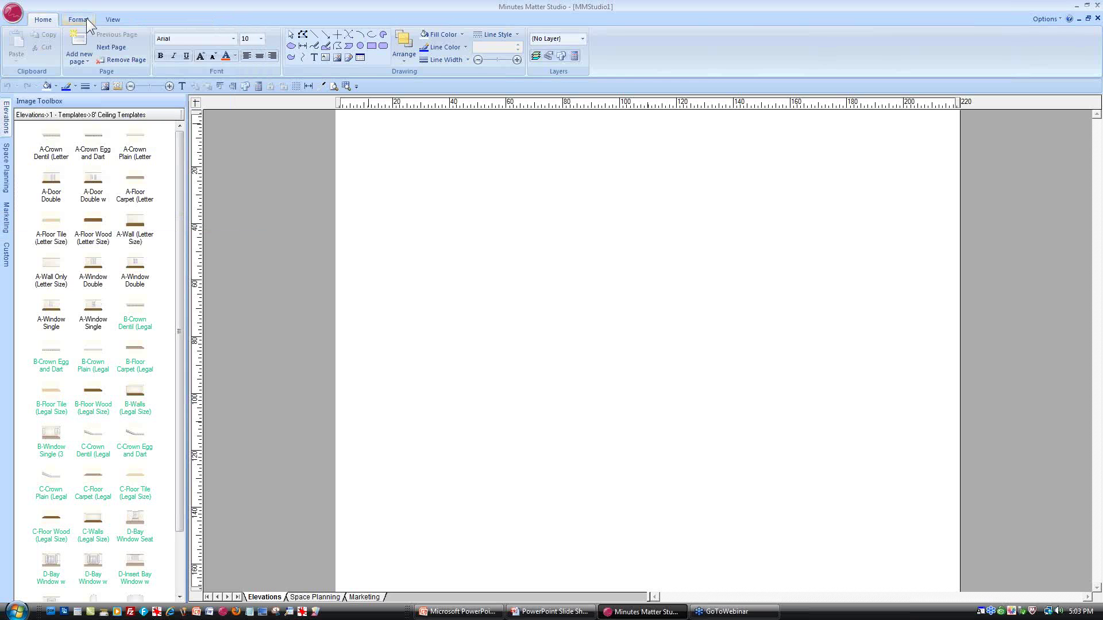
Examine the formatting and view commands and the image library categories, including Footprint Layout under Space Planning
{"action": "left_click", "coordinate": [86, 18]}
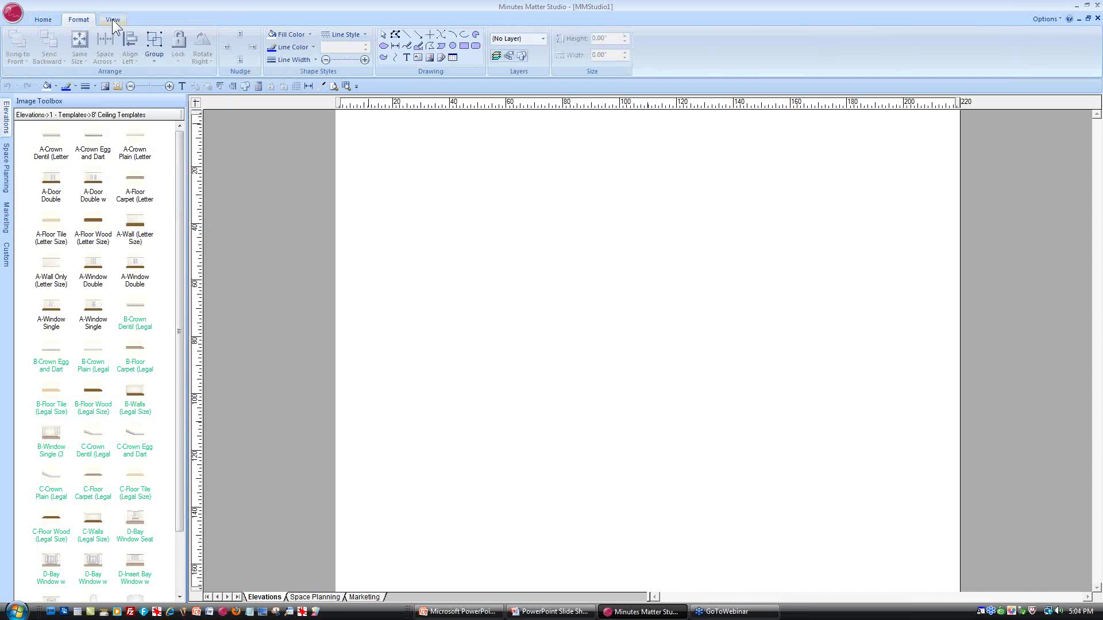
{"action": "left_click", "coordinate": [112, 19]}
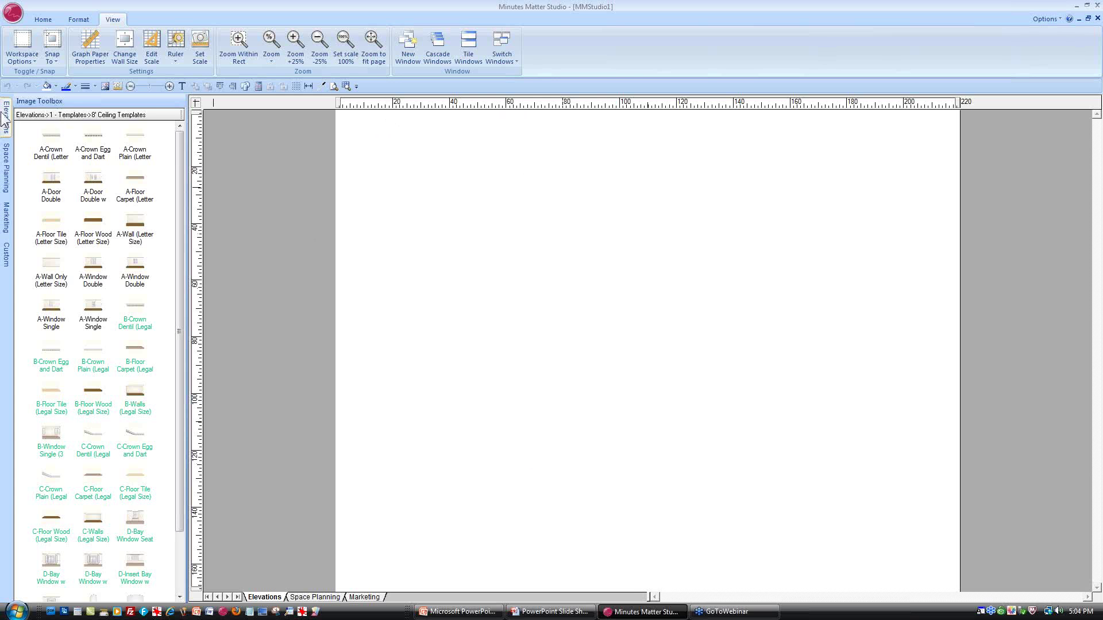
{"action": "mouse_move", "coordinate": [7, 117]}
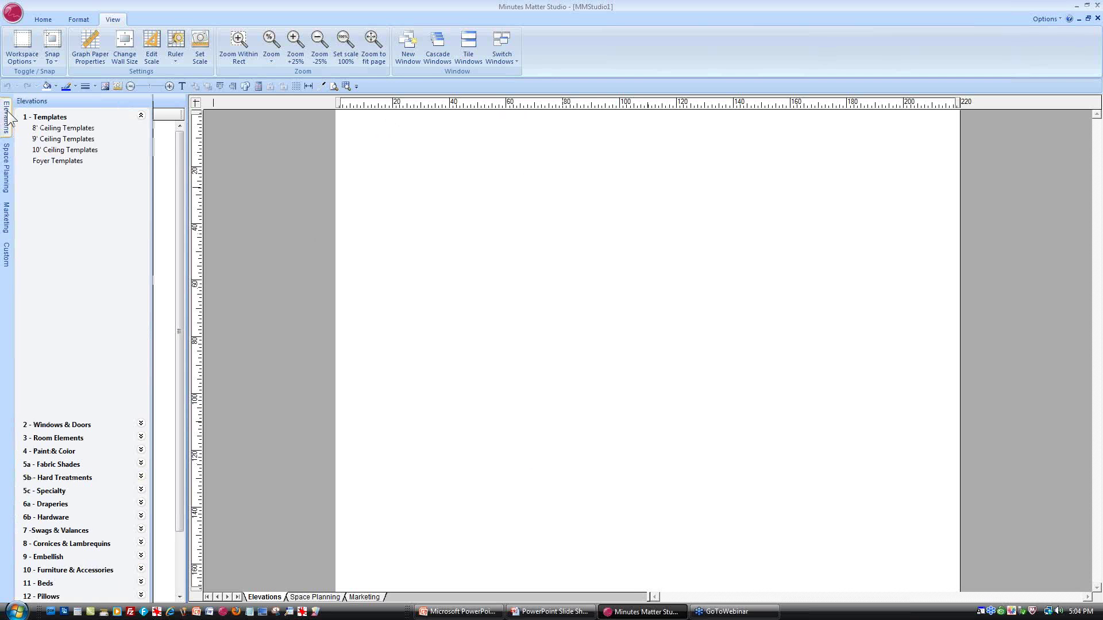
{"action": "mouse_move", "coordinate": [8, 171]}
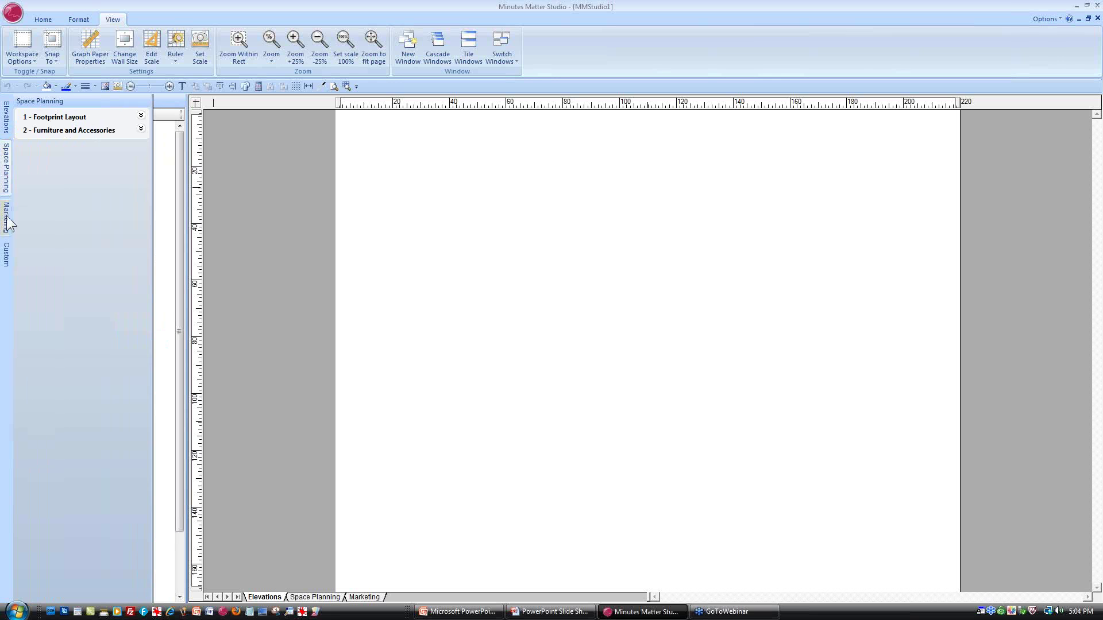
{"action": "mouse_move", "coordinate": [7, 257]}
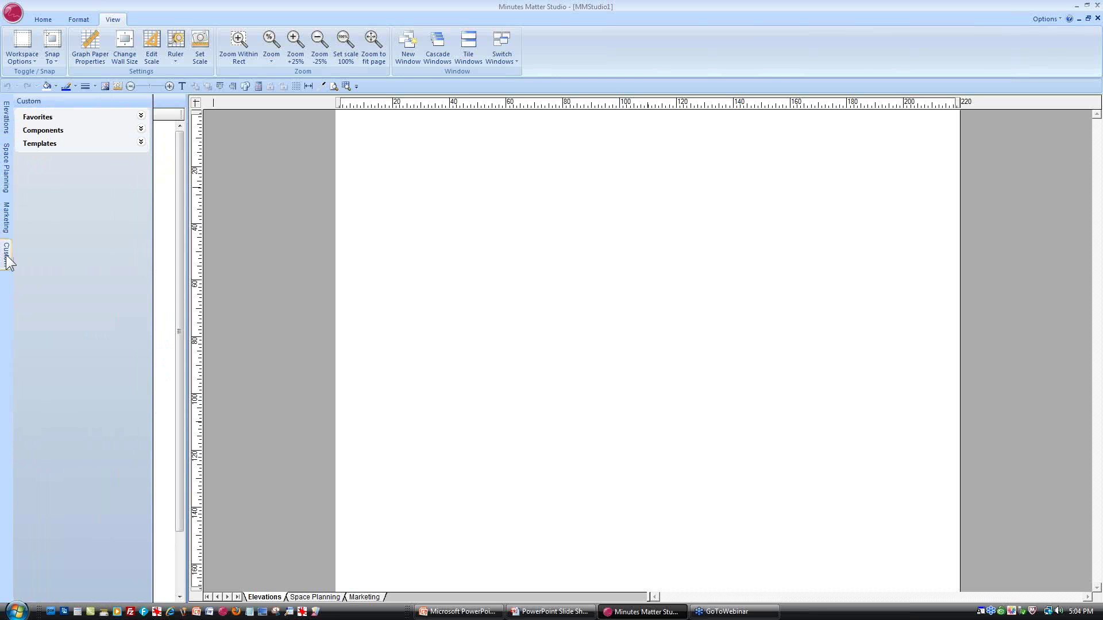
{"action": "left_click", "coordinate": [7, 175]}
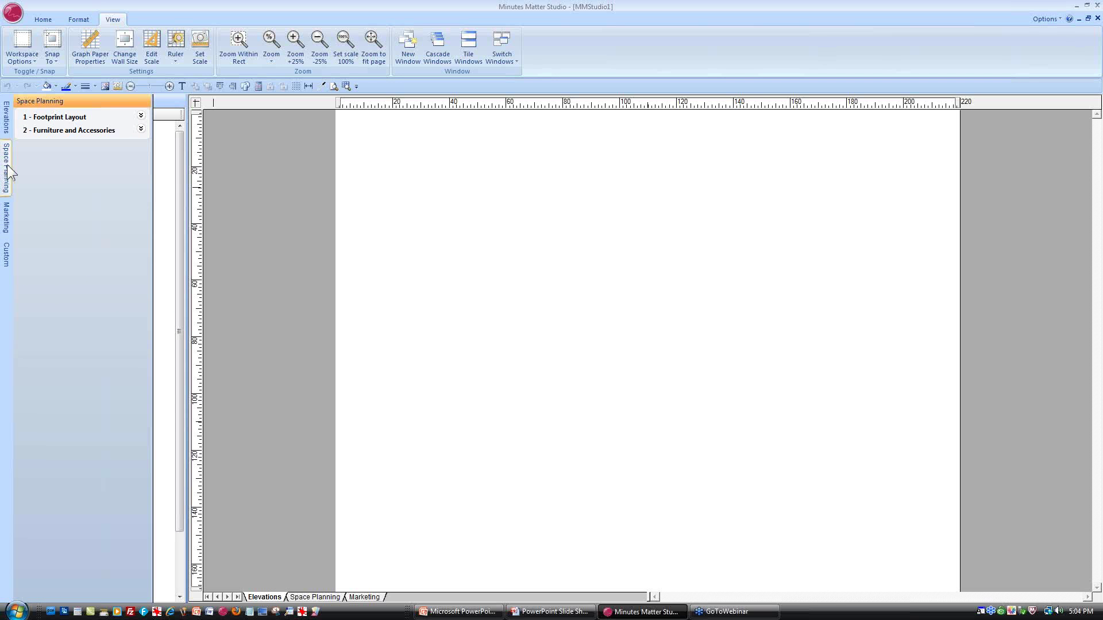
{"action": "left_click", "coordinate": [69, 118]}
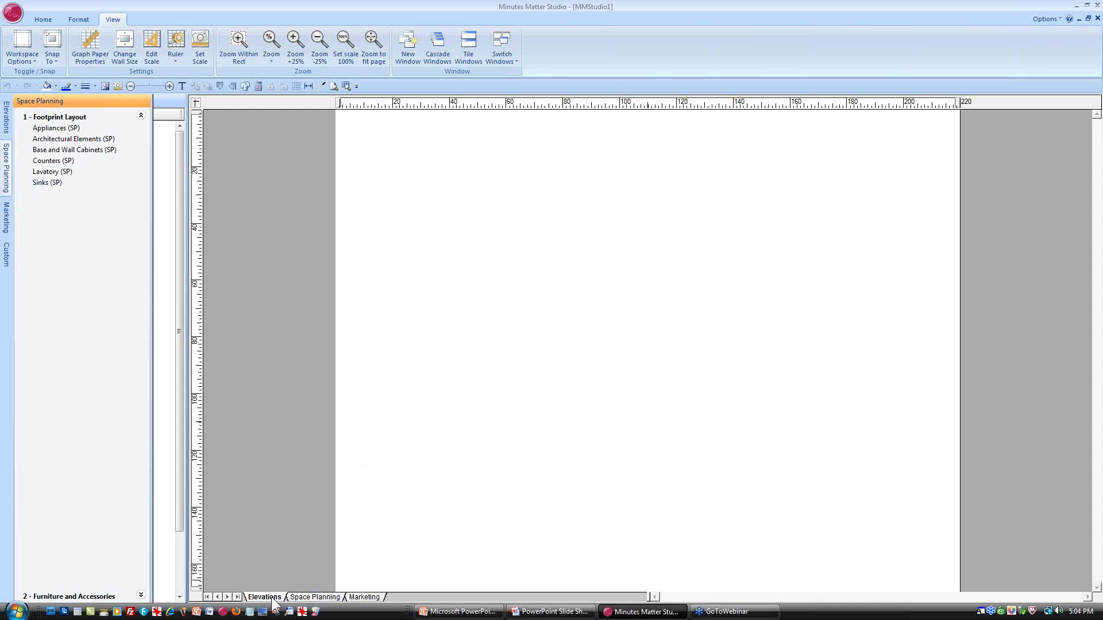
Switch the document to the Space Planning page
{"action": "left_click", "coordinate": [308, 598]}
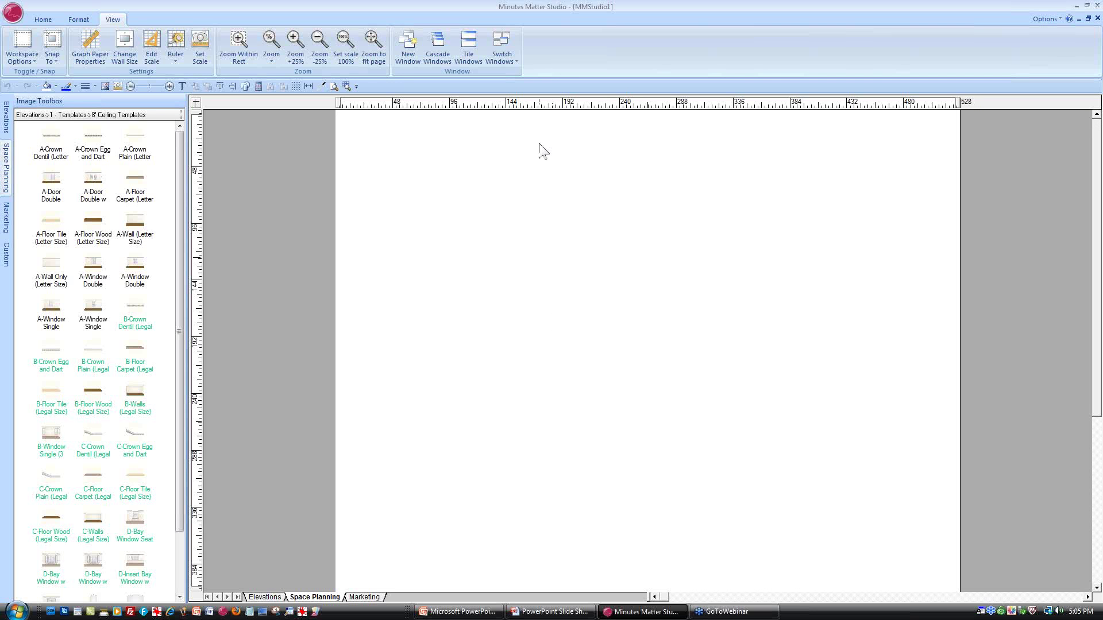
Import the image A2611 Small Lower Floor Plan.jpg onto the page and delete the placed image
{"action": "left_click", "coordinate": [104, 86]}
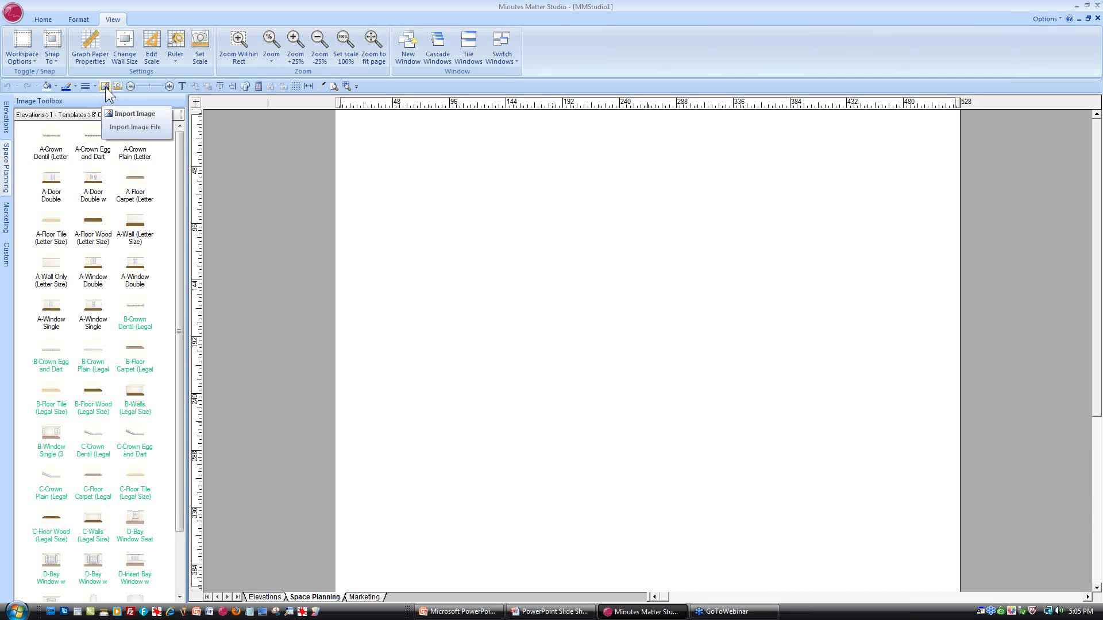
{"action": "left_click", "coordinate": [105, 88]}
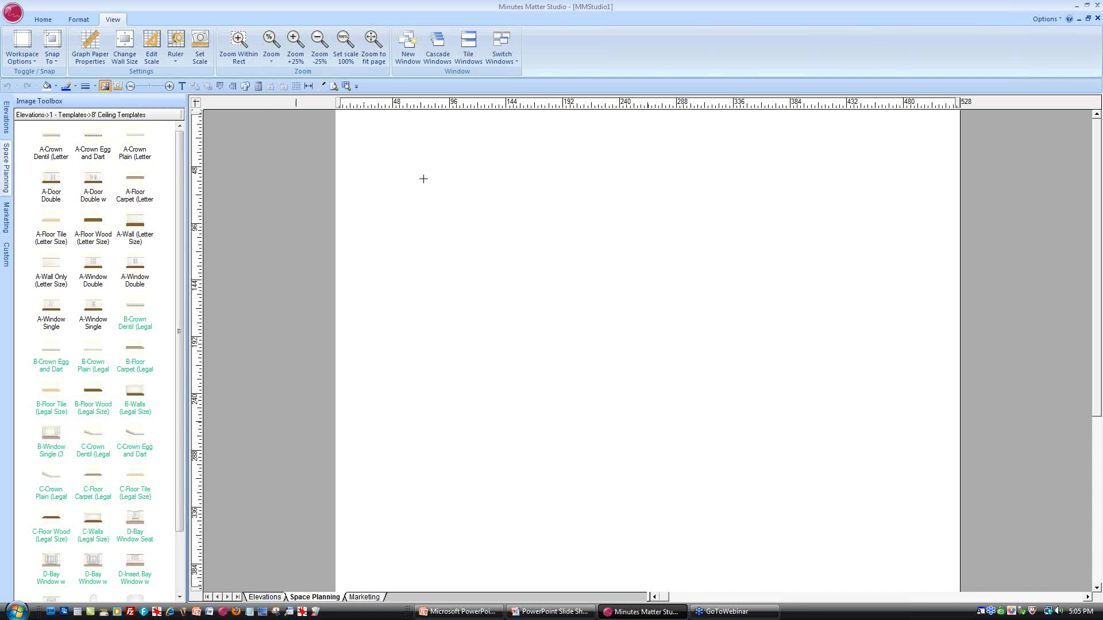
{"action": "left_click", "coordinate": [433, 260]}
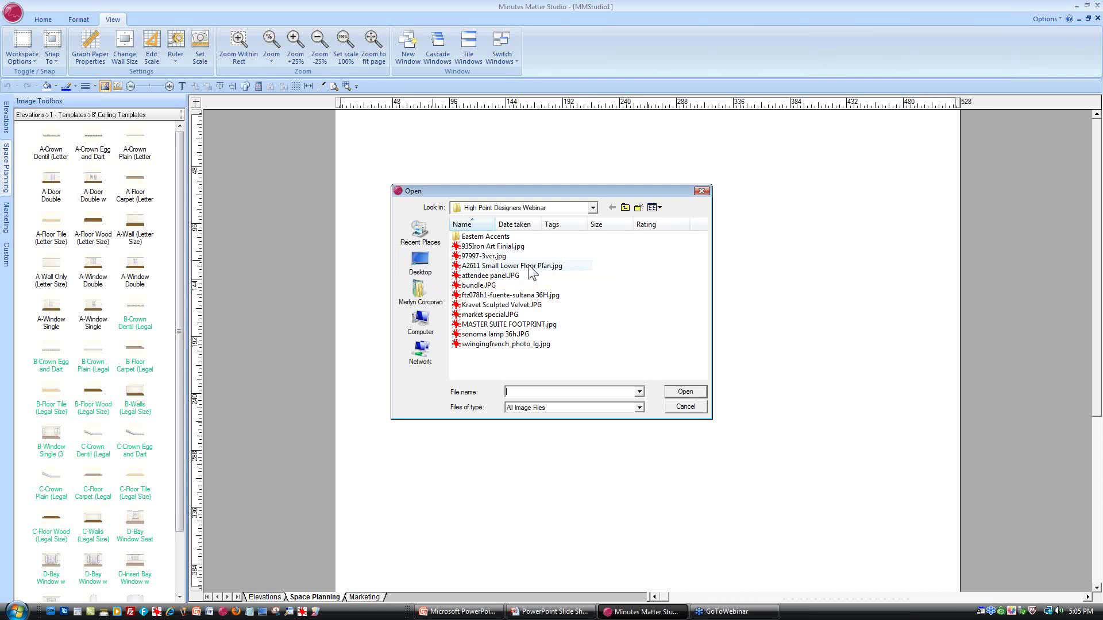
{"action": "left_click", "coordinate": [529, 267]}
{"action": "left_click", "coordinate": [685, 392]}
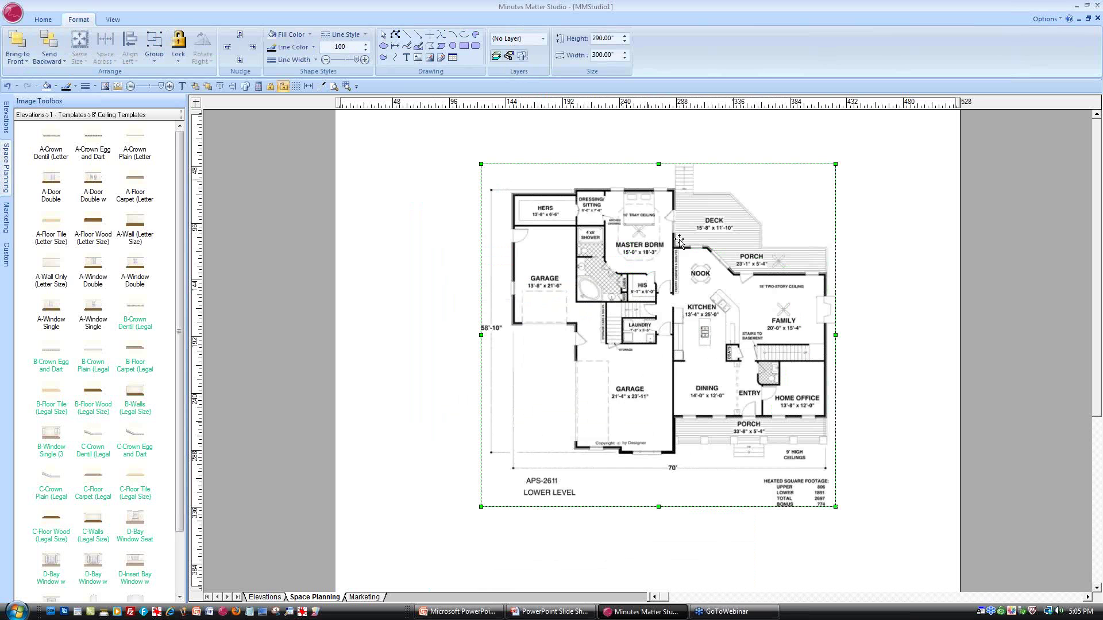
{"action": "right_click", "coordinate": [634, 204]}
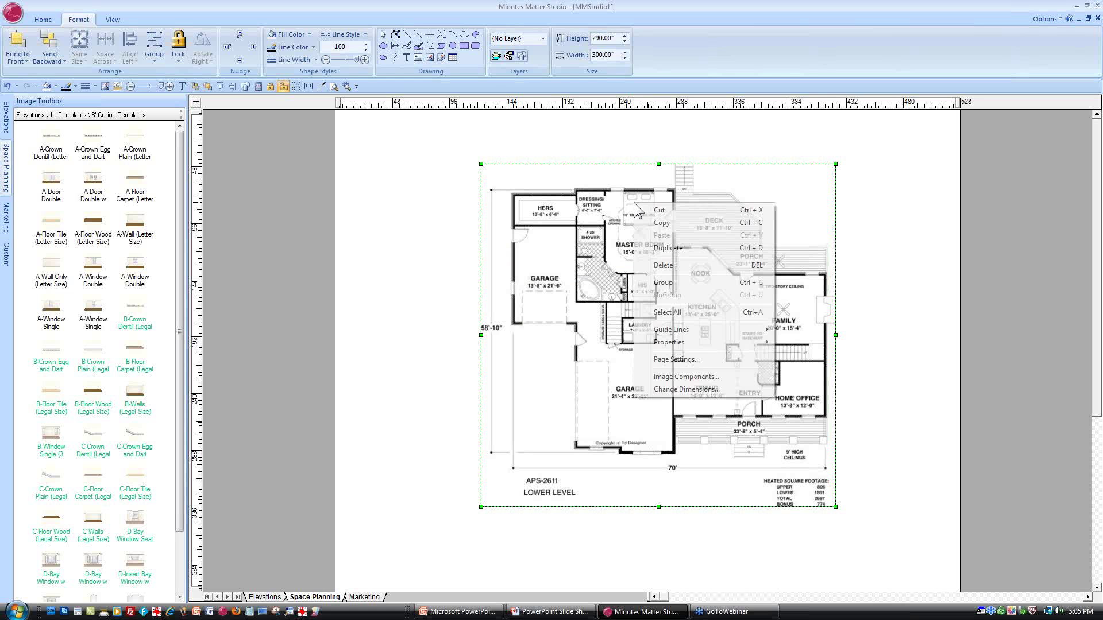
{"action": "left_click", "coordinate": [663, 266]}
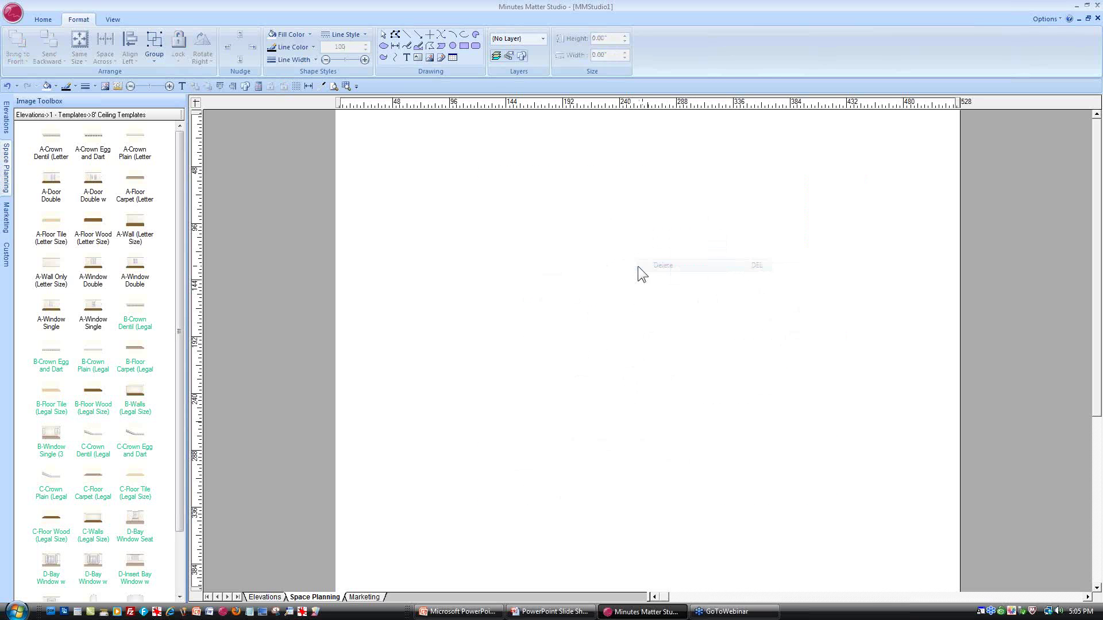
Import the image MASTER SUITE FOOTPRINT.jpg onto the Space Planning page
{"action": "left_click", "coordinate": [104, 87]}
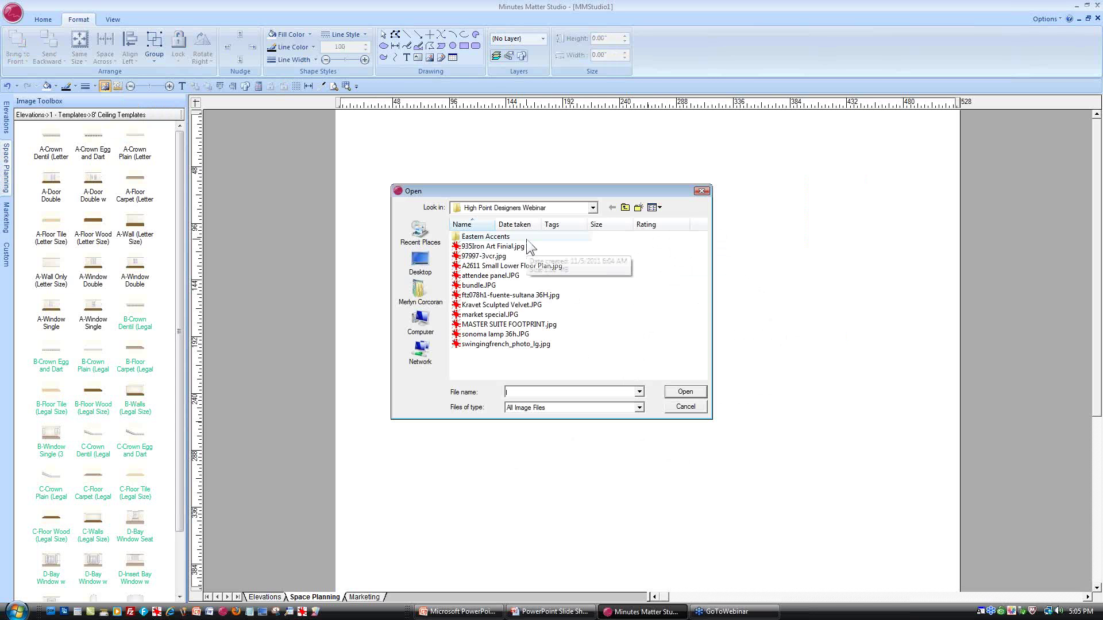
{"action": "left_click", "coordinate": [534, 324]}
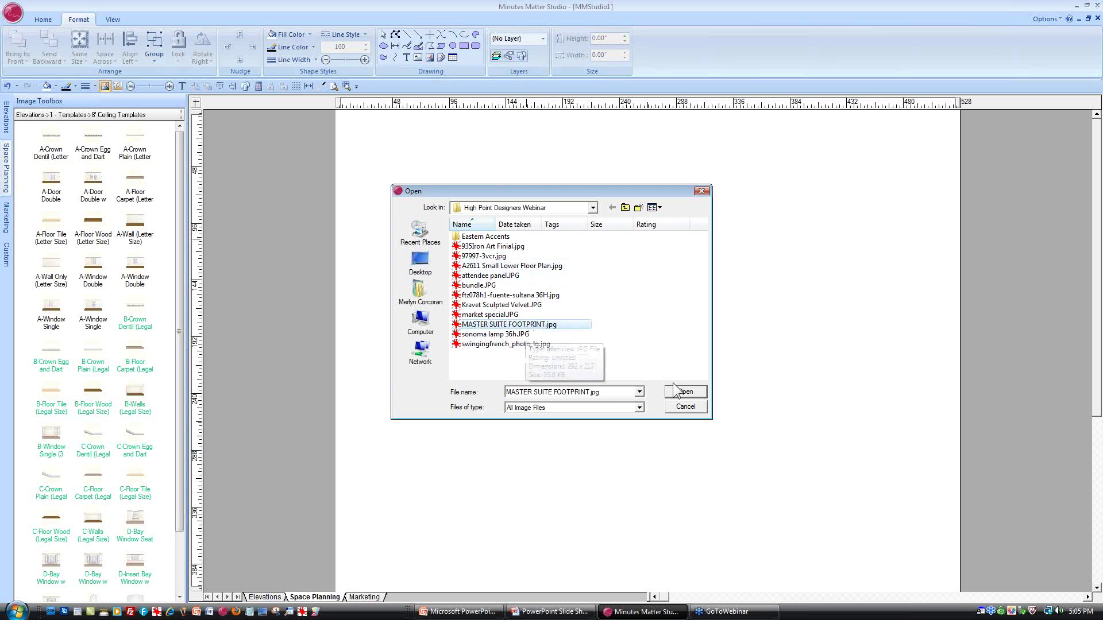
{"action": "left_click", "coordinate": [685, 392]}
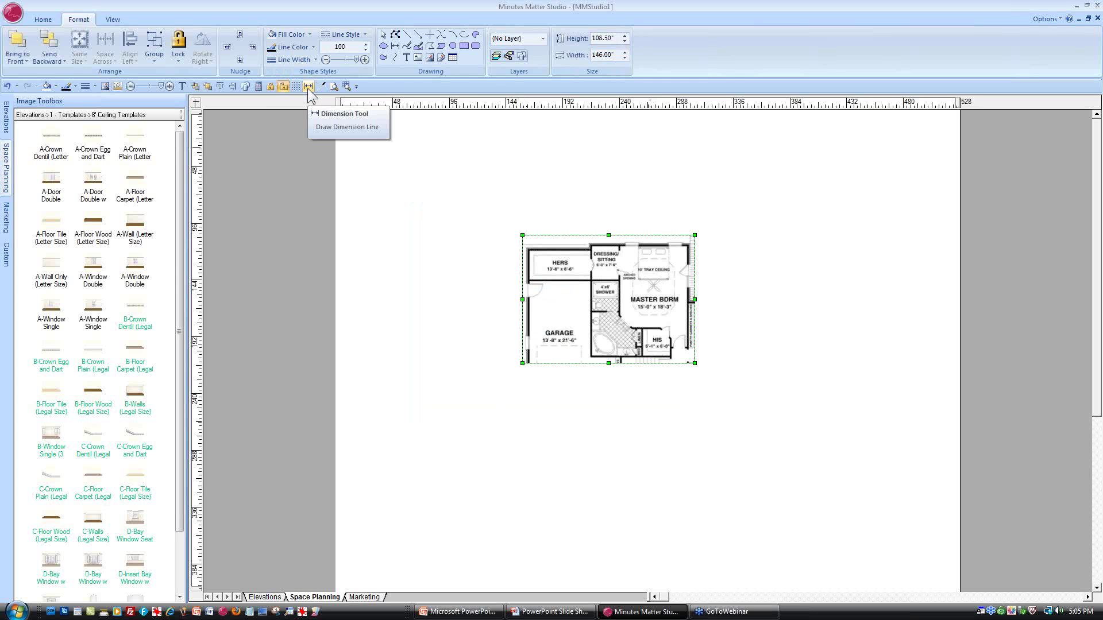
Set the ruler units to feet and draw a horizontal dimension line about 15.22' long above the floor plan
{"action": "right_click", "coordinate": [356, 106]}
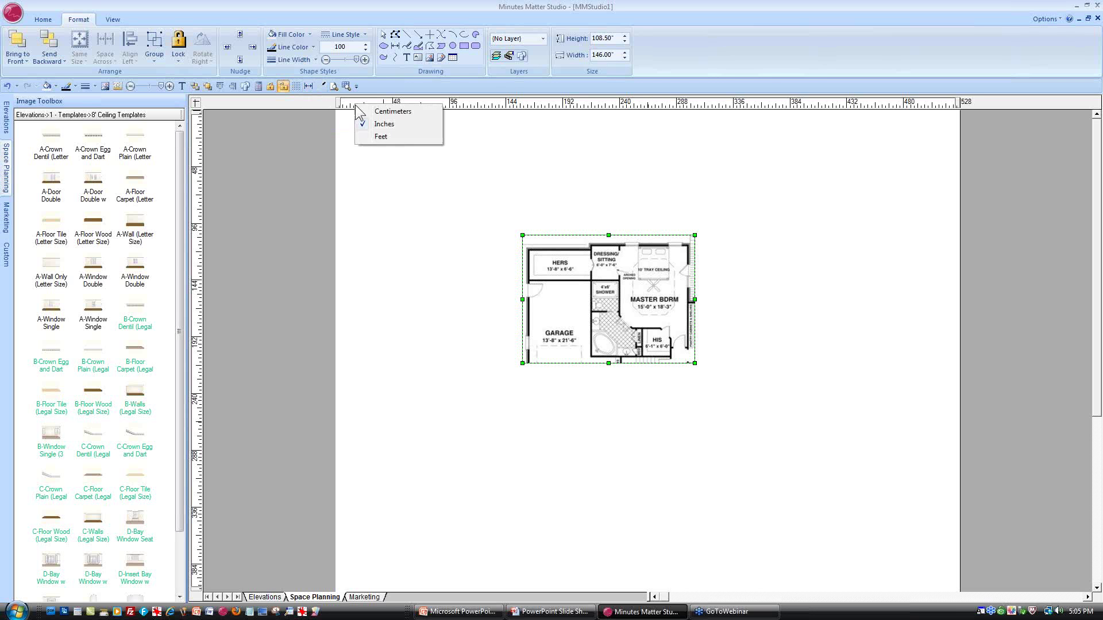
{"action": "left_click", "coordinate": [381, 137]}
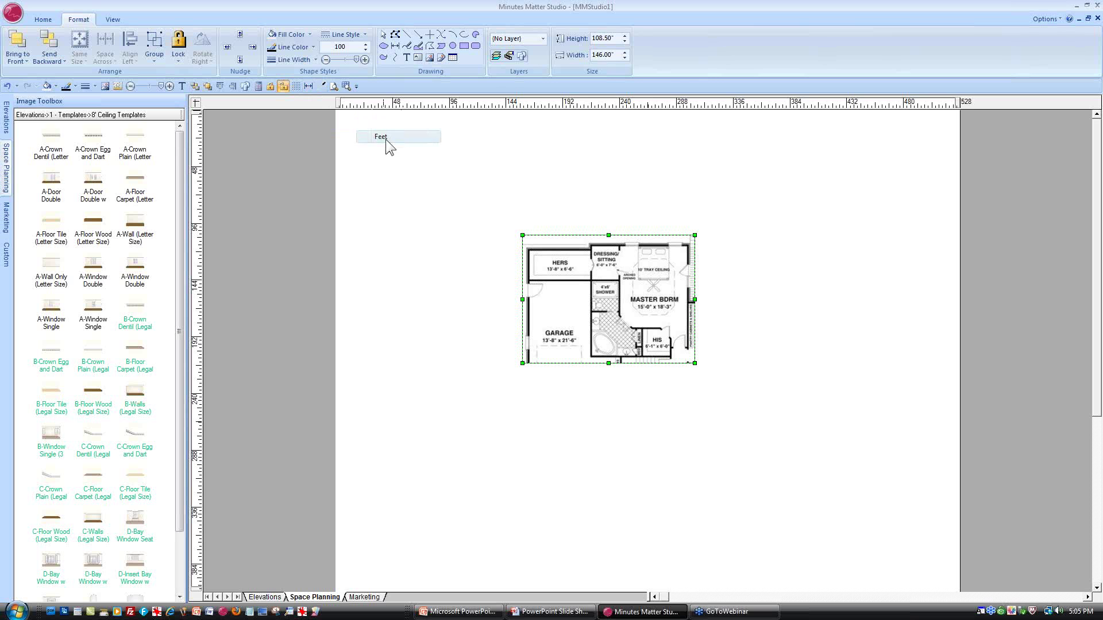
{"action": "left_click", "coordinate": [308, 86]}
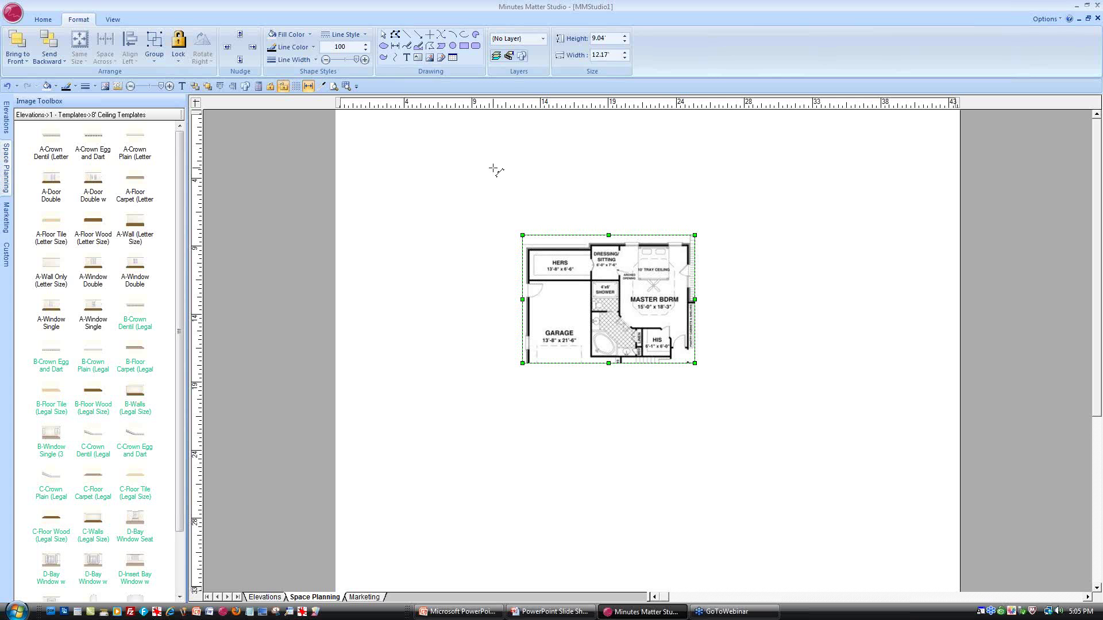
{"action": "left_click_drag", "start_coordinate": [493, 167], "coordinate": [709, 168]}
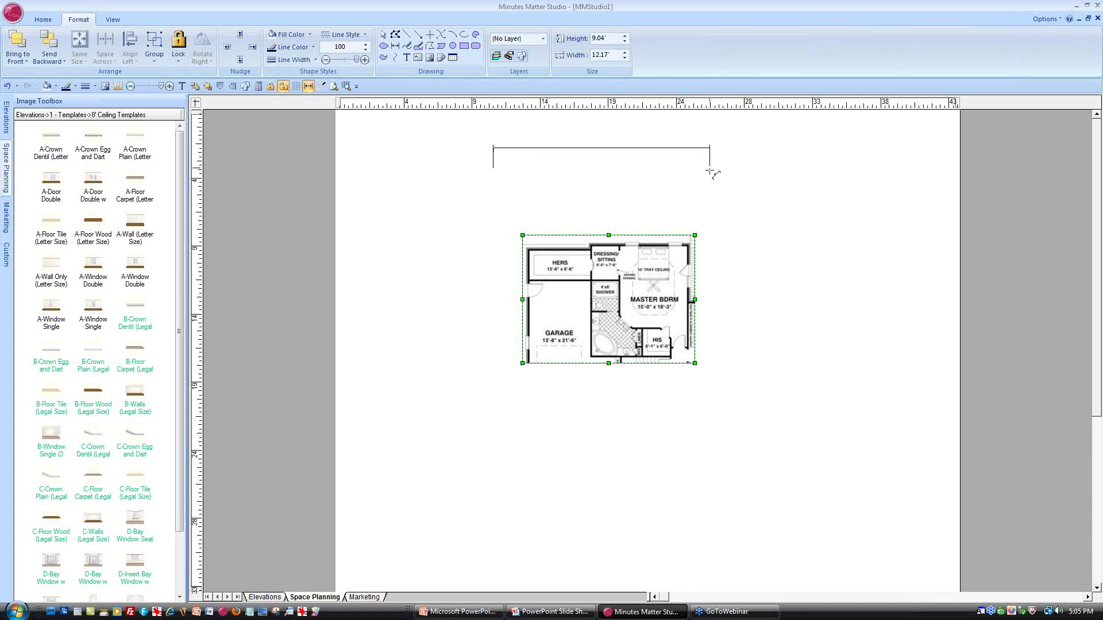
Set the dimension line's width to 15 feet
{"action": "right_click", "coordinate": [686, 148]}
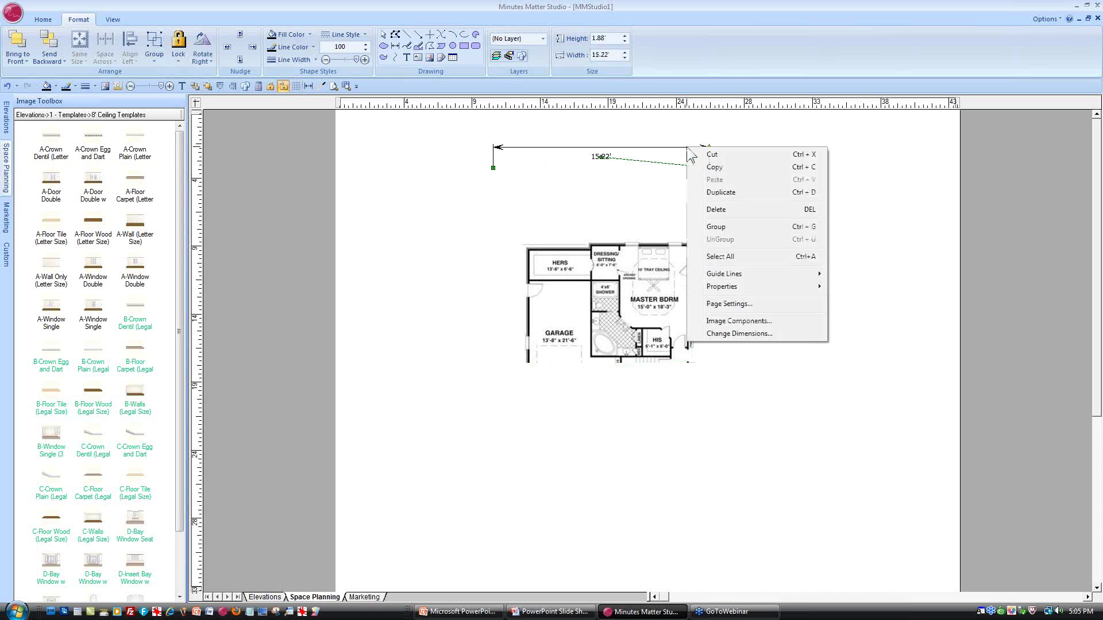
{"action": "left_click", "coordinate": [751, 335]}
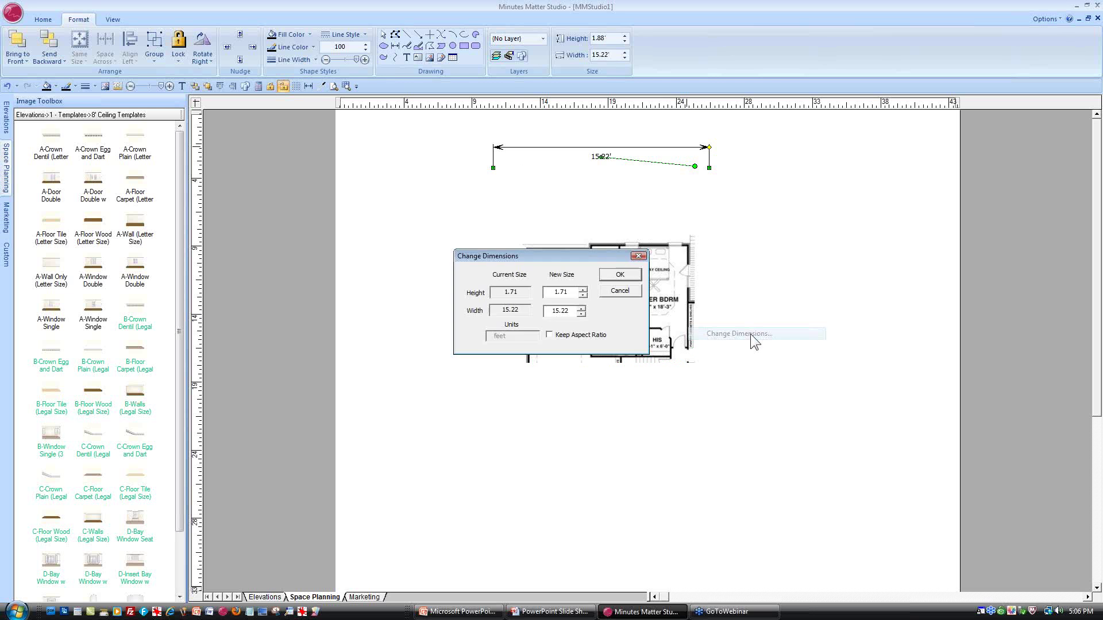
{"action": "left_click_drag", "start_coordinate": [572, 312], "coordinate": [534, 312]}
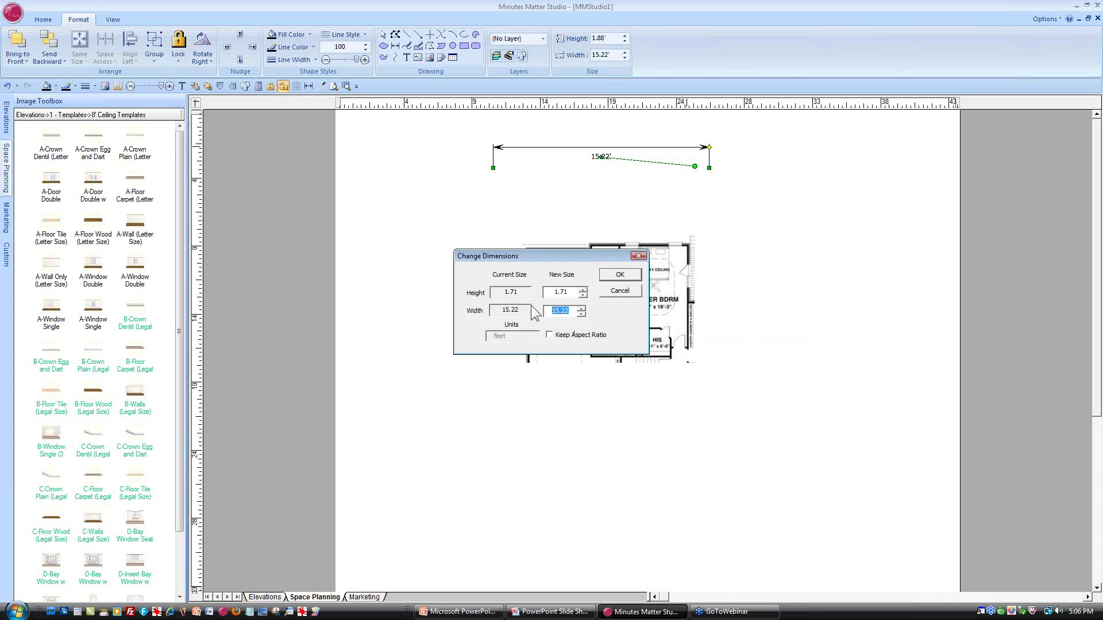
{"action": "type", "text": "15"}
{"action": "left_click", "coordinate": [616, 273]}
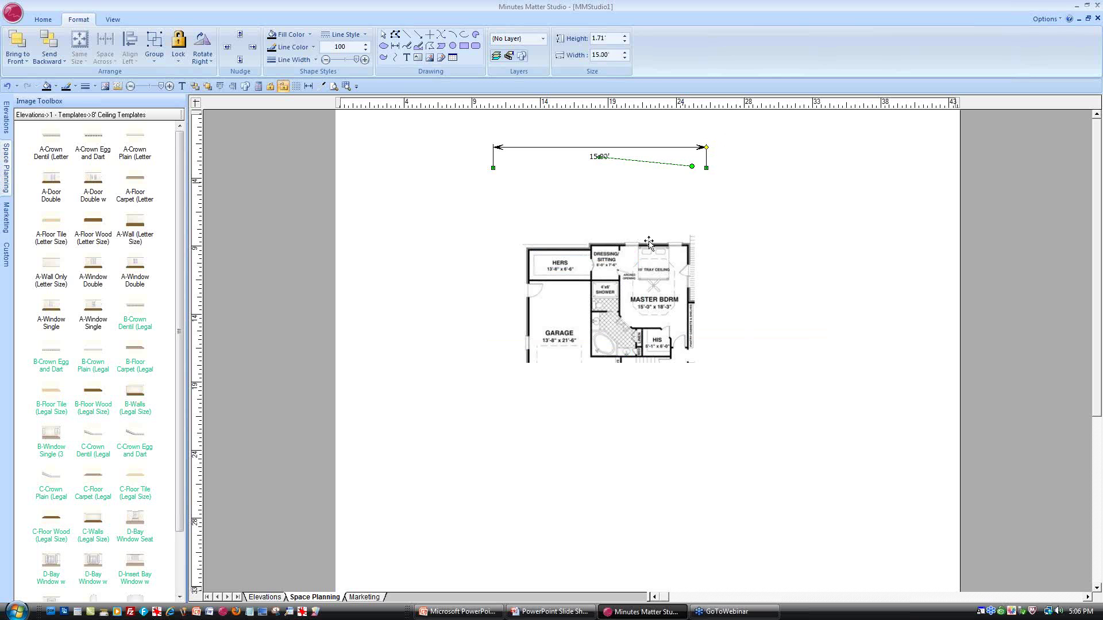
Enlarge the floor plan image to about 28.63' wide by 21.28' high and move the dimension line across the master bedroom
{"action": "left_click", "coordinate": [617, 280]}
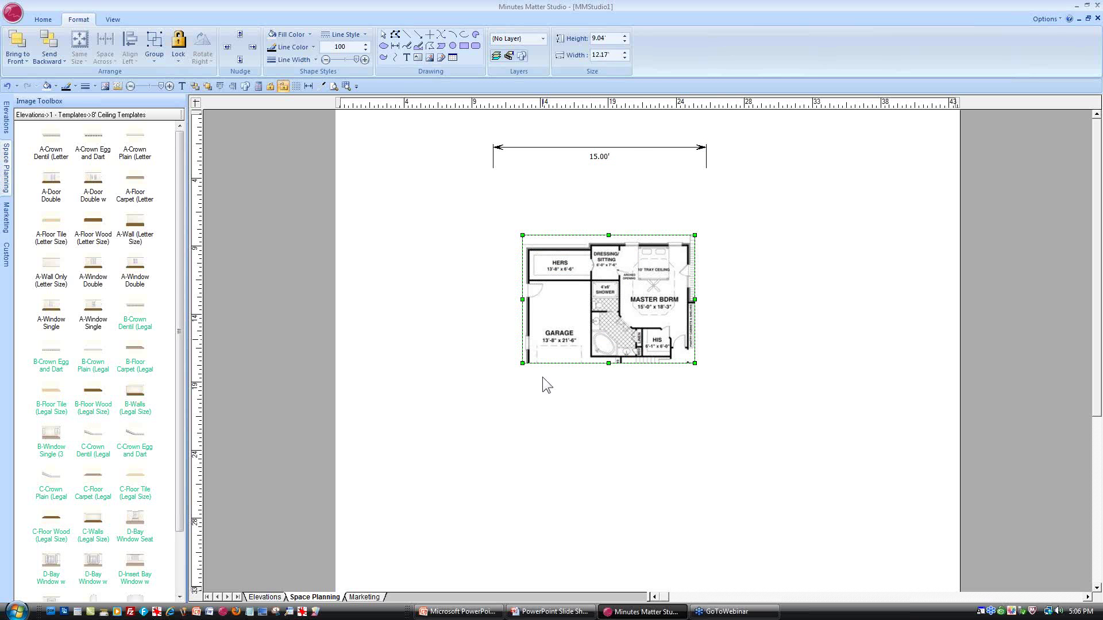
{"action": "left_click_drag", "start_coordinate": [524, 364], "coordinate": [429, 485]}
{"action": "left_click_drag", "start_coordinate": [695, 235], "coordinate": [764, 195]}
{"action": "left_click", "coordinate": [658, 147]}
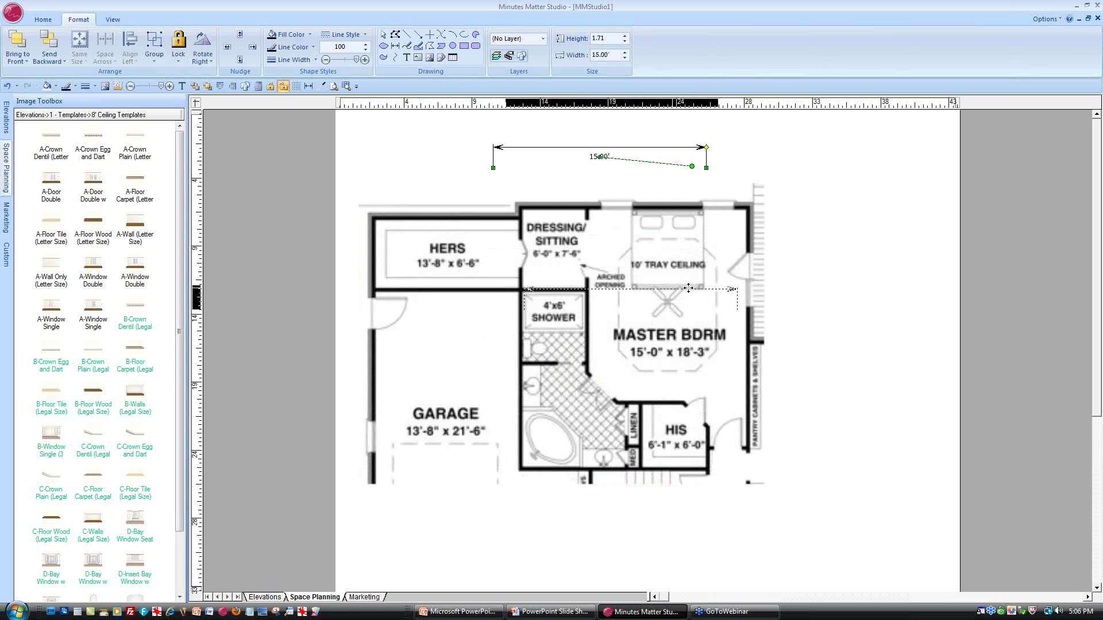
{"action": "left_click_drag", "start_coordinate": [658, 147], "coordinate": [695, 289]}
Enlarge the floor plan to about 38.72' by 28.78' and align the 15' dimension line between the master bedroom's side walls
{"action": "left_click", "coordinate": [727, 431]}
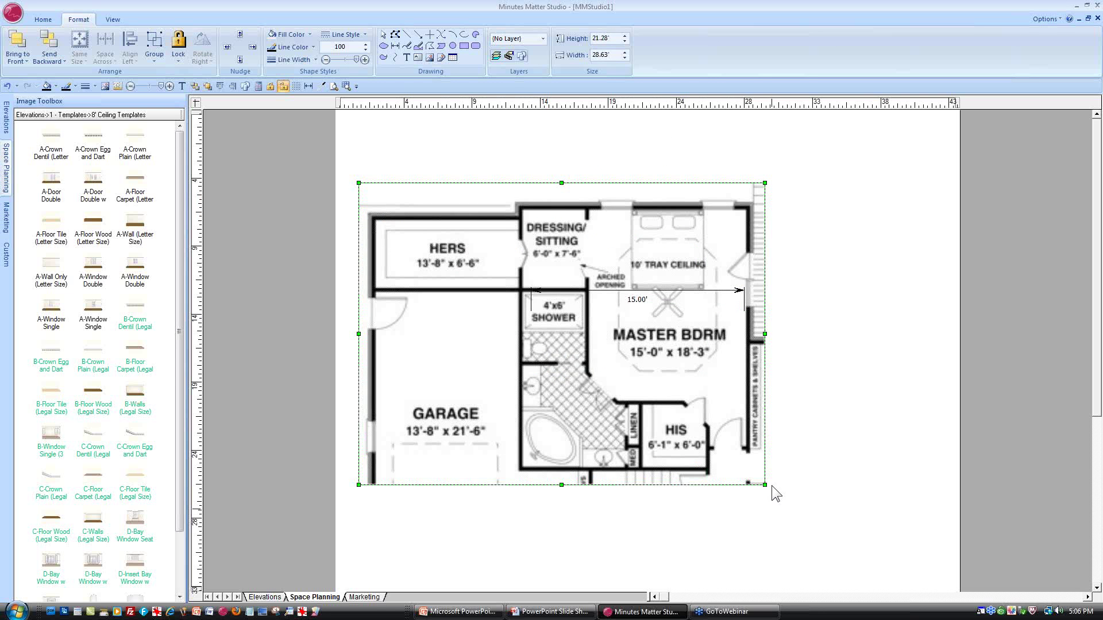
{"action": "left_click_drag", "start_coordinate": [764, 486], "coordinate": [860, 581]}
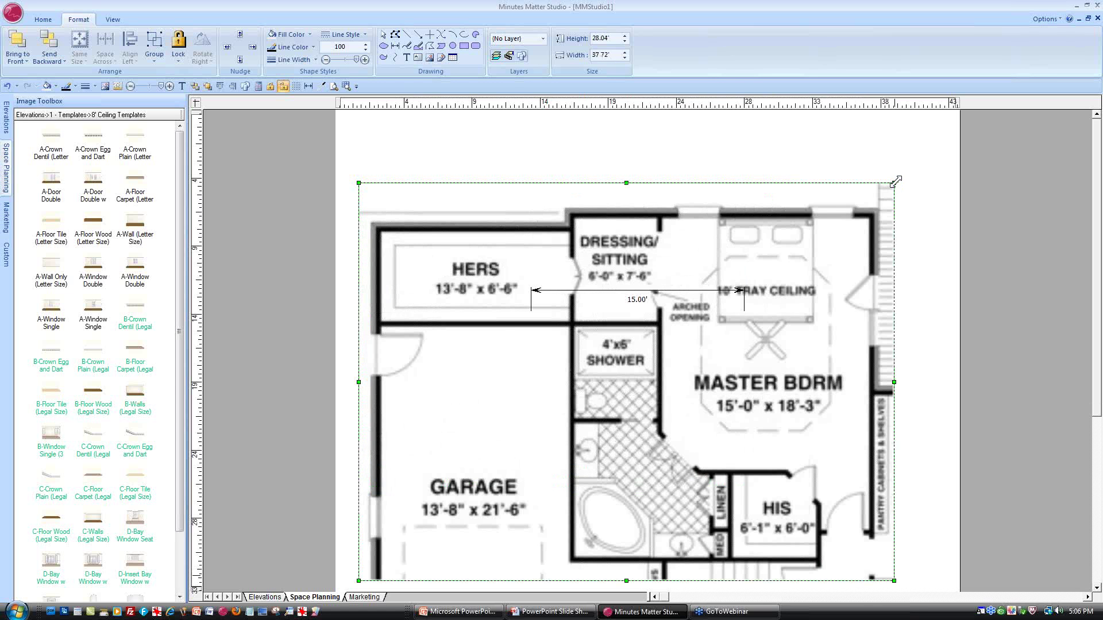
{"action": "left_click_drag", "start_coordinate": [895, 183], "coordinate": [908, 172]}
{"action": "left_click_drag", "start_coordinate": [735, 291], "coordinate": [874, 340]}
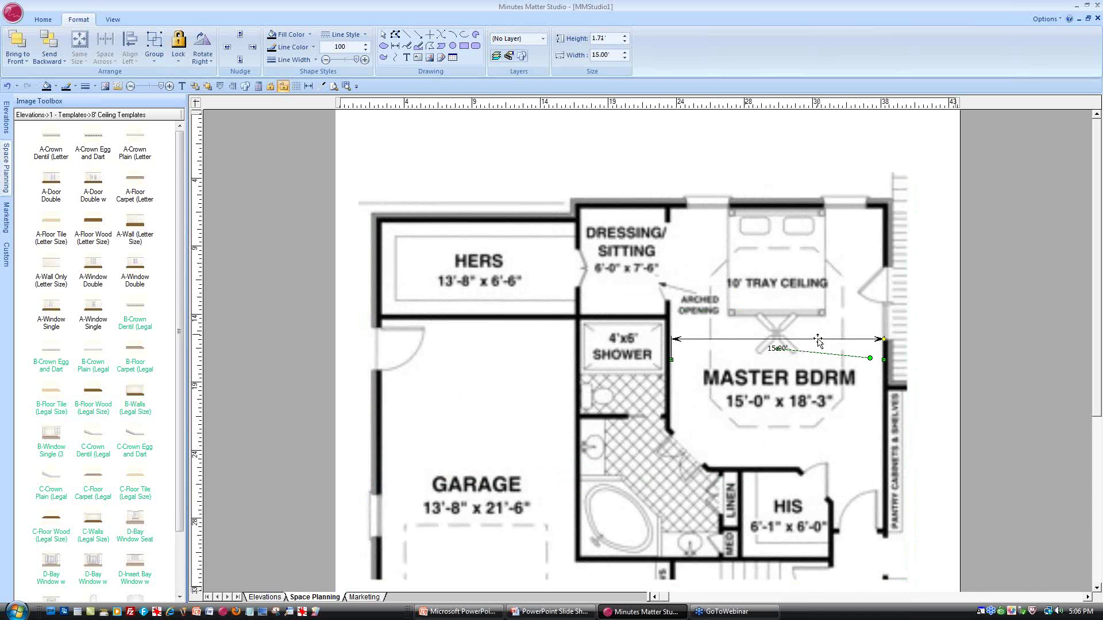
Delete the dimension line and move the floor plan image up and slightly right on the page
{"action": "right_click", "coordinate": [817, 341]}
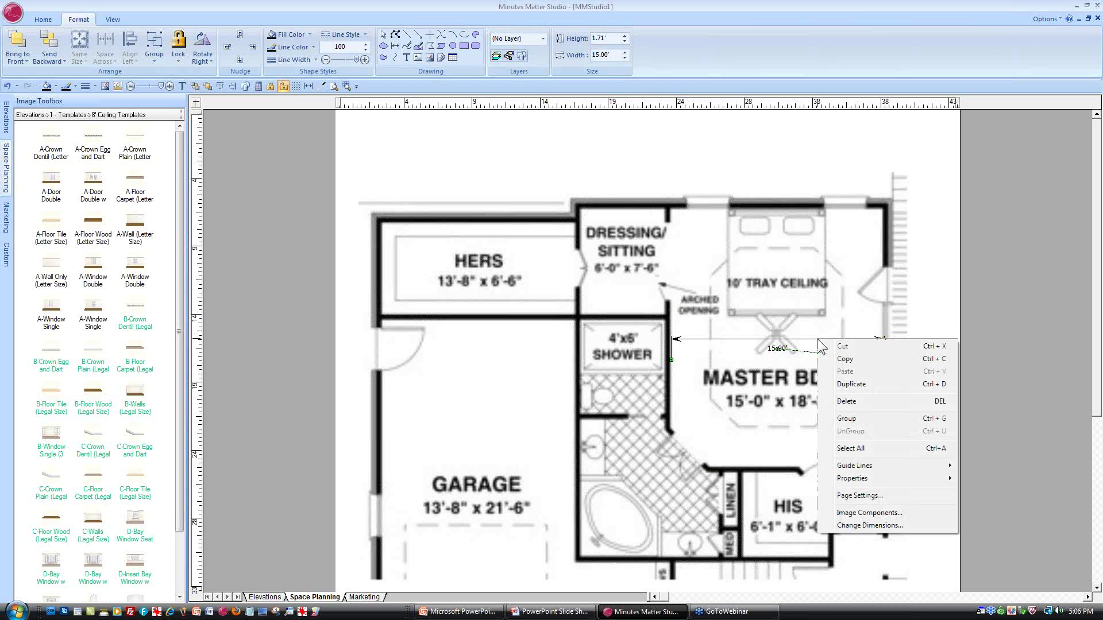
{"action": "left_click", "coordinate": [853, 402]}
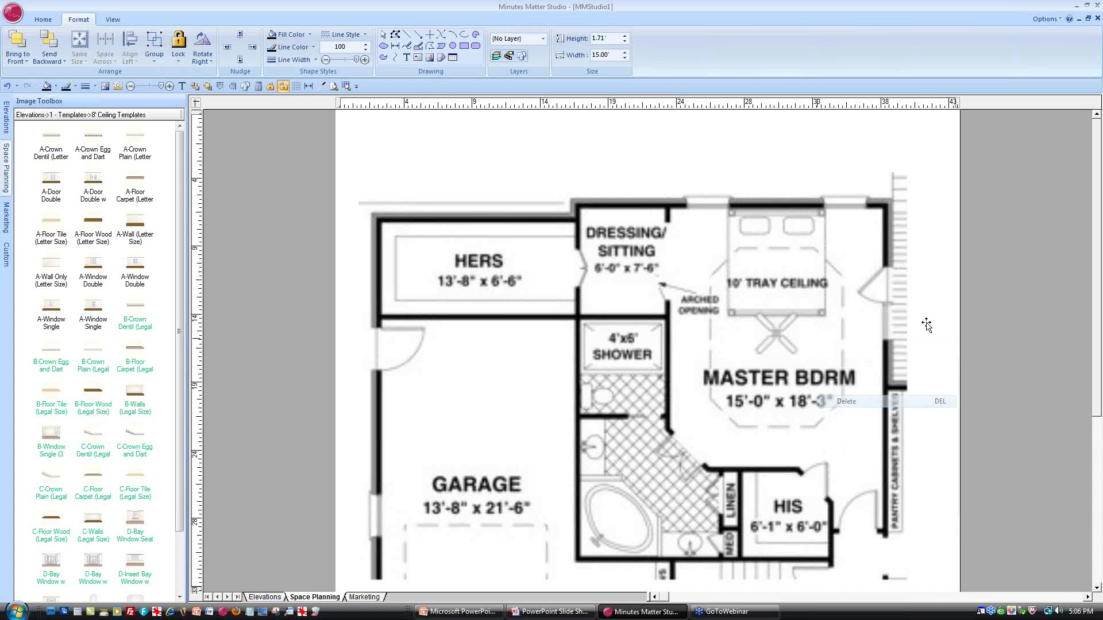
{"action": "left_click", "coordinate": [813, 256]}
{"action": "left_click_drag", "start_coordinate": [813, 257], "coordinate": [827, 216]}
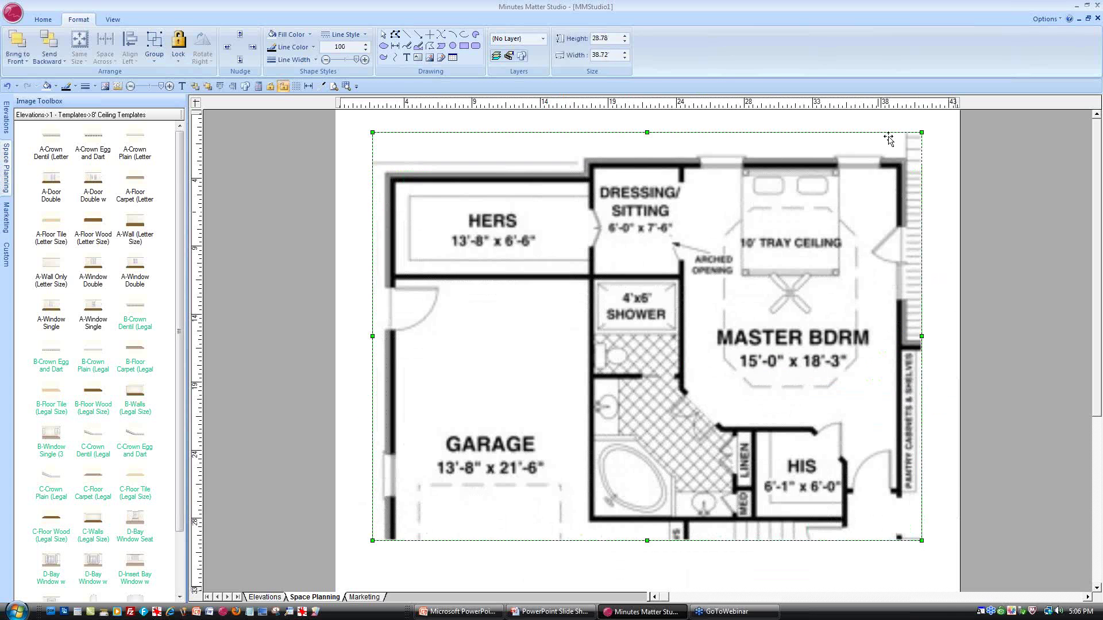
Trace the master suite's outer walls with a closed polygon about 36.55' wide by 25.38' high, leaving out the garage
{"action": "left_click", "coordinate": [441, 46]}
{"action": "left_click", "coordinate": [587, 165]}
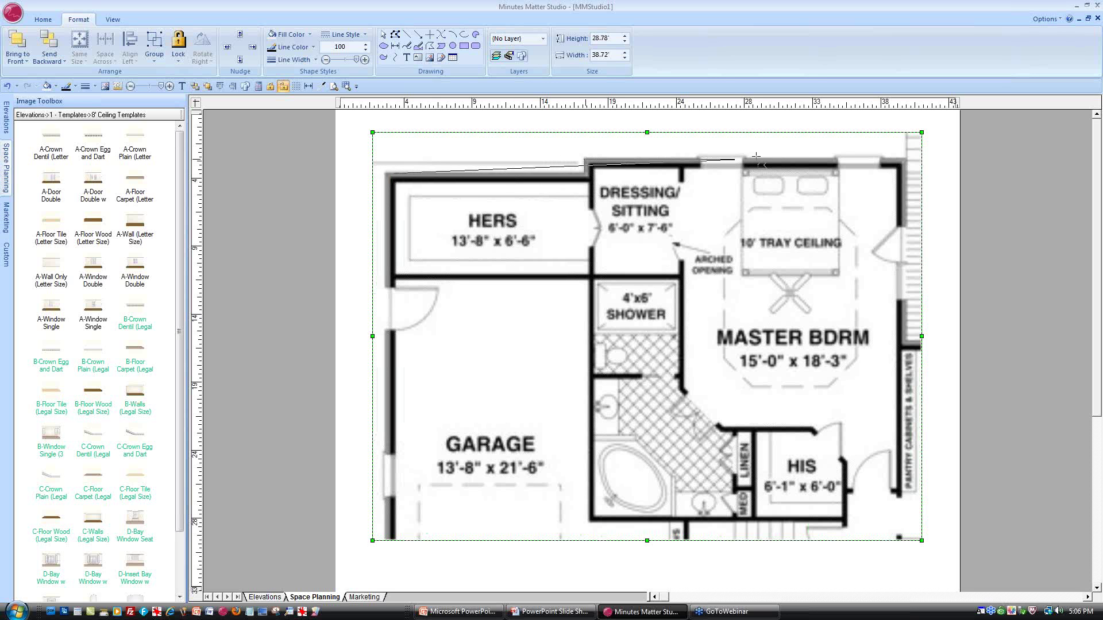
{"action": "left_click", "coordinate": [904, 159]}
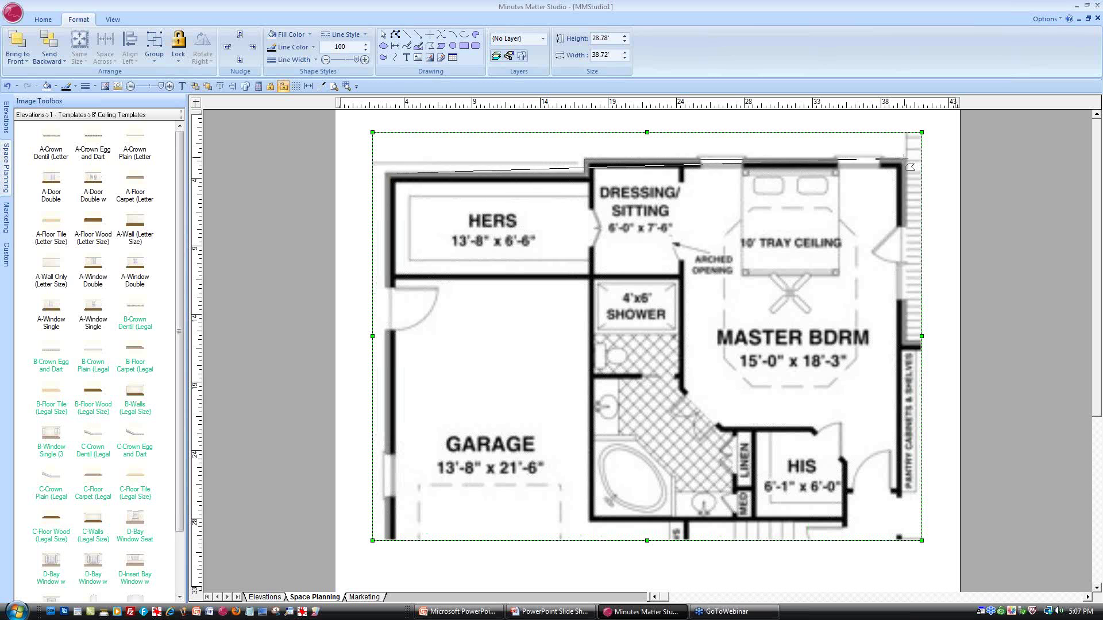
{"action": "left_click", "coordinate": [904, 491]}
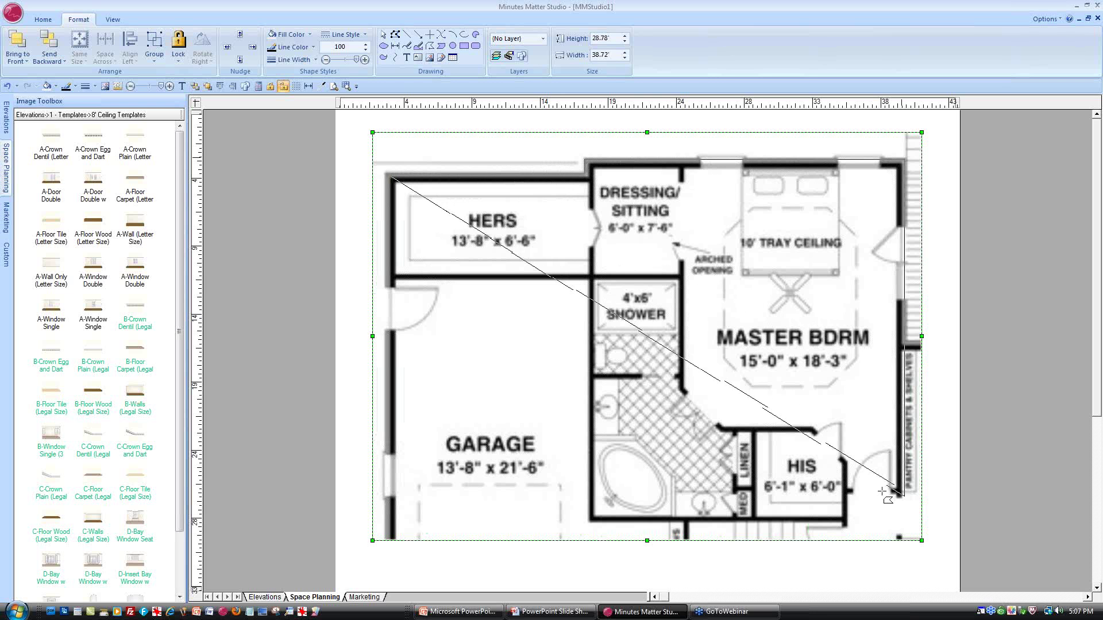
{"action": "left_click", "coordinate": [845, 491]}
{"action": "left_click", "coordinate": [845, 519]}
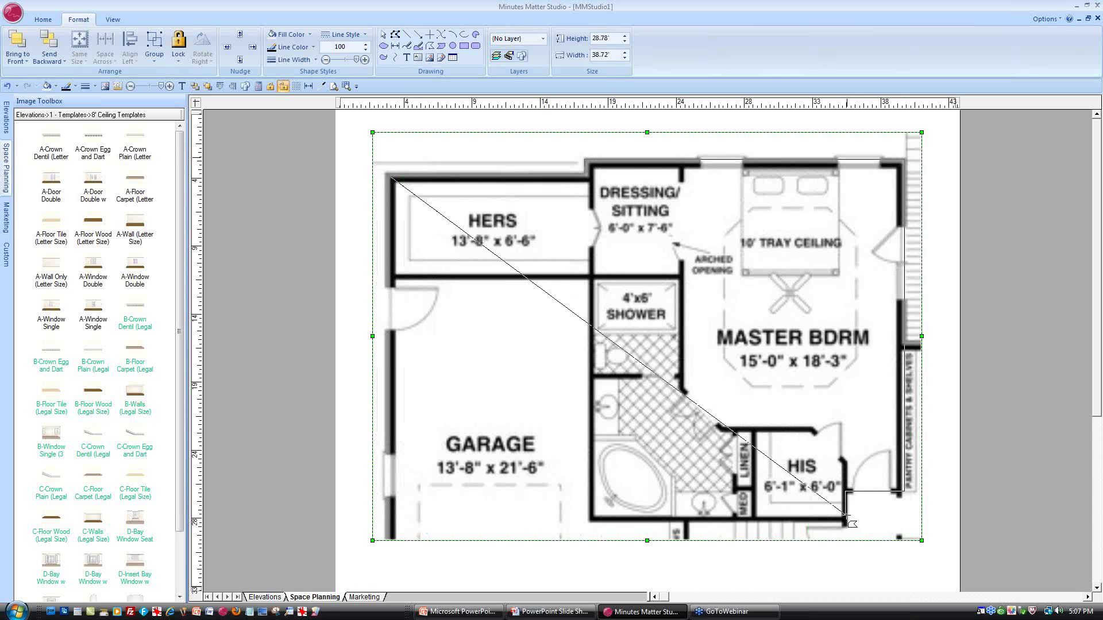
{"action": "left_click", "coordinate": [591, 519]}
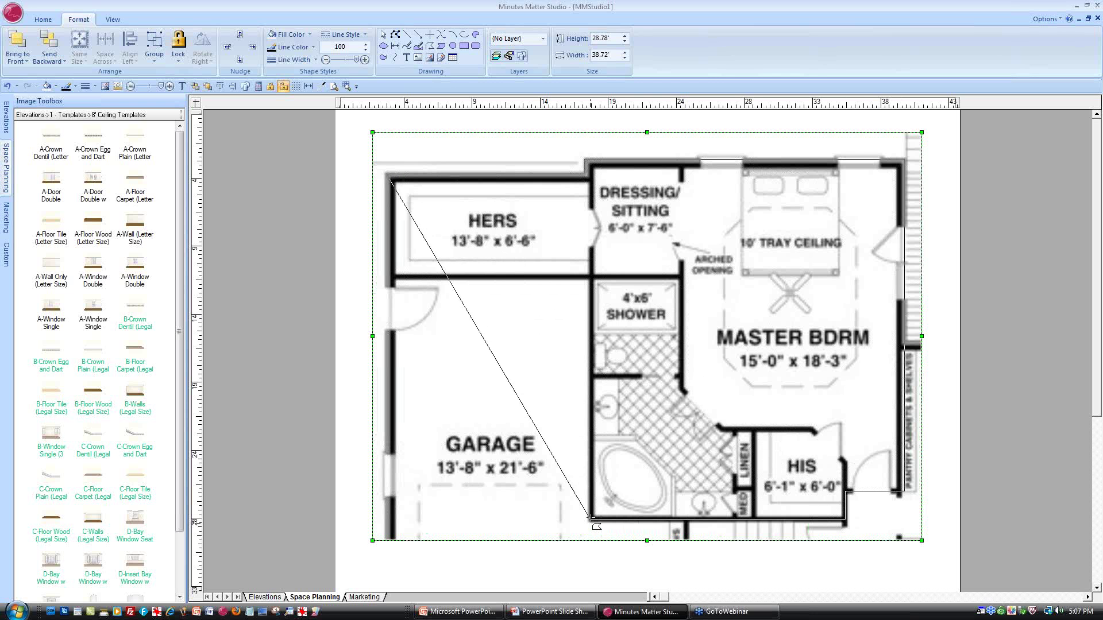
{"action": "left_click", "coordinate": [591, 277]}
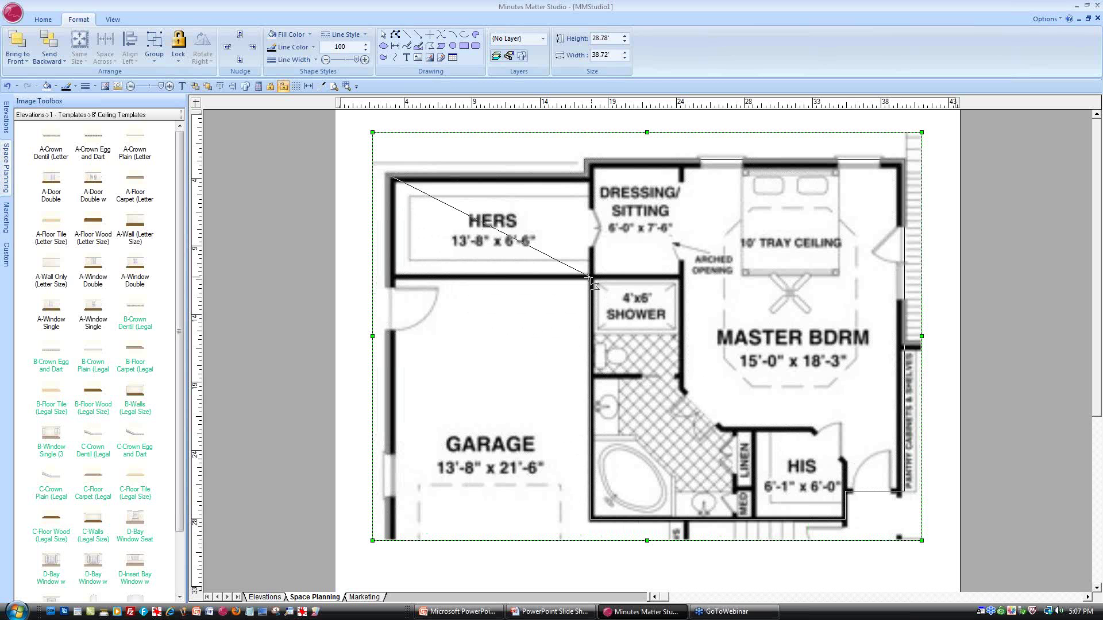
{"action": "double_click", "coordinate": [386, 279]}
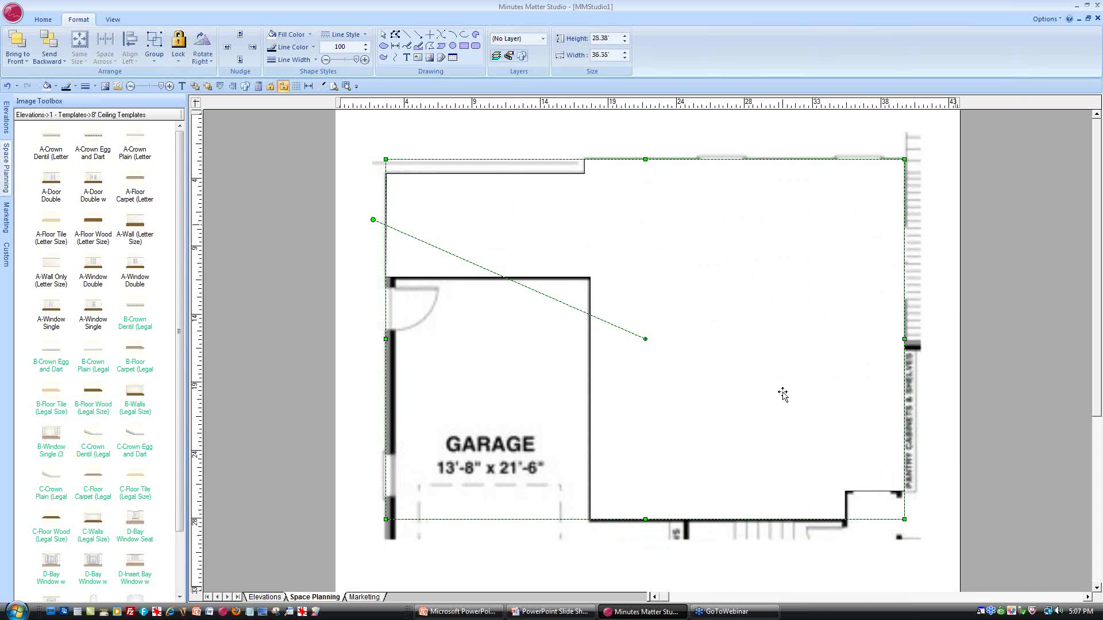
Format the suite outline with an 8.0-point line in White, Background 1, Darker 50%
{"action": "left_click", "coordinate": [315, 61]}
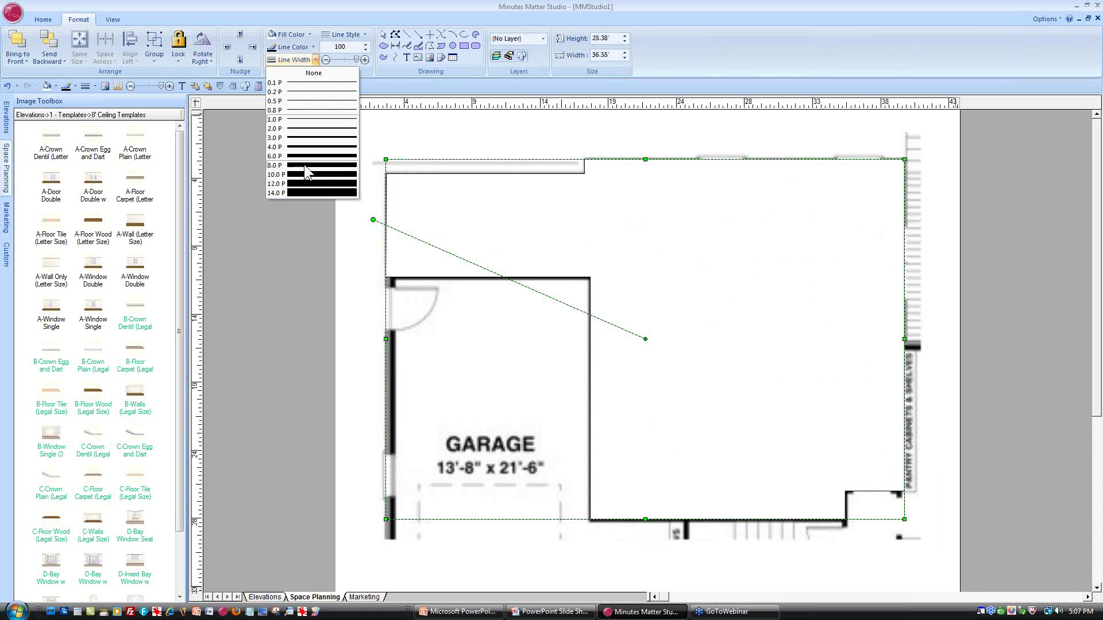
{"action": "left_click", "coordinate": [304, 165]}
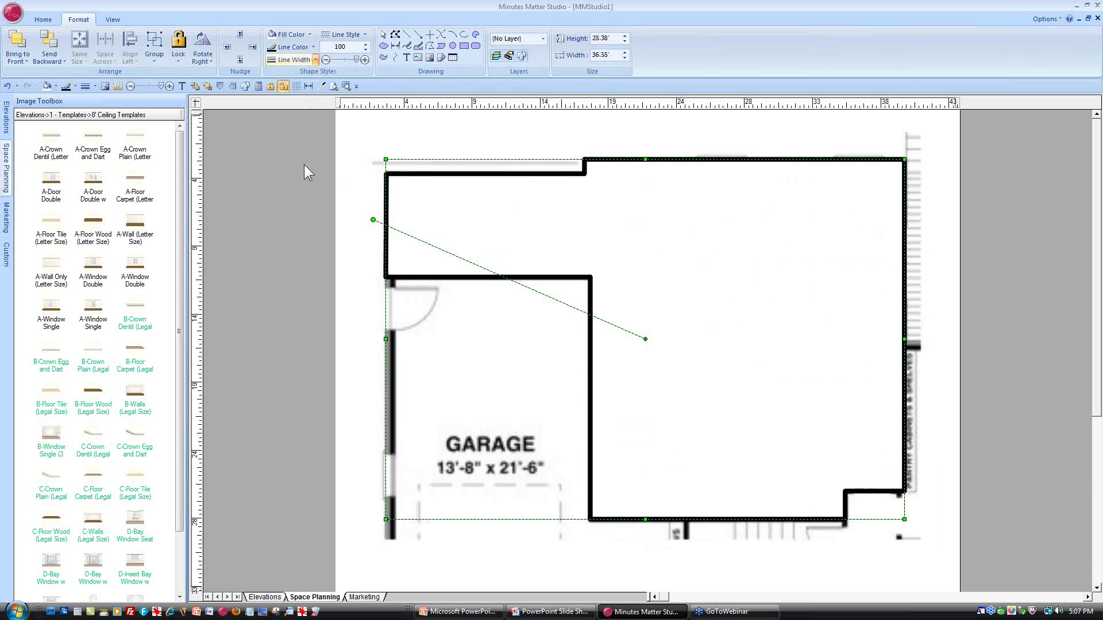
{"action": "left_click", "coordinate": [313, 48]}
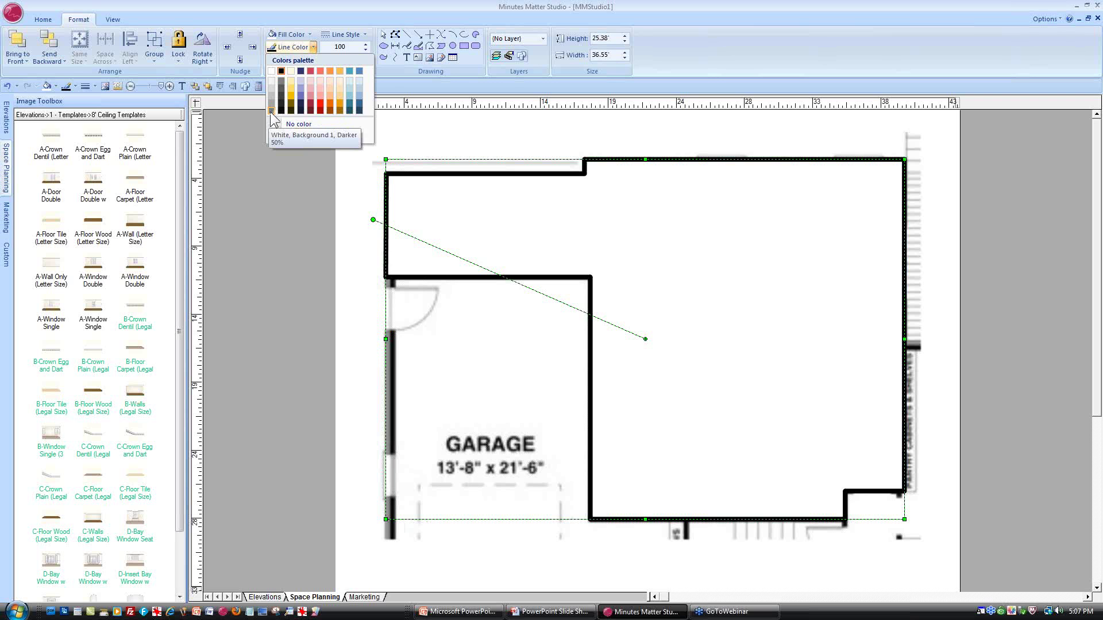
{"action": "left_click", "coordinate": [271, 111]}
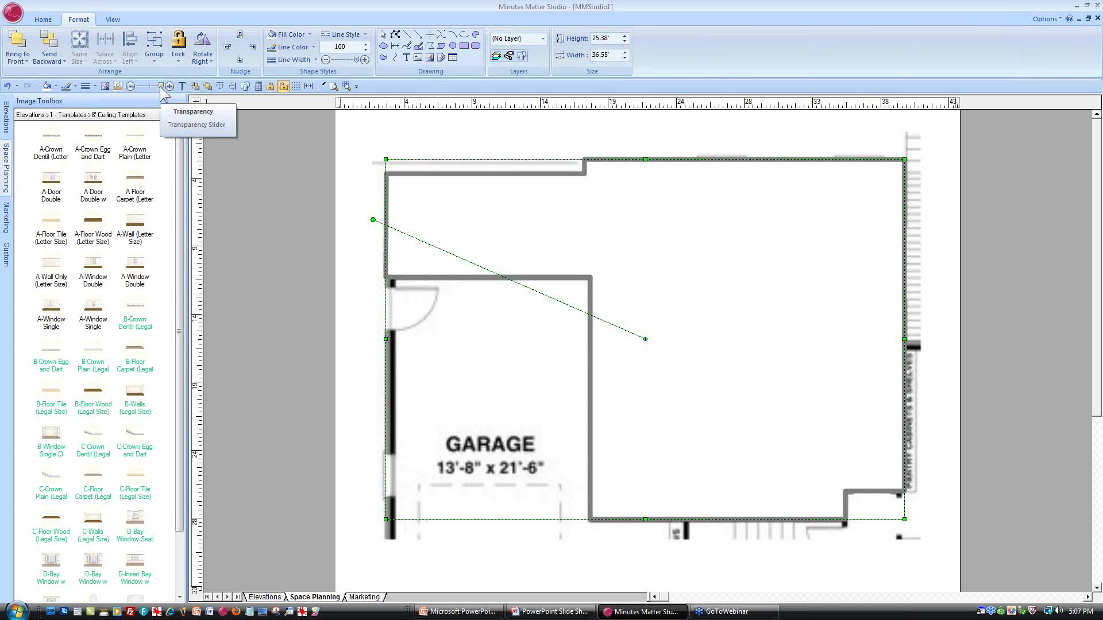
Set the suite outline's transparency value to 0 and trace the bathroom area as a closed polygon about 11.62' wide by 17.00' high
{"action": "left_click_drag", "start_coordinate": [160, 86], "coordinate": [141, 89]}
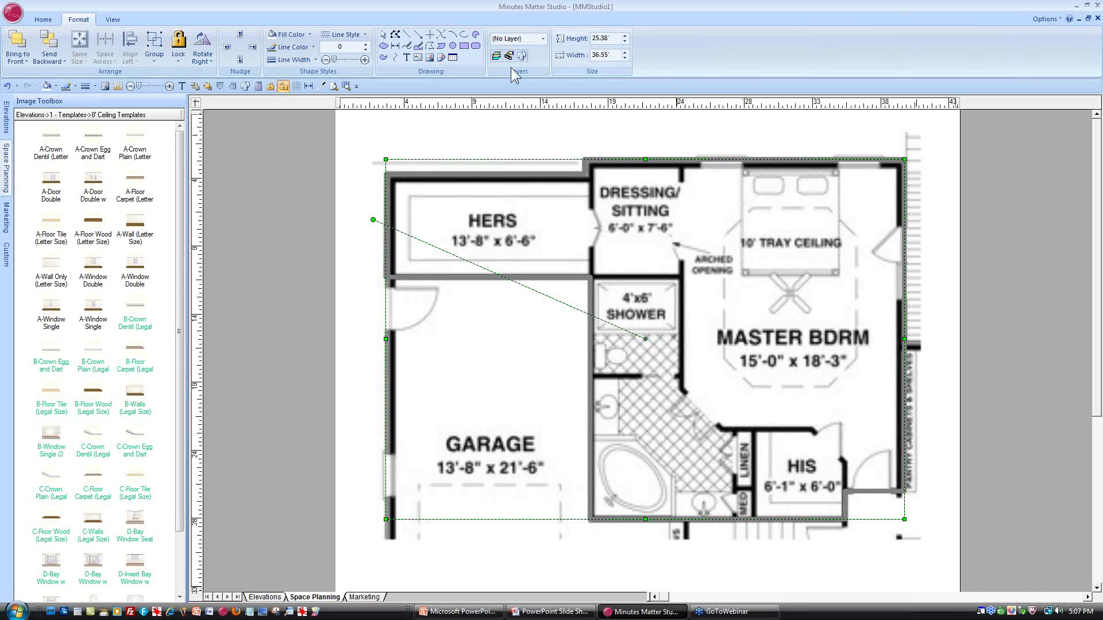
{"action": "left_click", "coordinate": [441, 46]}
{"action": "left_click", "coordinate": [681, 279]}
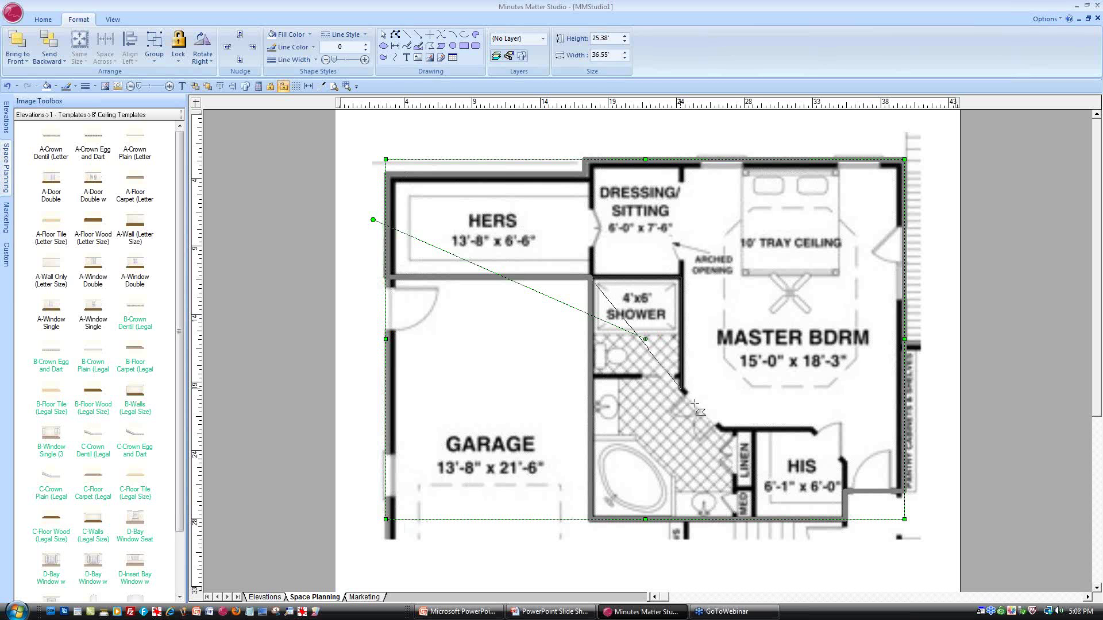
{"action": "left_click", "coordinate": [682, 392]}
{"action": "left_click", "coordinate": [723, 430]}
{"action": "left_click", "coordinate": [755, 431]}
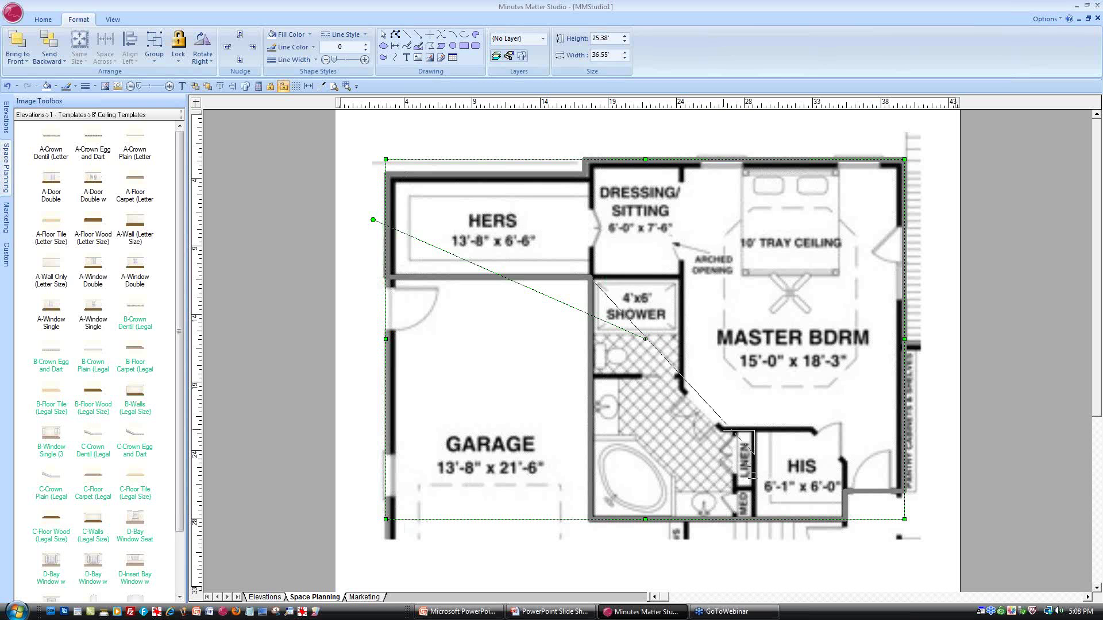
{"action": "left_click", "coordinate": [755, 518]}
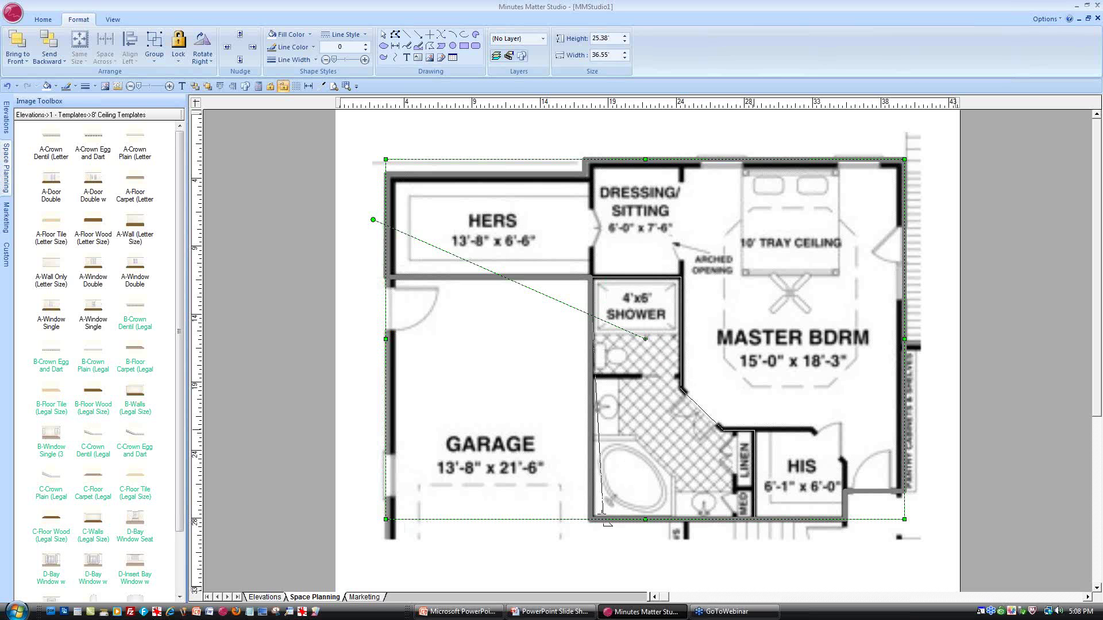
{"action": "double_click", "coordinate": [592, 520]}
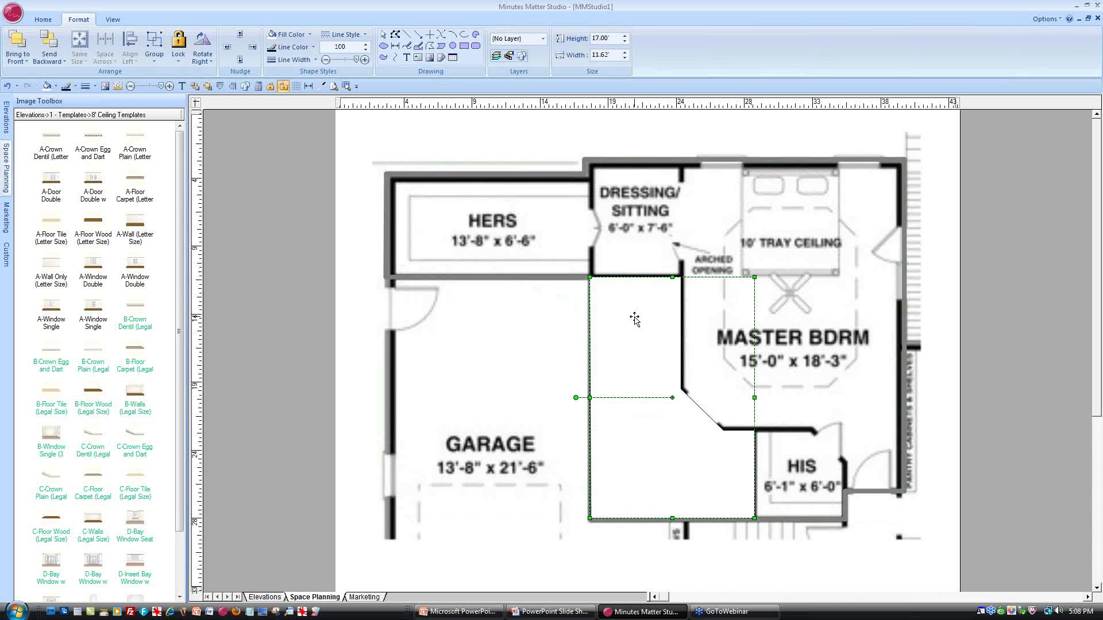
Fill the bathroom shape with the Hatch41 crosshatch pattern in gray
{"action": "right_click", "coordinate": [634, 319]}
{"action": "mouse_move", "coordinate": [665, 460]}
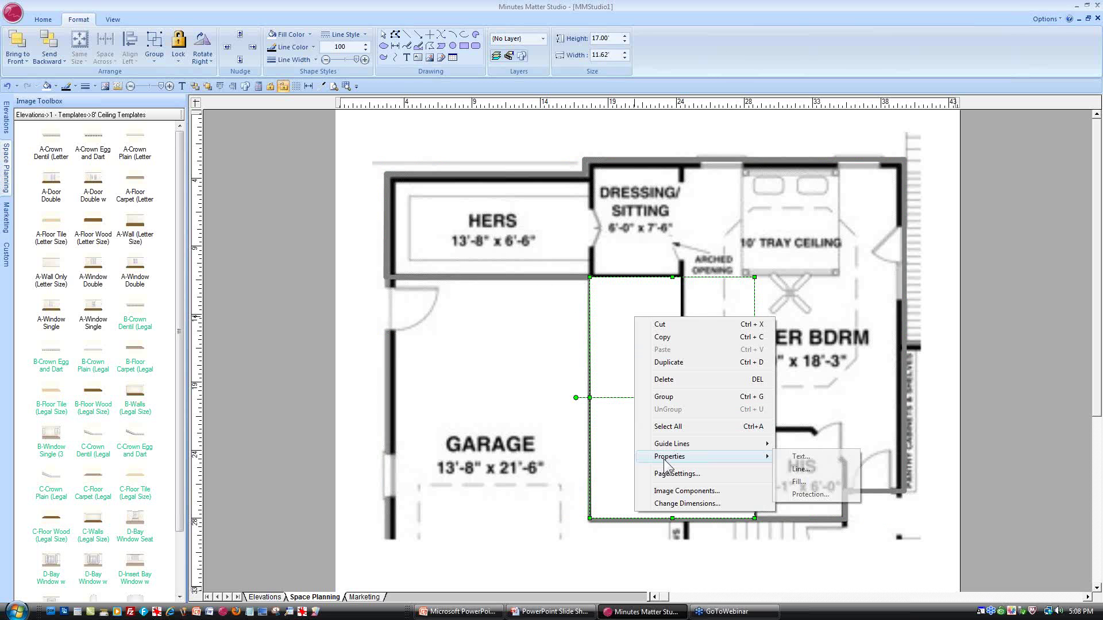
{"action": "left_click", "coordinate": [798, 482]}
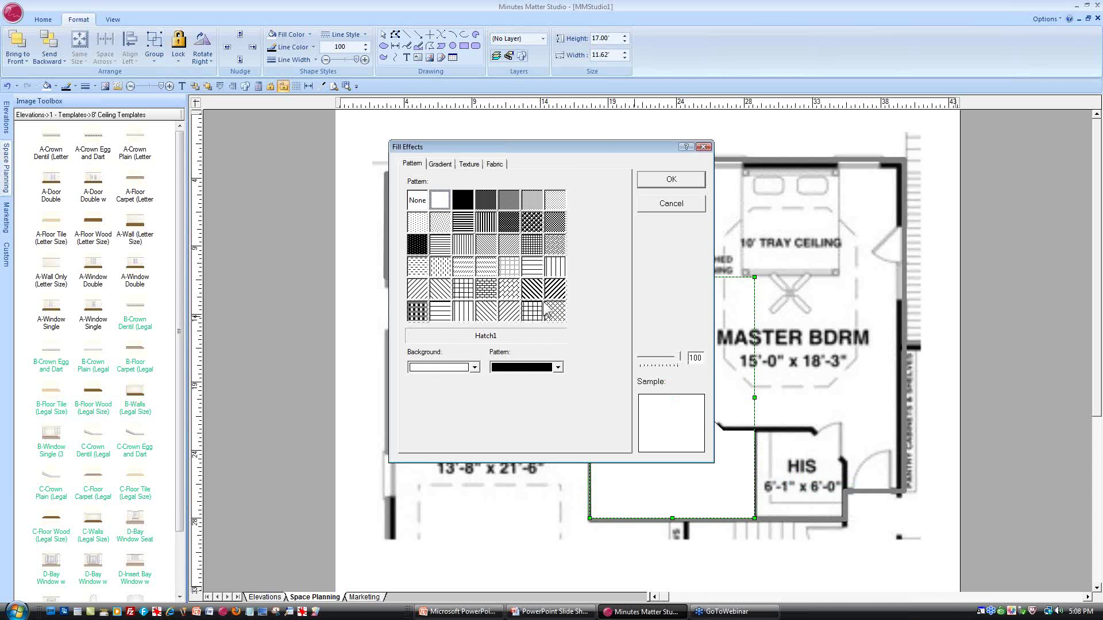
{"action": "left_click", "coordinate": [557, 369]}
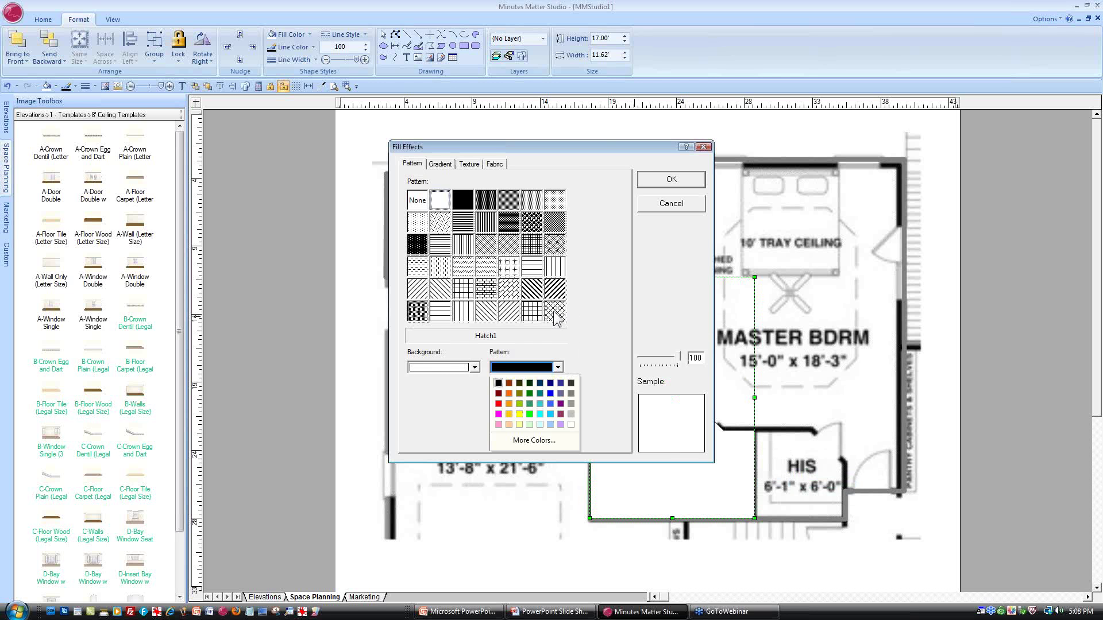
{"action": "left_click", "coordinate": [554, 312]}
{"action": "left_click", "coordinate": [554, 313]}
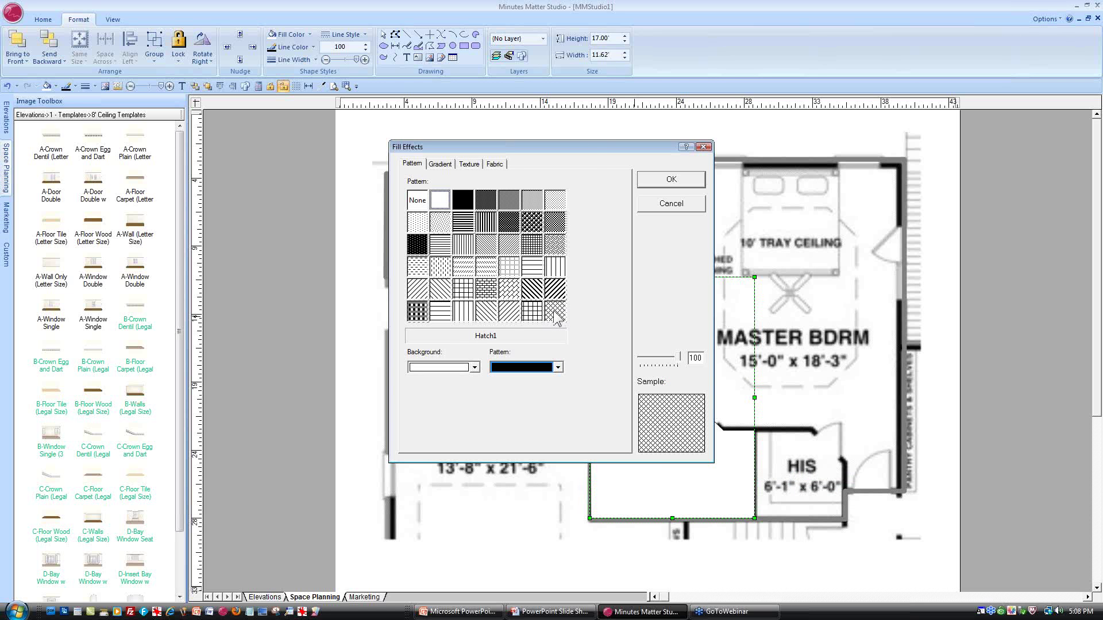
{"action": "left_click", "coordinate": [557, 368]}
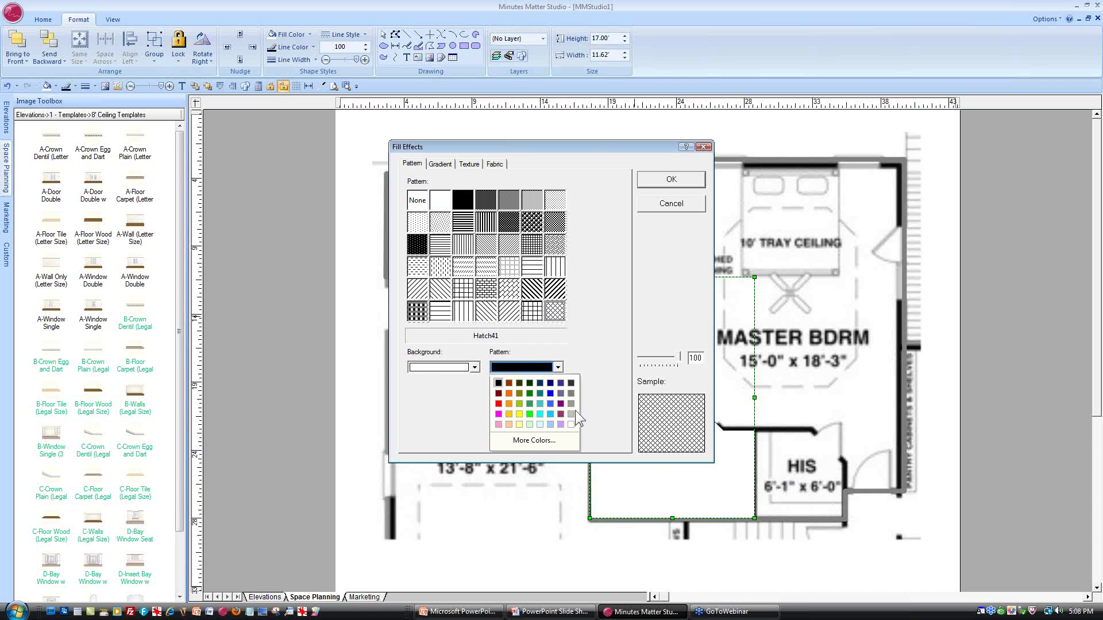
{"action": "left_click", "coordinate": [571, 404]}
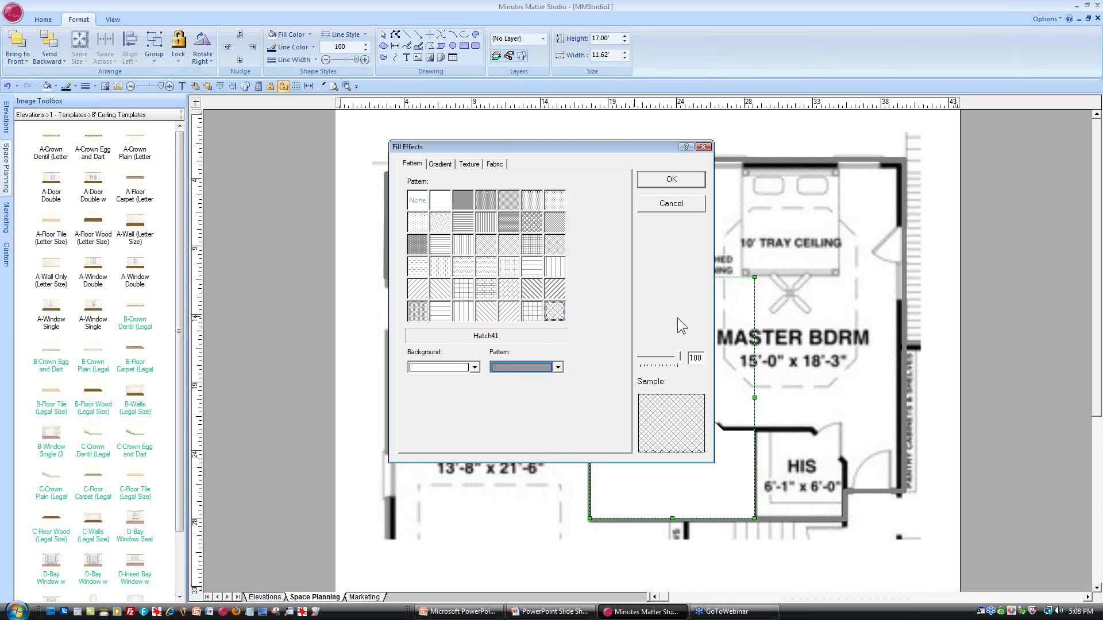
{"action": "left_click", "coordinate": [670, 179]}
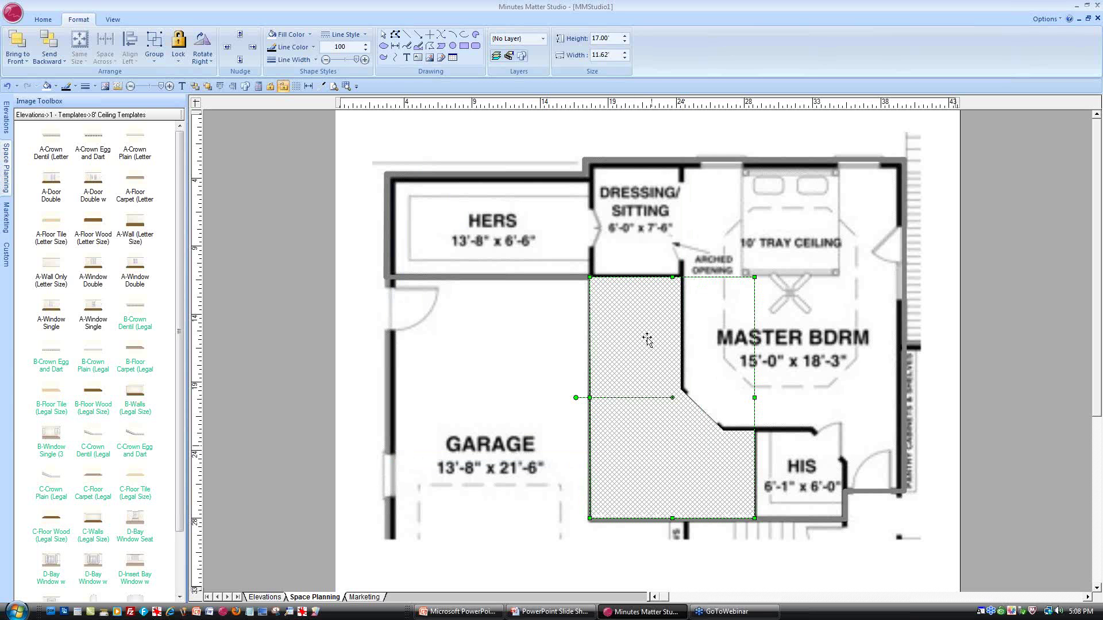
Set the suite outline's transparency value back to 100 and fill the shape with the light vertical wood plank texture
{"action": "left_click", "coordinate": [513, 220]}
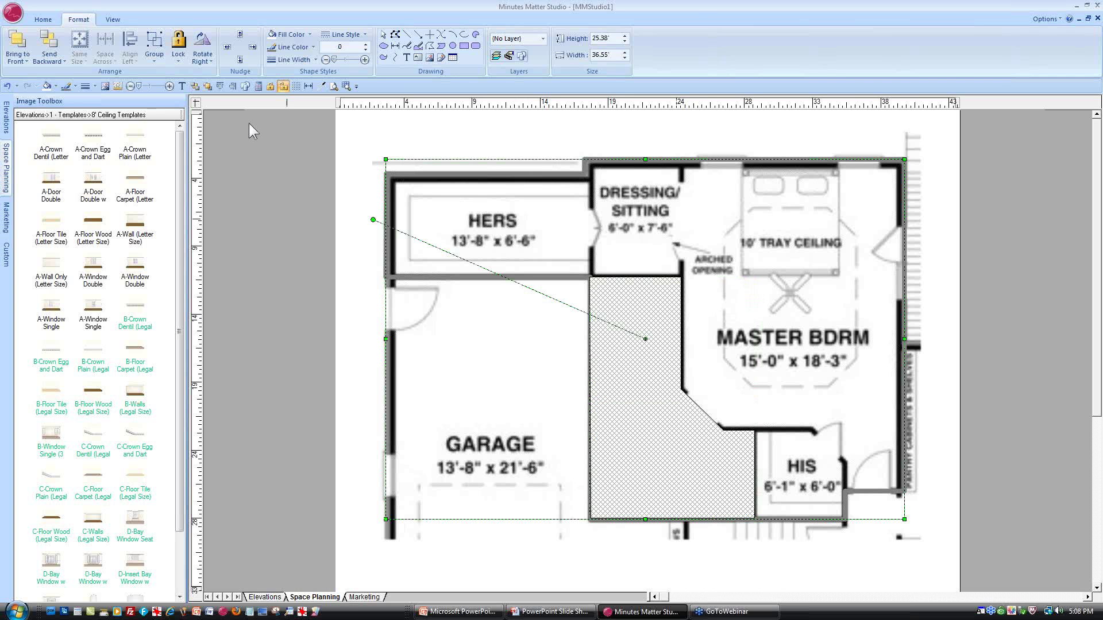
{"action": "left_click_drag", "start_coordinate": [139, 85], "coordinate": [163, 86]}
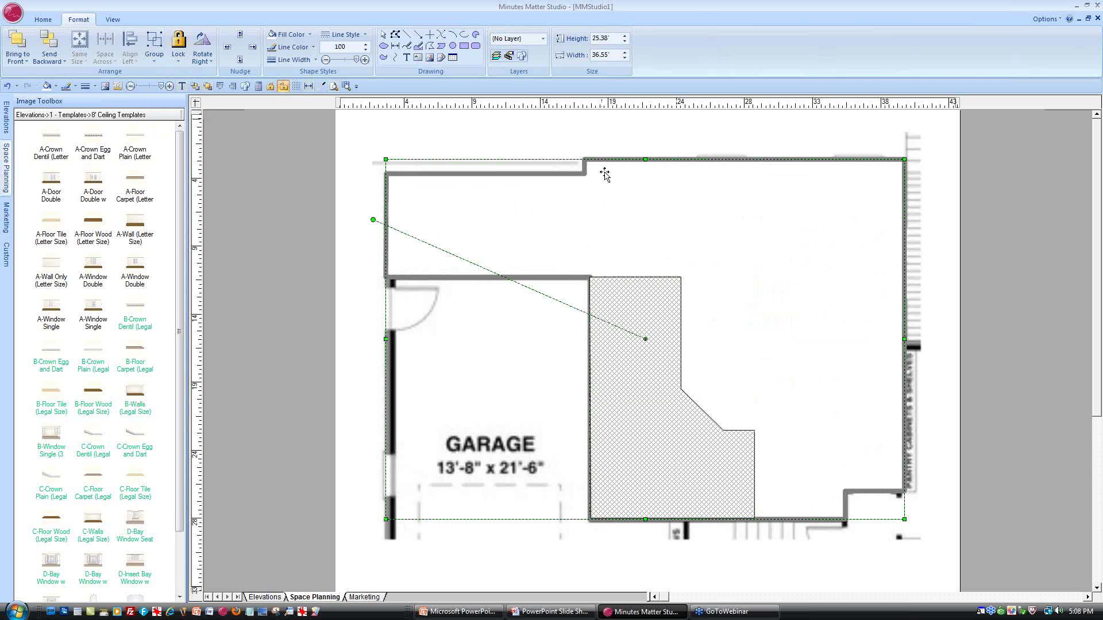
{"action": "right_click", "coordinate": [748, 210]}
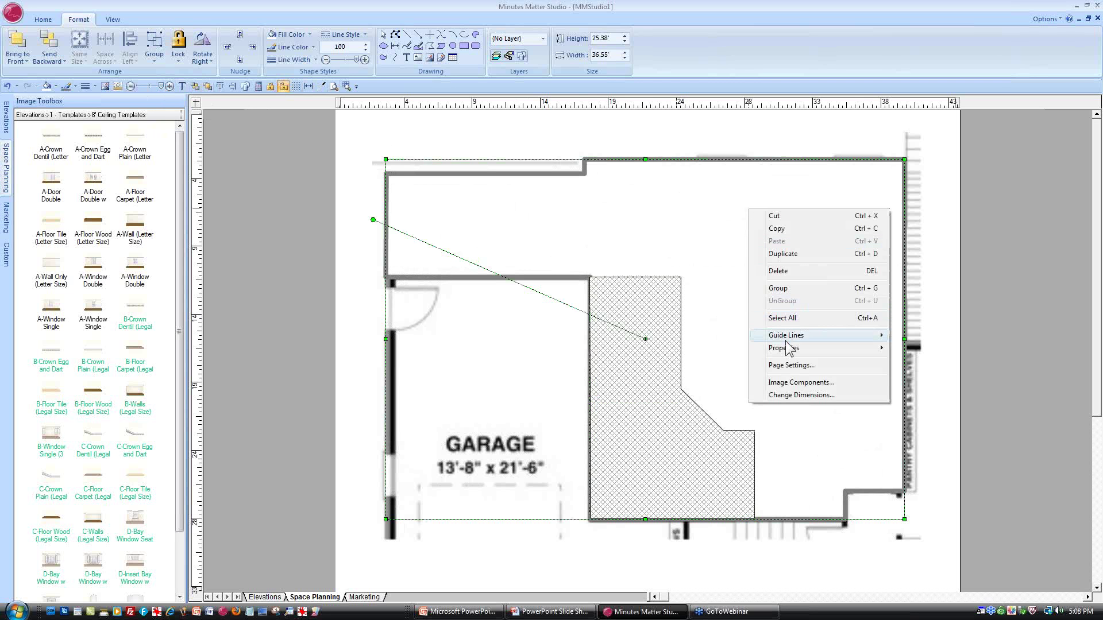
{"action": "mouse_move", "coordinate": [790, 350]}
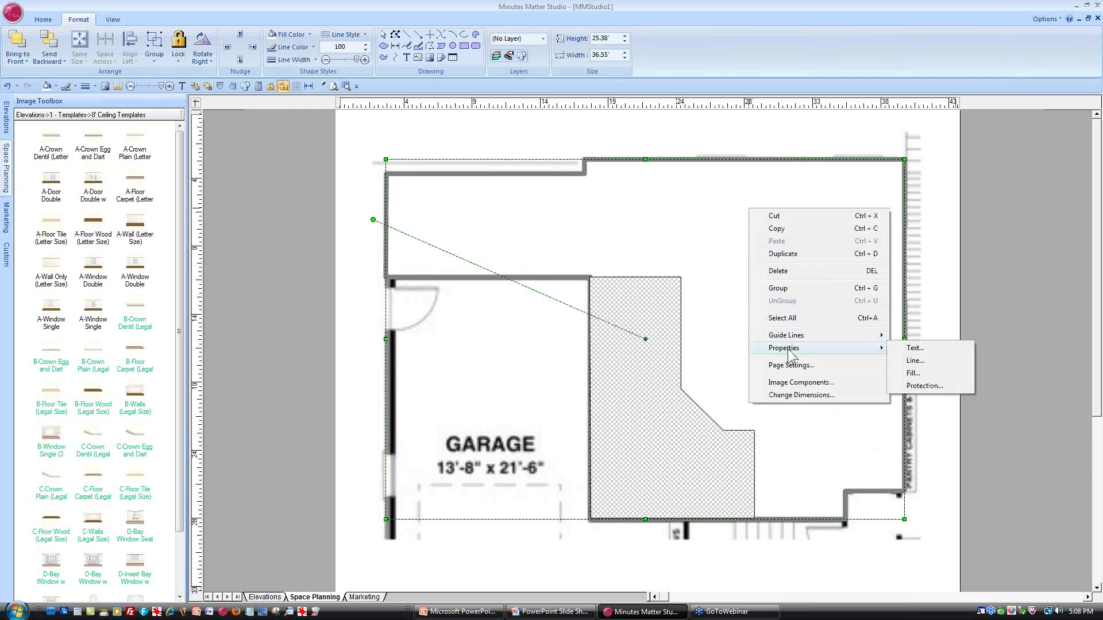
{"action": "left_click", "coordinate": [918, 374]}
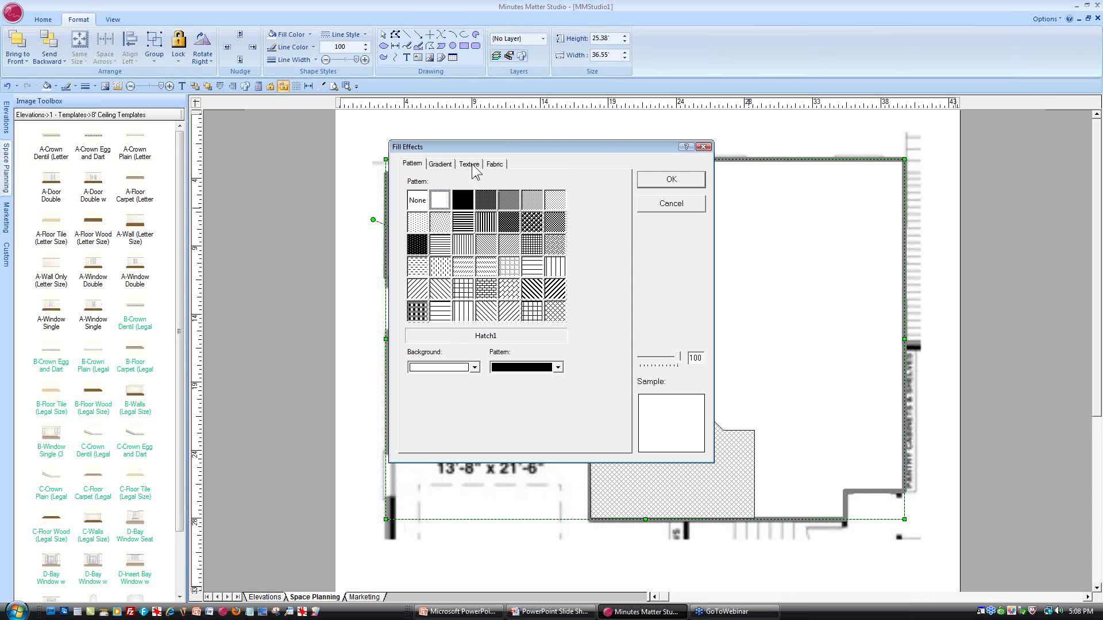
{"action": "left_click", "coordinate": [476, 166]}
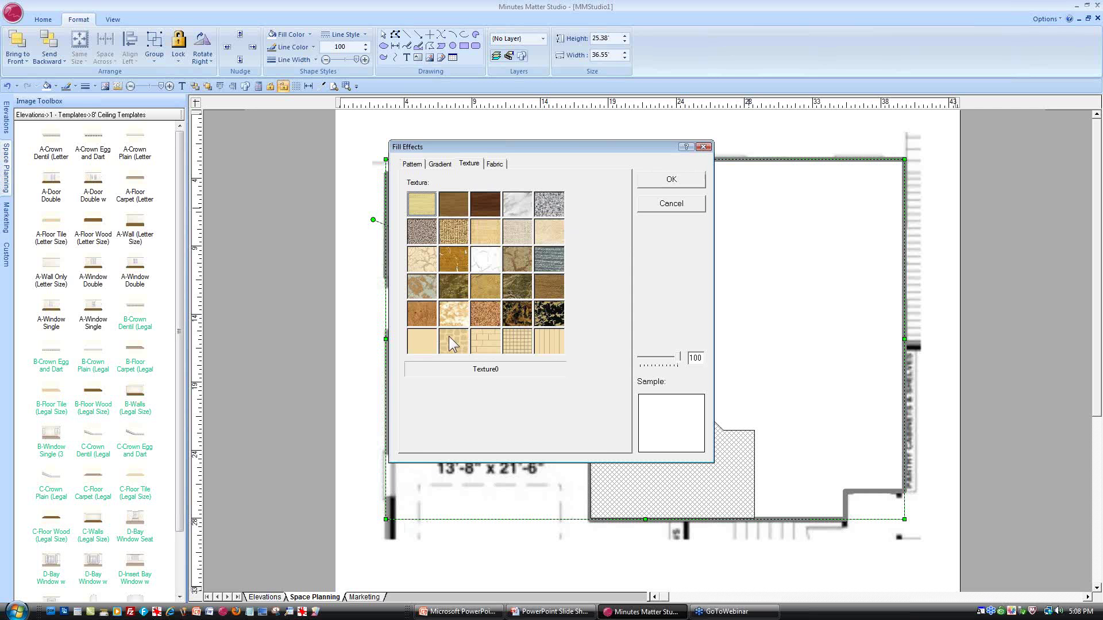
{"action": "left_click", "coordinate": [547, 340]}
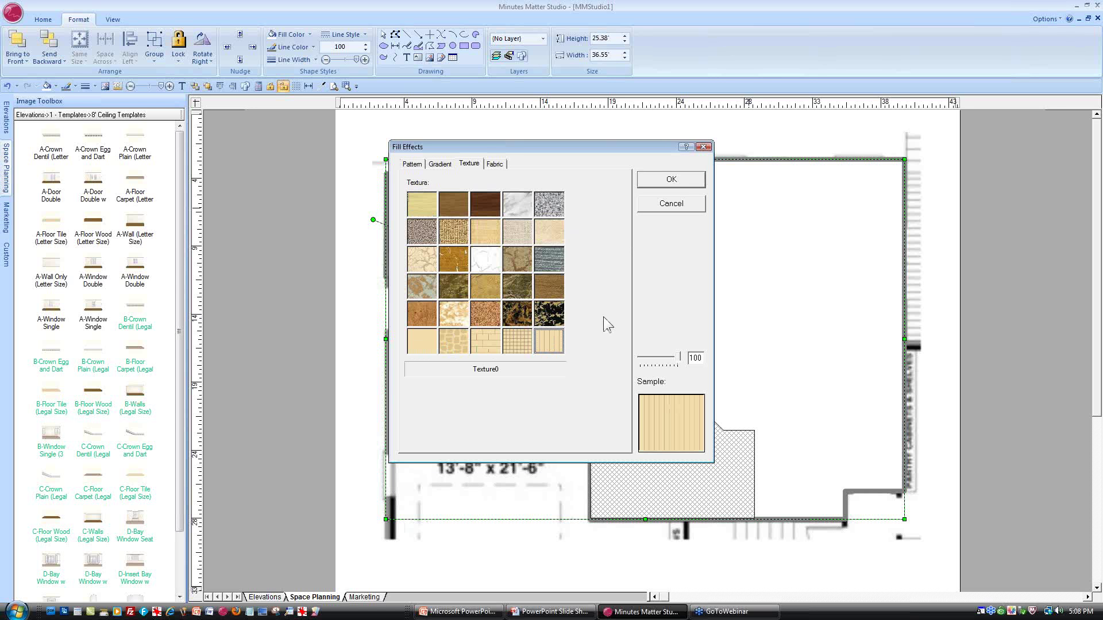
{"action": "left_click", "coordinate": [671, 180]}
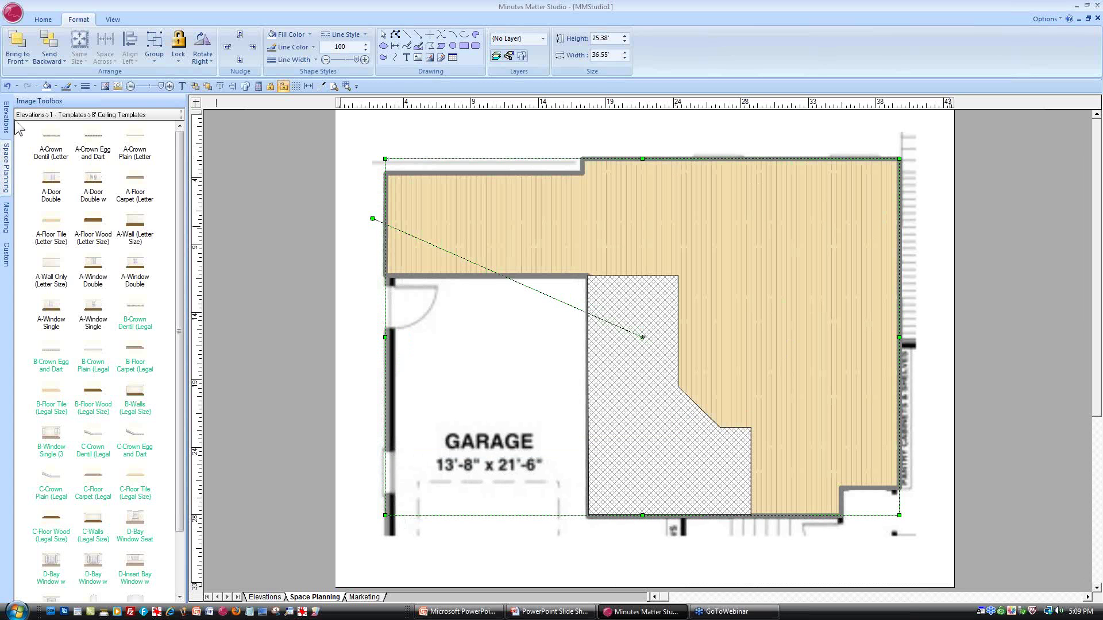
Place a Window 2' from the Space Planning architectural elements on the suite's upper exterior wall, above the bathroom
{"action": "left_click", "coordinate": [6, 166]}
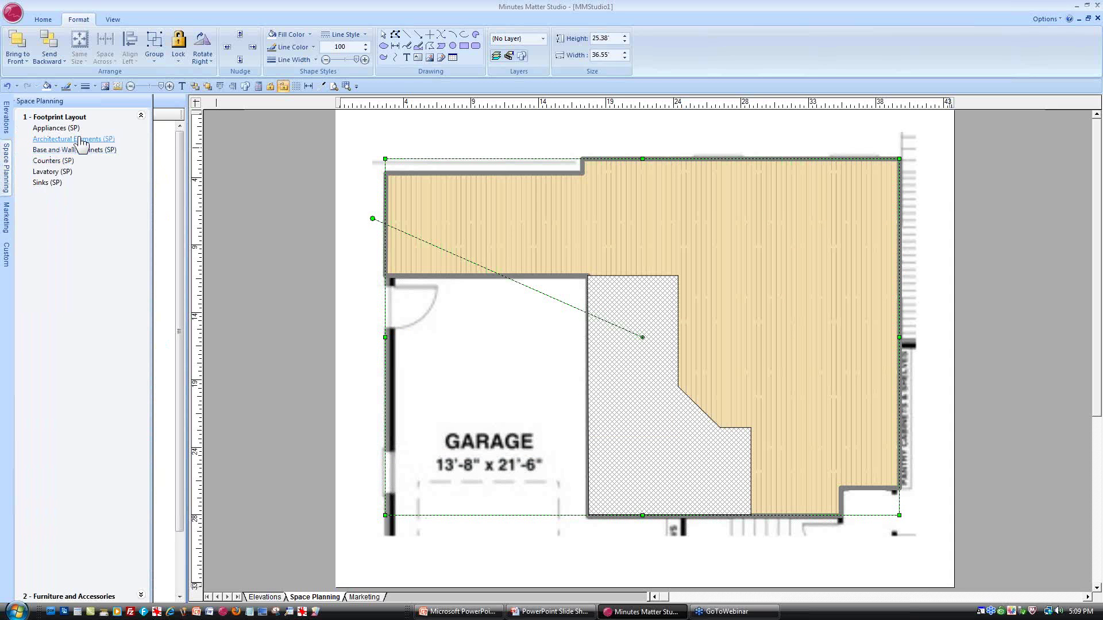
{"action": "left_click", "coordinate": [79, 140]}
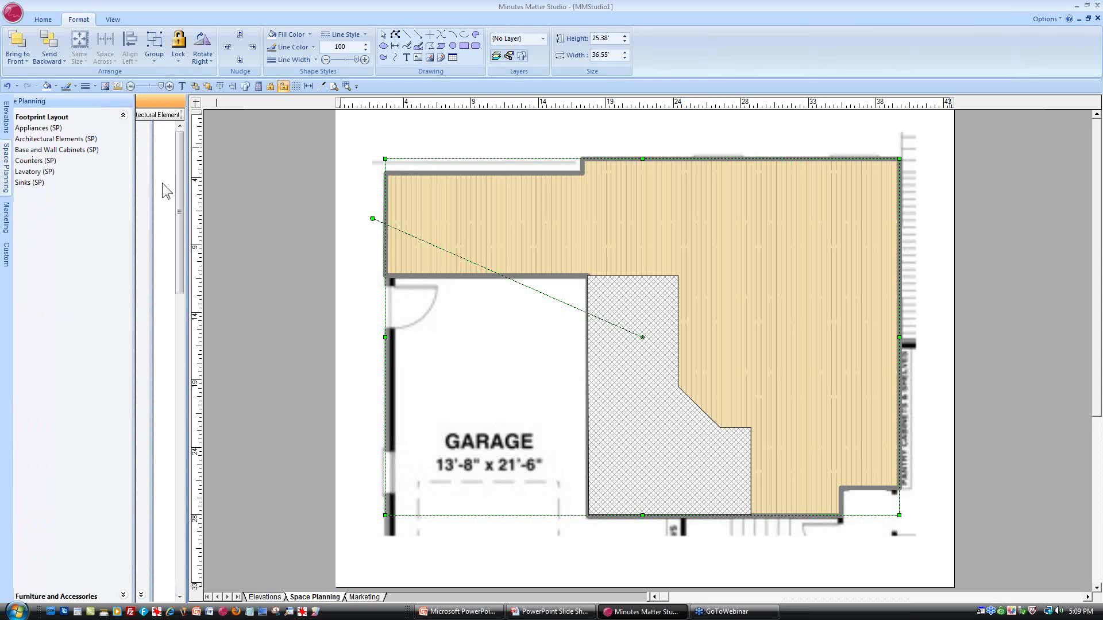
{"action": "scroll", "coordinate": [179, 171], "scroll_direction": "down", "scroll_amount": 3}
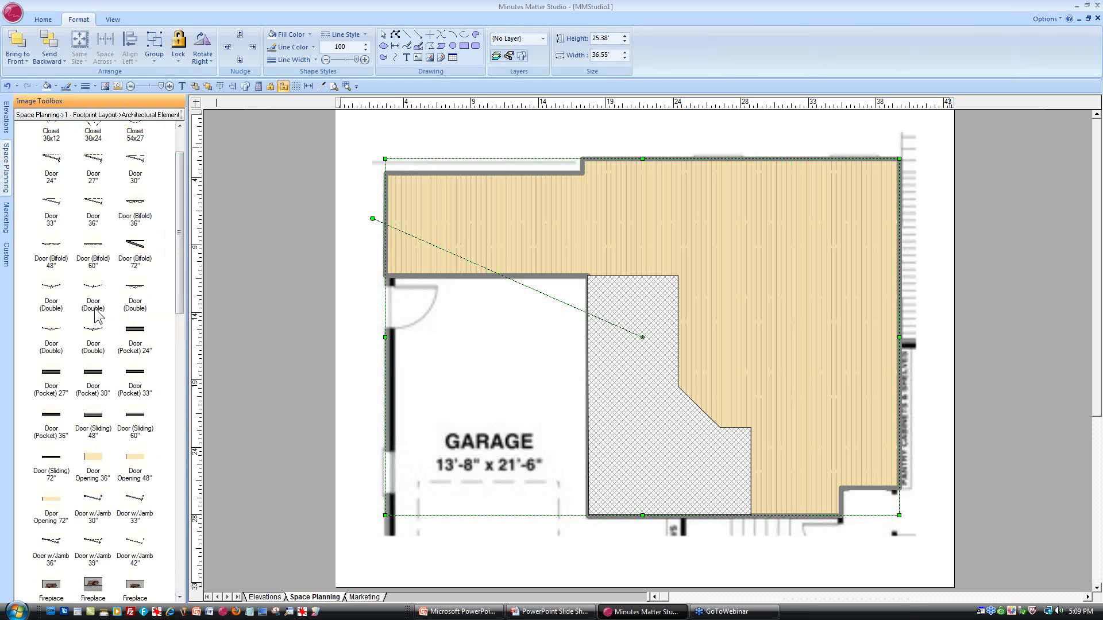
{"action": "left_click_drag", "start_coordinate": [182, 240], "coordinate": [162, 521]}
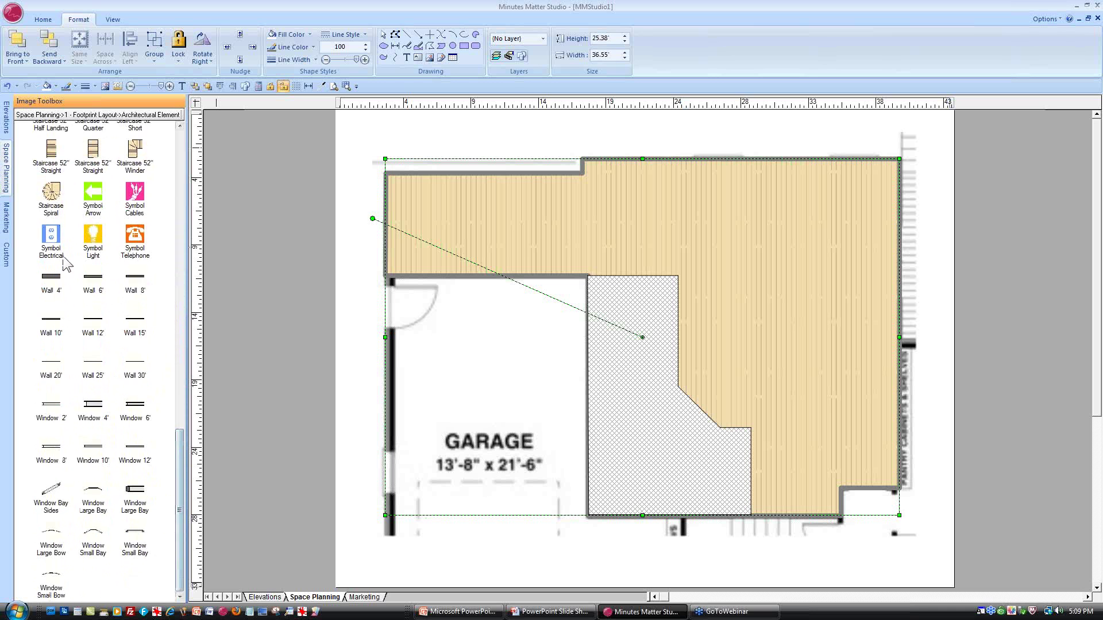
{"action": "mouse_move", "coordinate": [95, 324]}
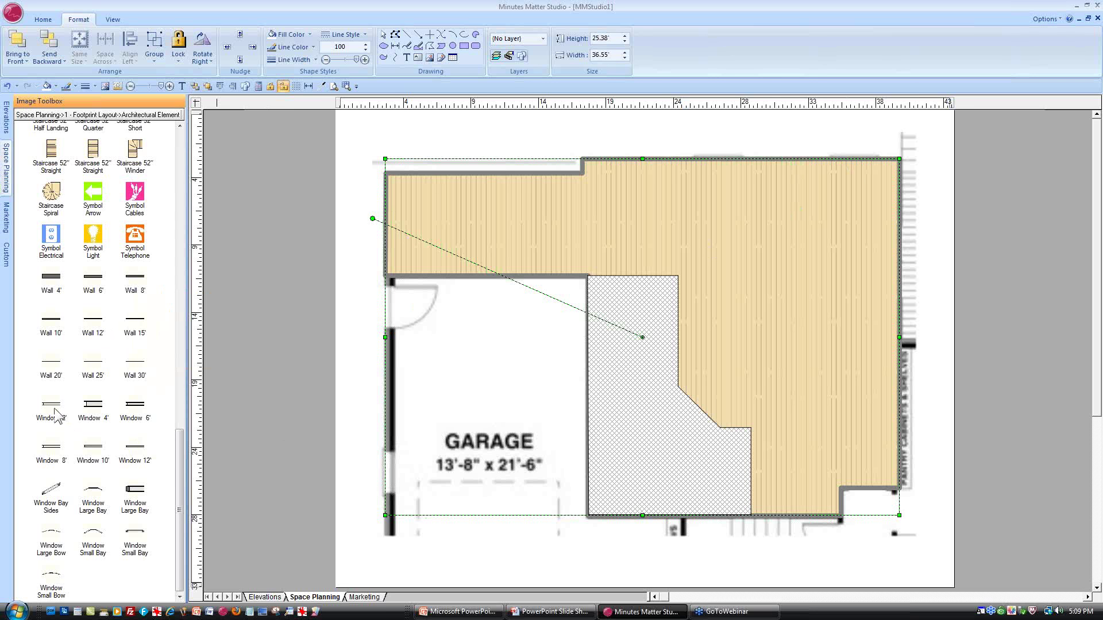
{"action": "left_click_drag", "start_coordinate": [57, 412], "coordinate": [697, 158]}
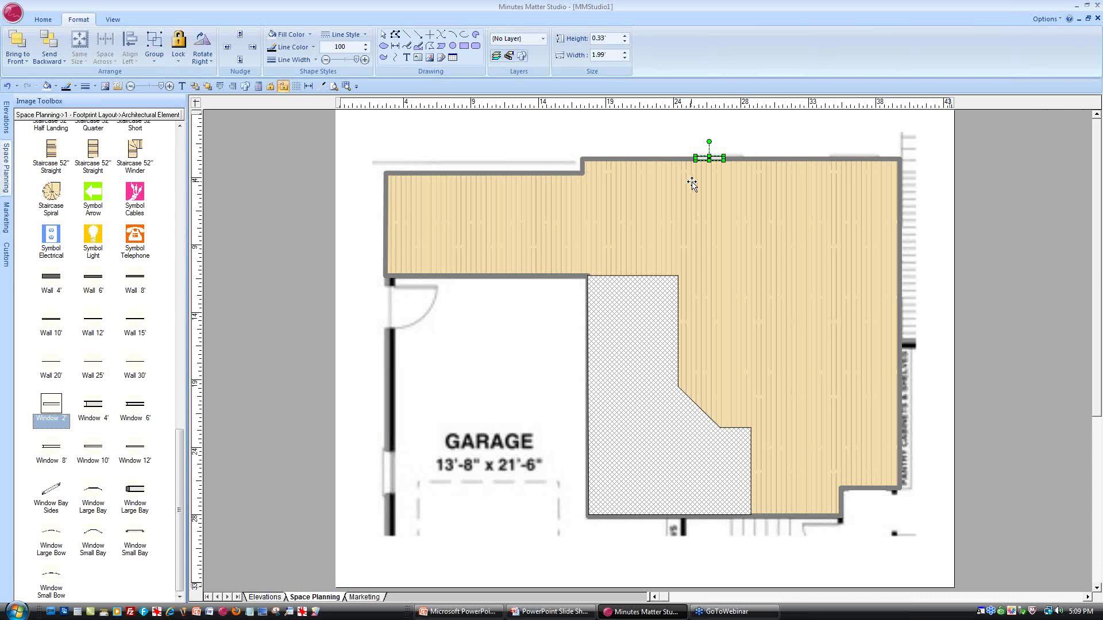
Align the window with the first window marking in the upper wall and widen it to about 3.44'
{"action": "left_click", "coordinate": [346, 86]}
{"action": "left_click_drag", "start_coordinate": [676, 135], "coordinate": [888, 189]}
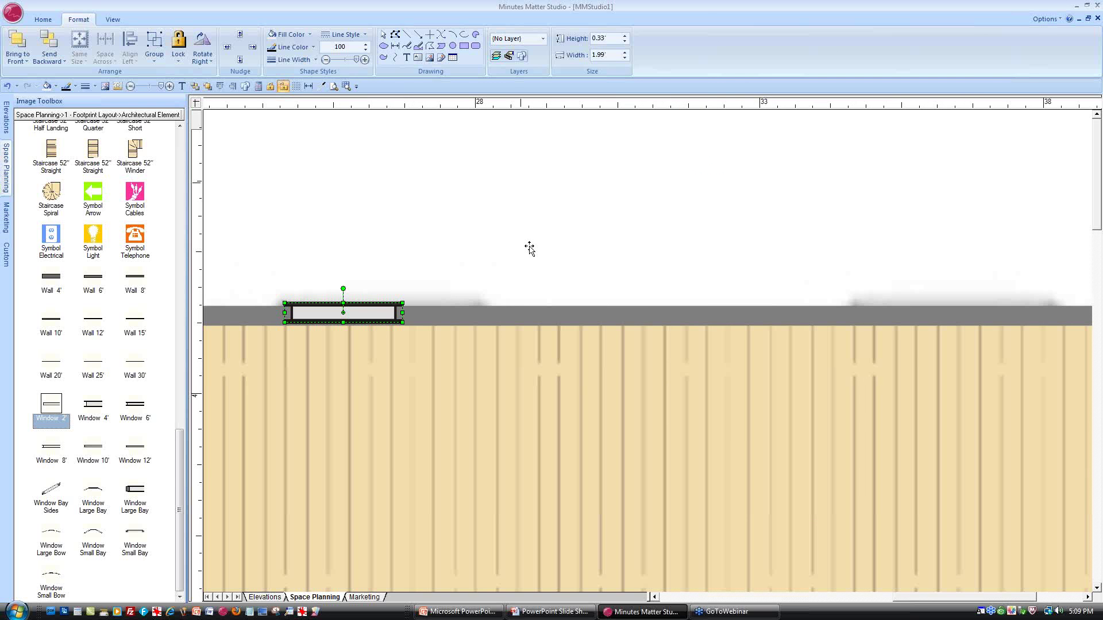
{"action": "left_click_drag", "start_coordinate": [325, 315], "coordinate": [317, 316]}
{"action": "left_click_drag", "start_coordinate": [395, 313], "coordinate": [480, 313]}
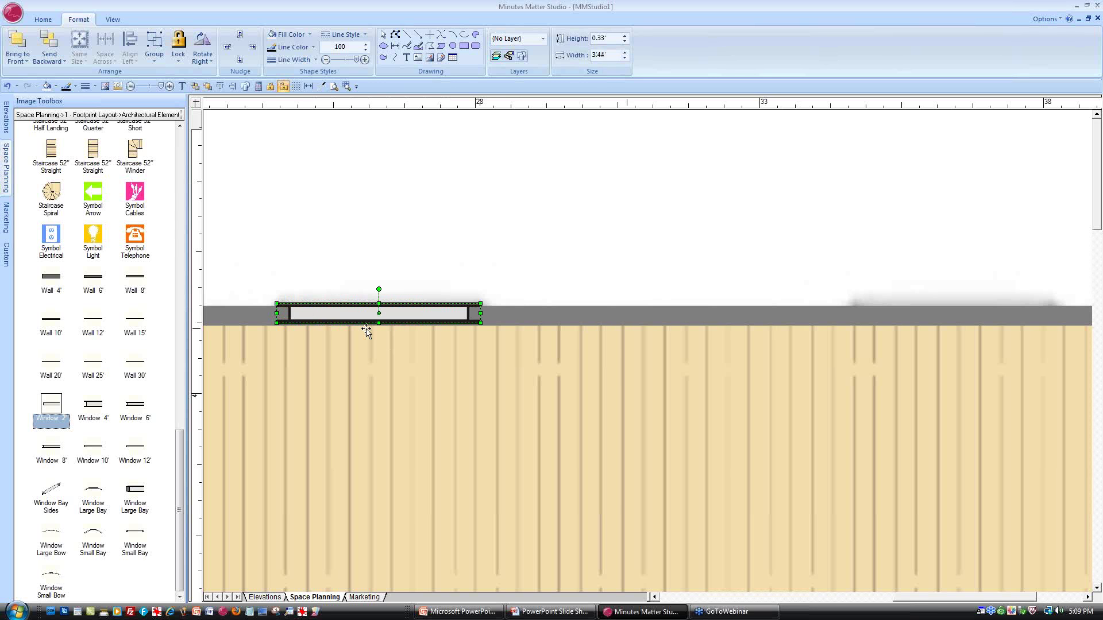
Duplicate the window and position the copy over the second window marking farther right in the upper wall
{"action": "right_click", "coordinate": [336, 319]}
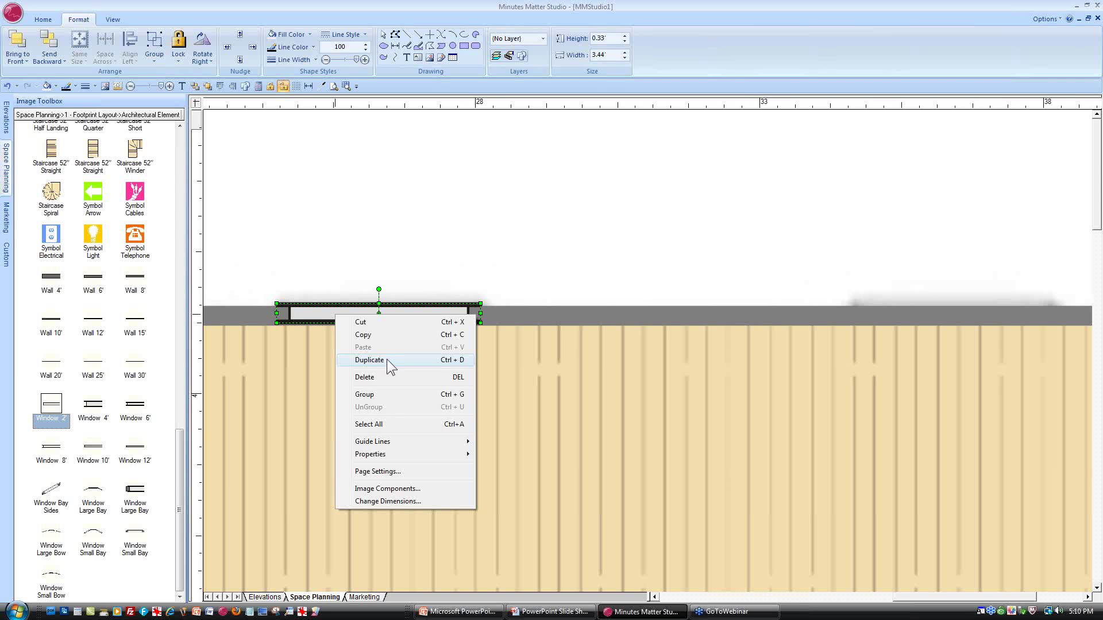
{"action": "left_click", "coordinate": [379, 362]}
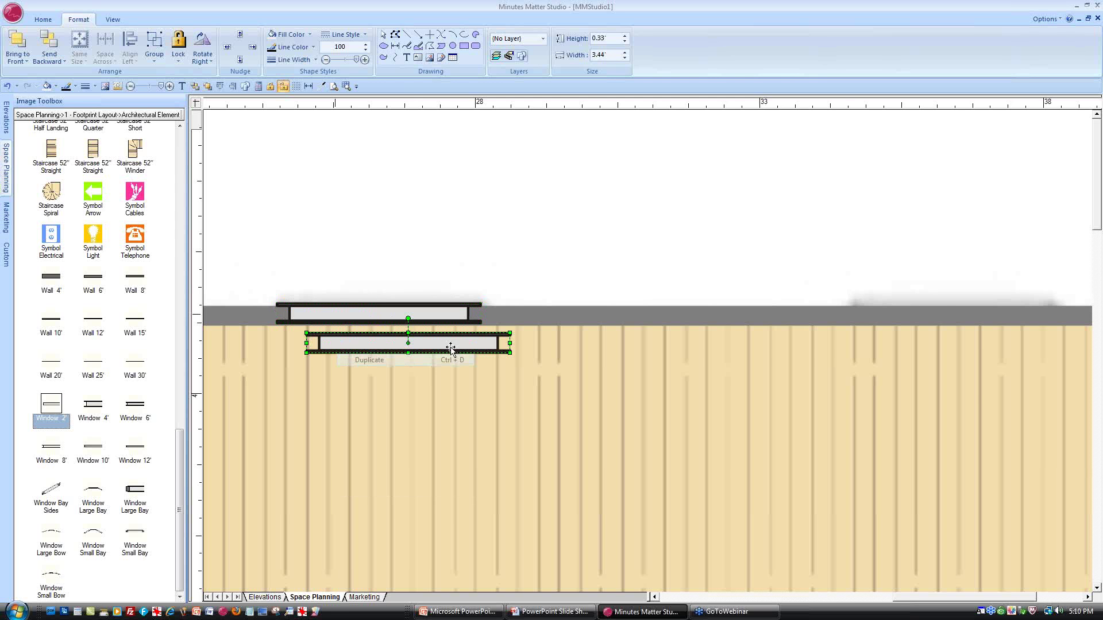
{"action": "left_click_drag", "start_coordinate": [420, 344], "coordinate": [956, 312]}
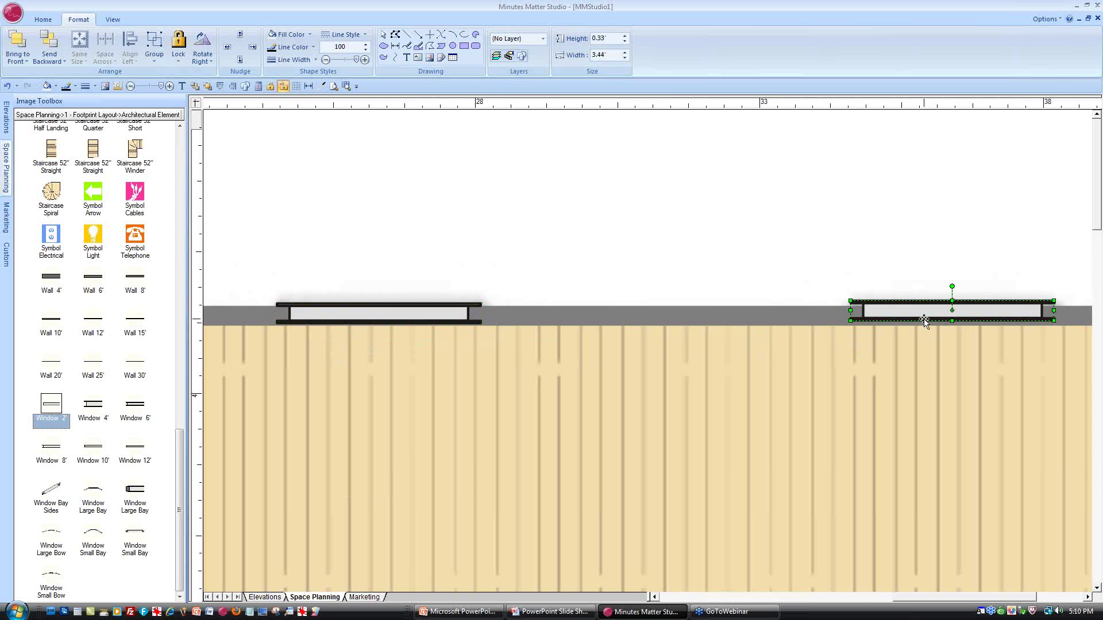
{"action": "left_click", "coordinate": [333, 88]}
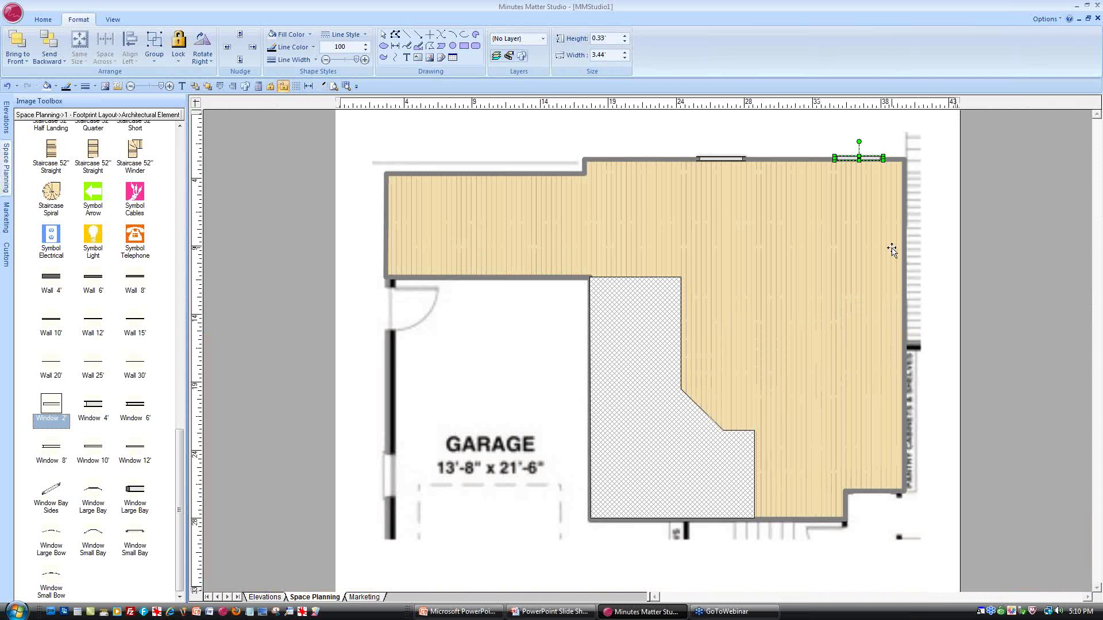
Draw an unoutlined rectangle about 5.06' high by 0.53' wide over the right exterior wall and fill it with tan 243,221,171 sampled from the floor
{"action": "left_click", "coordinate": [464, 45]}
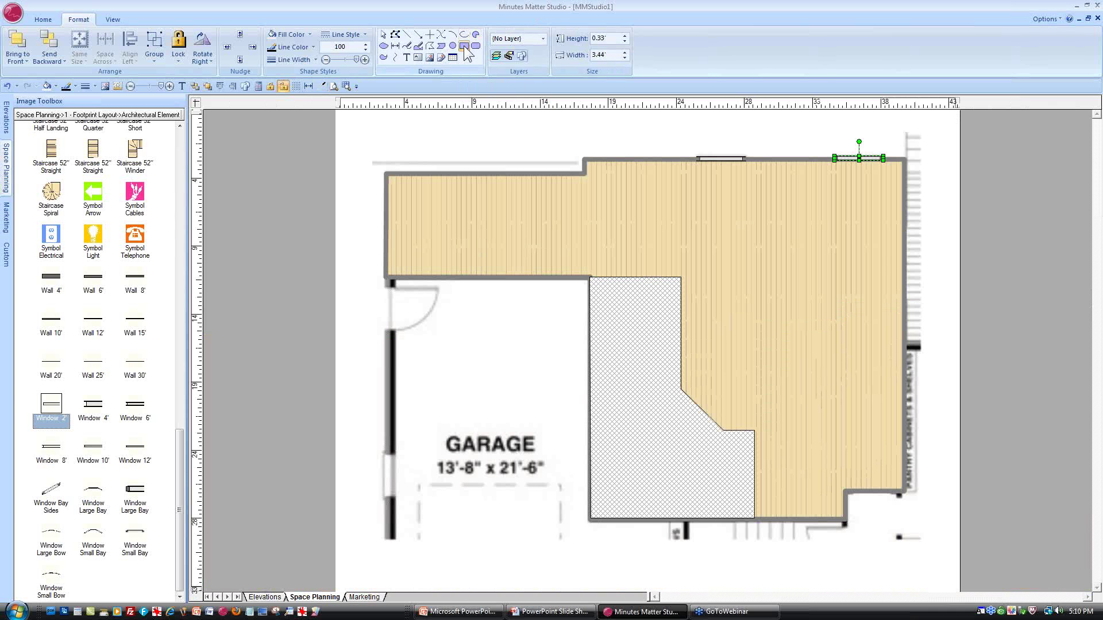
{"action": "left_click_drag", "start_coordinate": [900, 220], "coordinate": [908, 292]}
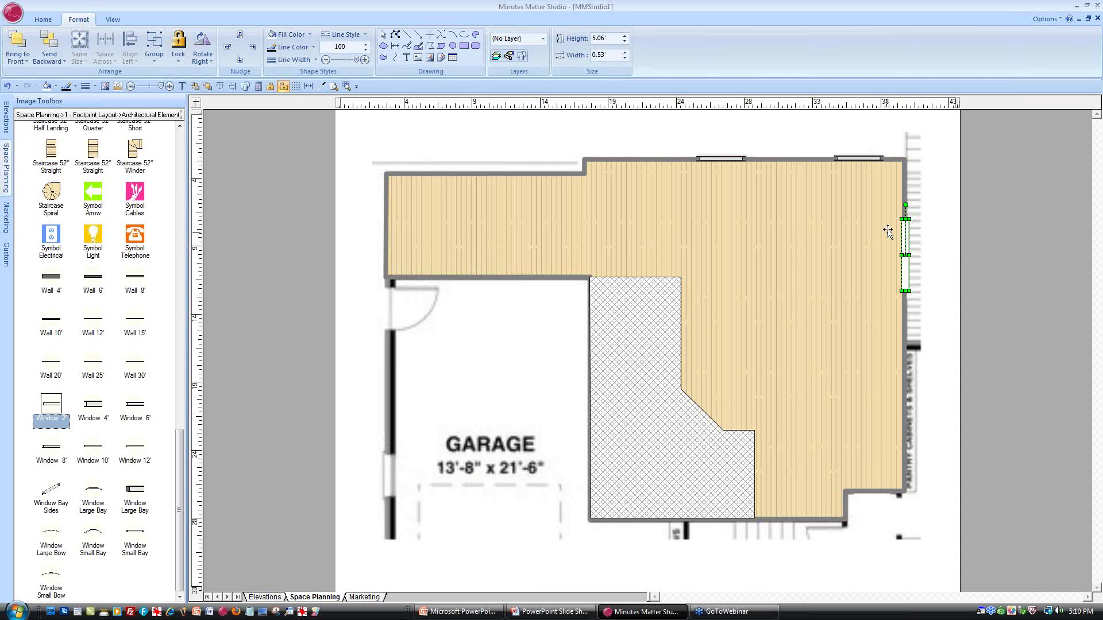
{"action": "left_click", "coordinate": [315, 59]}
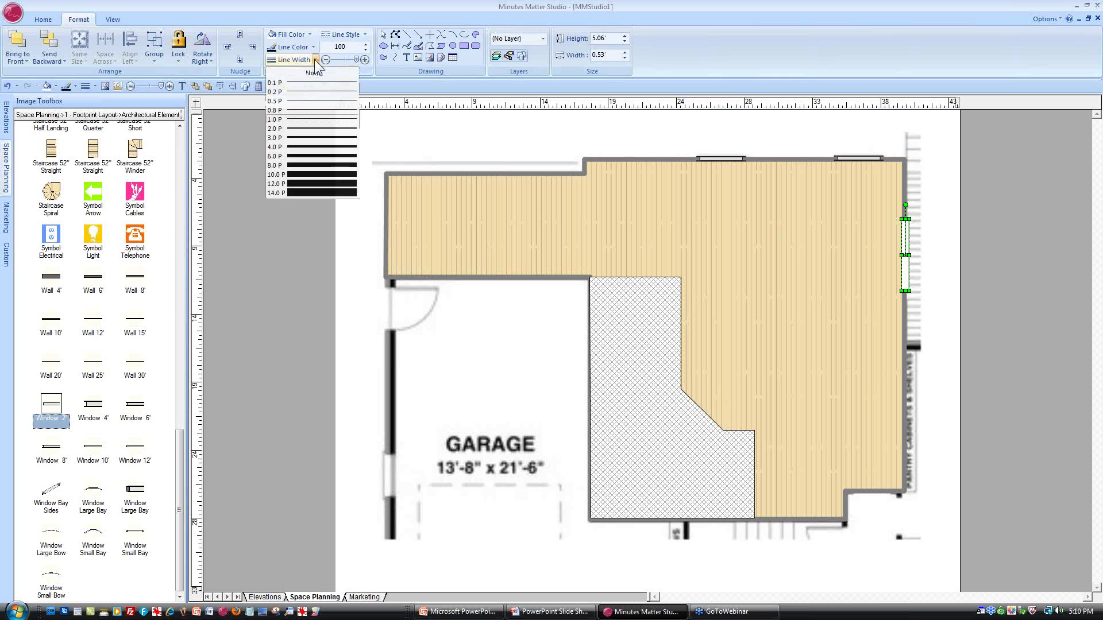
{"action": "left_click", "coordinate": [308, 80]}
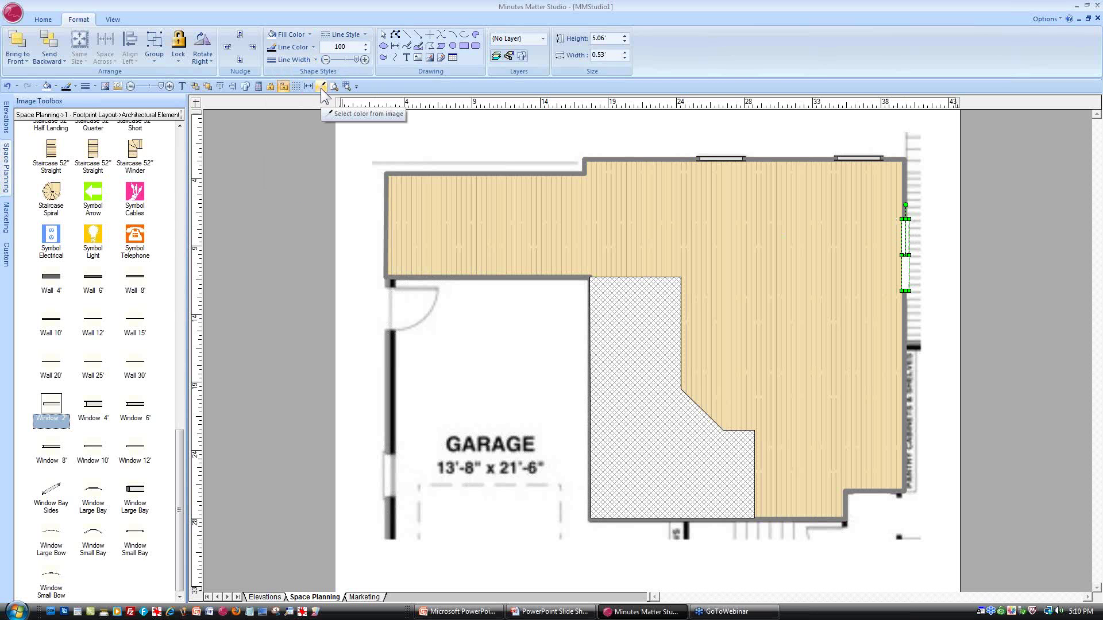
{"action": "left_click", "coordinate": [322, 86]}
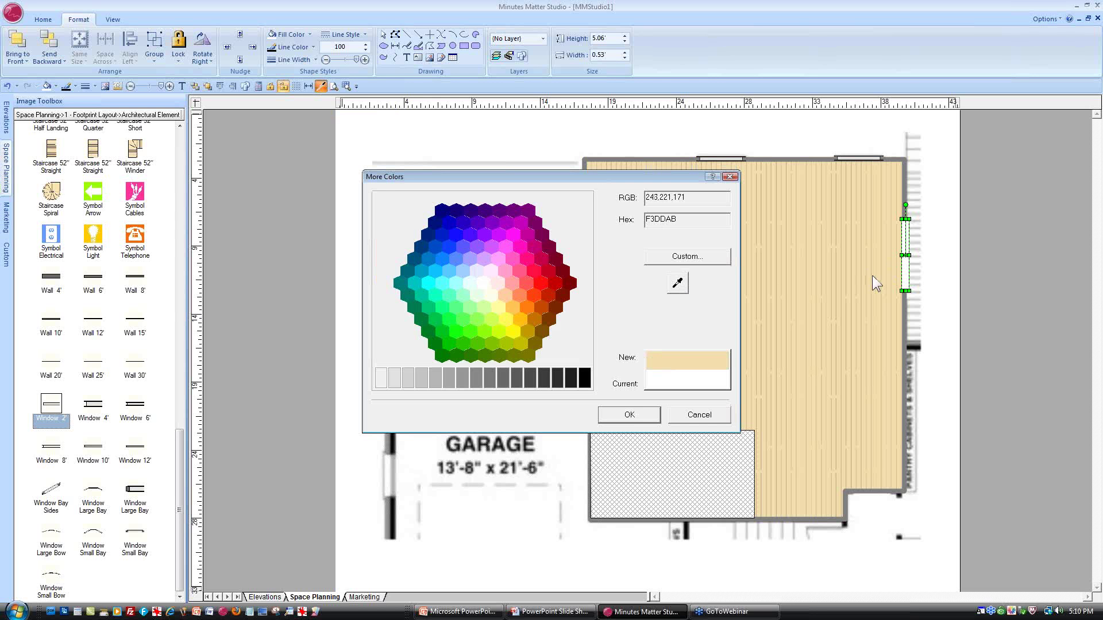
{"action": "left_click", "coordinate": [630, 416]}
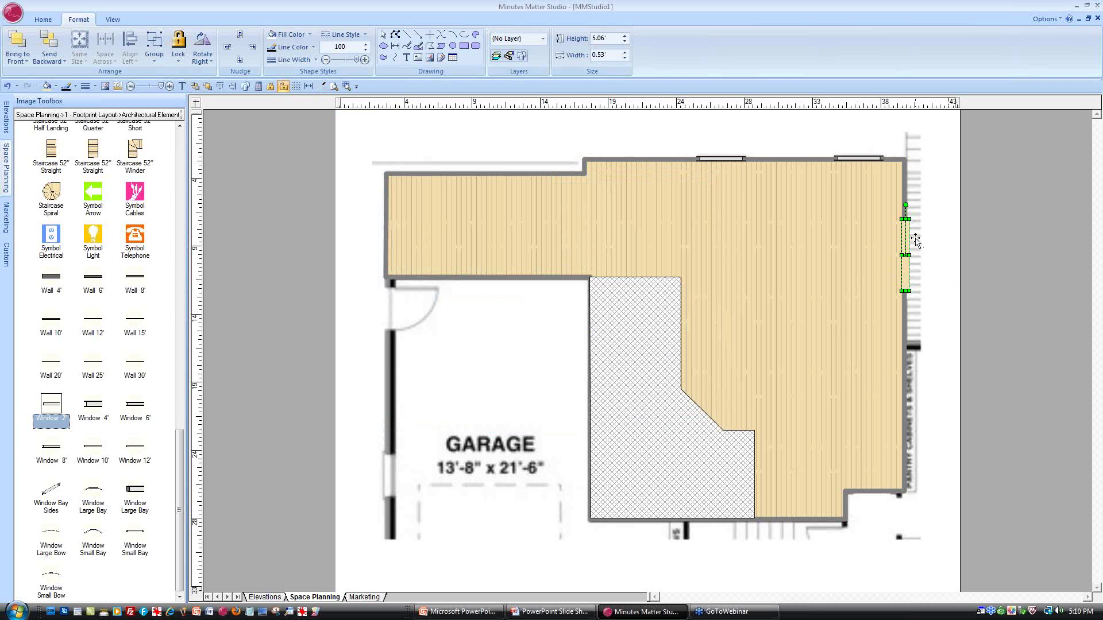
Set the wall opening rectangle's height to 5' with aspect ratio kept and narrow it to the wall's thickness, about 0.34'
{"action": "left_click", "coordinate": [346, 87]}
{"action": "left_click_drag", "start_coordinate": [886, 202], "coordinate": [934, 310]}
{"action": "right_click", "coordinate": [843, 209]}
{"action": "left_click", "coordinate": [891, 397]}
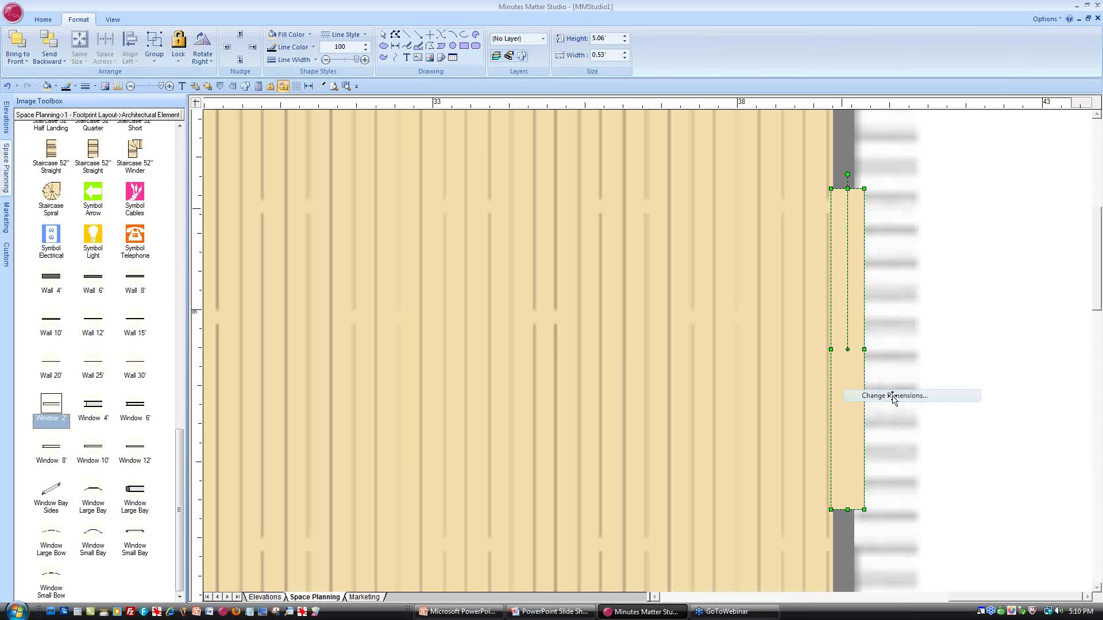
{"action": "left_click_drag", "start_coordinate": [572, 292], "coordinate": [536, 287]}
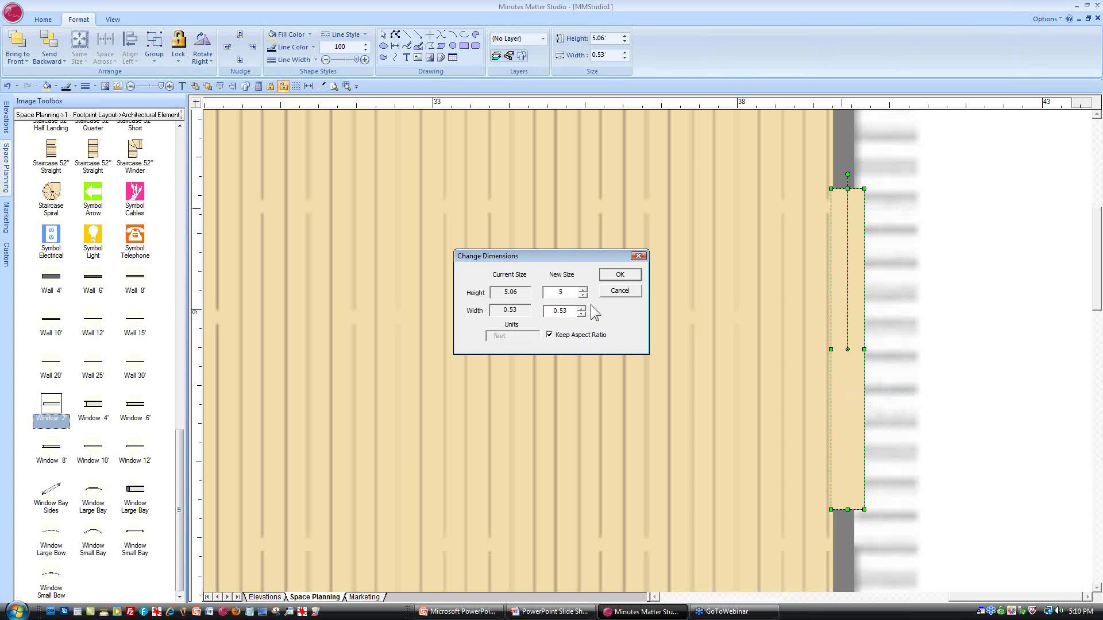
{"action": "left_click", "coordinate": [619, 276]}
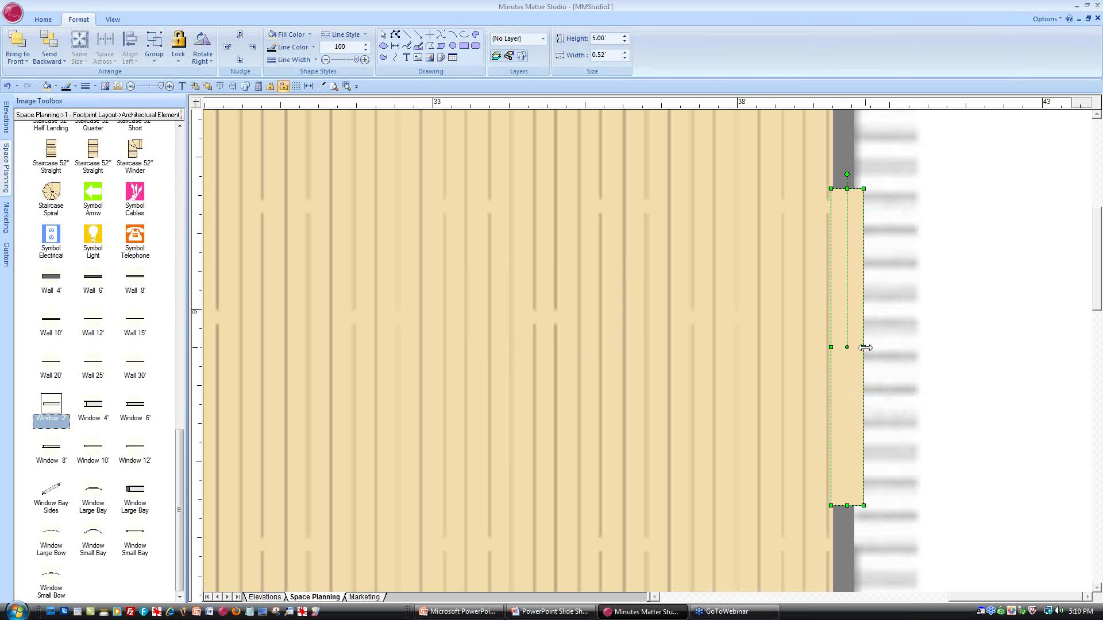
{"action": "left_click_drag", "start_coordinate": [865, 347], "coordinate": [833, 347]}
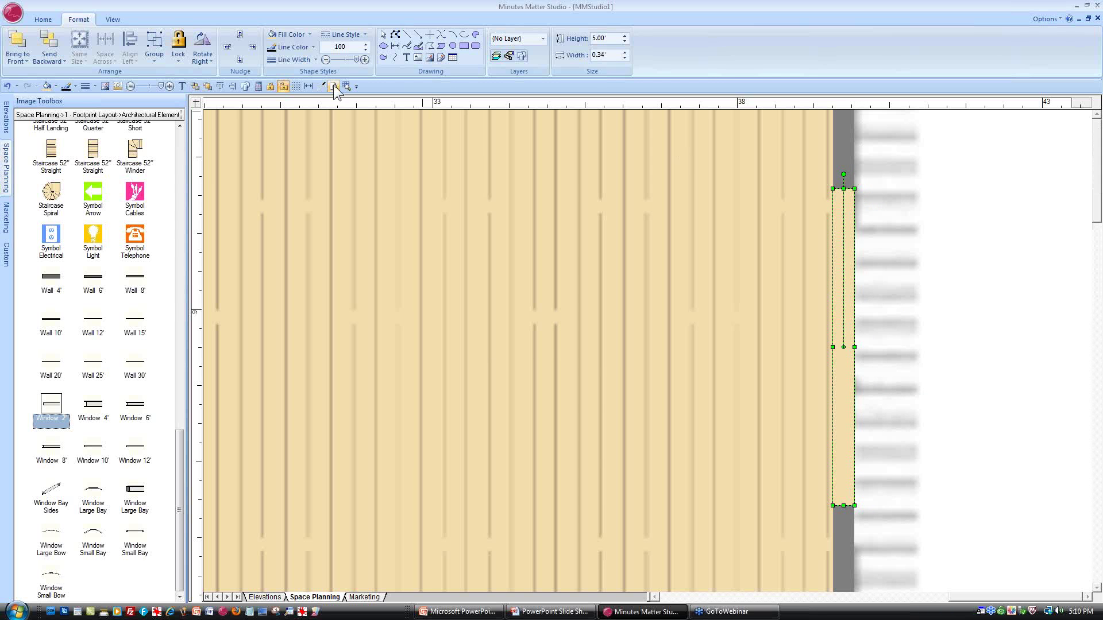
{"action": "left_click", "coordinate": [333, 86]}
{"action": "left_click", "coordinate": [926, 298]}
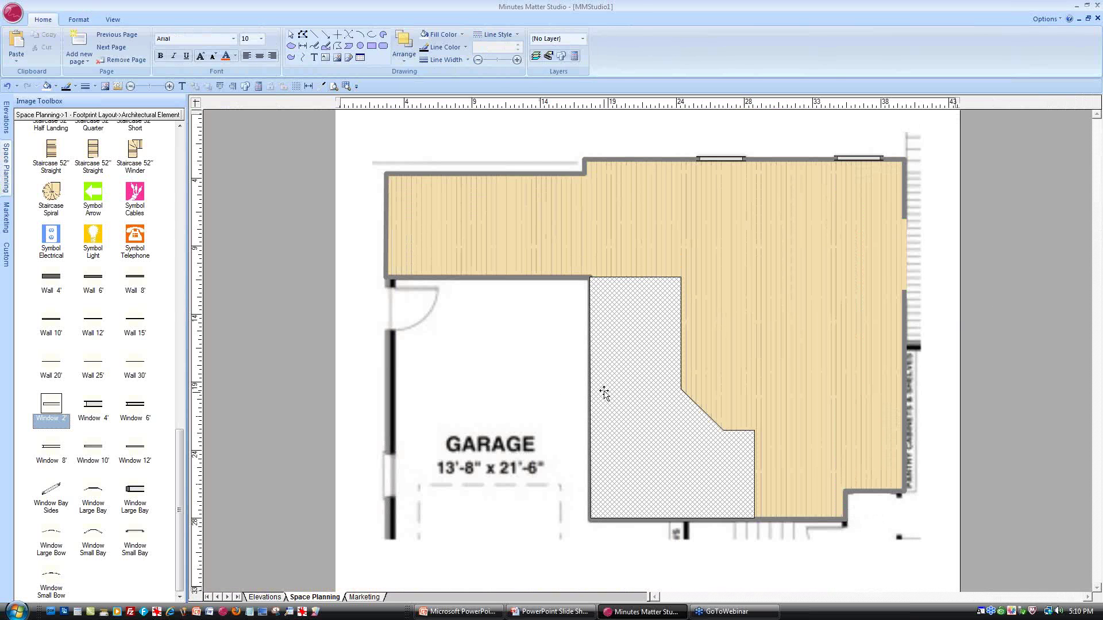
Format the bathroom outline with an 8.0-point line in the same gray as the suite outline
{"action": "left_click", "coordinate": [604, 393]}
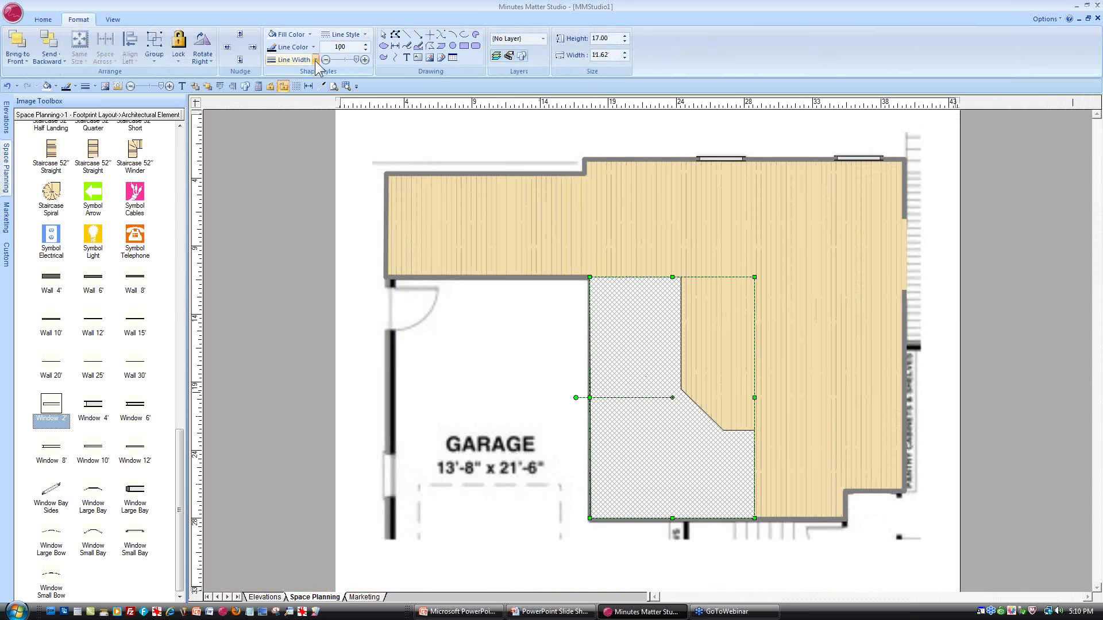
{"action": "left_click", "coordinate": [315, 59]}
{"action": "left_click", "coordinate": [309, 164]}
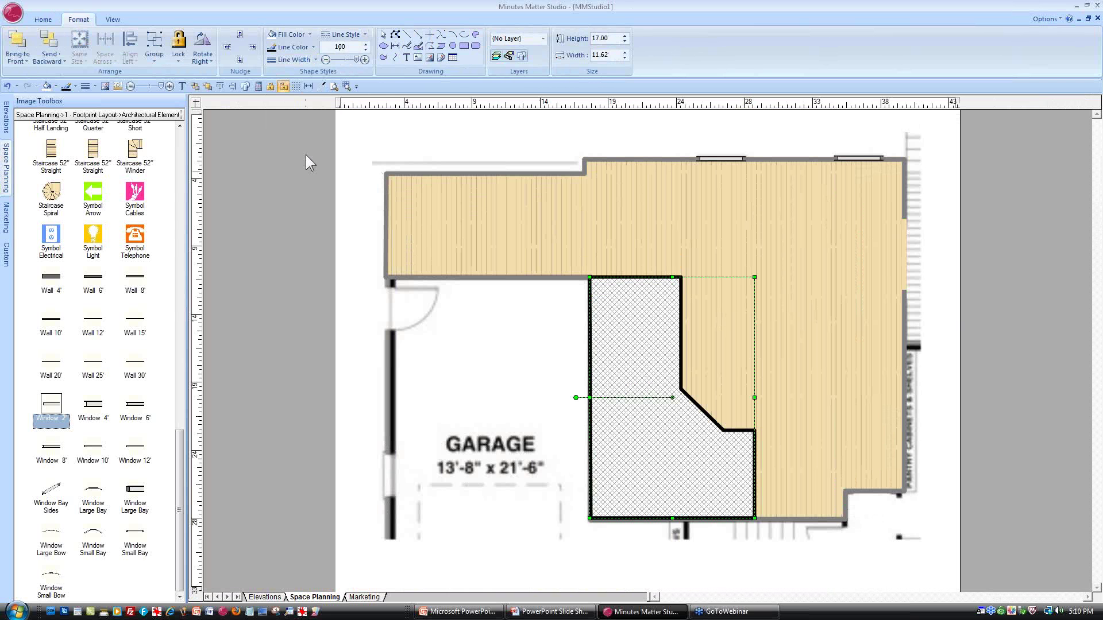
{"action": "left_click", "coordinate": [316, 60]}
{"action": "left_click", "coordinate": [313, 47]}
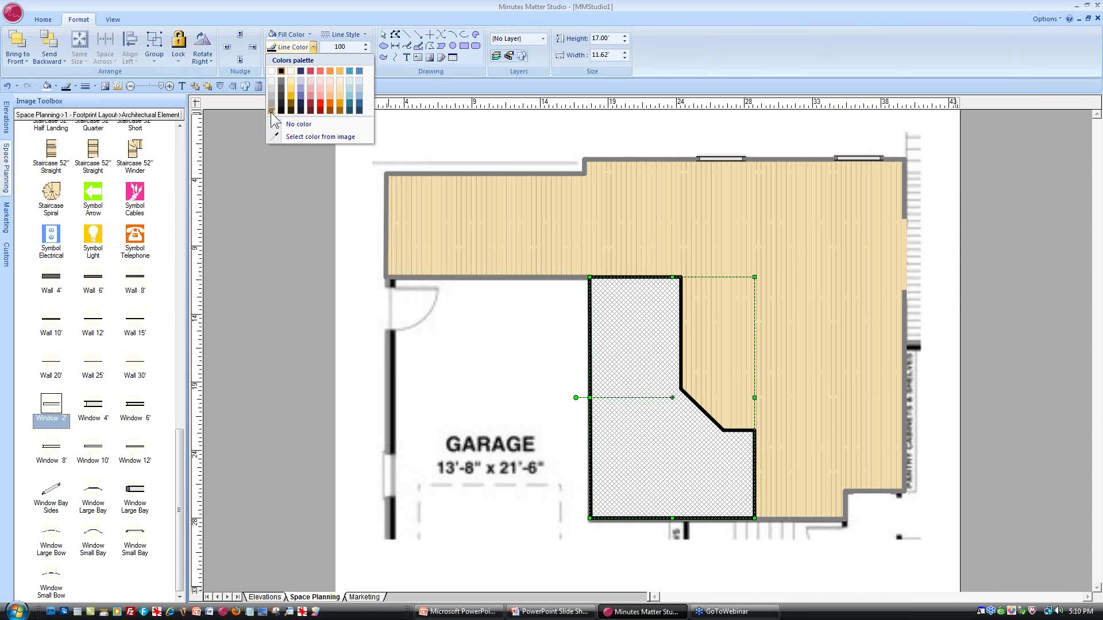
{"action": "left_click", "coordinate": [271, 112]}
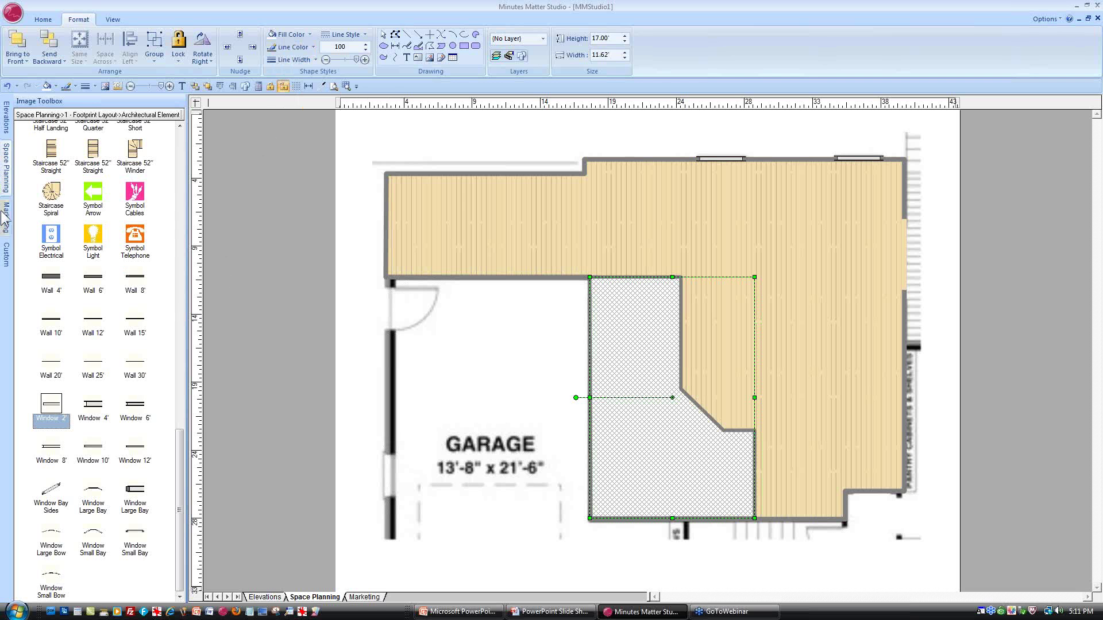
Place a Shower 42x42 from the lavatory images at the bathroom's upper end, stretched to about 6.11' wide
{"action": "left_click", "coordinate": [7, 158]}
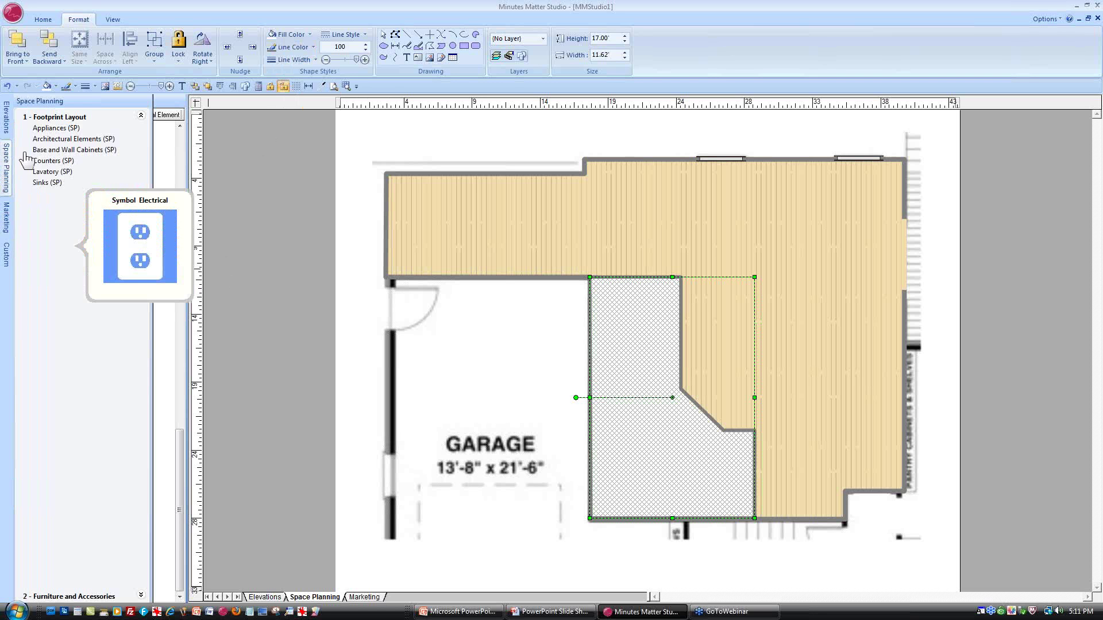
{"action": "left_click", "coordinate": [95, 174]}
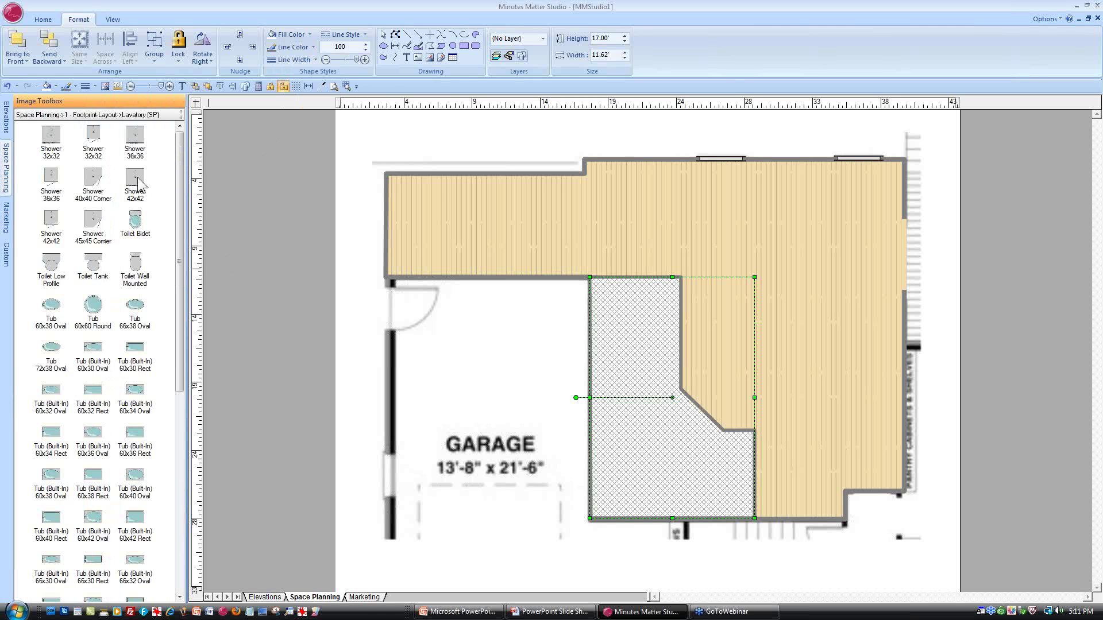
{"action": "mouse_move", "coordinate": [136, 183]}
{"action": "left_mouse_down"}
{"action": "mouse_move", "coordinate": [426, 266]}
{"action": "mouse_move", "coordinate": [679, 304]}
{"action": "left_mouse_up"}
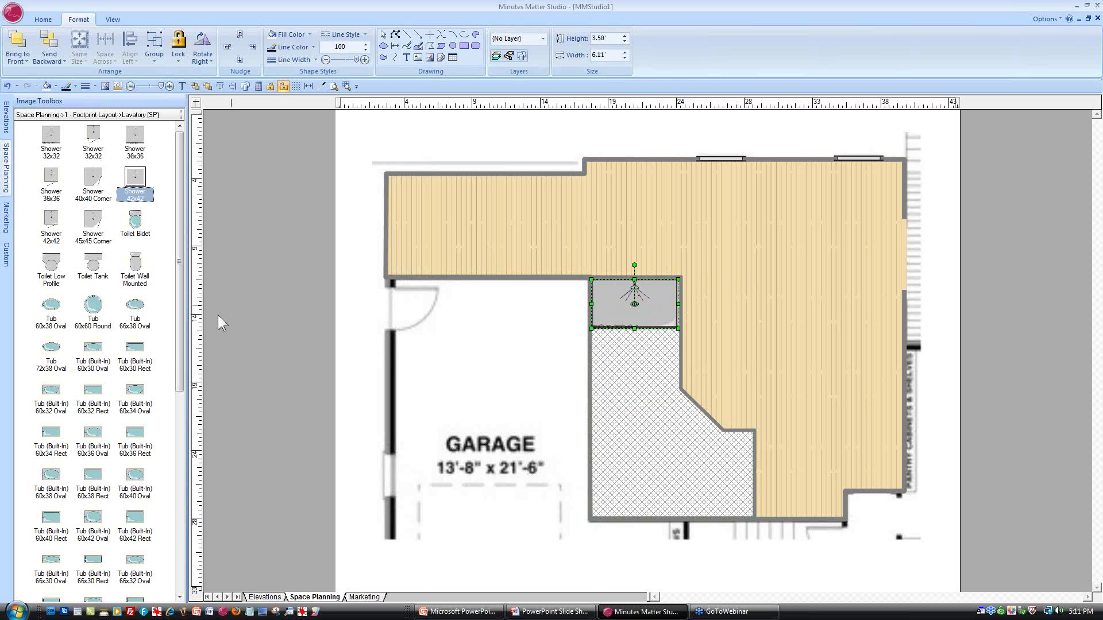
Place a Toilet Wall Mounted below the shower, rotated left with its back against the garage-side wall, and stretch it to about 2.15' long
{"action": "mouse_move", "coordinate": [135, 265]}
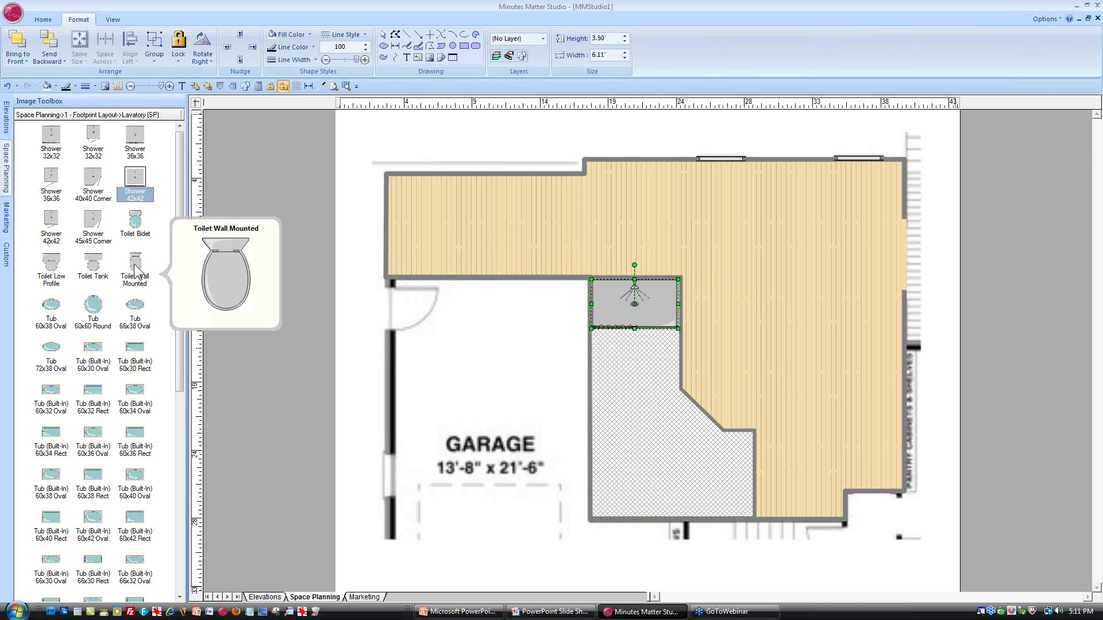
{"action": "left_click_drag", "start_coordinate": [135, 264], "coordinate": [612, 355]}
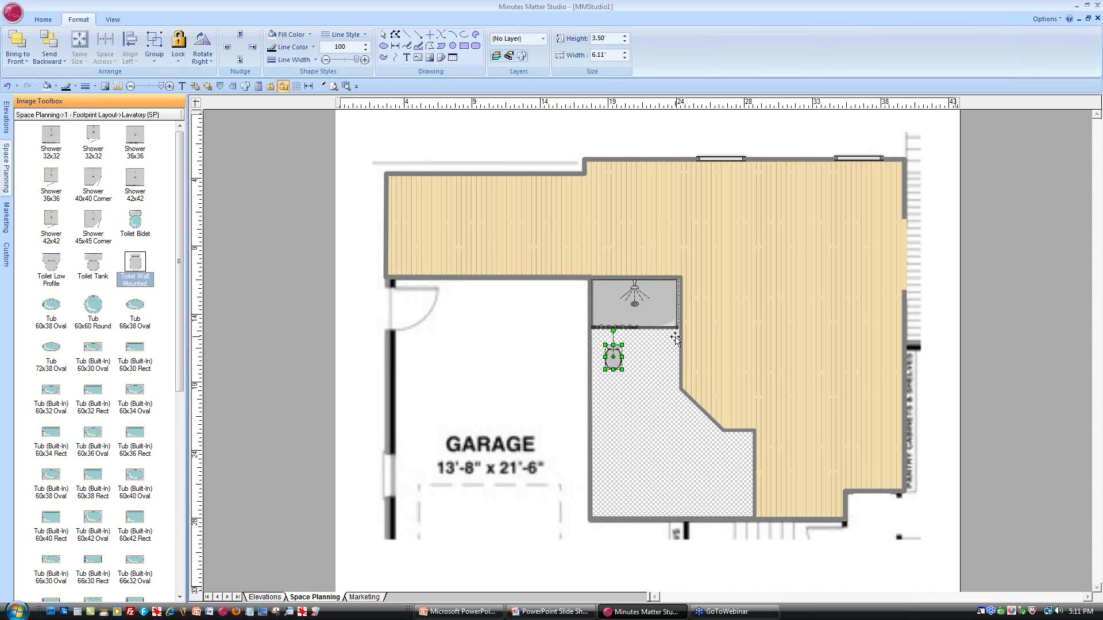
{"action": "left_click", "coordinate": [212, 61]}
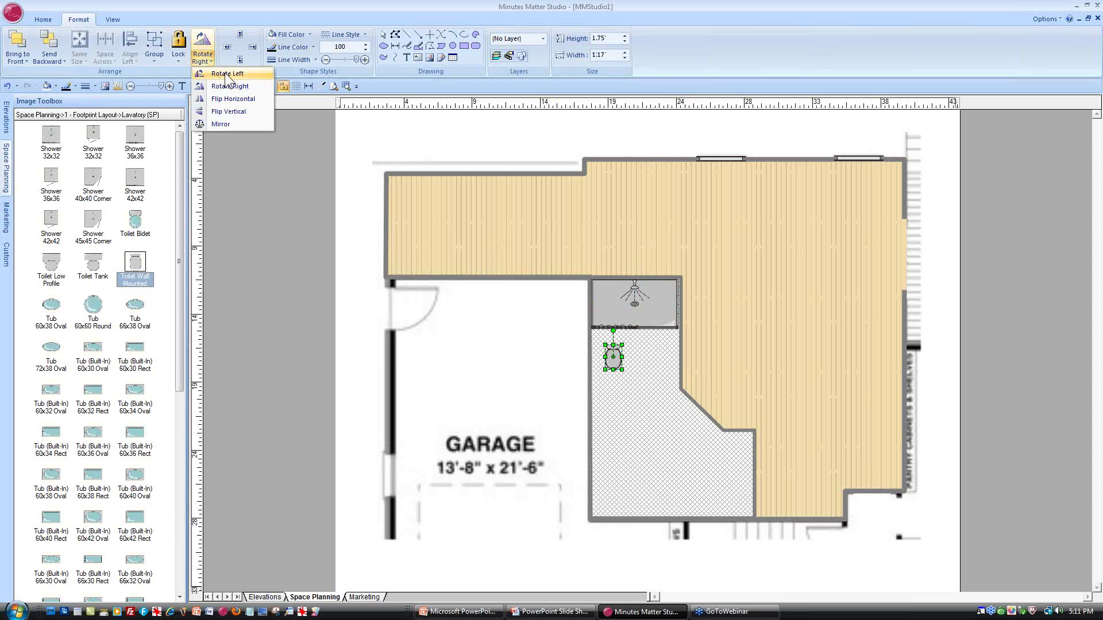
{"action": "left_click", "coordinate": [227, 74]}
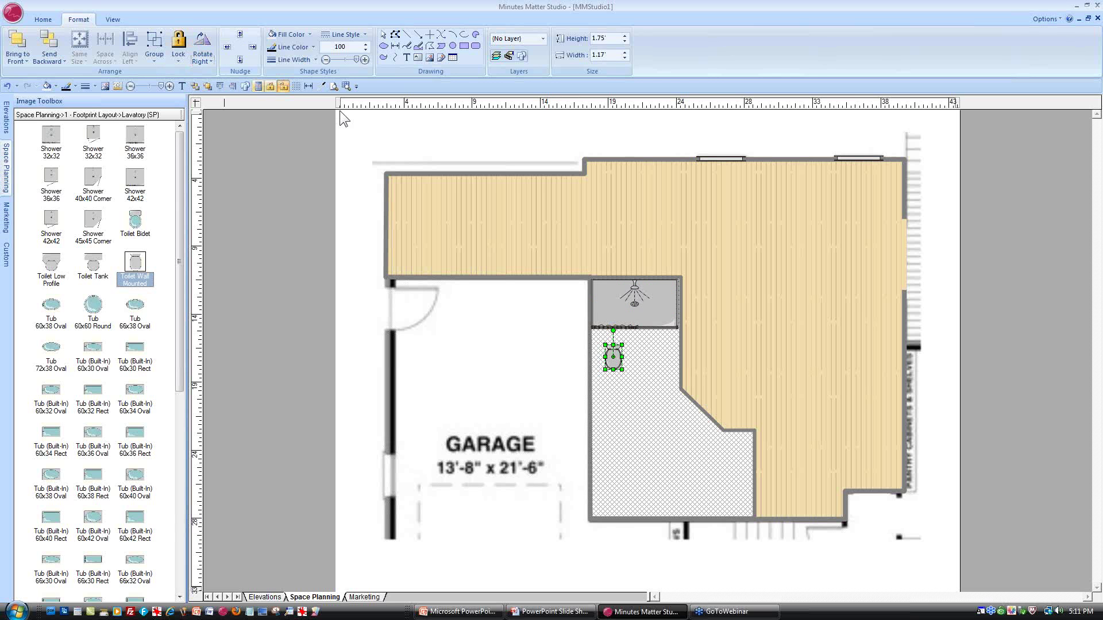
{"action": "left_click_drag", "start_coordinate": [613, 355], "coordinate": [605, 348]}
{"action": "left_click", "coordinate": [346, 87]}
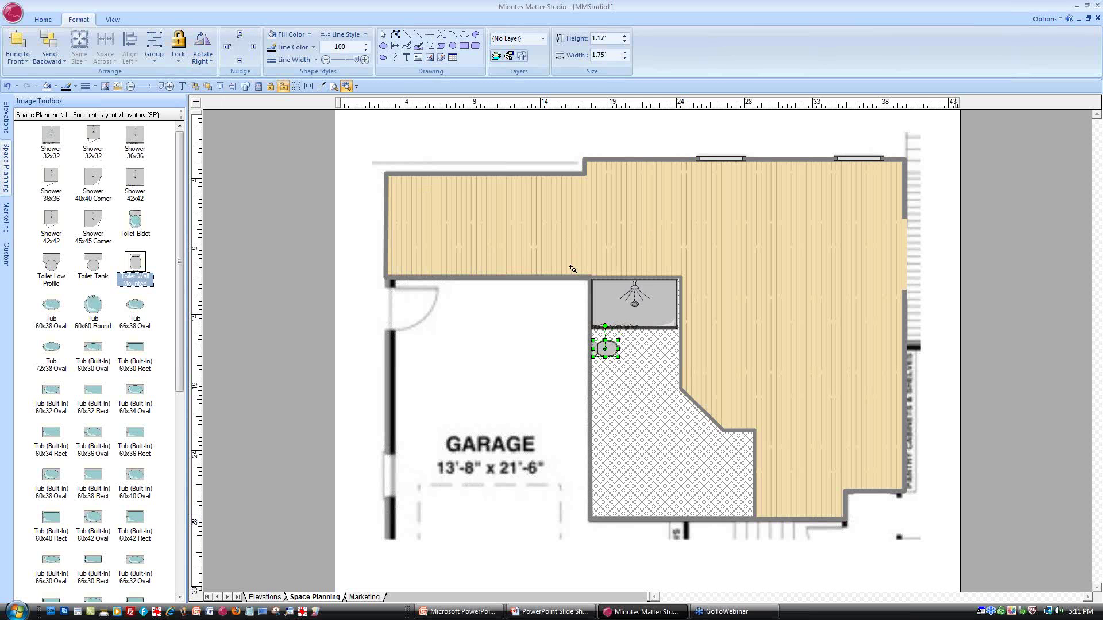
{"action": "left_click_drag", "start_coordinate": [693, 363], "coordinate": [714, 424]}
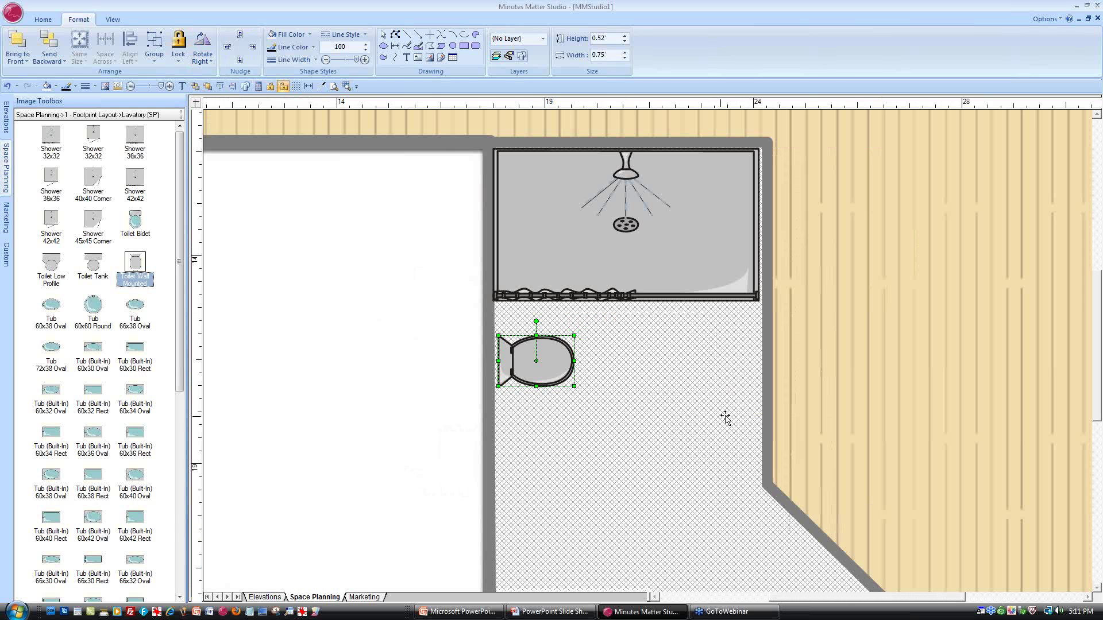
{"action": "left_click_drag", "start_coordinate": [535, 359], "coordinate": [532, 356]}
{"action": "left_click", "coordinate": [334, 86]}
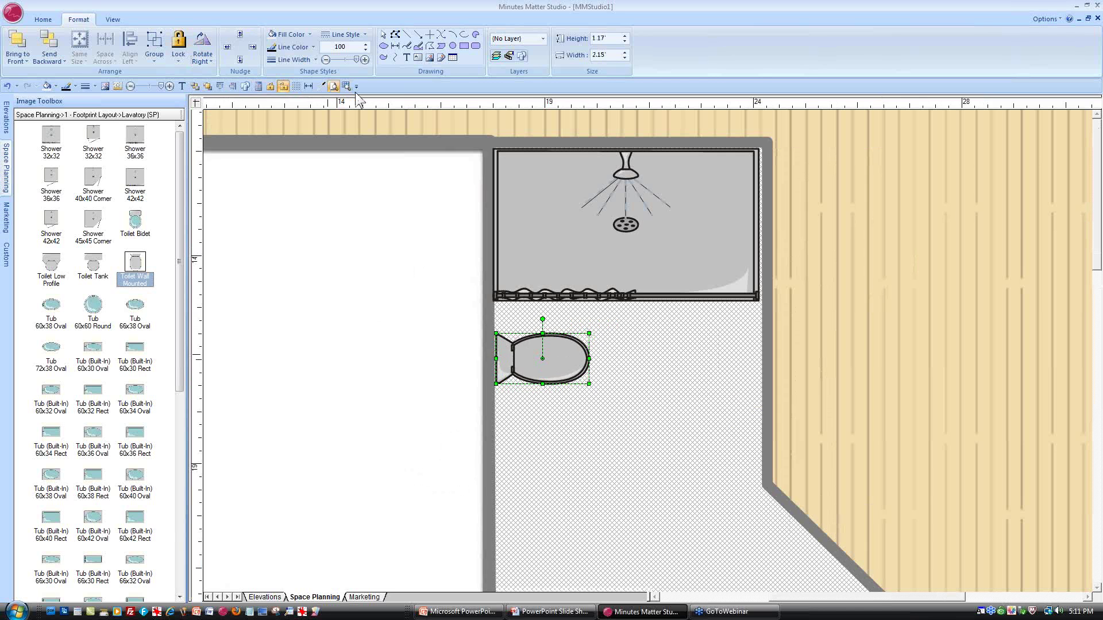
Place a Vanity 48x22 Oval Single from the sink images below the toilet, rotated left against the garage-side wall
{"action": "mouse_move", "coordinate": [9, 161]}
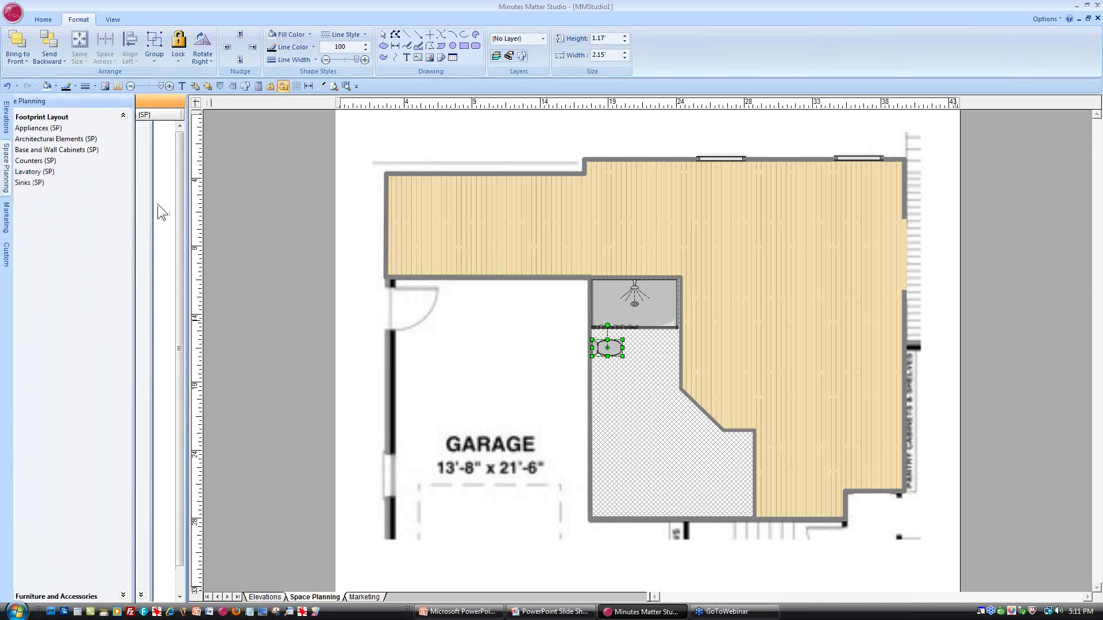
{"action": "left_click_drag", "start_coordinate": [178, 217], "coordinate": [177, 258]}
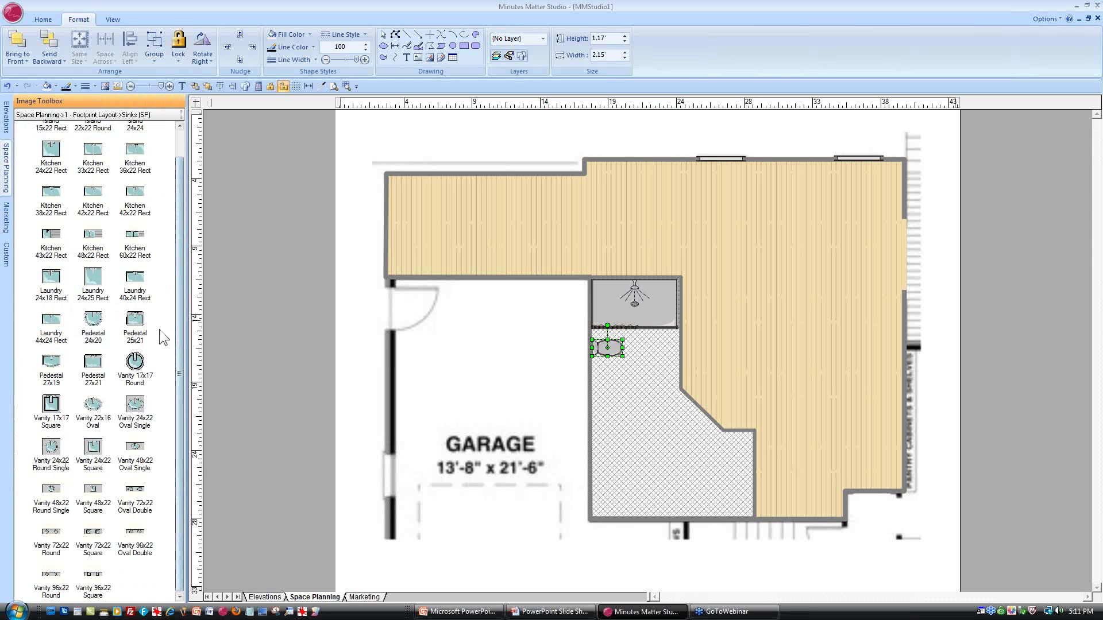
{"action": "mouse_move", "coordinate": [147, 404]}
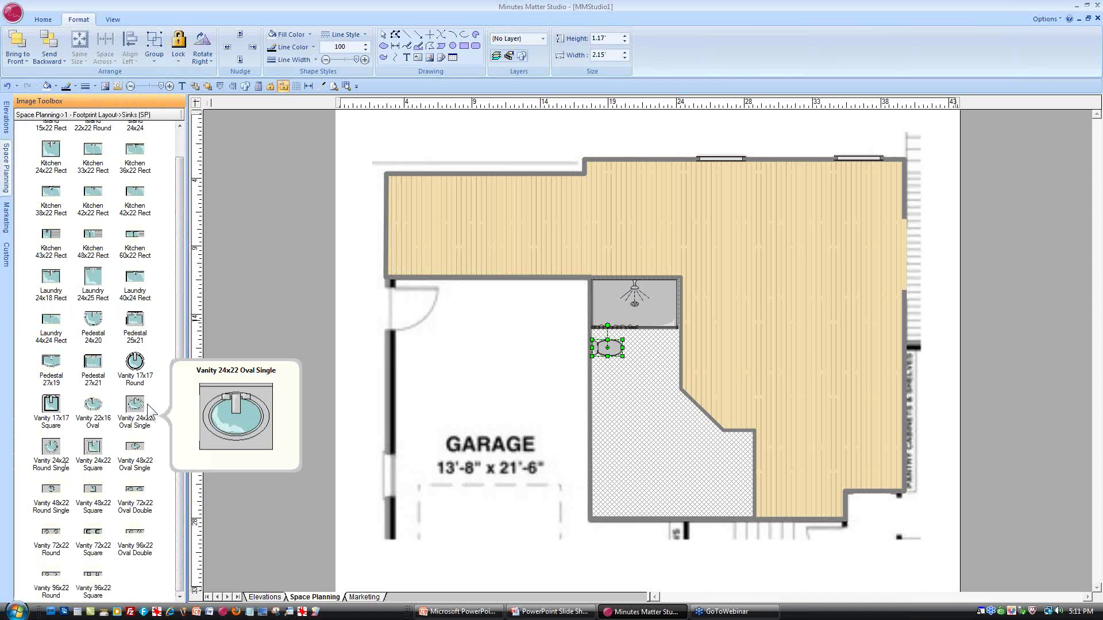
{"action": "left_click_drag", "start_coordinate": [135, 447], "coordinate": [658, 363]}
{"action": "left_click", "coordinate": [210, 57]}
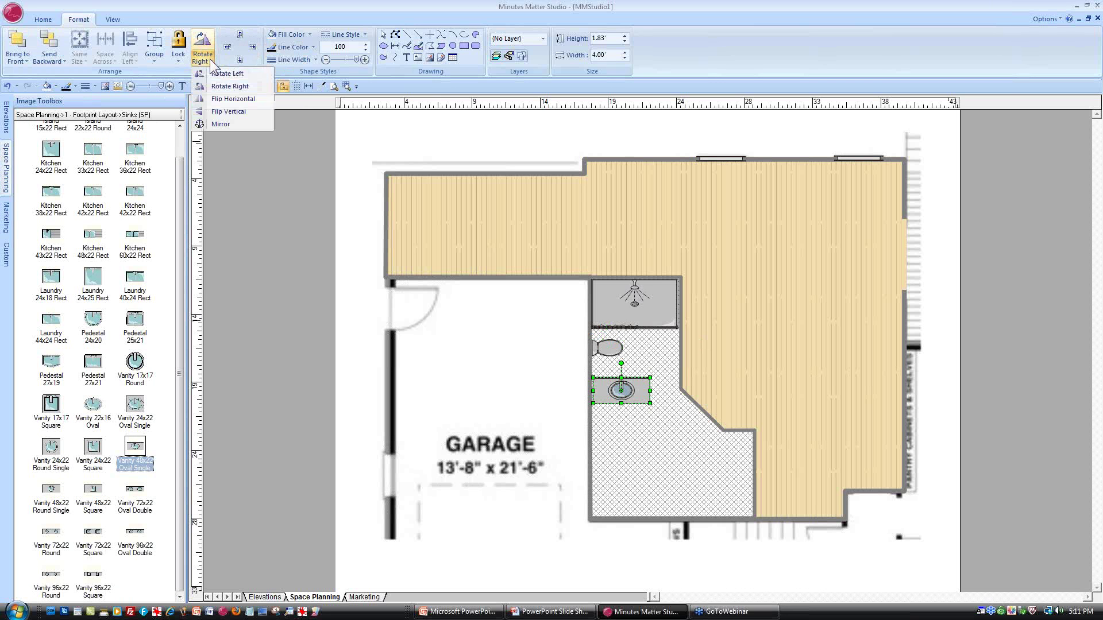
{"action": "left_click", "coordinate": [232, 73]}
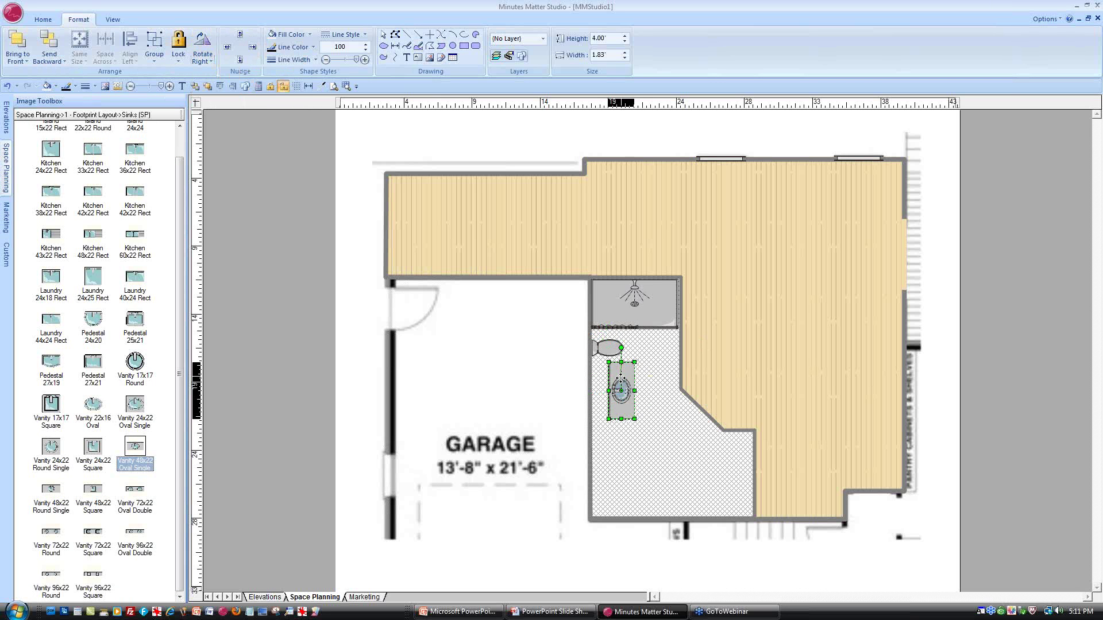
{"action": "left_click_drag", "start_coordinate": [621, 378], "coordinate": [603, 406]}
Duplicate the vanity, rotate the copy left and place it against the bathroom's lower wall near the right corner
{"action": "right_click", "coordinate": [601, 416]}
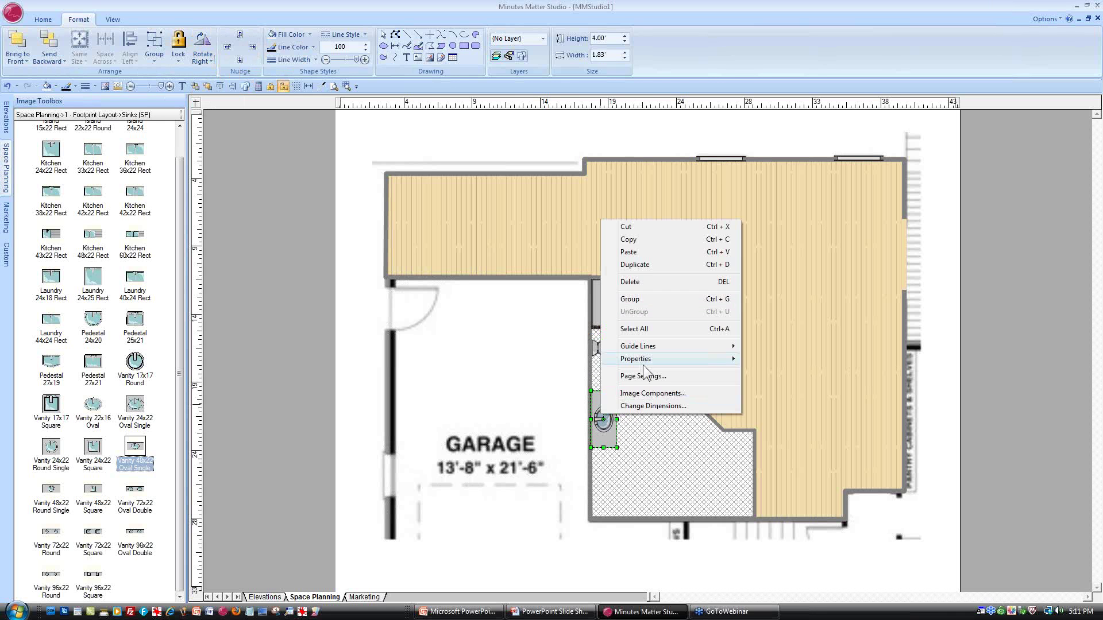
{"action": "left_click", "coordinate": [650, 263]}
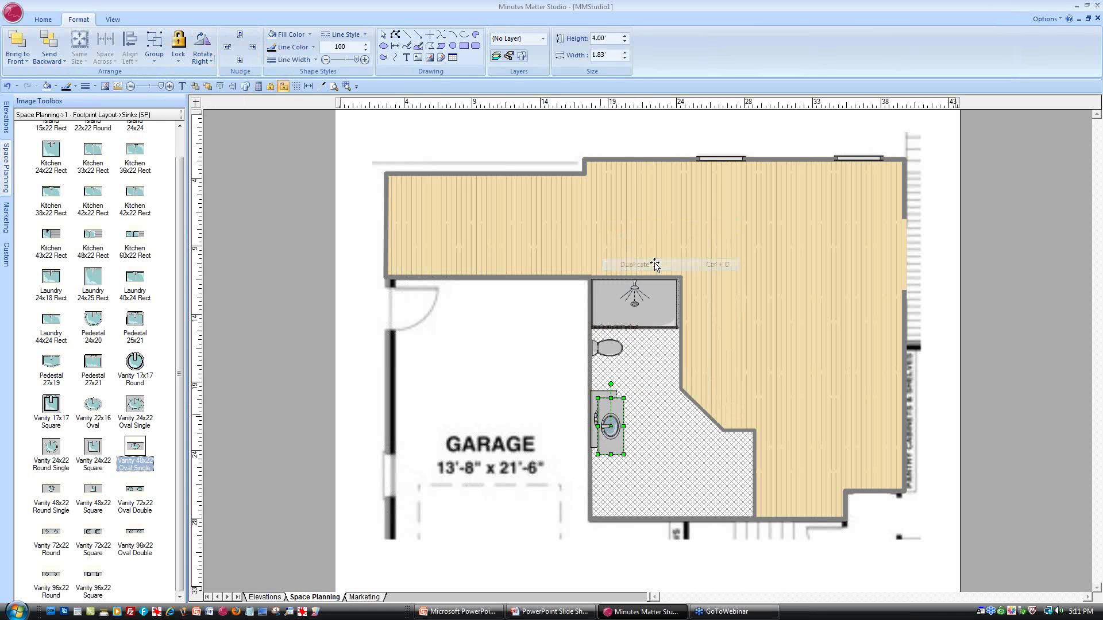
{"action": "left_click", "coordinate": [211, 60]}
{"action": "left_click", "coordinate": [225, 74]}
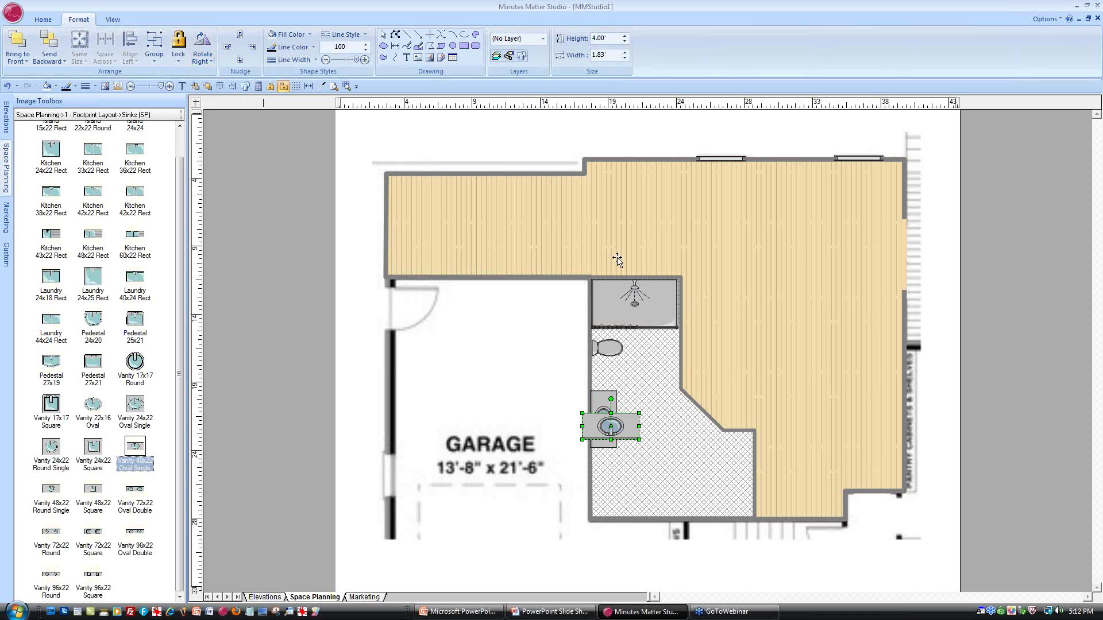
{"action": "left_click_drag", "start_coordinate": [602, 422], "coordinate": [697, 498]}
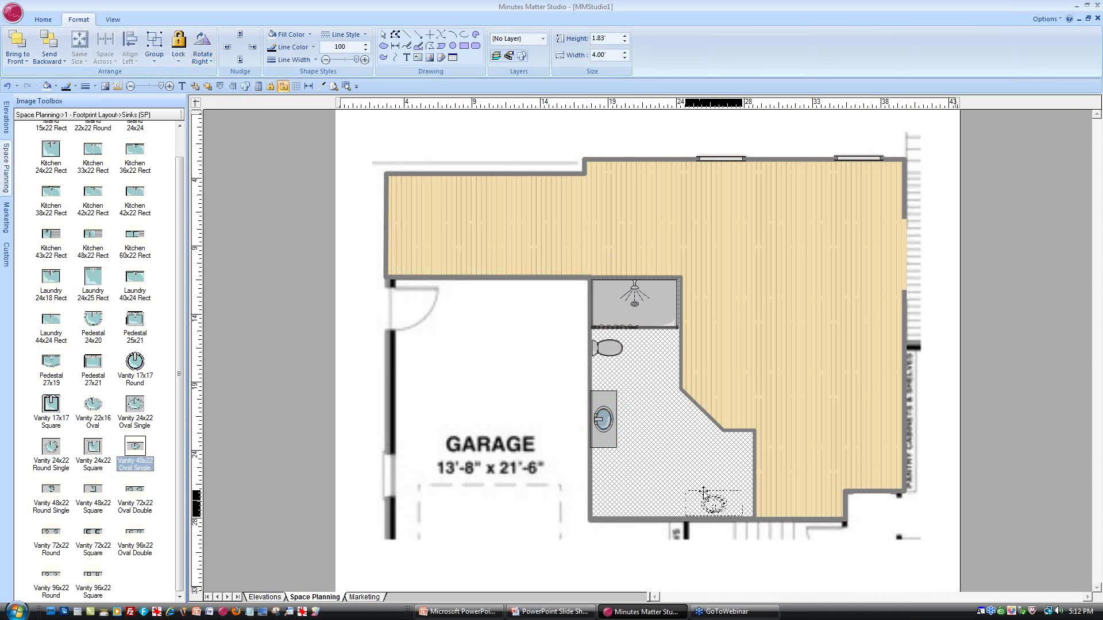
Reveal the underlying plan by setting the transparency value to 21 for the bathroom floor and 0 for the suite floor
{"action": "left_click", "coordinate": [649, 472]}
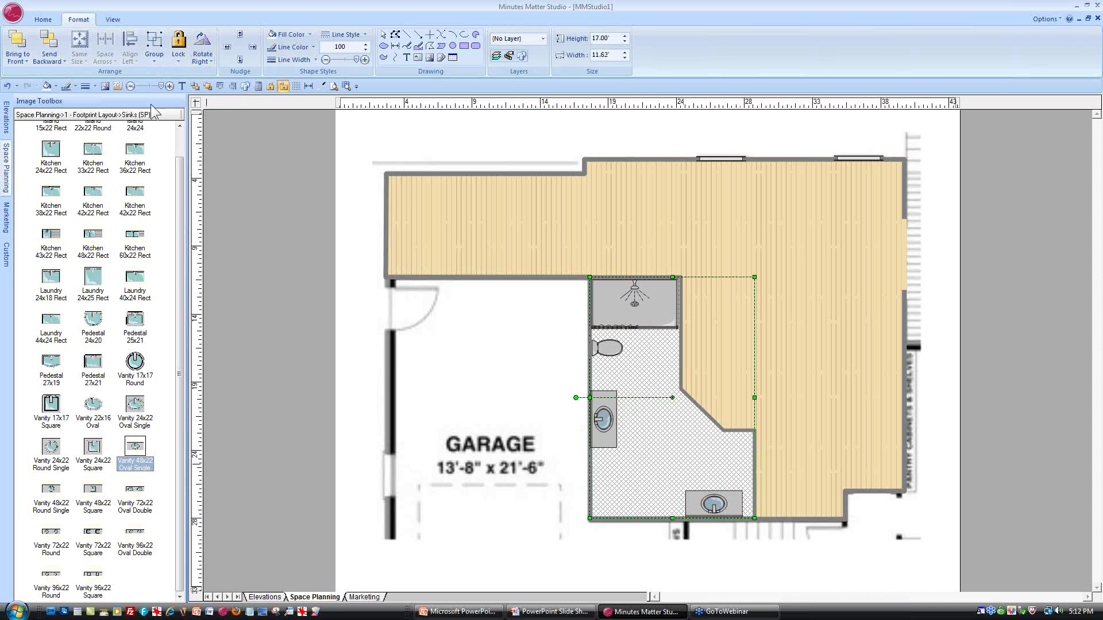
{"action": "left_click_drag", "start_coordinate": [149, 88], "coordinate": [146, 87]}
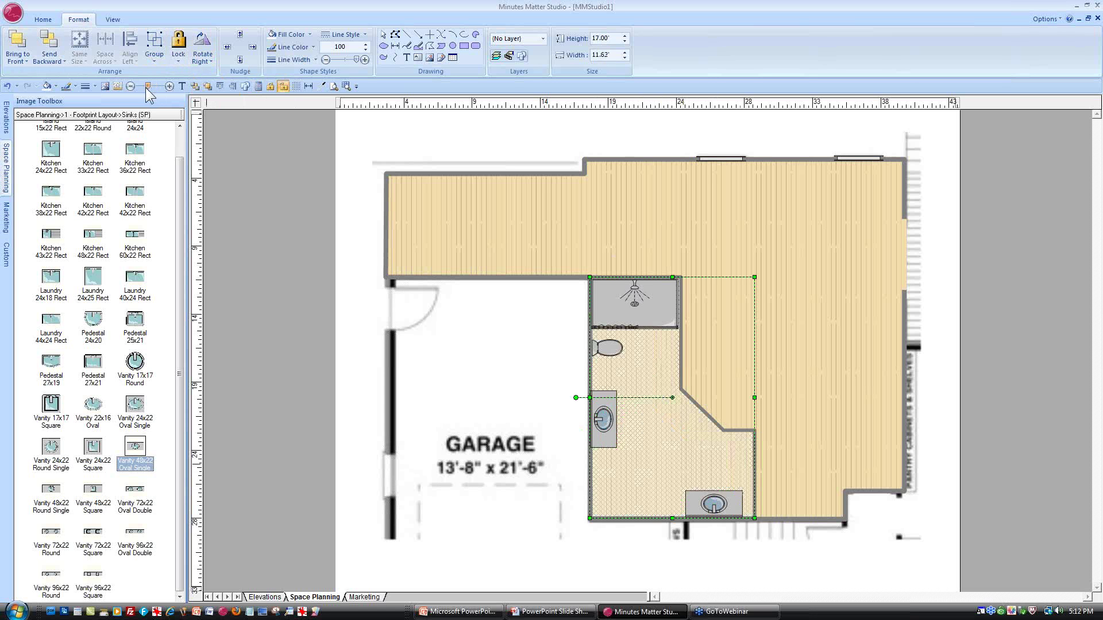
{"action": "left_click", "coordinate": [463, 206]}
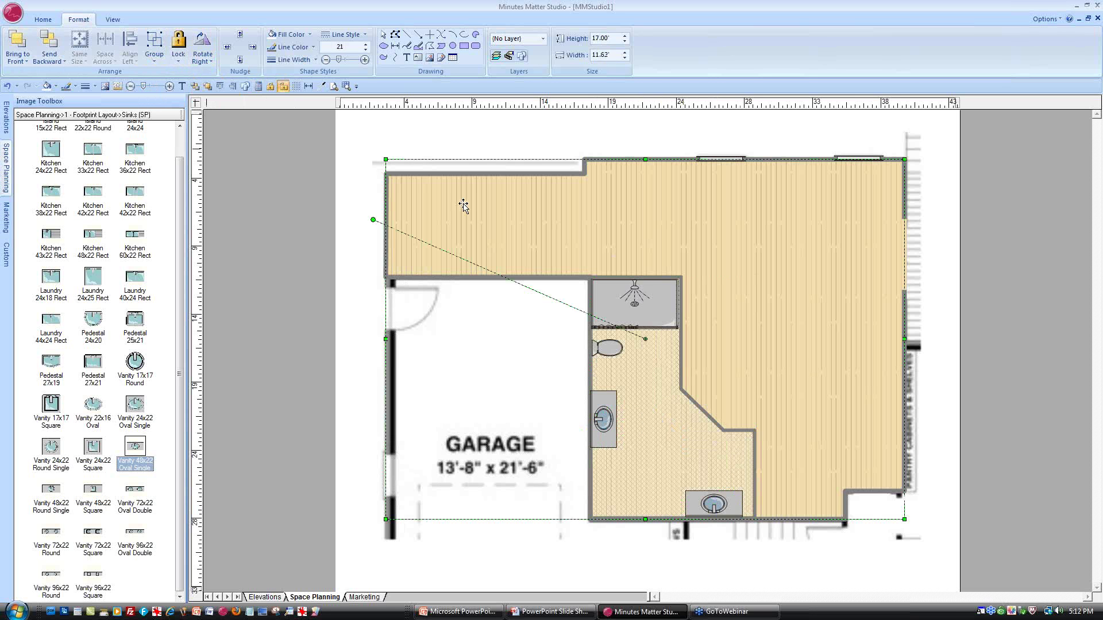
{"action": "left_click_drag", "start_coordinate": [138, 87], "coordinate": [135, 88]}
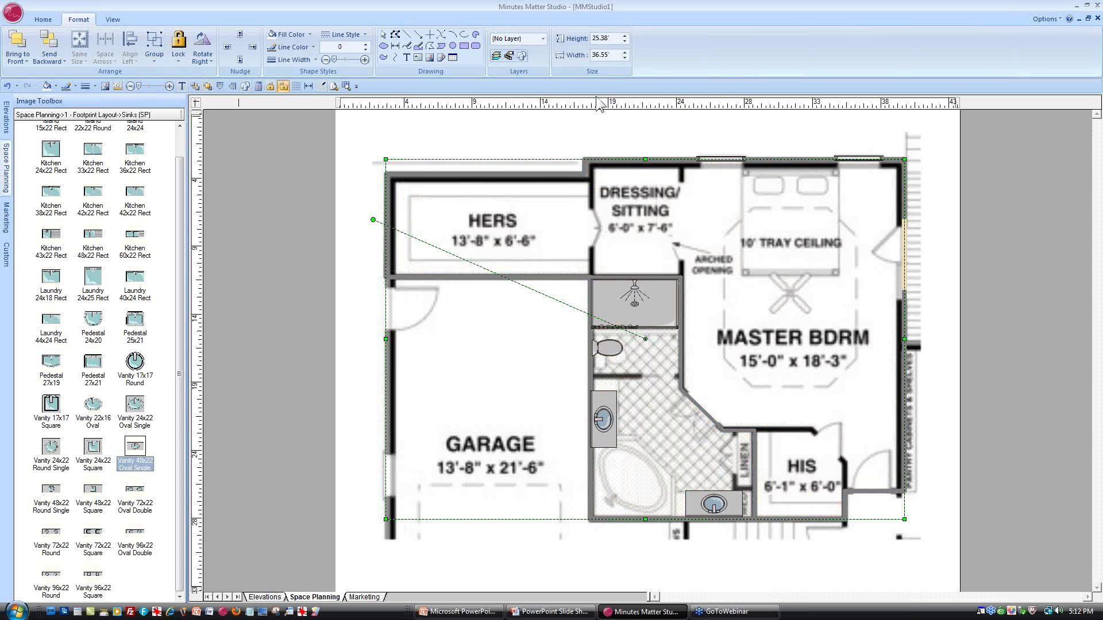
Align both vanities with the underlying plan, moving the wall vanity slightly up and the lower vanity left beside the medicine cabinet
{"action": "left_click_drag", "start_coordinate": [604, 401], "coordinate": [608, 389]}
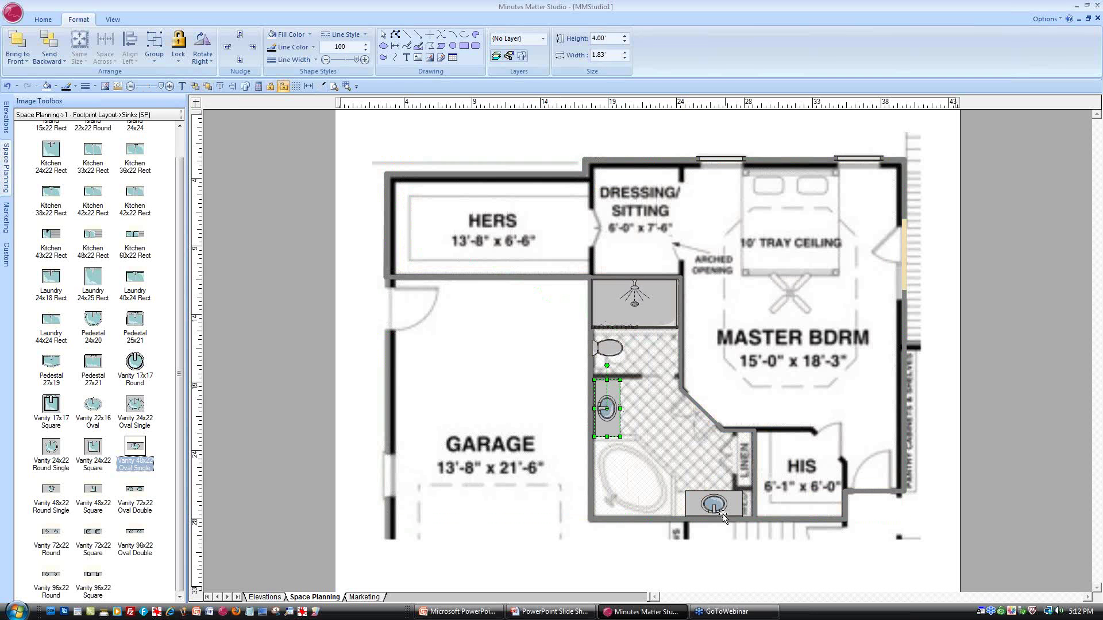
{"action": "left_click", "coordinate": [713, 503]}
{"action": "left_click_drag", "start_coordinate": [711, 504], "coordinate": [700, 505]}
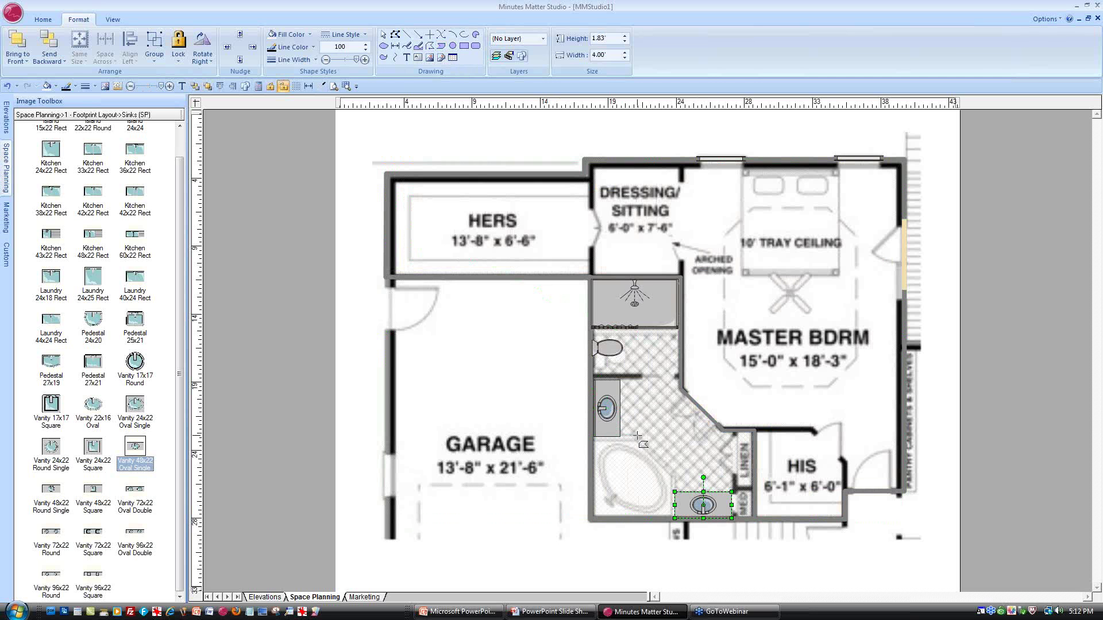
Draw a closed tub surround about 5.75' by 5.75' with a diagonal corner over the plan's corner tub
{"action": "left_click", "coordinate": [637, 436]}
{"action": "left_click", "coordinate": [676, 481]}
{"action": "left_click", "coordinate": [674, 519]}
{"action": "double_click", "coordinate": [595, 518]}
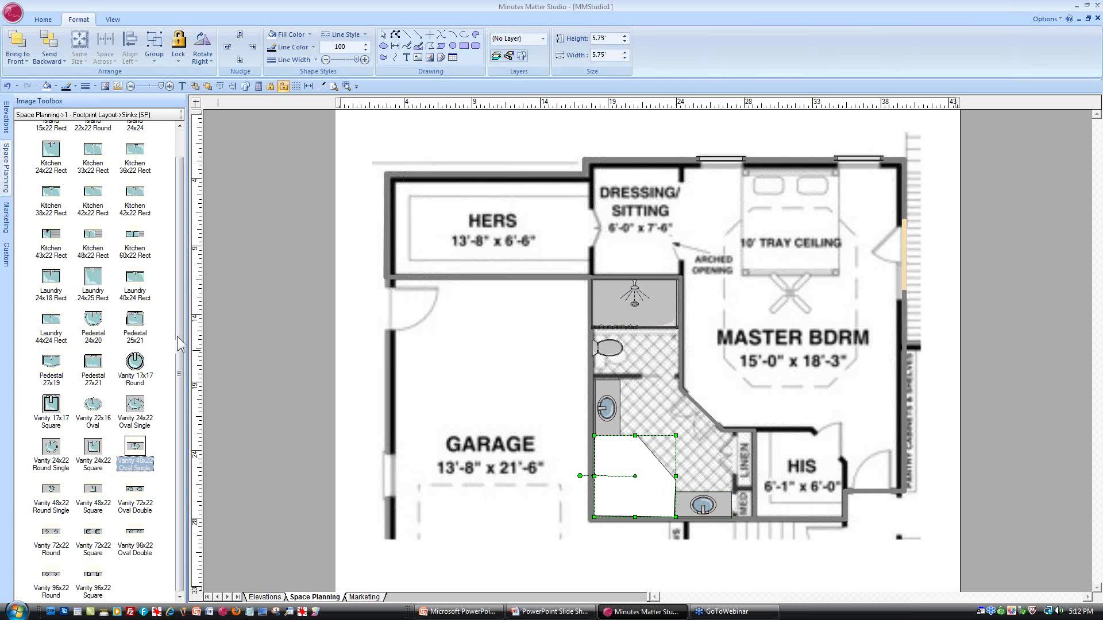
Place a Tub 66x38 Oval from the lavatory images inside the surround, rotated roughly parallel to its diagonal edge and centered
{"action": "left_click_drag", "start_coordinate": [182, 334], "coordinate": [185, 231]}
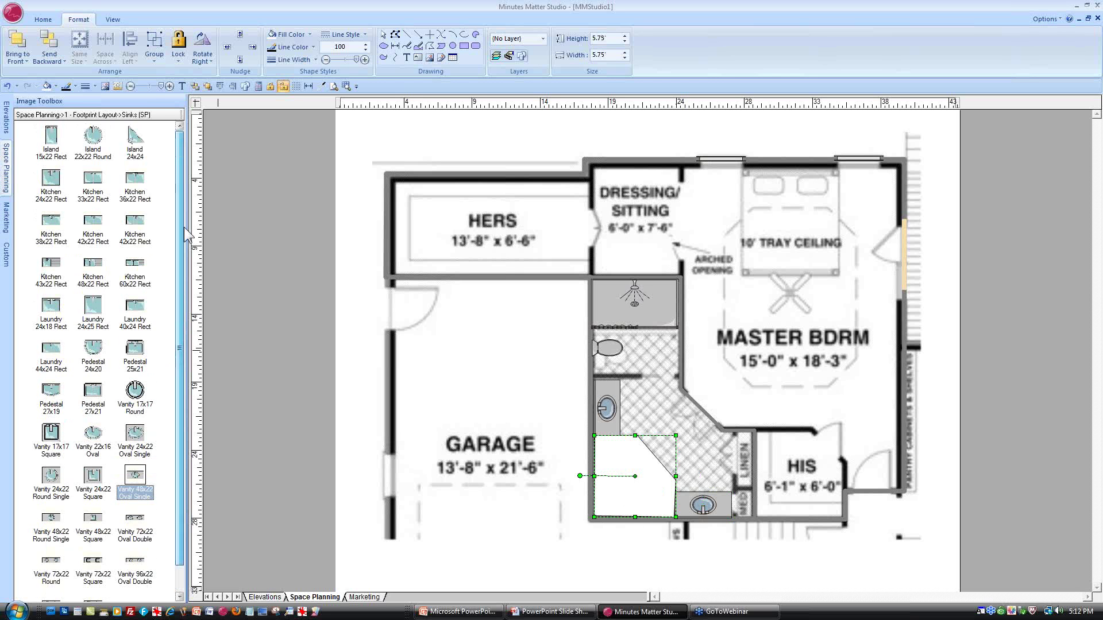
{"action": "left_click", "coordinate": [7, 158]}
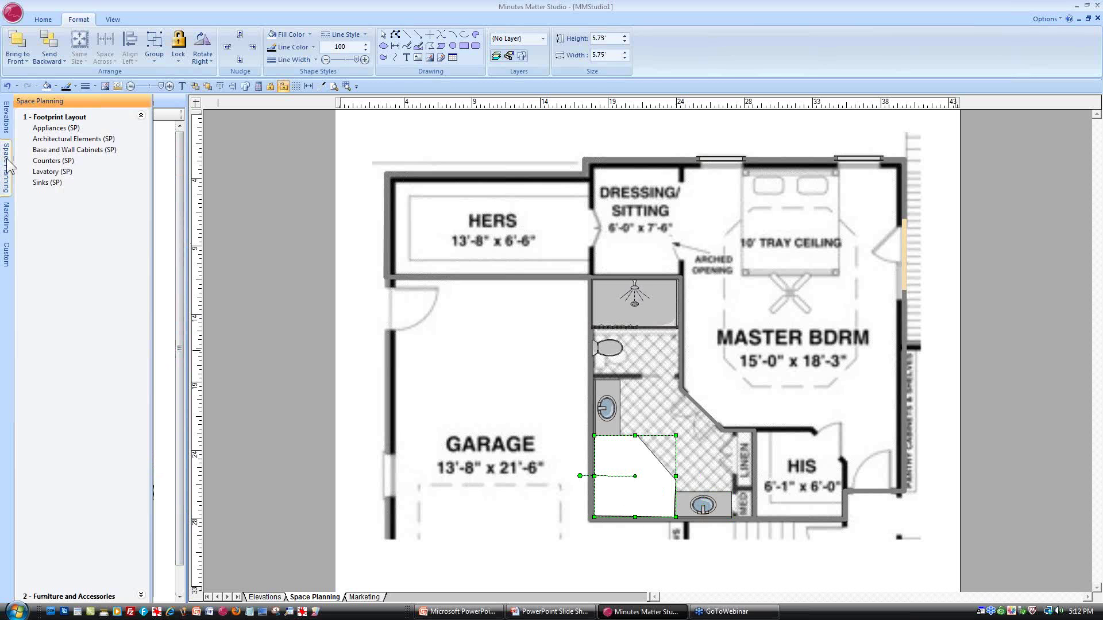
{"action": "left_click", "coordinate": [58, 174]}
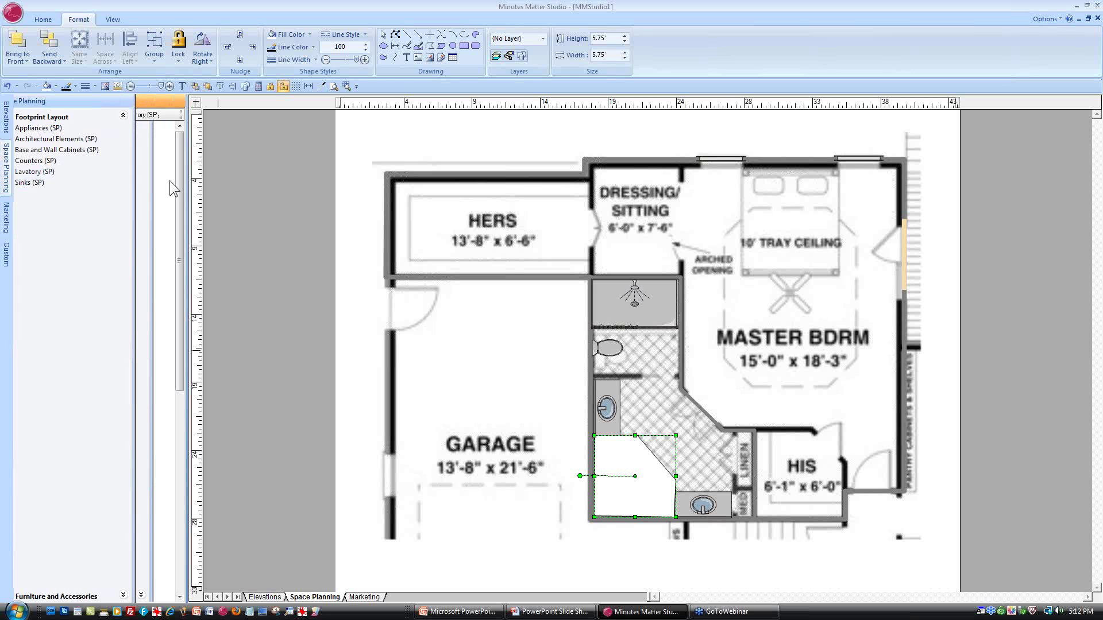
{"action": "left_click", "coordinate": [136, 310]}
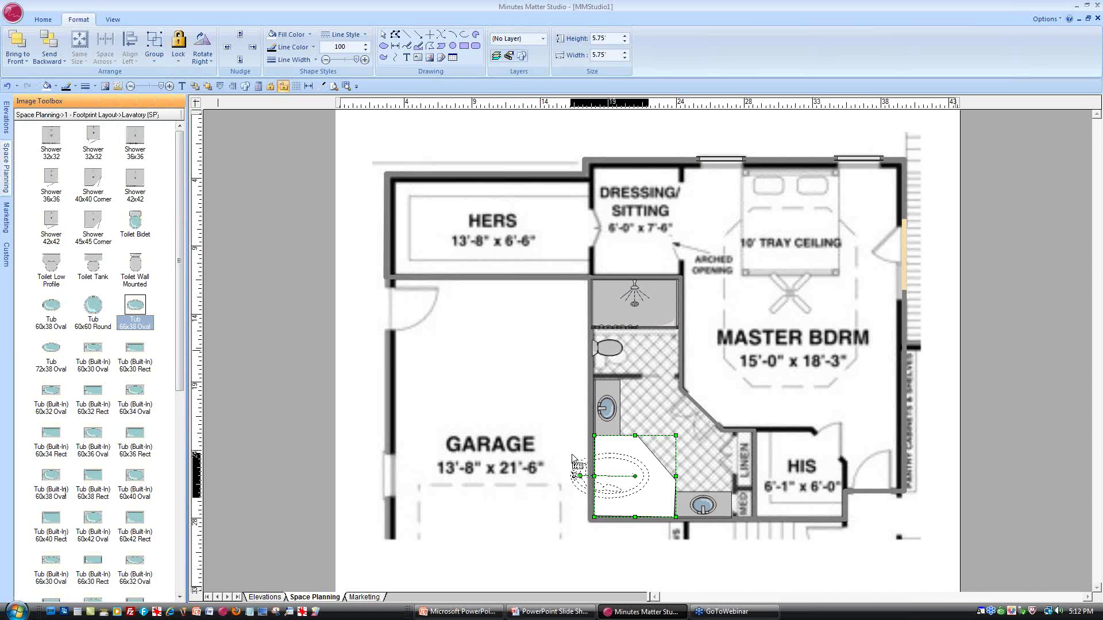
{"action": "left_click_drag", "start_coordinate": [661, 303], "coordinate": [642, 478]}
{"action": "left_click", "coordinate": [347, 86]}
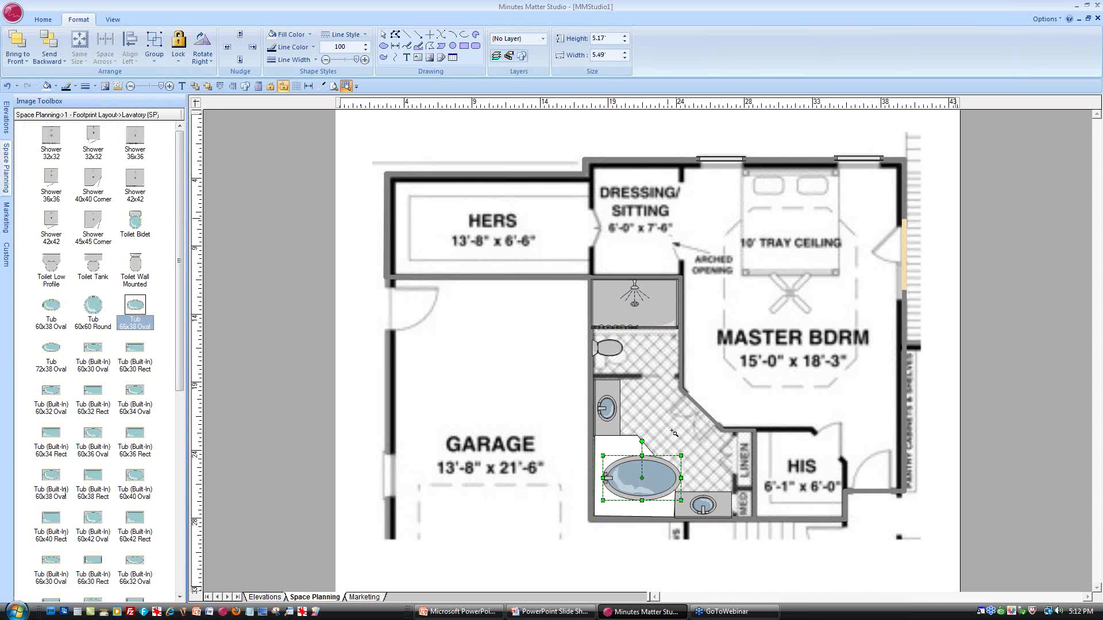
{"action": "left_click_drag", "start_coordinate": [586, 428], "coordinate": [710, 555]}
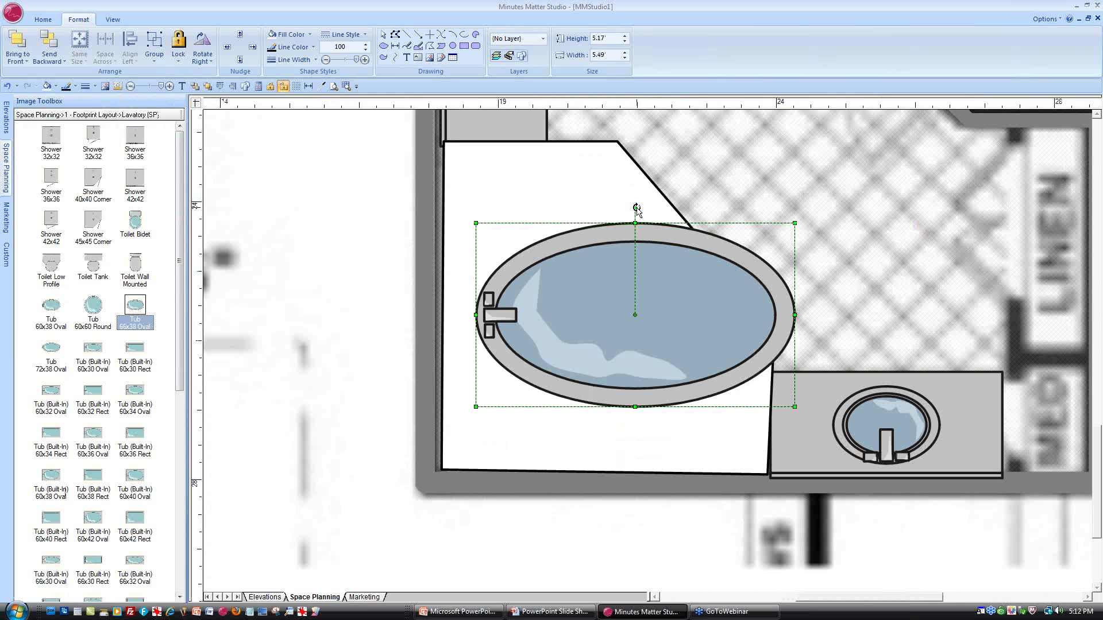
{"action": "left_click_drag", "start_coordinate": [636, 210], "coordinate": [723, 255]}
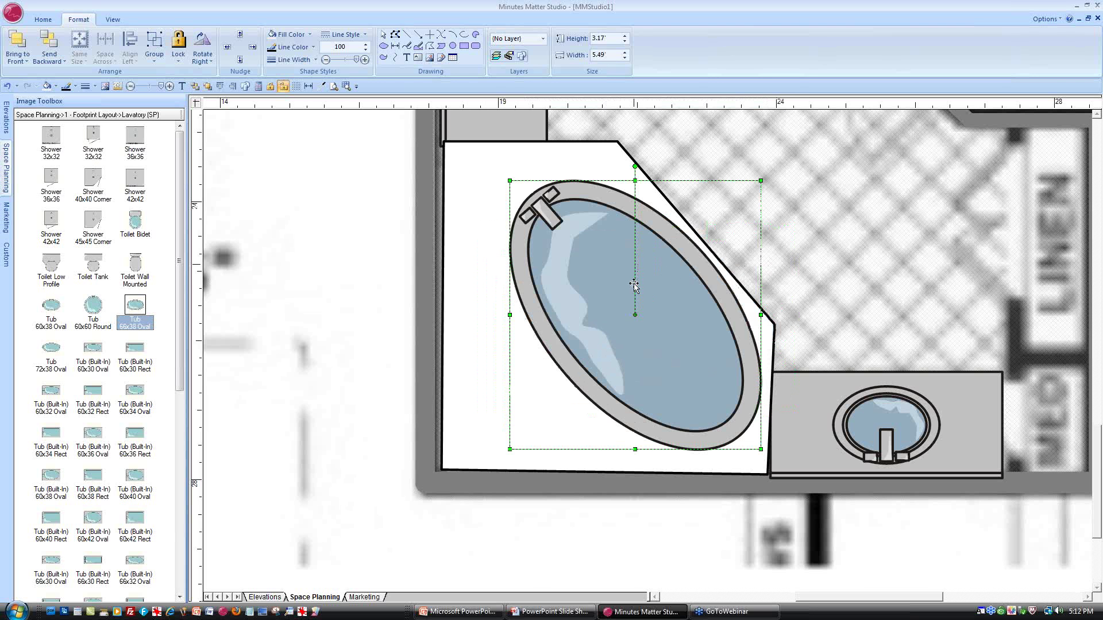
{"action": "left_click_drag", "start_coordinate": [602, 279], "coordinate": [567, 302]}
Move the tub's faucet from its upper end to the middle of its lower-left rim, turned to face into the tub
{"action": "left_click", "coordinate": [506, 212]}
{"action": "left_click_drag", "start_coordinate": [503, 179], "coordinate": [536, 322]}
{"action": "left_click", "coordinate": [499, 207]}
{"action": "left_click", "coordinate": [500, 210]}
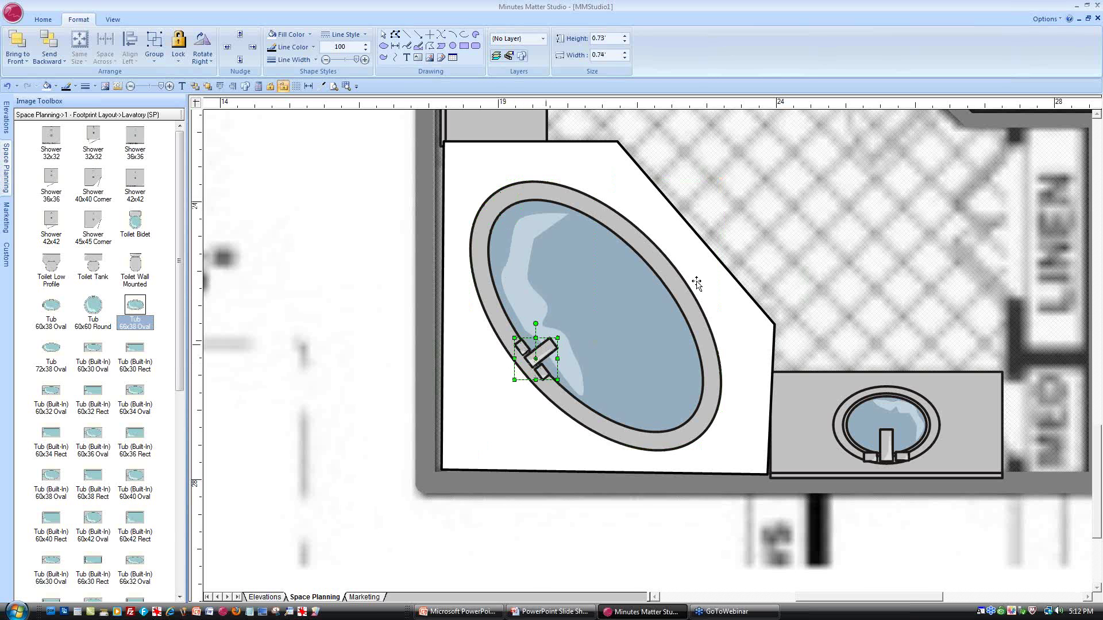
Restore the bathroom and suite floors to full opacity
{"action": "left_click", "coordinate": [334, 87]}
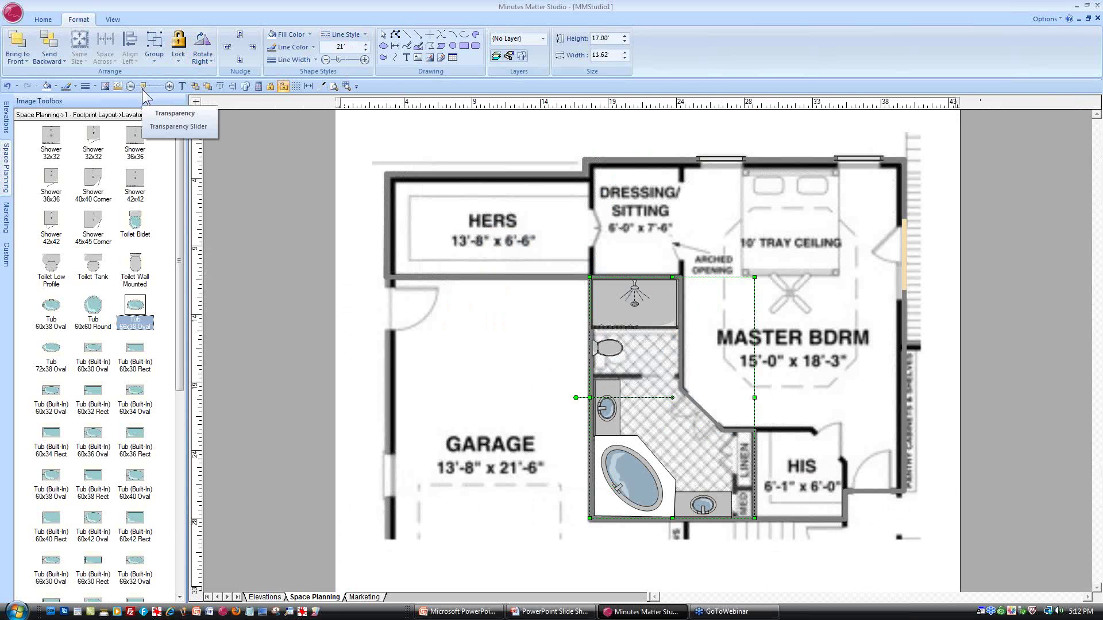
{"action": "left_click_drag", "start_coordinate": [144, 86], "coordinate": [174, 88]}
{"action": "left_click", "coordinate": [529, 210]}
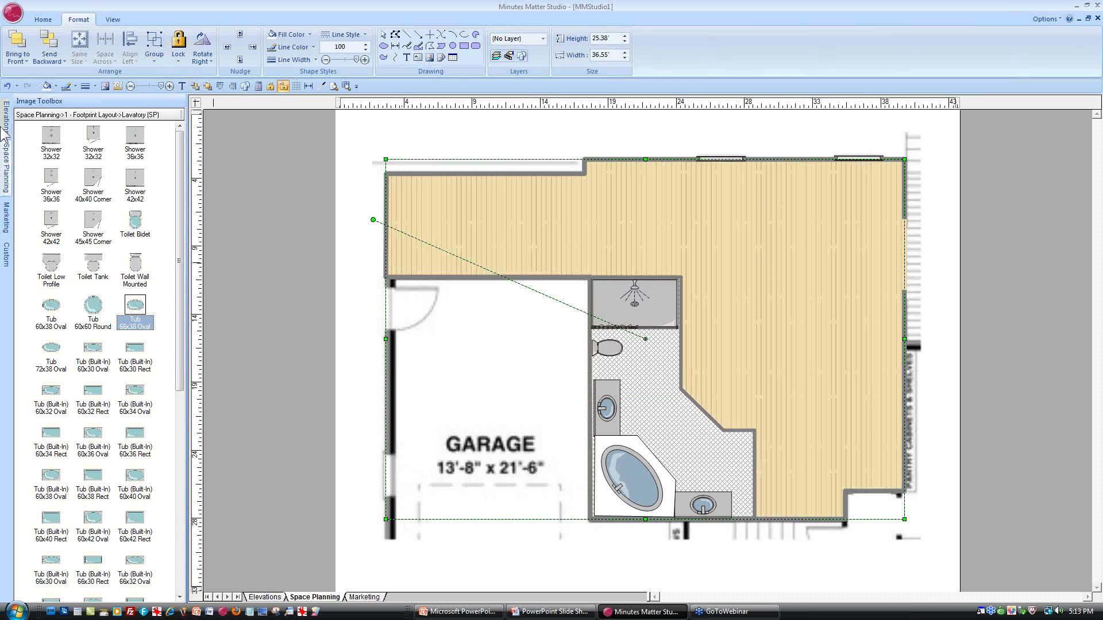
Place a Queen HB/FB bed from the Space Planning beds against the suite's upper wall, between the two windows
{"action": "left_click", "coordinate": [6, 164]}
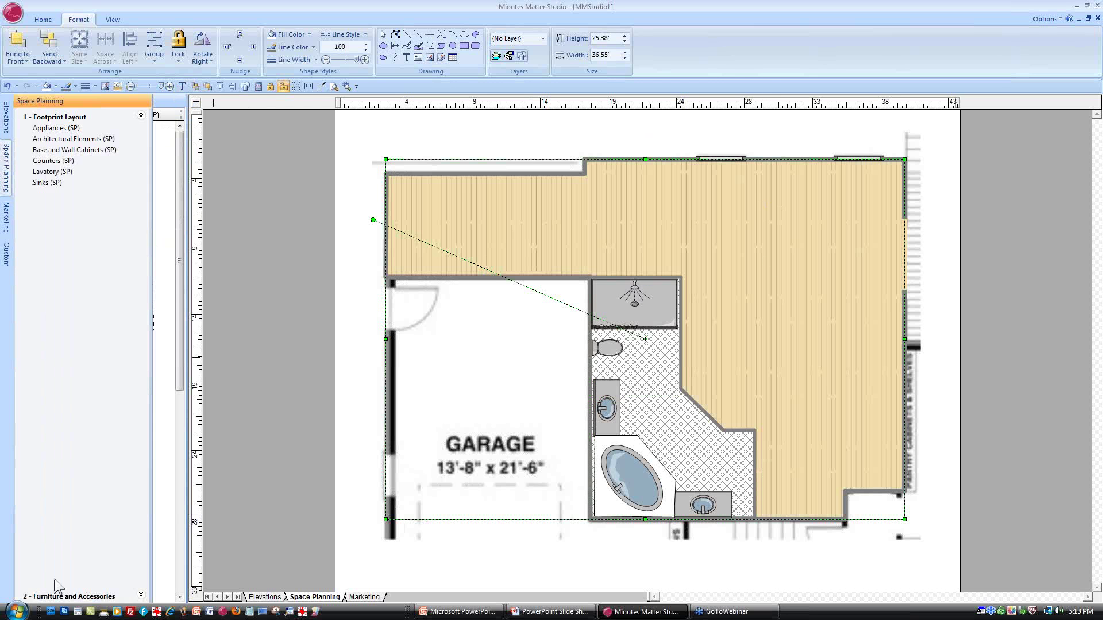
{"action": "left_click", "coordinate": [56, 597]}
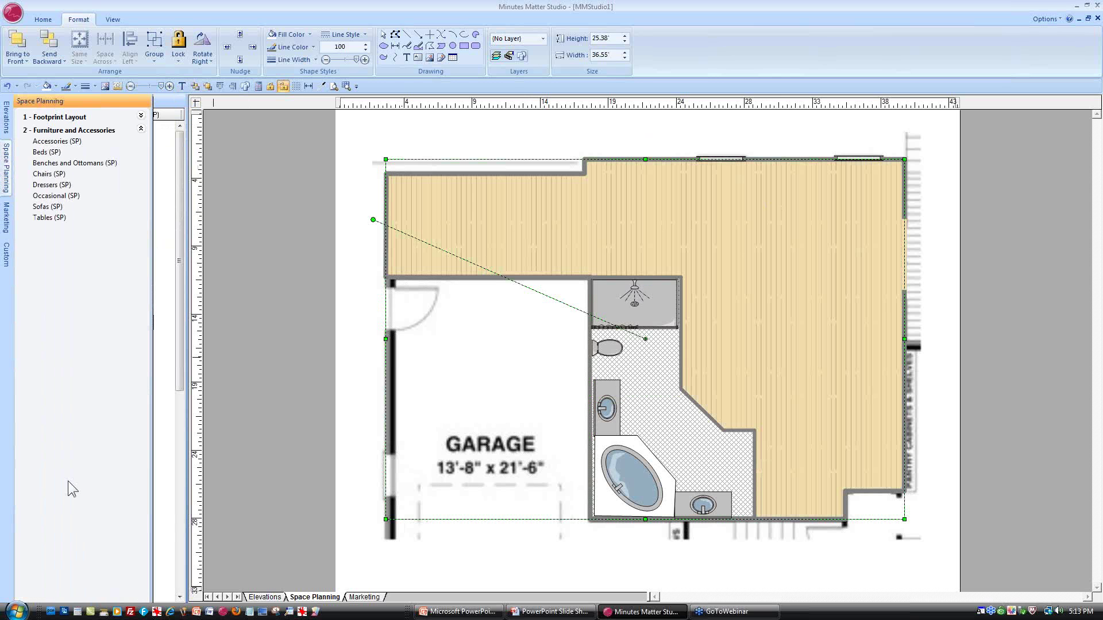
{"action": "left_click", "coordinate": [46, 152]}
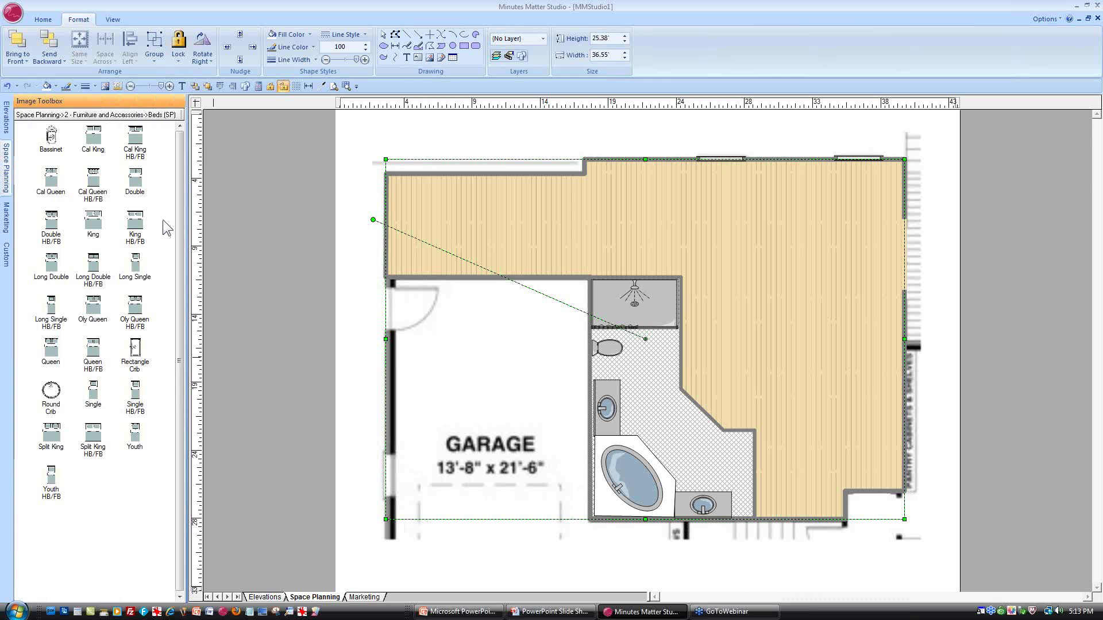
{"action": "mouse_move", "coordinate": [94, 355]}
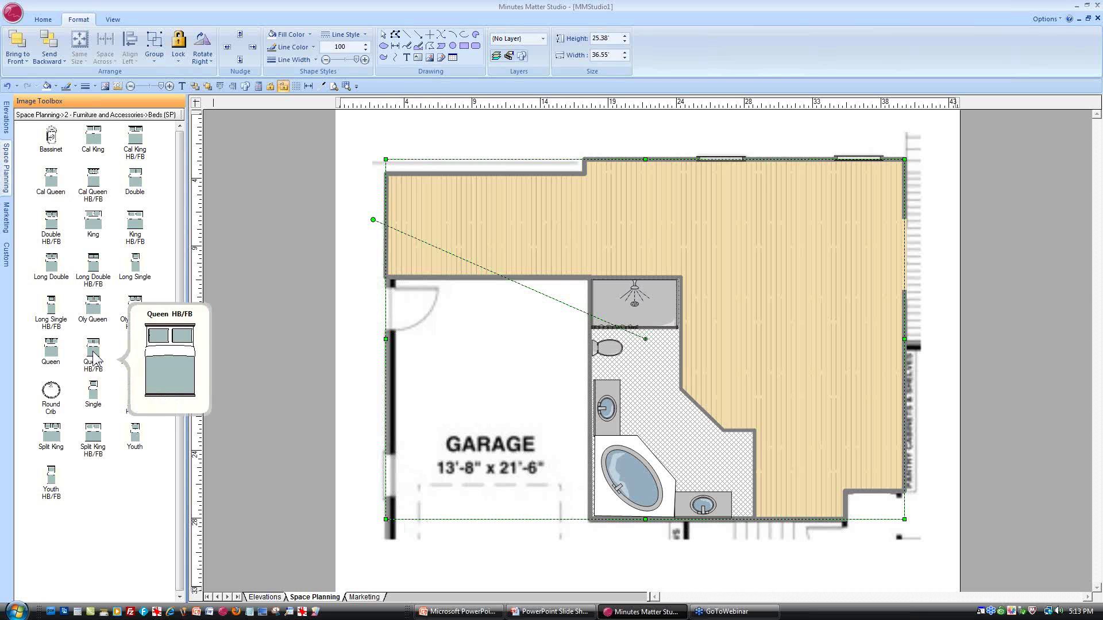
{"action": "left_click_drag", "start_coordinate": [94, 355], "coordinate": [756, 160]}
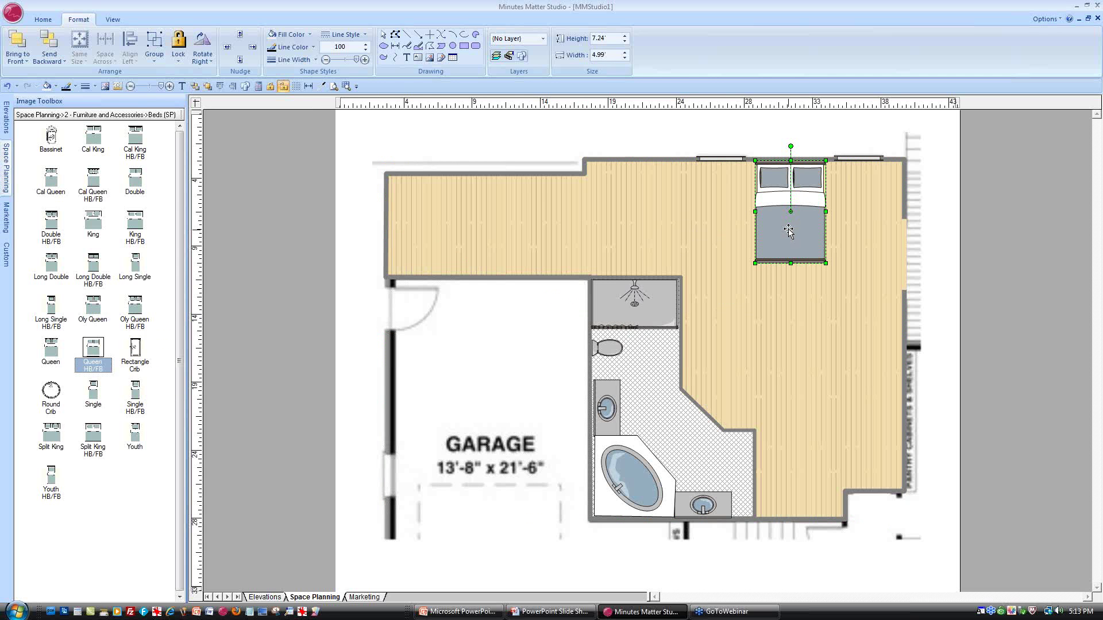
Delete the scanned floor plan image underneath the drawn suite
{"action": "left_click", "coordinate": [458, 143]}
{"action": "right_click", "coordinate": [458, 142]}
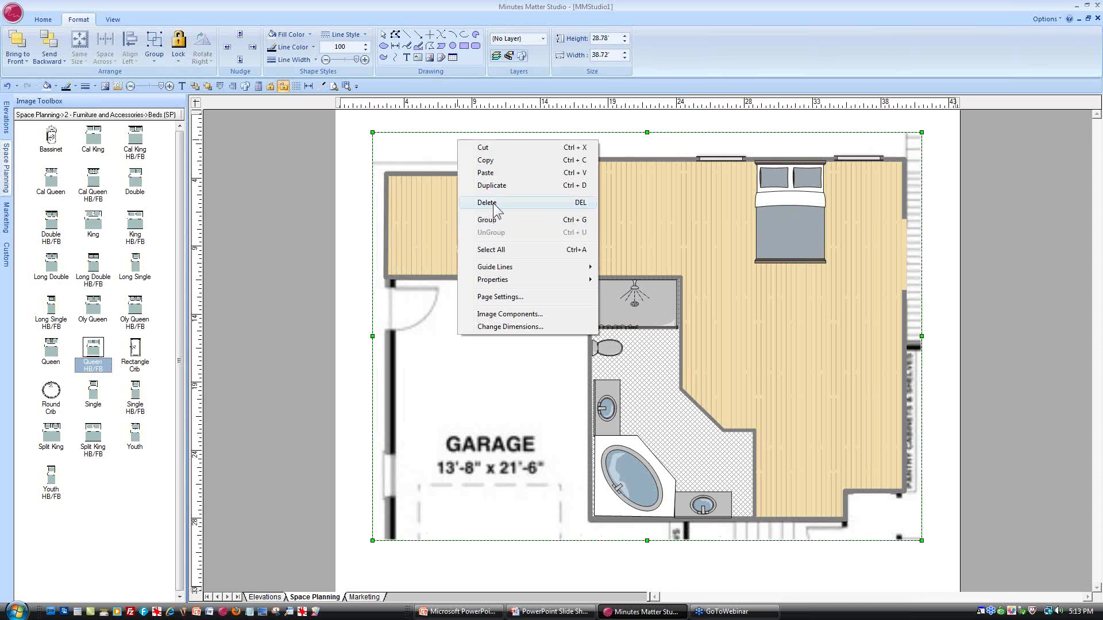
{"action": "left_click", "coordinate": [492, 202]}
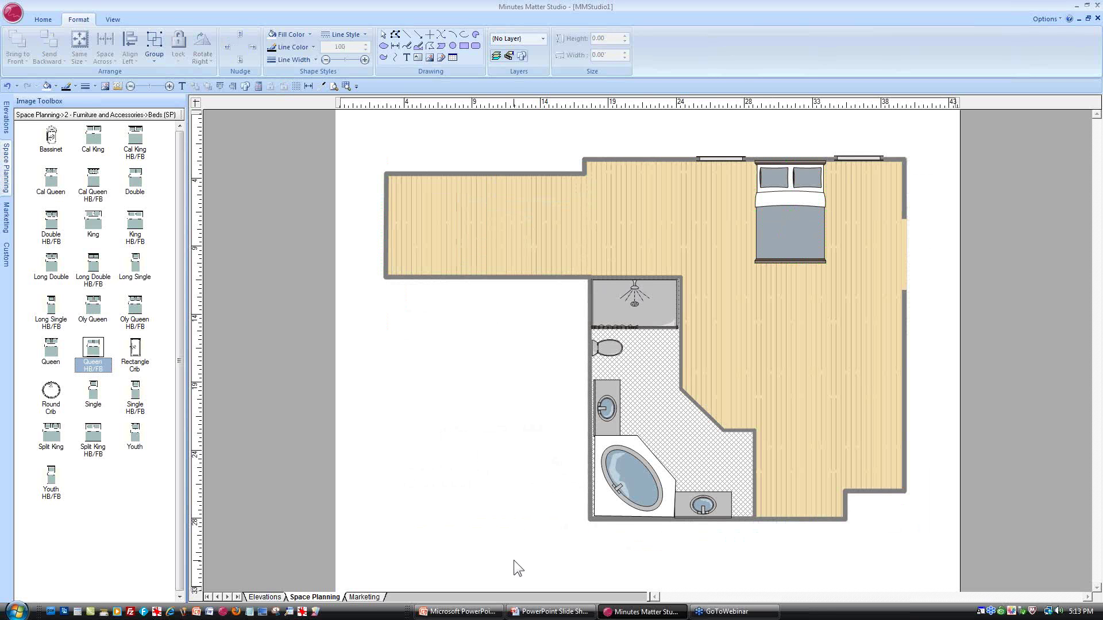
Add a "Master Suite" text label in the blank area beside the bathroom, in Flux Architect at size 20
{"action": "left_click", "coordinate": [407, 58]}
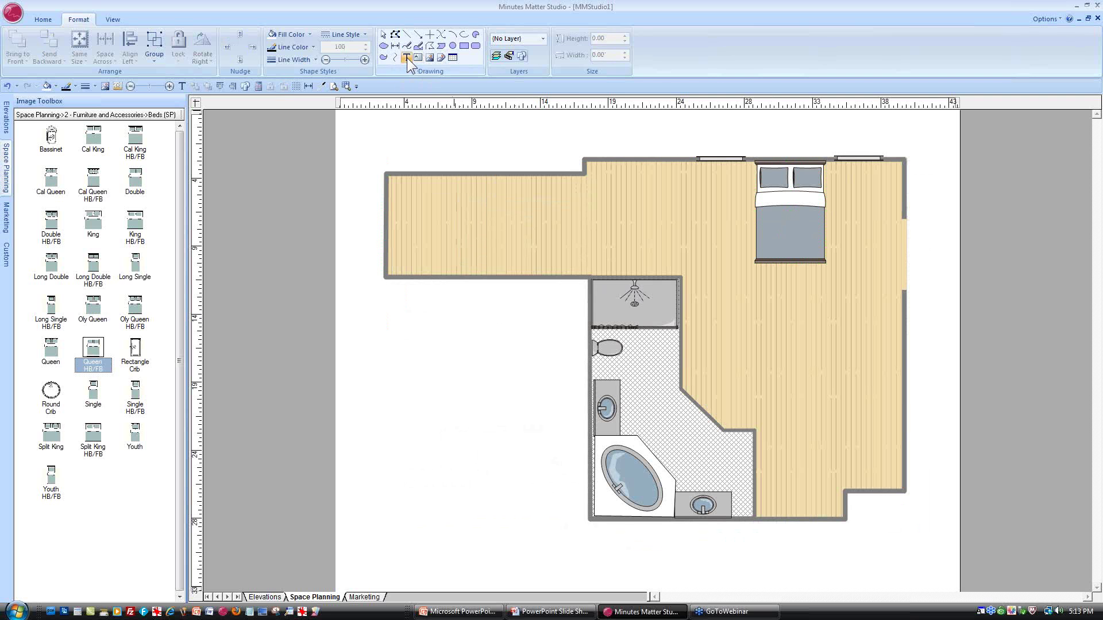
{"action": "left_click_drag", "start_coordinate": [383, 321], "coordinate": [569, 394]}
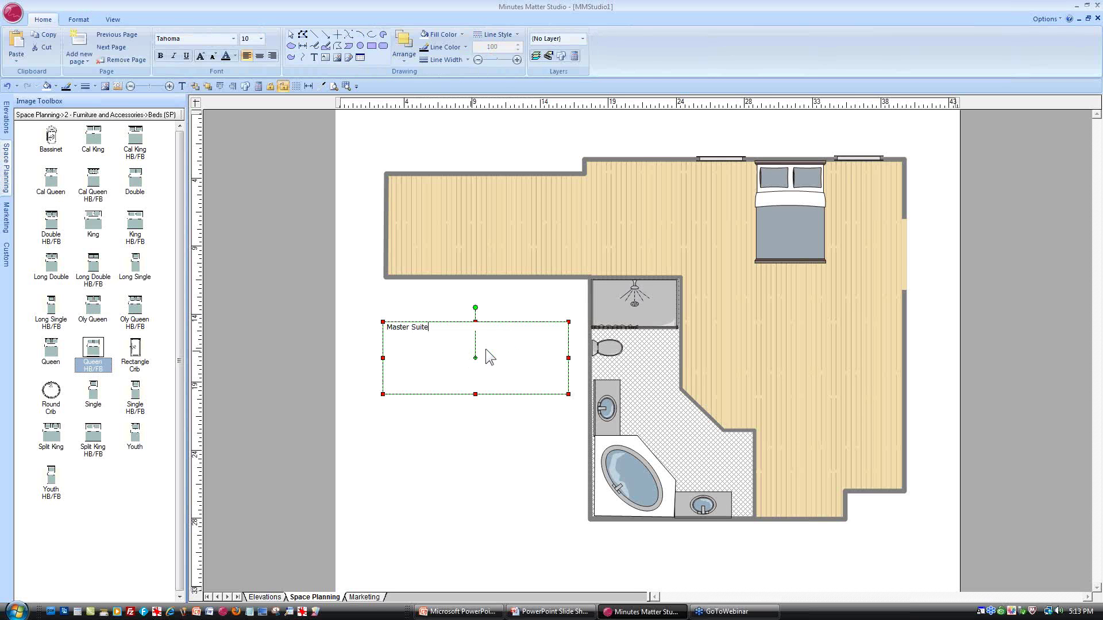
{"action": "left_click", "coordinate": [233, 39]}
{"action": "left_click_drag", "start_coordinate": [317, 81], "coordinate": [293, 182]}
{"action": "left_click", "coordinate": [226, 242]}
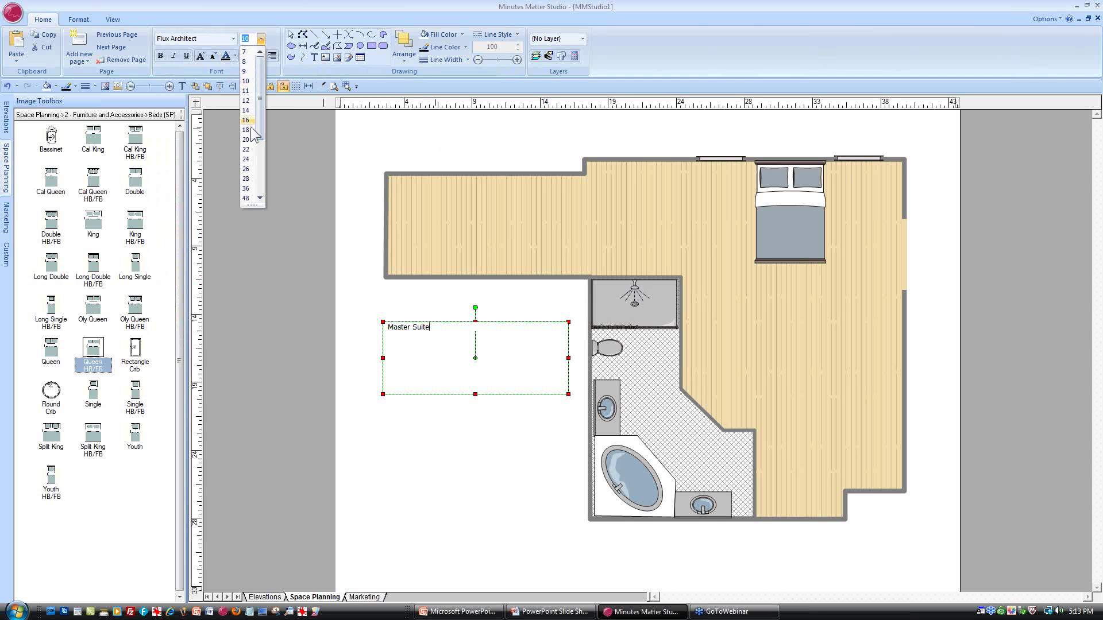
{"action": "left_click", "coordinate": [246, 139]}
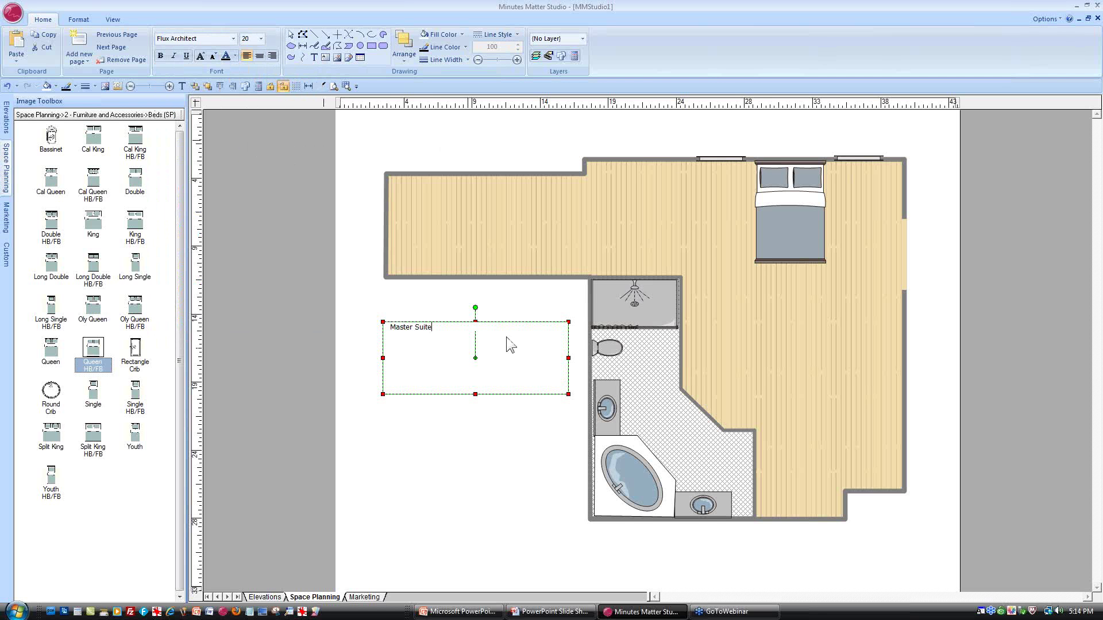
Color the Master Suite label with the gray-blue sampled from the bed cover (RGB 157,167,174) and shift it slightly right
{"action": "left_click", "coordinate": [236, 56]}
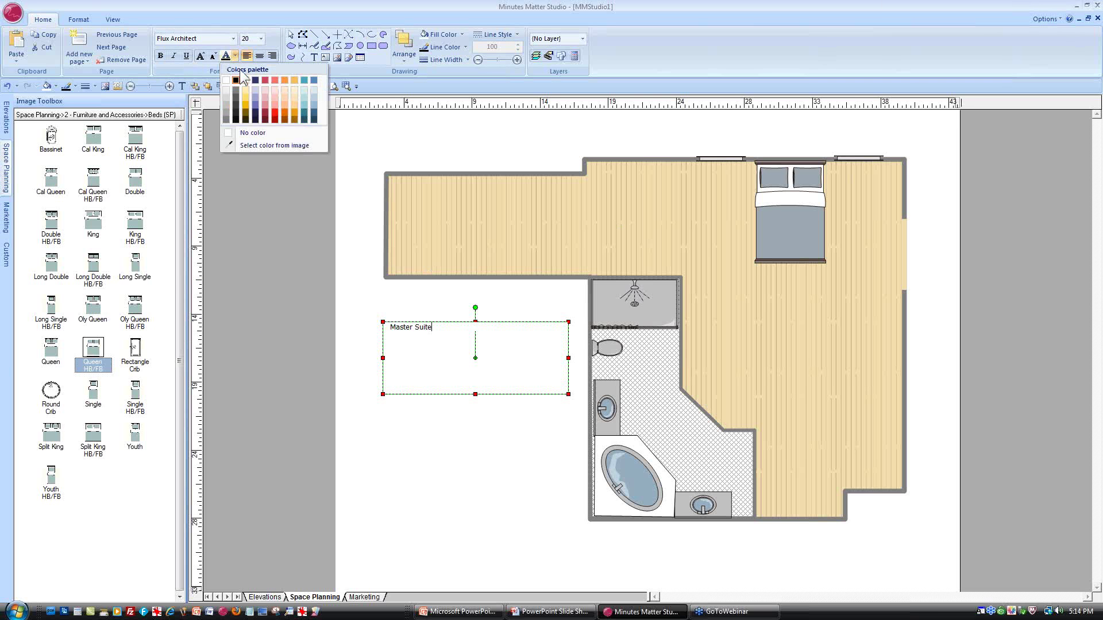
{"action": "left_click", "coordinate": [246, 146]}
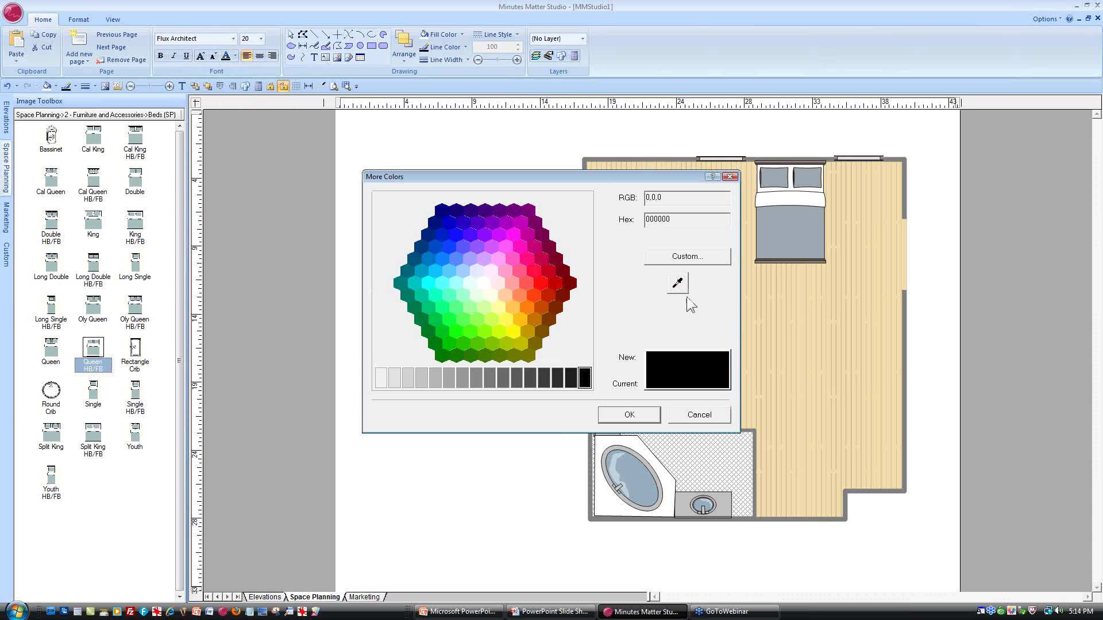
{"action": "left_click", "coordinate": [677, 283]}
{"action": "left_click", "coordinate": [767, 217]}
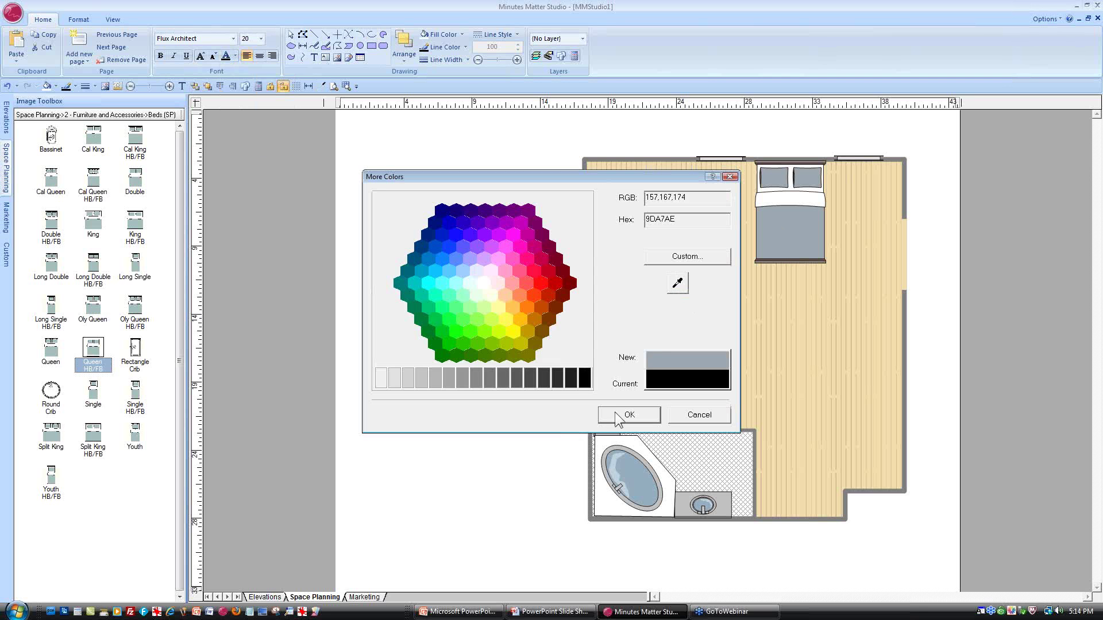
{"action": "left_click", "coordinate": [629, 415]}
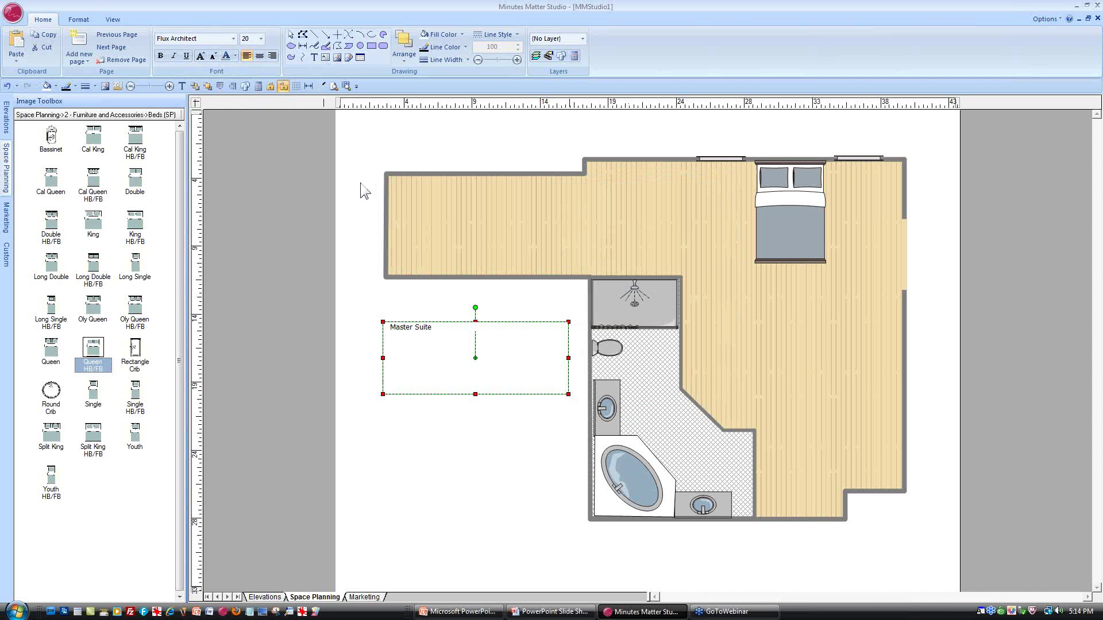
{"action": "left_click", "coordinate": [356, 298]}
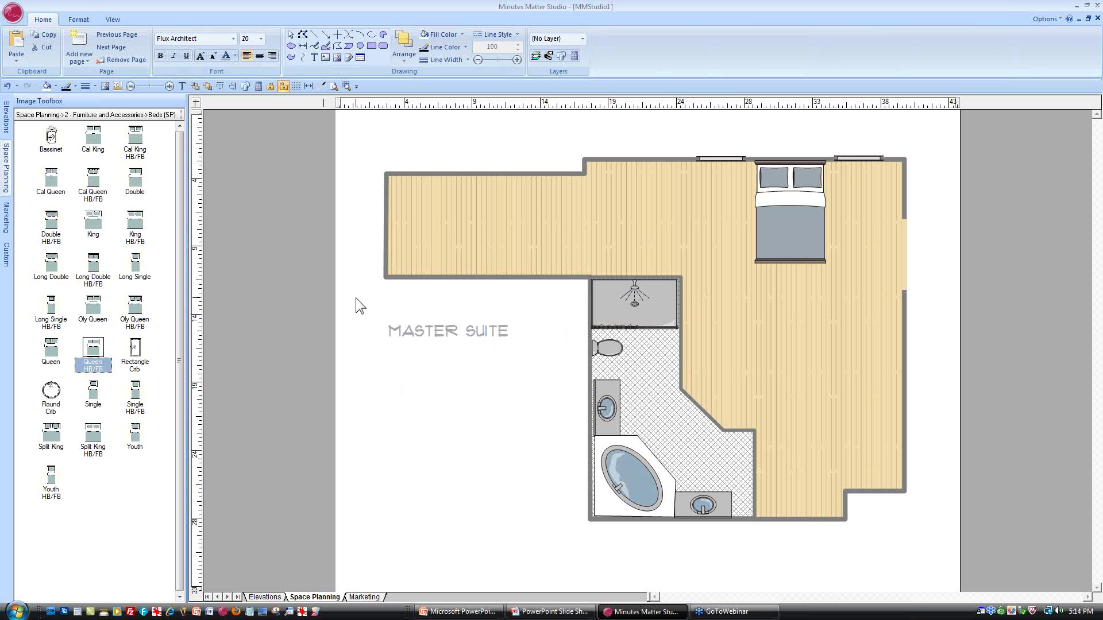
{"action": "left_click_drag", "start_coordinate": [448, 329], "coordinate": [461, 329]}
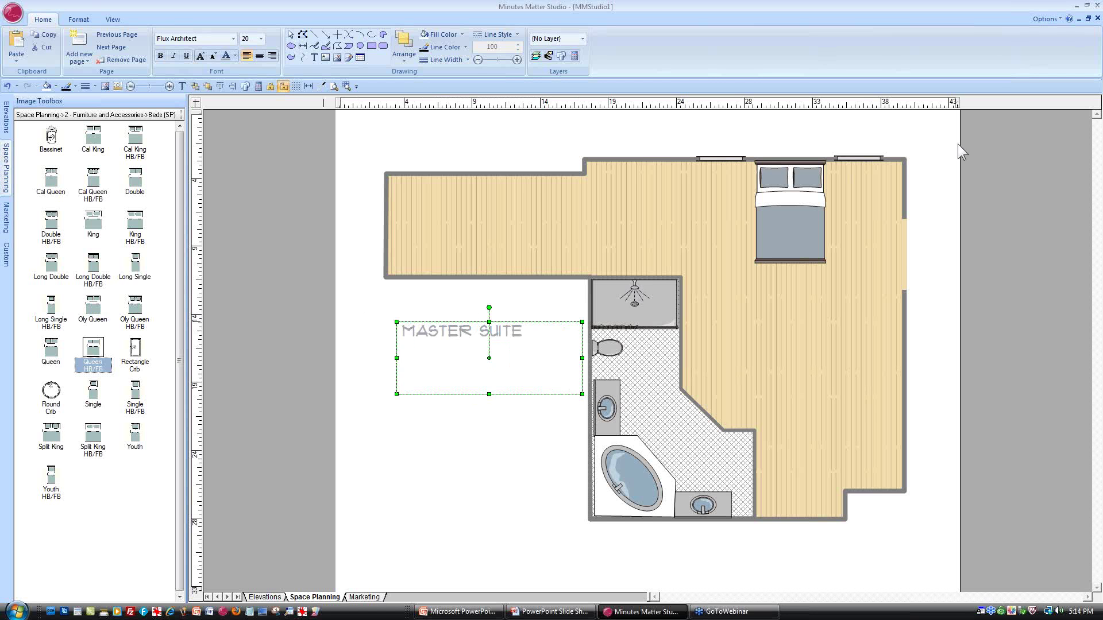
Open master suite floor plan.mms to view the finished plan, and close it and the MMStudio1 plan without saving
{"action": "left_click", "coordinate": [10, 16]}
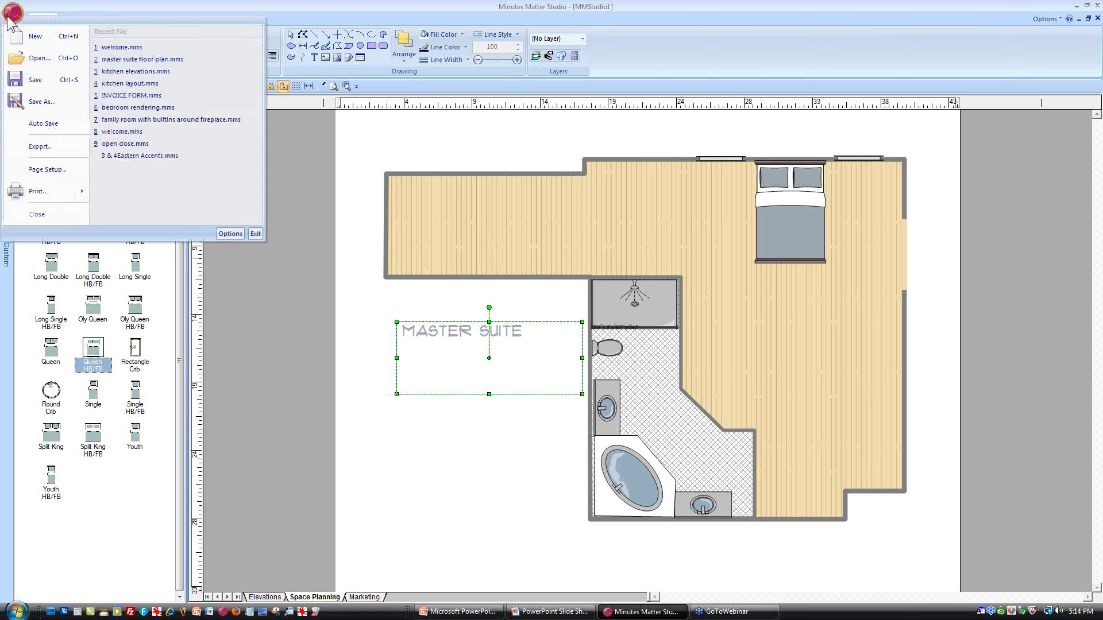
{"action": "left_click", "coordinate": [19, 57]}
{"action": "left_click", "coordinate": [505, 257]}
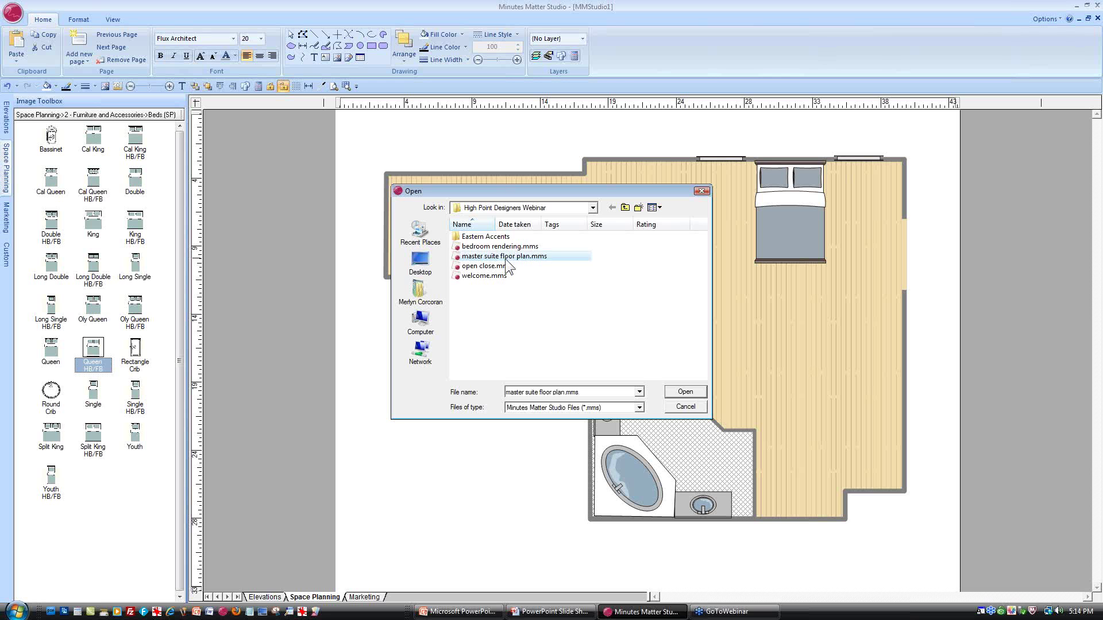
{"action": "left_click", "coordinate": [685, 392]}
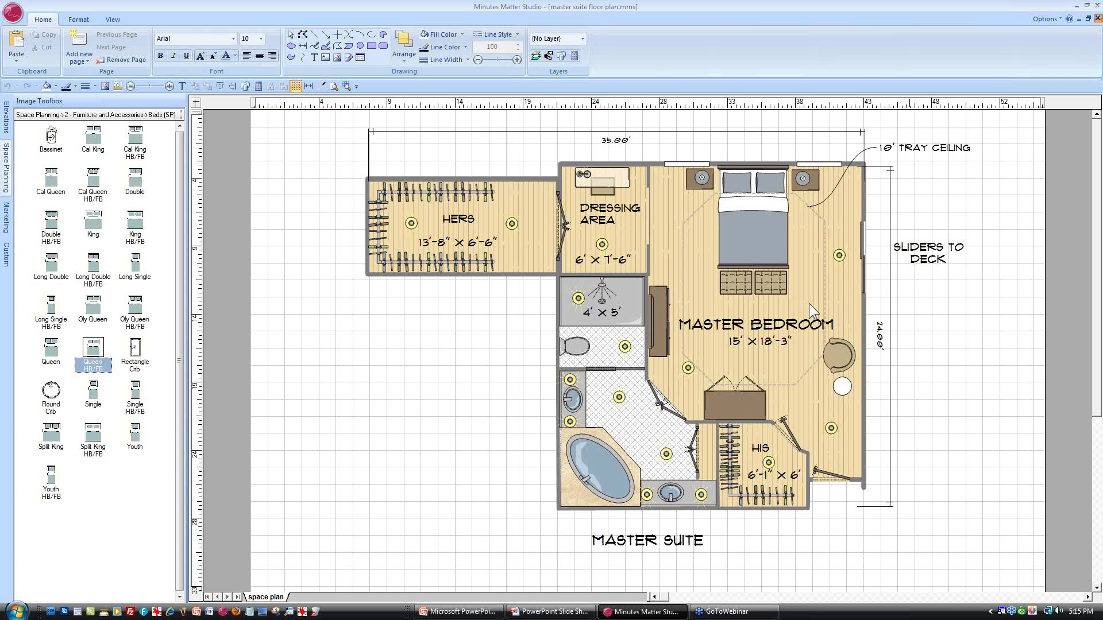
{"action": "double_click", "coordinate": [1097, 19]}
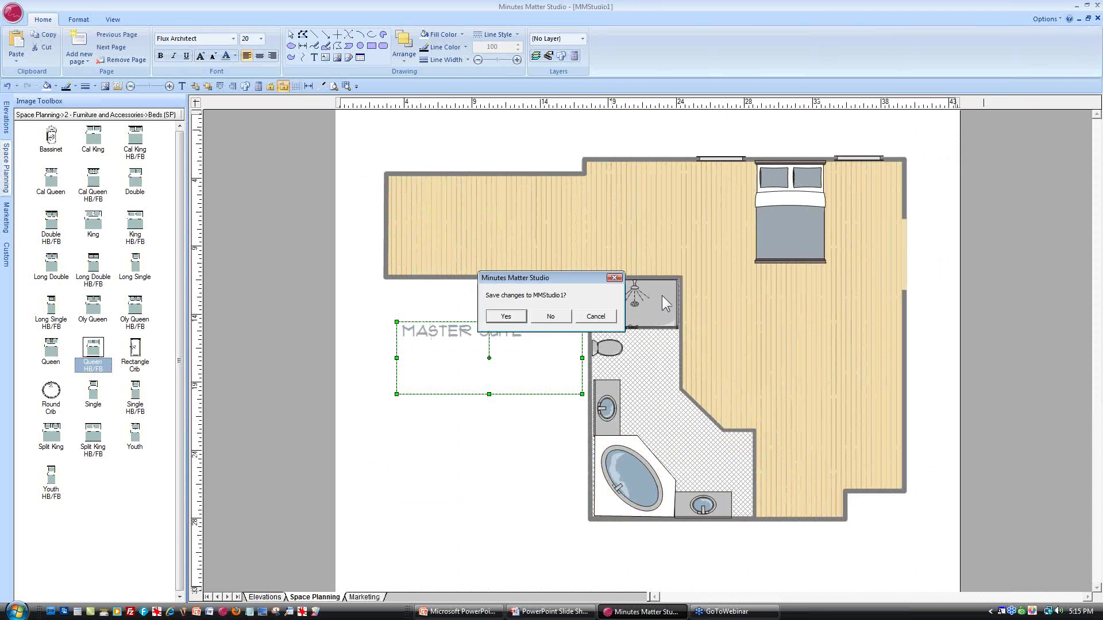
{"action": "left_click", "coordinate": [551, 316]}
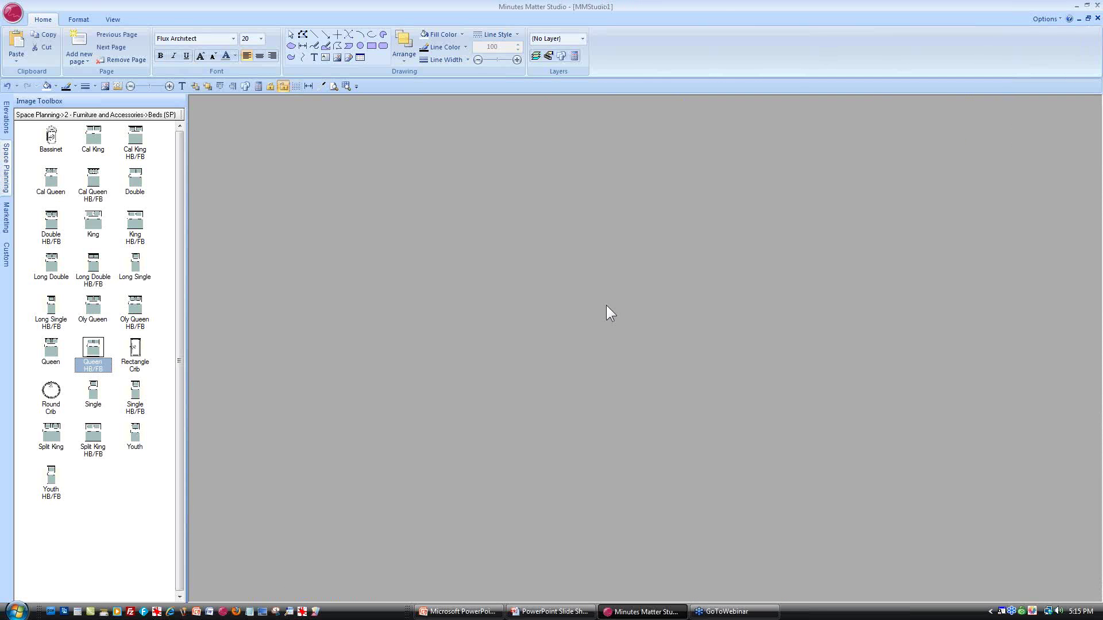
Open bedroom rendering.mms and view its Angled View page
{"action": "left_click", "coordinate": [10, 18]}
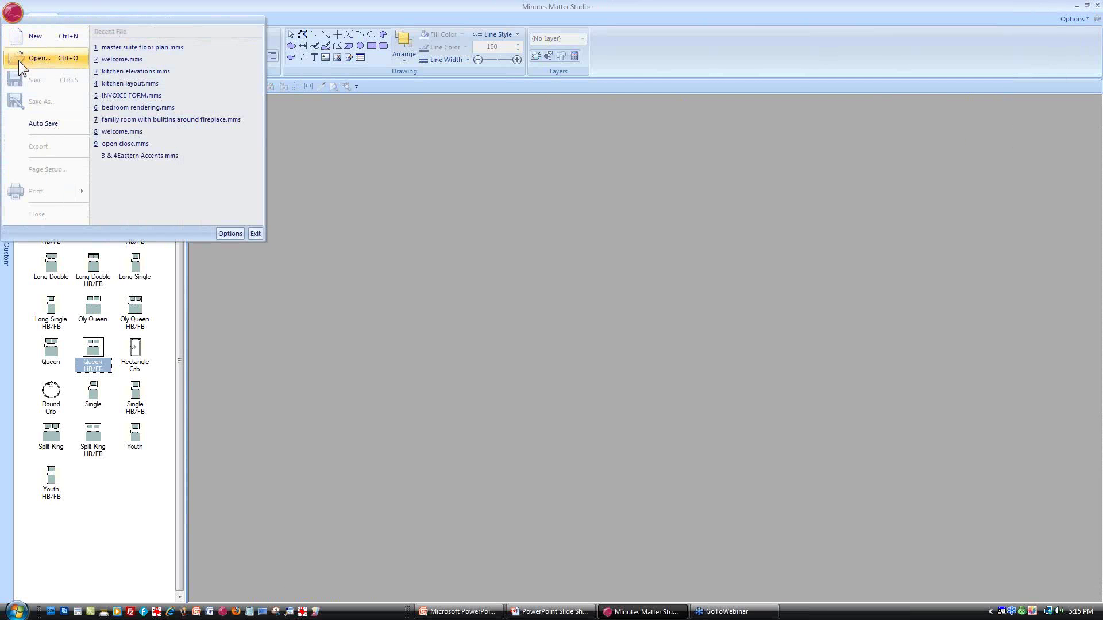
{"action": "left_click", "coordinate": [18, 60]}
{"action": "left_click", "coordinate": [546, 246]}
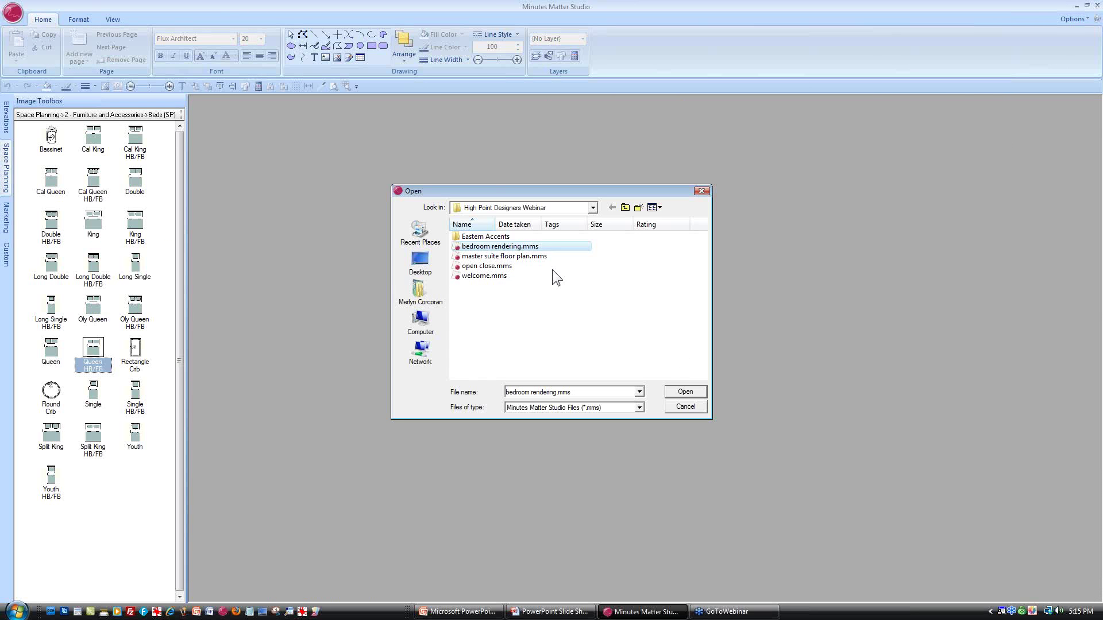
{"action": "left_click", "coordinate": [691, 395]}
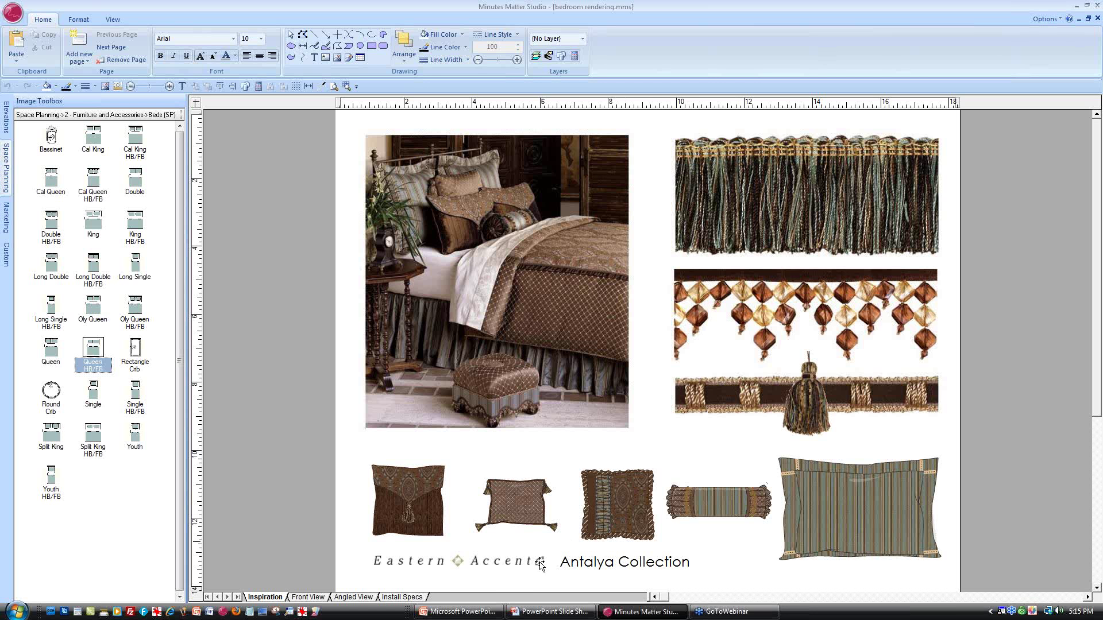
{"action": "left_click", "coordinate": [351, 597]}
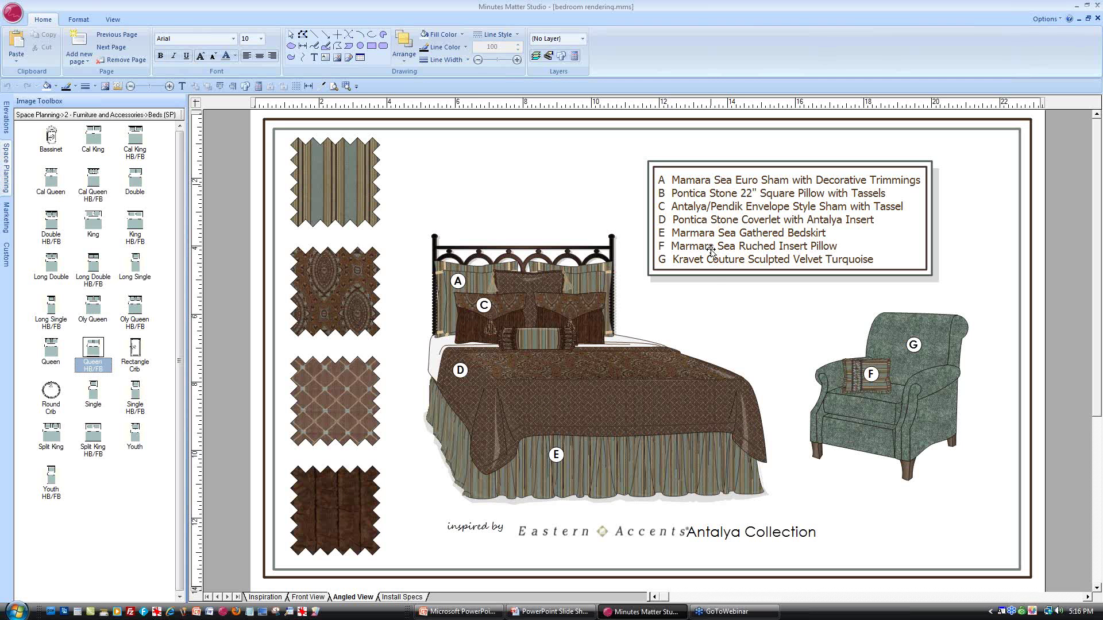
Create a new document and set its paper size to Legal
{"action": "left_click", "coordinate": [14, 14]}
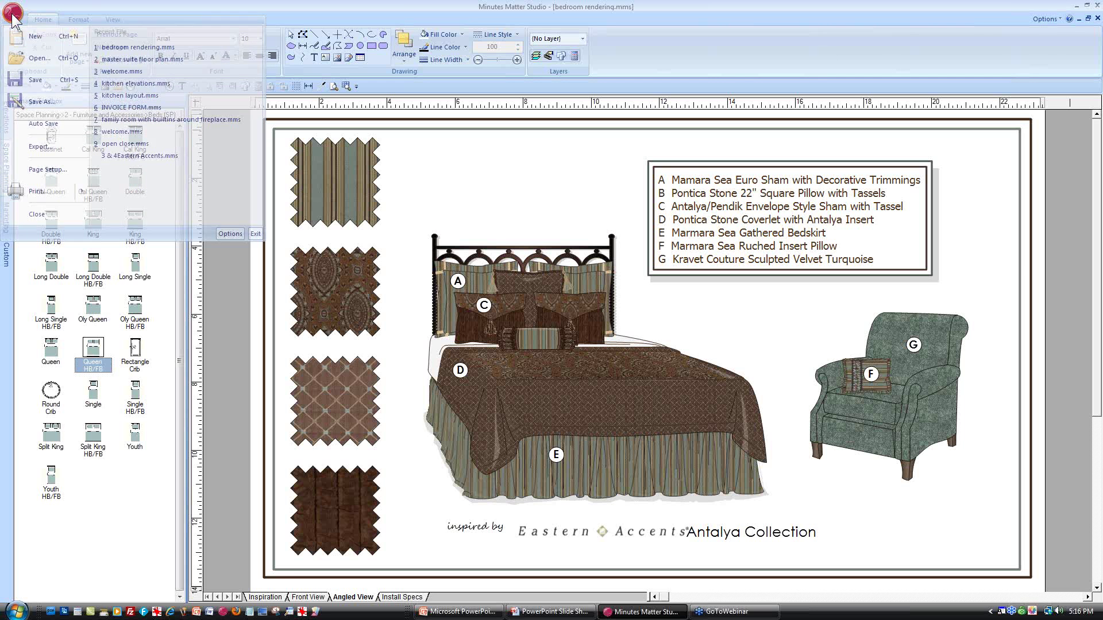
{"action": "left_click", "coordinate": [36, 36]}
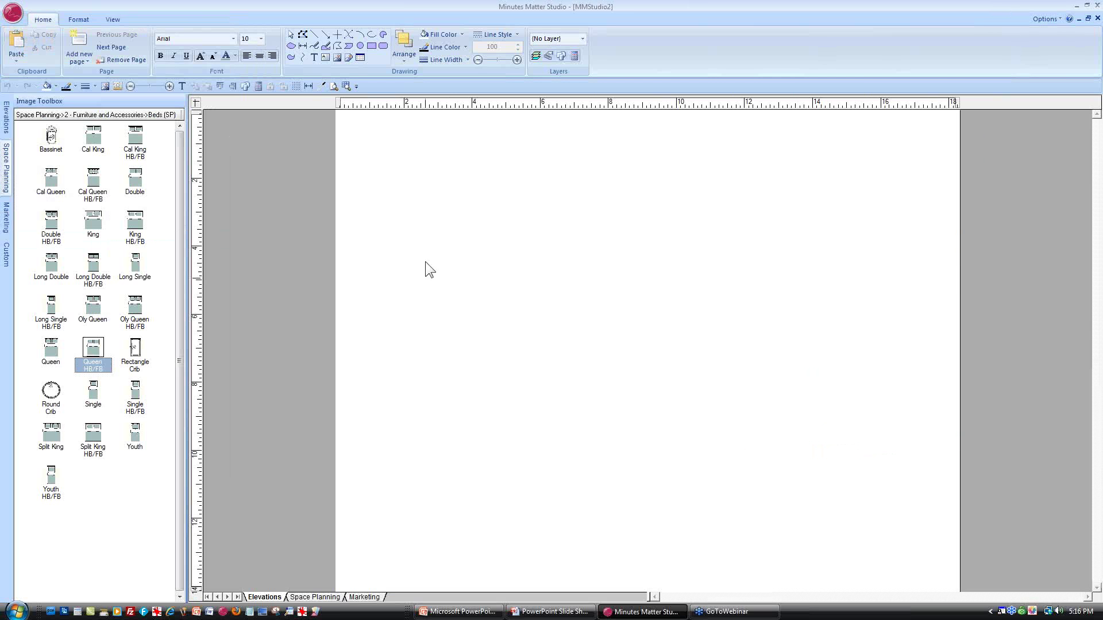
{"action": "left_click", "coordinate": [14, 19]}
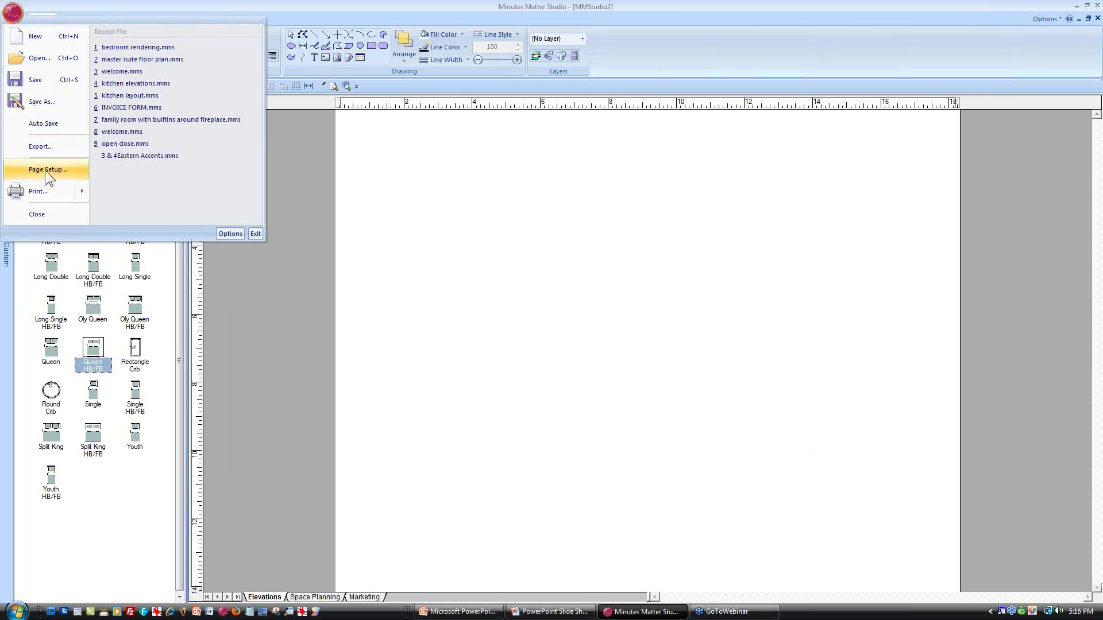
{"action": "left_click", "coordinate": [45, 170]}
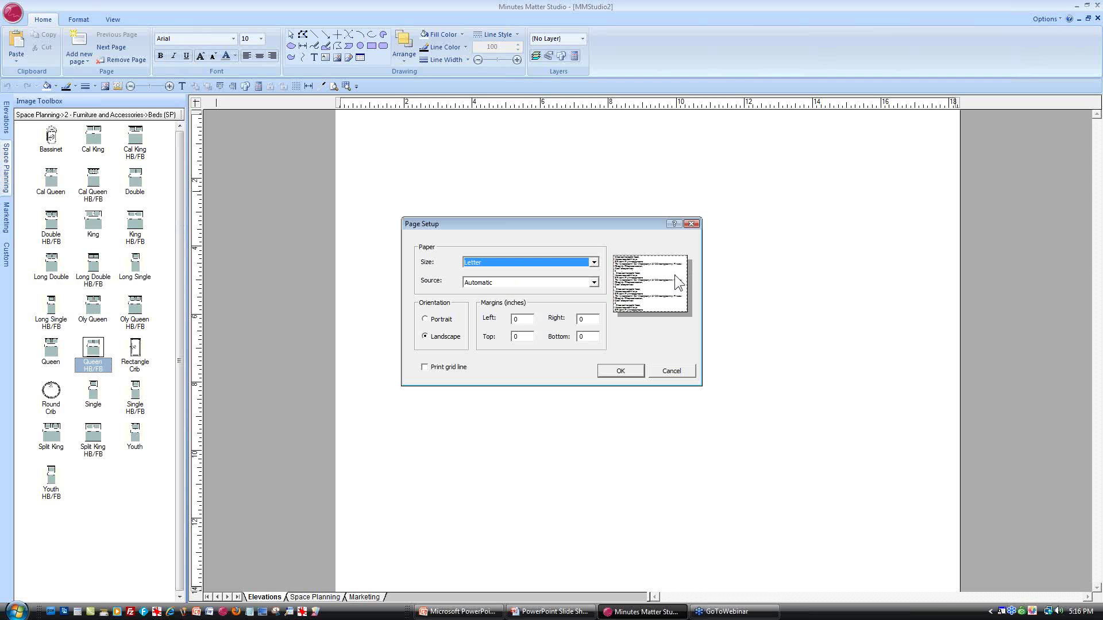
{"action": "left_click", "coordinate": [594, 262]}
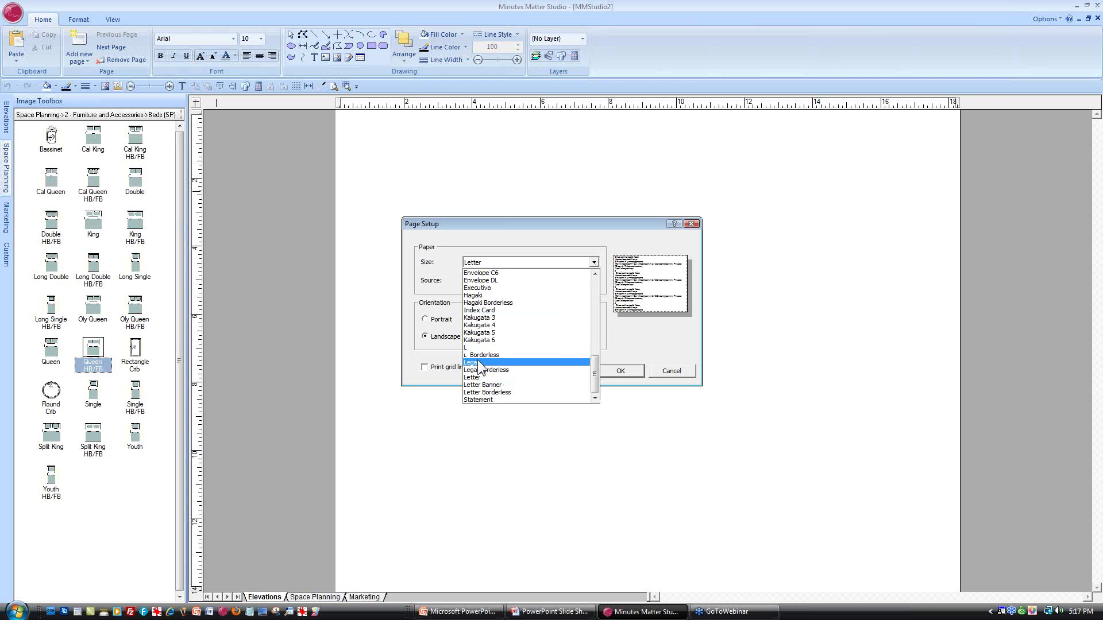
{"action": "left_click", "coordinate": [551, 363]}
{"action": "left_click", "coordinate": [620, 370]}
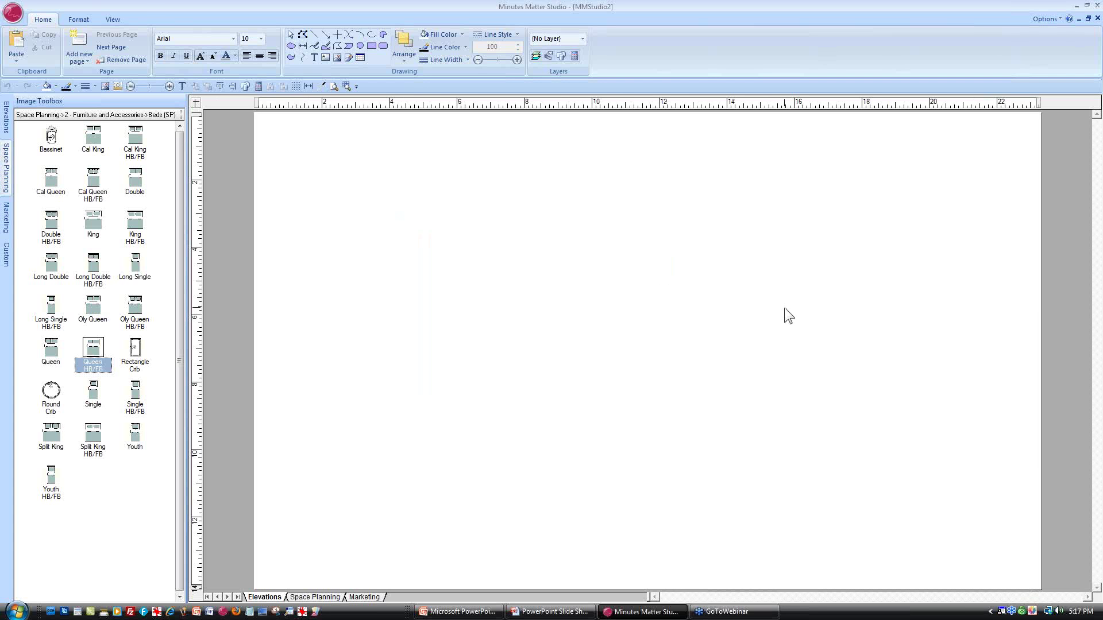
Place the A-Wall (Letter Size) template from the 9' Ceiling Templates on the blank elevation page
{"action": "left_click", "coordinate": [7, 118]}
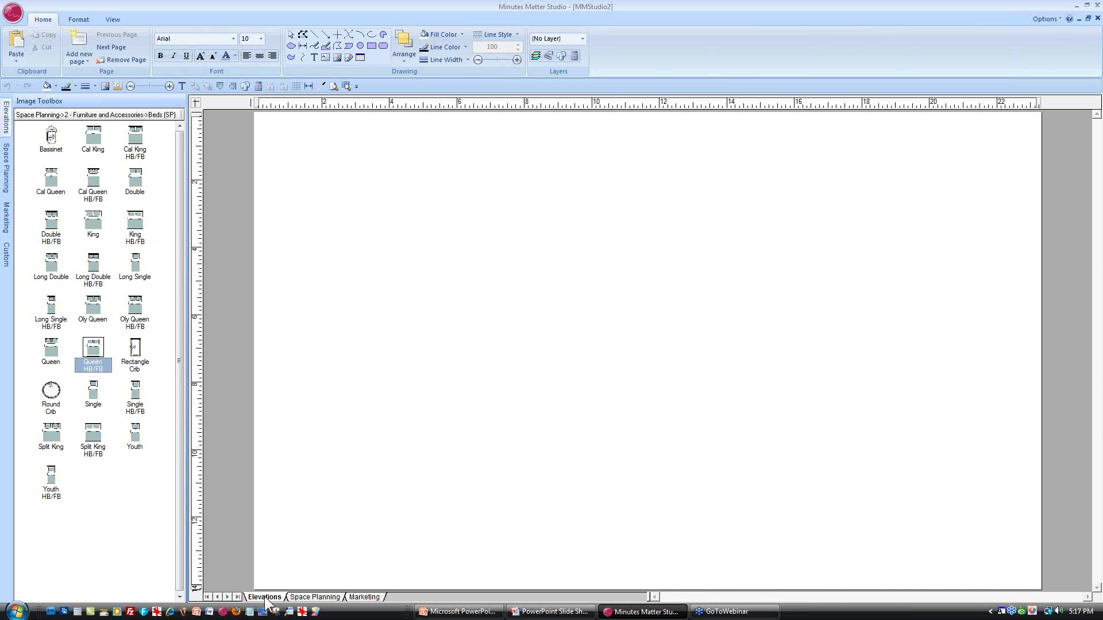
{"action": "left_click", "coordinate": [7, 119]}
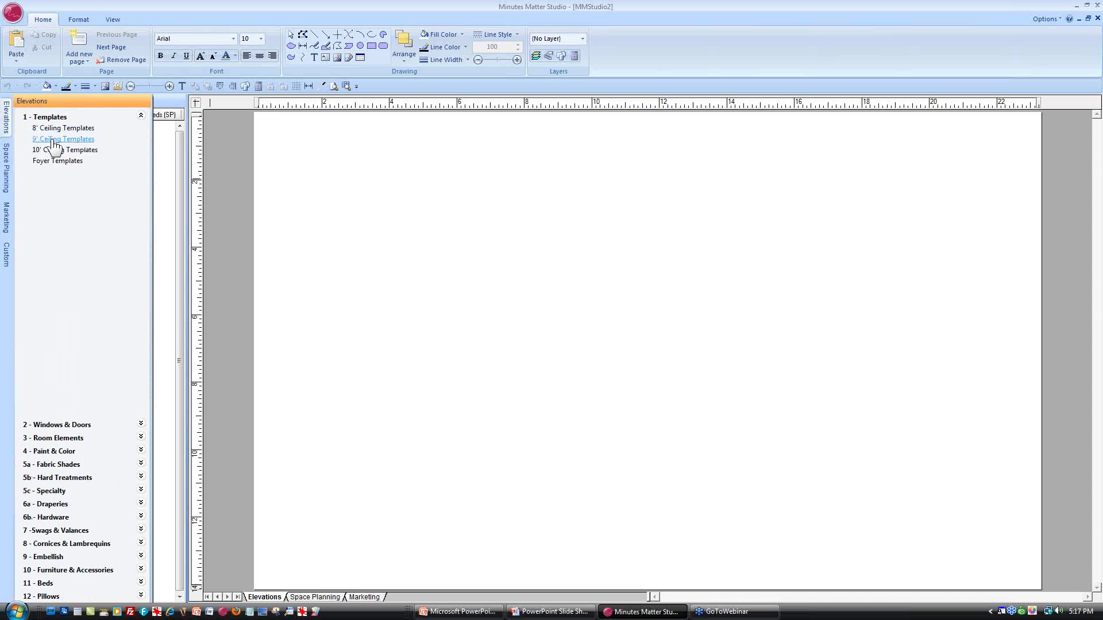
{"action": "left_click", "coordinate": [53, 140]}
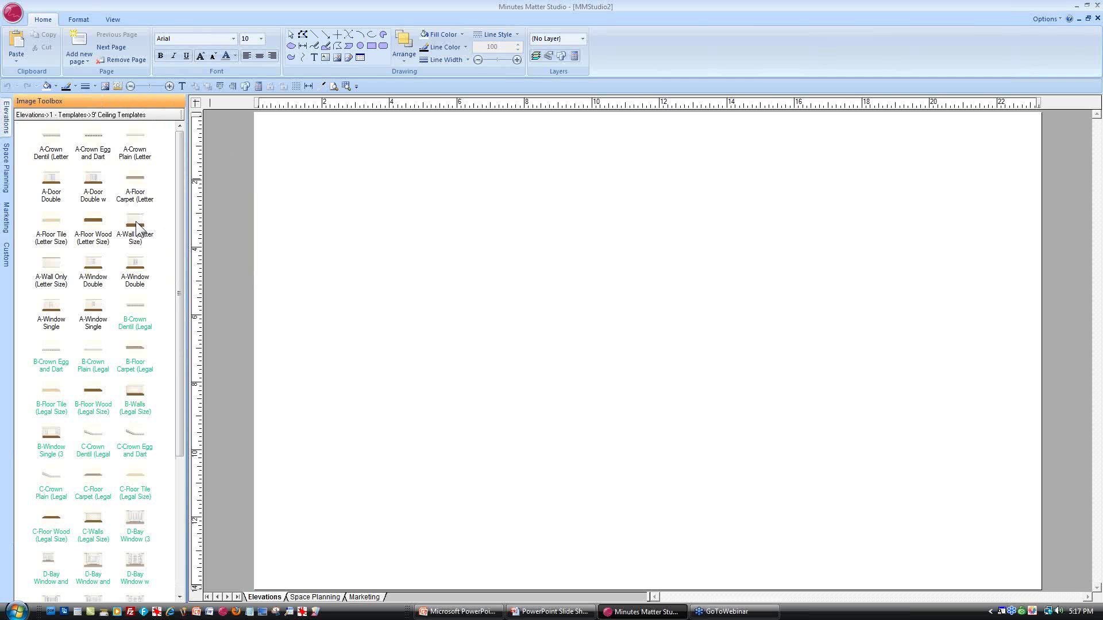
{"action": "mouse_move", "coordinate": [92, 260]}
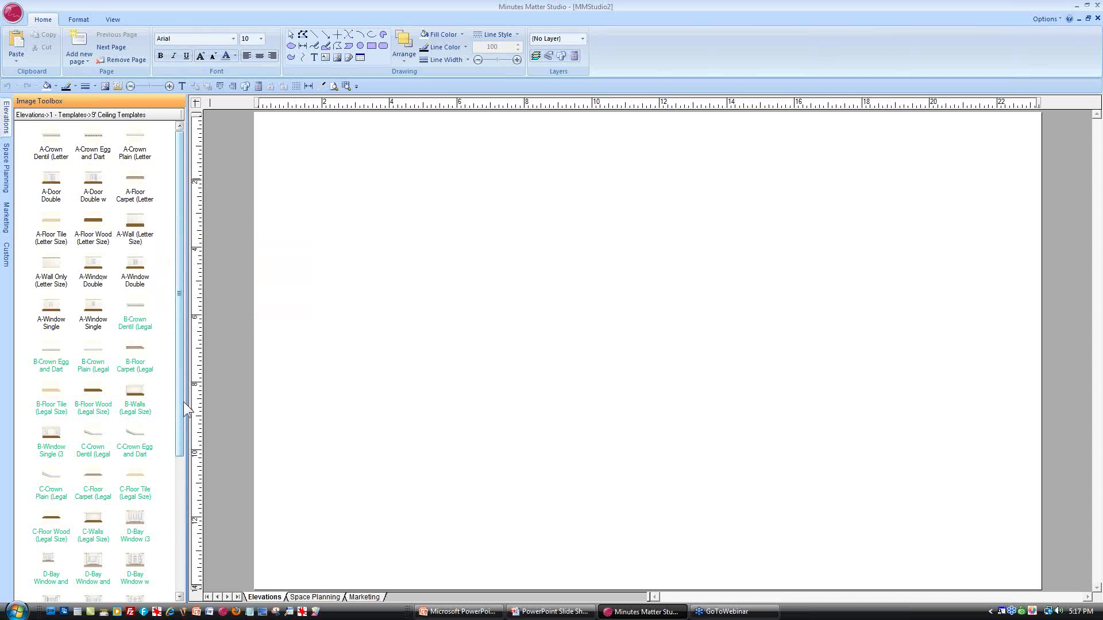
{"action": "left_click_drag", "start_coordinate": [184, 401], "coordinate": [182, 454]}
{"action": "mouse_move", "coordinate": [143, 446]}
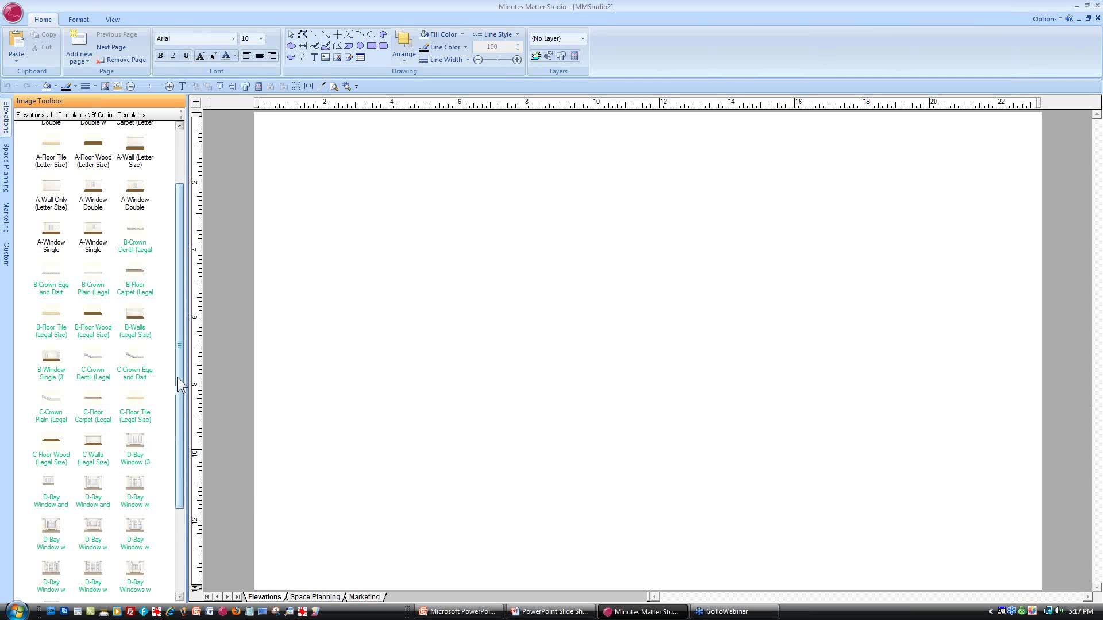
{"action": "left_click_drag", "start_coordinate": [176, 377], "coordinate": [180, 334]}
{"action": "left_click_drag", "start_coordinate": [131, 195], "coordinate": [292, 145]}
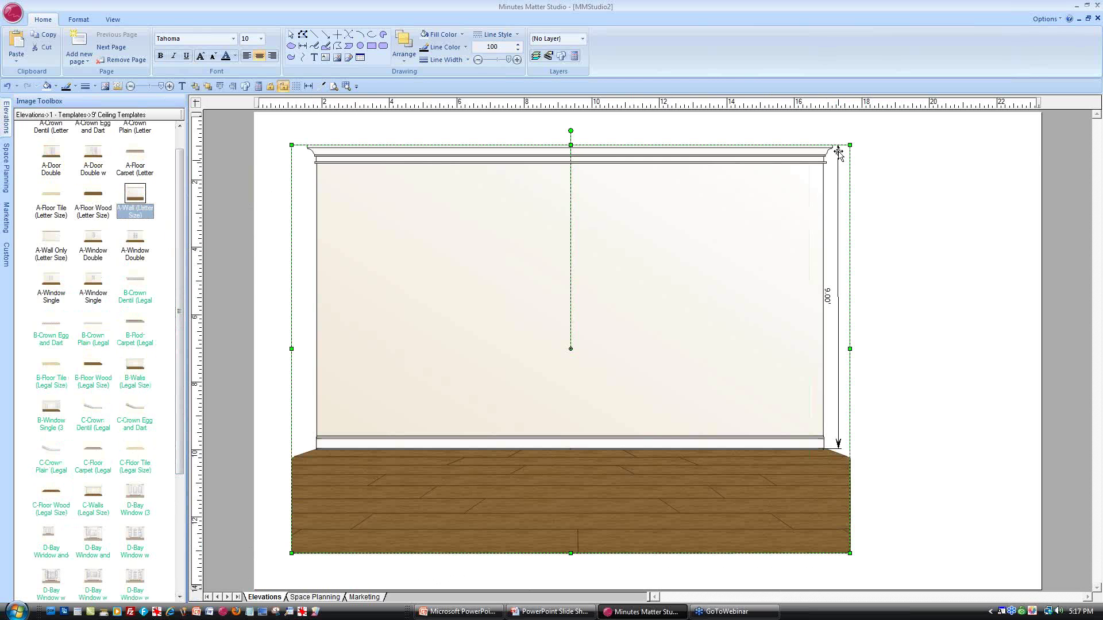
Delete the height dimension line beside the wall and switch the ruler units to inches
{"action": "left_click", "coordinate": [839, 151]}
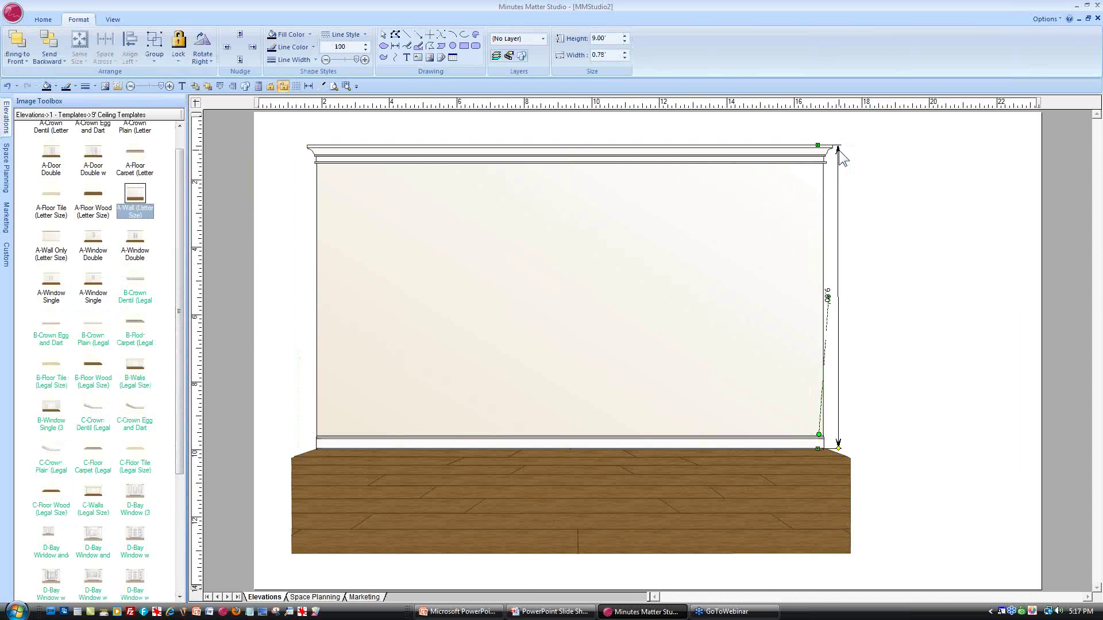
{"action": "right_click", "coordinate": [839, 152]}
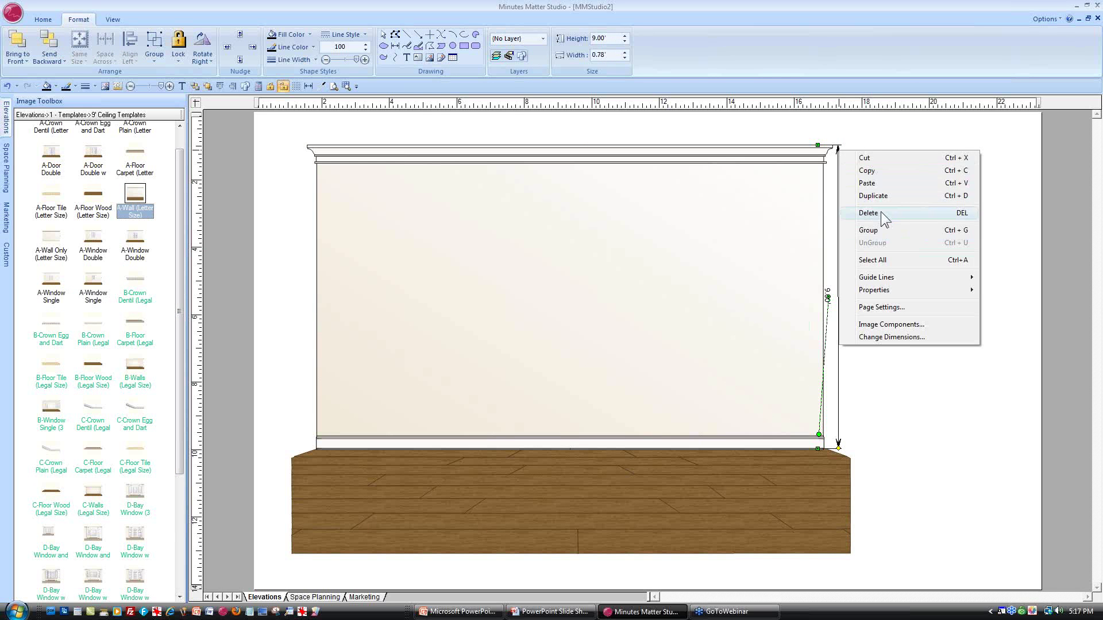
{"action": "left_click", "coordinate": [870, 213]}
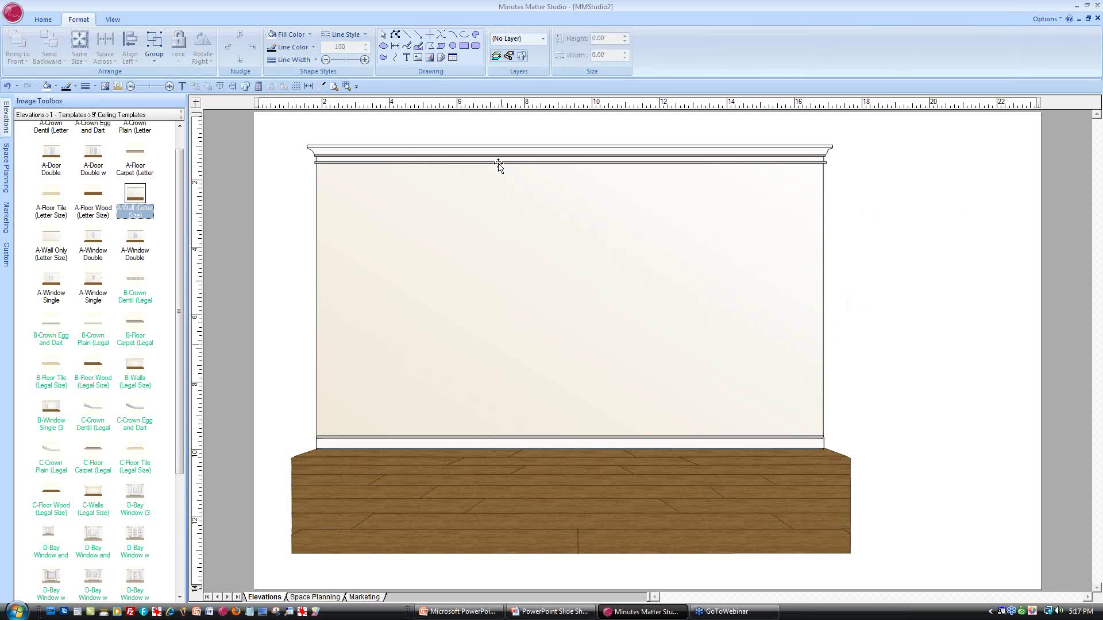
{"action": "right_click", "coordinate": [425, 102]}
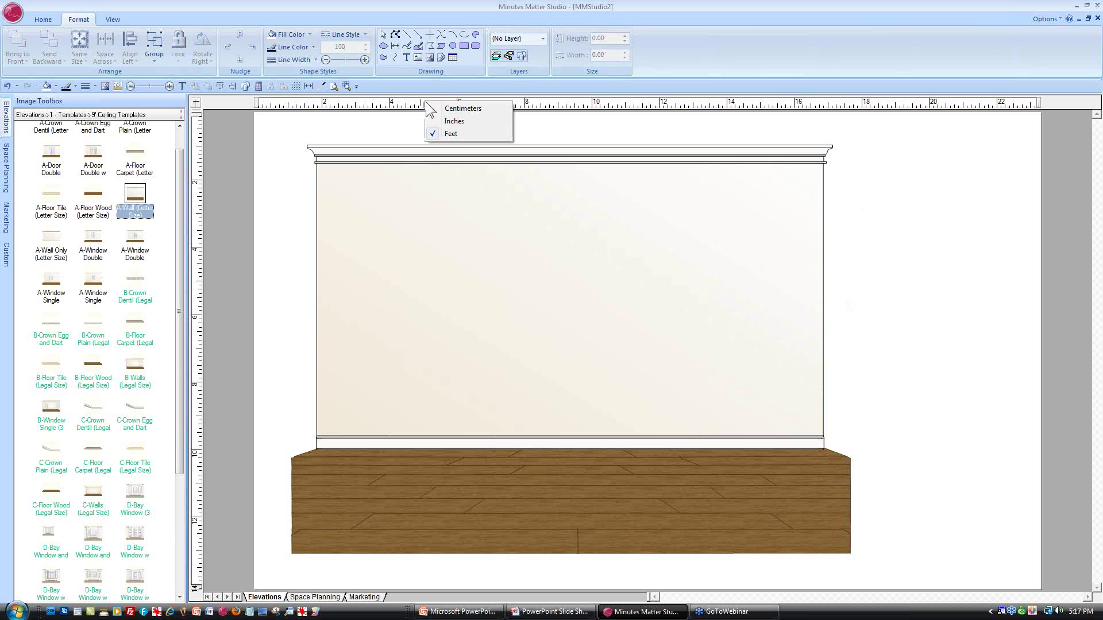
{"action": "left_click", "coordinate": [453, 122]}
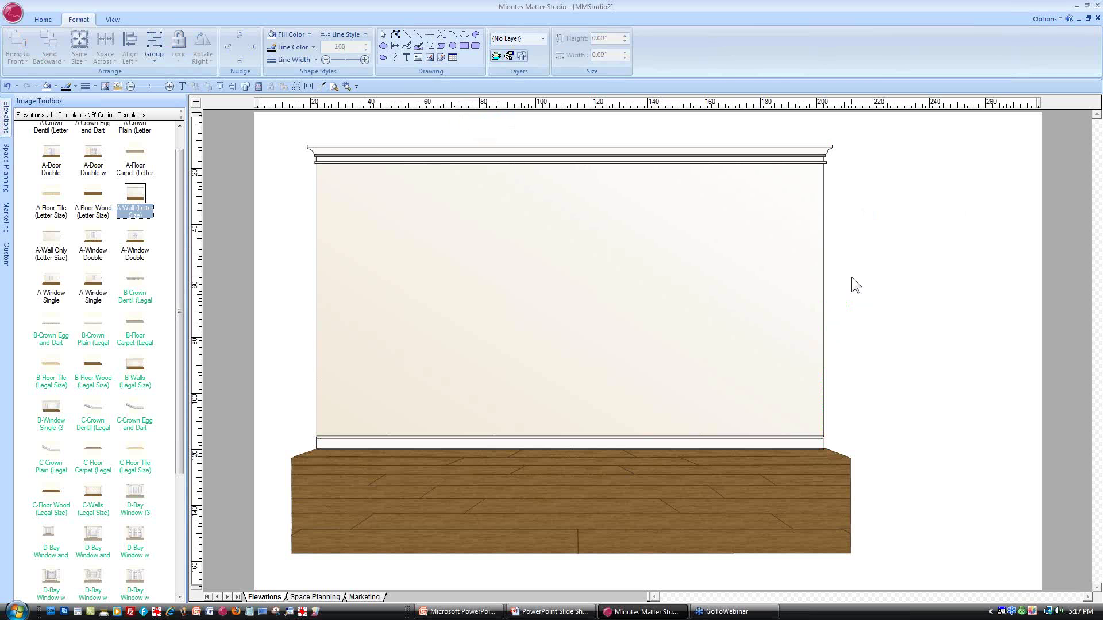
Try to widen the wall panel alone to about 212 inches by stretching its right edge, and undo the change
{"action": "left_click", "coordinate": [660, 256]}
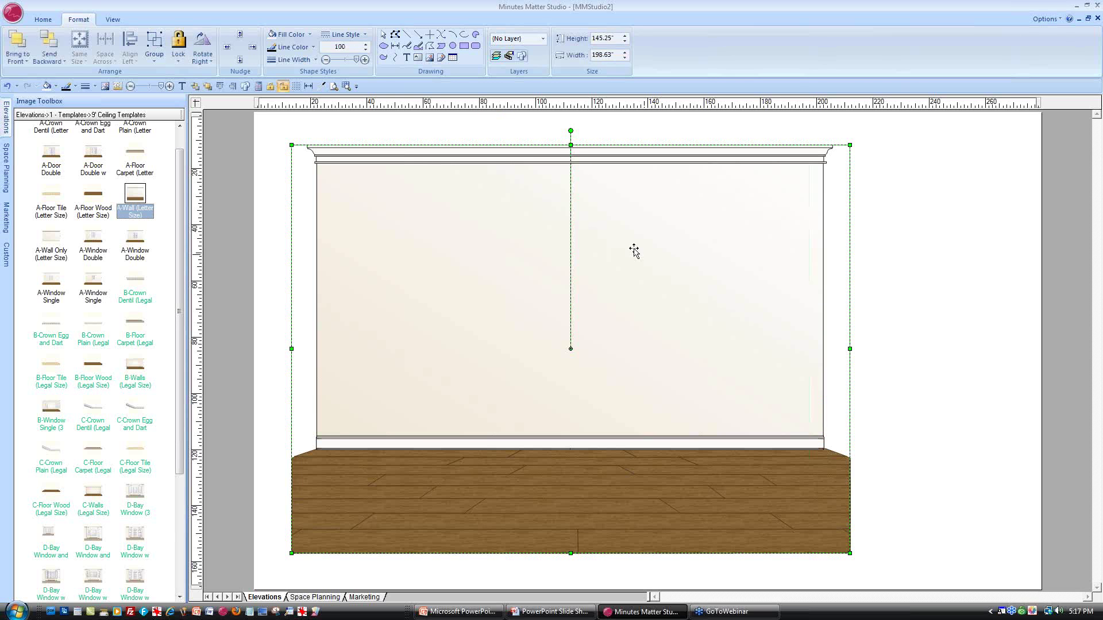
{"action": "left_click", "coordinate": [582, 208]}
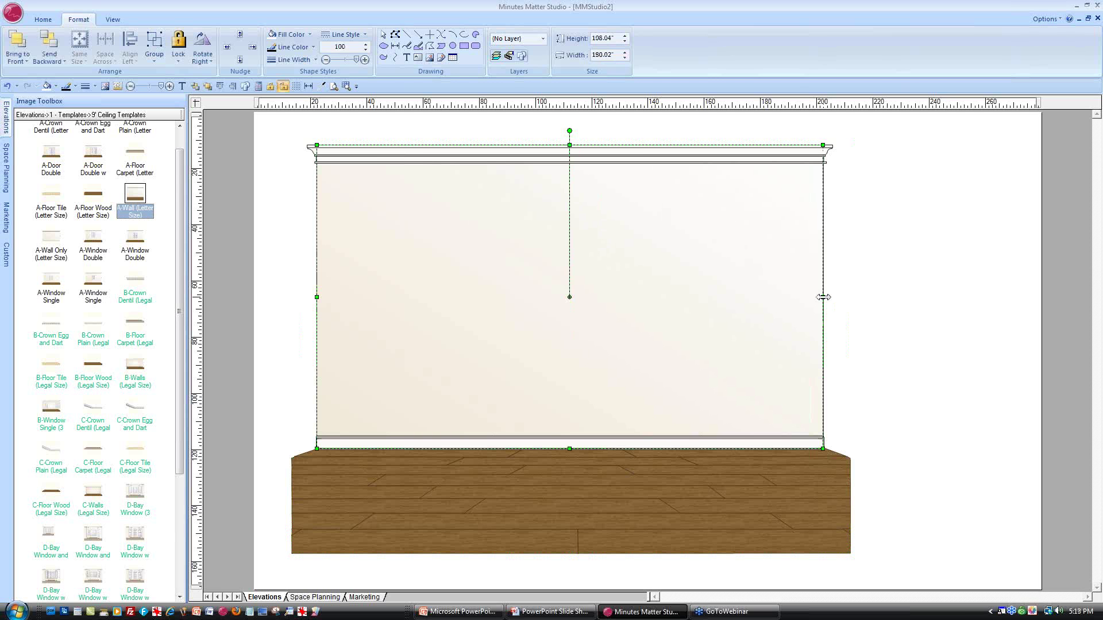
{"action": "left_click_drag", "start_coordinate": [824, 297], "coordinate": [913, 297]}
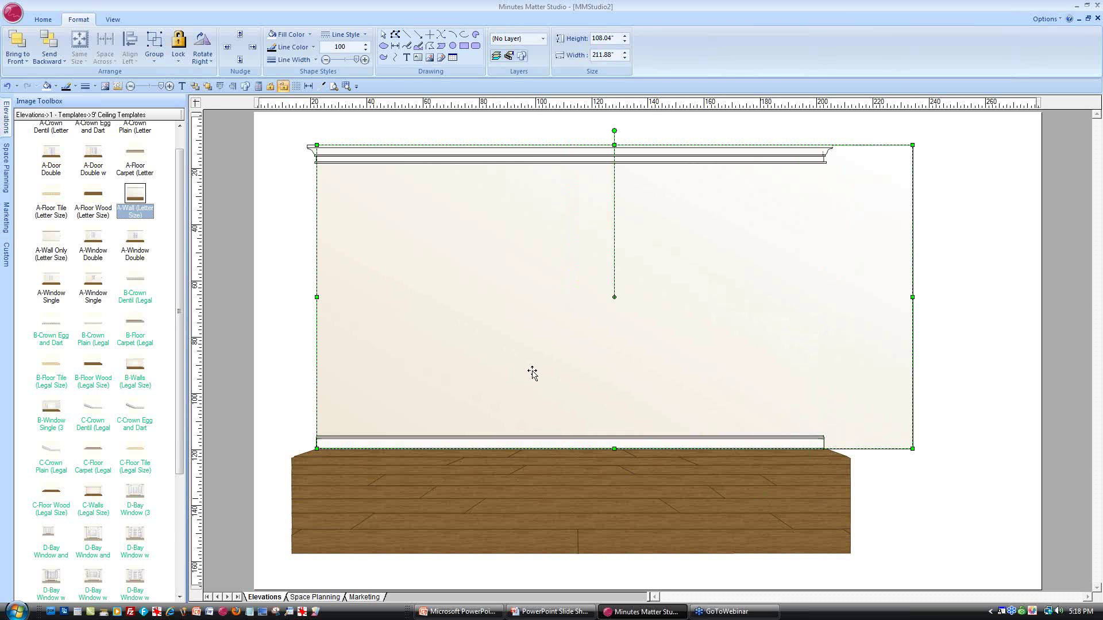
{"action": "left_click", "coordinate": [7, 86]}
{"action": "left_click", "coordinate": [932, 191]}
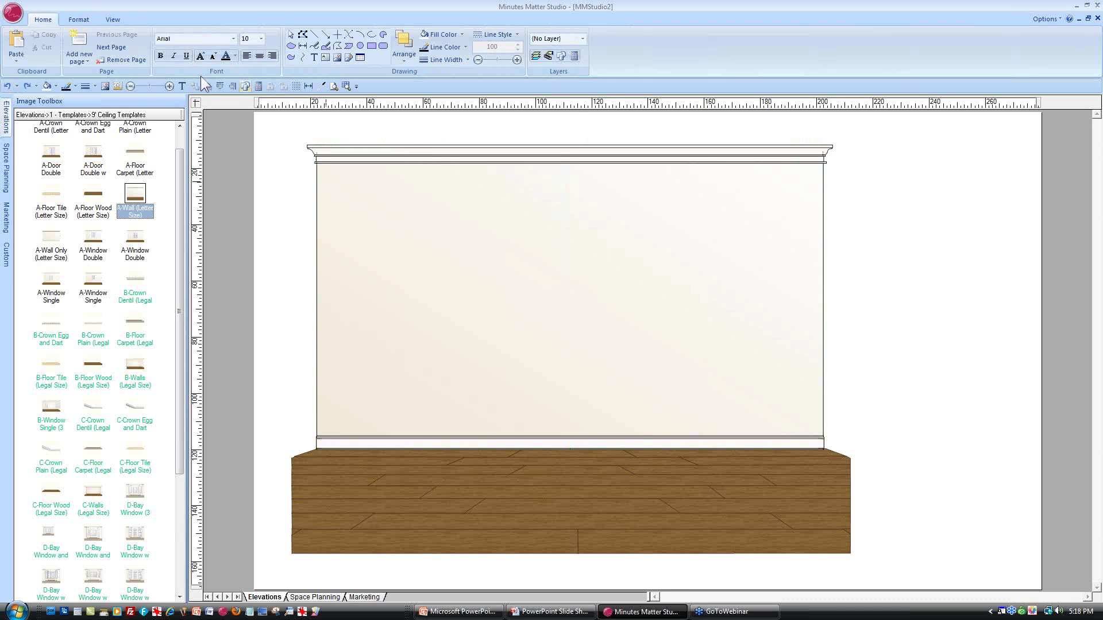
Place the DH 39x76 window from Windows with Casing and Grilles on the left part of the wall
{"action": "mouse_move", "coordinate": [5, 116]}
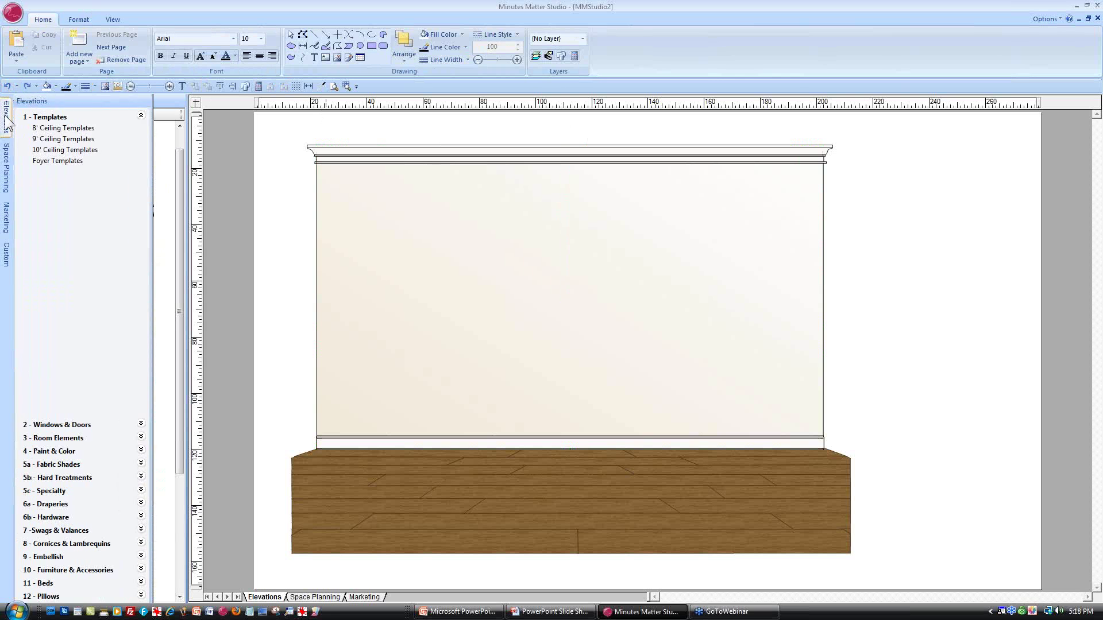
{"action": "left_click", "coordinate": [54, 426]}
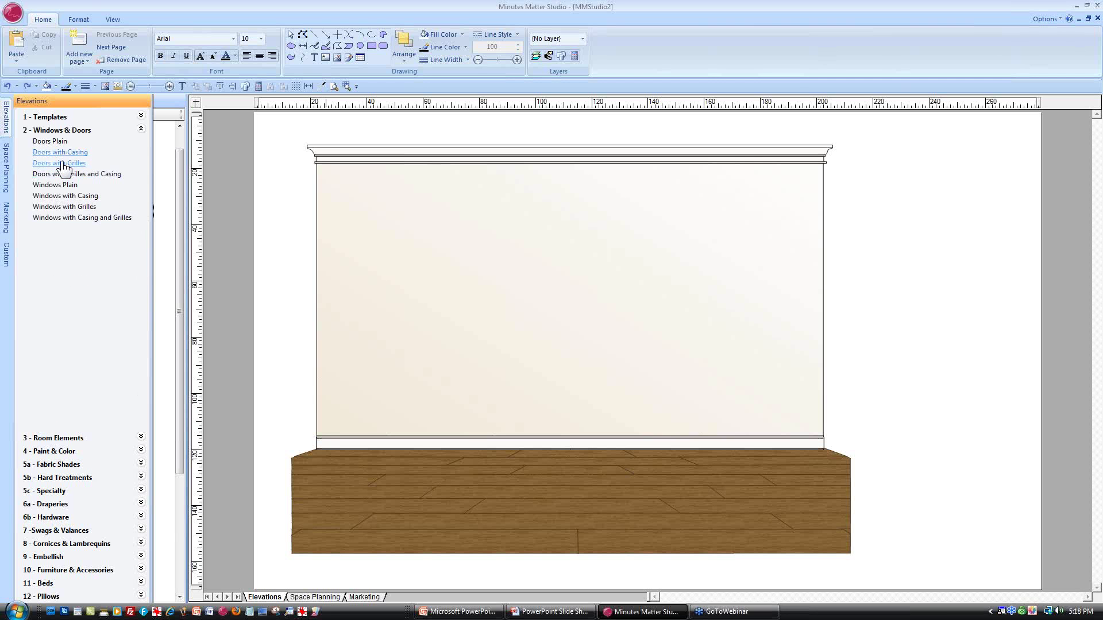
{"action": "left_click", "coordinate": [122, 218]}
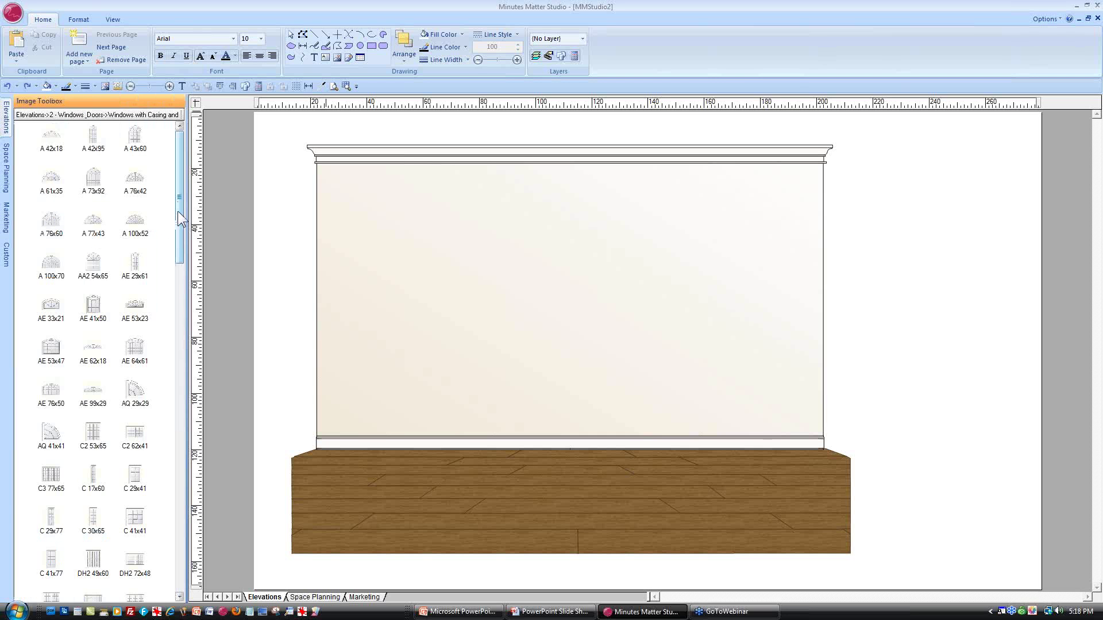
{"action": "left_click_drag", "start_coordinate": [177, 212], "coordinate": [179, 338]}
{"action": "mouse_move", "coordinate": [133, 331]}
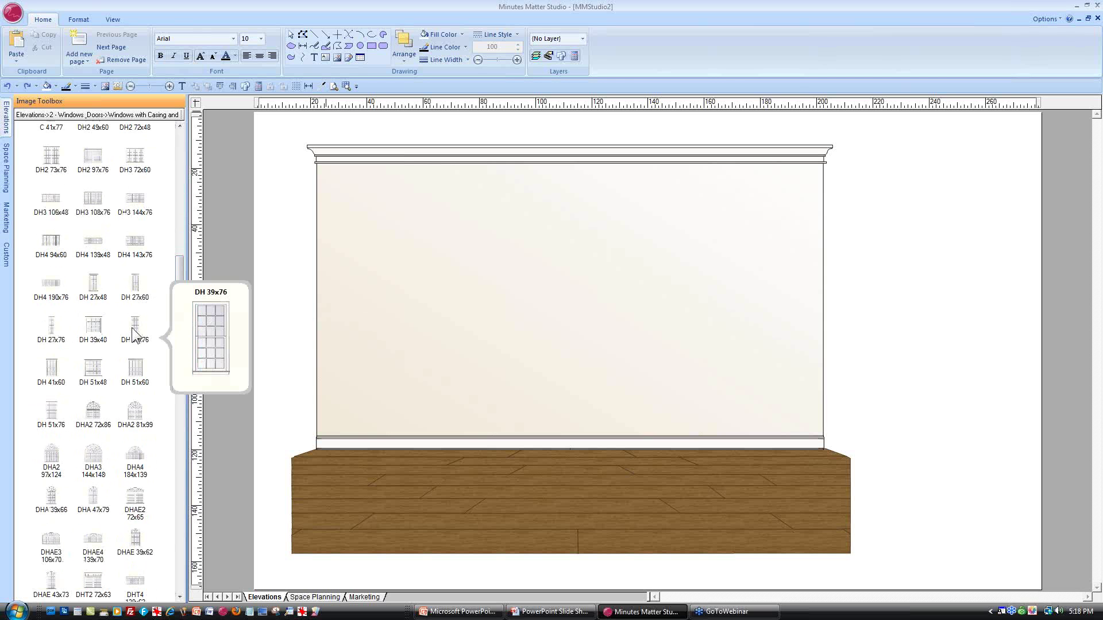
{"action": "left_click_drag", "start_coordinate": [134, 332], "coordinate": [361, 180]}
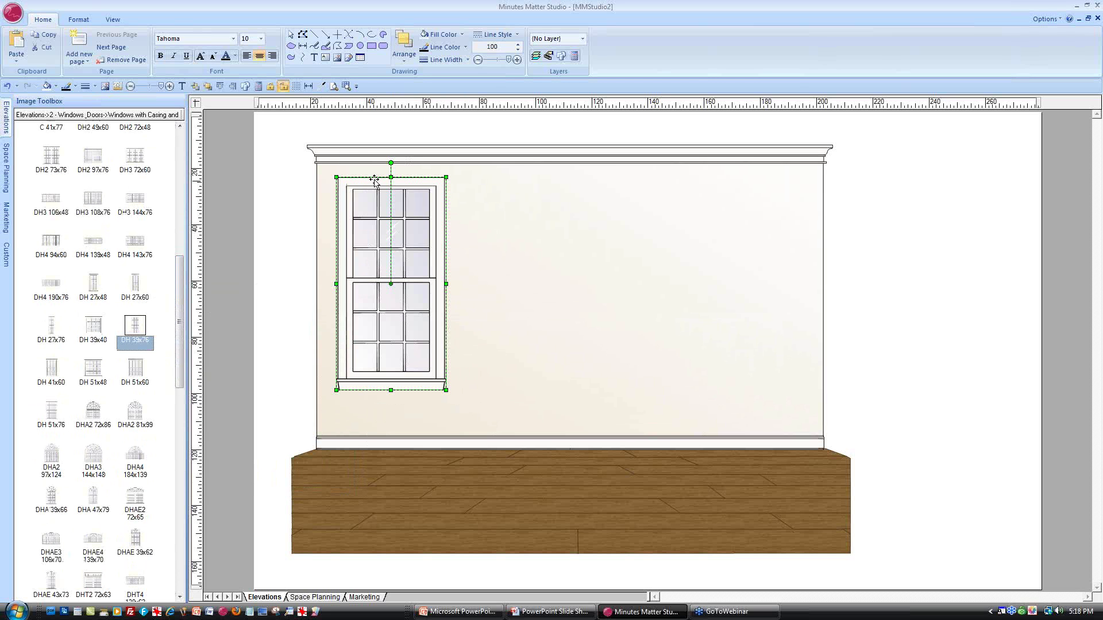
Resize the window to 60 inches high by 36 inches wide and shift it slightly right and down
{"action": "right_click", "coordinate": [373, 184]}
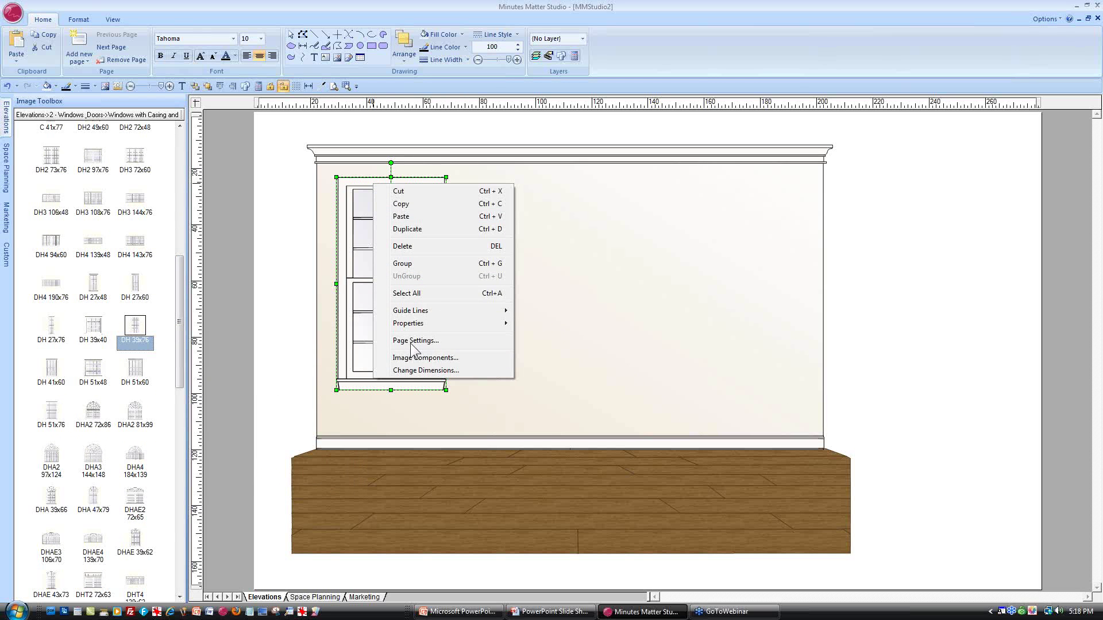
{"action": "left_click", "coordinate": [422, 372]}
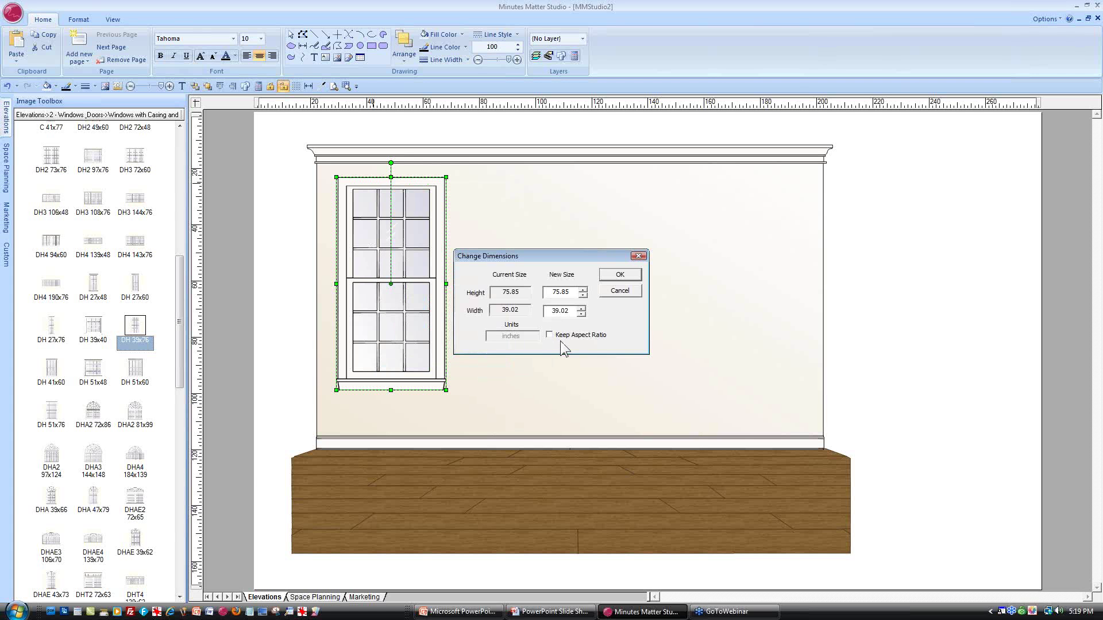
{"action": "left_click_drag", "start_coordinate": [571, 293], "coordinate": [520, 294]}
{"action": "type", "text": "60"}
{"action": "left_click_drag", "start_coordinate": [571, 310], "coordinate": [521, 305]}
{"action": "type", "text": "36"}
{"action": "left_click", "coordinate": [620, 275]}
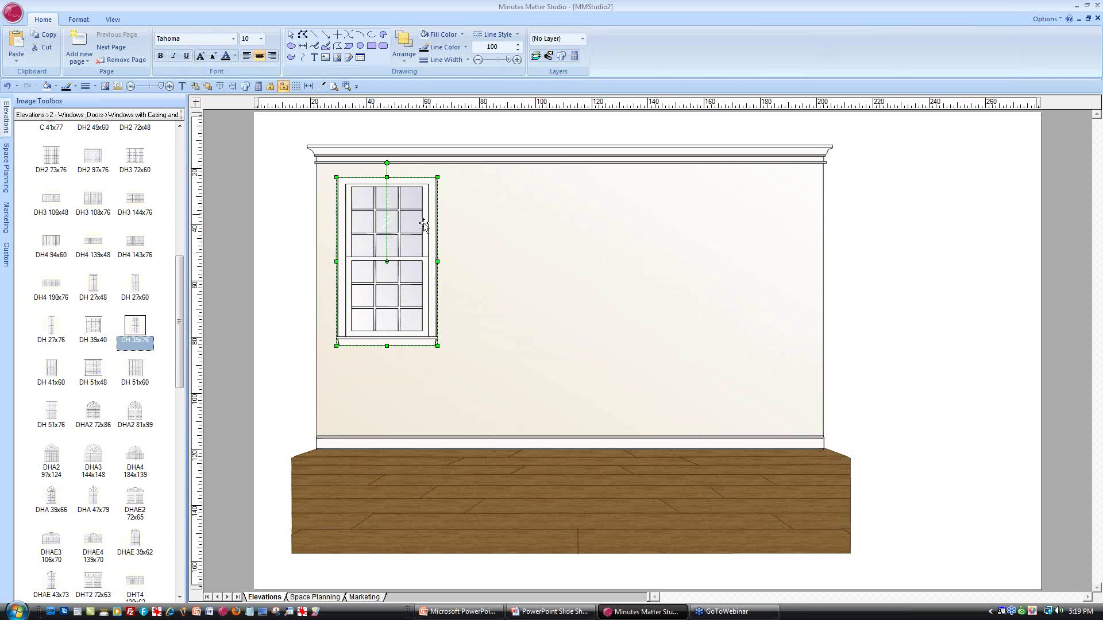
{"action": "left_click_drag", "start_coordinate": [416, 221], "coordinate": [432, 224]}
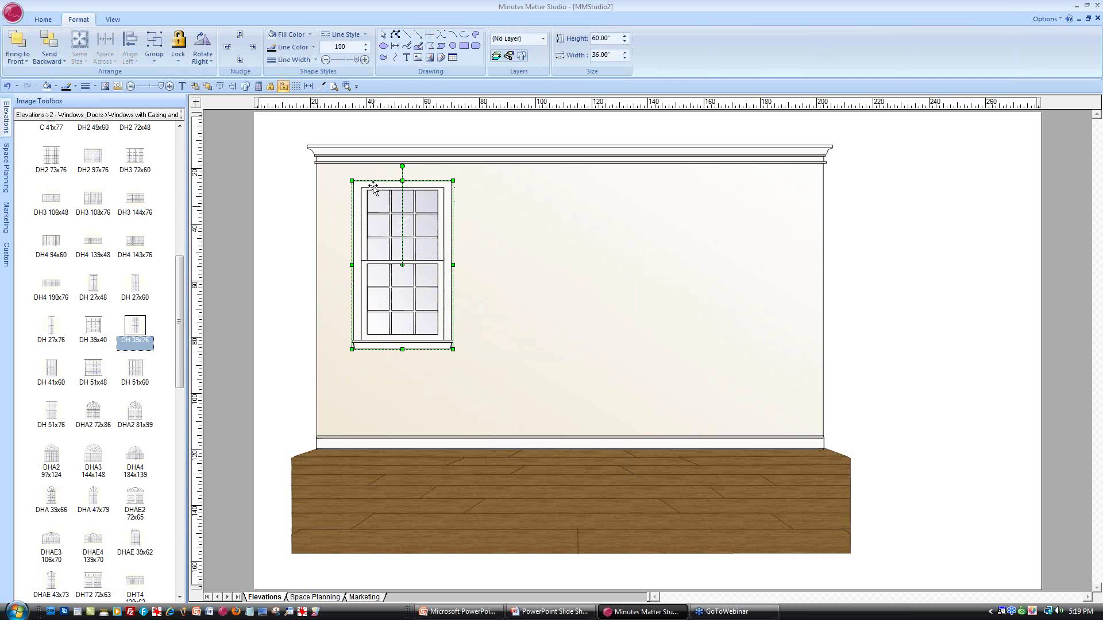
{"action": "left_click_drag", "start_coordinate": [371, 185], "coordinate": [375, 191]}
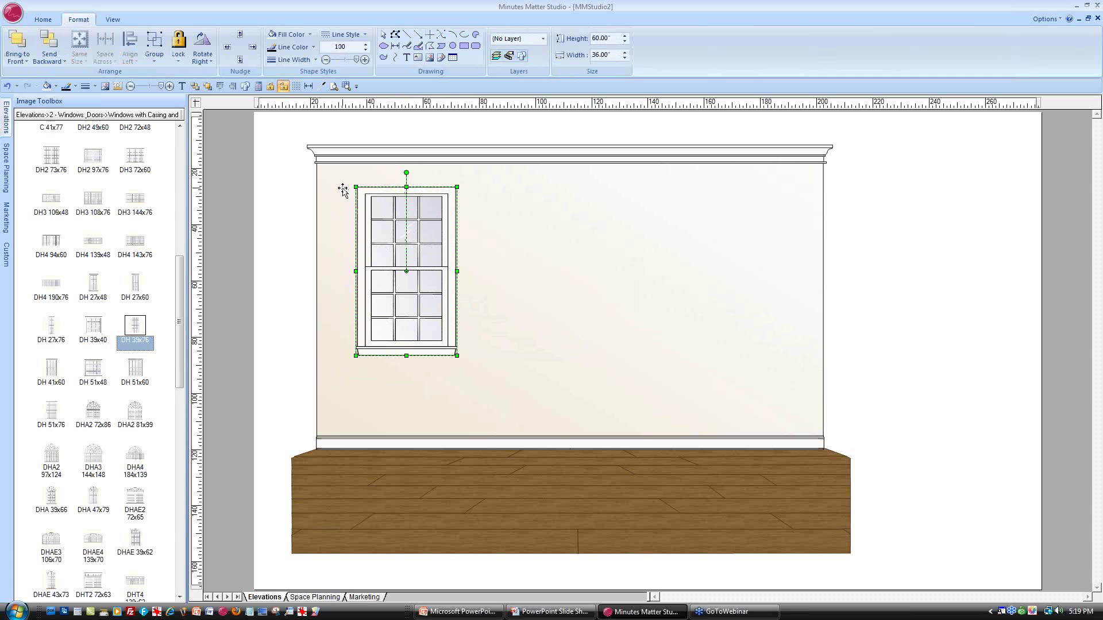
Draw a horizontal dimension line left of the wall near the crown molding and set its width to 12 inches
{"action": "left_click", "coordinate": [308, 87]}
{"action": "left_click_drag", "start_coordinate": [294, 188], "coordinate": [314, 191]}
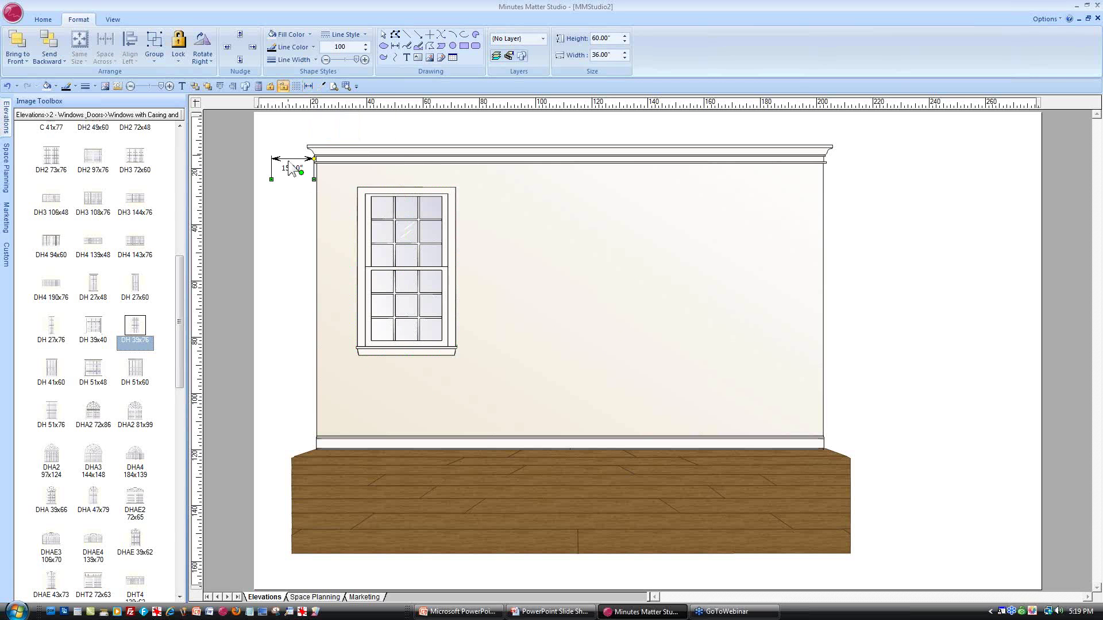
{"action": "right_click", "coordinate": [288, 159]}
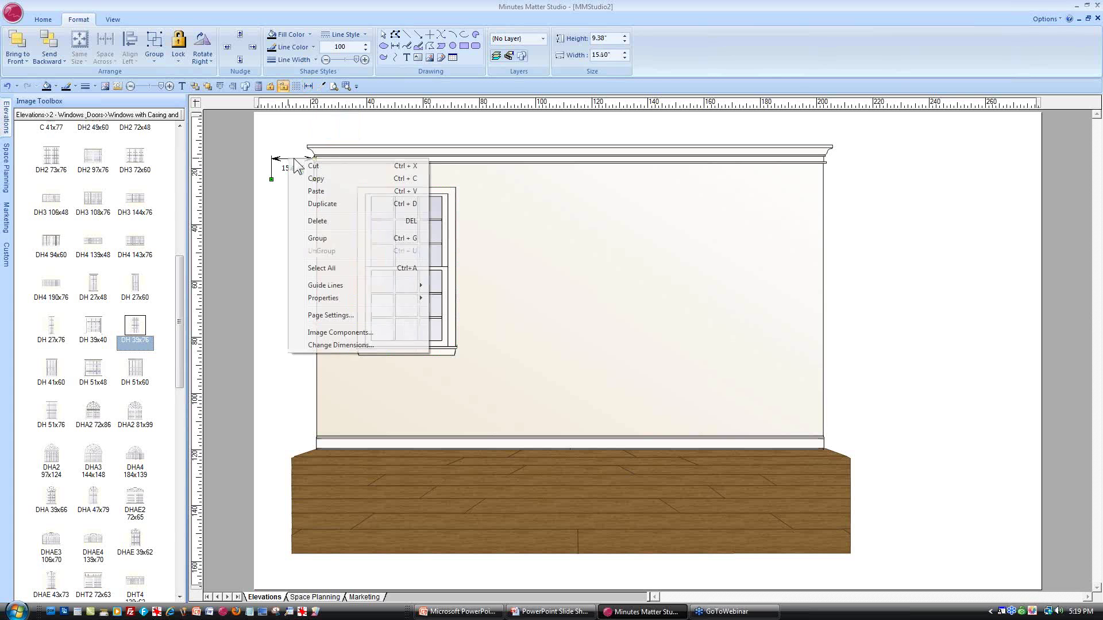
{"action": "left_click", "coordinate": [345, 346]}
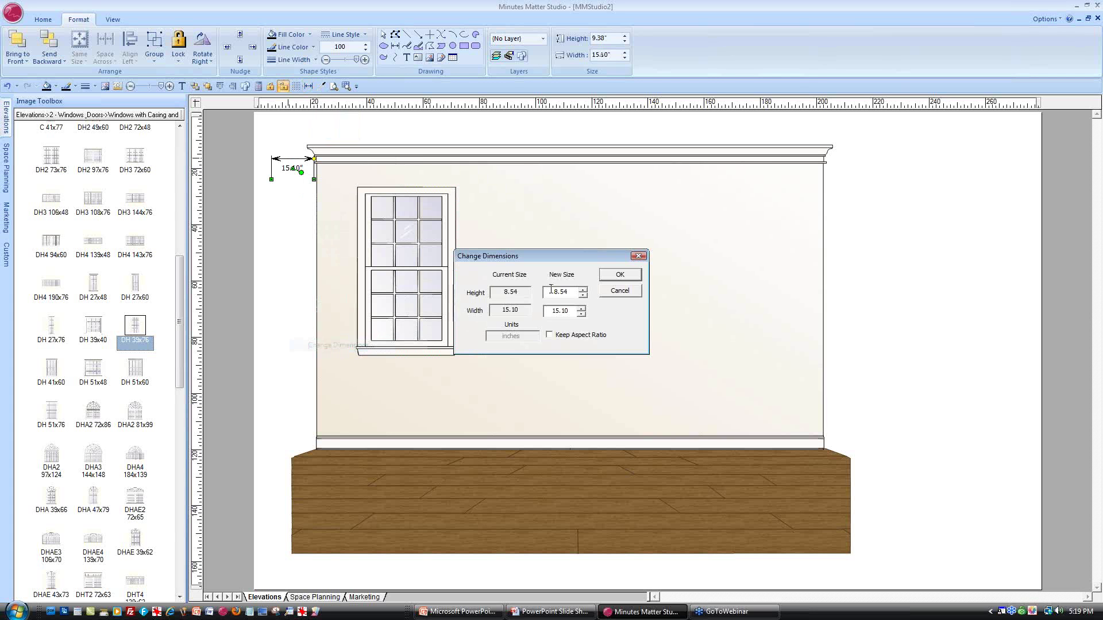
{"action": "left_click_drag", "start_coordinate": [569, 311], "coordinate": [540, 311]}
{"action": "type", "text": "120"}
{"action": "key", "text": "BackSpace"}
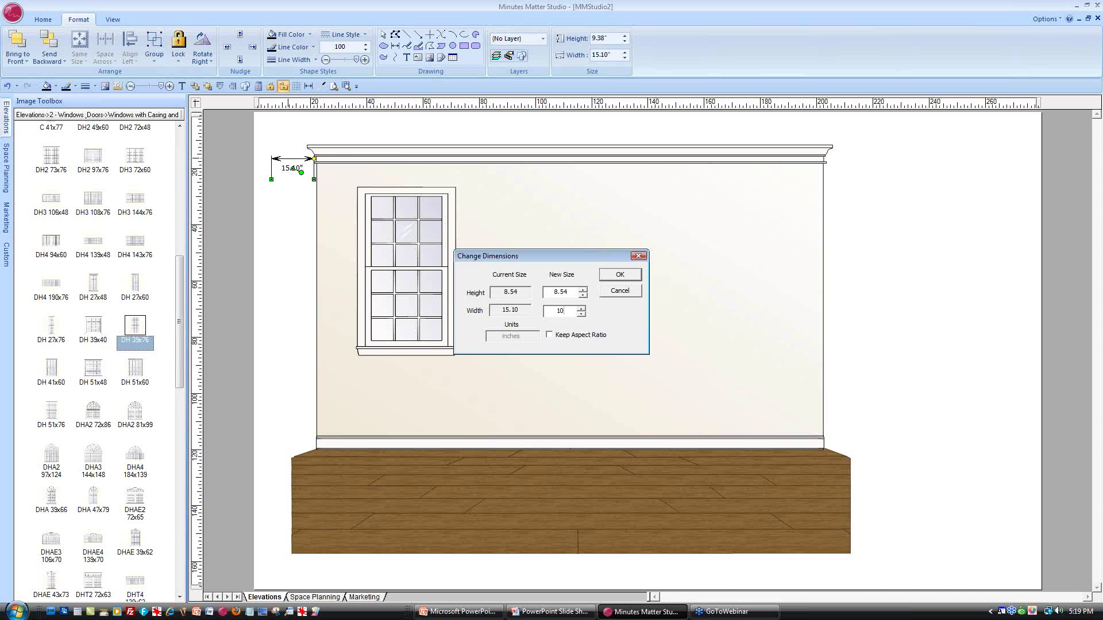
{"action": "key", "text": "BackSpace"}
{"action": "type", "text": "2"}
{"action": "left_click", "coordinate": [620, 275]}
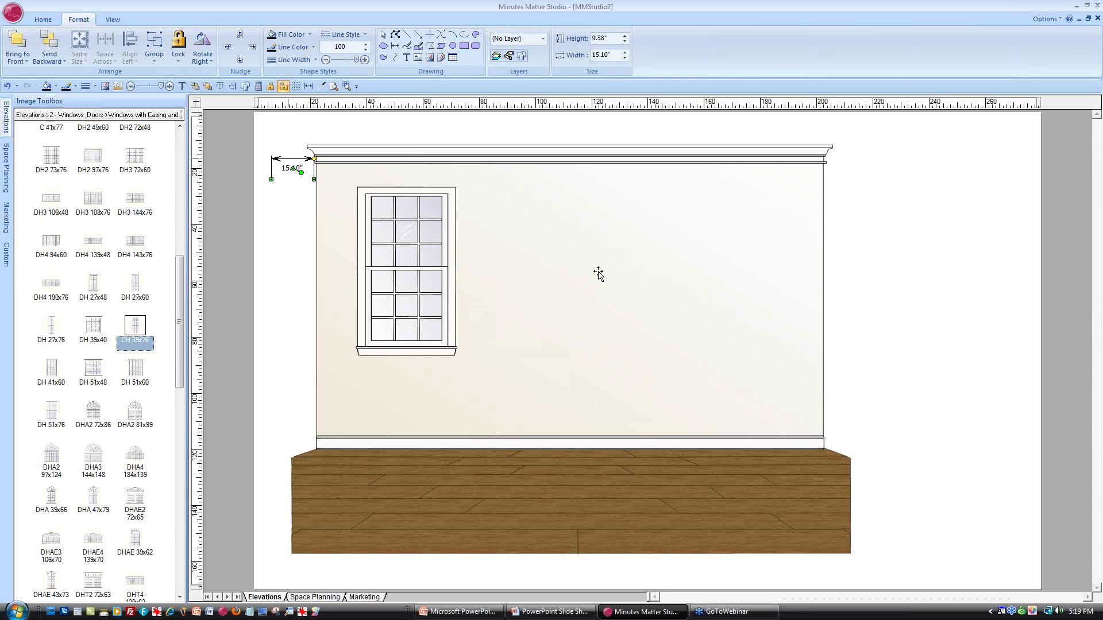
Draw a vertical dimension line down from the crown molding, right of the window, and set its height to 10 inches
{"action": "left_click", "coordinate": [308, 87]}
{"action": "left_click_drag", "start_coordinate": [464, 164], "coordinate": [463, 196]}
{"action": "right_click", "coordinate": [482, 169]}
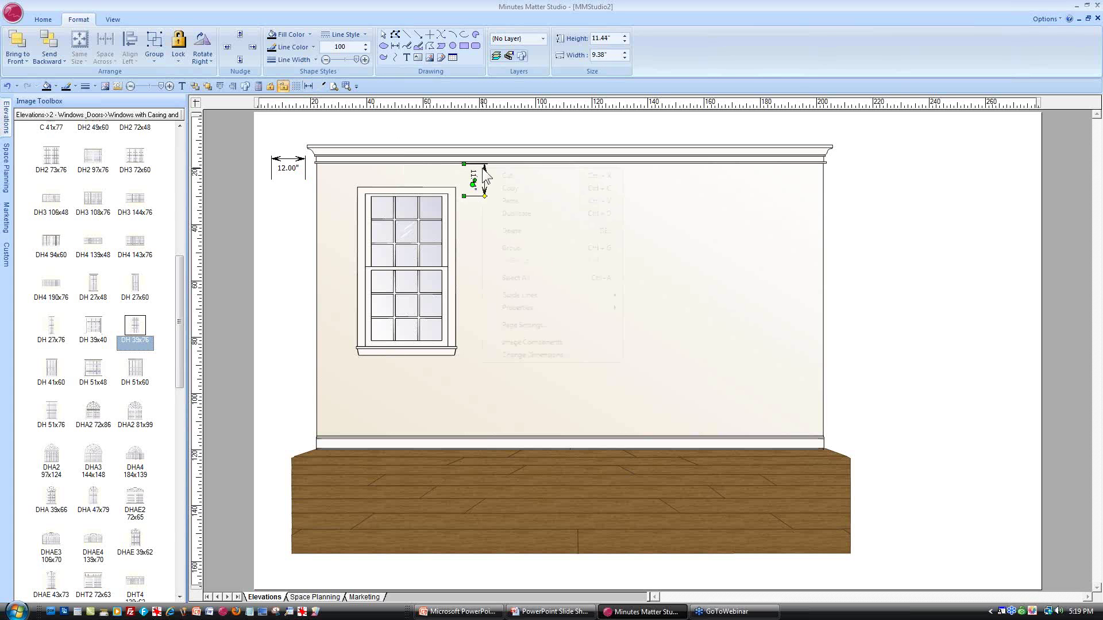
{"action": "left_click", "coordinate": [533, 355]}
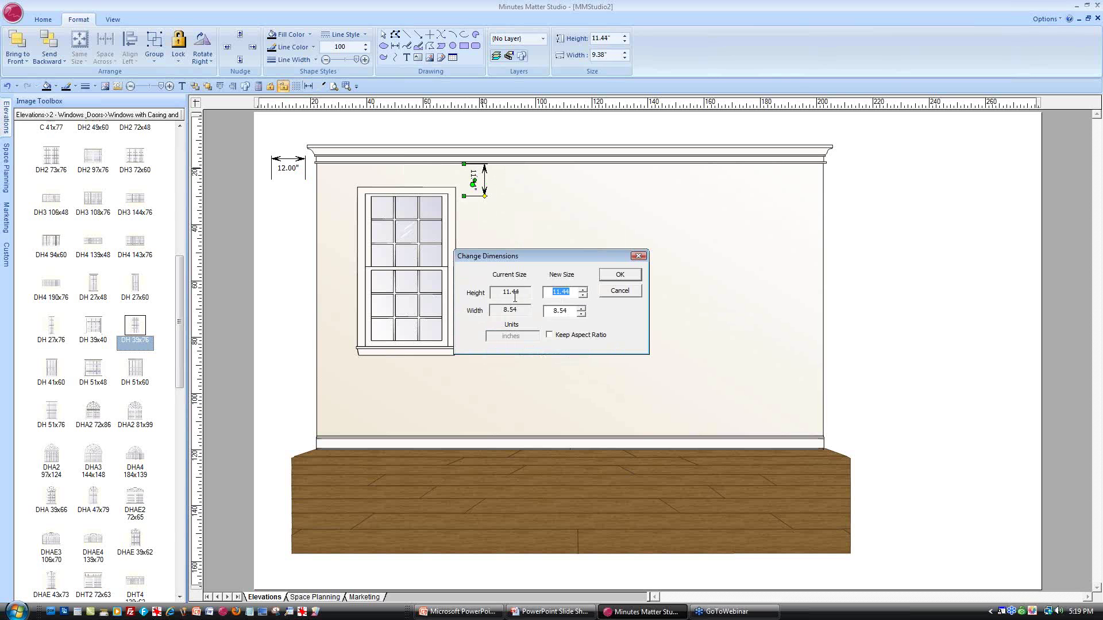
{"action": "type", "text": "10"}
{"action": "left_click", "coordinate": [604, 275]}
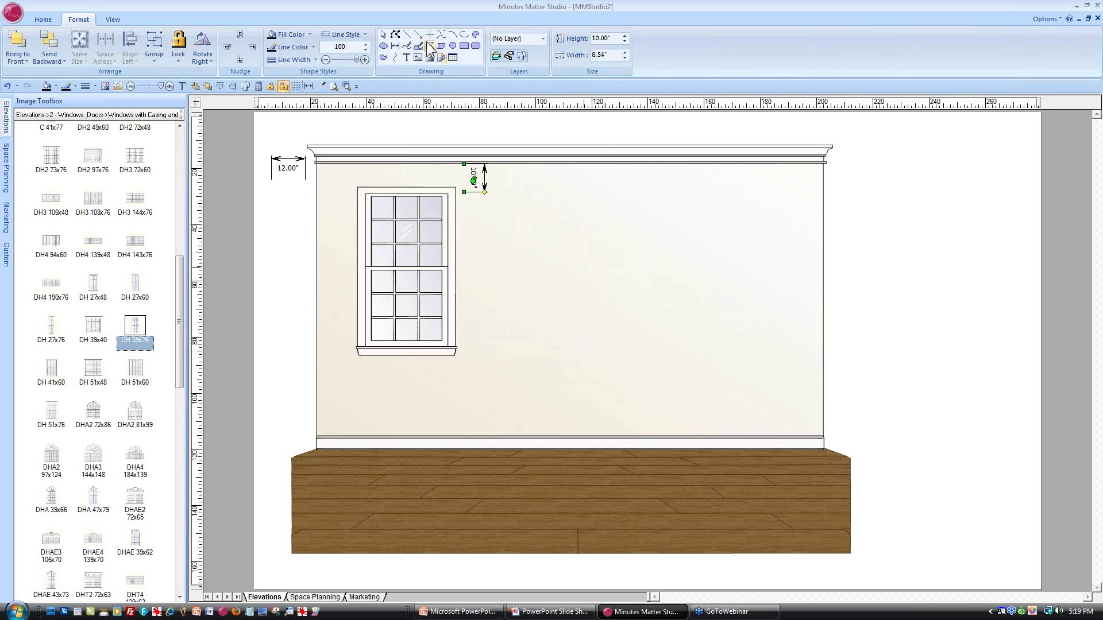
Align the 12-inch dimension with the wall's left edge and the 10-inch dimension under the crown molding, and move the window's upper-left corner to meet both
{"action": "left_click", "coordinate": [346, 85]}
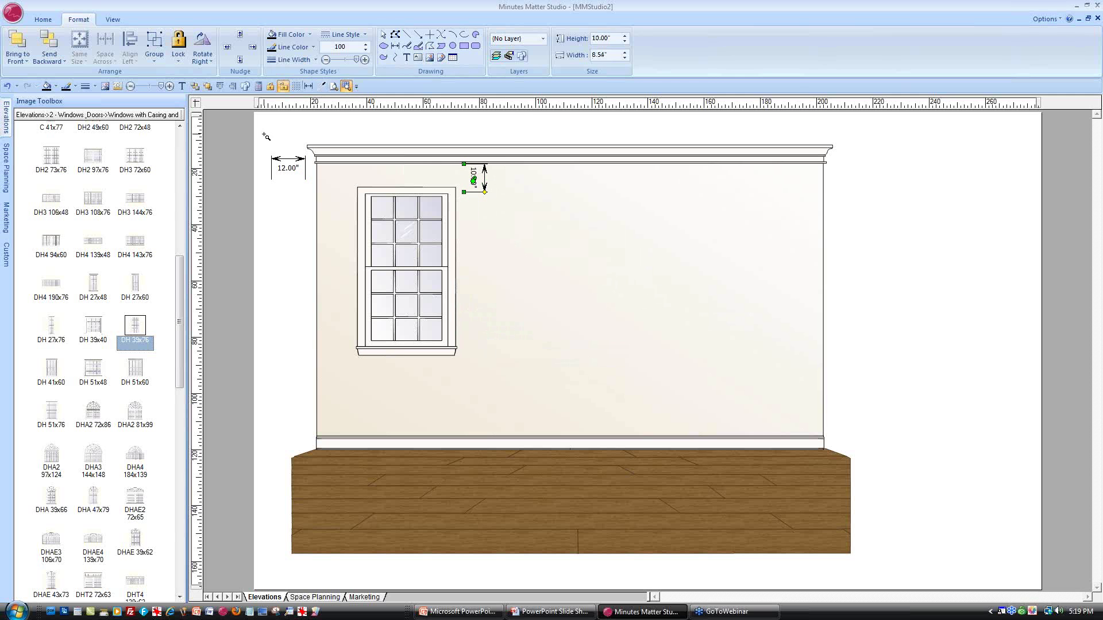
{"action": "left_click_drag", "start_coordinate": [265, 134], "coordinate": [496, 212]}
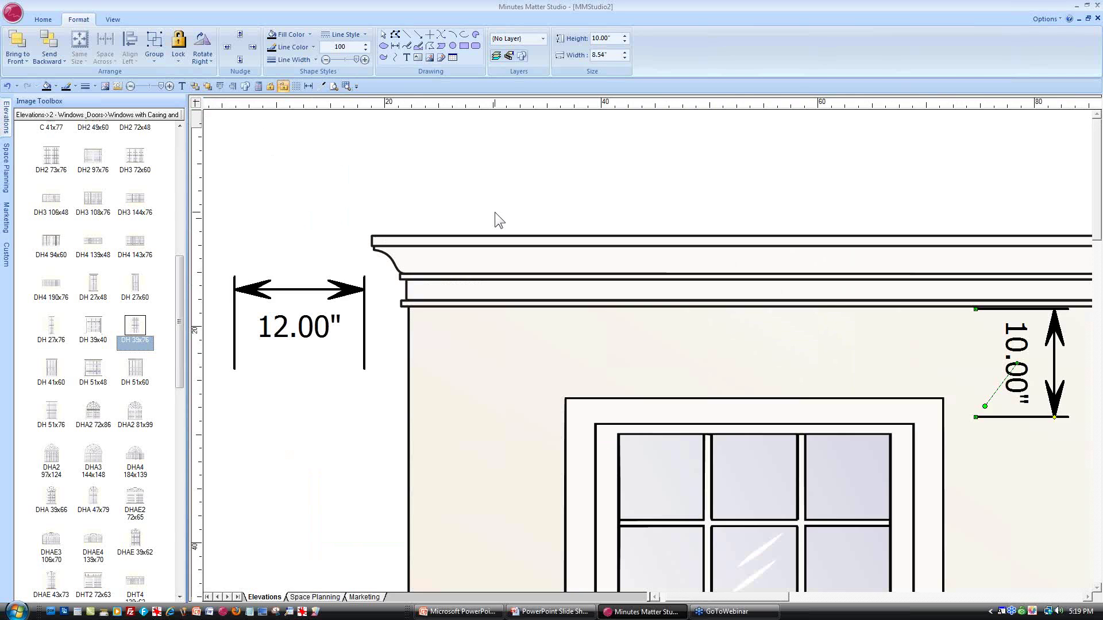
{"action": "left_click_drag", "start_coordinate": [335, 283], "coordinate": [515, 416]}
{"action": "left_click_drag", "start_coordinate": [1057, 333], "coordinate": [640, 324]}
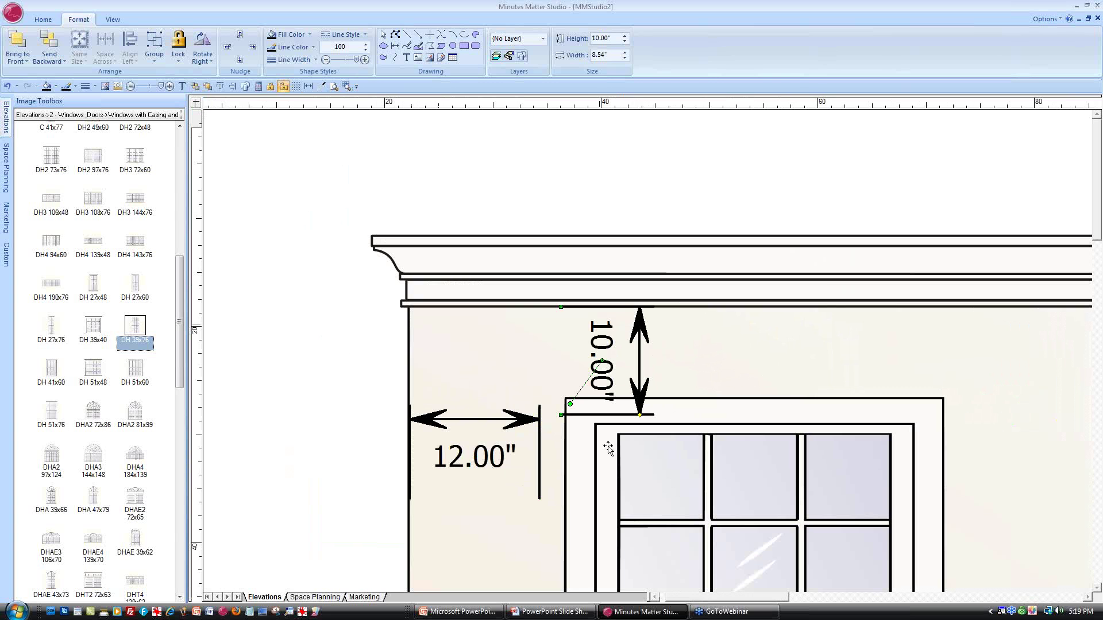
{"action": "left_click", "coordinate": [722, 456]}
{"action": "left_click_drag", "start_coordinate": [722, 458], "coordinate": [696, 470]}
Delete both the 10-inch and the 12-inch dimension lines and return to the full elevation
{"action": "left_click", "coordinate": [641, 332]}
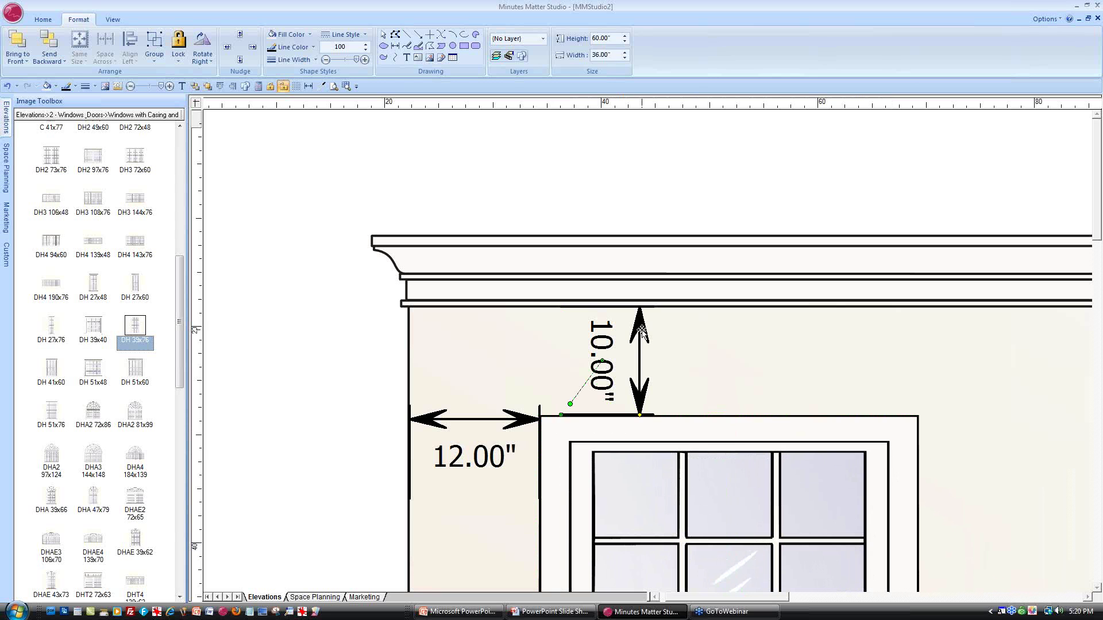
{"action": "left_click", "coordinate": [524, 420], "text": "shift"}
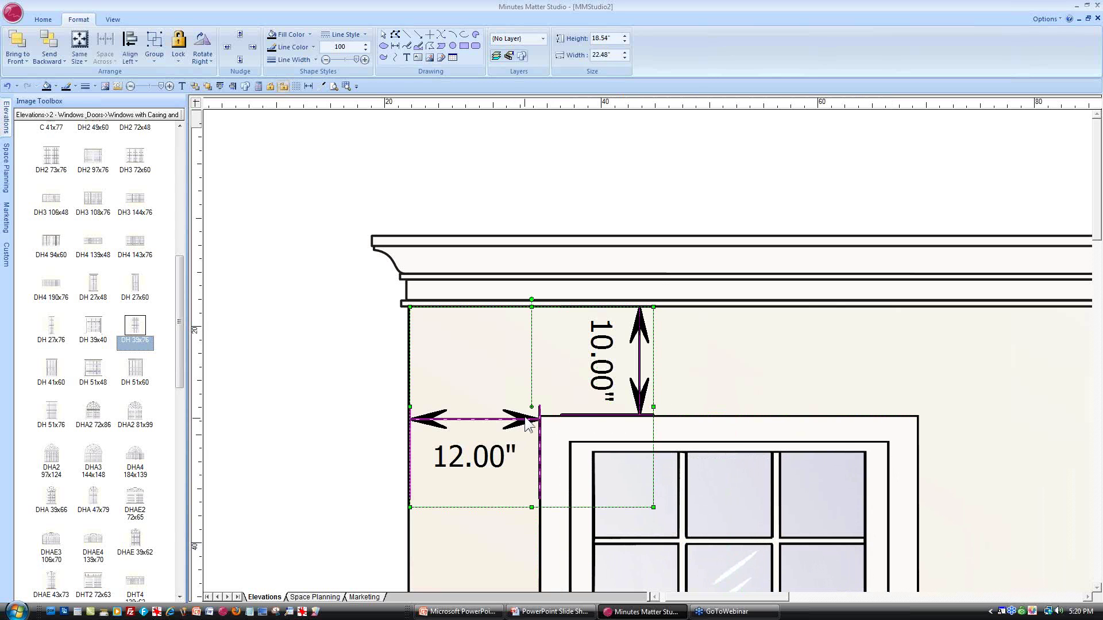
{"action": "right_click", "coordinate": [525, 418]}
{"action": "left_click", "coordinate": [565, 283]}
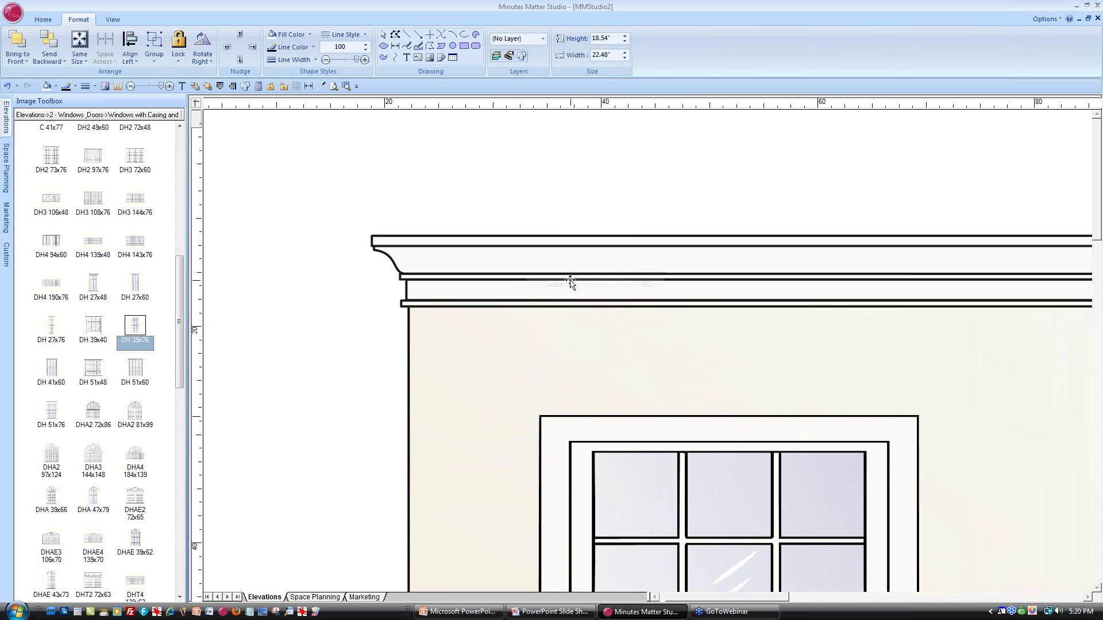
{"action": "left_click", "coordinate": [334, 87]}
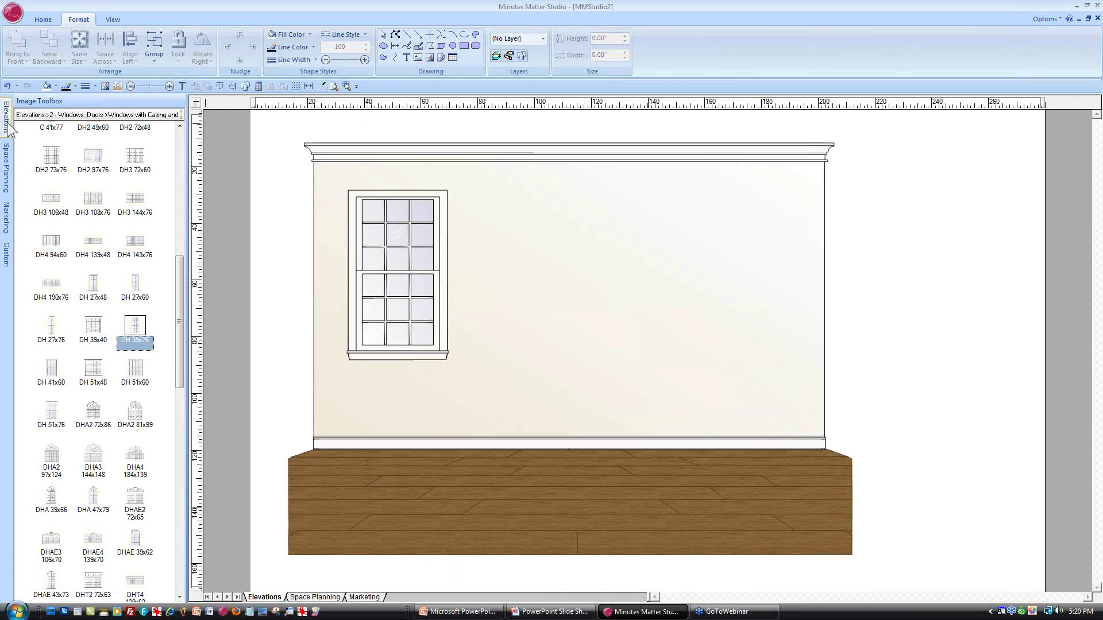
Browse the Cream and Carmel paint colors, and place the Butter and Rye color card beside the wall's right edge
{"action": "left_click", "coordinate": [7, 126]}
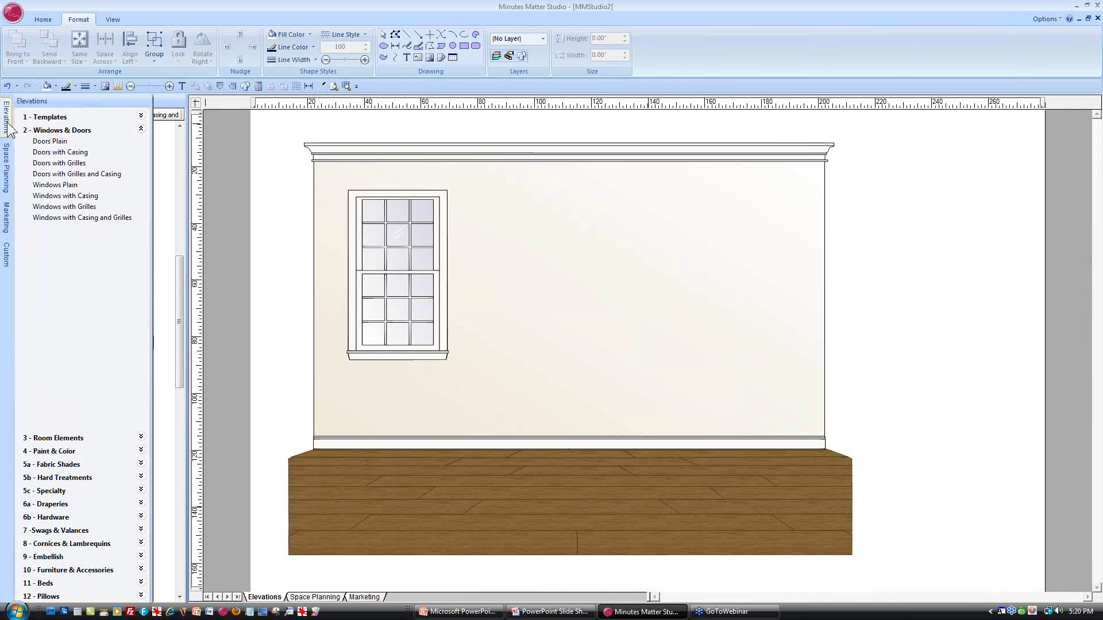
{"action": "left_click", "coordinate": [51, 453]}
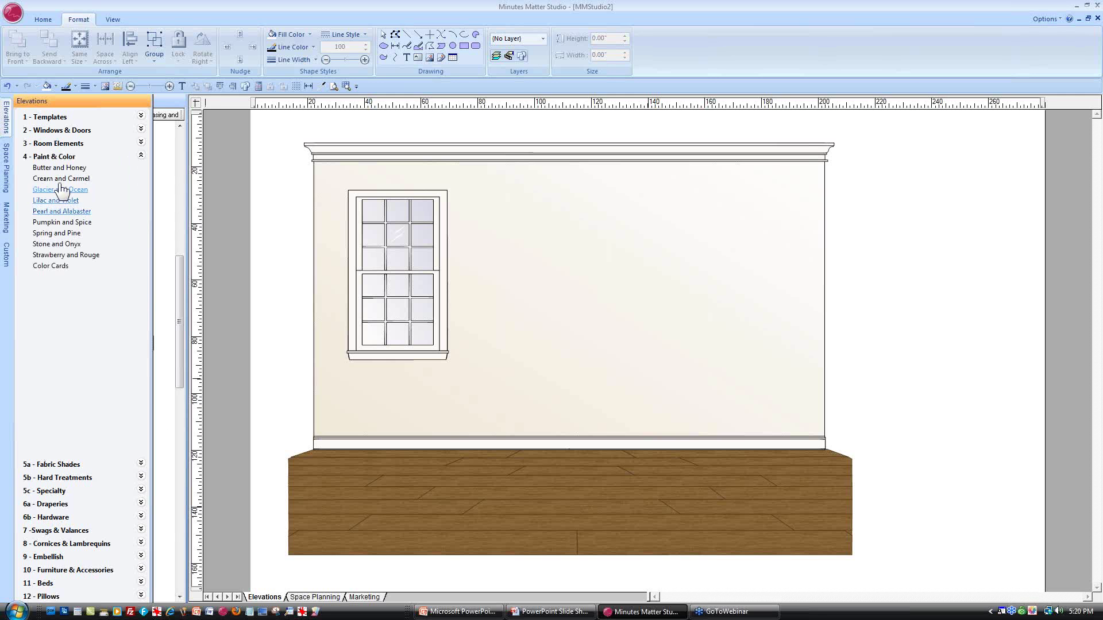
{"action": "left_click", "coordinate": [61, 178]}
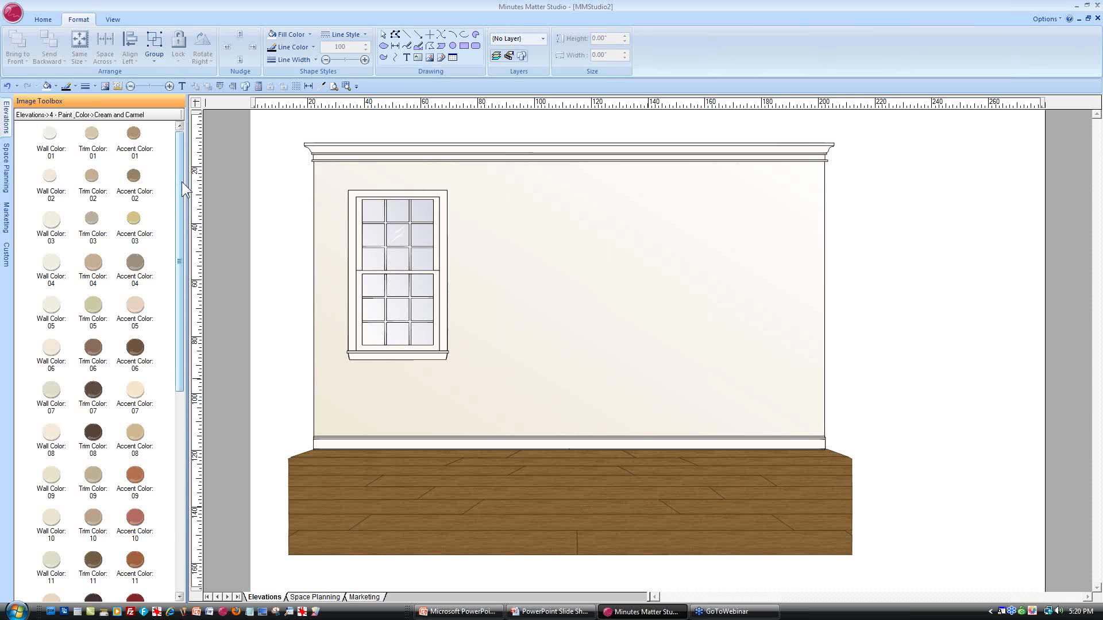
{"action": "left_click_drag", "start_coordinate": [181, 181], "coordinate": [179, 281]}
{"action": "left_click", "coordinate": [7, 118]}
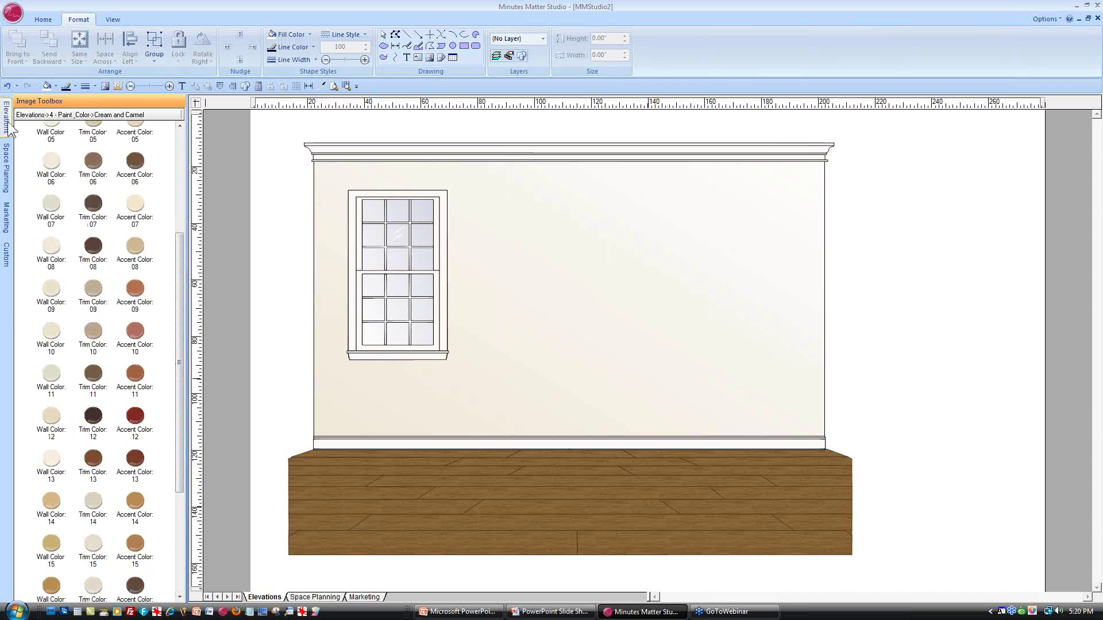
{"action": "left_click", "coordinate": [53, 267]}
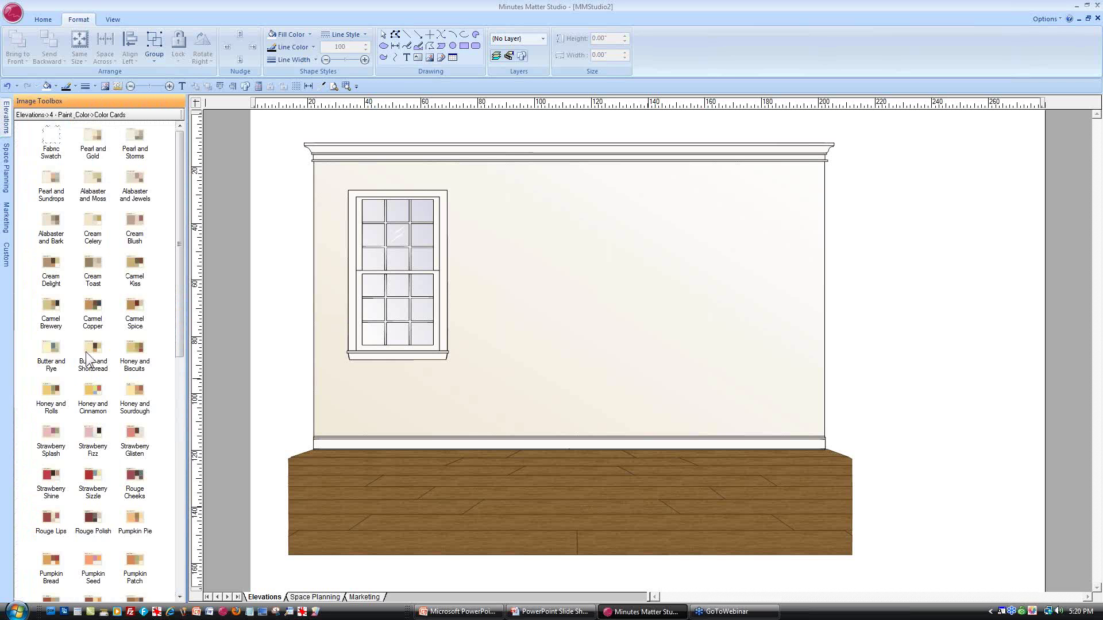
{"action": "mouse_move", "coordinate": [50, 390]}
{"action": "left_click_drag", "start_coordinate": [50, 347], "coordinate": [851, 242]}
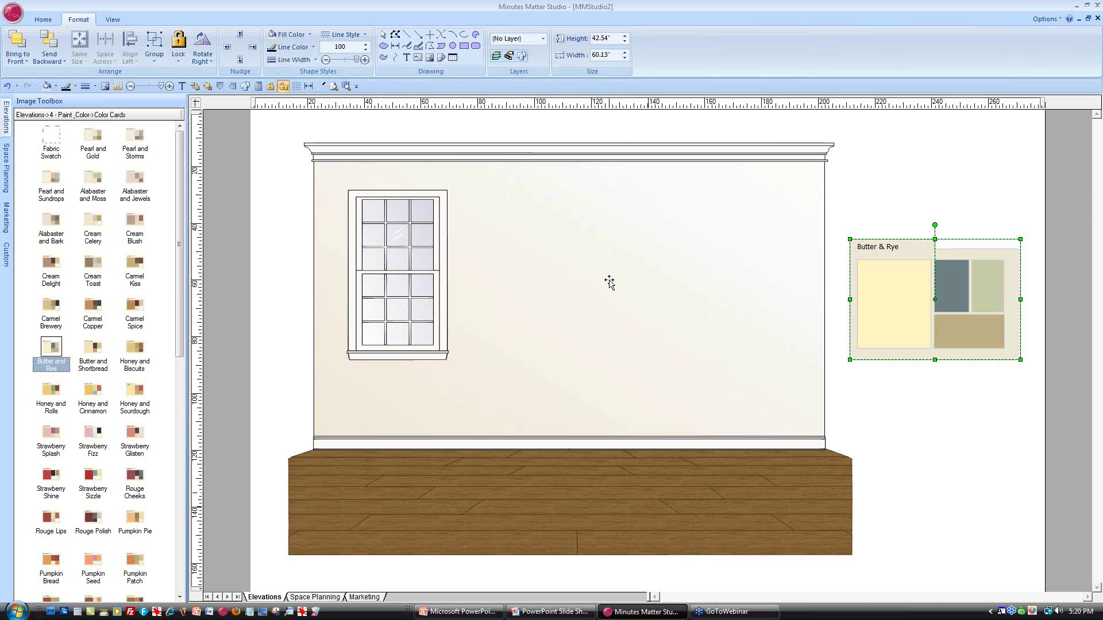
Fill only the wall surface of the room template with the large pale yellow swatch sampled from the Butter & Rye card
{"action": "left_click", "coordinate": [561, 248]}
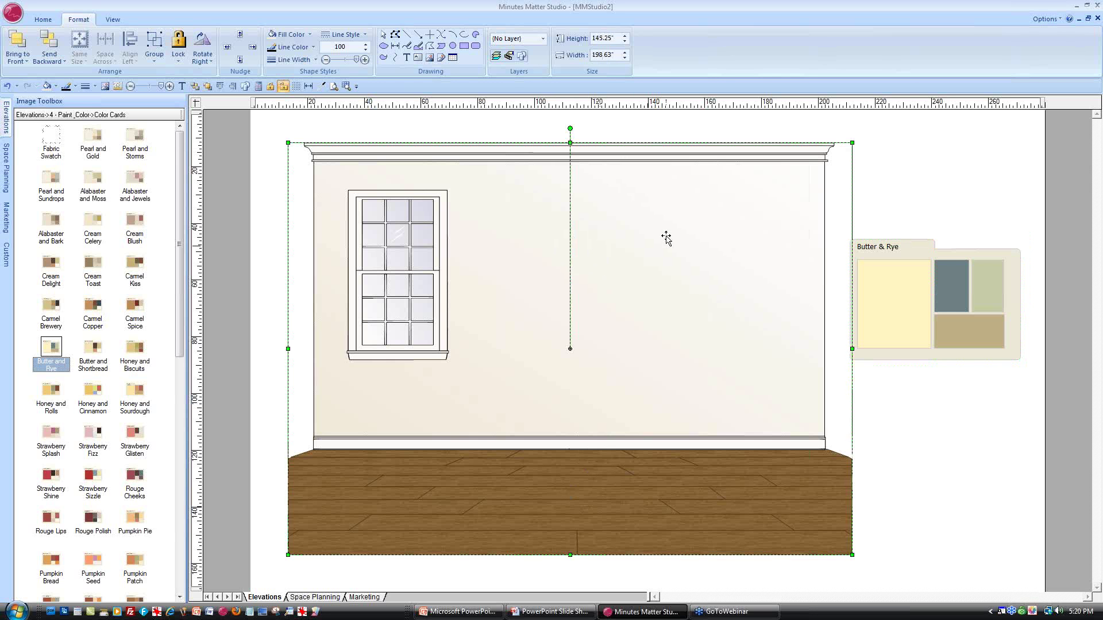
{"action": "left_click", "coordinate": [614, 278]}
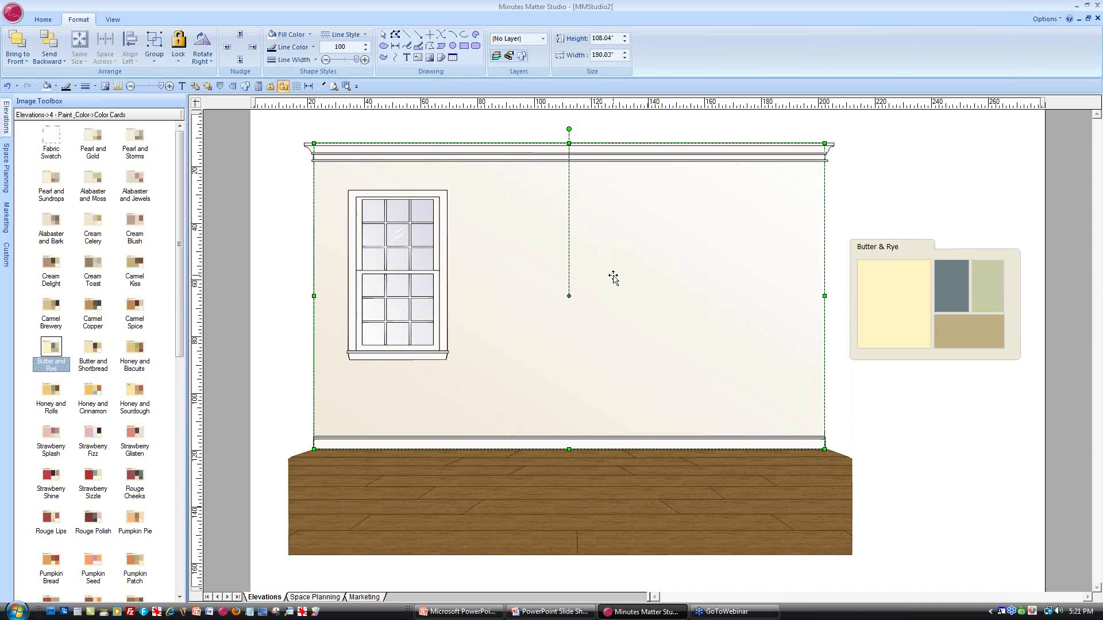
{"action": "left_click", "coordinate": [323, 89]}
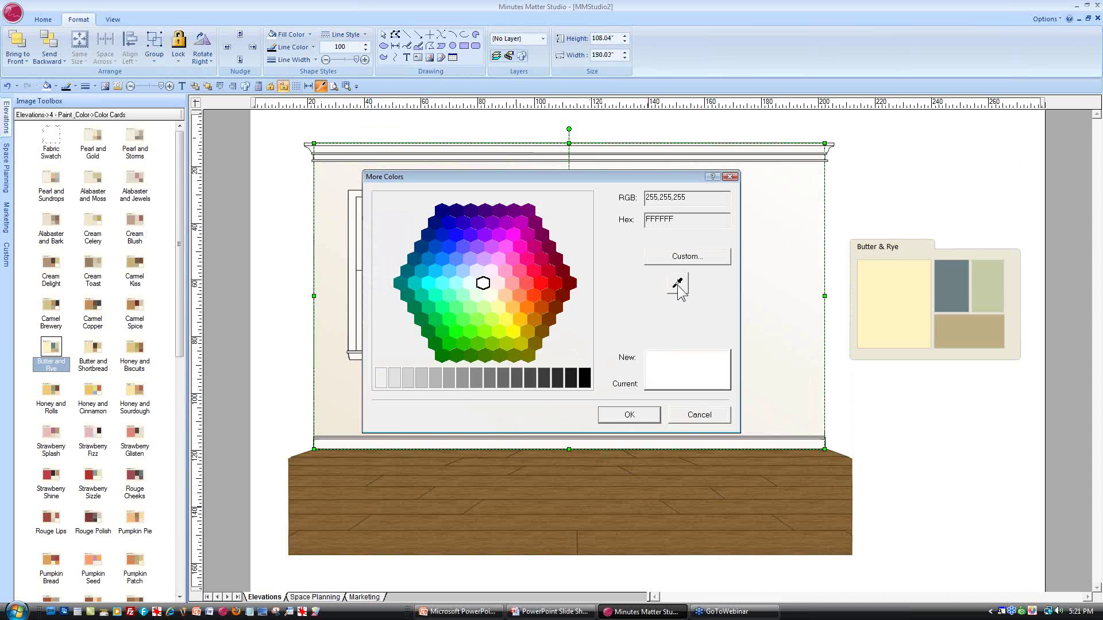
{"action": "left_click", "coordinate": [678, 289]}
{"action": "left_click", "coordinate": [907, 305]}
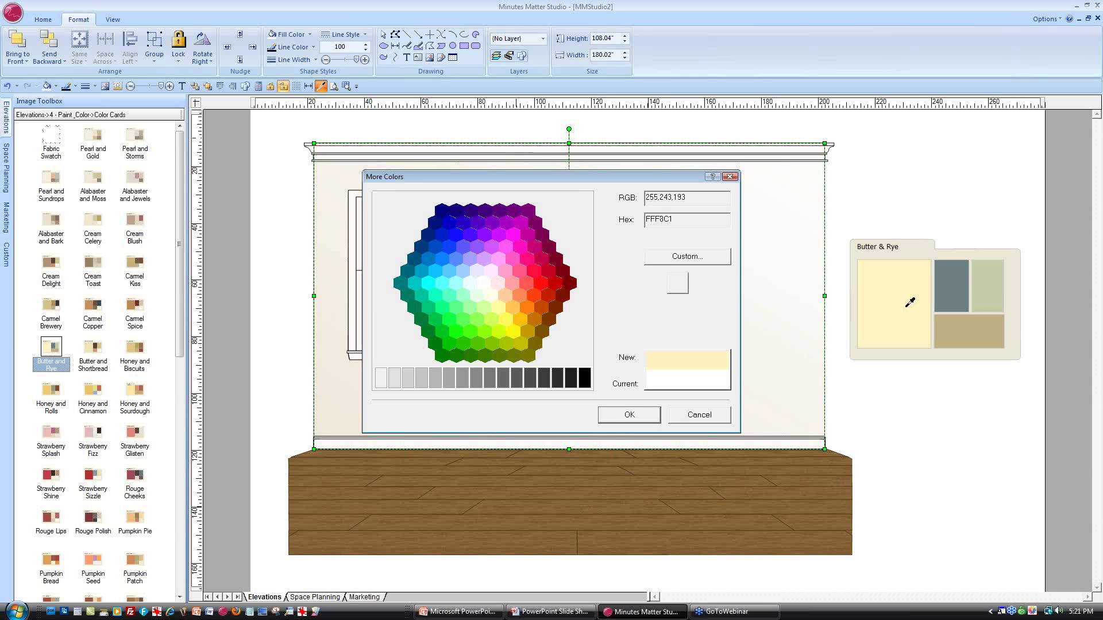
{"action": "left_click", "coordinate": [629, 415]}
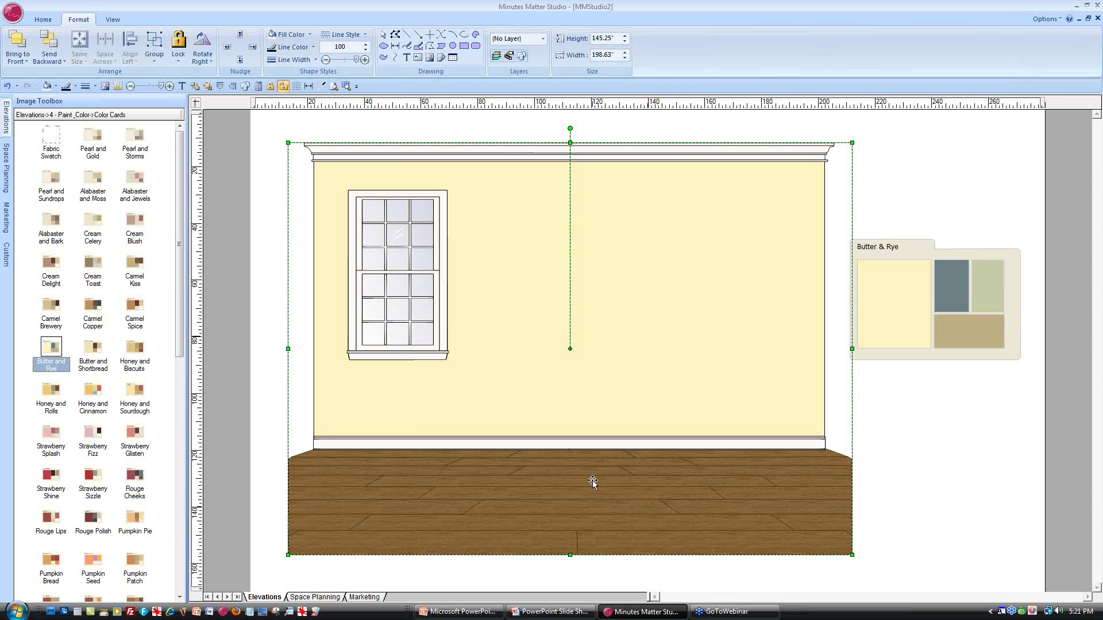
Open the Virtual Fan Deck and try to arrange its window side by side with the drawing
{"action": "left_click", "coordinate": [315, 613]}
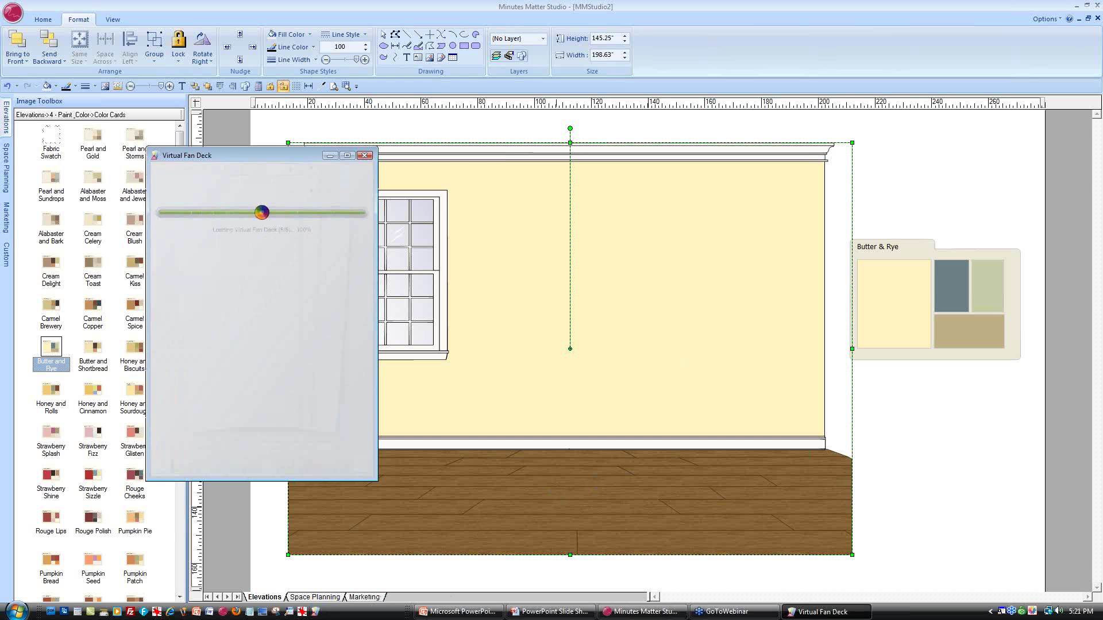
{"action": "right_click", "coordinate": [355, 616]}
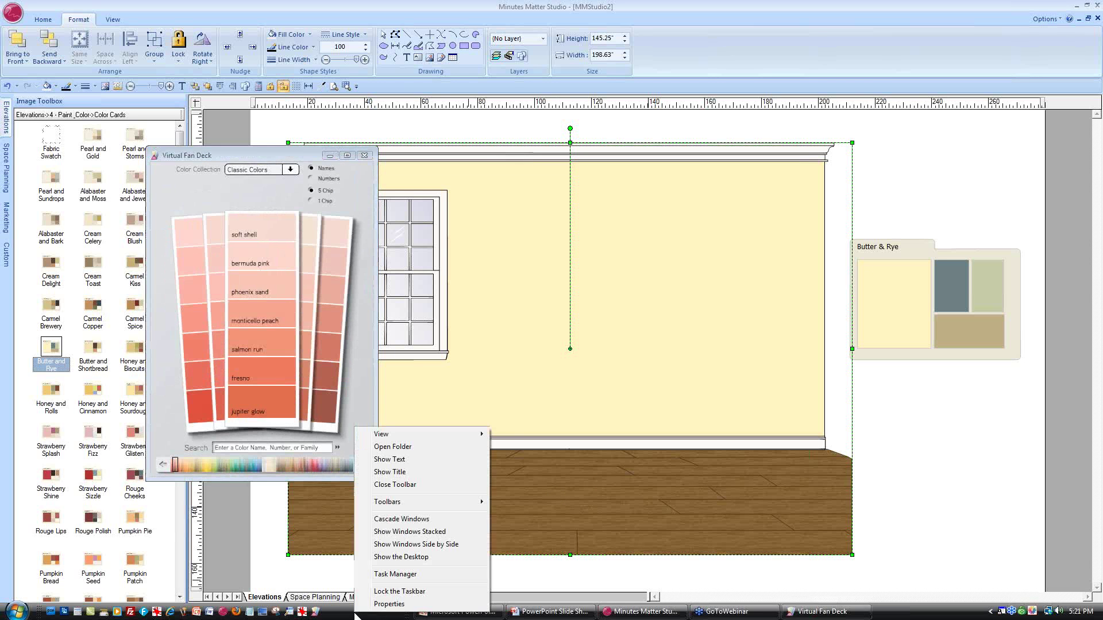
{"action": "left_click", "coordinate": [441, 544]}
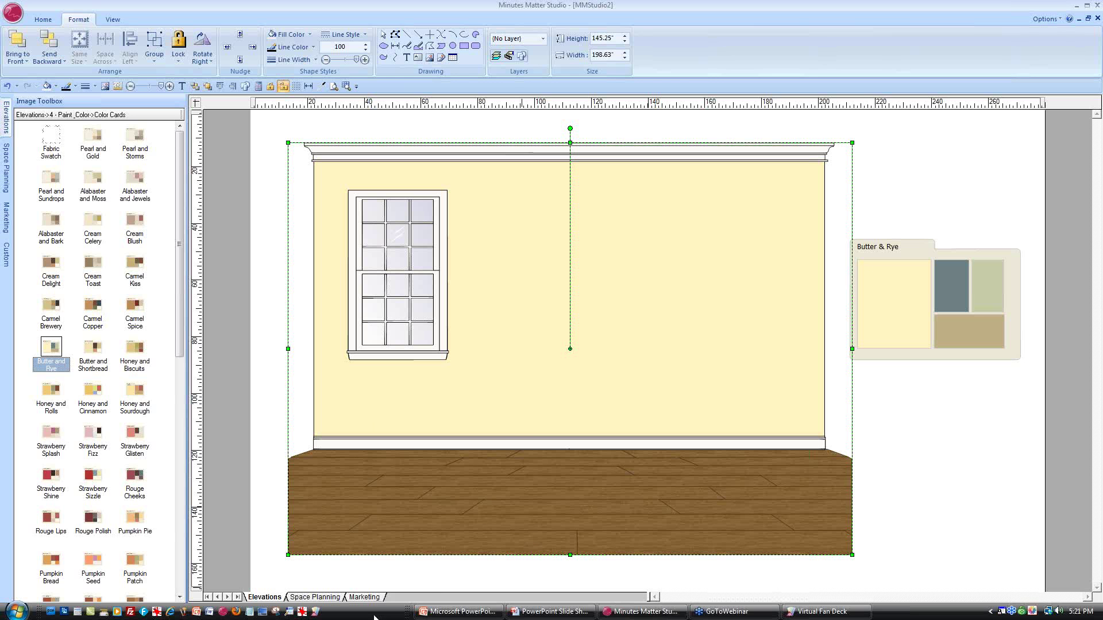
{"action": "right_click", "coordinate": [375, 615]}
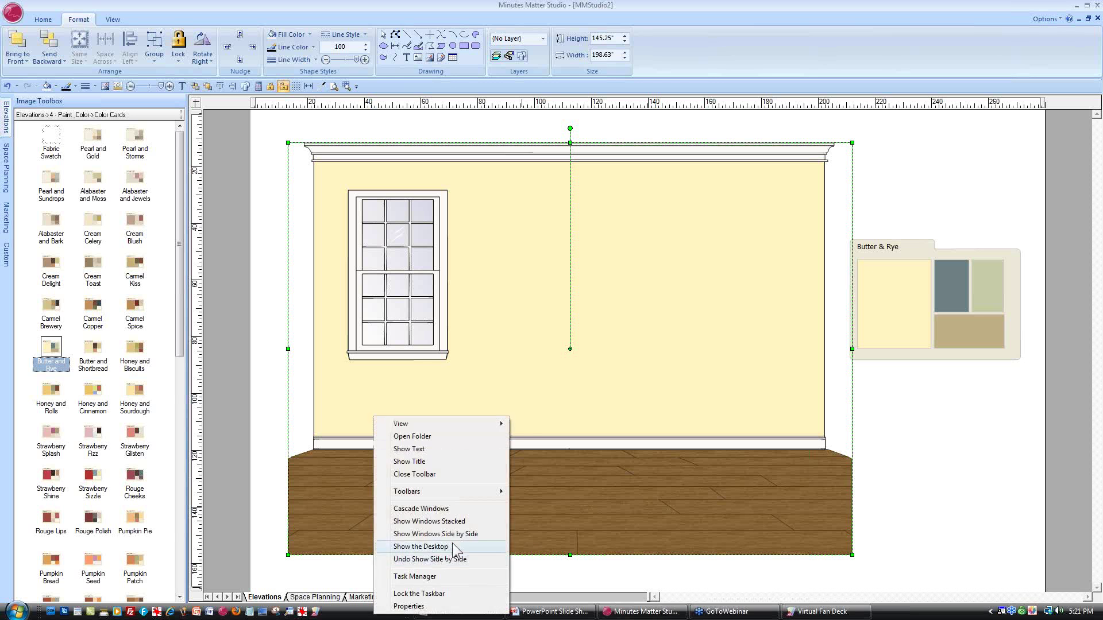
{"action": "left_click", "coordinate": [471, 534]}
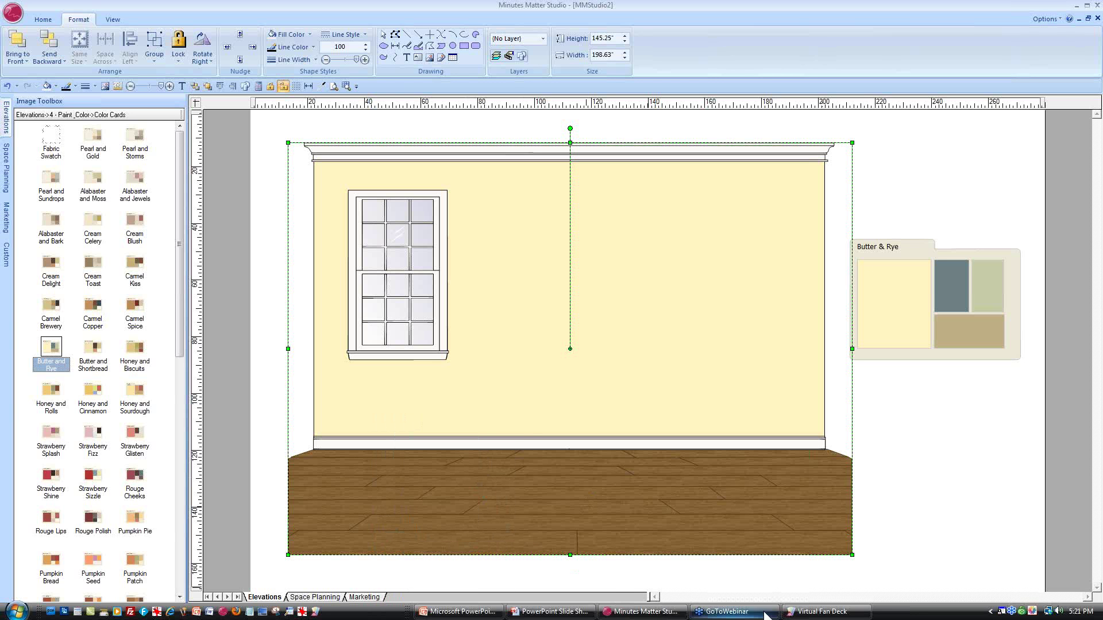
Bring up the Virtual Fan Deck, shrink its window and move it over the image toolbox, clear of most of the wall
{"action": "left_click", "coordinate": [815, 613]}
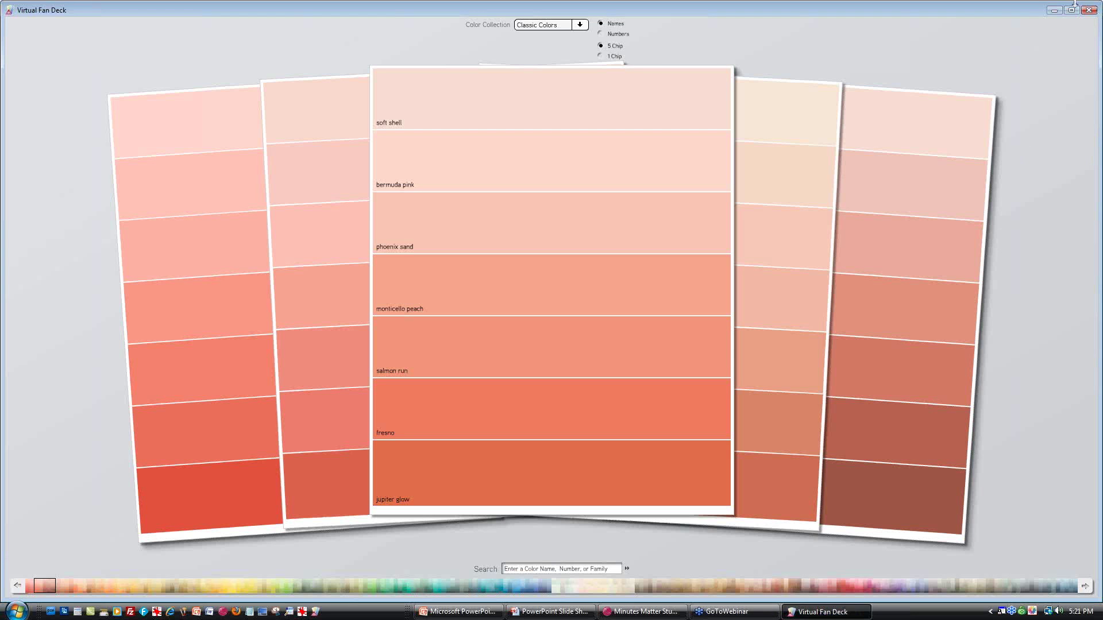
{"action": "left_click", "coordinate": [1072, 10]}
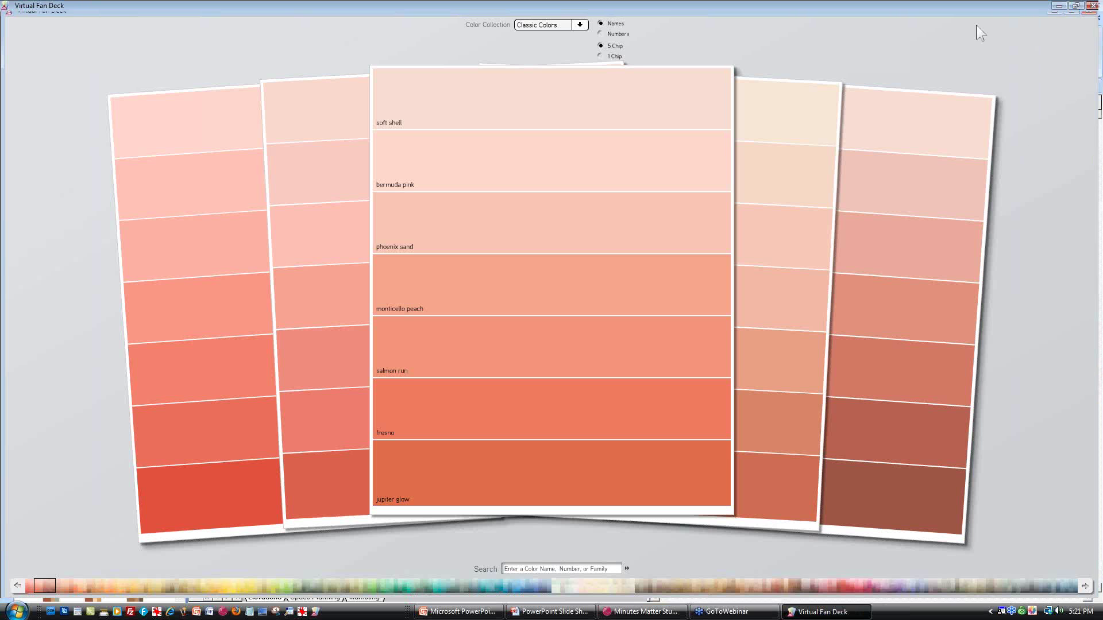
{"action": "left_click", "coordinate": [1077, 5]}
{"action": "left_click_drag", "start_coordinate": [848, 2], "coordinate": [838, 47]}
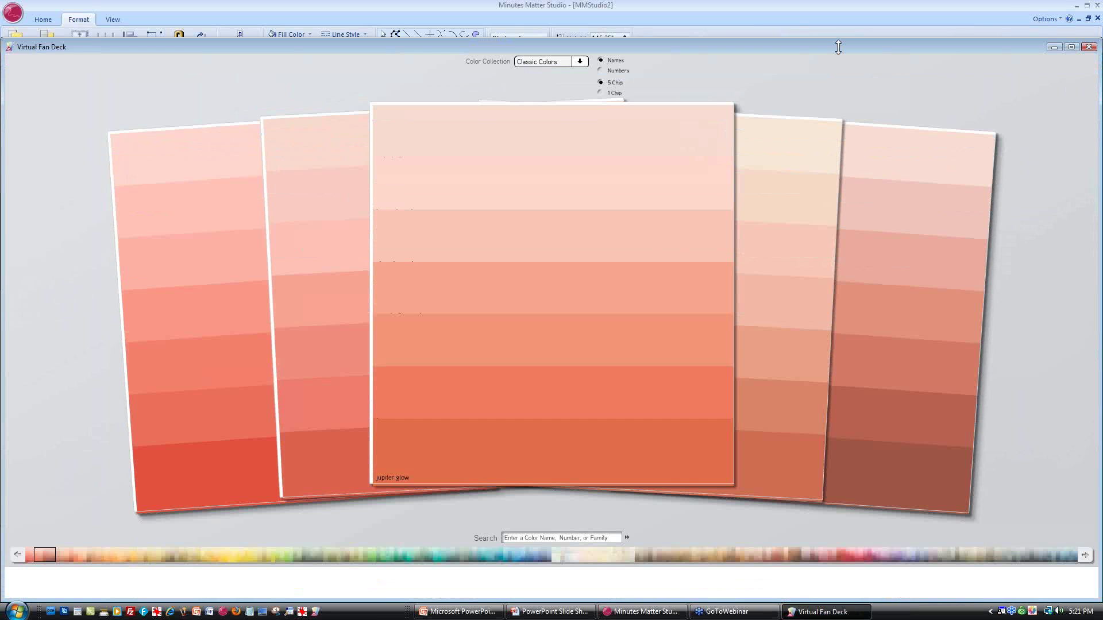
{"action": "mouse_move", "coordinate": [195, 47]}
{"action": "left_mouse_down"}
{"action": "mouse_move", "coordinate": [262, 55]}
{"action": "mouse_move", "coordinate": [413, 266]}
{"action": "left_mouse_up"}
{"action": "left_click_drag", "start_coordinate": [413, 338], "coordinate": [698, 340]}
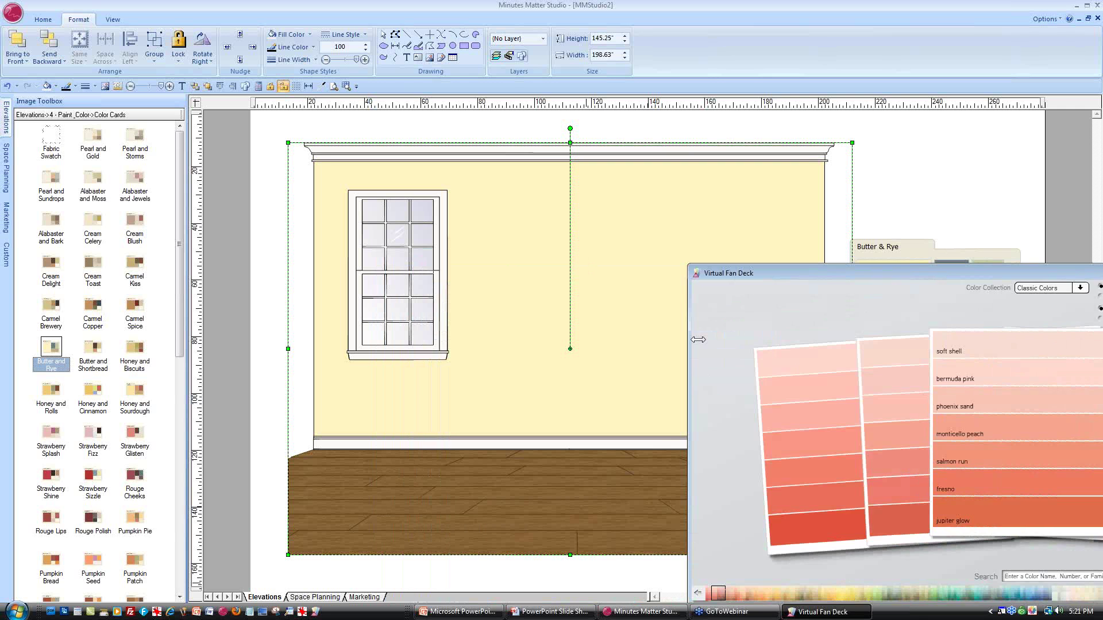
{"action": "mouse_move", "coordinate": [839, 272]}
{"action": "left_mouse_down"}
{"action": "mouse_move", "coordinate": [726, 169]}
{"action": "mouse_move", "coordinate": [529, 196]}
{"action": "mouse_move", "coordinate": [6, 129]}
{"action": "left_mouse_up"}
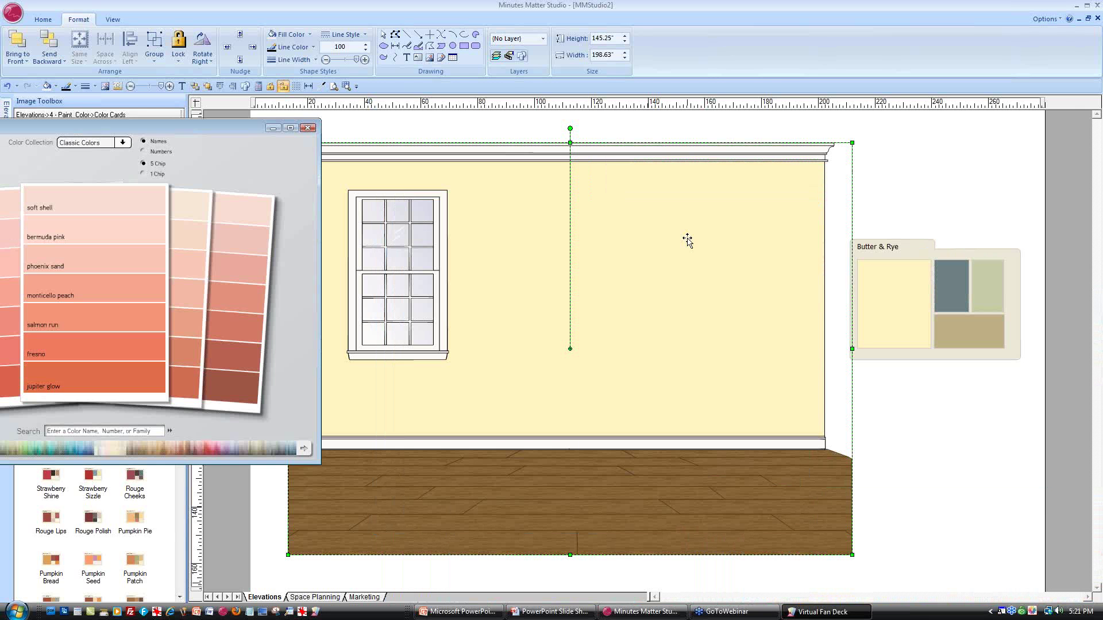
Select the wall, show the Virtual Fan Deck's Classic Colors chips next to it, and close the fan deck
{"action": "left_click", "coordinate": [688, 240]}
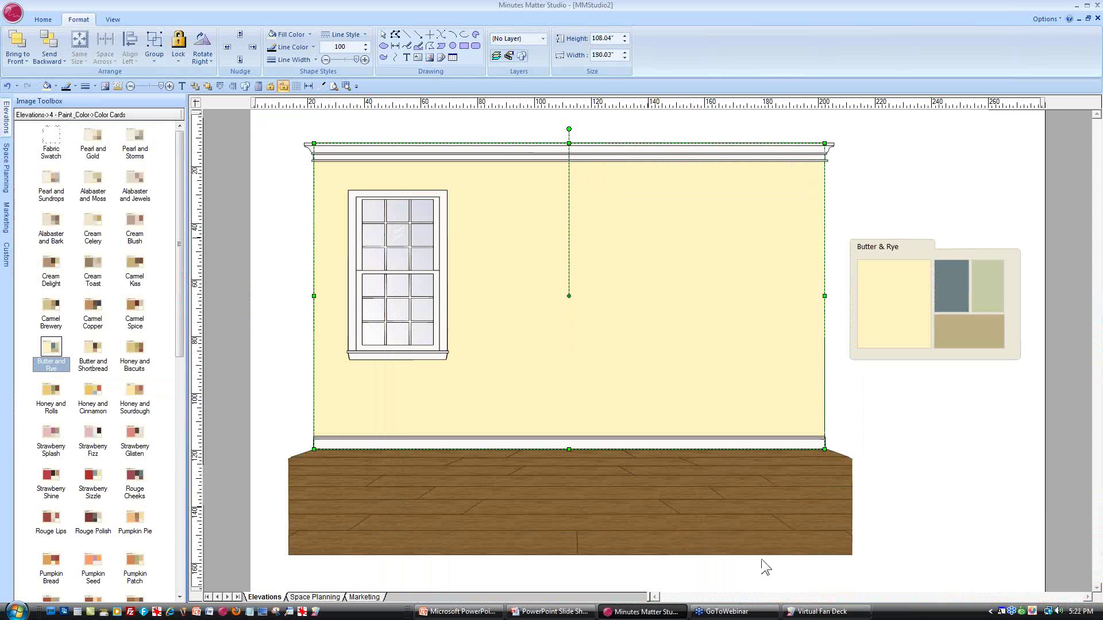
{"action": "left_click", "coordinate": [821, 611]}
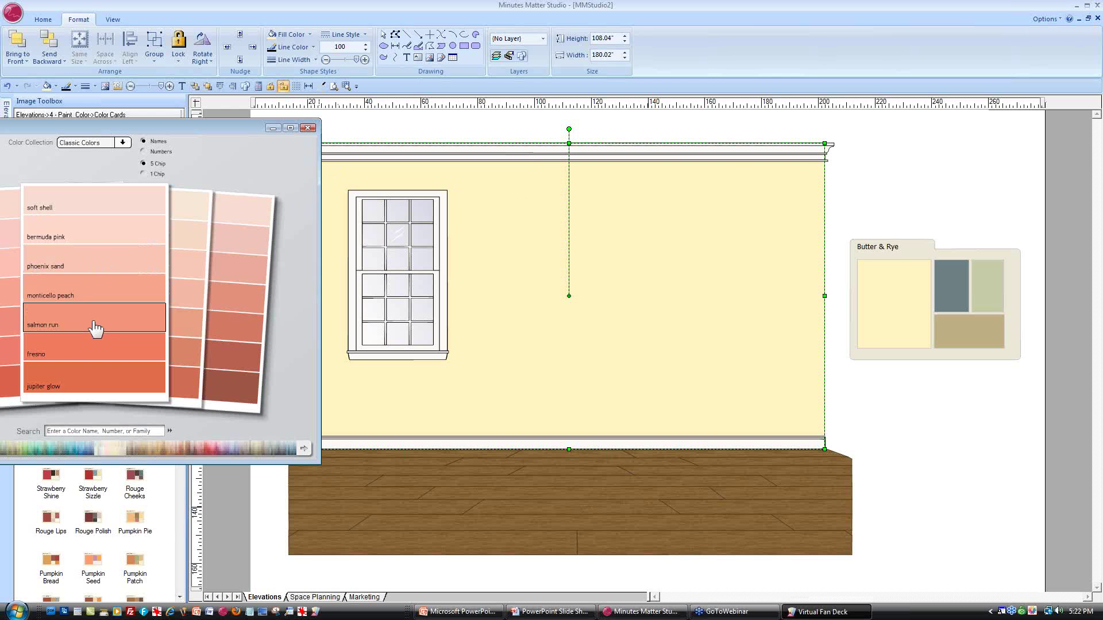
{"action": "left_click", "coordinate": [308, 127]}
Delete the Butter & Rye color card from the page
{"action": "left_click", "coordinate": [954, 296]}
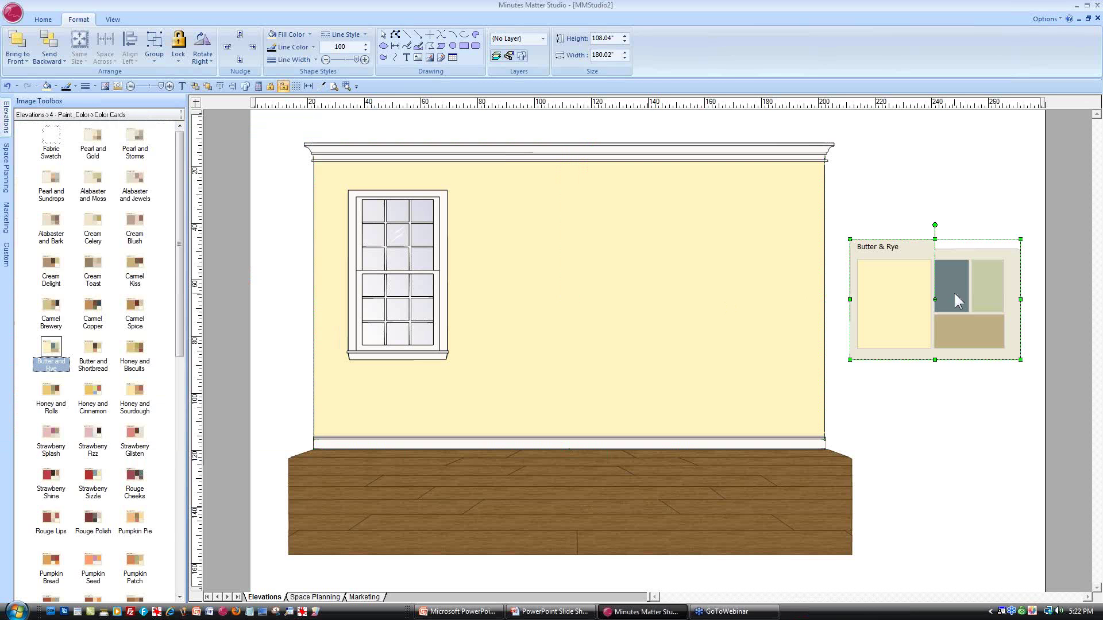
{"action": "right_click", "coordinate": [955, 294]}
{"action": "left_click", "coordinate": [984, 355]}
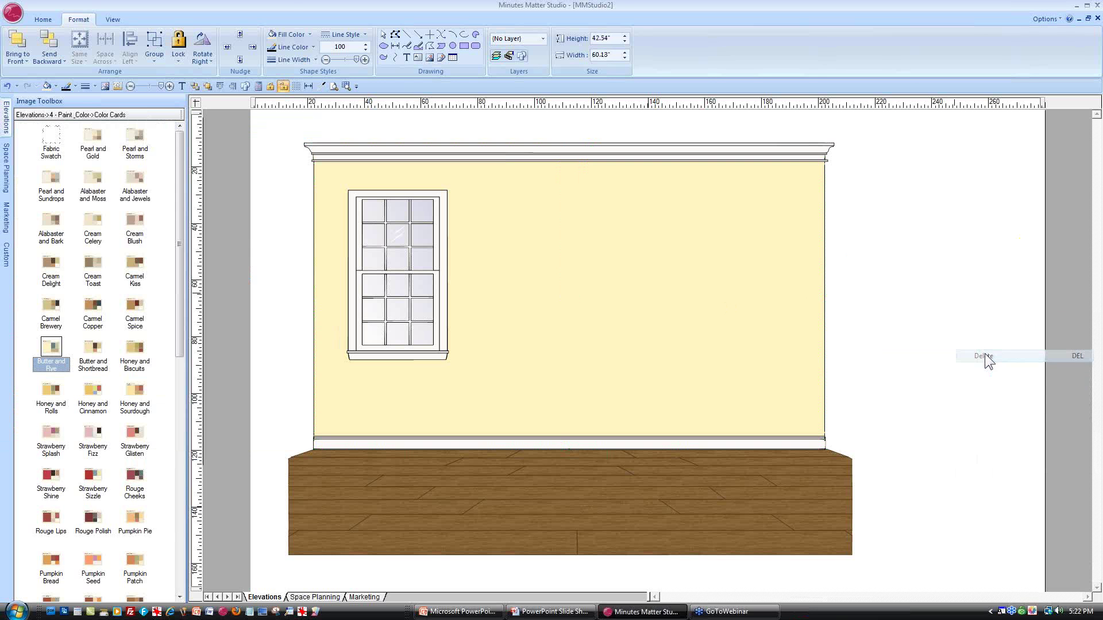
Place a Plain Roman (Vol 8) fabric shade, 38.50" wide and 20.63" high, over the upper part of the window
{"action": "left_click", "coordinate": [6, 120]}
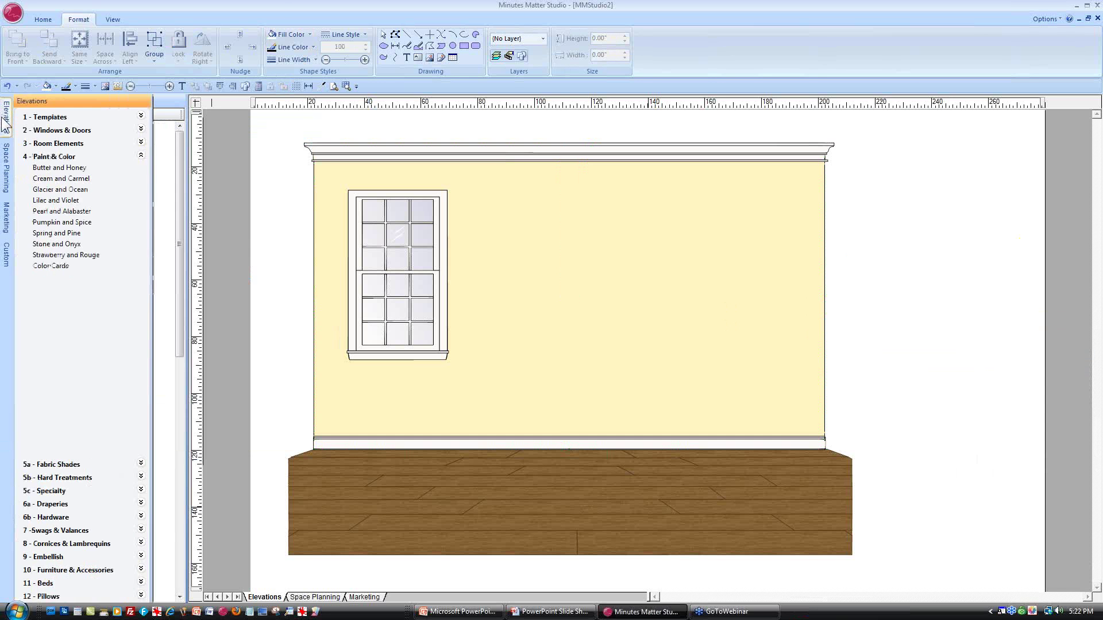
{"action": "left_click", "coordinate": [54, 469]}
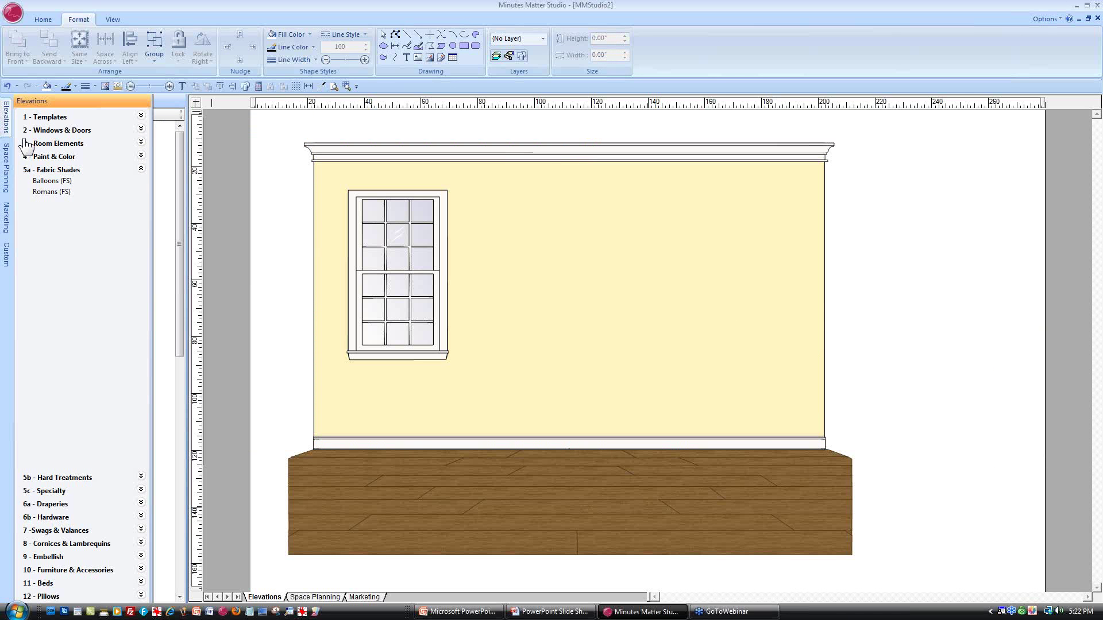
{"action": "left_click", "coordinate": [50, 193]}
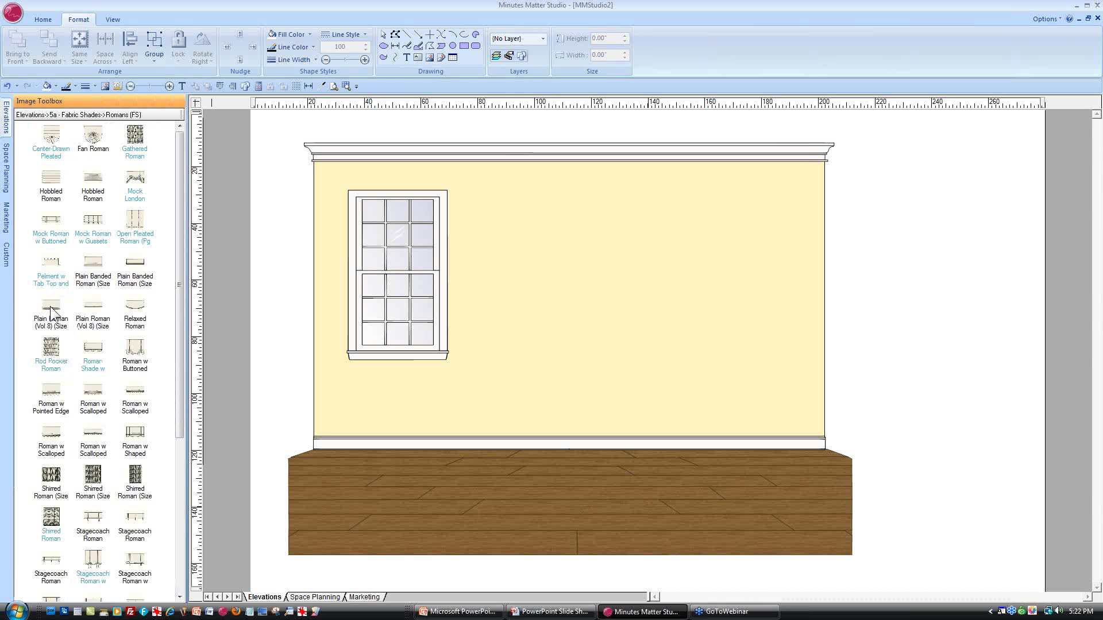
{"action": "mouse_move", "coordinate": [51, 310]}
{"action": "left_click_drag", "start_coordinate": [51, 310], "coordinate": [345, 174]}
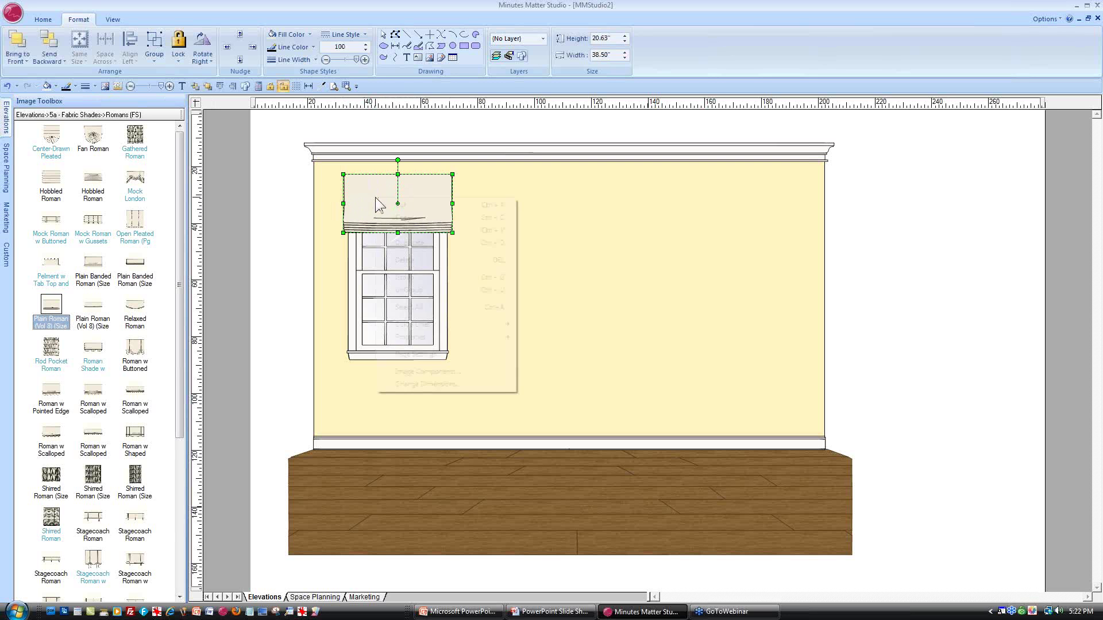
Load marmara sea 3.2 v RR.JPG from the Eastern Accents folder into the first fabric slot of the Roman shade's fill
{"action": "right_click", "coordinate": [375, 198]}
{"action": "mouse_move", "coordinate": [412, 340]}
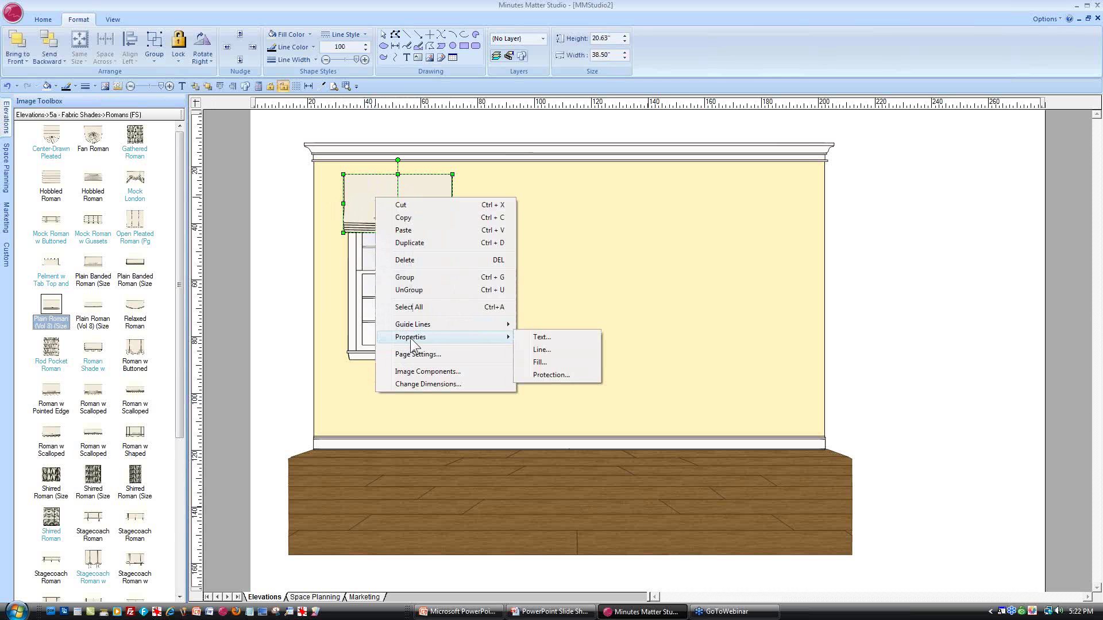
{"action": "left_click", "coordinate": [549, 363]}
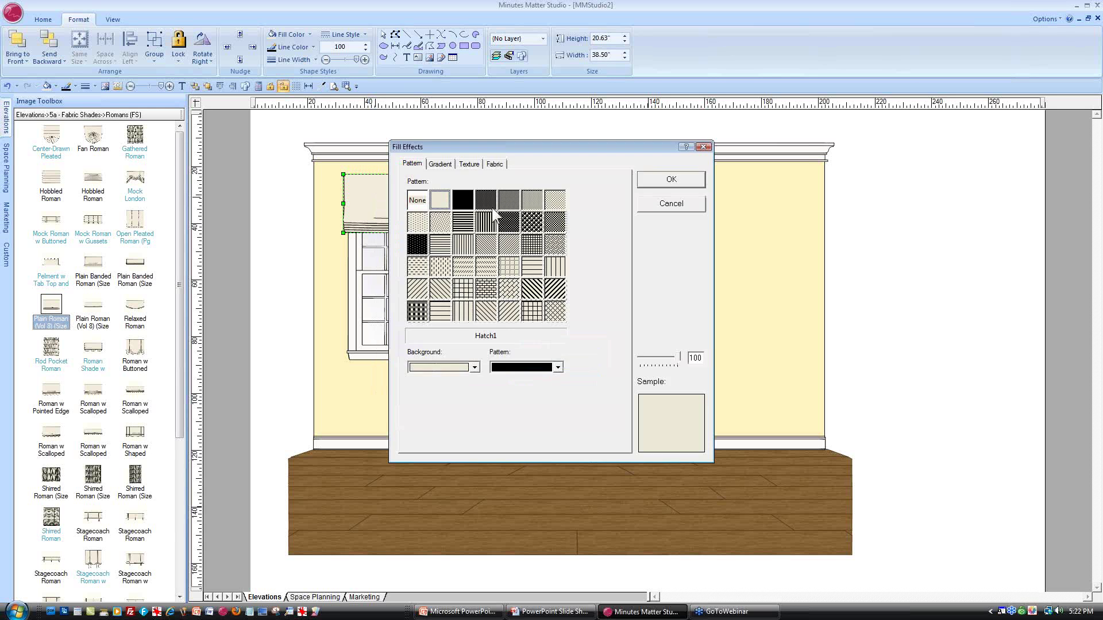
{"action": "left_click", "coordinate": [500, 165]}
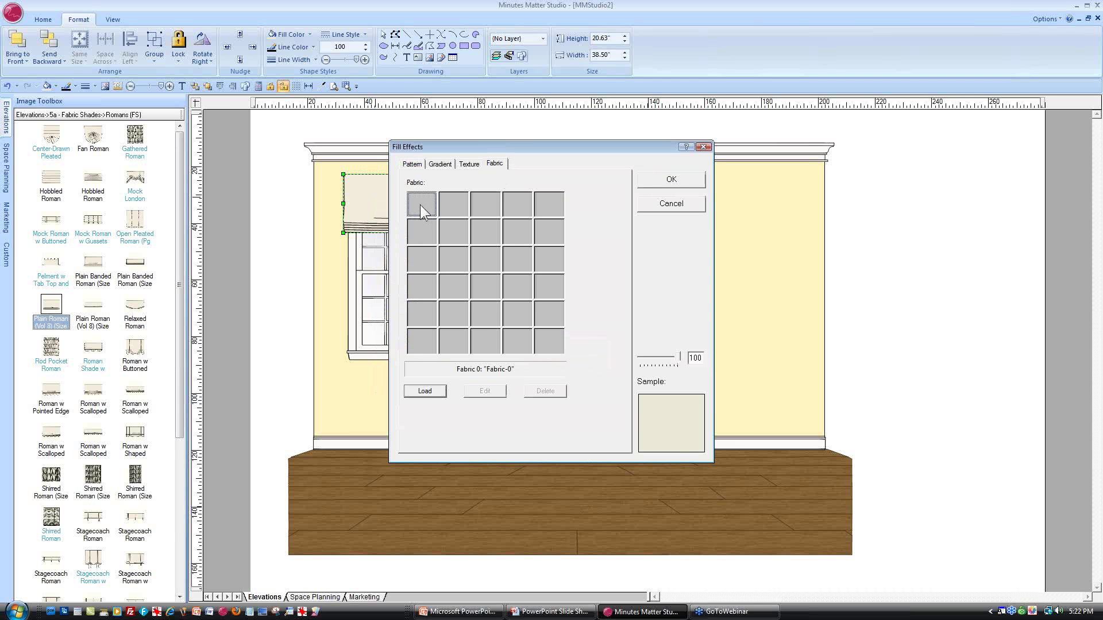
{"action": "left_click", "coordinate": [420, 204]}
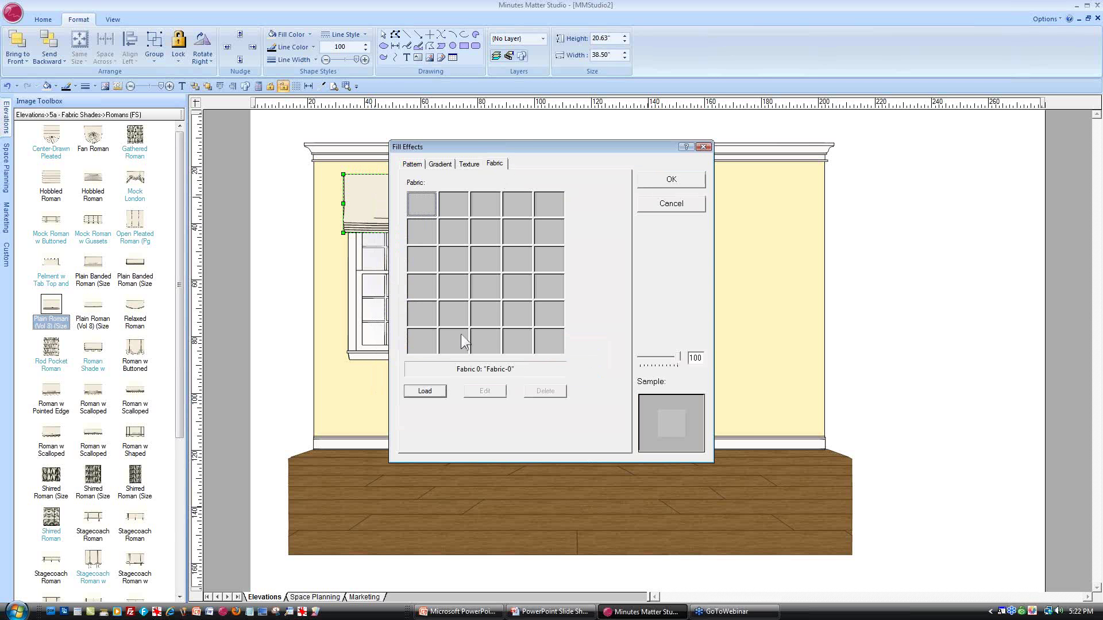
{"action": "left_click", "coordinate": [433, 391]}
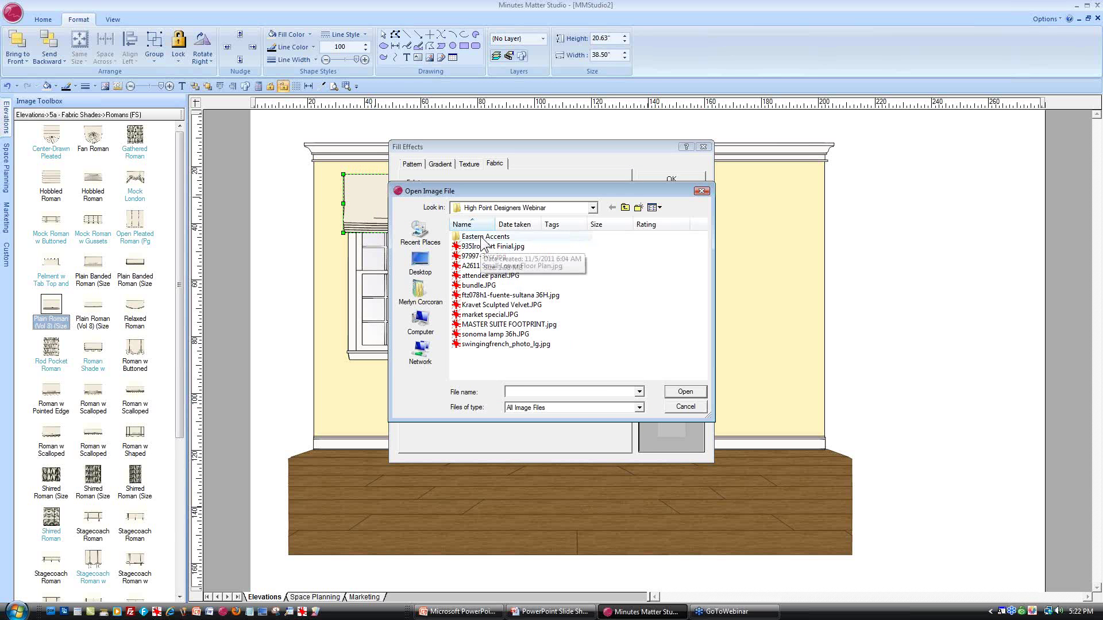
{"action": "double_click", "coordinate": [482, 238]}
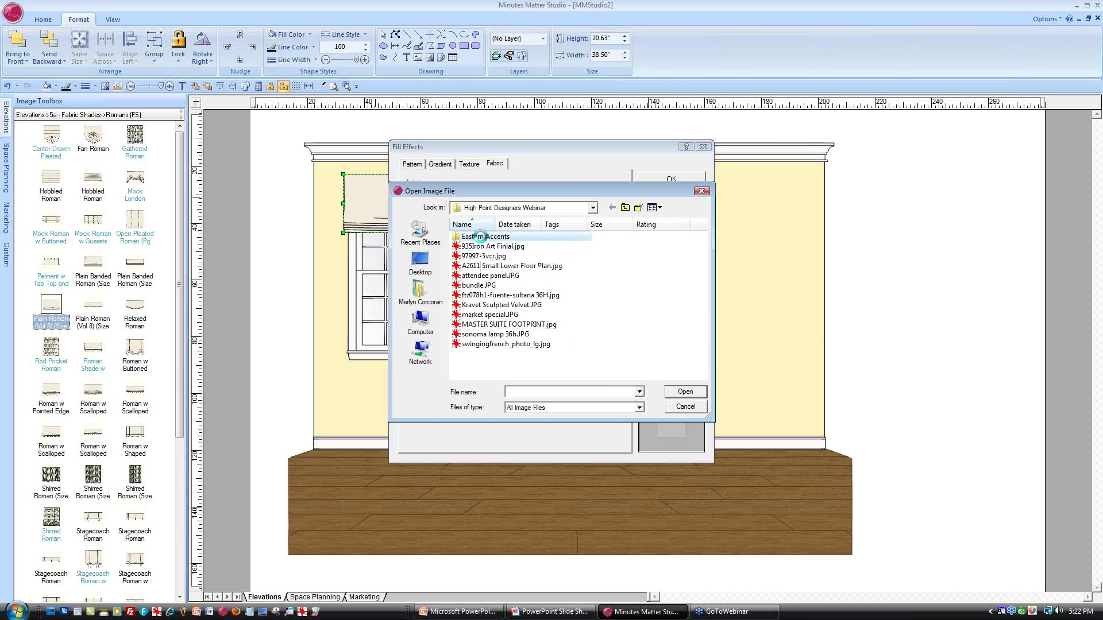
{"action": "left_click", "coordinate": [660, 208]}
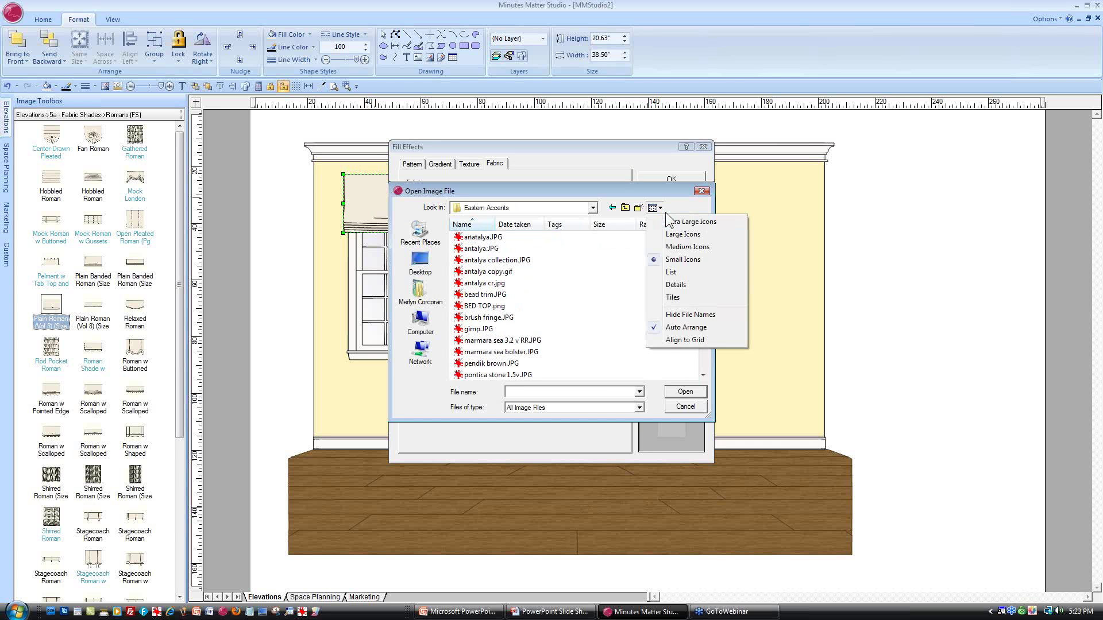
{"action": "left_click", "coordinate": [684, 236]}
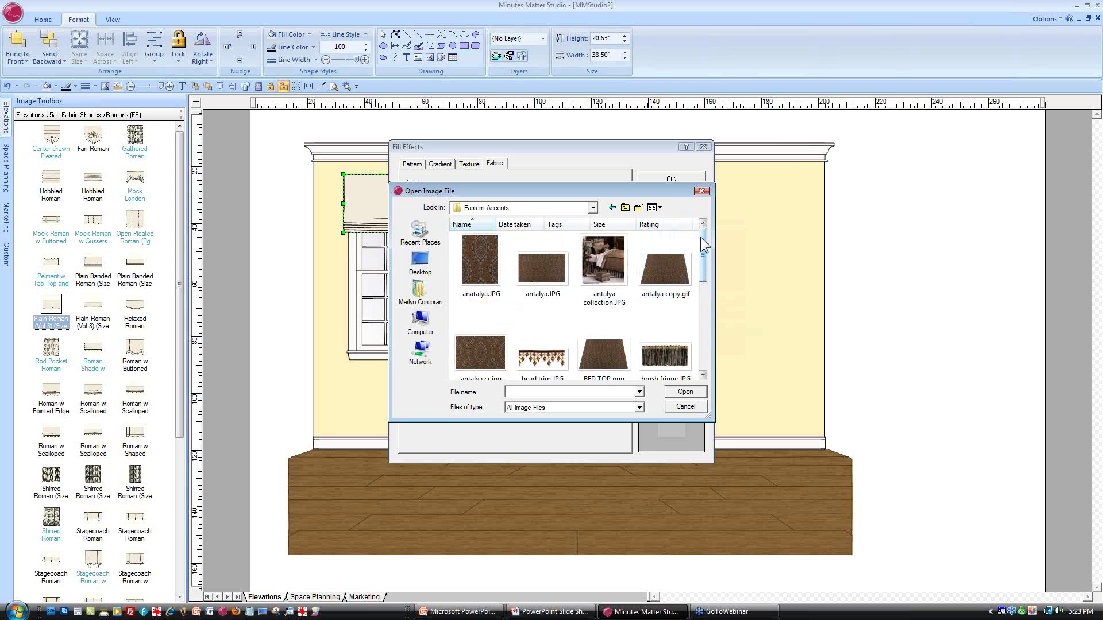
{"action": "left_click_drag", "start_coordinate": [702, 238], "coordinate": [703, 273]}
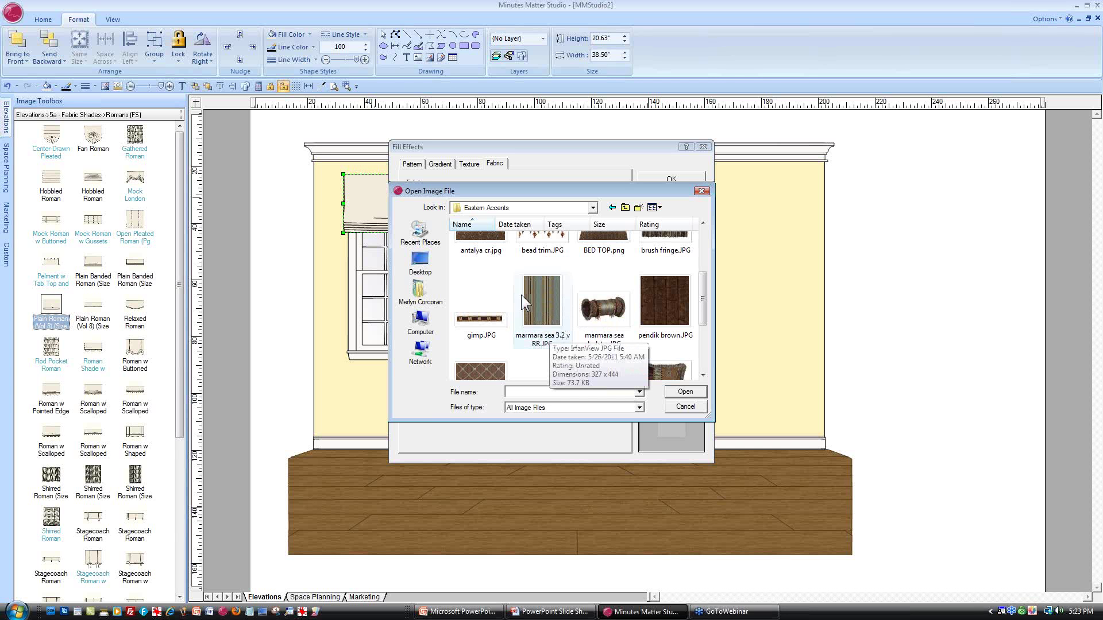
{"action": "left_click", "coordinate": [543, 299]}
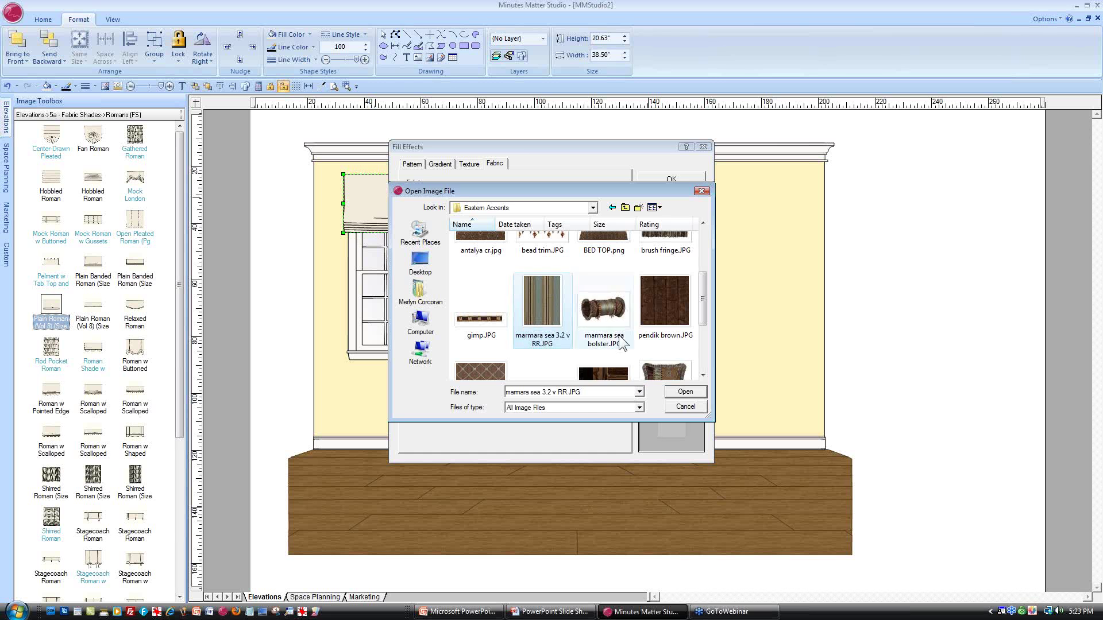
{"action": "left_click", "coordinate": [685, 393]}
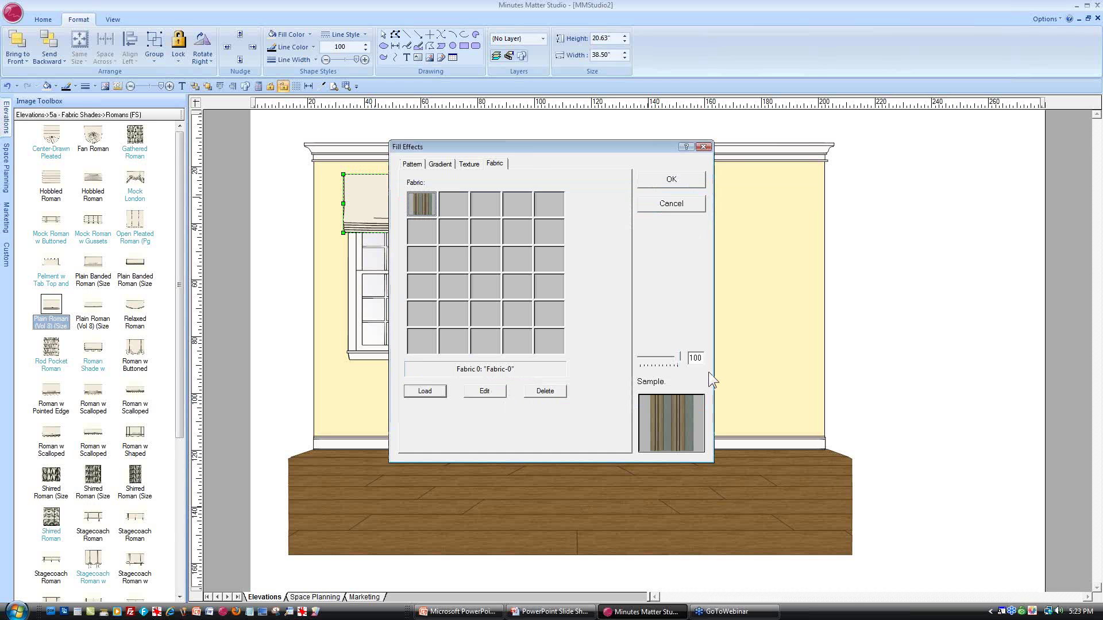
Set the fabric width to 6.4 inches without keeping the aspect ratio, and apply the fabric to the Roman shade
{"action": "left_click", "coordinate": [486, 391]}
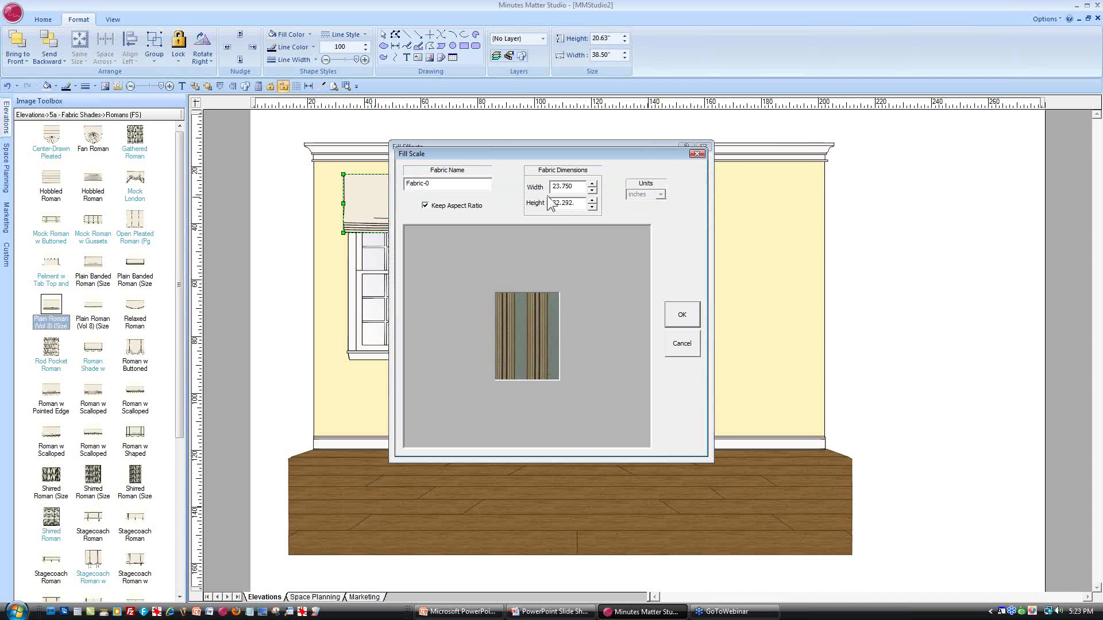
{"action": "left_click", "coordinate": [426, 206]}
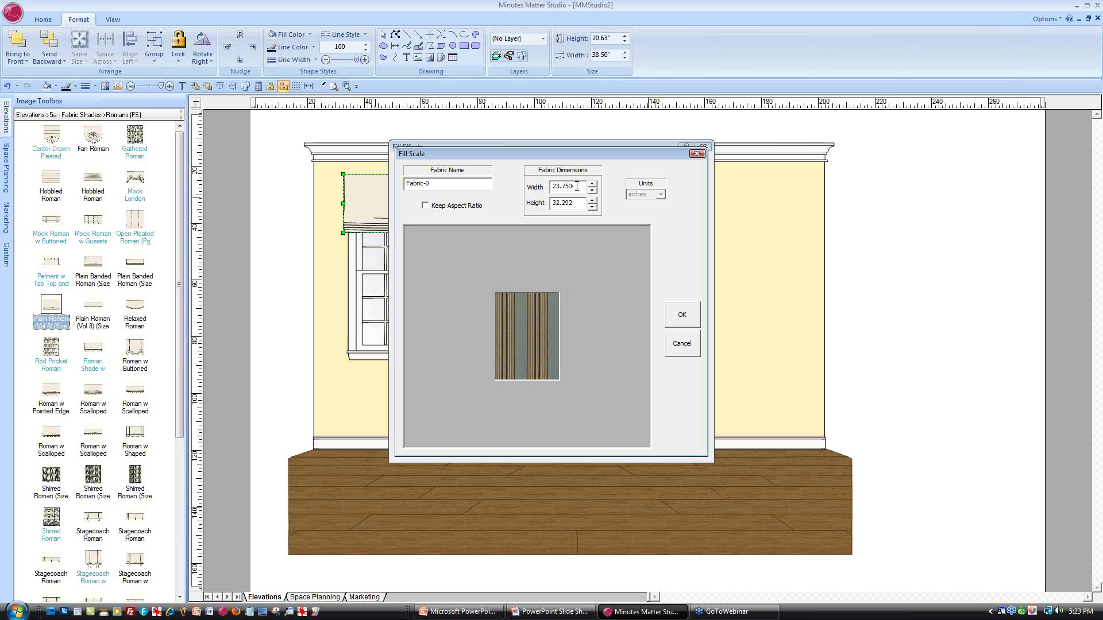
{"action": "left_click_drag", "start_coordinate": [577, 187], "coordinate": [550, 188]}
{"action": "type", "text": "6"}
{"action": "type", "text": ".2"}
{"action": "left_click", "coordinate": [682, 314]}
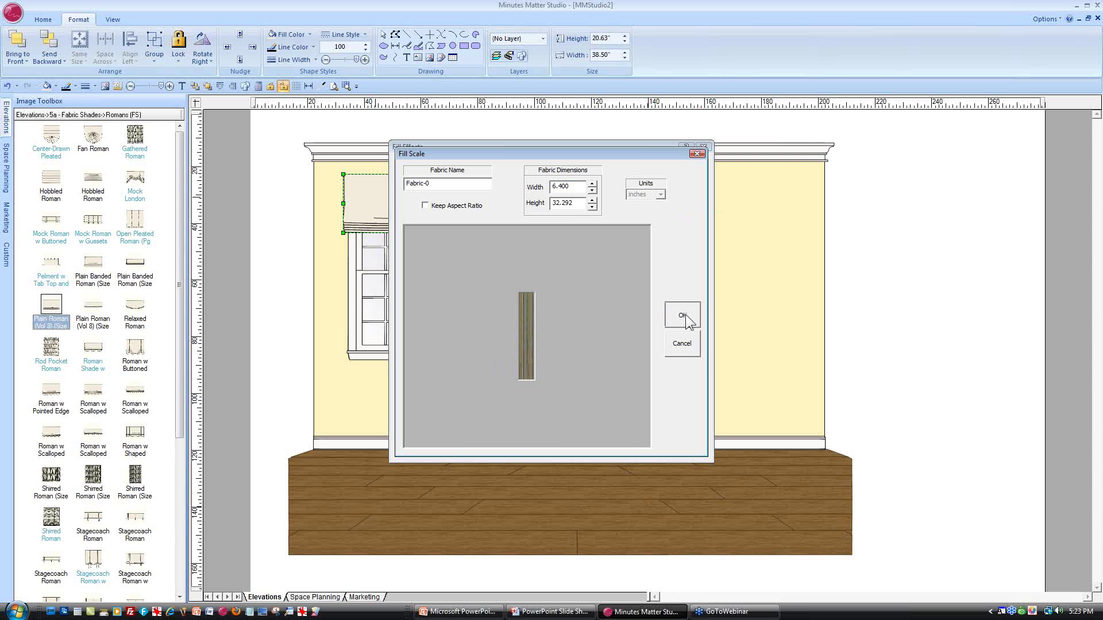
{"action": "left_click", "coordinate": [665, 181]}
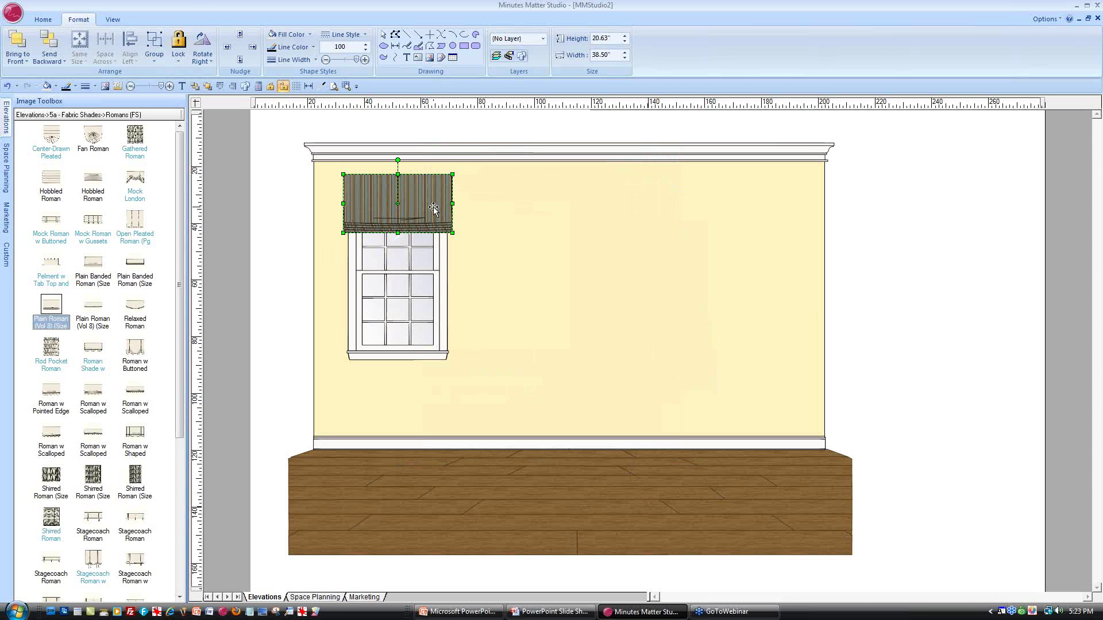
Place the Basket Weave (Vol 7) (Break) ruched drapery over the window and lengthen it to the floor, 106.52" high
{"action": "left_click", "coordinate": [5, 117]}
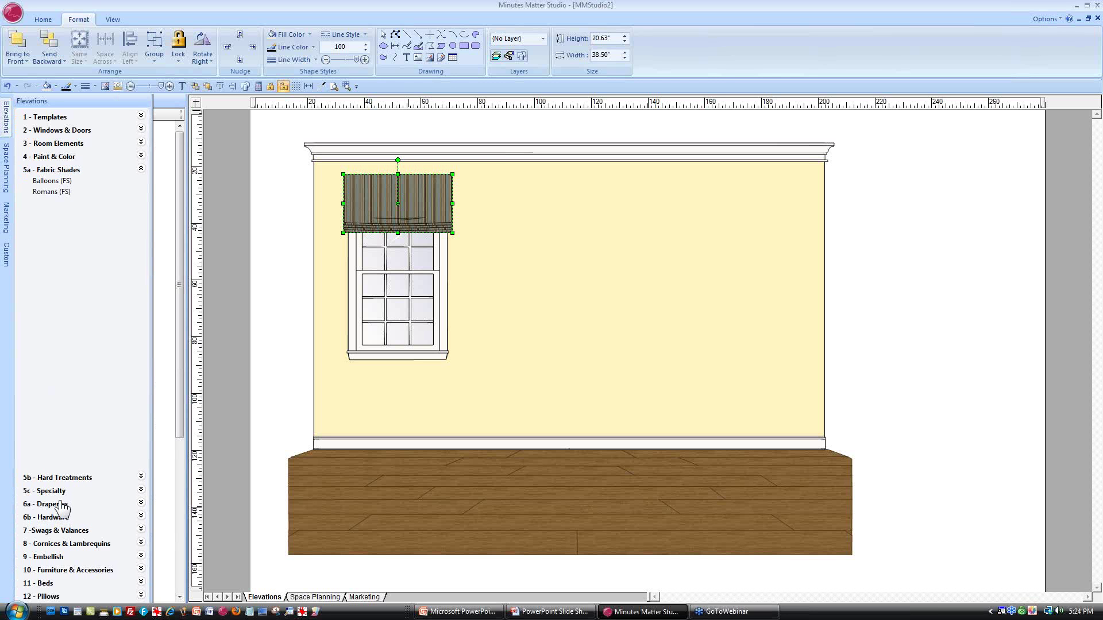
{"action": "left_click", "coordinate": [62, 506]}
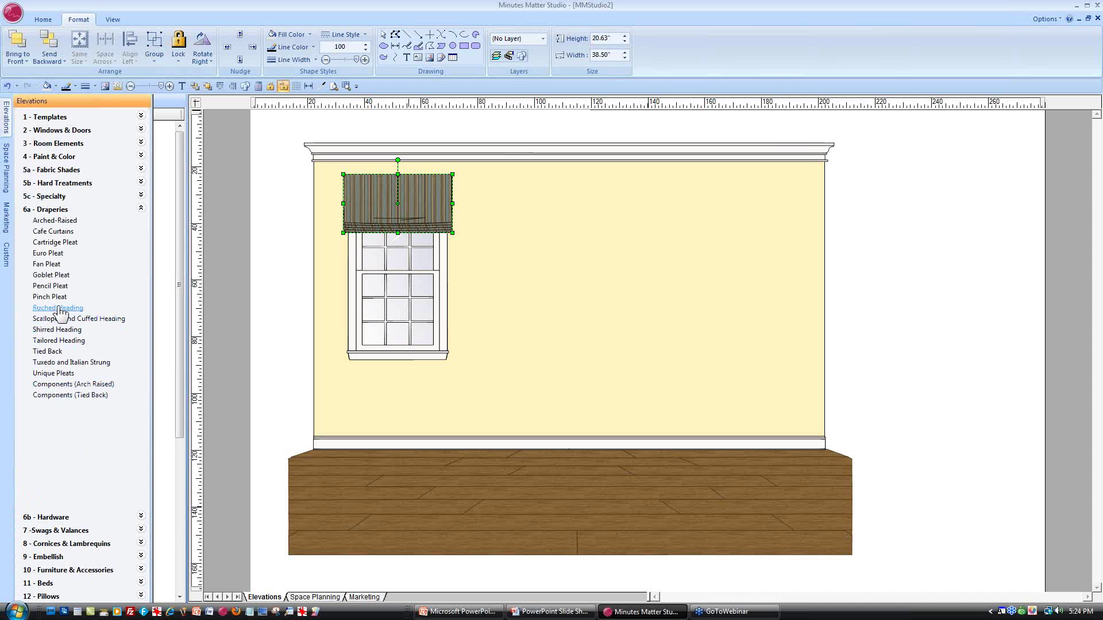
{"action": "left_click", "coordinate": [58, 308]}
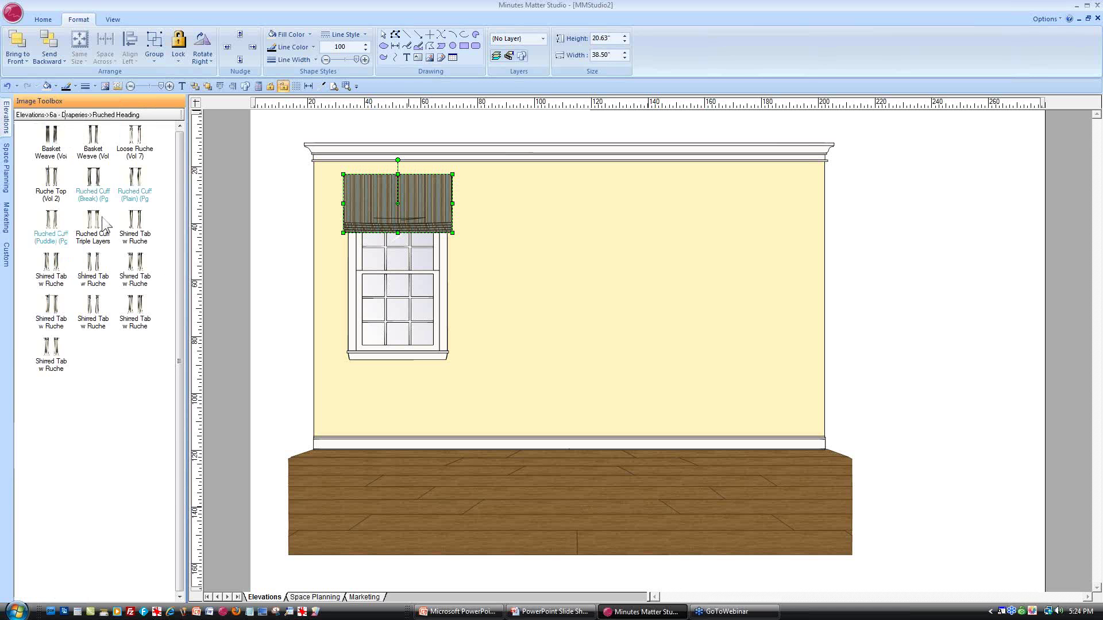
{"action": "mouse_move", "coordinate": [56, 146]}
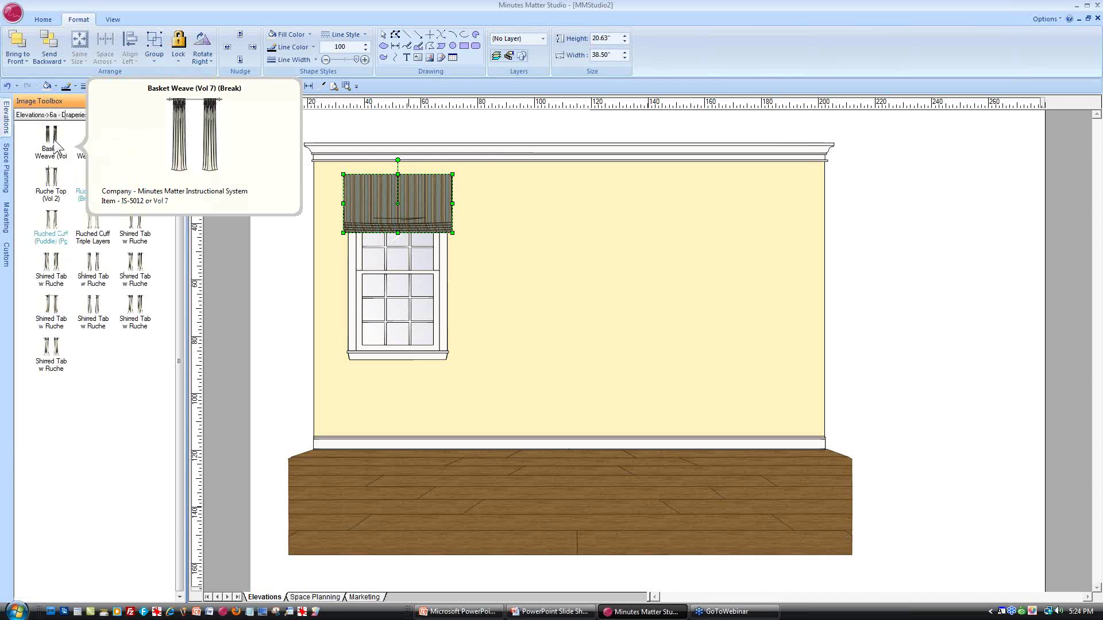
{"action": "left_click_drag", "start_coordinate": [55, 145], "coordinate": [297, 157]}
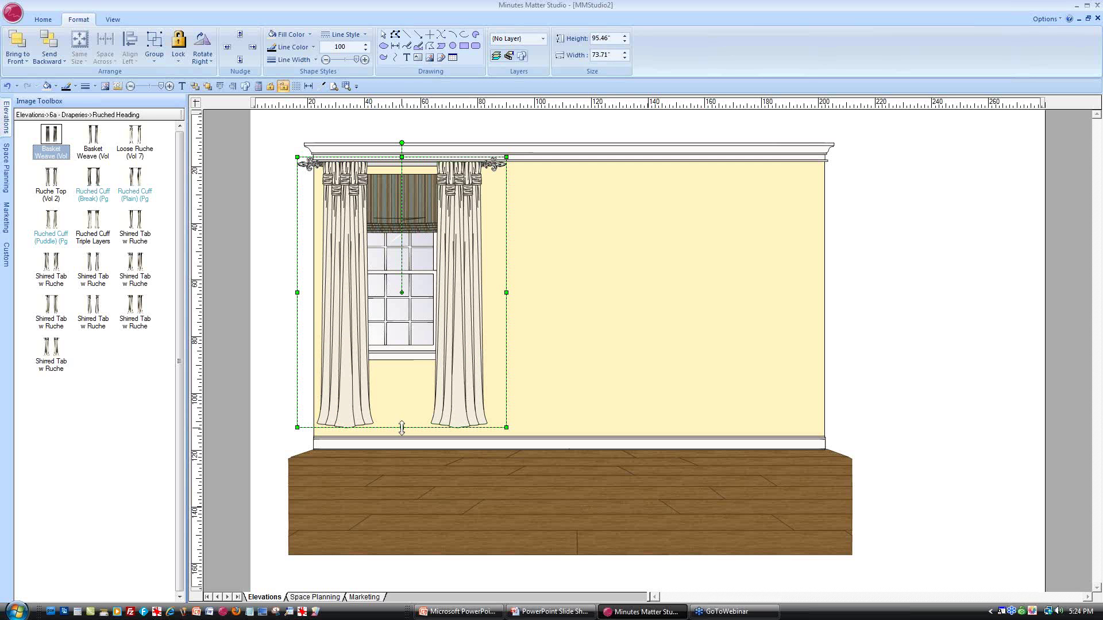
{"action": "left_click_drag", "start_coordinate": [402, 428], "coordinate": [402, 460]}
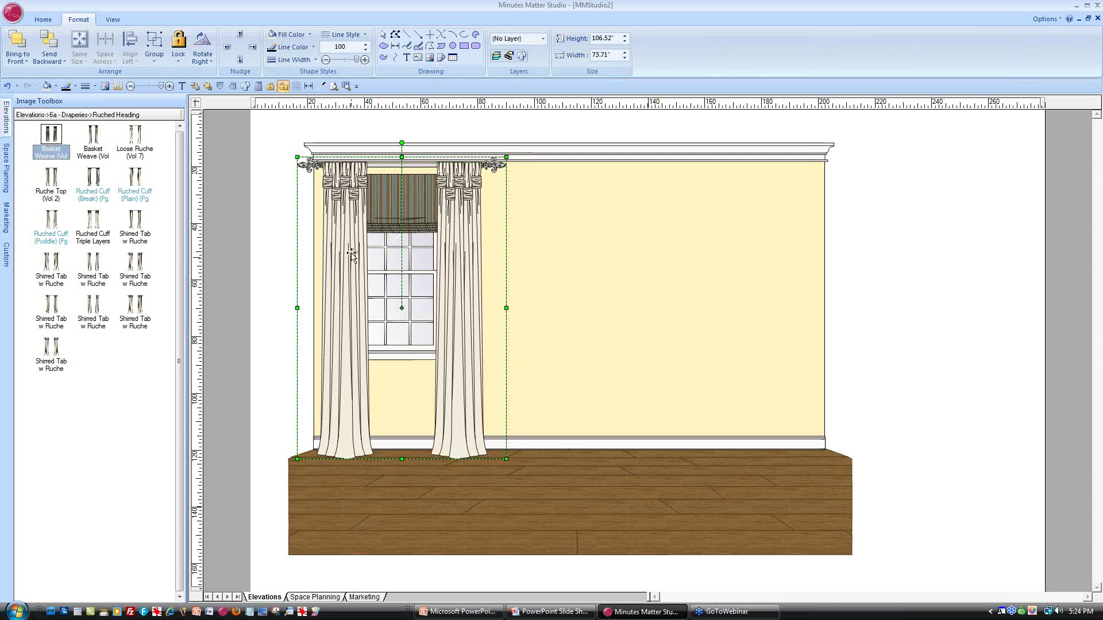
Examine the drapery's image components, the parts of its hardware and the texture fills available for the hardware
{"action": "right_click", "coordinate": [464, 222]}
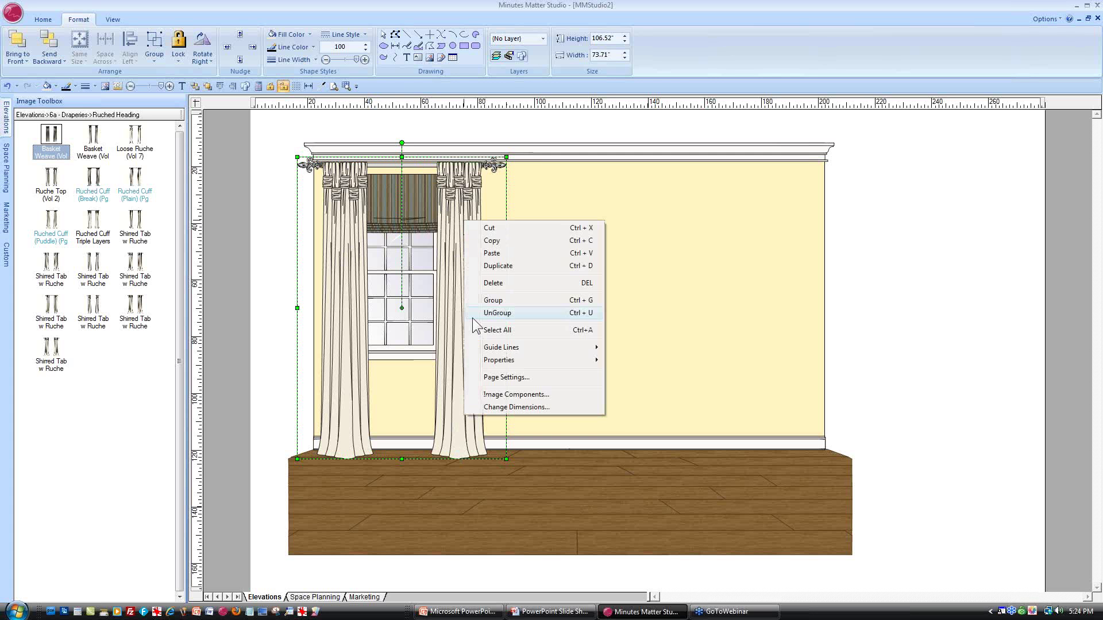
{"action": "left_click", "coordinate": [509, 395]}
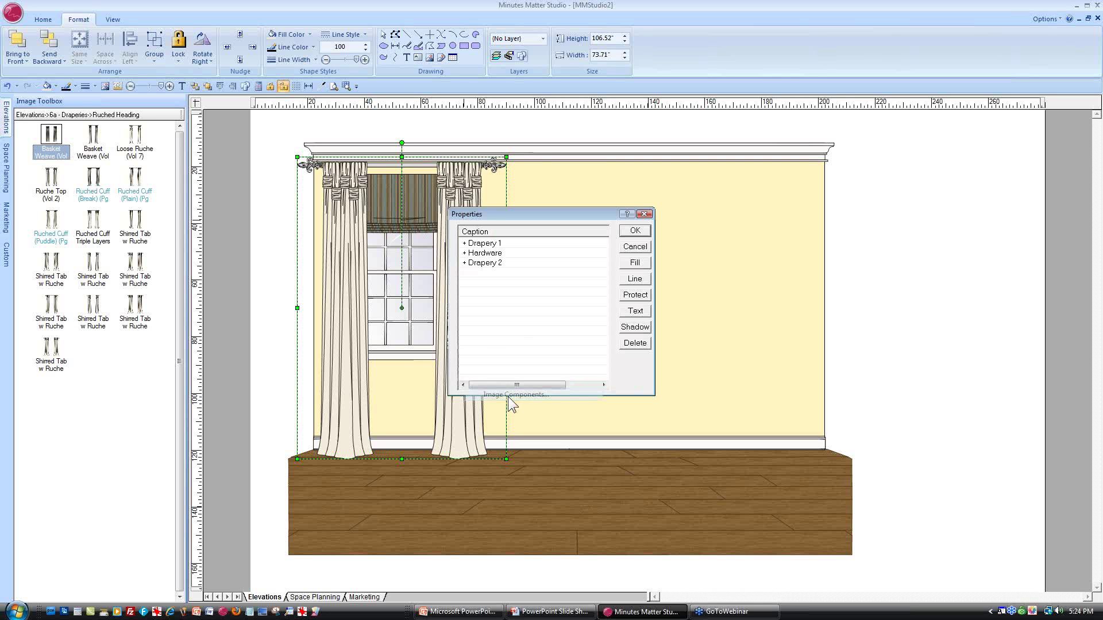
{"action": "double_click", "coordinate": [493, 256]}
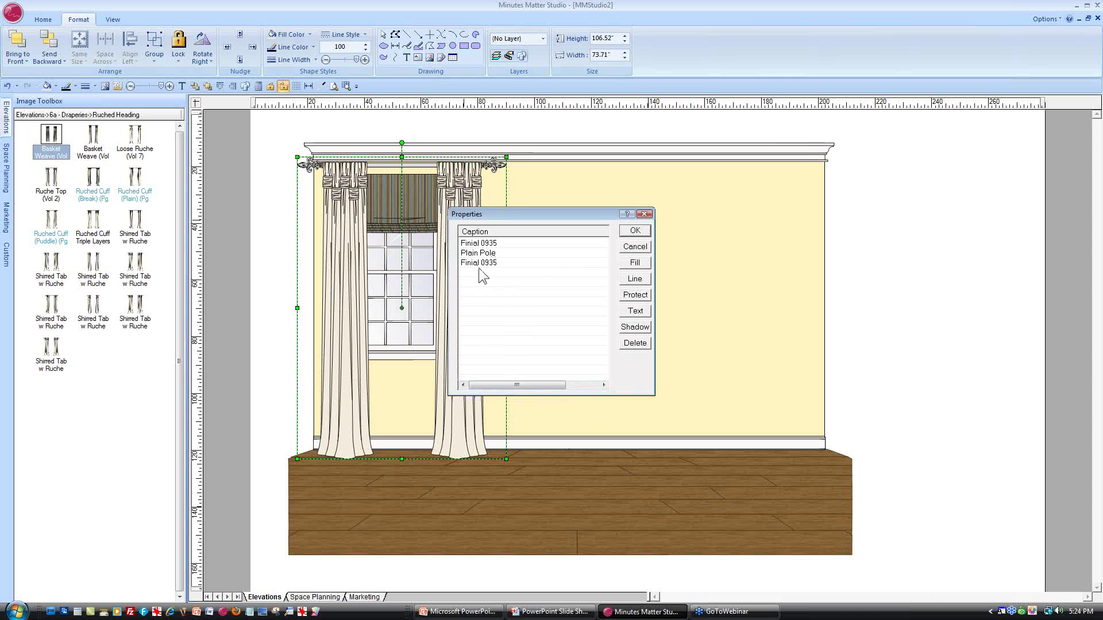
{"action": "left_click", "coordinate": [635, 230]}
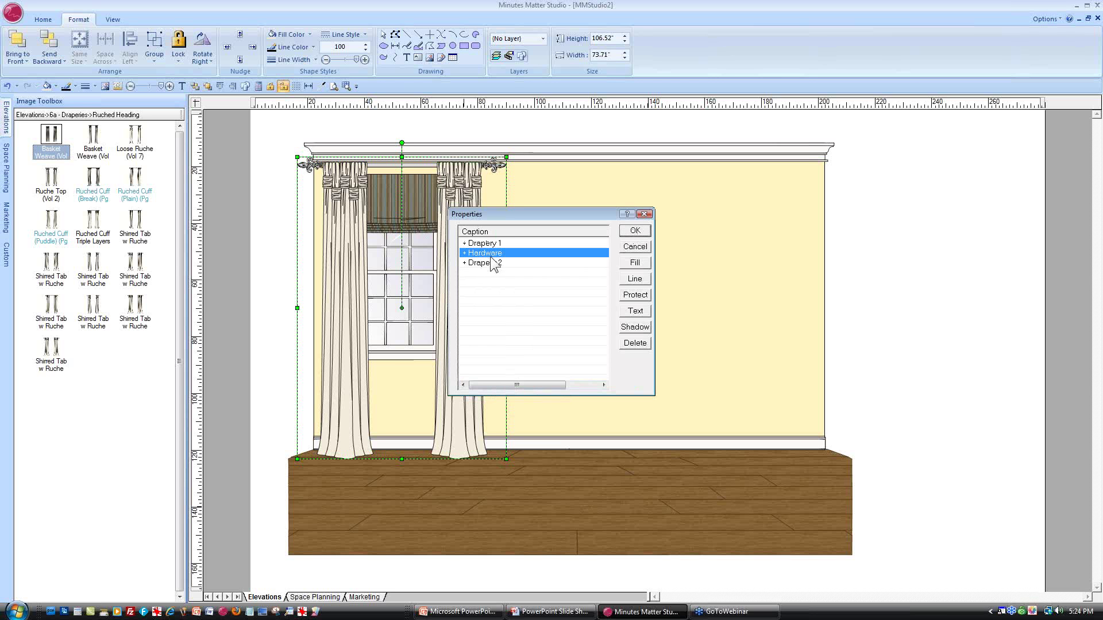
{"action": "left_click", "coordinate": [636, 265]}
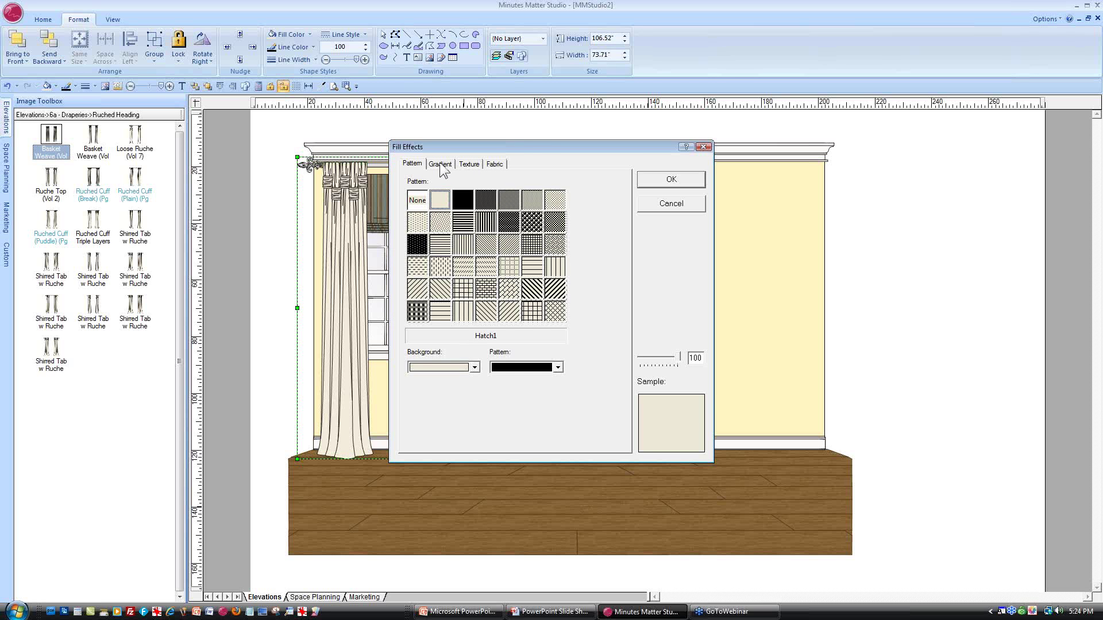
{"action": "left_click", "coordinate": [440, 165]}
{"action": "left_click", "coordinate": [471, 167]}
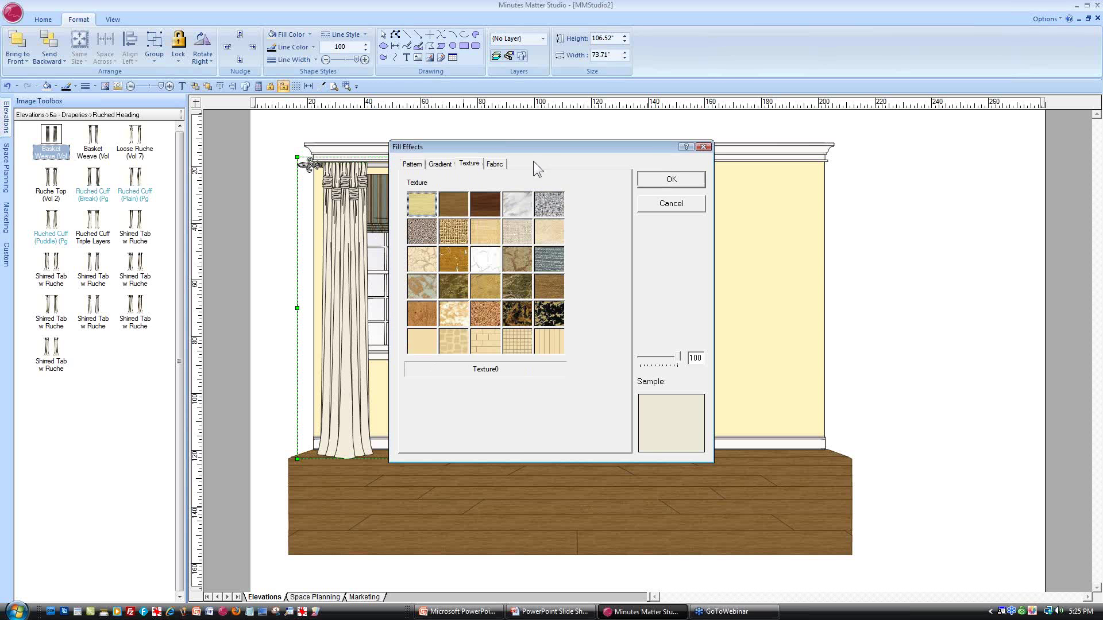
{"action": "left_click", "coordinate": [703, 148]}
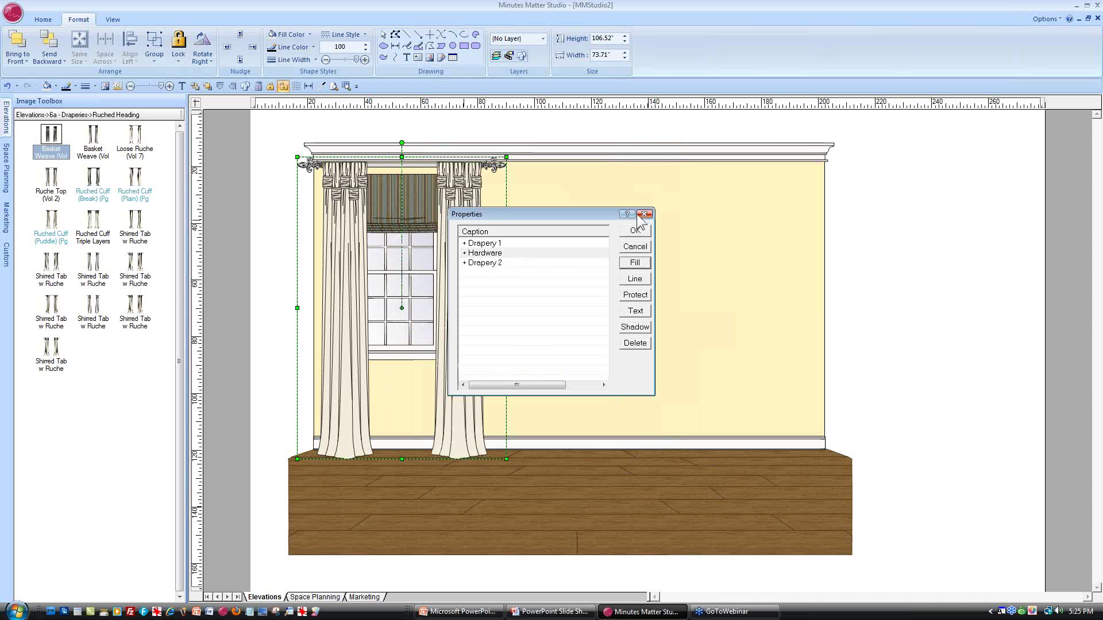
{"action": "left_click", "coordinate": [644, 214]}
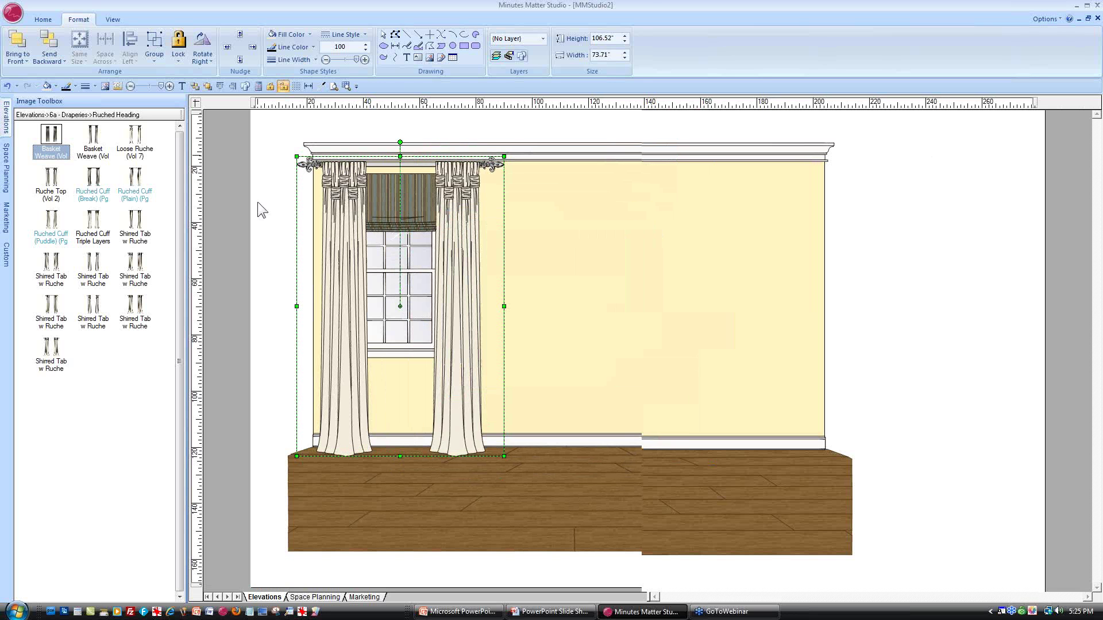
Import 935Iron Art Finial.jpg from the High Point Designers Webinar folder and place it on the wall beside the drapery, about 77" wide
{"action": "left_click", "coordinate": [259, 206]}
{"action": "left_click", "coordinate": [497, 240]}
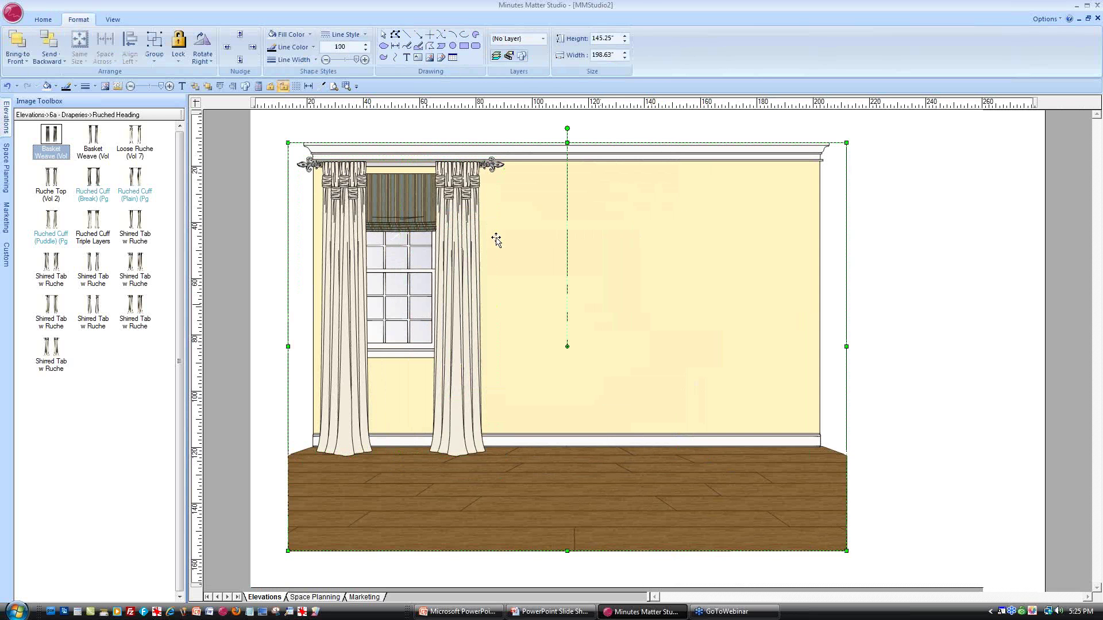
{"action": "left_click", "coordinate": [104, 86]}
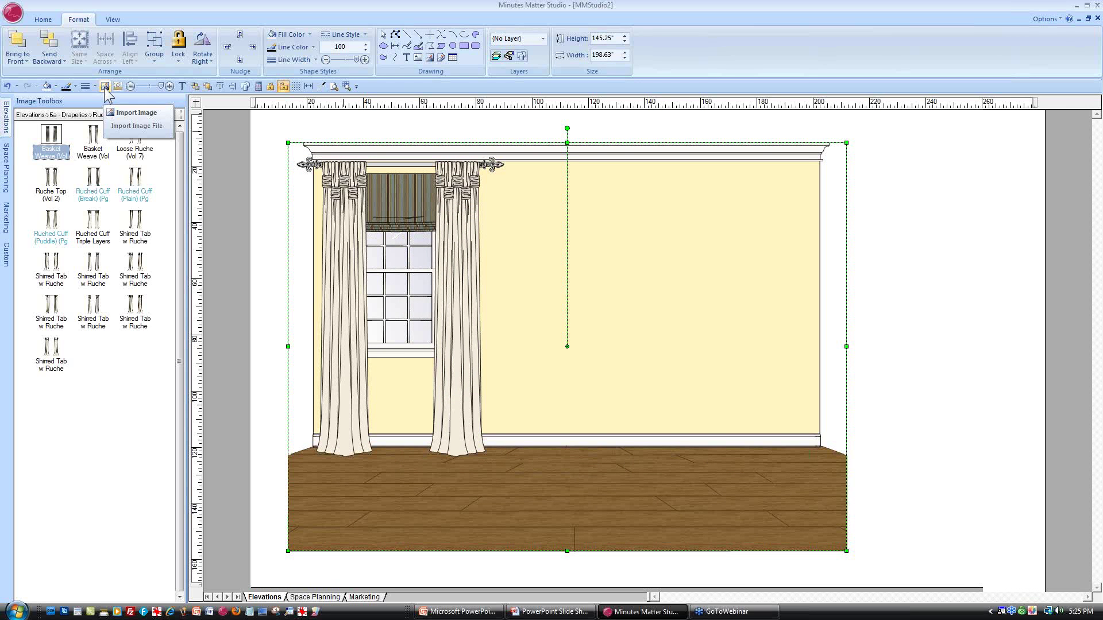
{"action": "left_click", "coordinate": [105, 87]}
{"action": "left_click", "coordinate": [589, 224]}
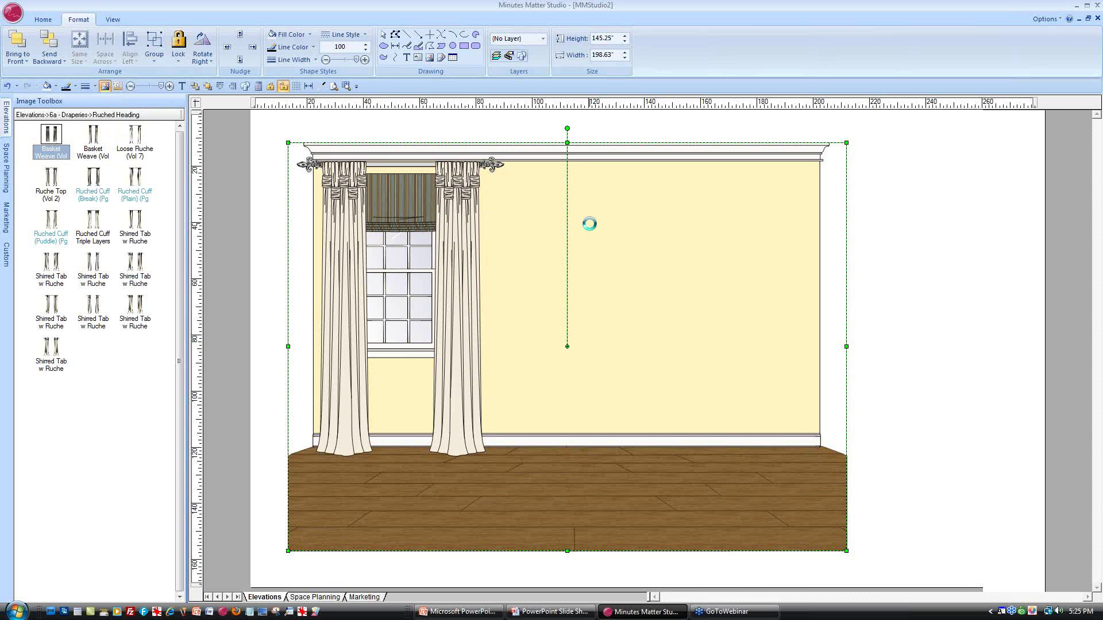
{"action": "left_click_drag", "start_coordinate": [708, 268], "coordinate": [706, 303]}
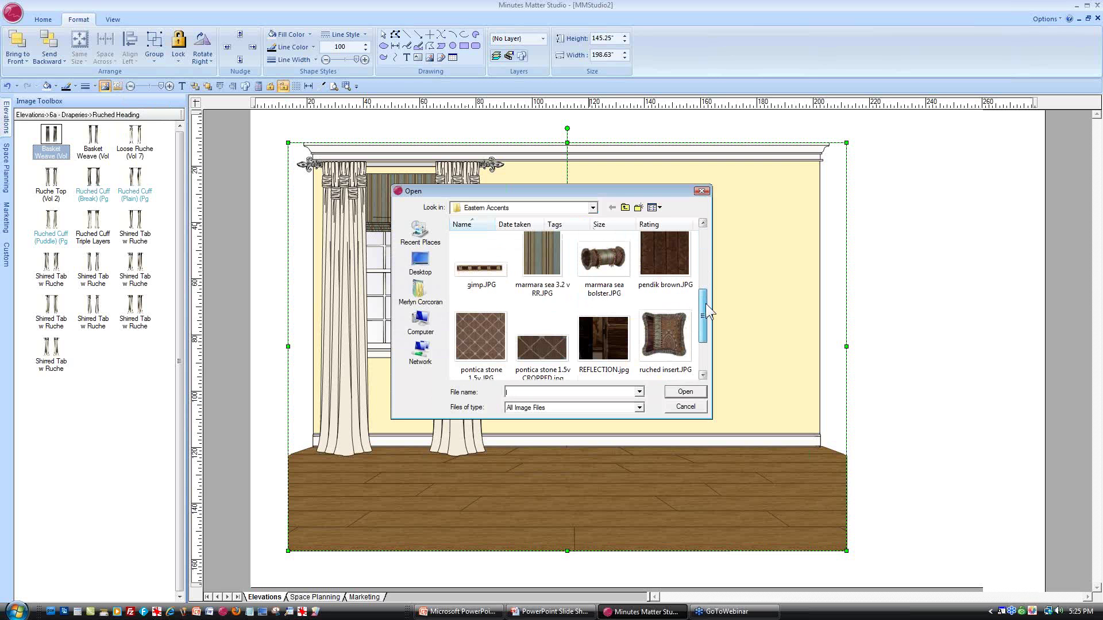
{"action": "left_click", "coordinate": [625, 207]}
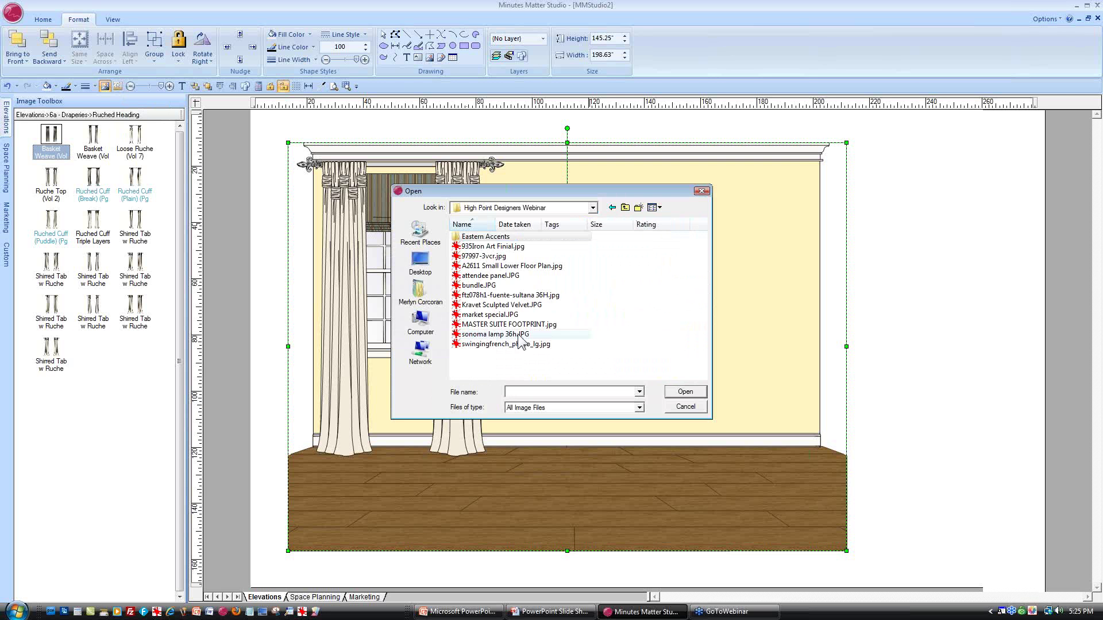
{"action": "left_click", "coordinate": [498, 248]}
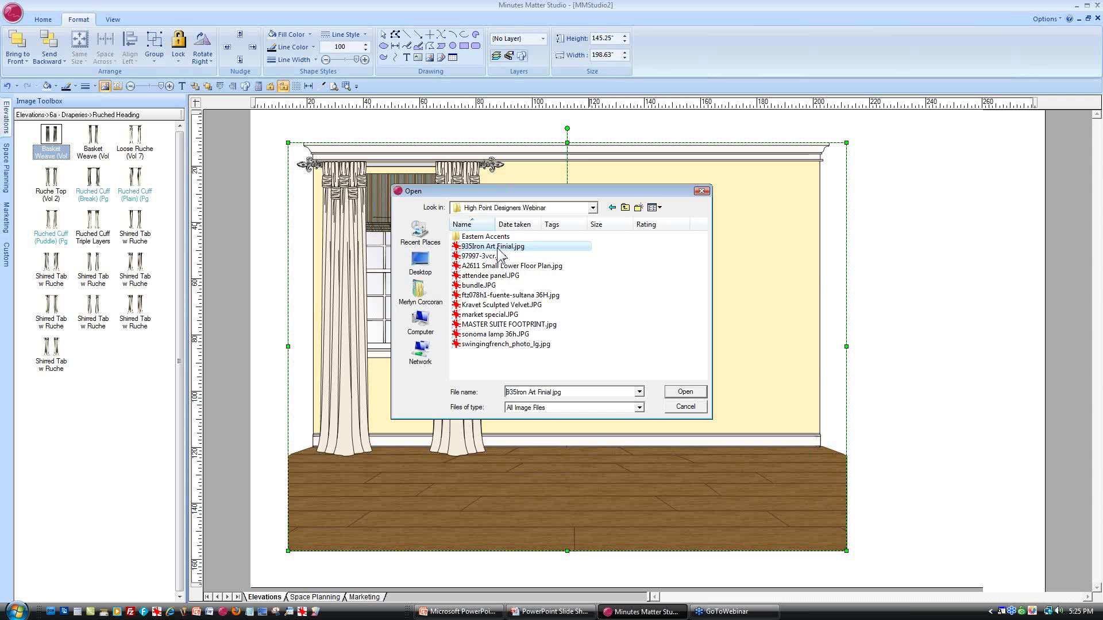
{"action": "left_click", "coordinate": [685, 392]}
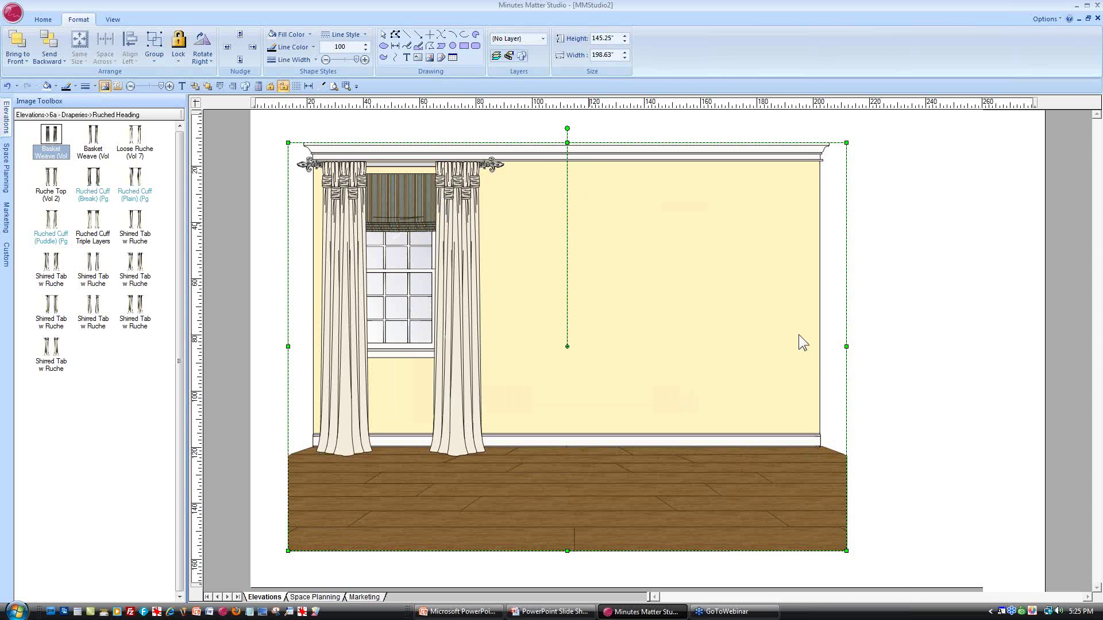
{"action": "left_click_drag", "start_coordinate": [708, 269], "coordinate": [633, 216]}
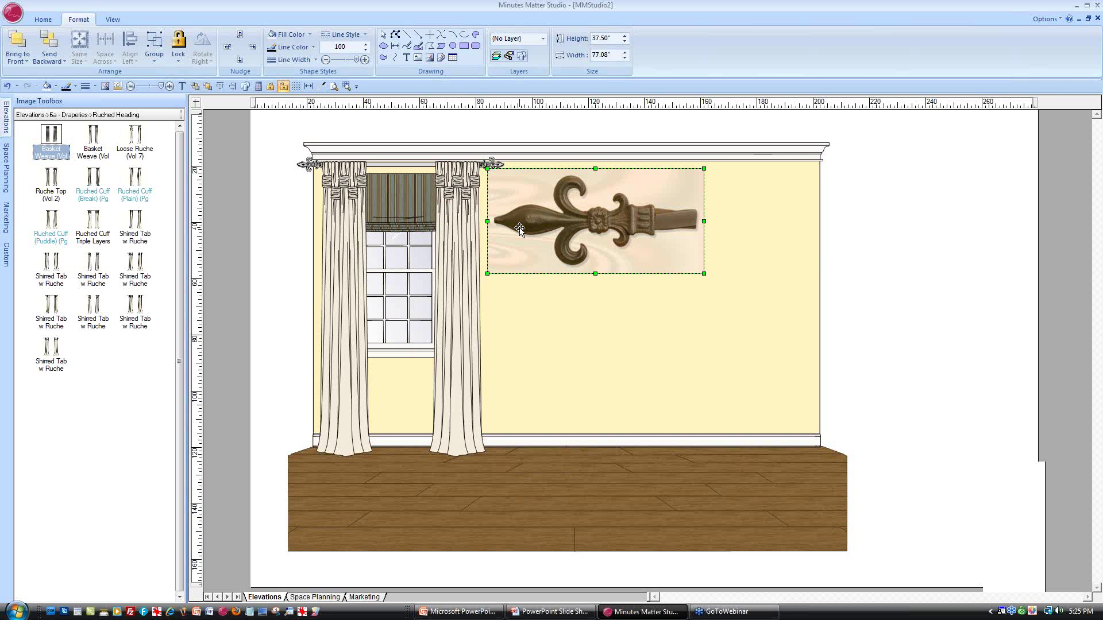
Set the start color of the drapery hardware's gradient fill to a dark brown sampled from the imported finial picture
{"action": "left_click", "coordinate": [343, 251]}
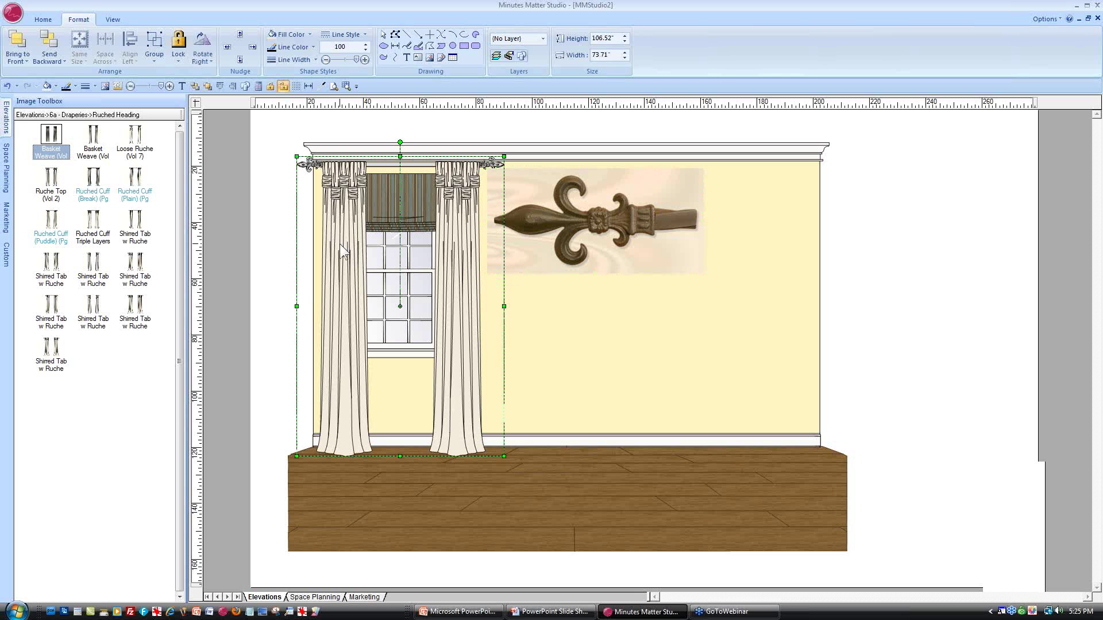
{"action": "right_click", "coordinate": [339, 245]}
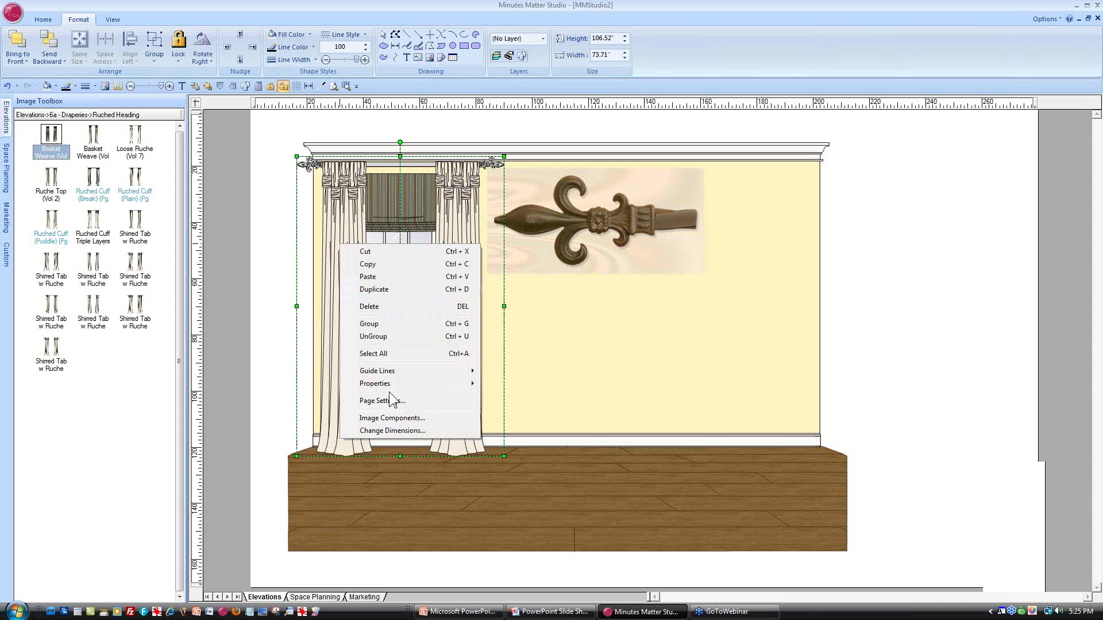
{"action": "left_click", "coordinate": [389, 420]}
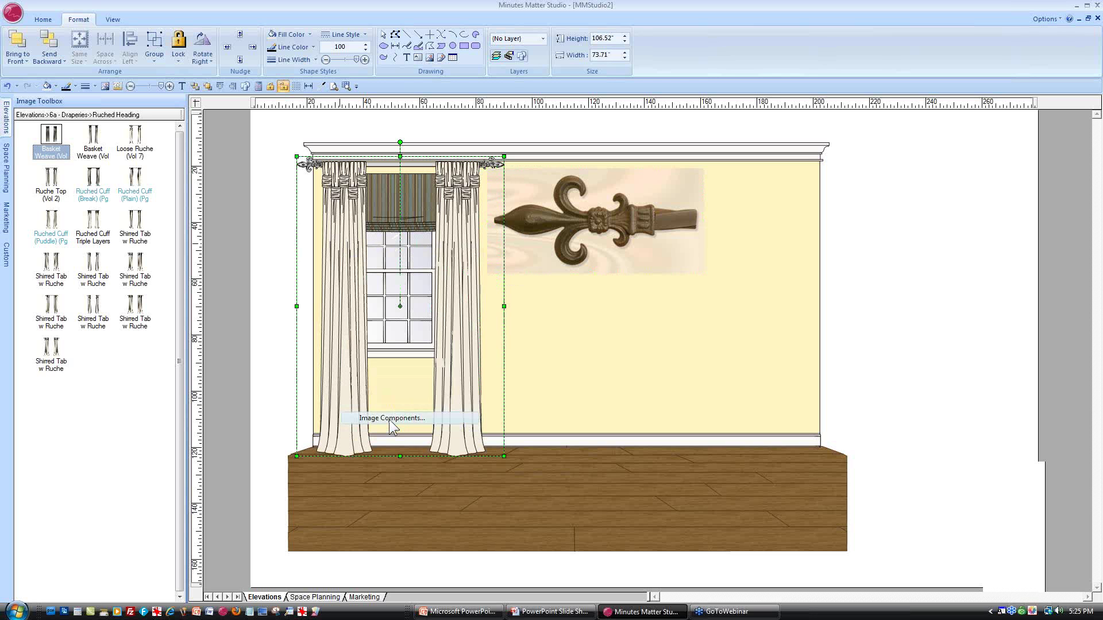
{"action": "left_click", "coordinate": [397, 292]}
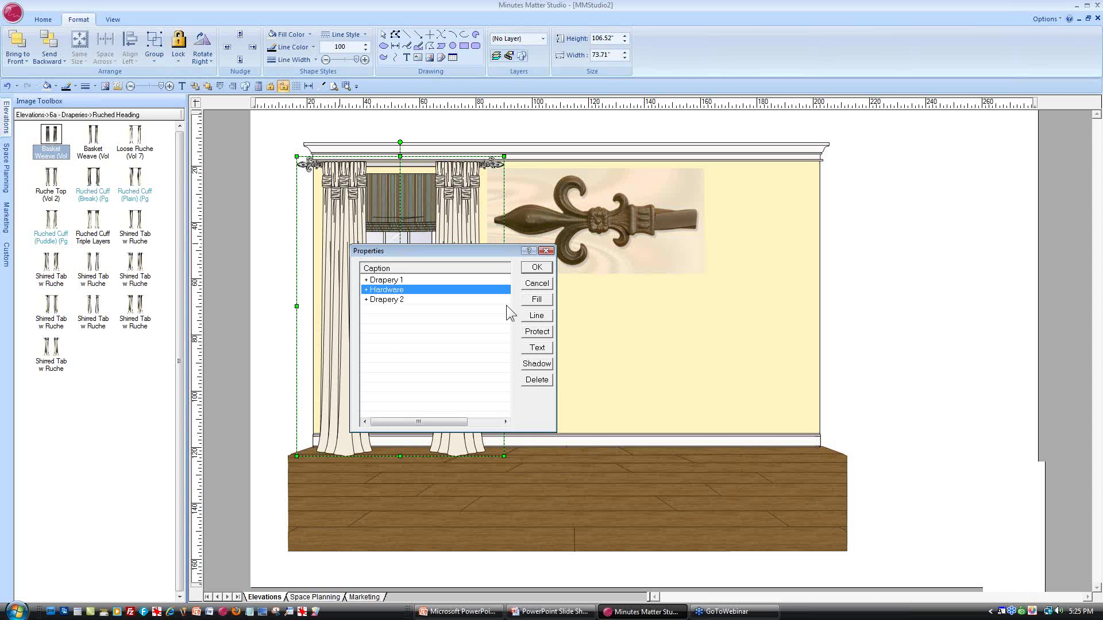
{"action": "left_click", "coordinate": [537, 300]}
{"action": "left_click_drag", "start_coordinate": [501, 185], "coordinate": [408, 222]}
{"action": "left_click", "coordinate": [249, 238]}
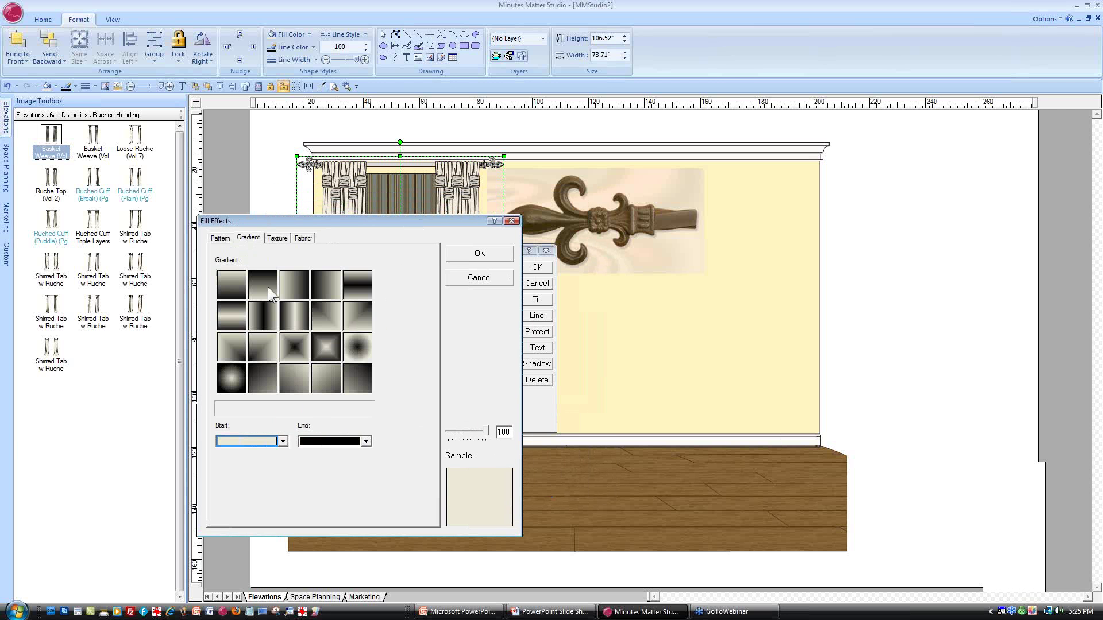
{"action": "left_click", "coordinate": [283, 442]}
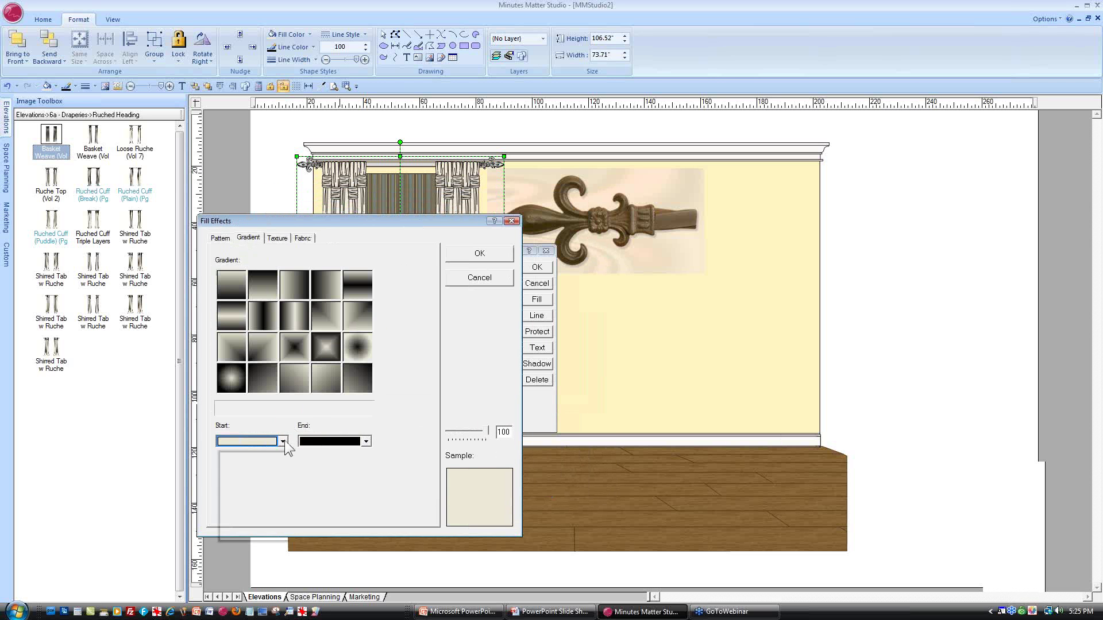
{"action": "left_click", "coordinate": [276, 532]}
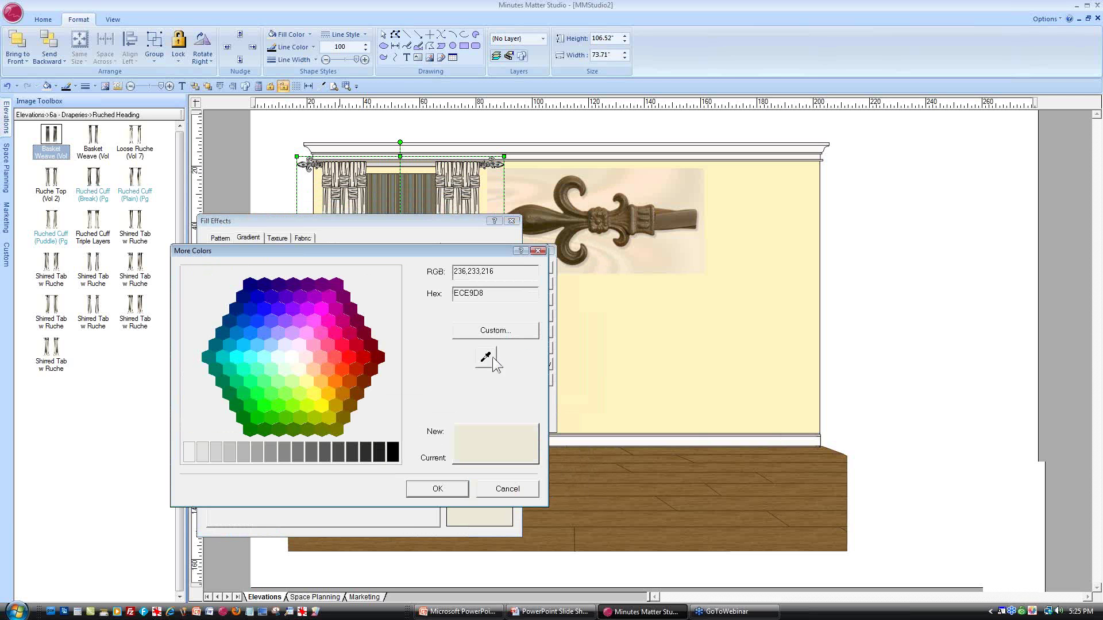
{"action": "left_click", "coordinate": [486, 357]}
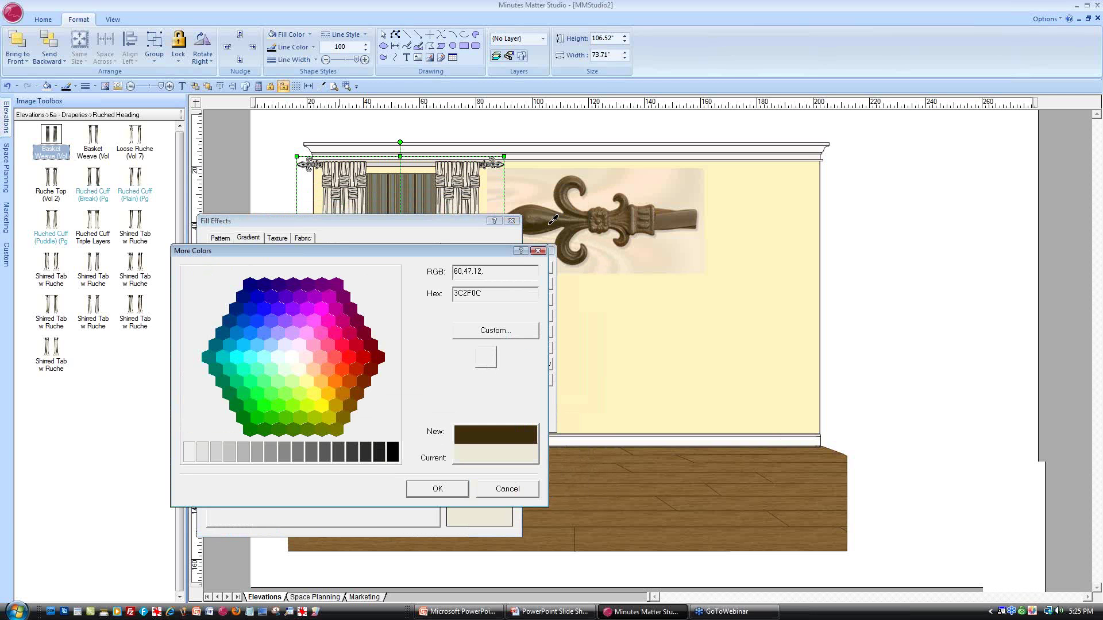
{"action": "left_click", "coordinate": [554, 220]}
{"action": "left_click", "coordinate": [438, 489]}
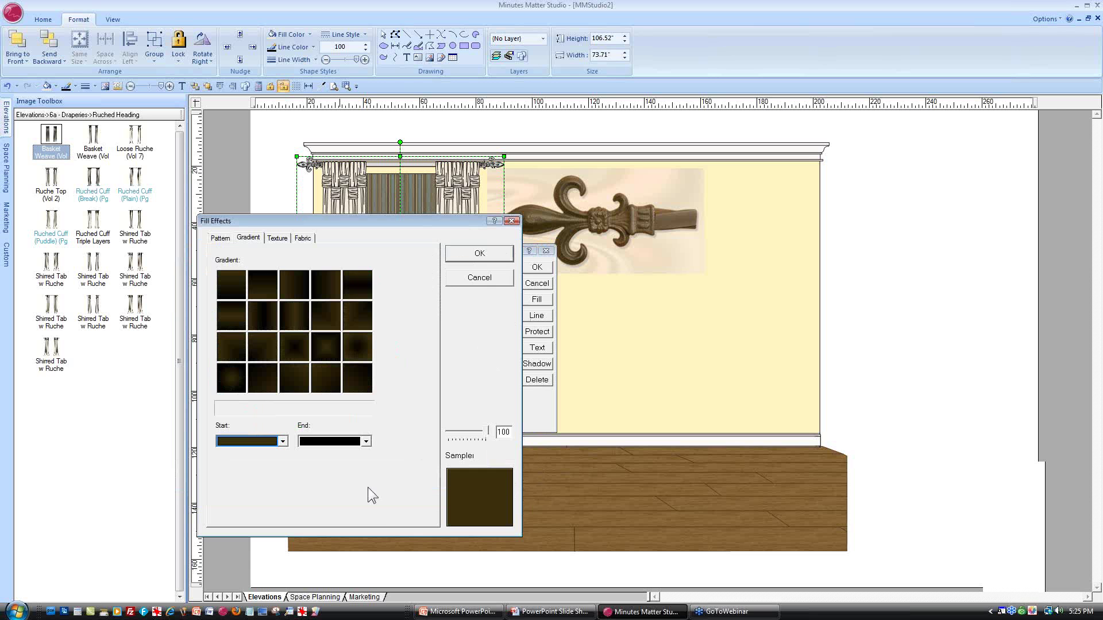
Sample a lighter brown from the finial as the gradient's end color and apply the horizontal gradient with a light center band to the hardware
{"action": "left_click", "coordinate": [366, 442]}
{"action": "left_click", "coordinate": [367, 516]}
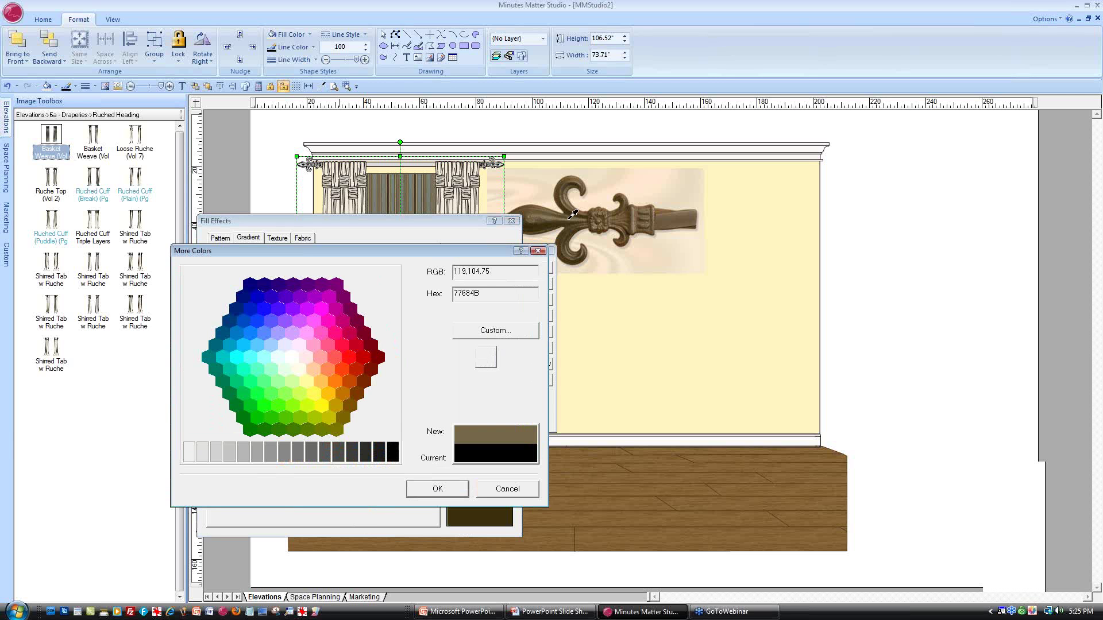
{"action": "left_click", "coordinate": [568, 220]}
{"action": "left_click", "coordinate": [460, 489]}
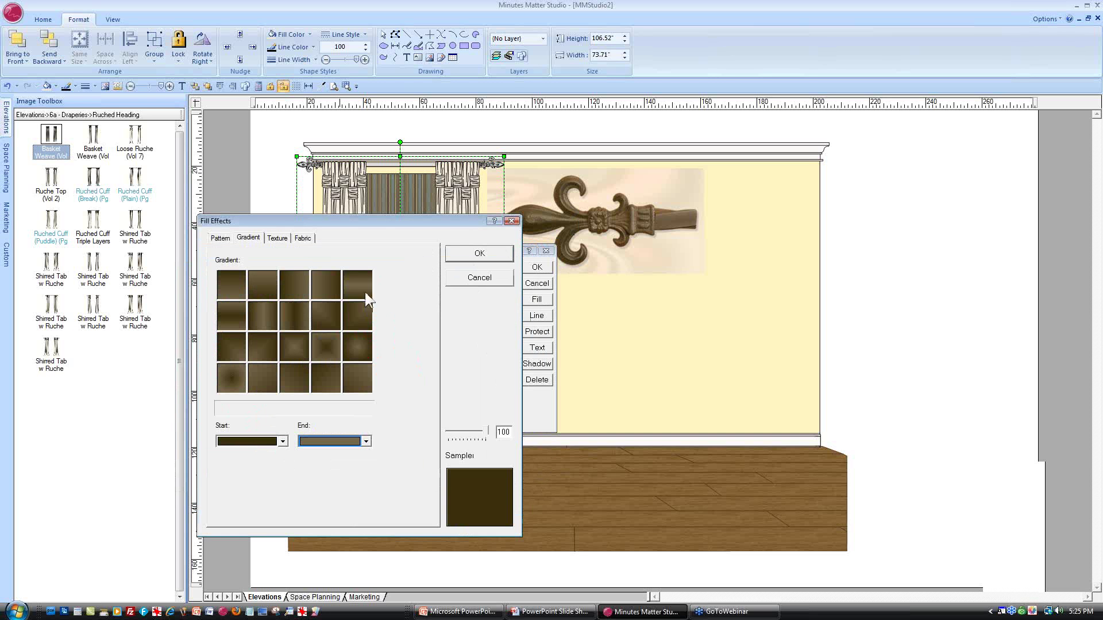
{"action": "left_click", "coordinate": [357, 285]}
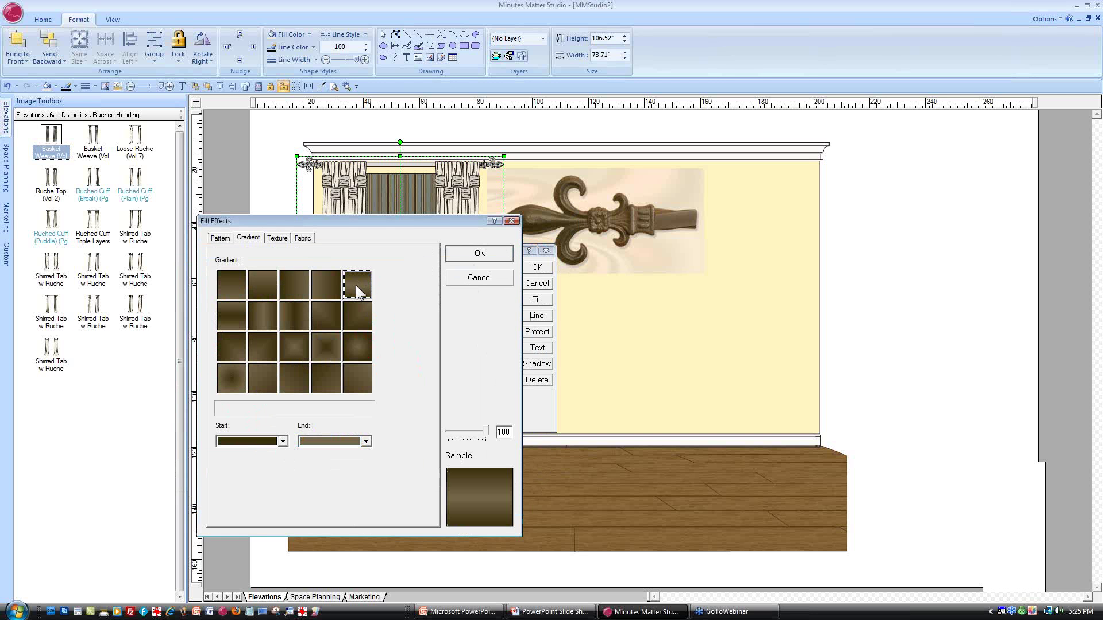
{"action": "left_click", "coordinate": [473, 253]}
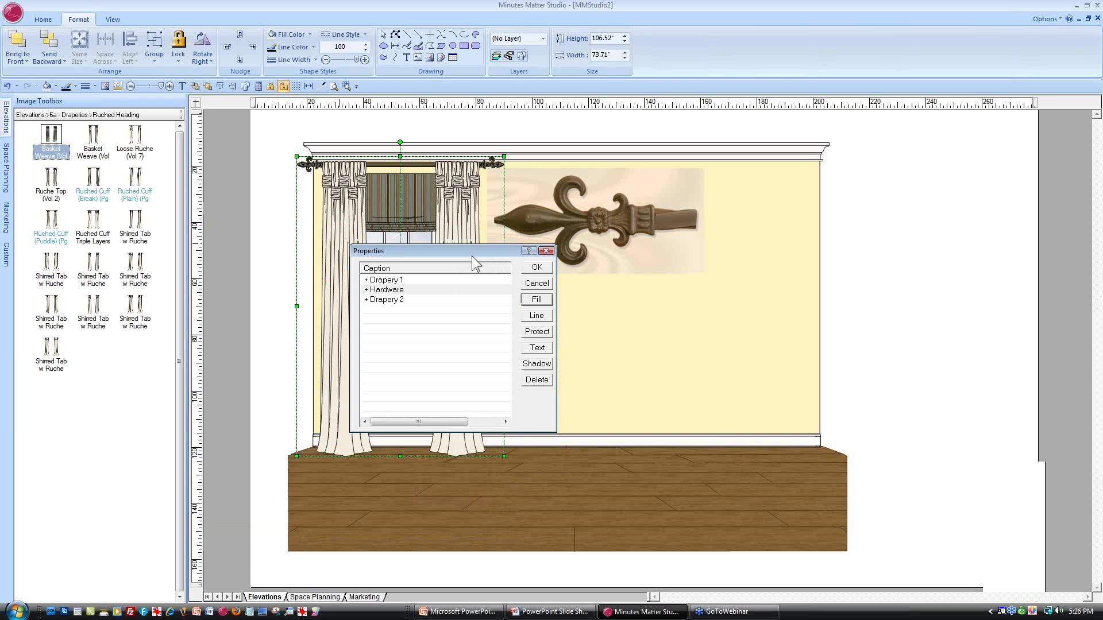
Change the hardware's line color to a brown sampled from the finial picture
{"action": "left_click", "coordinate": [390, 292]}
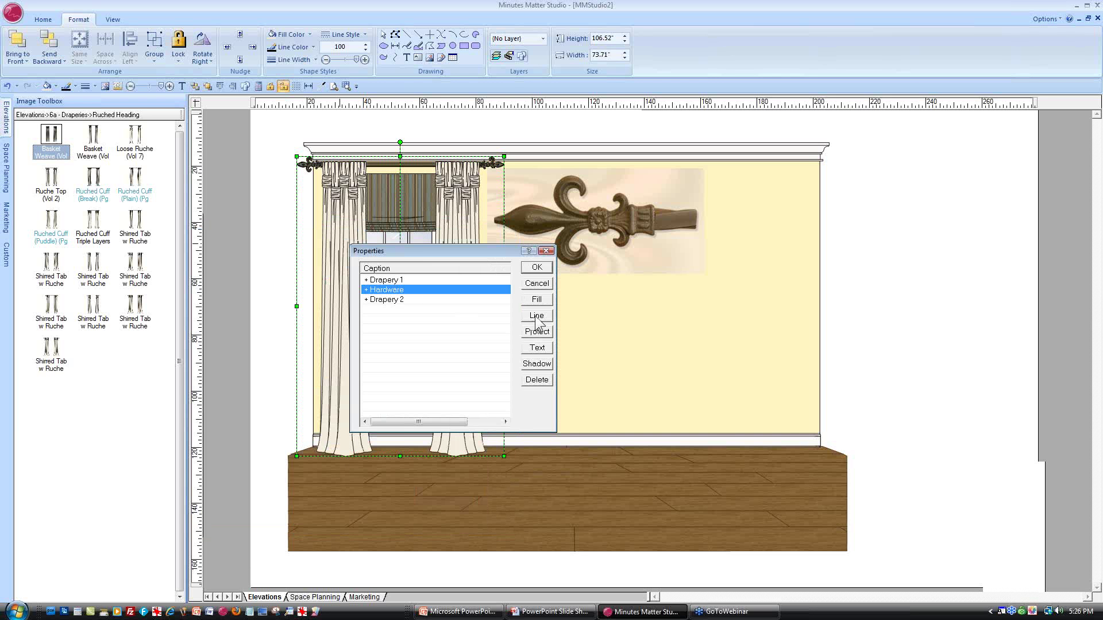
{"action": "left_click", "coordinate": [537, 316]}
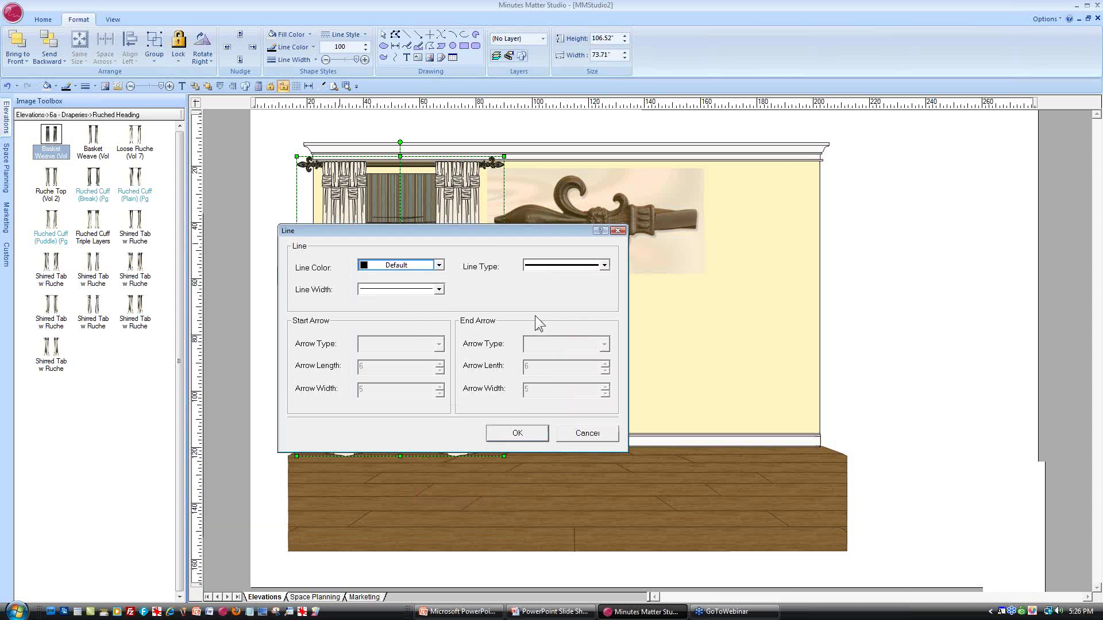
{"action": "left_click", "coordinate": [439, 264]}
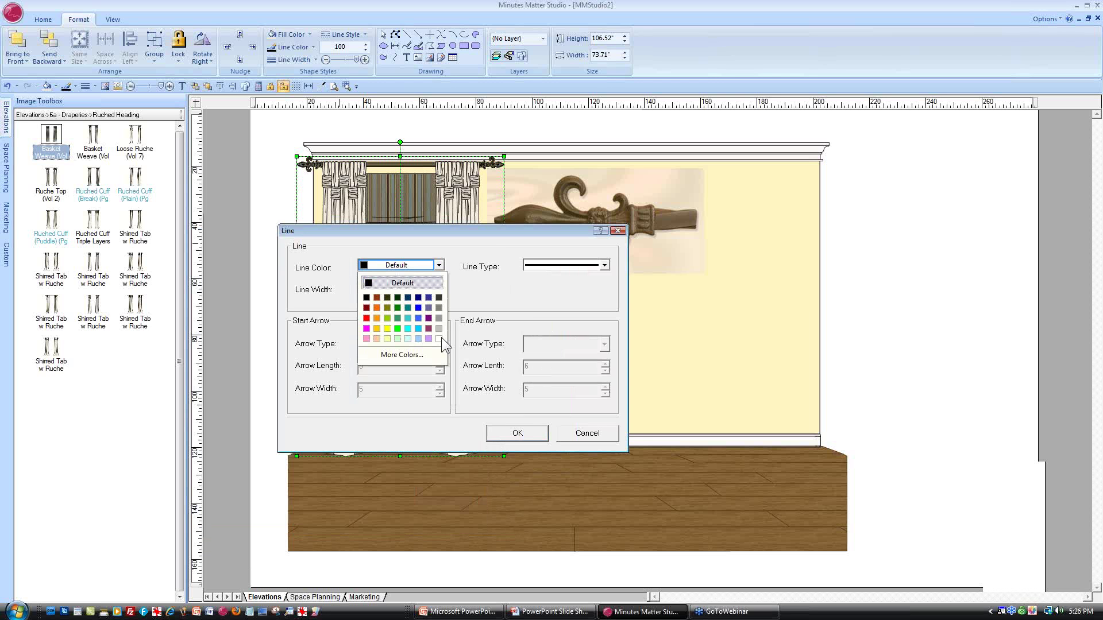
{"action": "left_click", "coordinate": [413, 355]}
{"action": "left_click", "coordinate": [579, 319]}
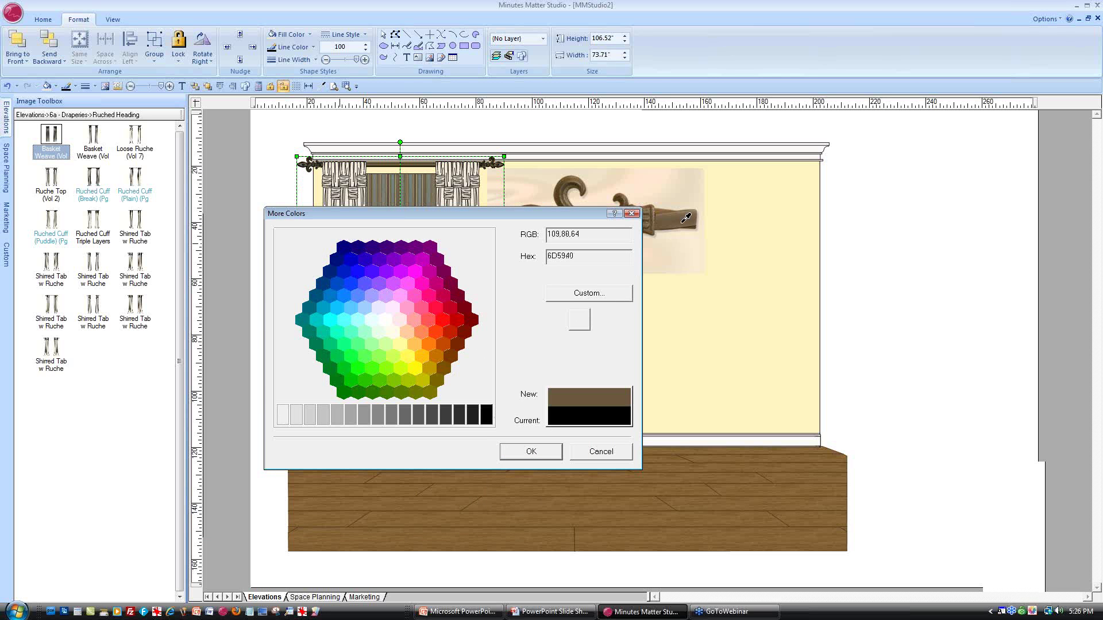
Apply the brown sampled from the finial photo as the rod hardware's line color, and move the photo off the wall to its right
{"action": "left_click", "coordinate": [542, 453]}
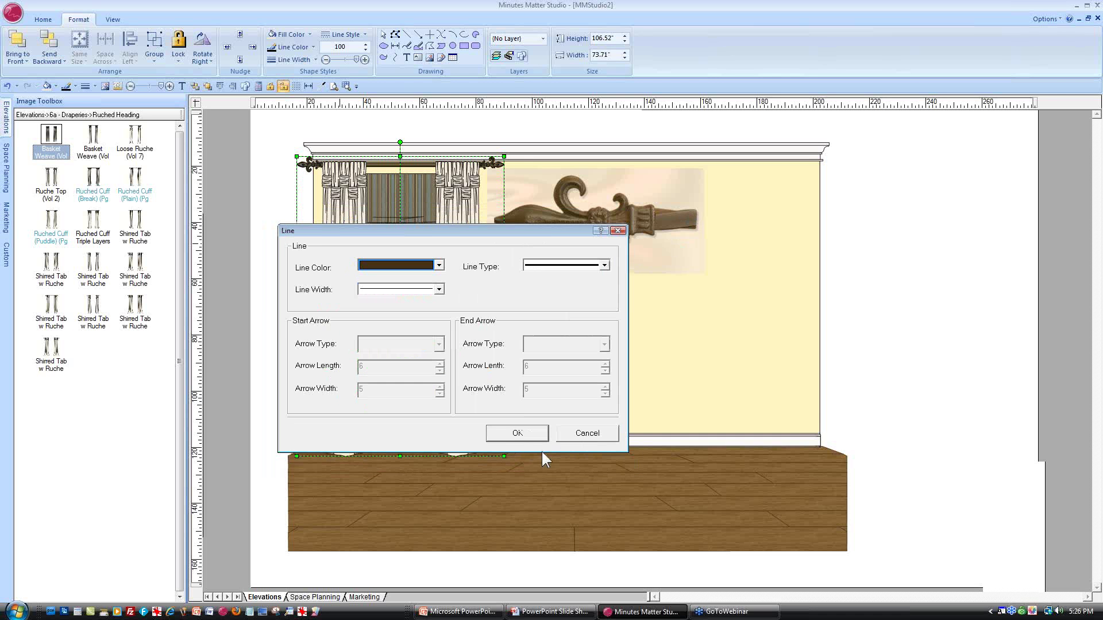
{"action": "left_click", "coordinate": [504, 432]}
{"action": "left_click", "coordinate": [540, 265]}
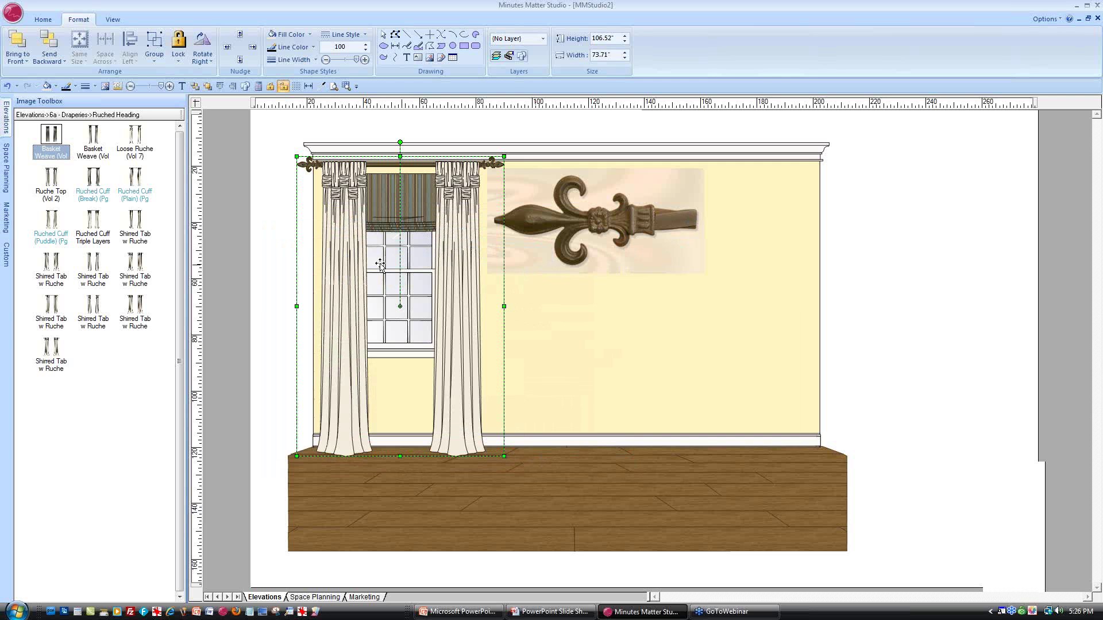
{"action": "left_click", "coordinate": [267, 236]}
{"action": "left_click_drag", "start_coordinate": [563, 218], "coordinate": [917, 212]}
Open the fabric fill options for the drapery panels and select the empty fabric slot after the striped swatch
{"action": "left_click", "coordinate": [346, 249]}
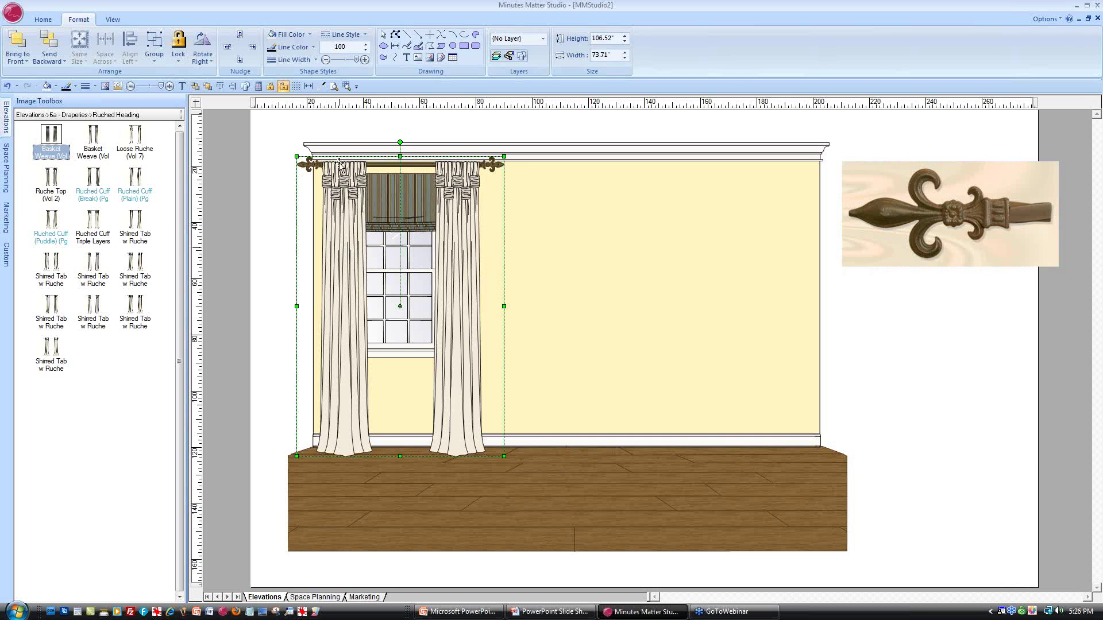
{"action": "right_click", "coordinate": [337, 227]}
{"action": "mouse_move", "coordinate": [380, 369]}
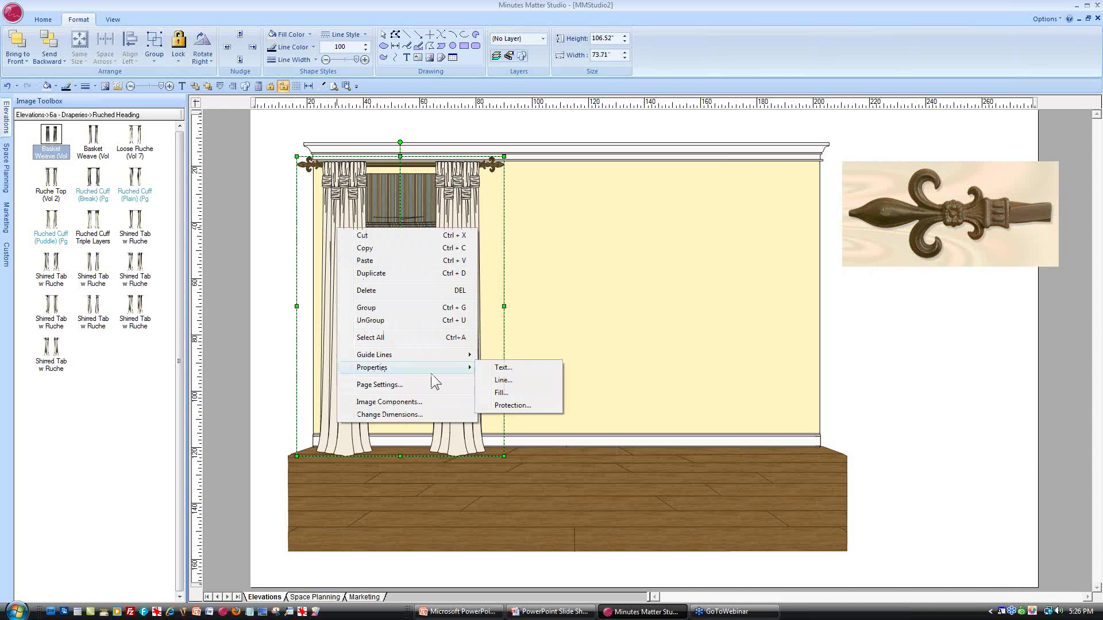
{"action": "left_click", "coordinate": [514, 392]}
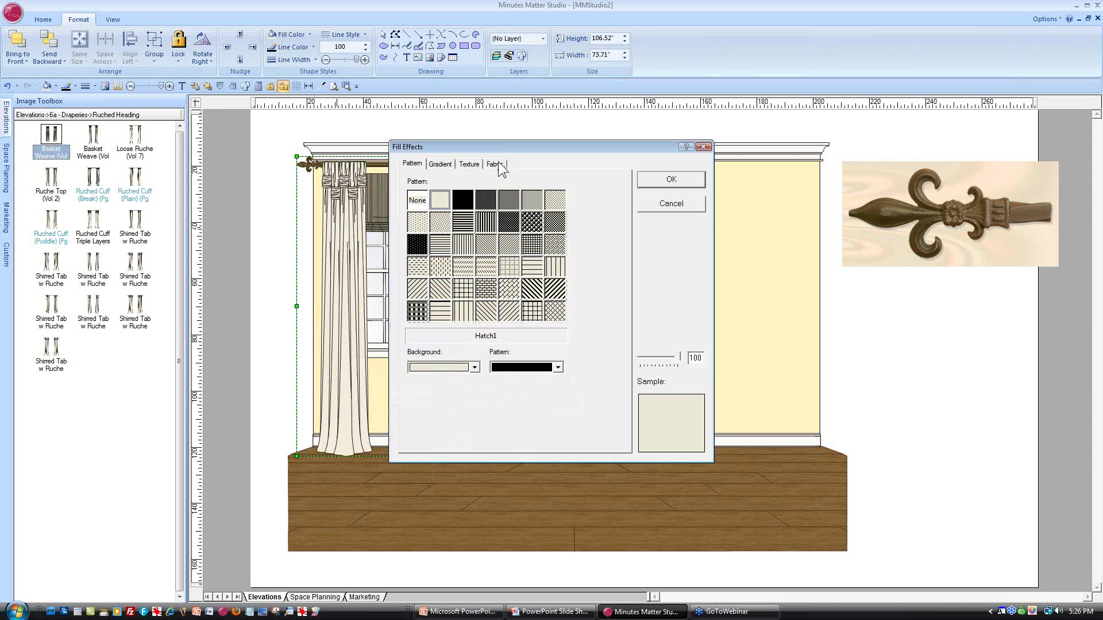
{"action": "left_click", "coordinate": [495, 164]}
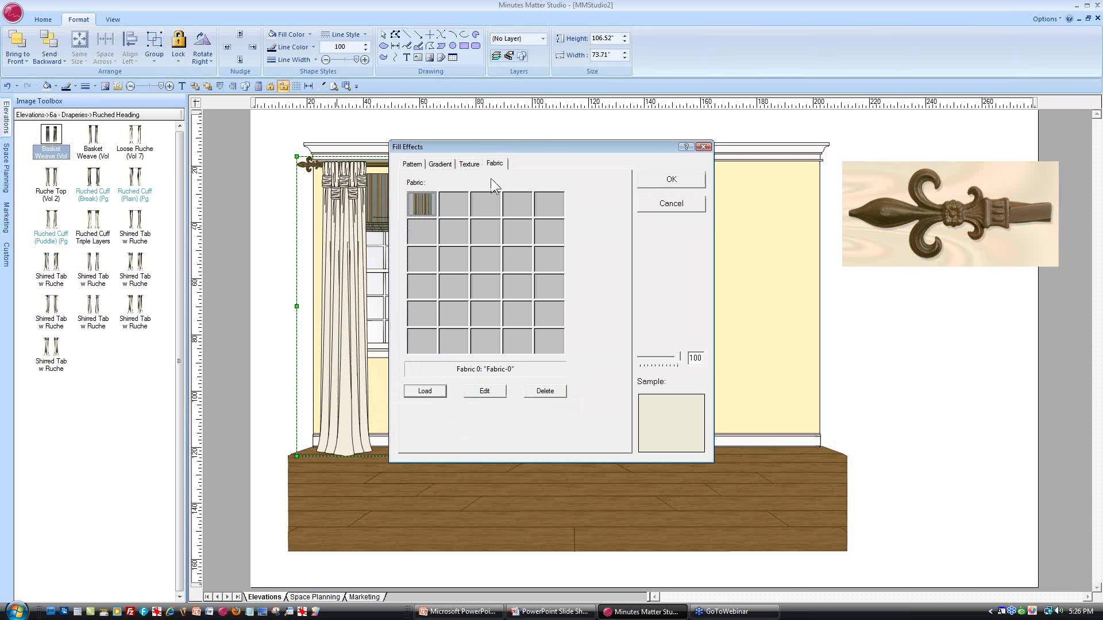
{"action": "left_click", "coordinate": [453, 205]}
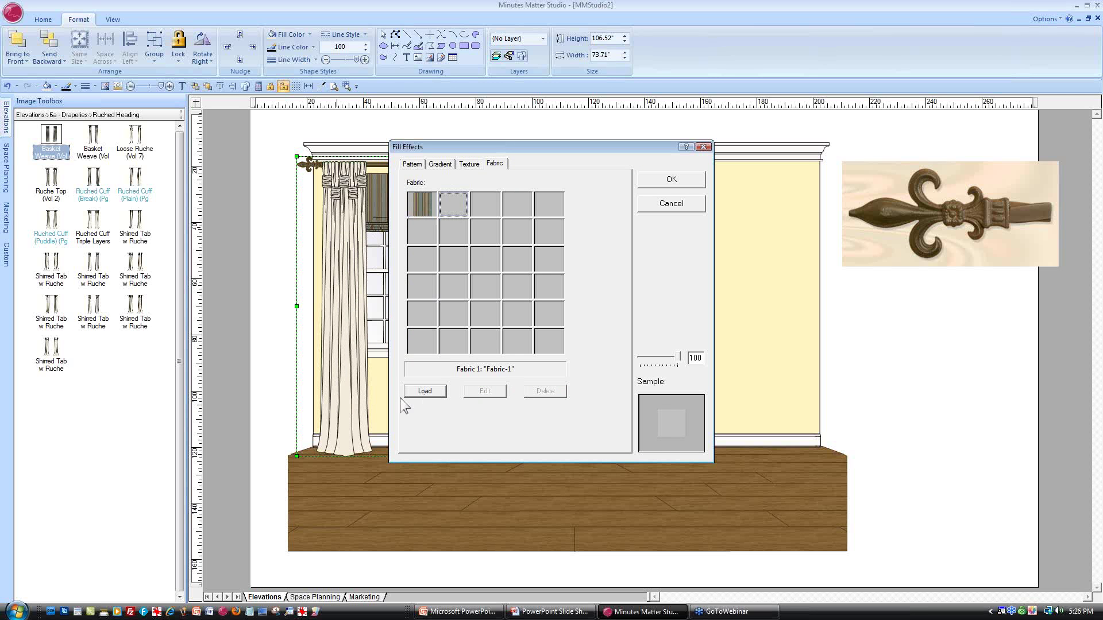
Load "pontica stone 1.5v CROPPED.jpg" from the Eastern Accents folder into the selected fabric slot, browsing the images as large icons
{"action": "left_click", "coordinate": [424, 396]}
{"action": "left_click", "coordinate": [655, 208]}
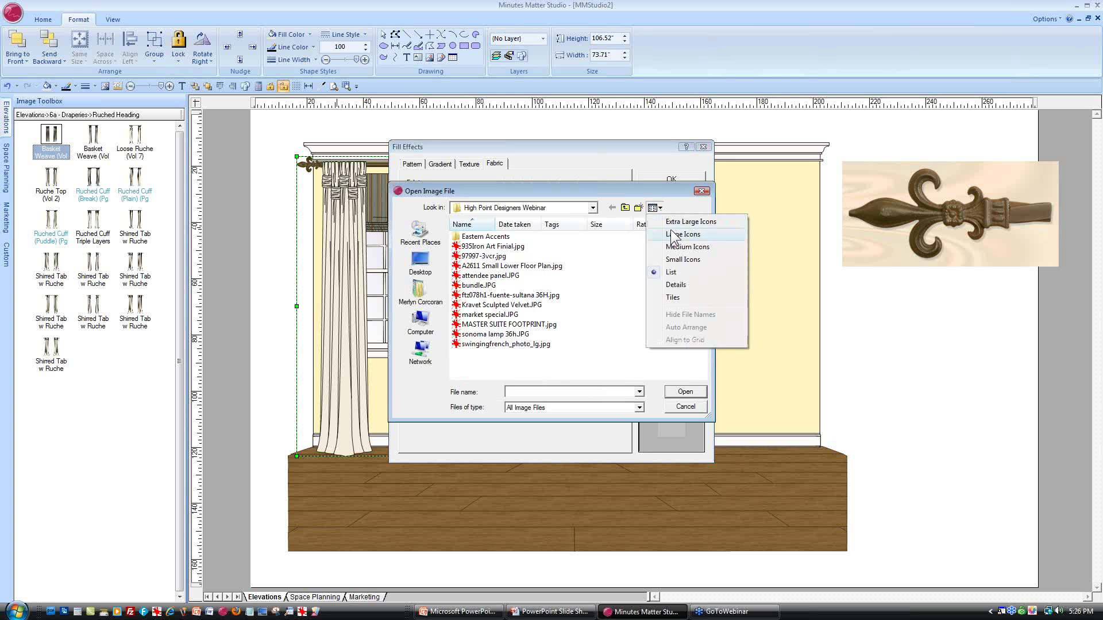
{"action": "left_click", "coordinate": [675, 235]}
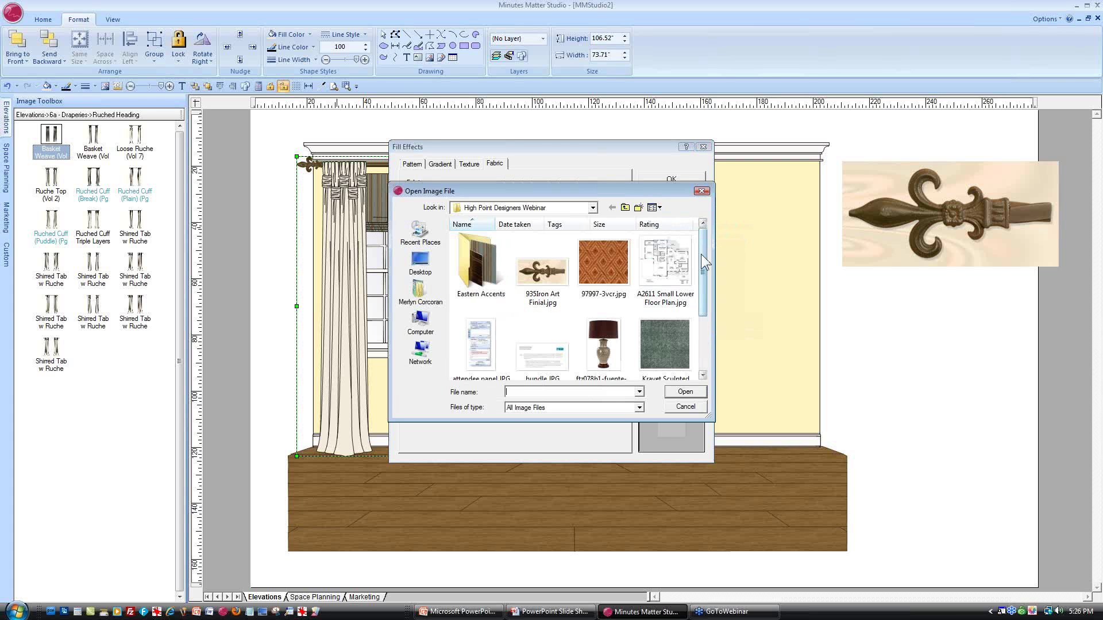
{"action": "left_click_drag", "start_coordinate": [703, 248], "coordinate": [702, 254]}
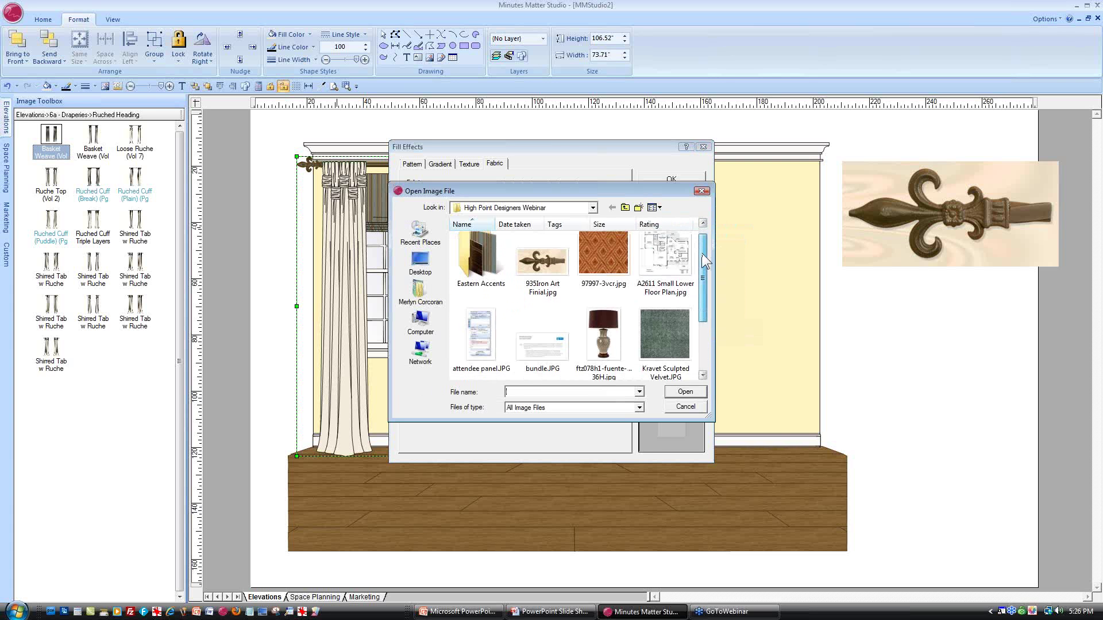
{"action": "double_click", "coordinate": [478, 261]}
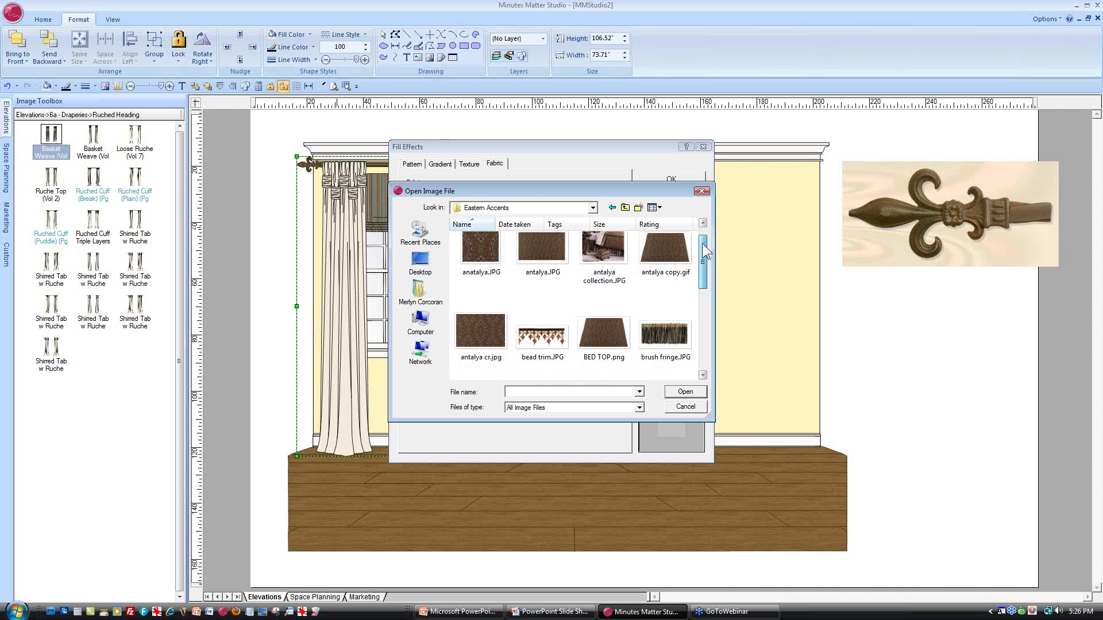
{"action": "left_click_drag", "start_coordinate": [705, 251], "coordinate": [704, 306]}
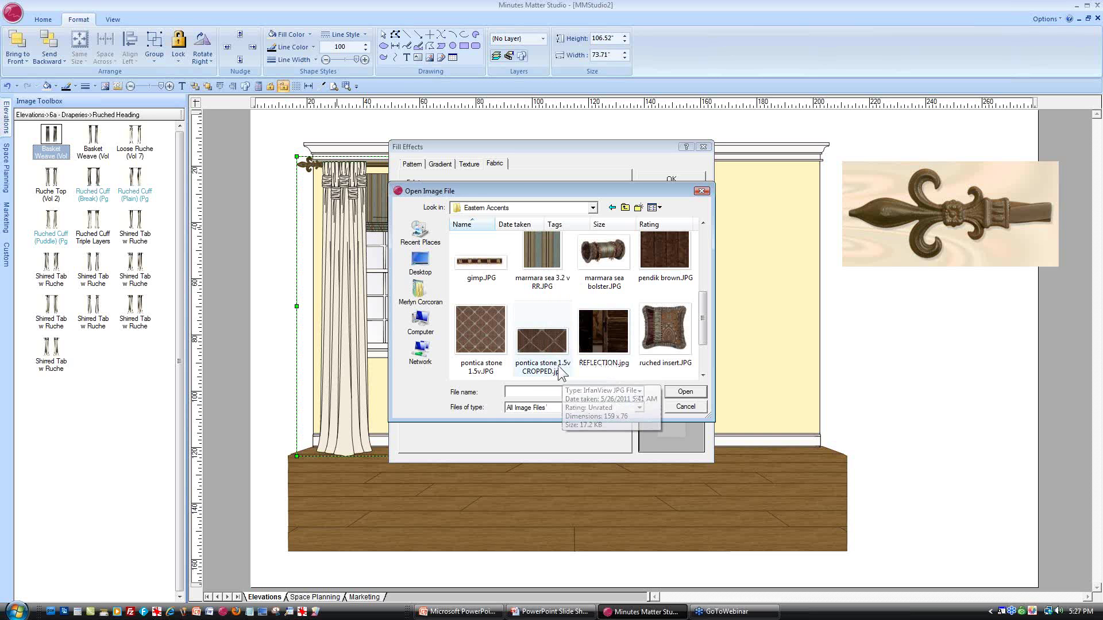
{"action": "left_click", "coordinate": [566, 367]}
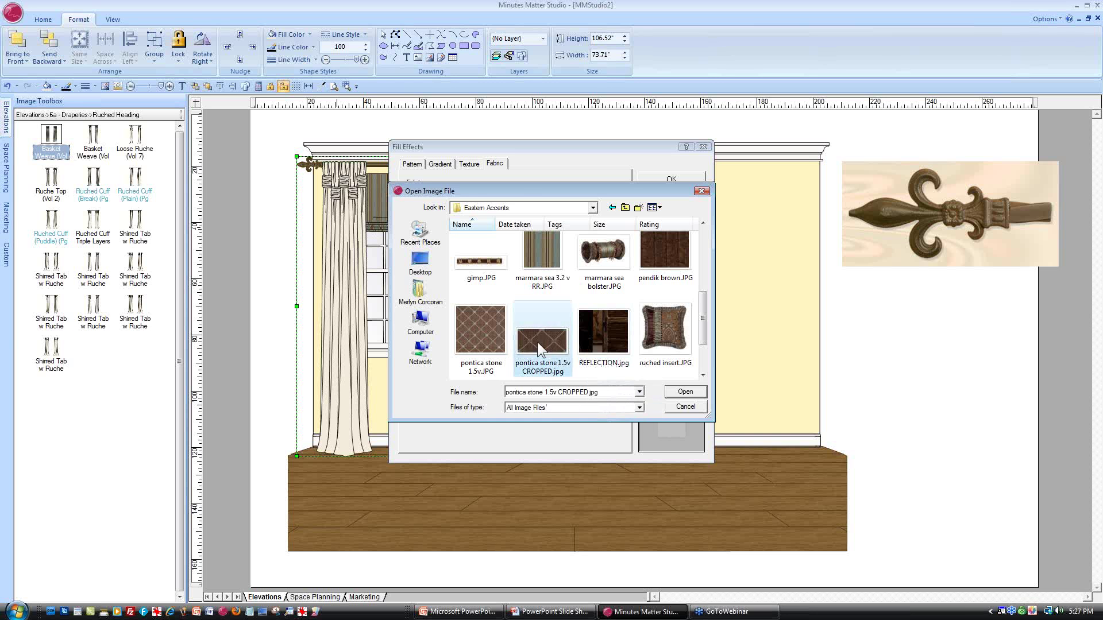
{"action": "left_click", "coordinate": [687, 392]}
Set the new fabric's height to 1.5 inches with the aspect ratio kept, and apply it to the drapery panels
{"action": "left_click", "coordinate": [484, 391]}
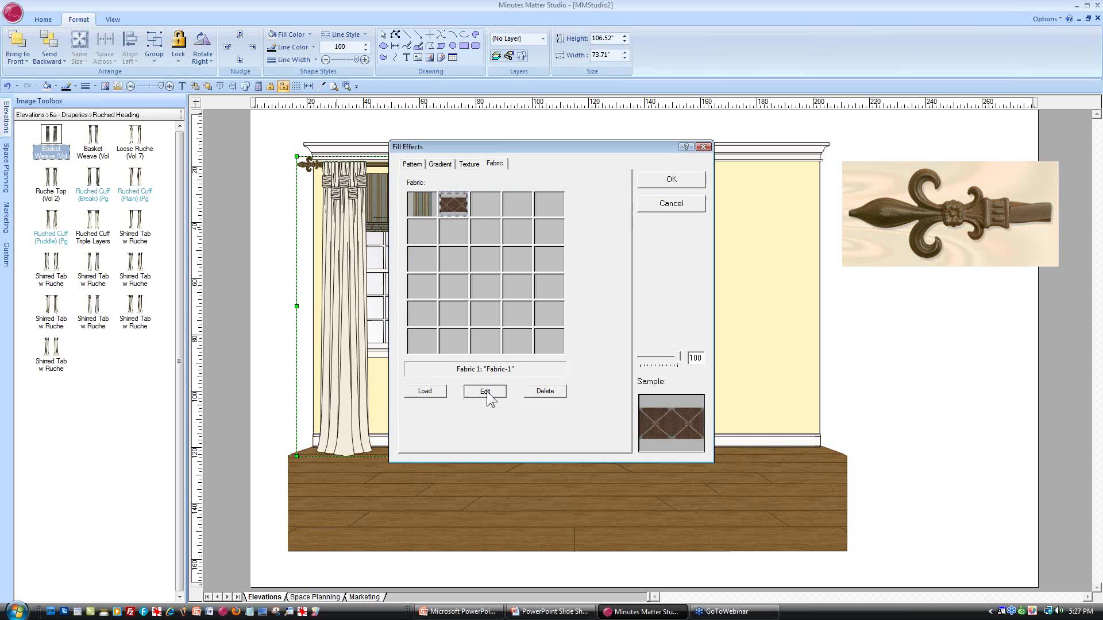
{"action": "left_click_drag", "start_coordinate": [576, 204], "coordinate": [550, 205]}
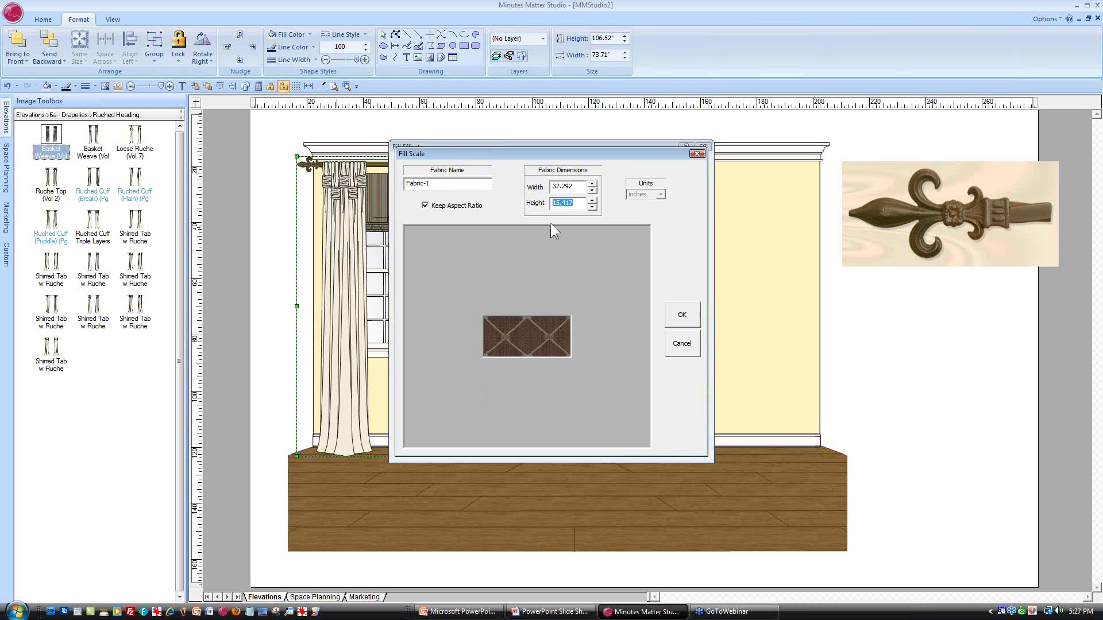
{"action": "type", "text": "1.5"}
{"action": "left_click_drag", "start_coordinate": [575, 188], "coordinate": [557, 190]}
{"action": "left_click", "coordinate": [684, 316]}
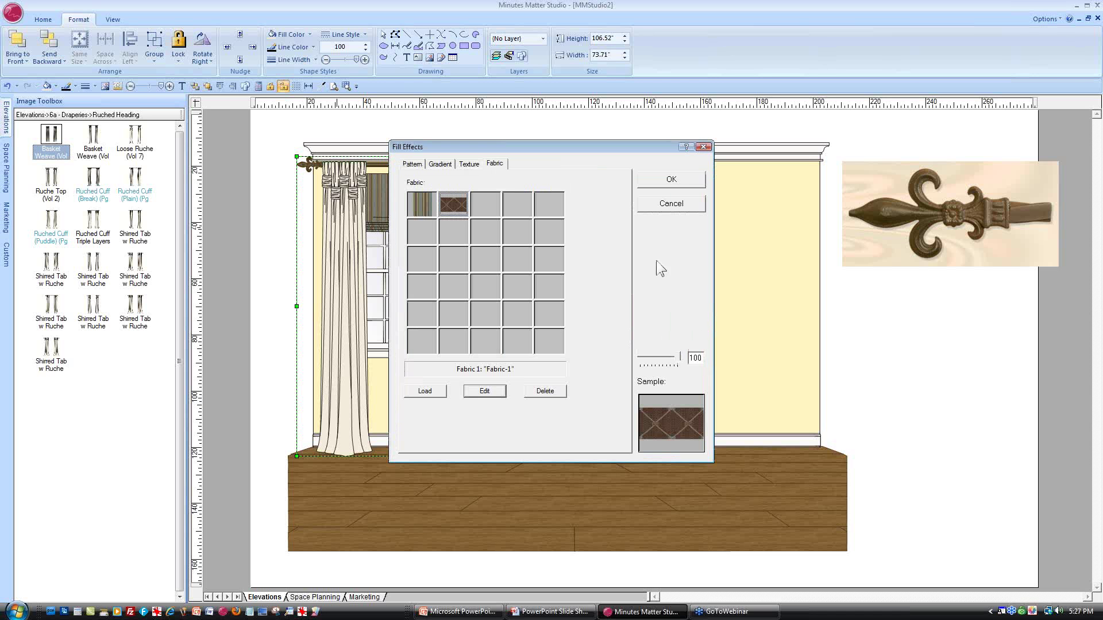
{"action": "left_click", "coordinate": [685, 179]}
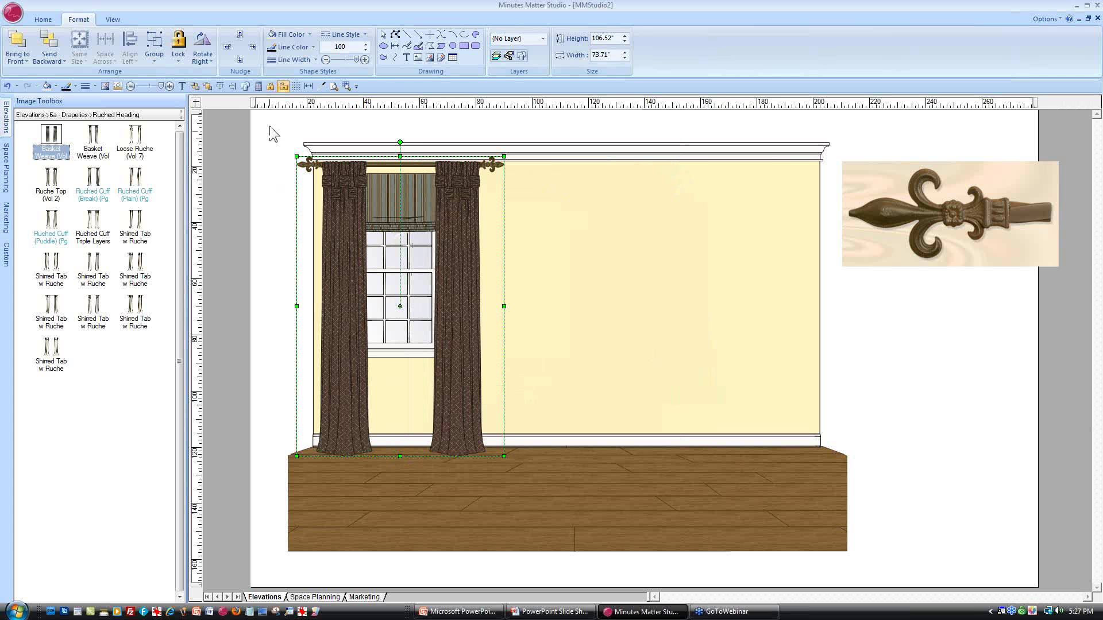
Ungroup the rod-and-drapery treatment and move the right drapery panel slightly inward over the window
{"action": "left_click_drag", "start_coordinate": [269, 126], "coordinate": [522, 462]}
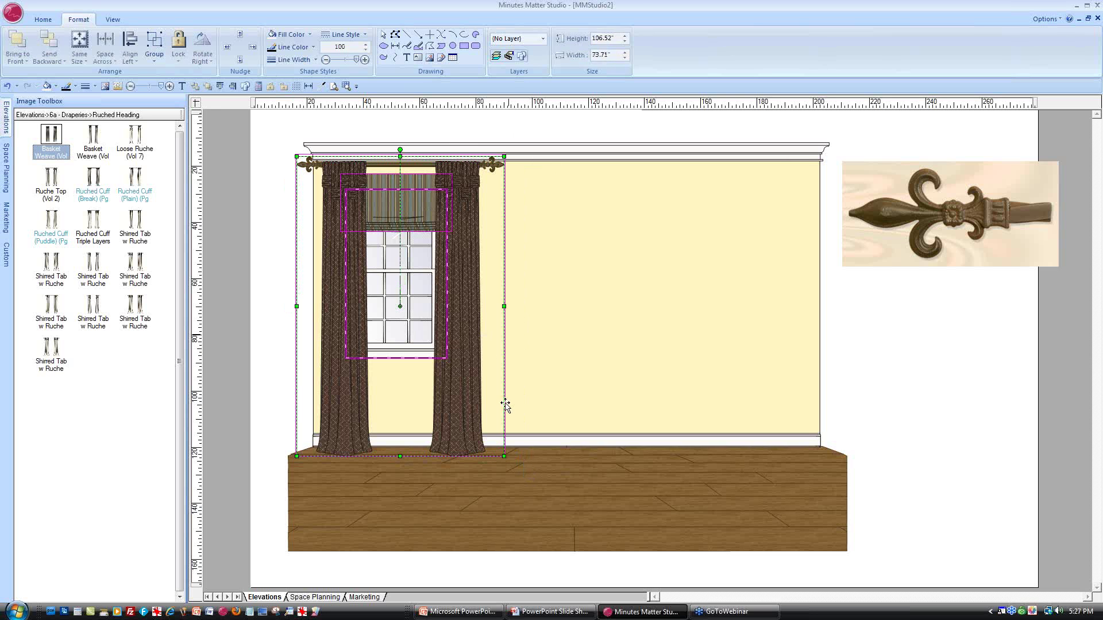
{"action": "left_click", "coordinate": [450, 127]}
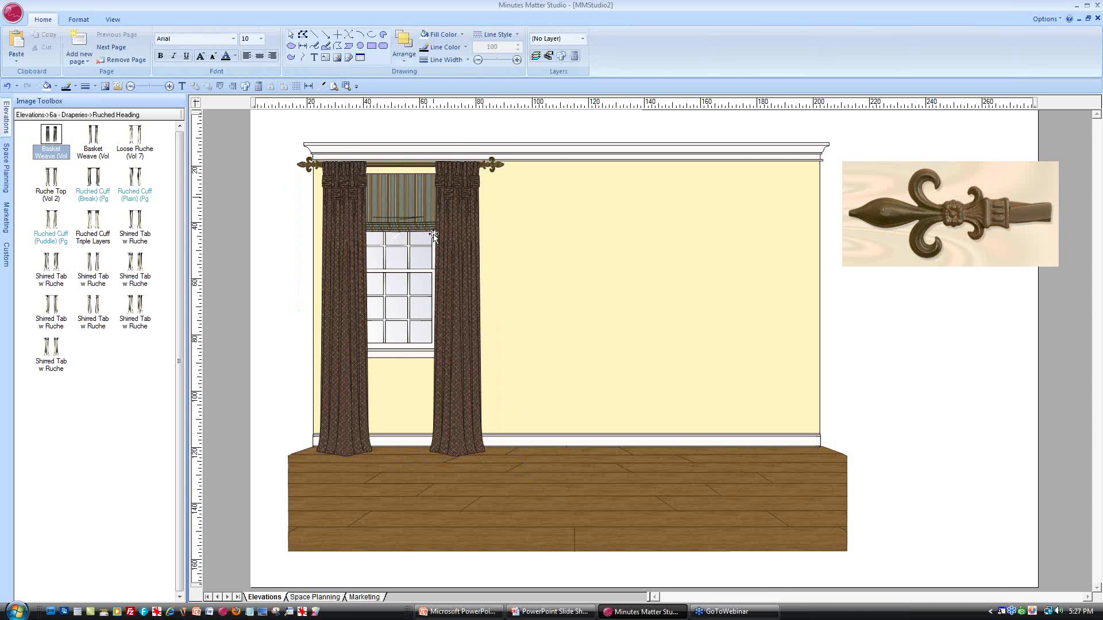
{"action": "left_click", "coordinate": [346, 86]}
{"action": "left_click_drag", "start_coordinate": [436, 160], "coordinate": [533, 315]}
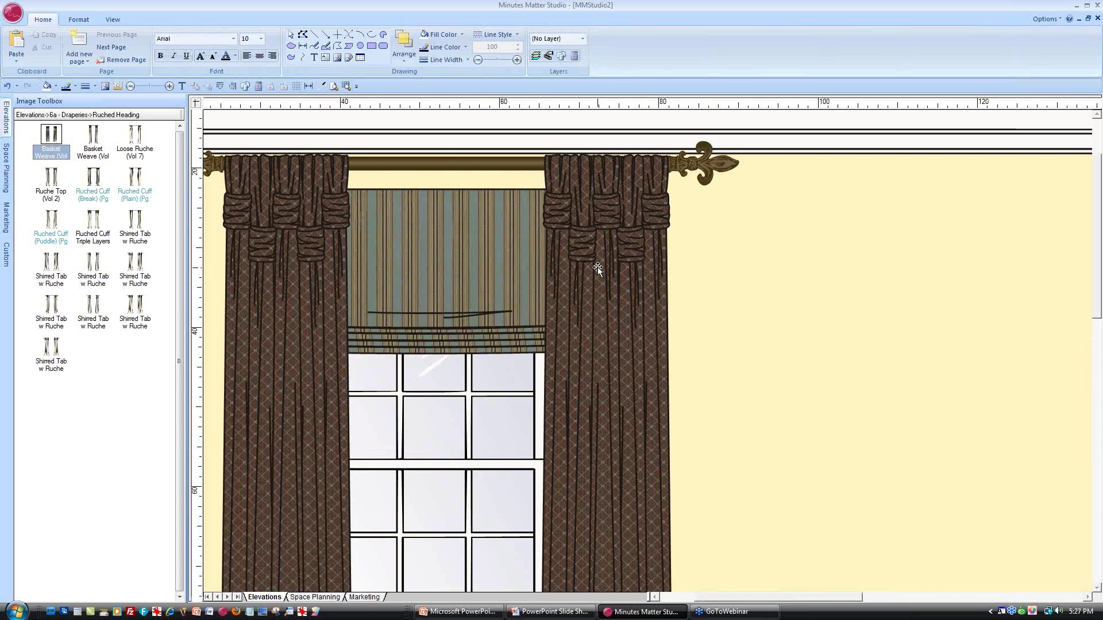
{"action": "left_click", "coordinate": [598, 267]}
{"action": "right_click", "coordinate": [585, 240]}
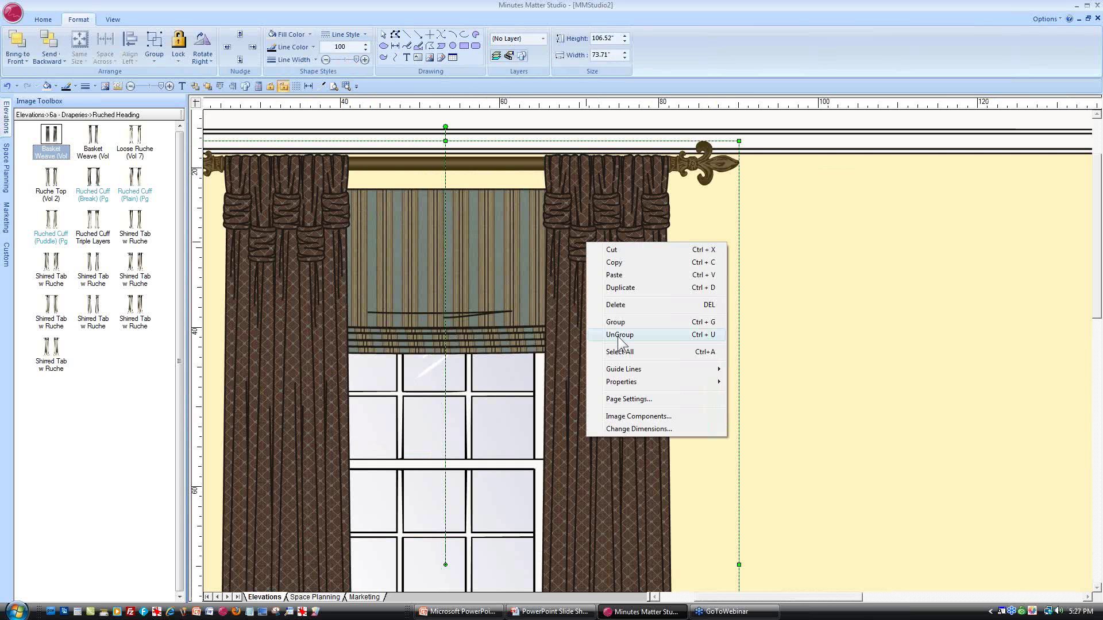
{"action": "left_click", "coordinate": [629, 335]}
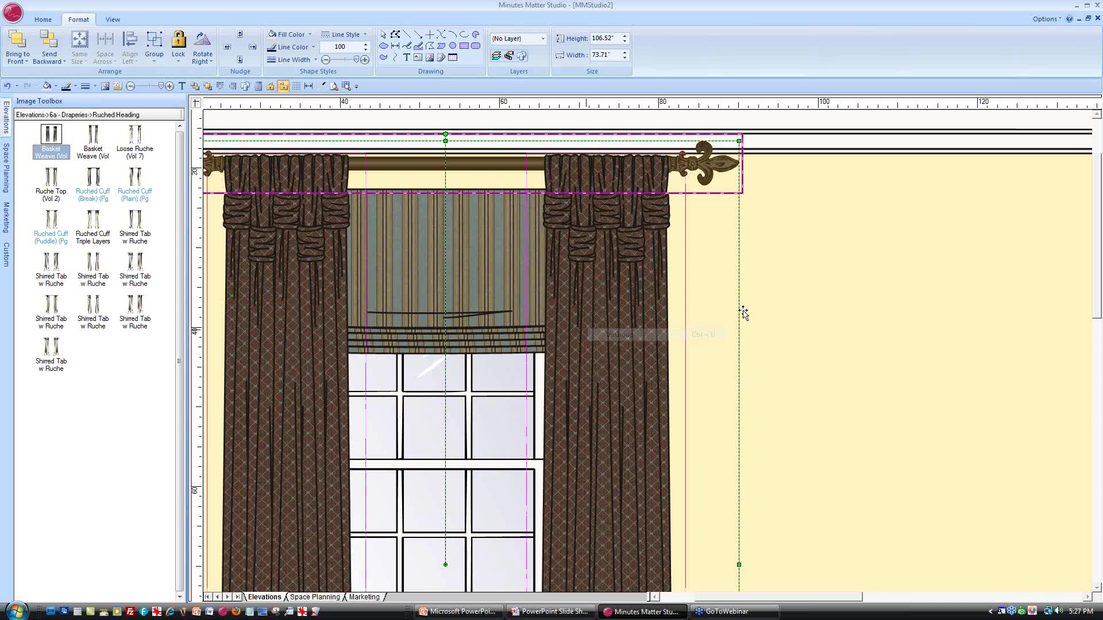
{"action": "left_click", "coordinate": [623, 303]}
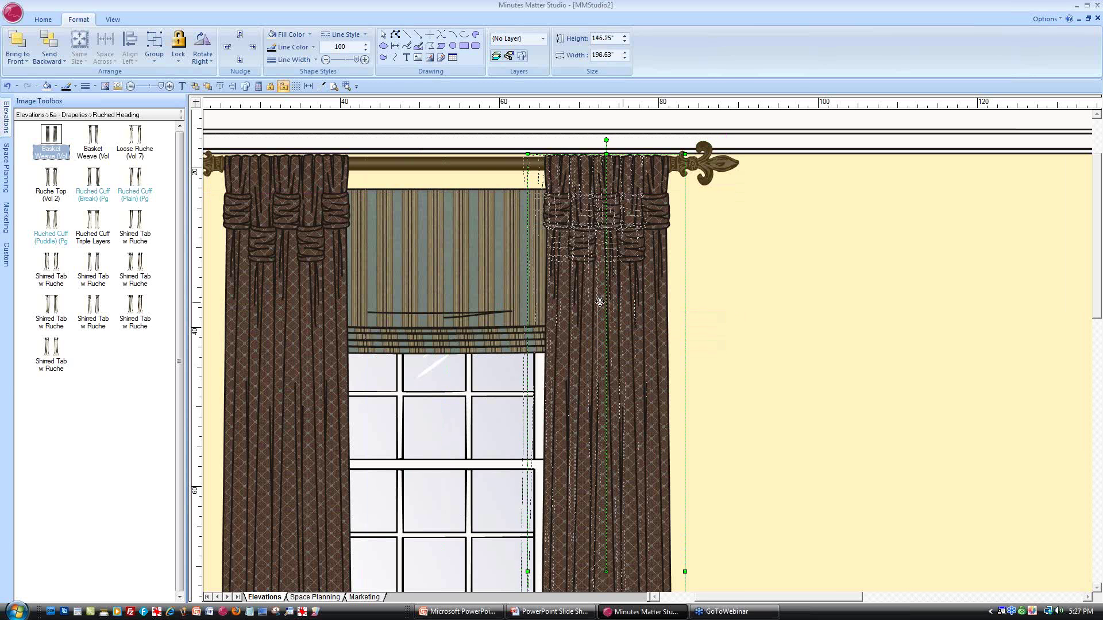
{"action": "left_click_drag", "start_coordinate": [643, 302], "coordinate": [609, 303]}
Ungroup the rod from its finials and shorten it so the right finial sits just beyond the right drapery panel
{"action": "left_click", "coordinate": [651, 164]}
{"action": "right_click", "coordinate": [651, 163]}
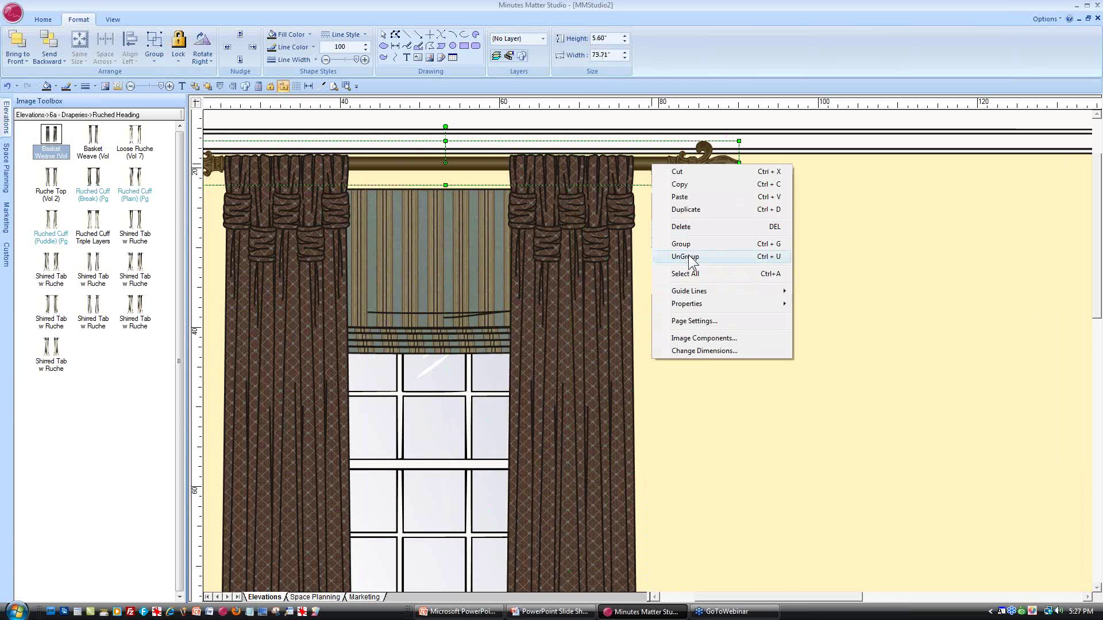
{"action": "left_click", "coordinate": [688, 256]}
{"action": "left_click", "coordinate": [715, 194]}
{"action": "left_click", "coordinate": [656, 165]}
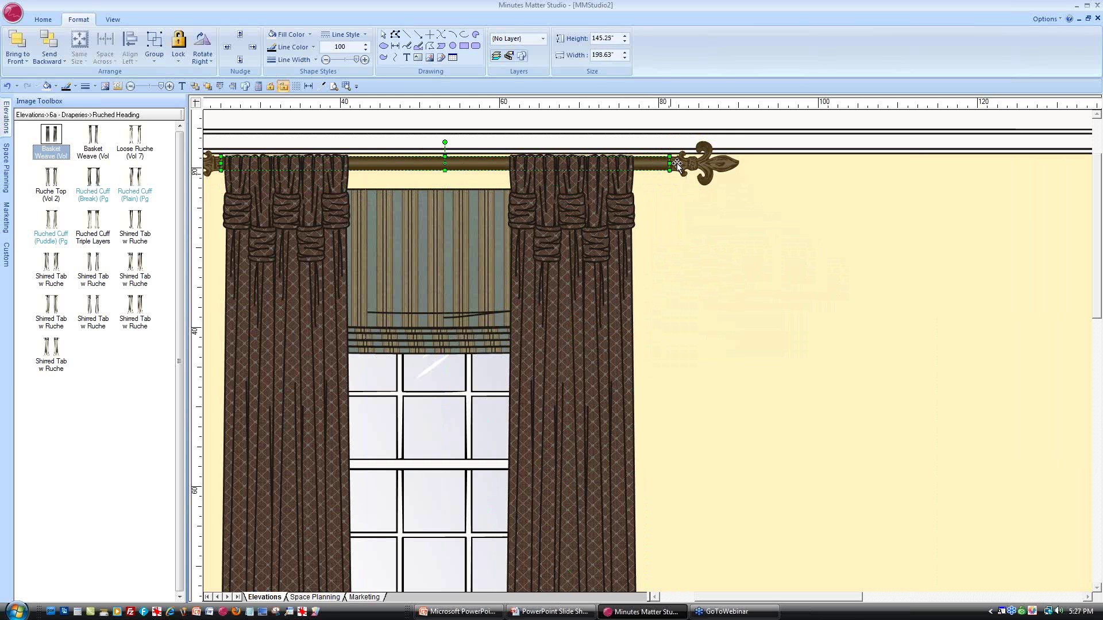
{"action": "mouse_move", "coordinate": [669, 164]}
{"action": "left_mouse_down"}
{"action": "mouse_move", "coordinate": [638, 164]}
{"action": "mouse_move", "coordinate": [671, 164]}
{"action": "left_mouse_up"}
Raise the striped fabric shade so its top edge meets the underside of the curtain rod
{"action": "left_click", "coordinate": [443, 237]}
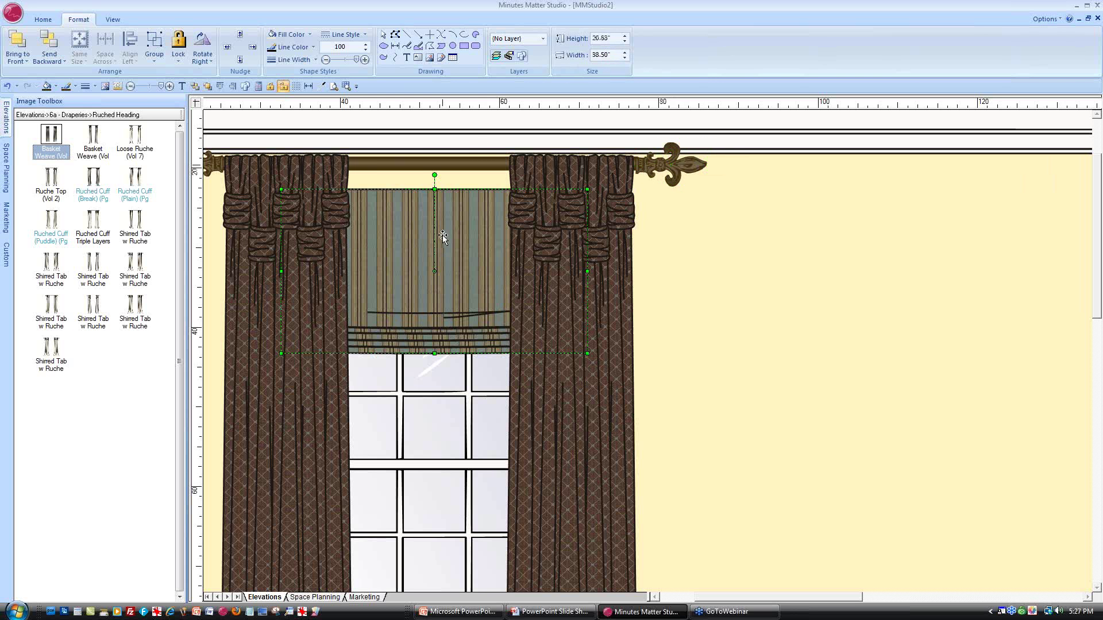
{"action": "left_click_drag", "start_coordinate": [443, 236], "coordinate": [442, 218]}
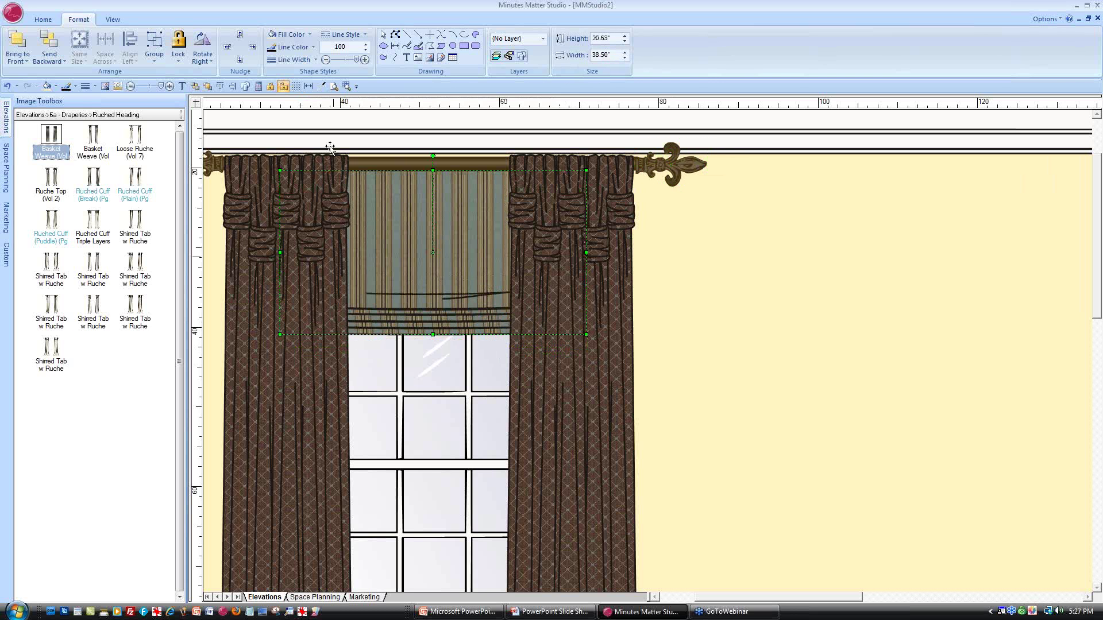
Duplicate the complete window with its draperies, shade and rod, and place the copy at the right end of the wall
{"action": "left_click", "coordinate": [334, 86]}
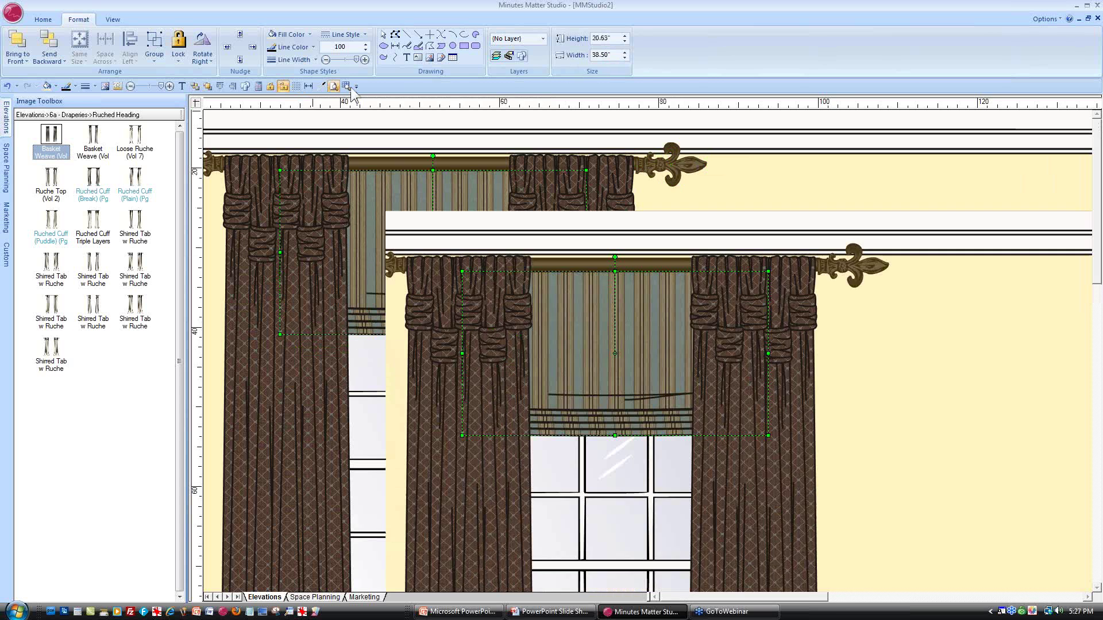
{"action": "left_click", "coordinate": [463, 294]}
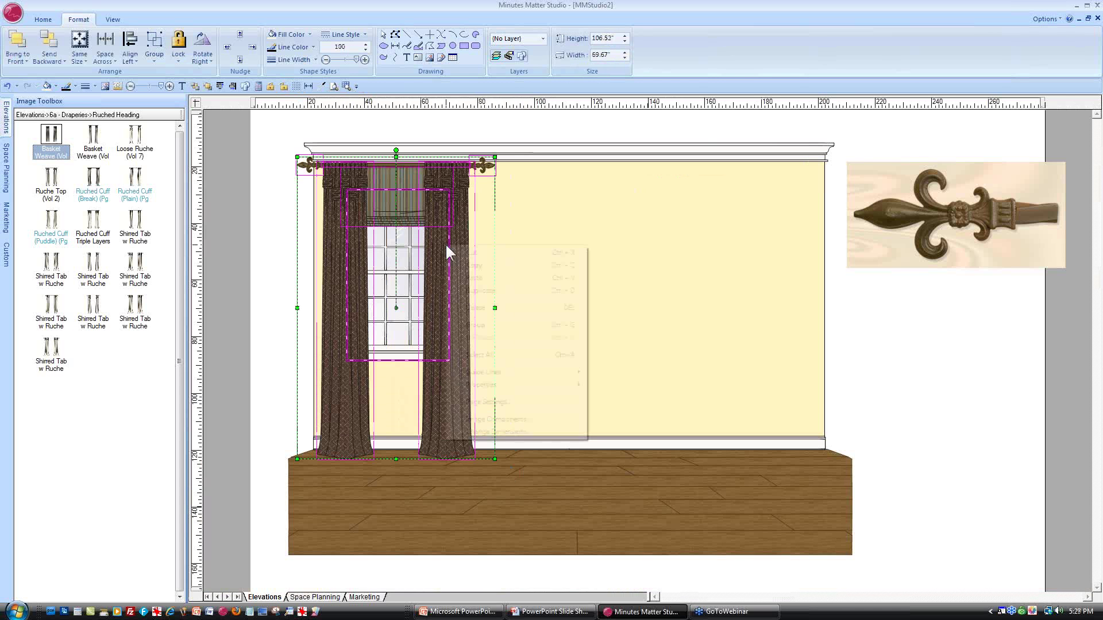
{"action": "right_click", "coordinate": [446, 246]}
{"action": "left_click", "coordinate": [480, 290]}
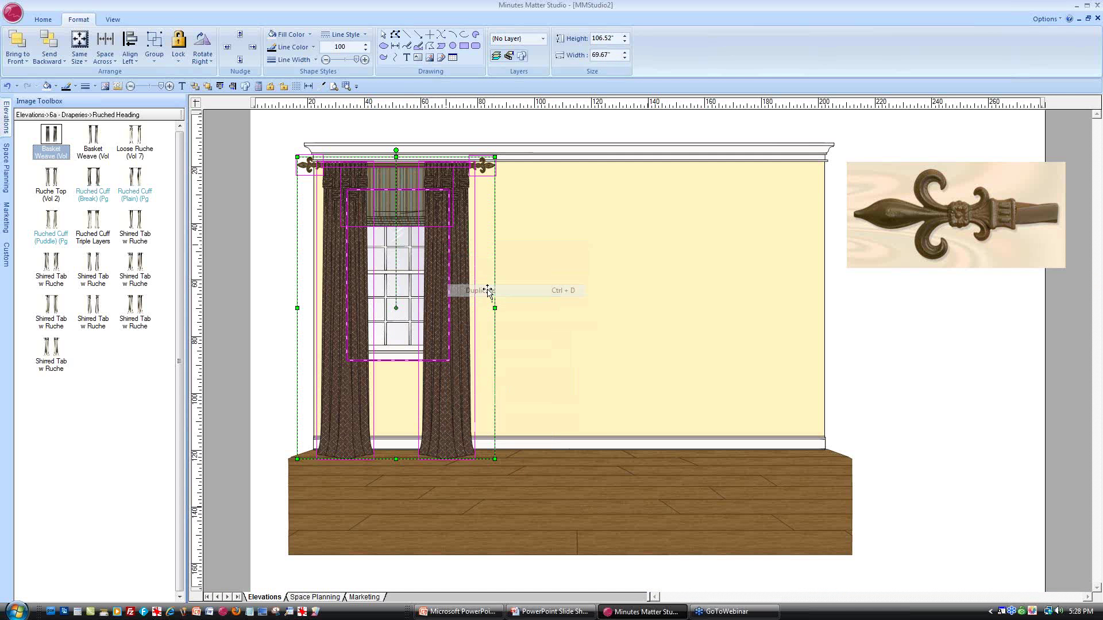
{"action": "left_click_drag", "start_coordinate": [542, 300], "coordinate": [797, 287]}
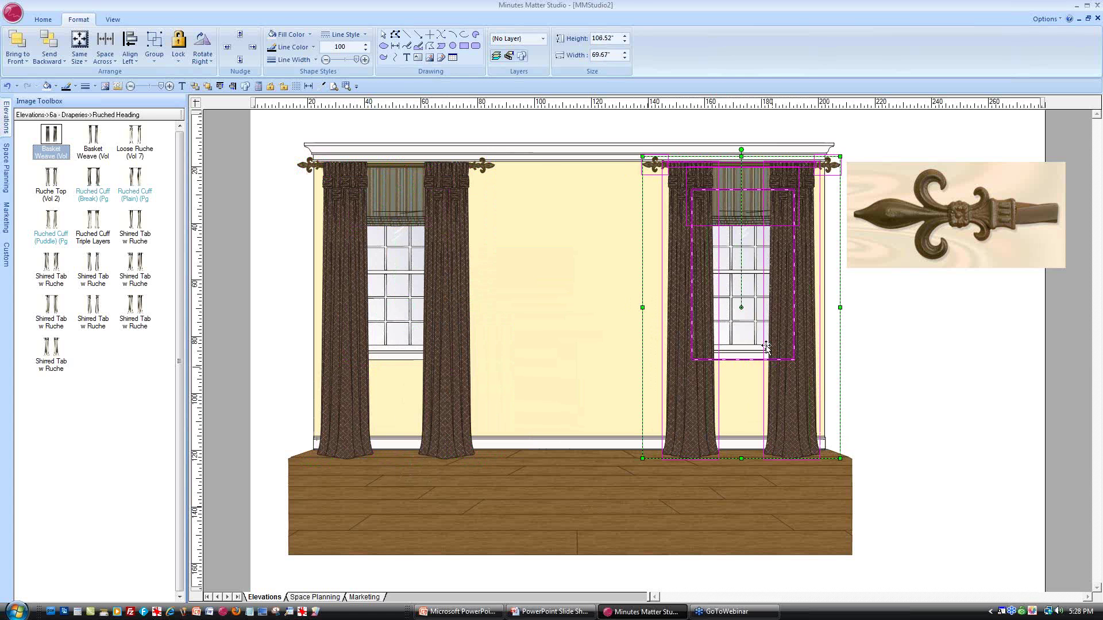
{"action": "left_click", "coordinate": [906, 367]}
Place the Metal Bed 255 (HB, FB) from the metal and wood beds in front of the wall, centred between the two windows
{"action": "left_click", "coordinate": [6, 117]}
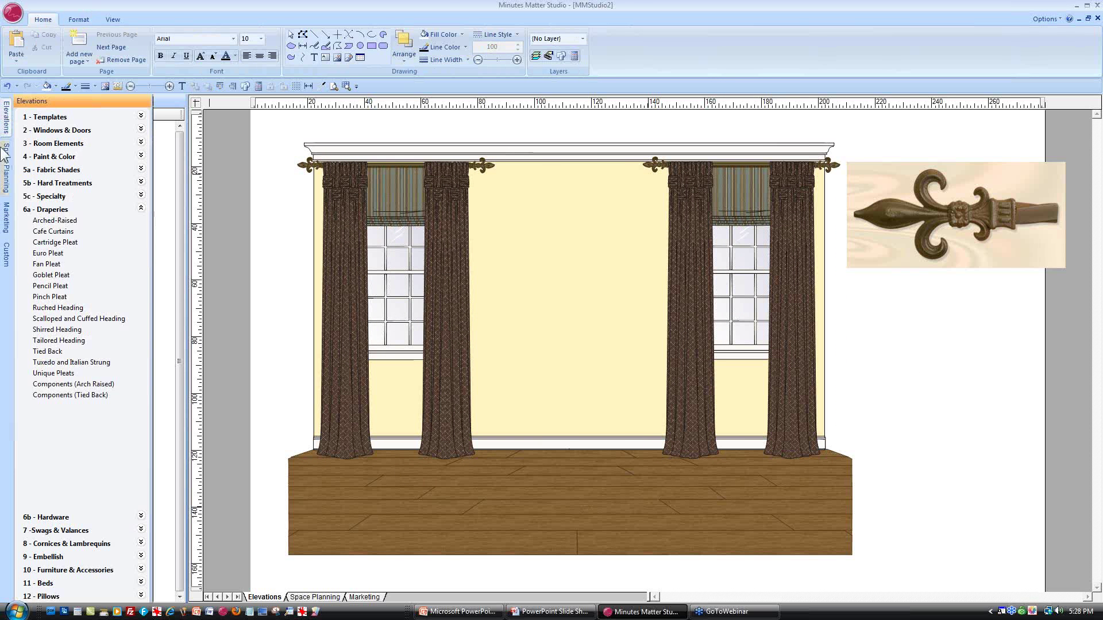
{"action": "left_click", "coordinate": [45, 584]}
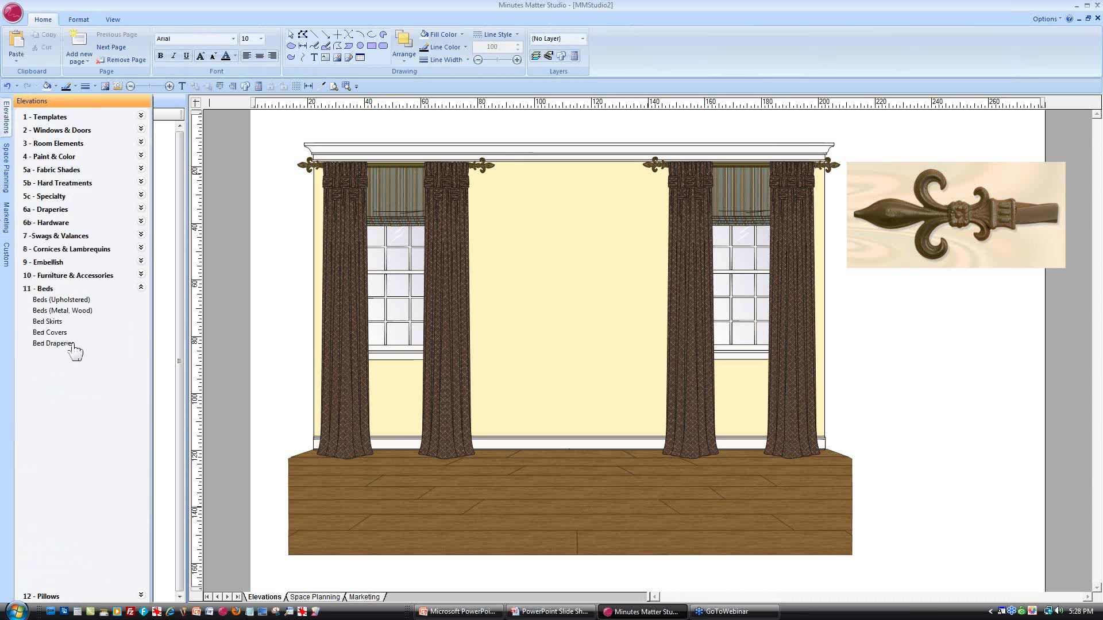
{"action": "left_click", "coordinate": [84, 313]}
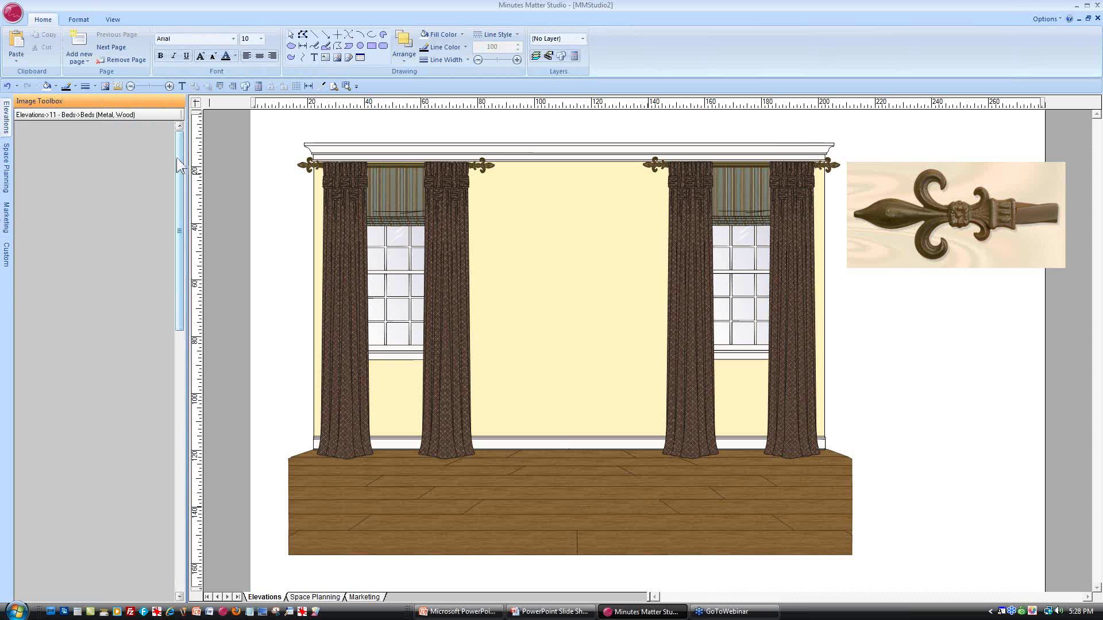
{"action": "left_click_drag", "start_coordinate": [181, 155], "coordinate": [187, 192]}
{"action": "mouse_move", "coordinate": [141, 396]}
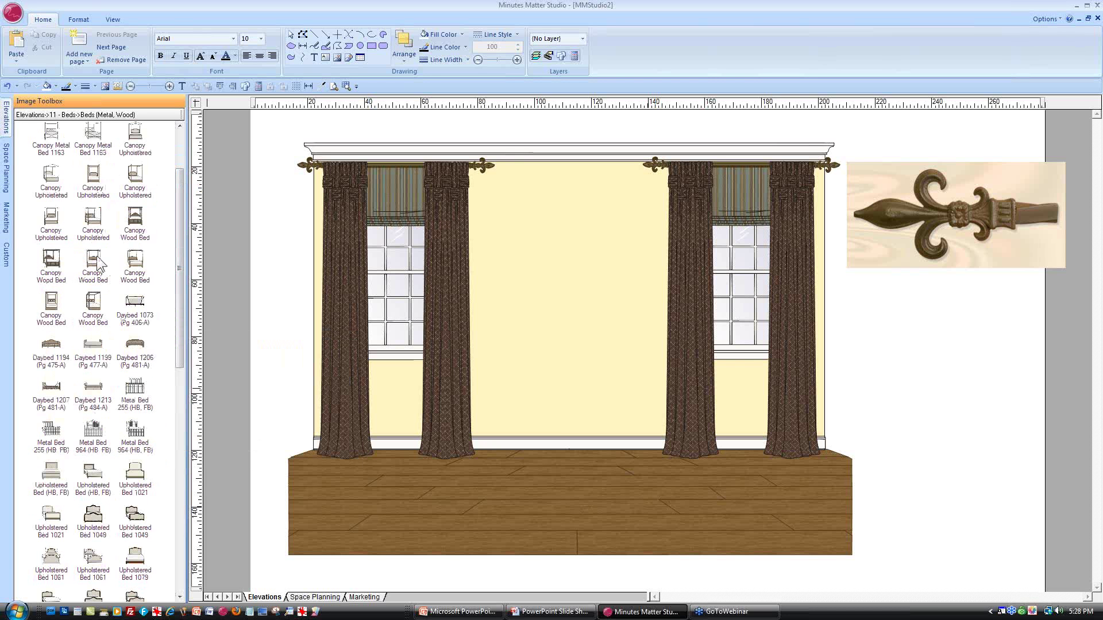
{"action": "mouse_move", "coordinate": [99, 259]}
{"action": "mouse_move", "coordinate": [94, 227]}
{"action": "left_click_drag", "start_coordinate": [136, 393], "coordinate": [433, 272]}
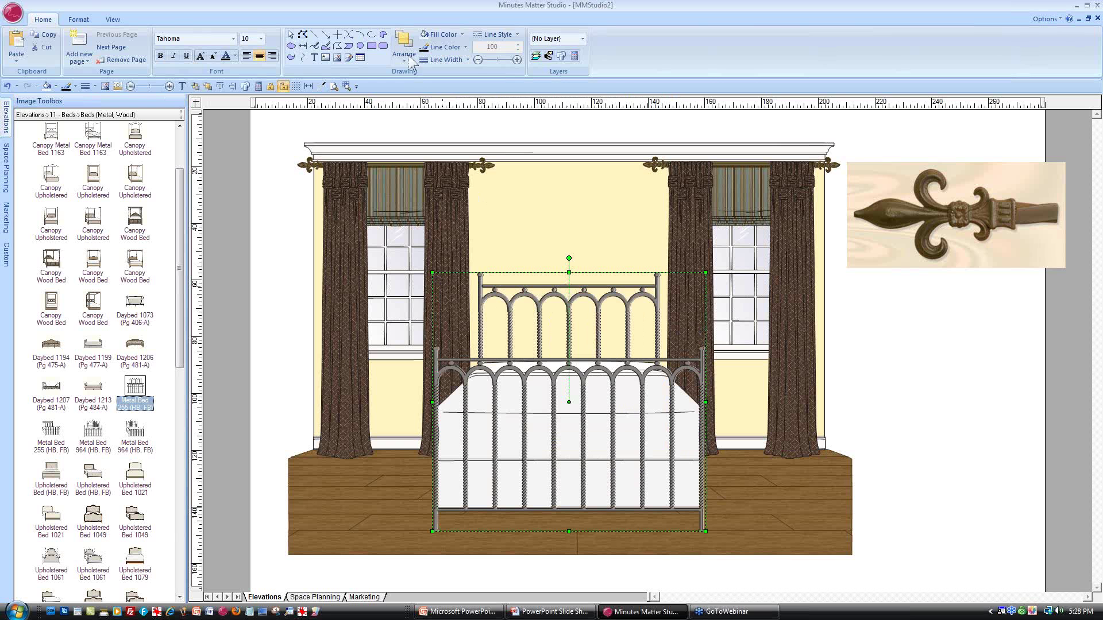
Fill the metal bed frame with a brown sampled from the finial picture
{"action": "left_click", "coordinate": [462, 34]}
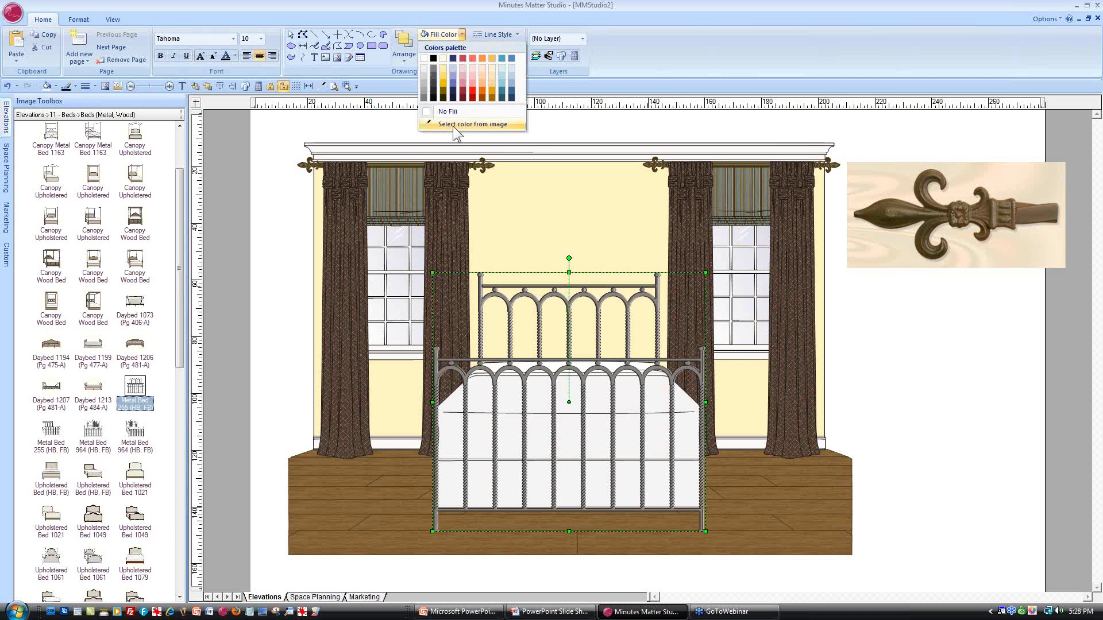
{"action": "left_click", "coordinate": [454, 126]}
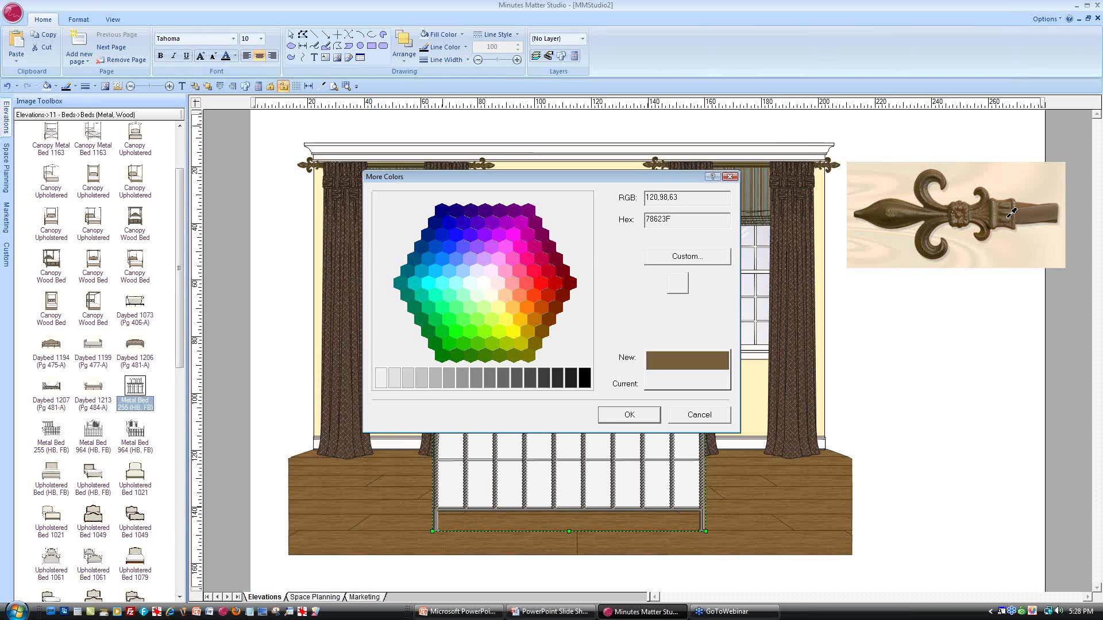
{"action": "left_click", "coordinate": [631, 414]}
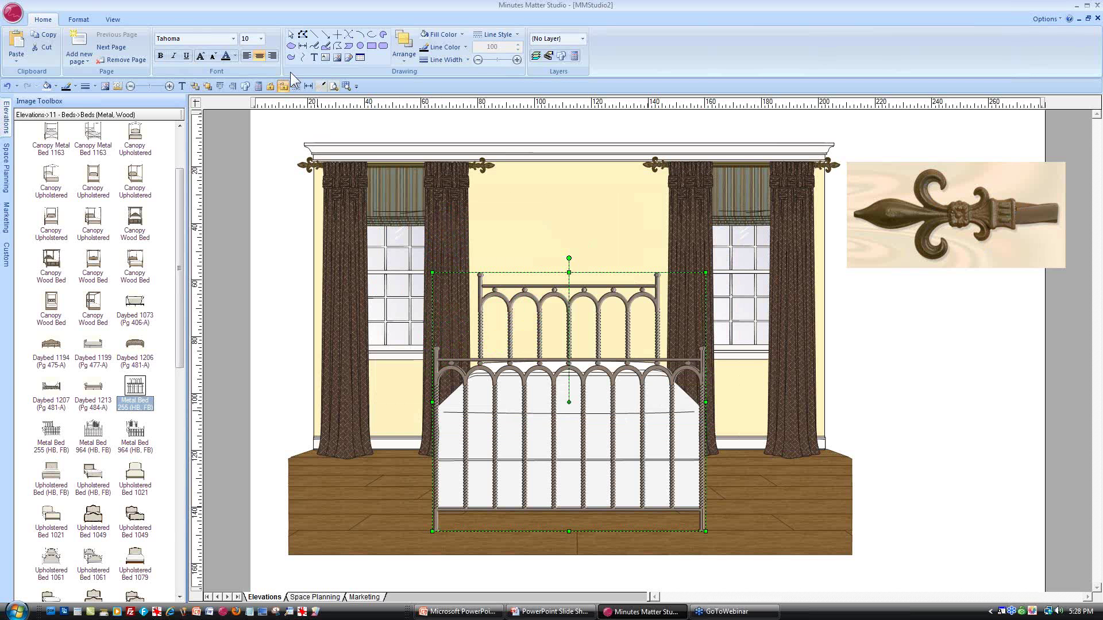
Set the metal bed's line color to the dark brown 4E3E1A sampled from the finial picture, and deselect the bed
{"action": "left_click", "coordinate": [466, 47]}
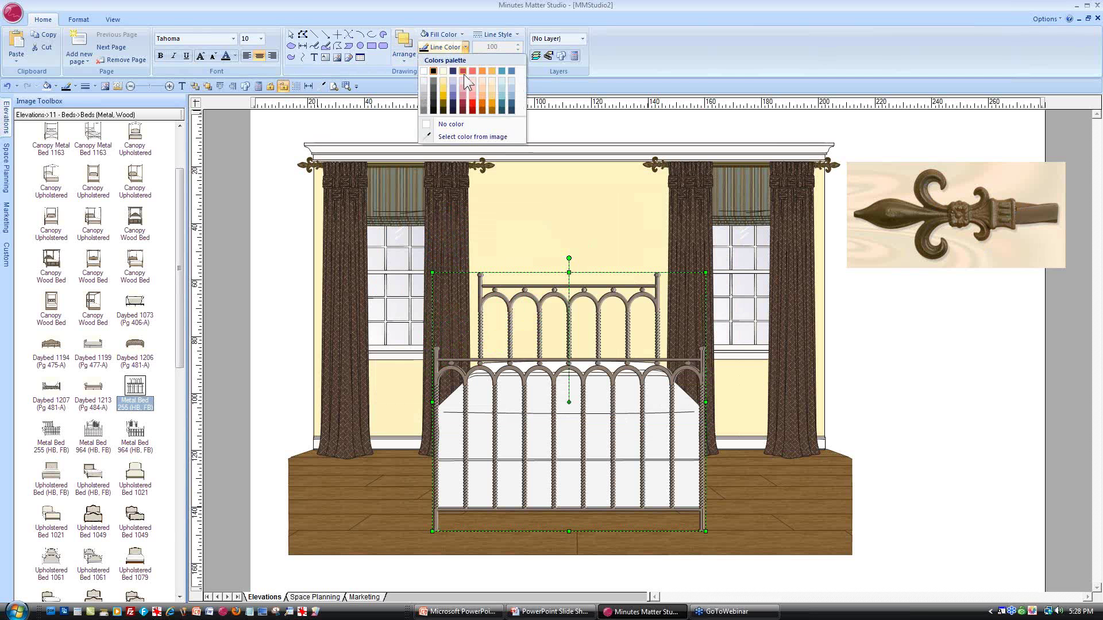
{"action": "left_click", "coordinate": [469, 137]}
{"action": "left_click", "coordinate": [677, 283]}
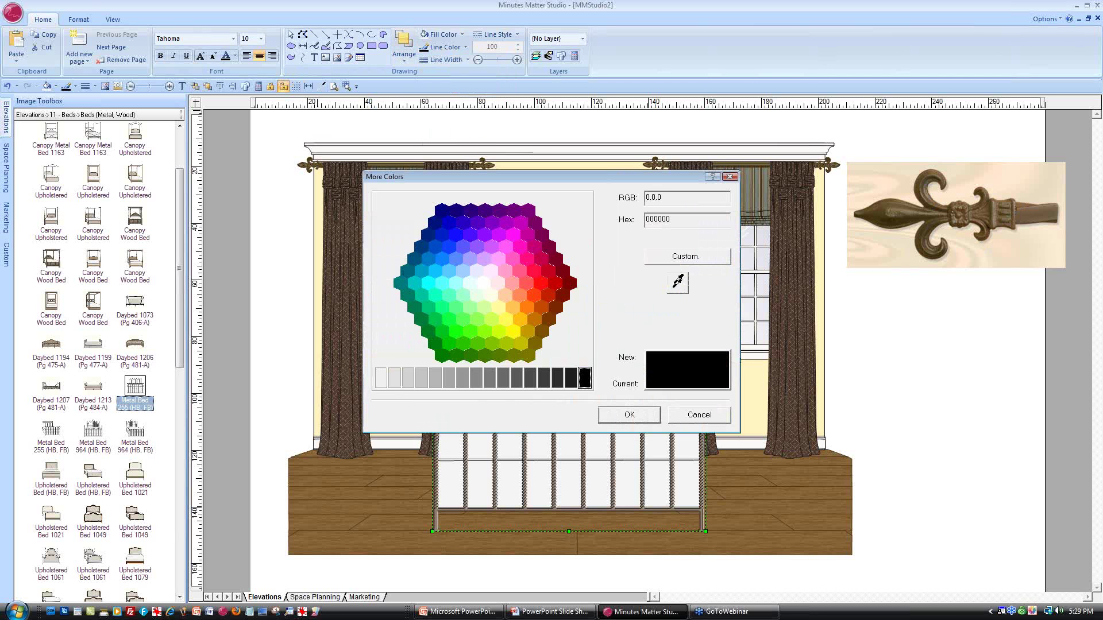
{"action": "left_click", "coordinate": [874, 214]}
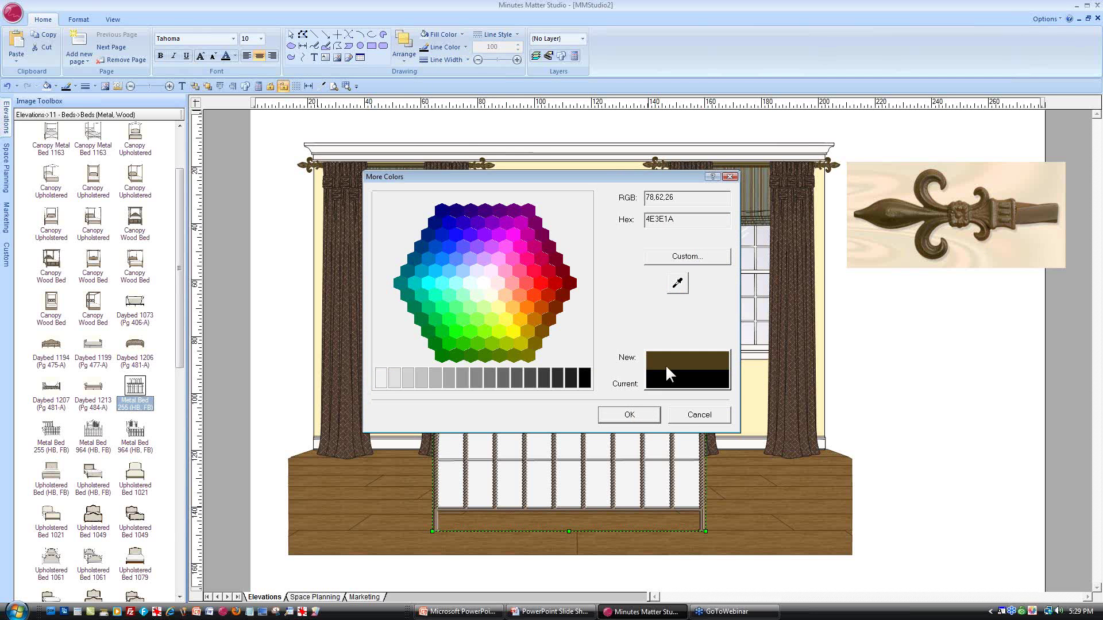
{"action": "left_click", "coordinate": [629, 417]}
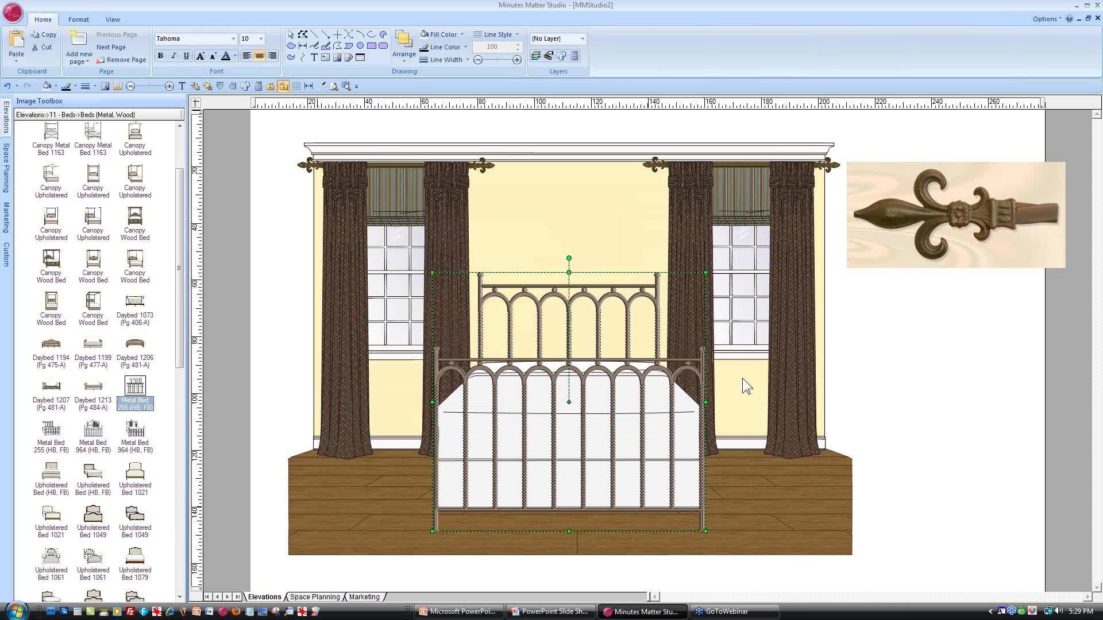
{"action": "left_click", "coordinate": [900, 362]}
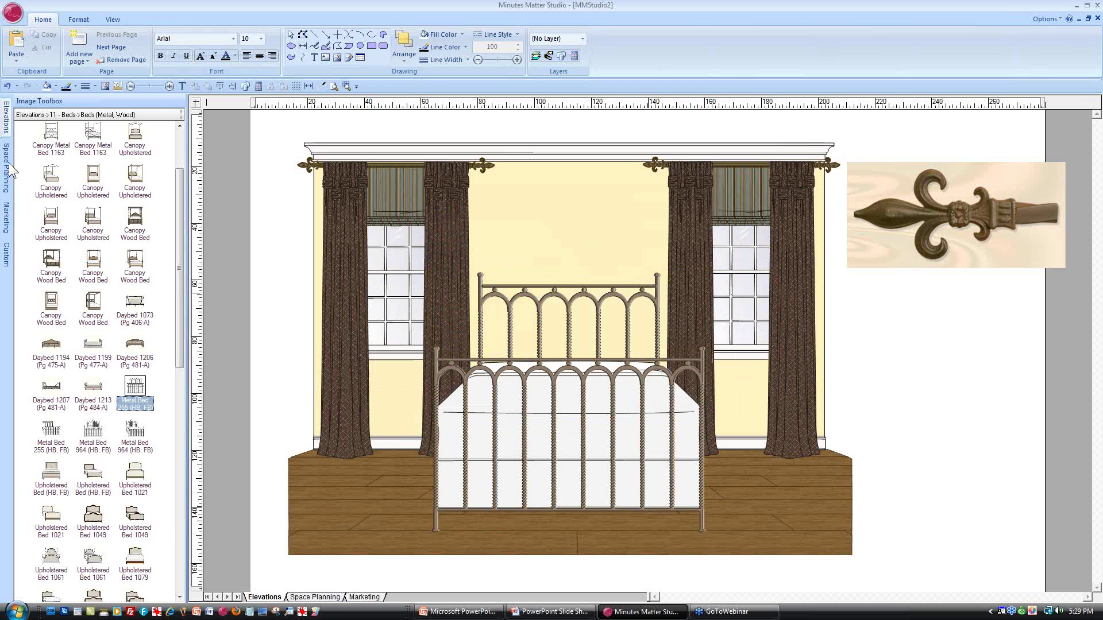
Add the Shirred Skirt 100 (Single) bed skirt across the lower front of the bed, reaching just below the mattress to the floor
{"action": "left_click", "coordinate": [5, 114]}
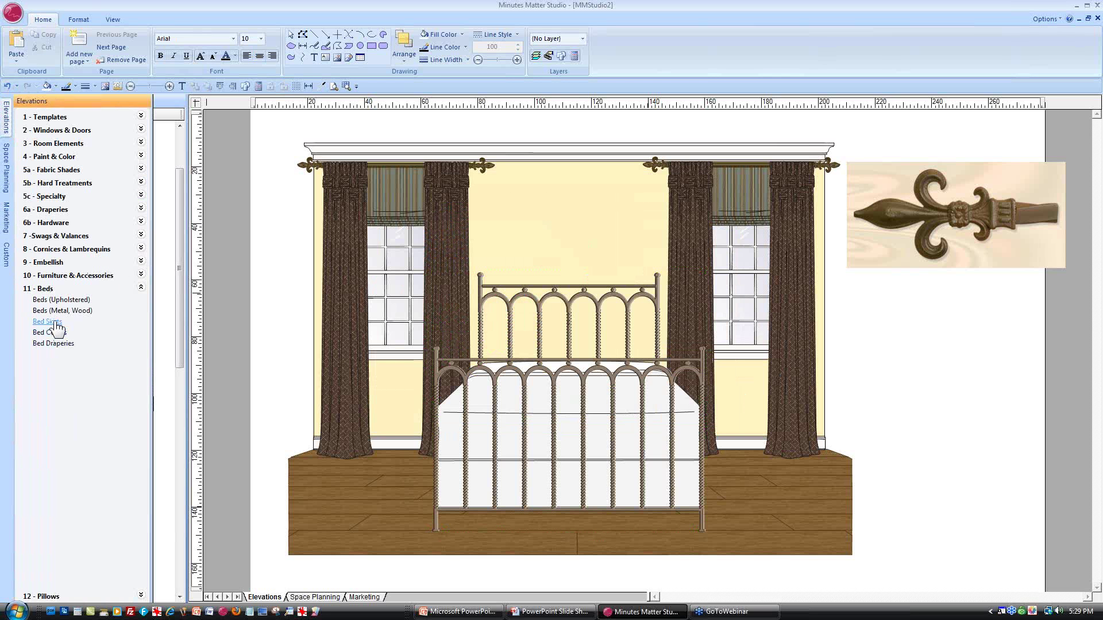
{"action": "left_click", "coordinate": [56, 324]}
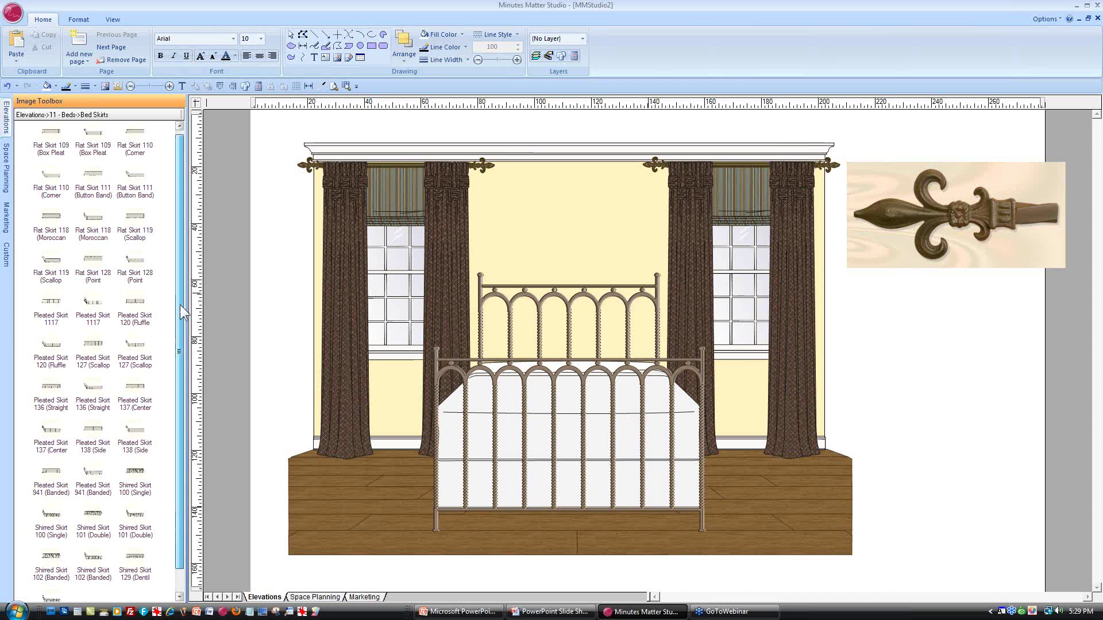
{"action": "scroll", "coordinate": [181, 315], "scroll_direction": "down", "scroll_amount": 1}
{"action": "mouse_move", "coordinate": [92, 333]}
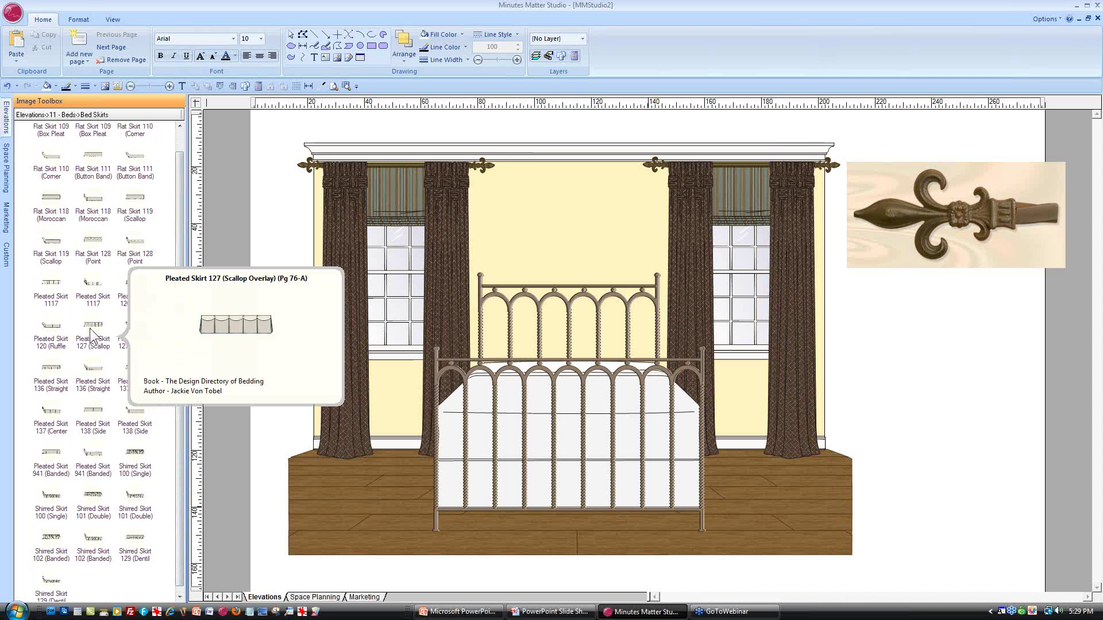
{"action": "scroll", "coordinate": [183, 368], "scroll_direction": "down", "scroll_amount": 1}
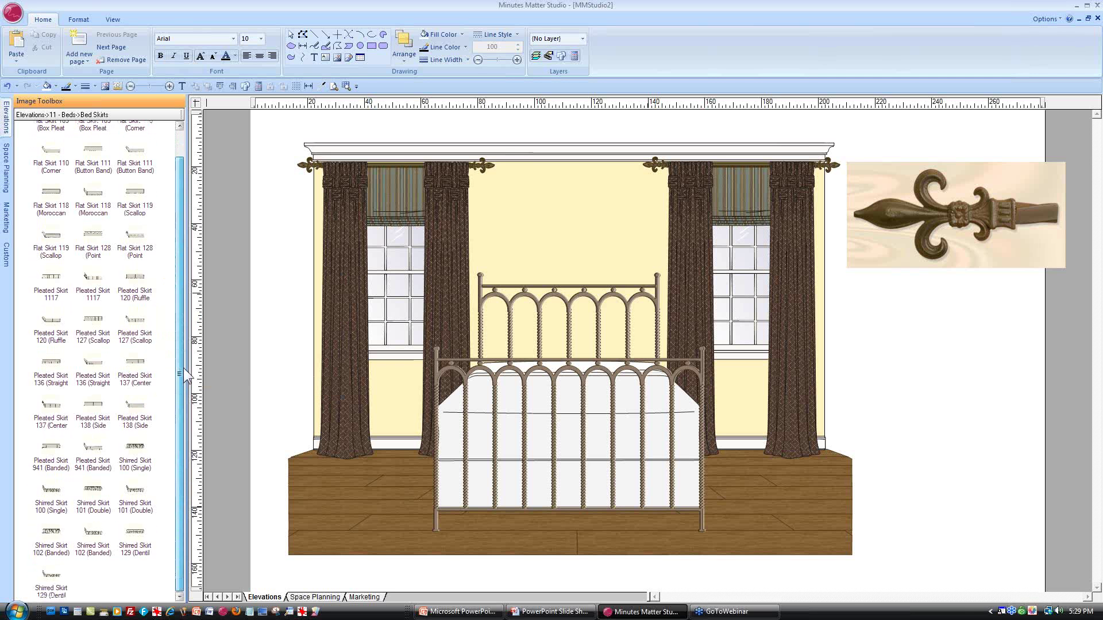
{"action": "mouse_move", "coordinate": [138, 453]}
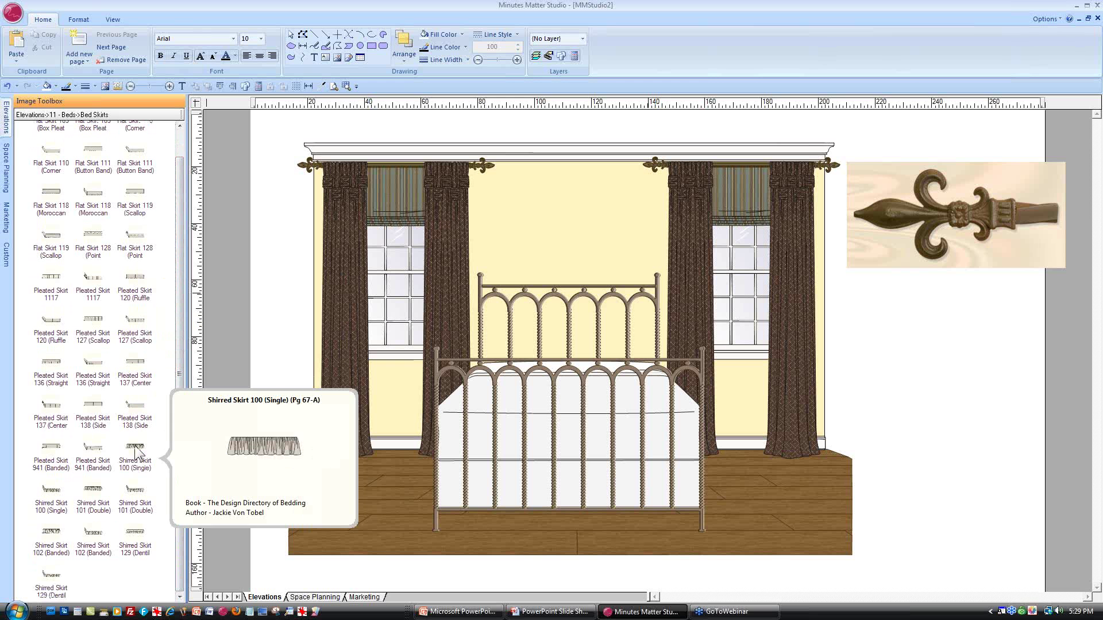
{"action": "left_click_drag", "start_coordinate": [138, 453], "coordinate": [422, 460]}
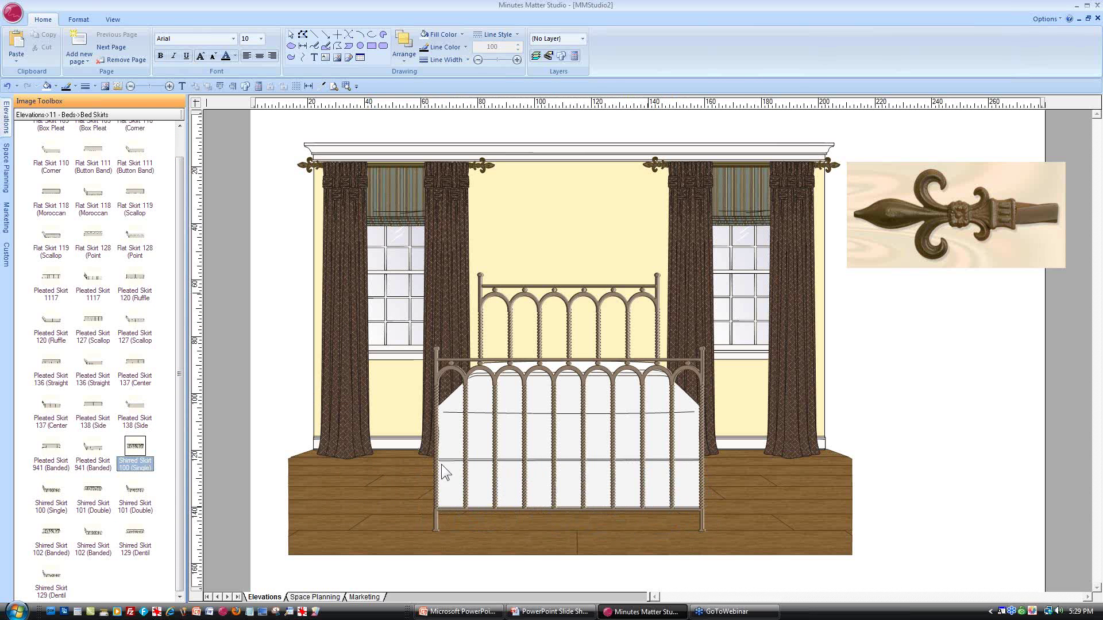
Fill the bed skirt with the striped fabric already loaded for the shades
{"action": "right_click", "coordinate": [516, 482]}
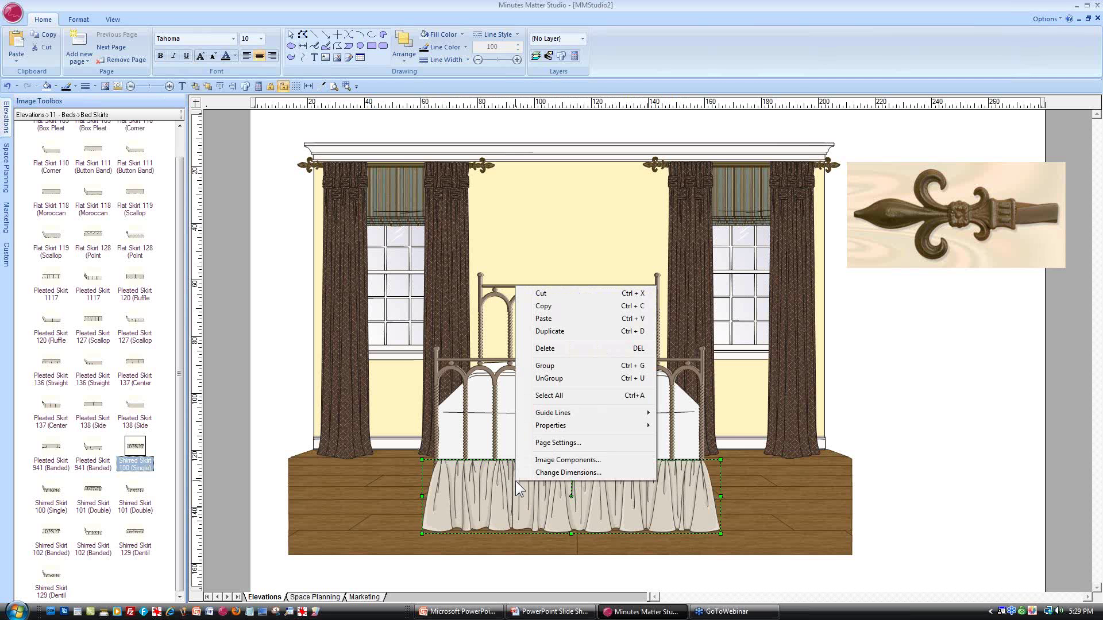
{"action": "mouse_move", "coordinate": [561, 425]}
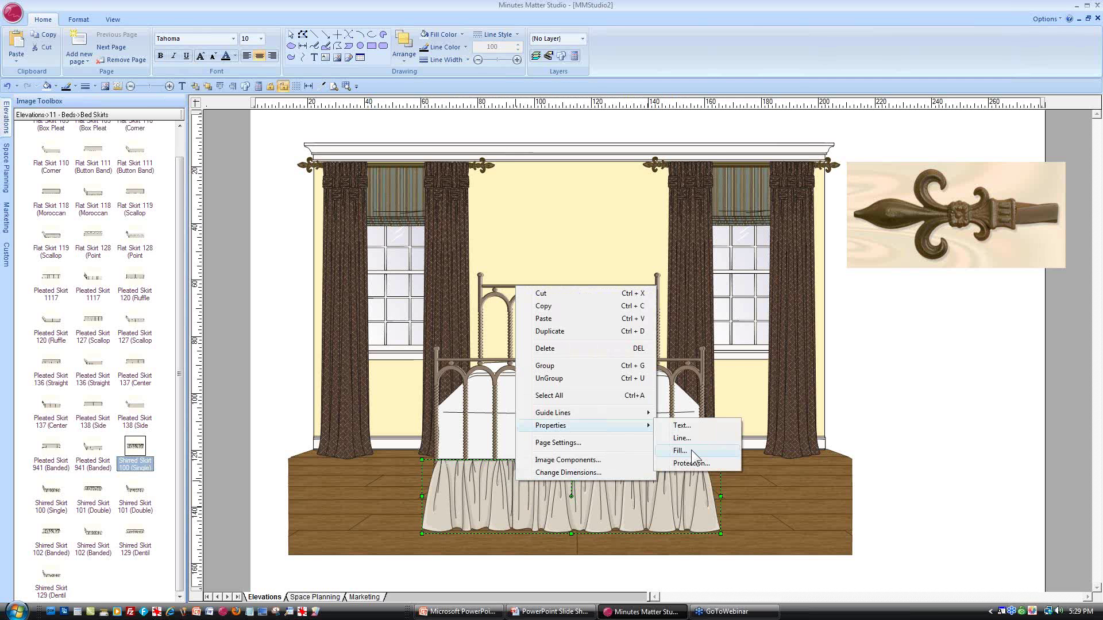
{"action": "left_click", "coordinate": [691, 450]}
{"action": "left_click", "coordinate": [494, 164]}
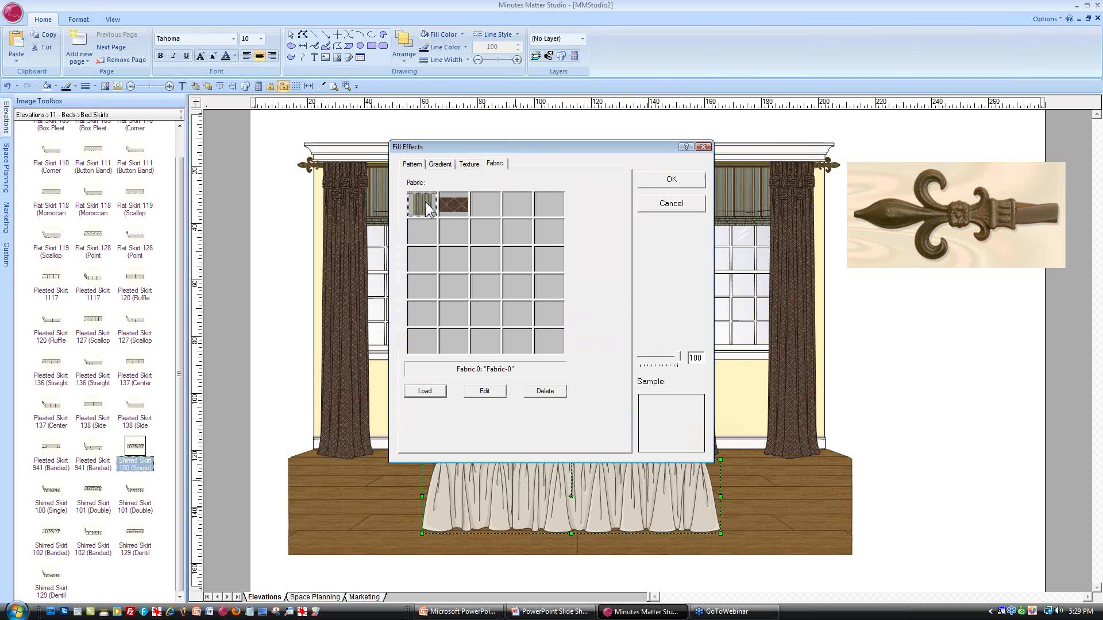
{"action": "left_click", "coordinate": [422, 202]}
{"action": "left_click", "coordinate": [671, 180]}
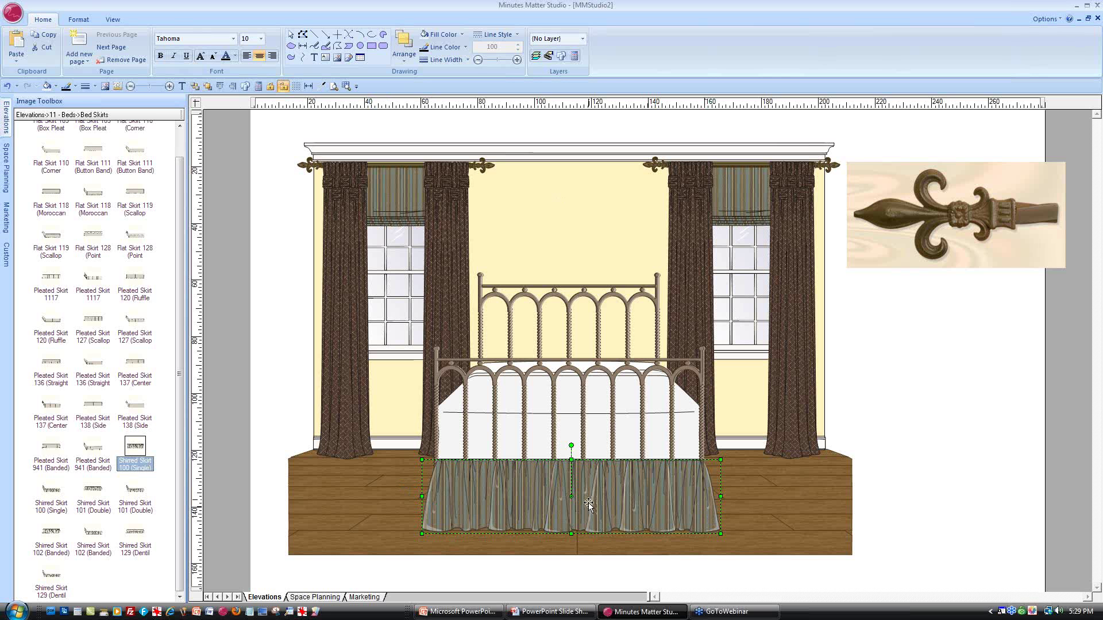
Place the front-view Flat Cover 952 (Insert) bed cover over the mattress, above the striped skirt
{"action": "left_click", "coordinate": [6, 117]}
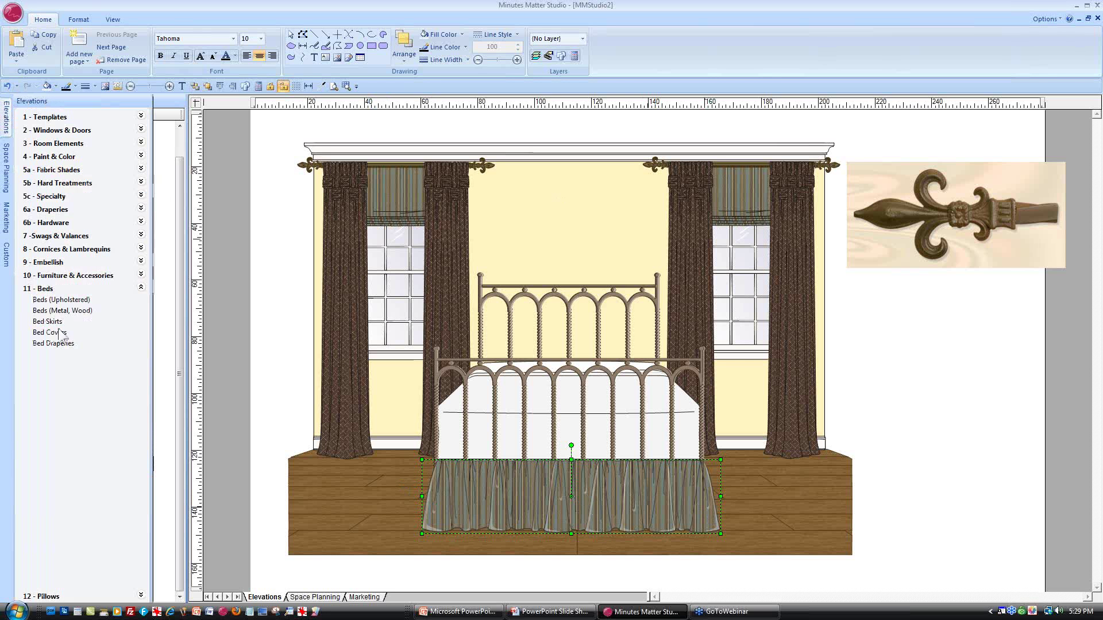
{"action": "left_click", "coordinate": [50, 333]}
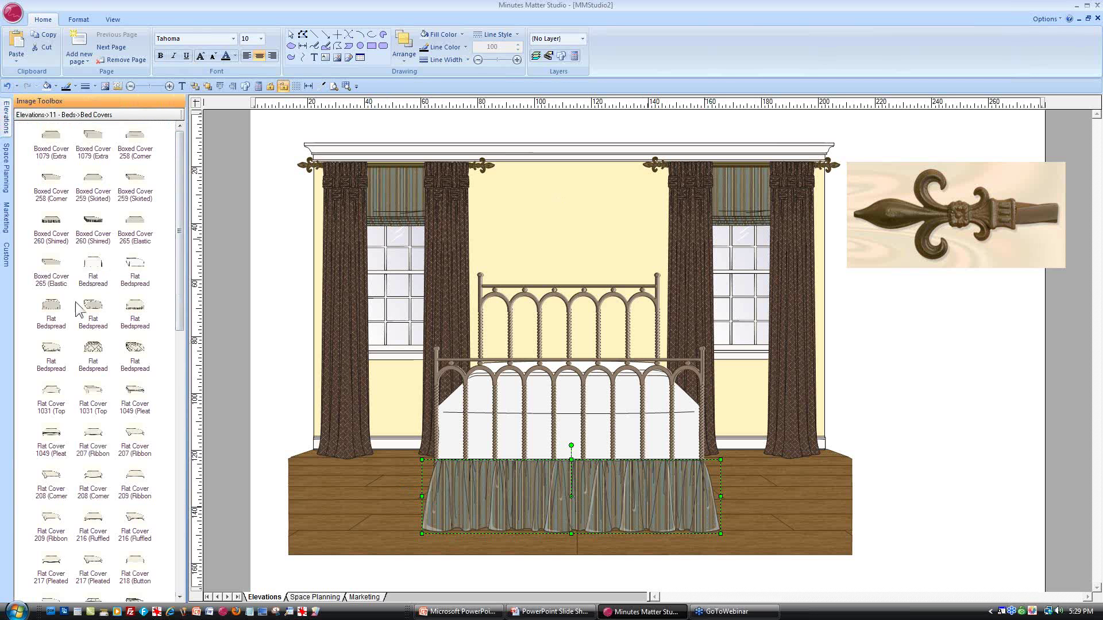
{"action": "mouse_move", "coordinate": [89, 310]}
{"action": "left_click_drag", "start_coordinate": [180, 311], "coordinate": [177, 432]}
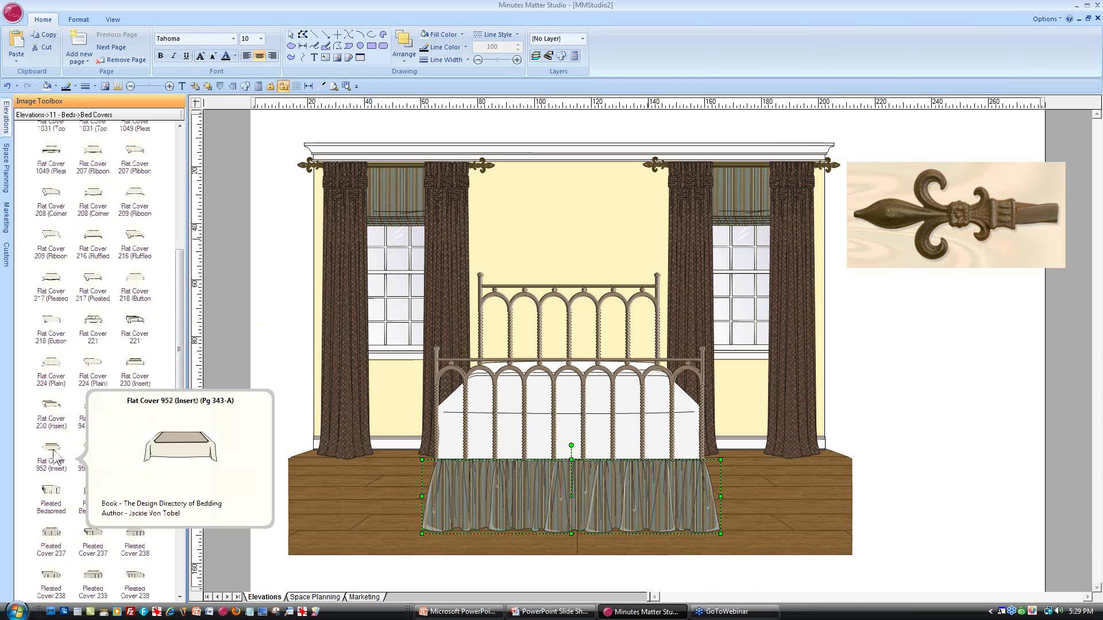
{"action": "left_click_drag", "start_coordinate": [56, 457], "coordinate": [417, 358]}
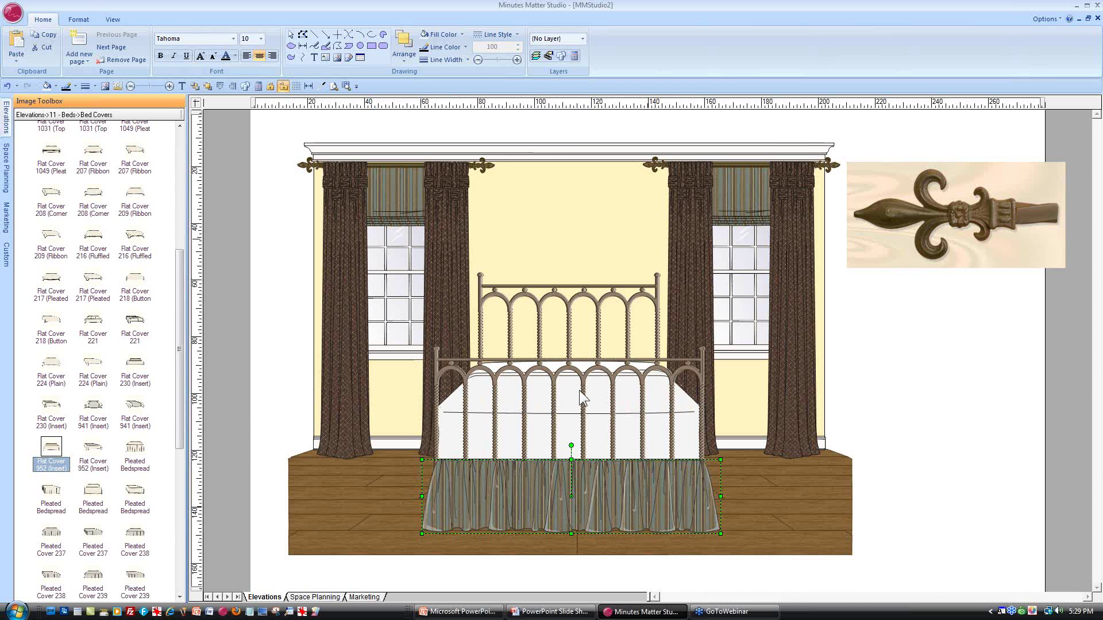
Load a brown patterned fabric image from the Eastern Accents folder into the third fabric slot and fill the bed cover with it
{"action": "right_click", "coordinate": [564, 389]}
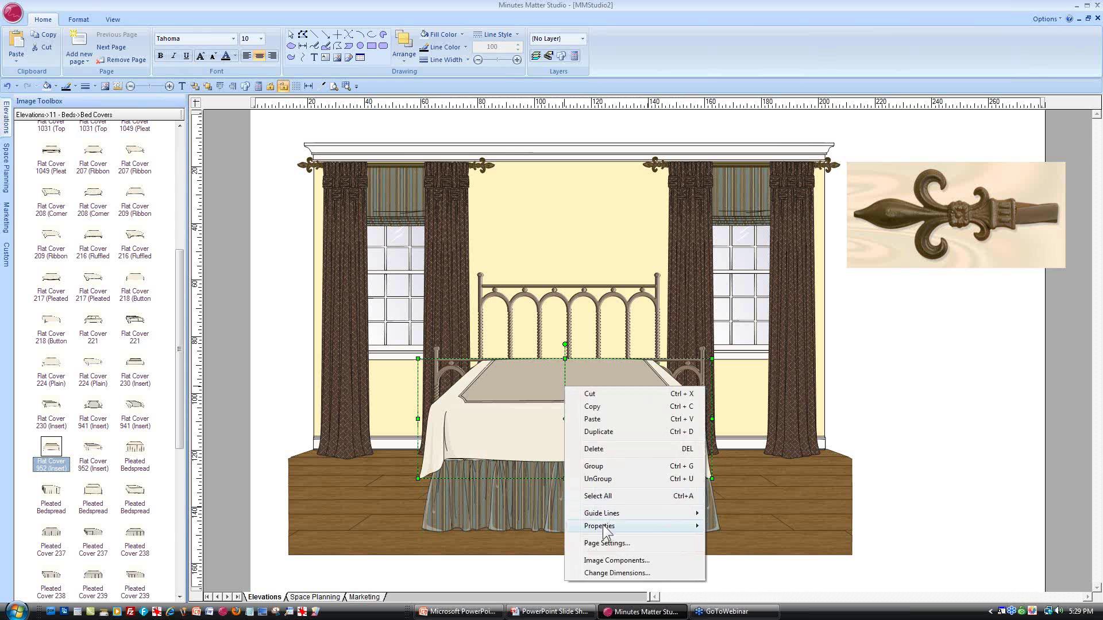
{"action": "mouse_move", "coordinate": [697, 527]}
{"action": "left_click", "coordinate": [728, 552]}
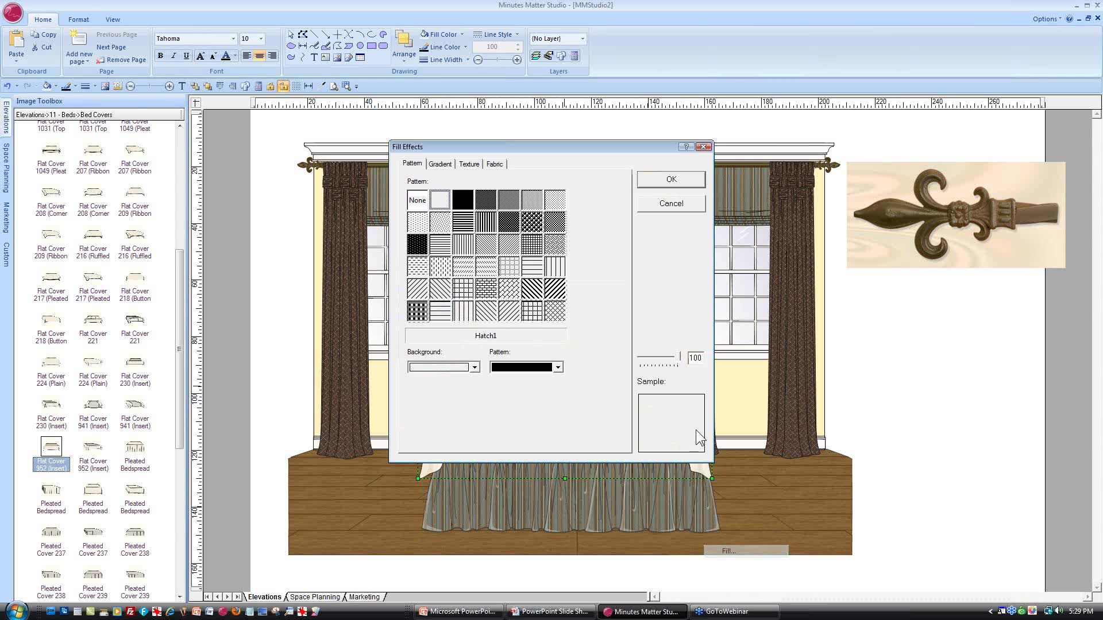
{"action": "left_click", "coordinate": [495, 164]}
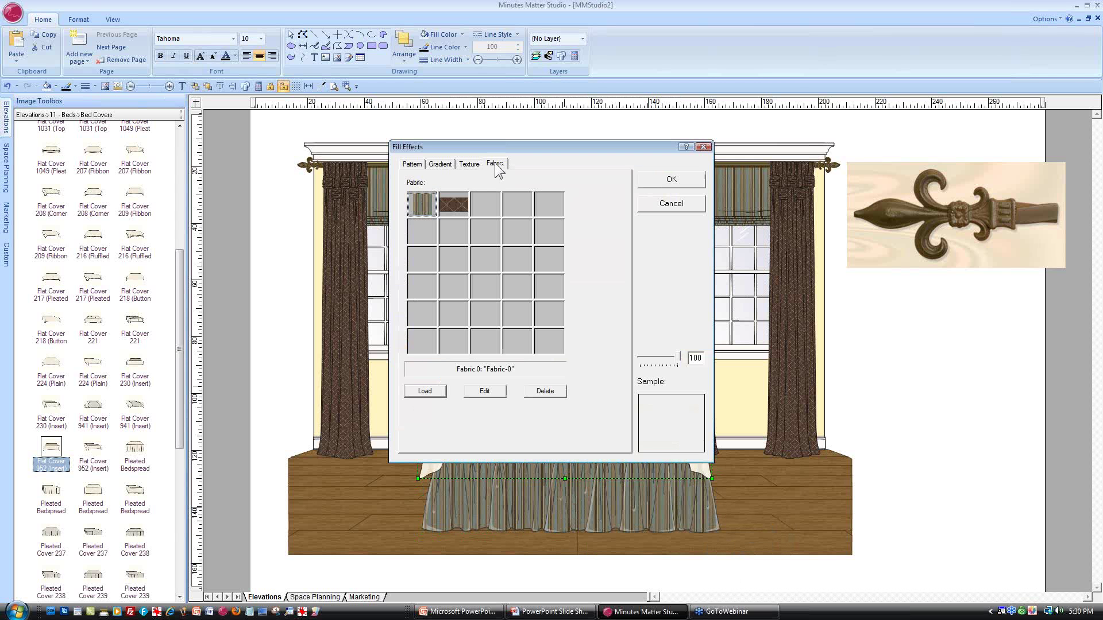
{"action": "left_click", "coordinate": [484, 204]}
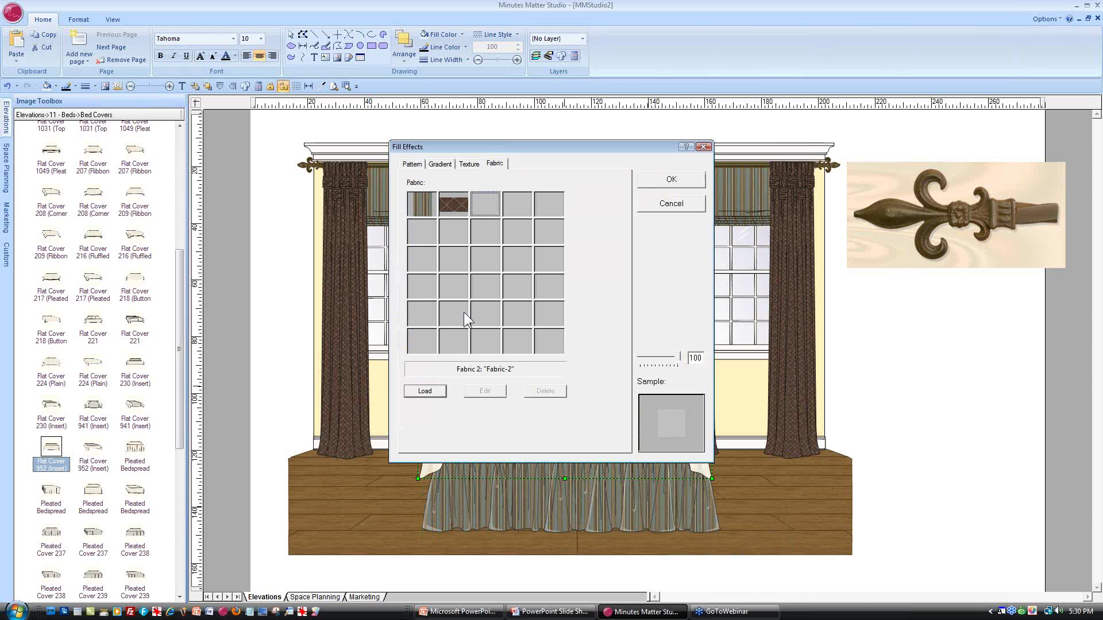
{"action": "left_click", "coordinate": [427, 392]}
{"action": "mouse_move", "coordinate": [704, 254]}
{"action": "left_mouse_down"}
{"action": "mouse_move", "coordinate": [693, 350]}
{"action": "mouse_move", "coordinate": [705, 256]}
{"action": "left_mouse_up"}
{"action": "left_click", "coordinate": [498, 284]}
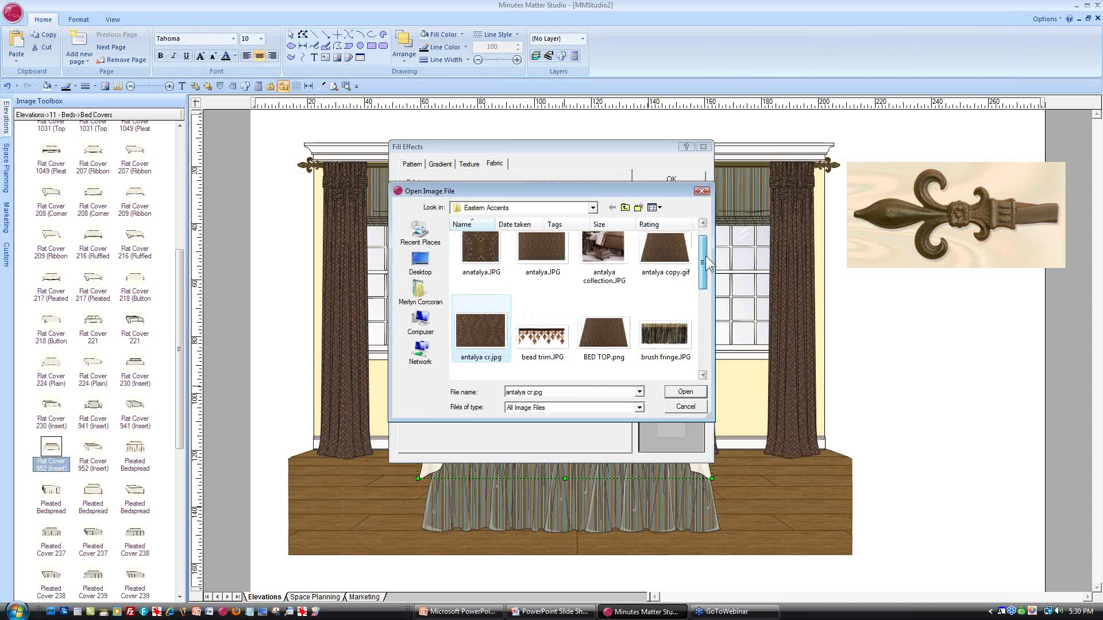
{"action": "left_click", "coordinate": [684, 393]}
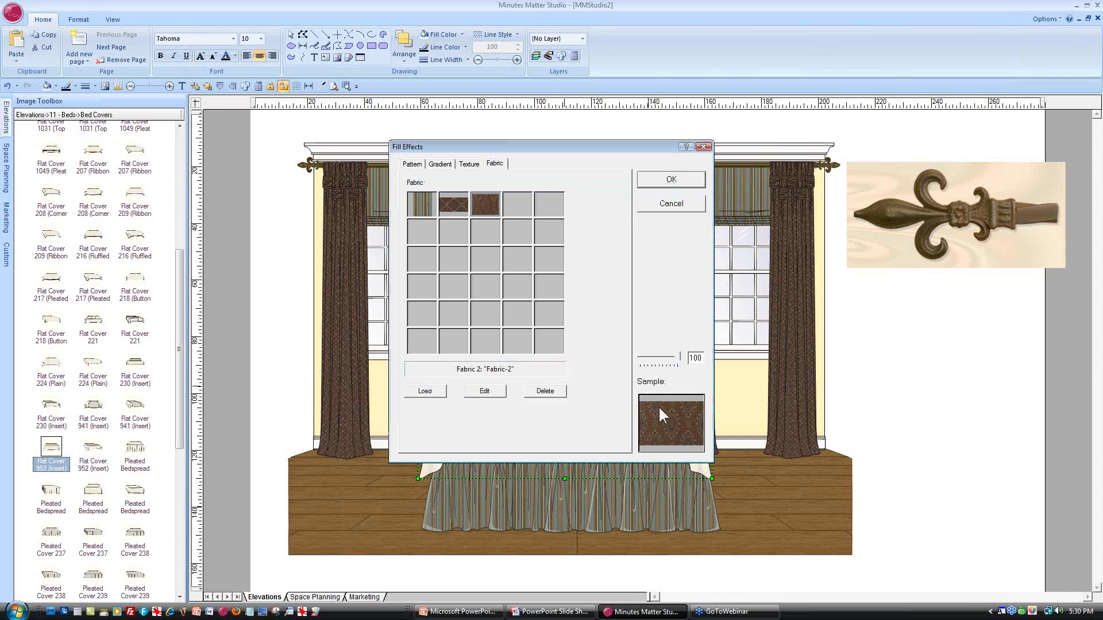
{"action": "key", "text": "Return"}
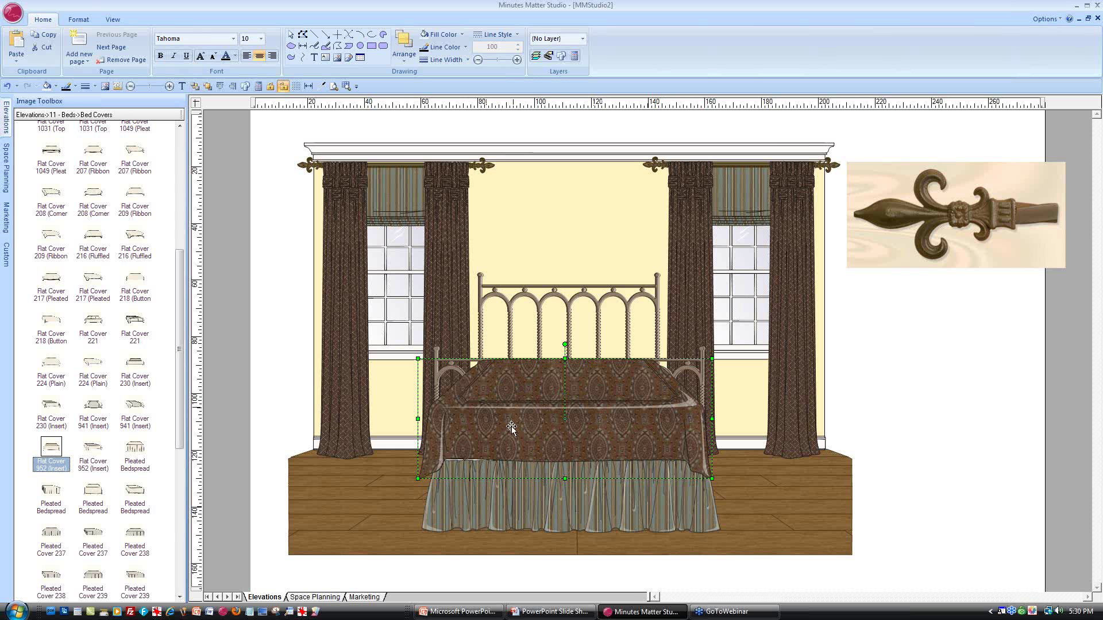
Fill the bed cover with the dark diamond-patterned fabric from the second fabric slot and slightly adjust the cover's height
{"action": "right_click", "coordinate": [516, 386]}
{"action": "mouse_move", "coordinate": [632, 519]}
{"action": "left_click", "coordinate": [686, 550]}
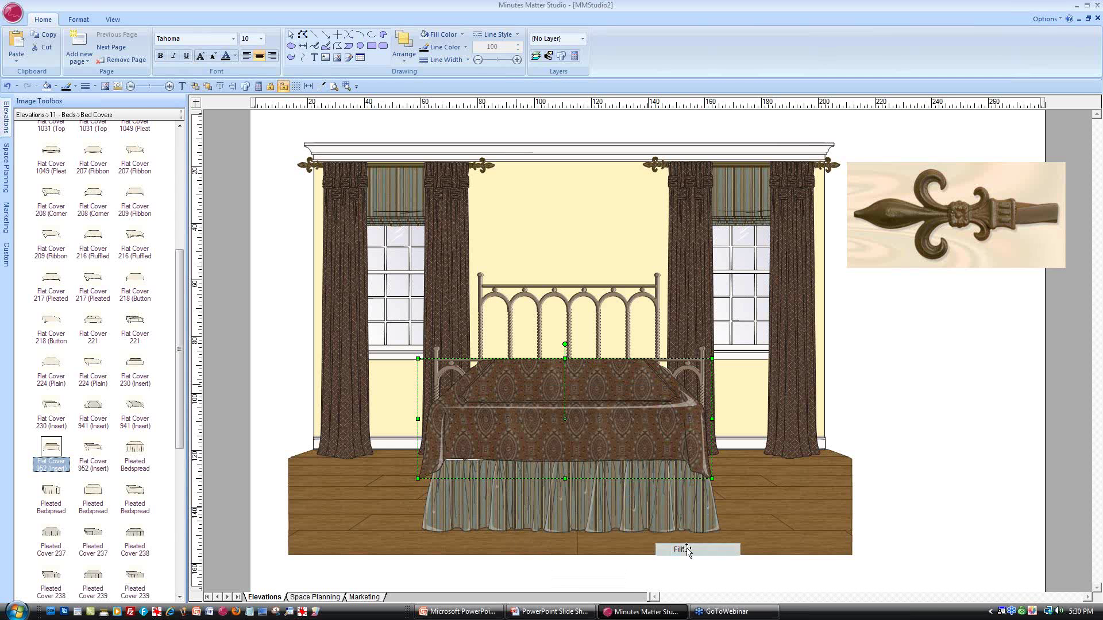
{"action": "left_click", "coordinate": [495, 163]}
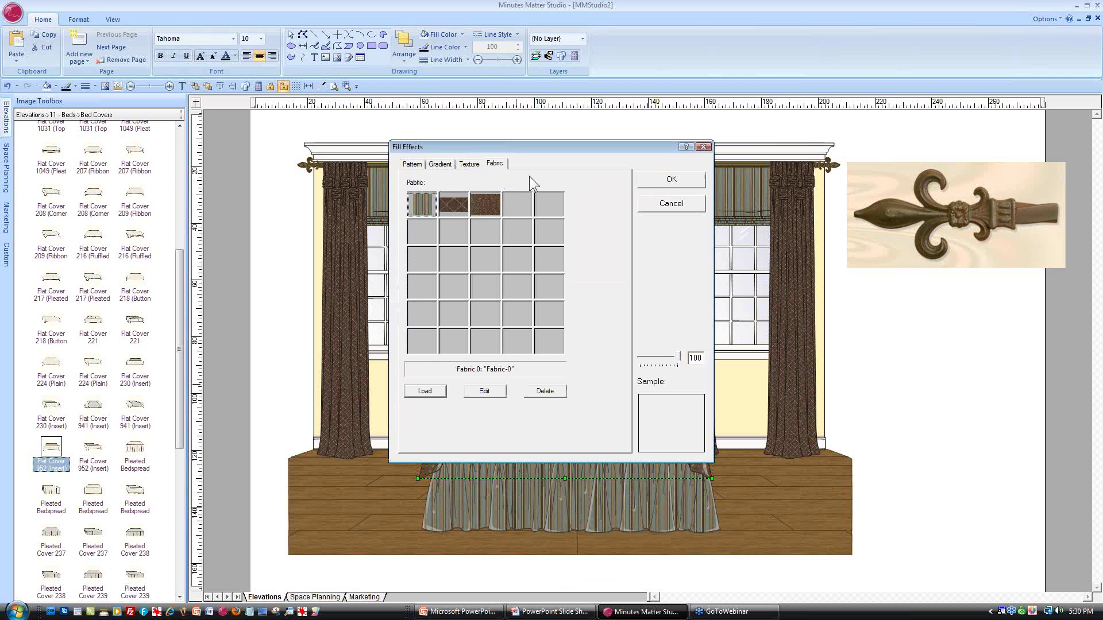
{"action": "left_click", "coordinate": [455, 205]}
{"action": "left_click", "coordinate": [658, 180]}
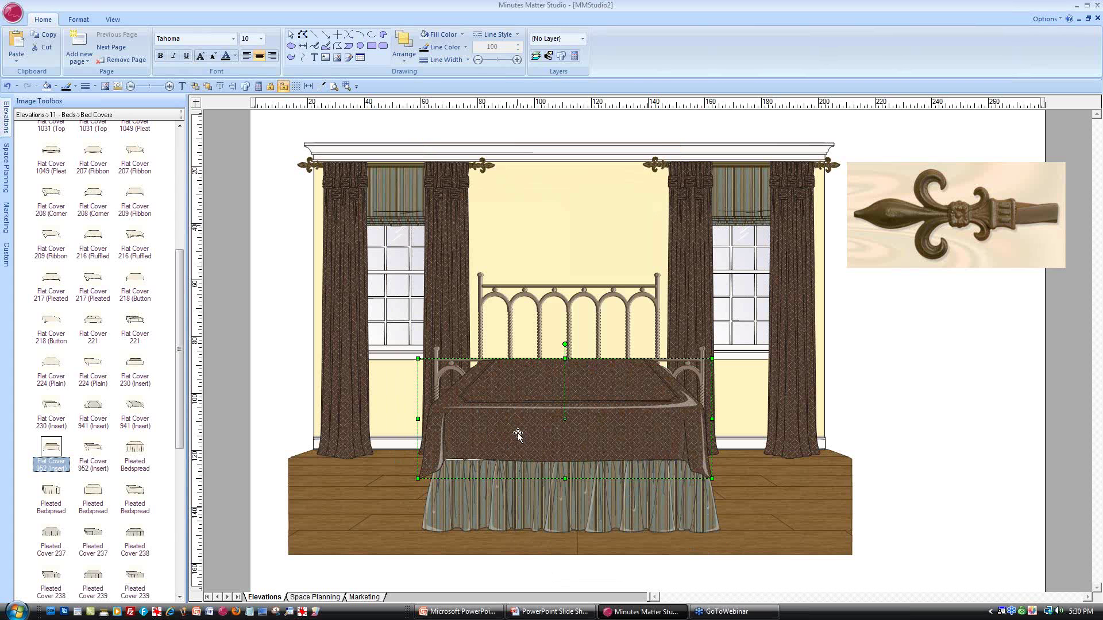
{"action": "left_click", "coordinate": [569, 479]}
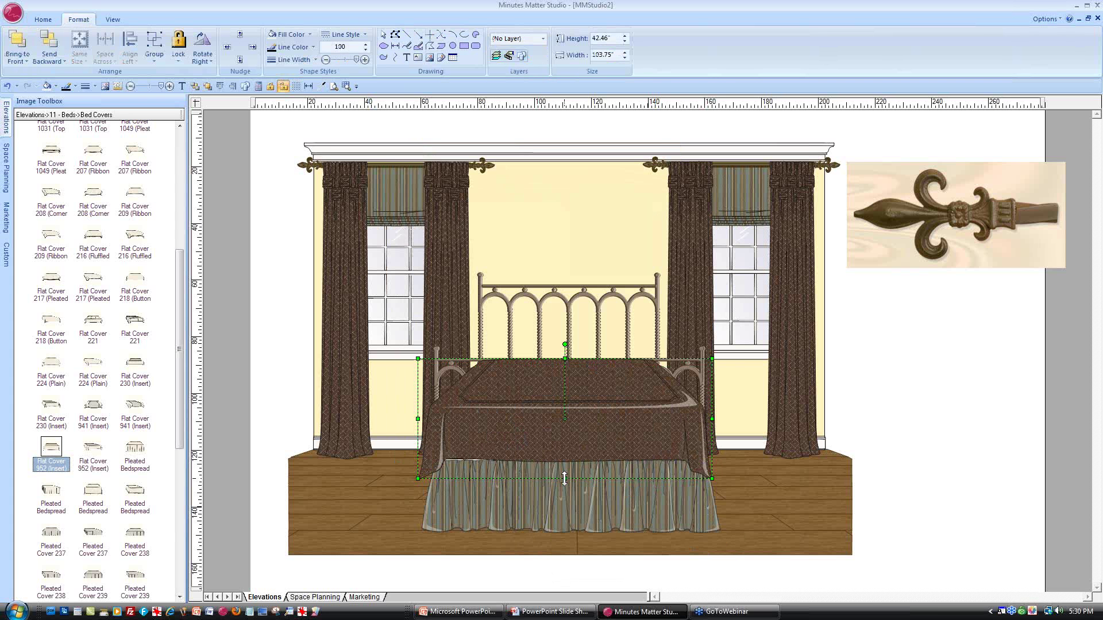
{"action": "left_click_drag", "start_coordinate": [564, 478], "coordinate": [566, 482]}
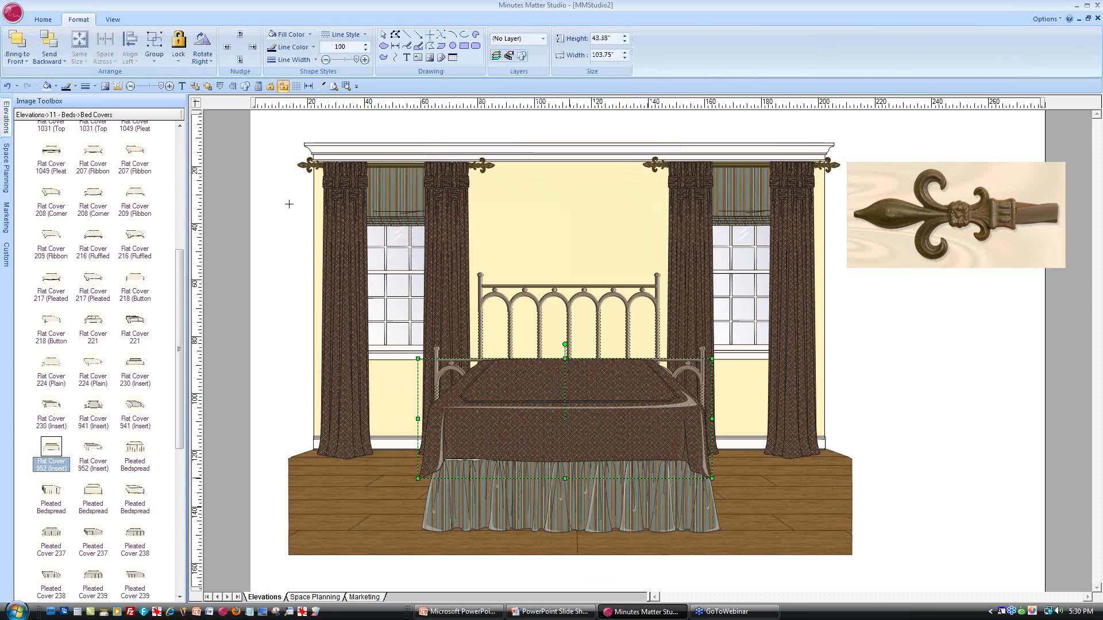
Insert the antalya copy.gif image and fit it over the top surface of the bed, about 92.5" wide and 15.17" high
{"action": "left_click", "coordinate": [105, 87]}
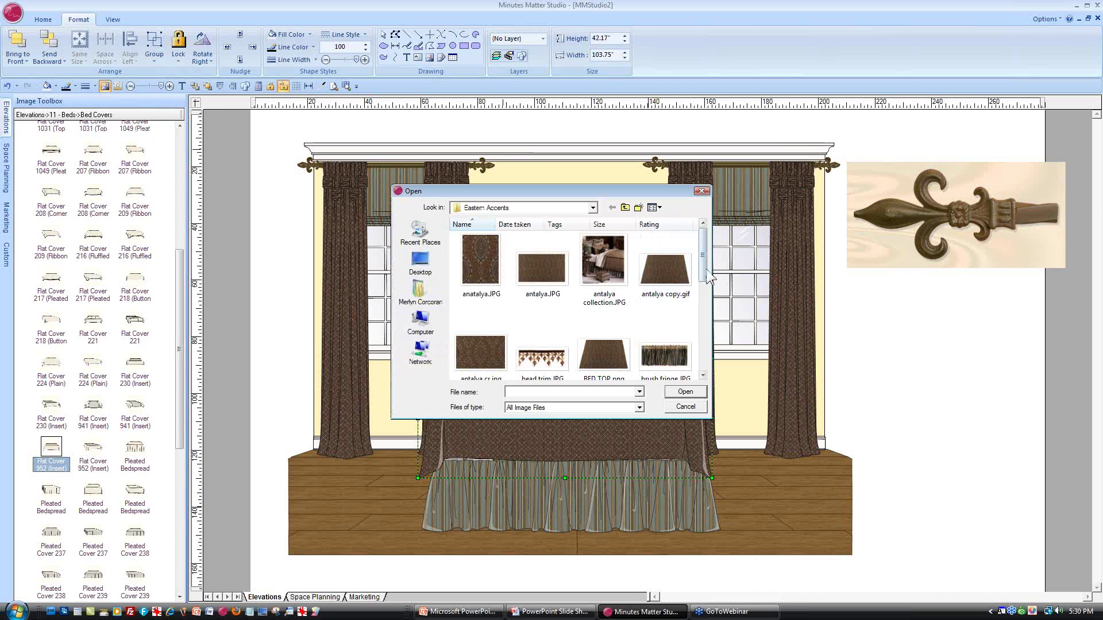
{"action": "left_click", "coordinate": [667, 275]}
{"action": "left_click", "coordinate": [684, 393]}
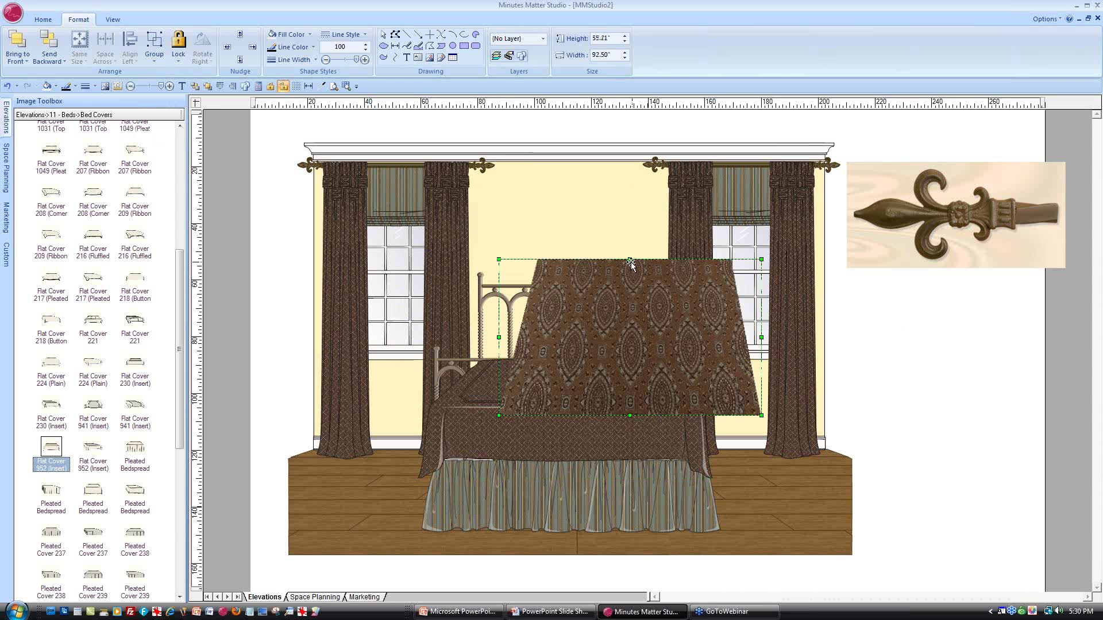
{"action": "left_click_drag", "start_coordinate": [629, 260], "coordinate": [579, 376]}
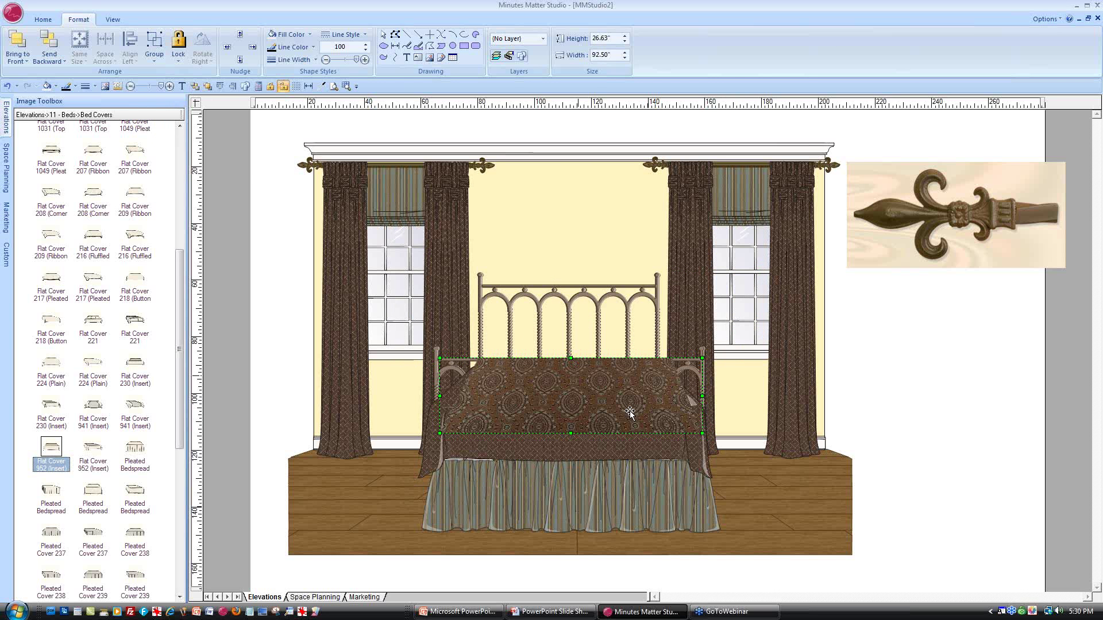
{"action": "left_click_drag", "start_coordinate": [572, 433], "coordinate": [572, 432]}
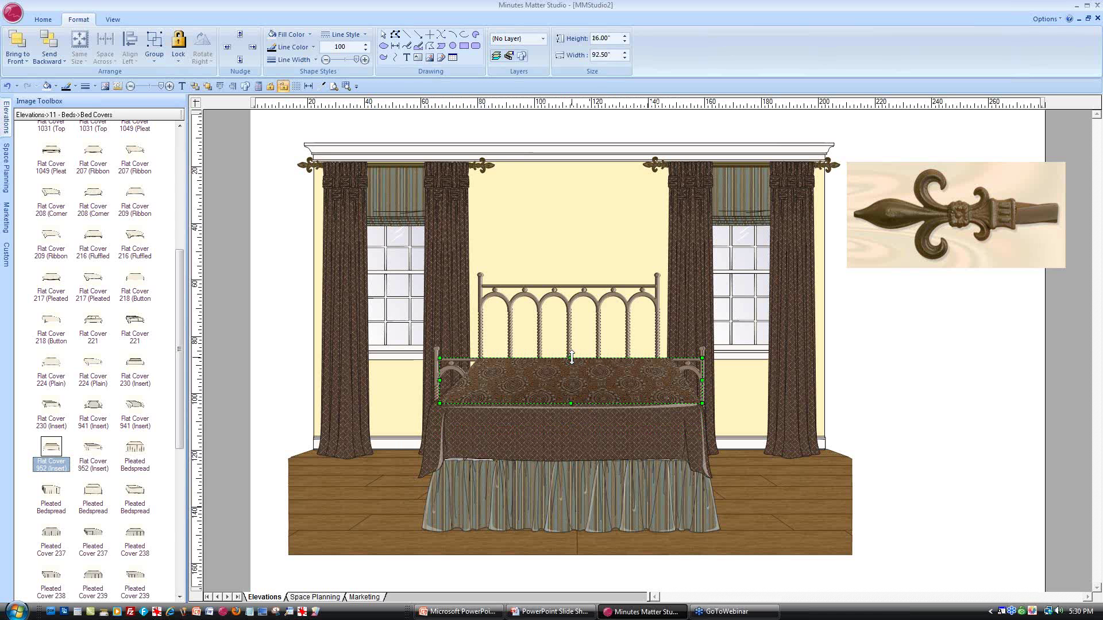
{"action": "left_click_drag", "start_coordinate": [572, 357], "coordinate": [563, 389]}
Extend the bed cover downward to about 44.38" high and align the patterned top panel with it
{"action": "left_click", "coordinate": [561, 450]}
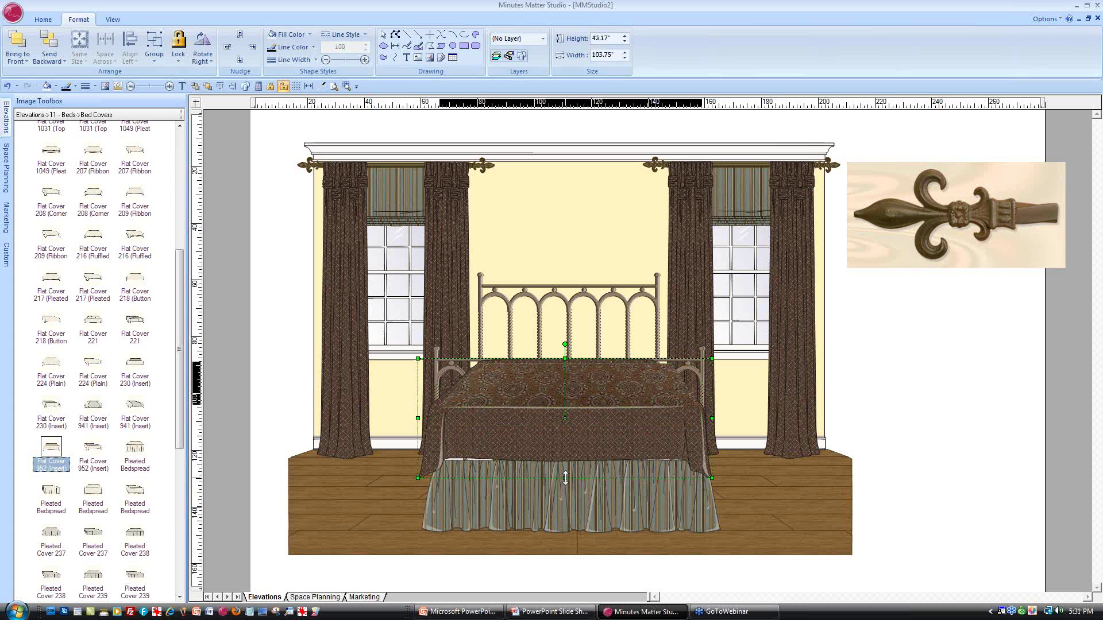
{"action": "left_click_drag", "start_coordinate": [565, 478], "coordinate": [566, 485]}
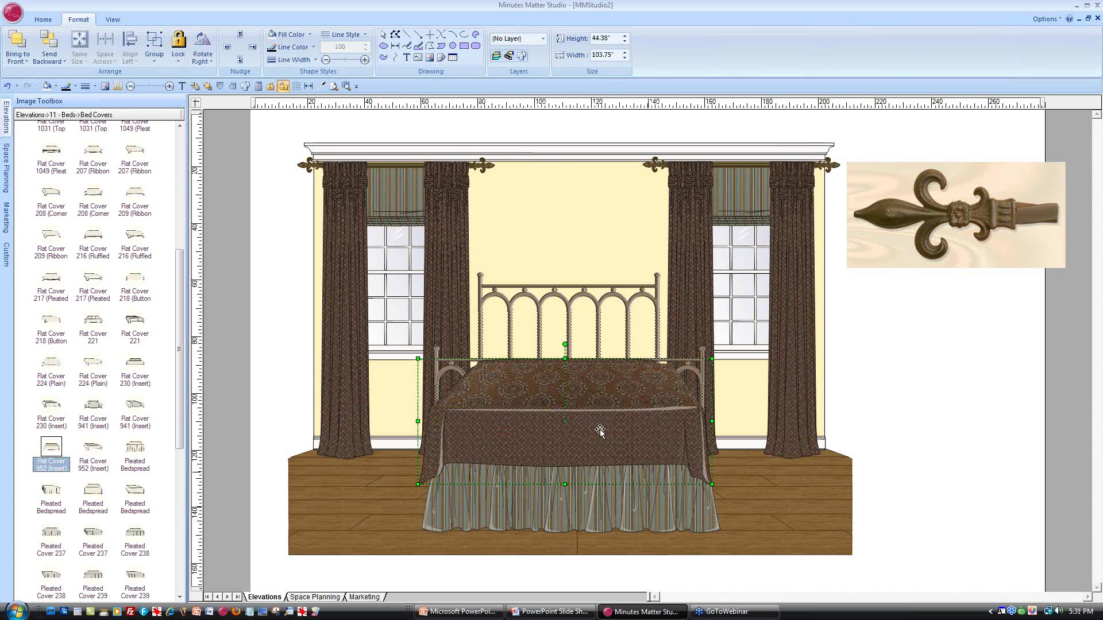
{"action": "left_click", "coordinate": [624, 389]}
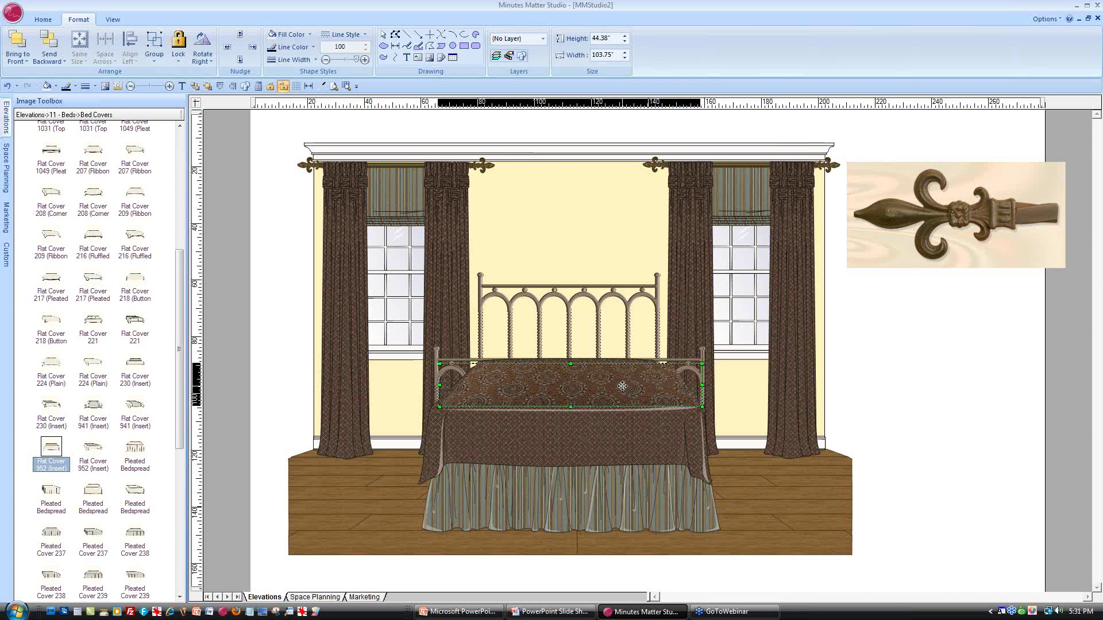
Place a Euro 413 corded sham from Pillowcases and Shams on the bed against the left half of the headboard
{"action": "left_click", "coordinate": [6, 112]}
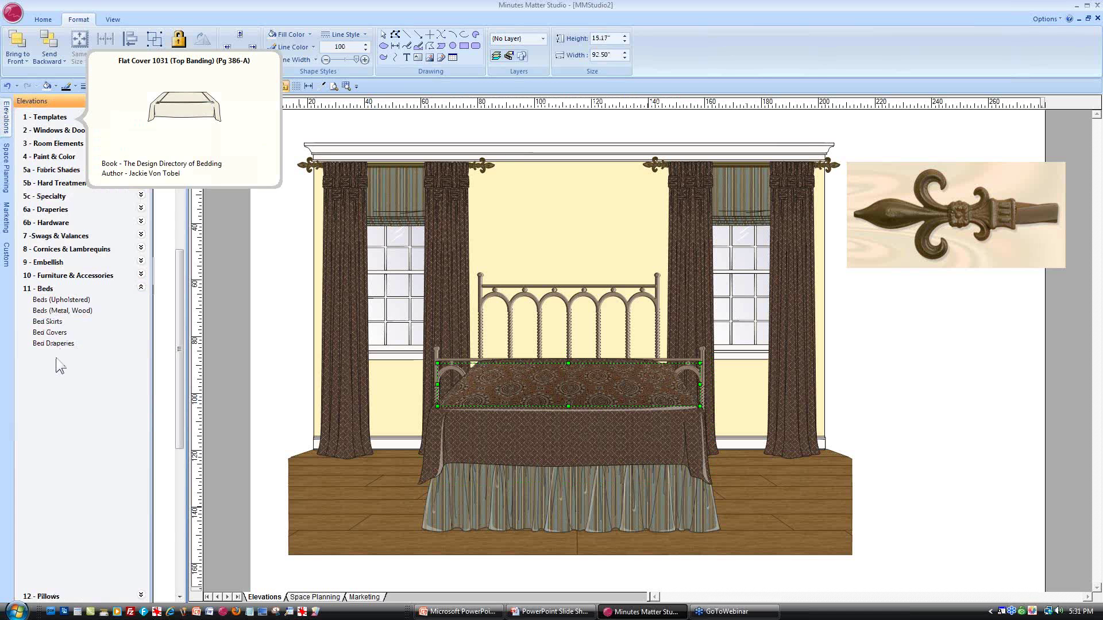
{"action": "left_click", "coordinate": [57, 596]}
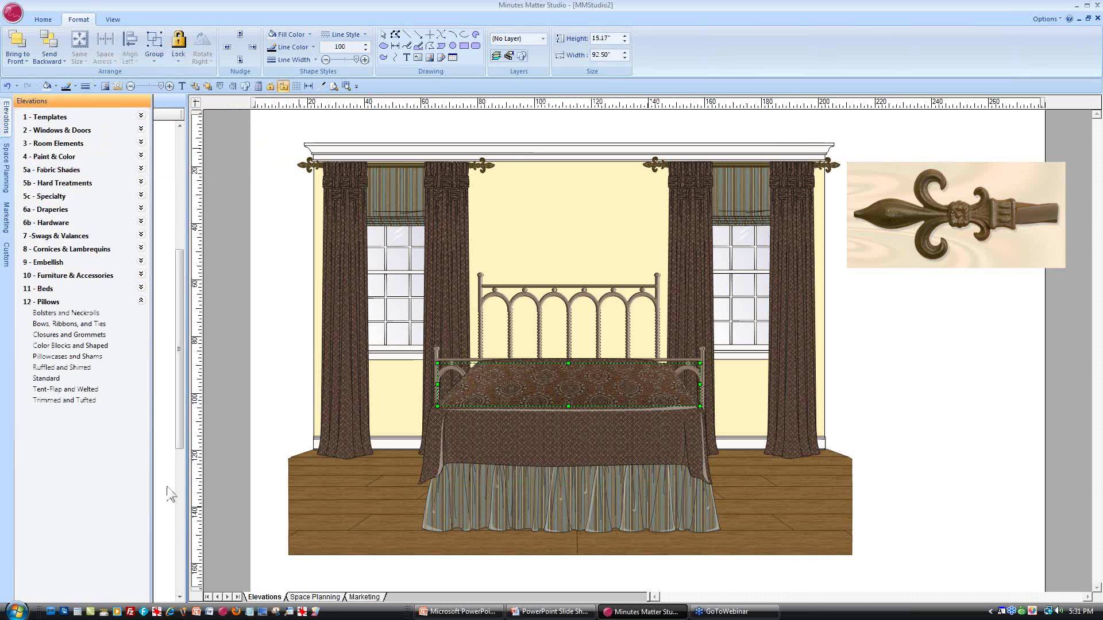
{"action": "left_click", "coordinate": [79, 359]}
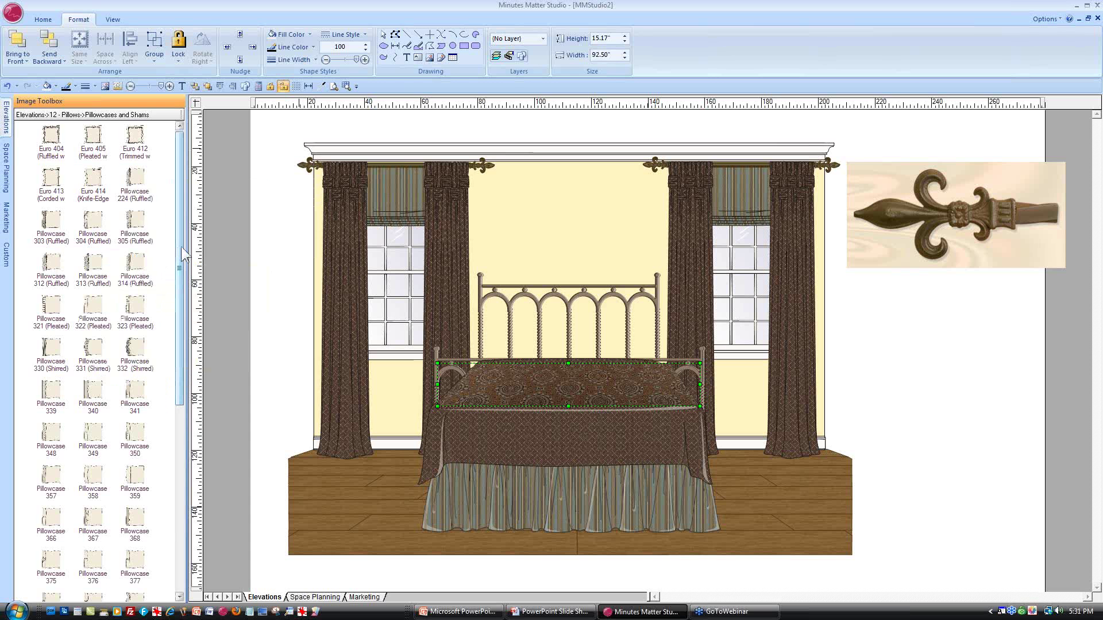
{"action": "left_click_drag", "start_coordinate": [182, 248], "coordinate": [182, 338]}
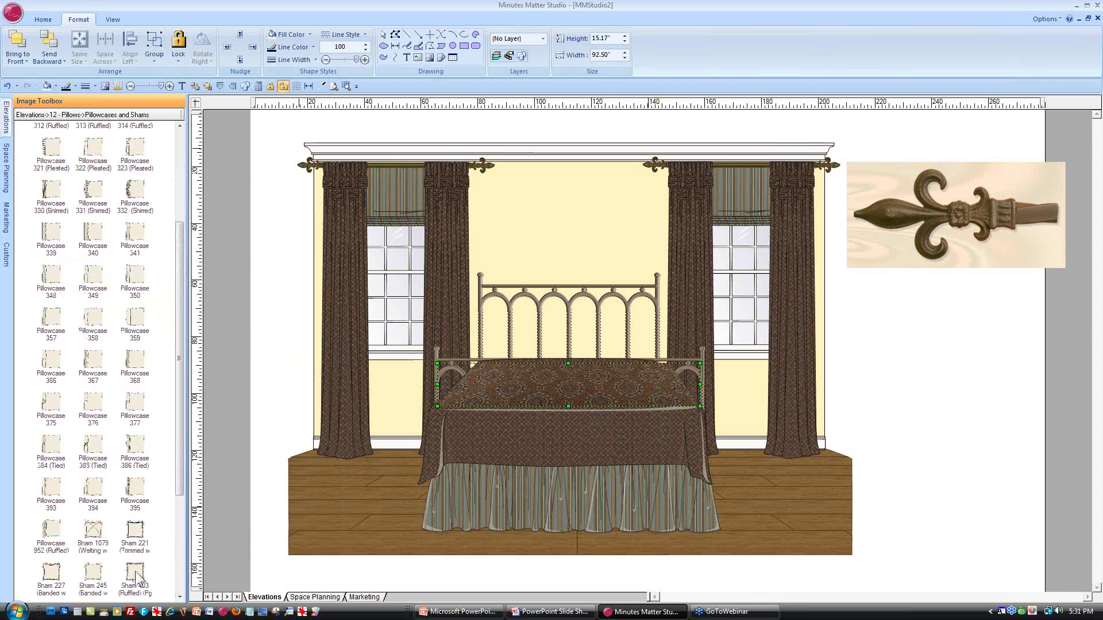
{"action": "mouse_move", "coordinate": [132, 531]}
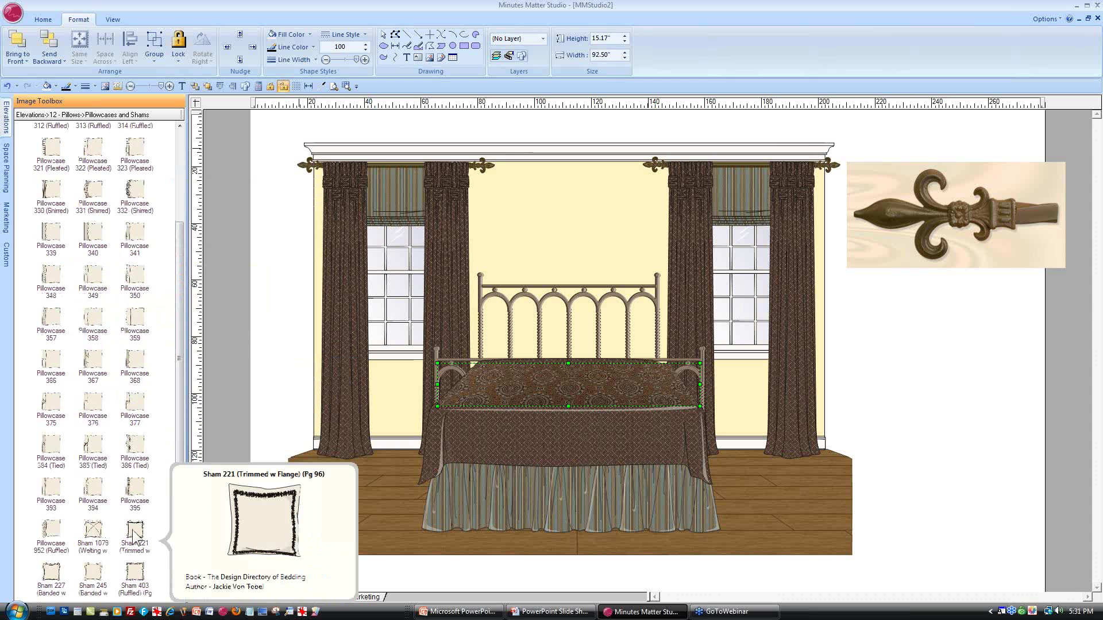
{"action": "mouse_move", "coordinate": [58, 533]}
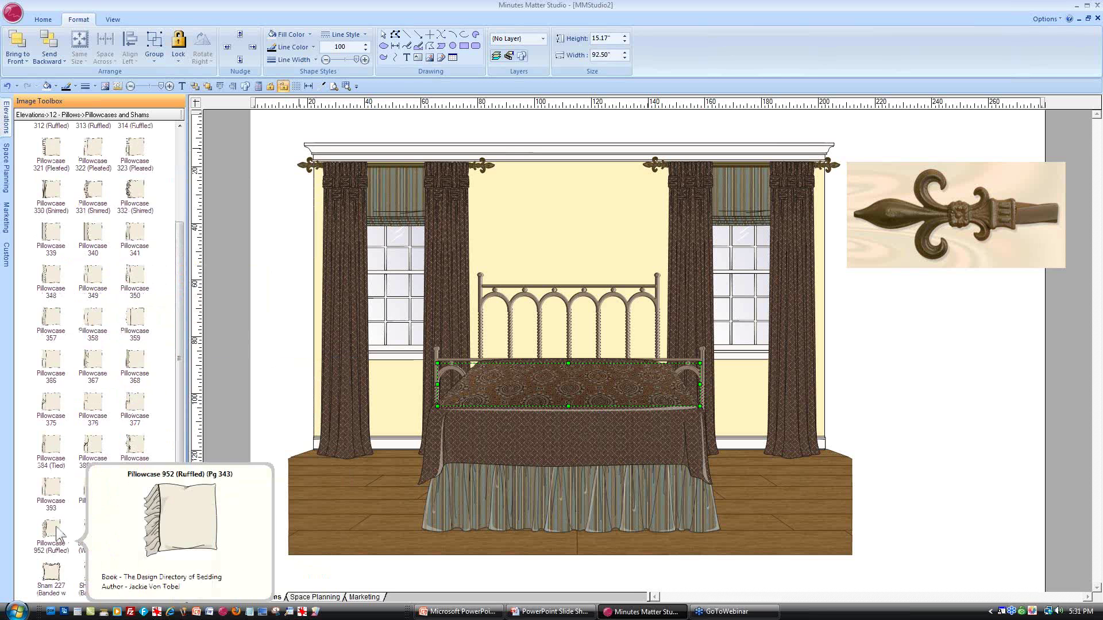
{"action": "left_click_drag", "start_coordinate": [182, 243], "coordinate": [181, 144]}
{"action": "mouse_move", "coordinate": [105, 151]}
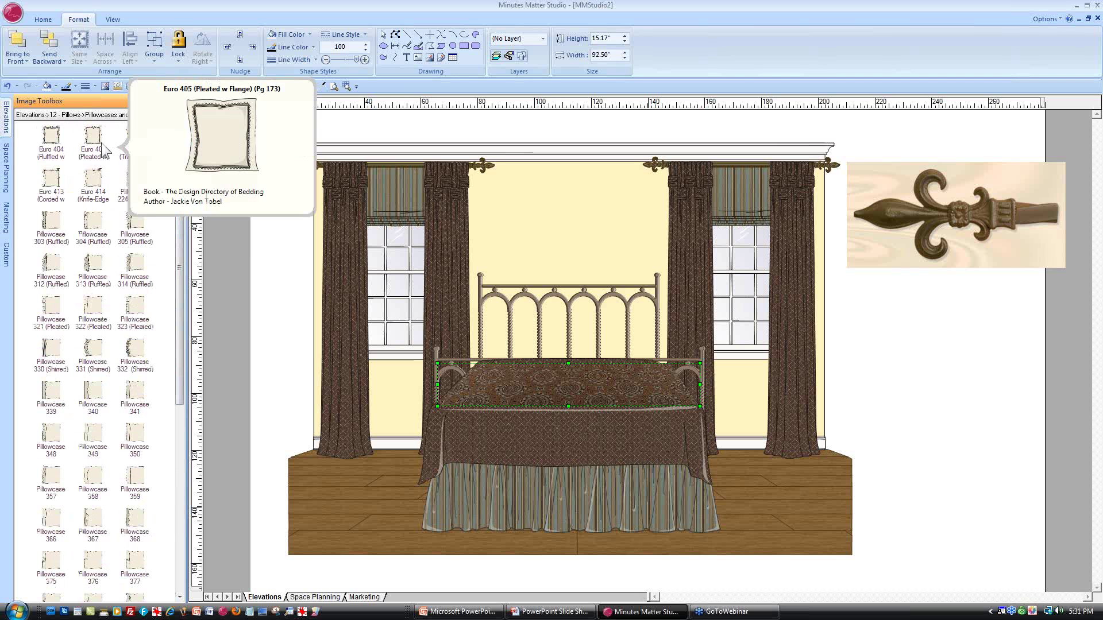
{"action": "left_click", "coordinate": [51, 181]}
{"action": "left_click_drag", "start_coordinate": [51, 181], "coordinate": [472, 295]}
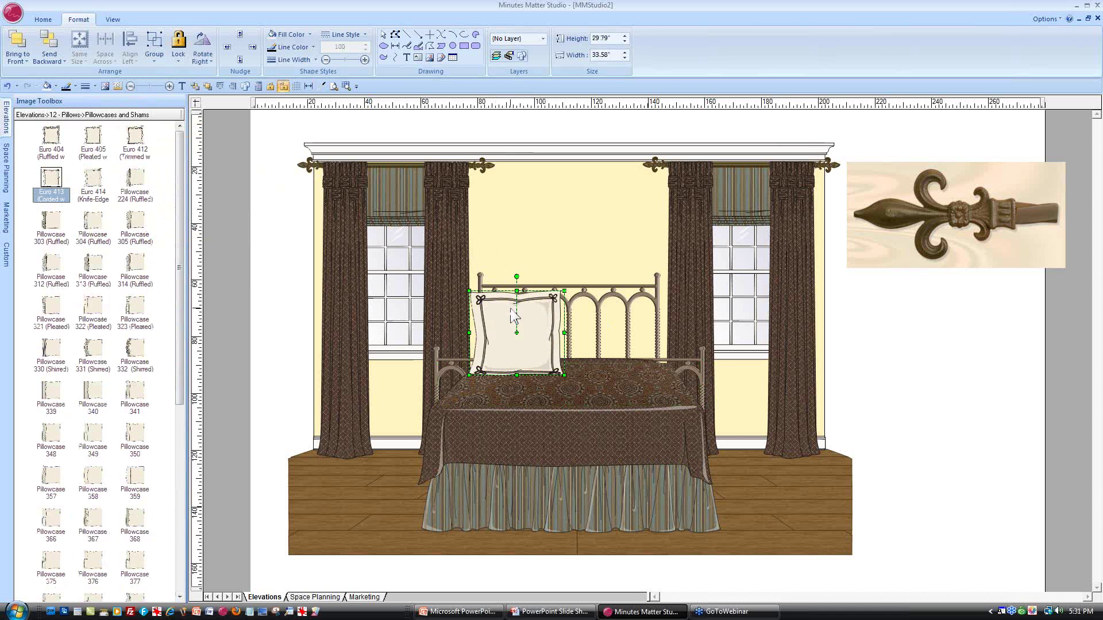
Fill the Euro sham with the striped fabric from the first fabric slot
{"action": "right_click", "coordinate": [511, 308]}
{"action": "mouse_move", "coordinate": [611, 458]}
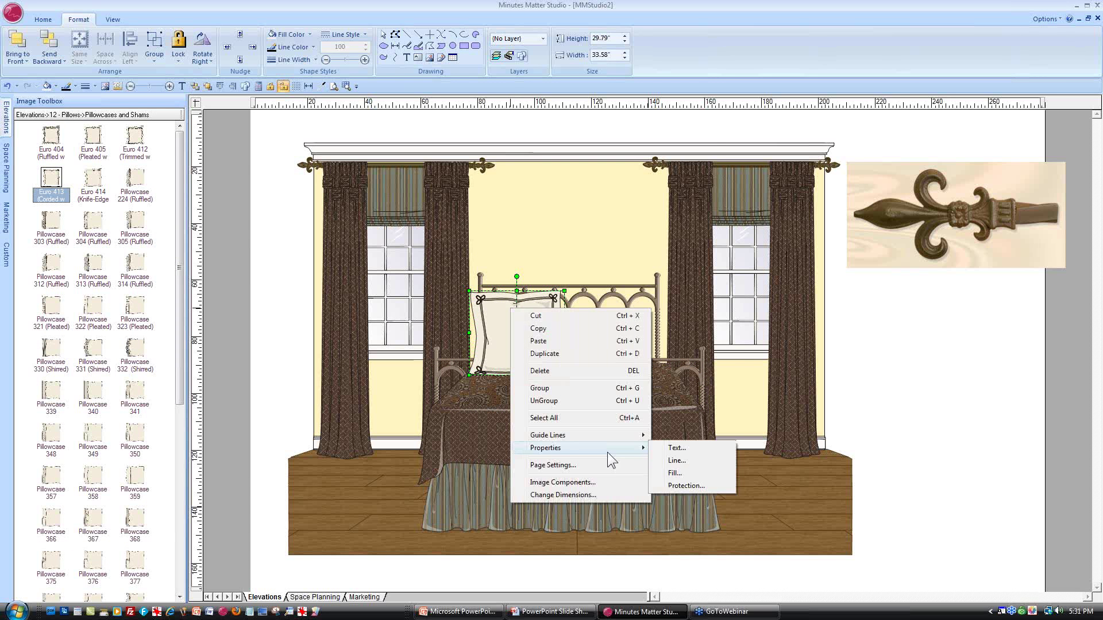
{"action": "left_click", "coordinate": [666, 470]}
{"action": "left_click", "coordinate": [494, 164]}
{"action": "left_click", "coordinate": [422, 198]}
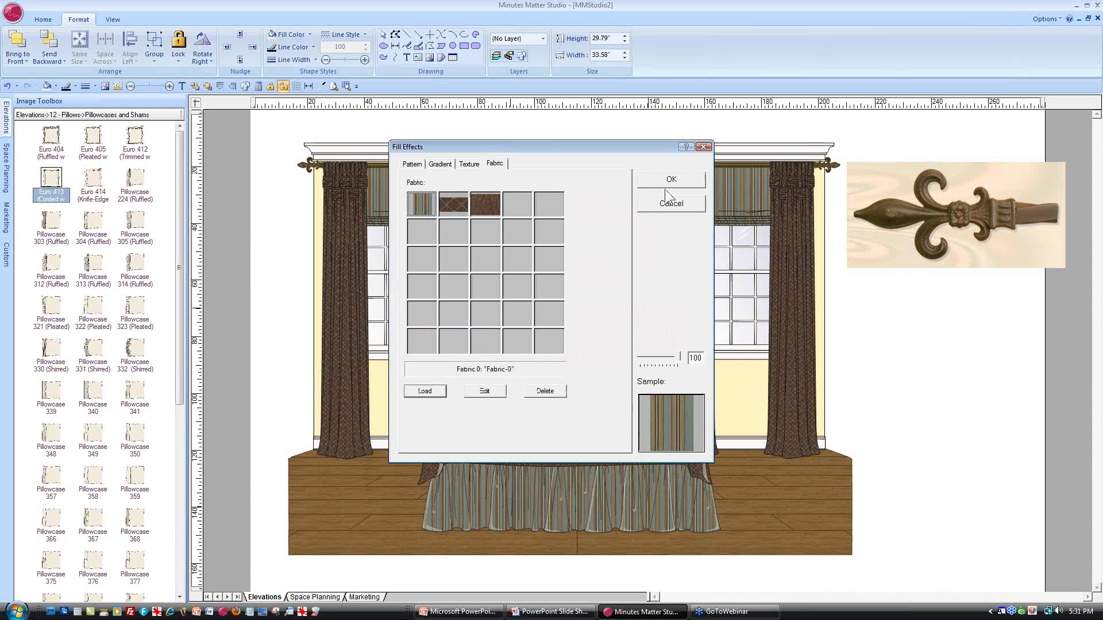
{"action": "left_click", "coordinate": [671, 179]}
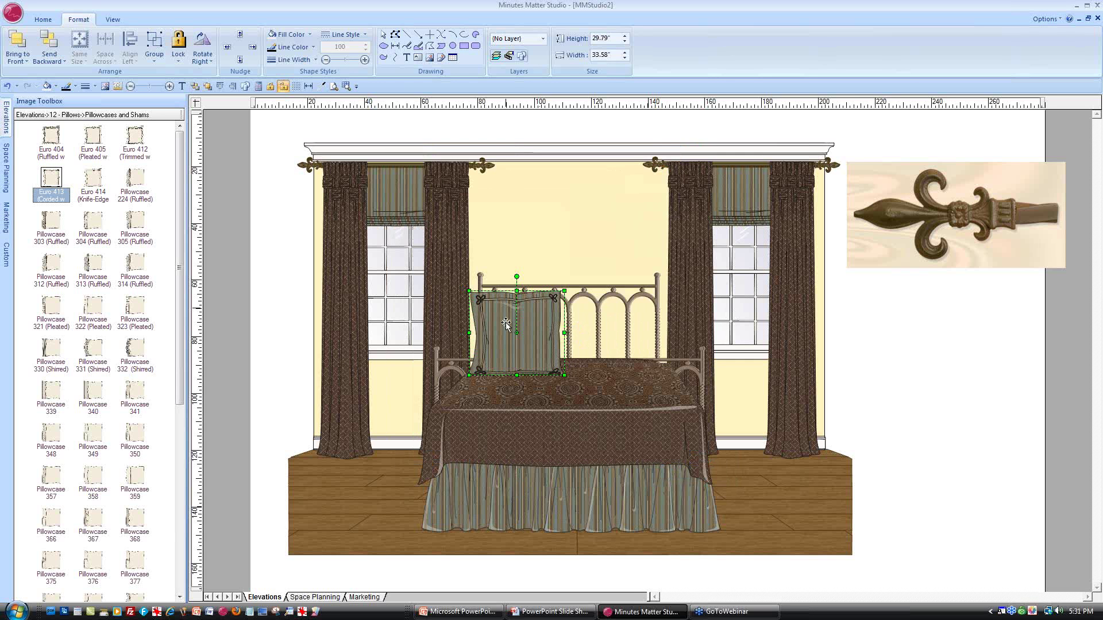
Duplicate the striped sham and set the two shams side by side against the headboard
{"action": "right_click", "coordinate": [506, 319]}
{"action": "left_click", "coordinate": [526, 364]}
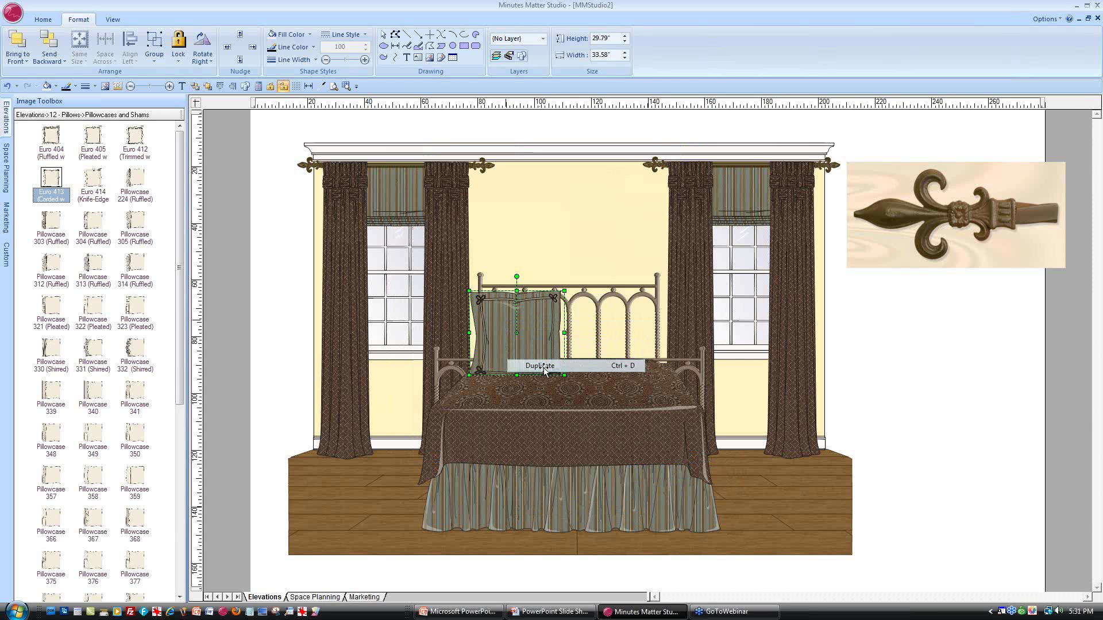
{"action": "left_click_drag", "start_coordinate": [516, 331], "coordinate": [601, 323]}
{"action": "left_click", "coordinate": [505, 330]}
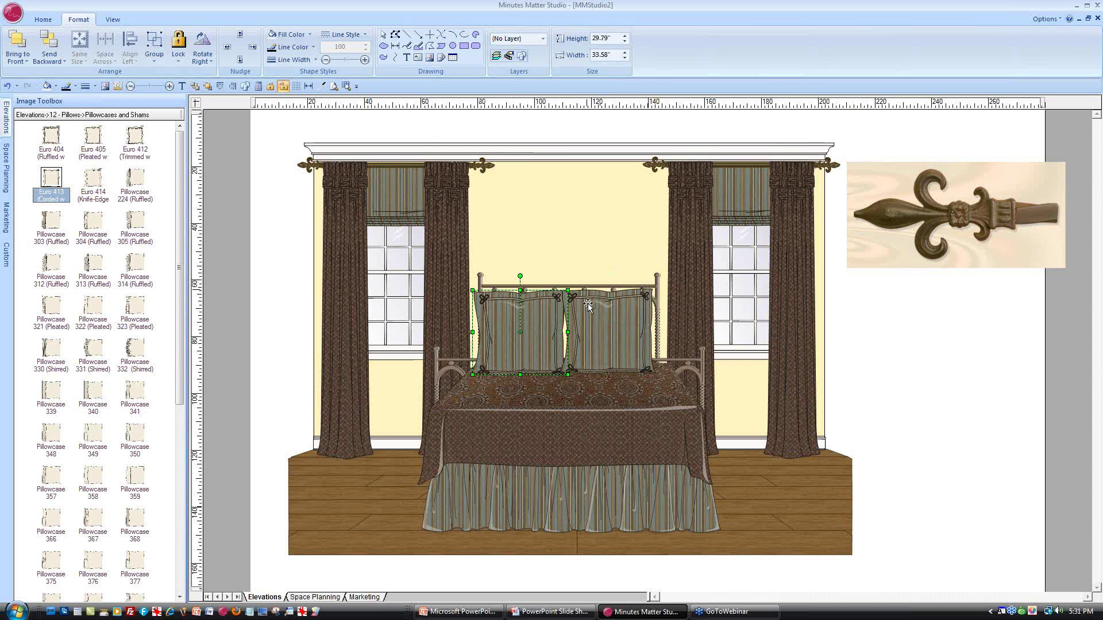
Shorten both striped shams together to about 25.27" high and center the pair in front of the headboard
{"action": "left_click", "coordinate": [567, 293], "text": "shift"}
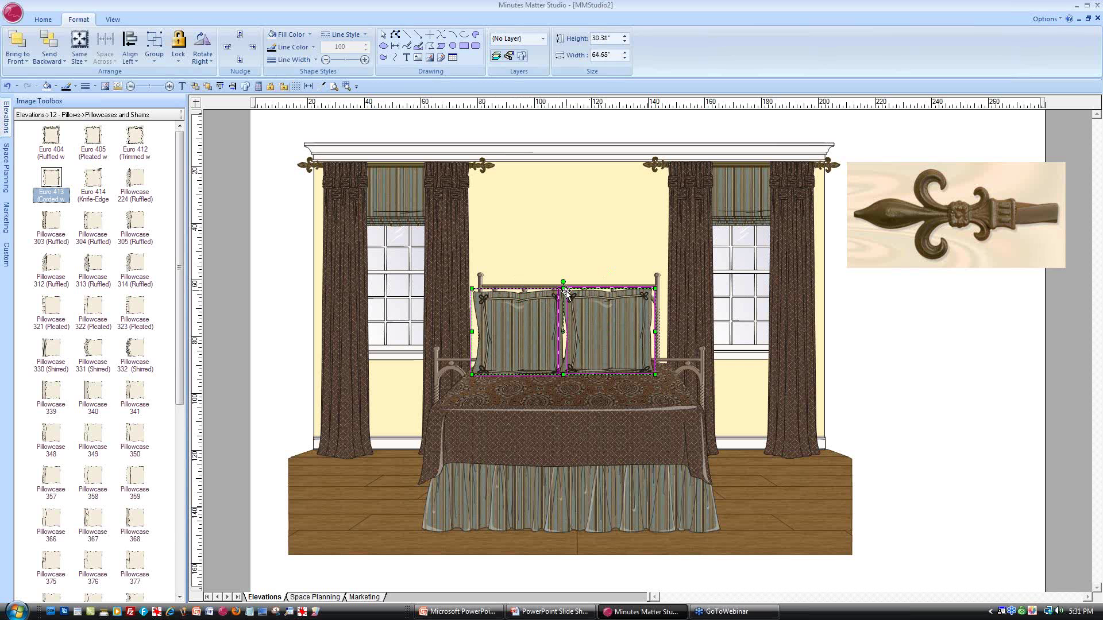
{"action": "left_click_drag", "start_coordinate": [563, 289], "coordinate": [563, 302]}
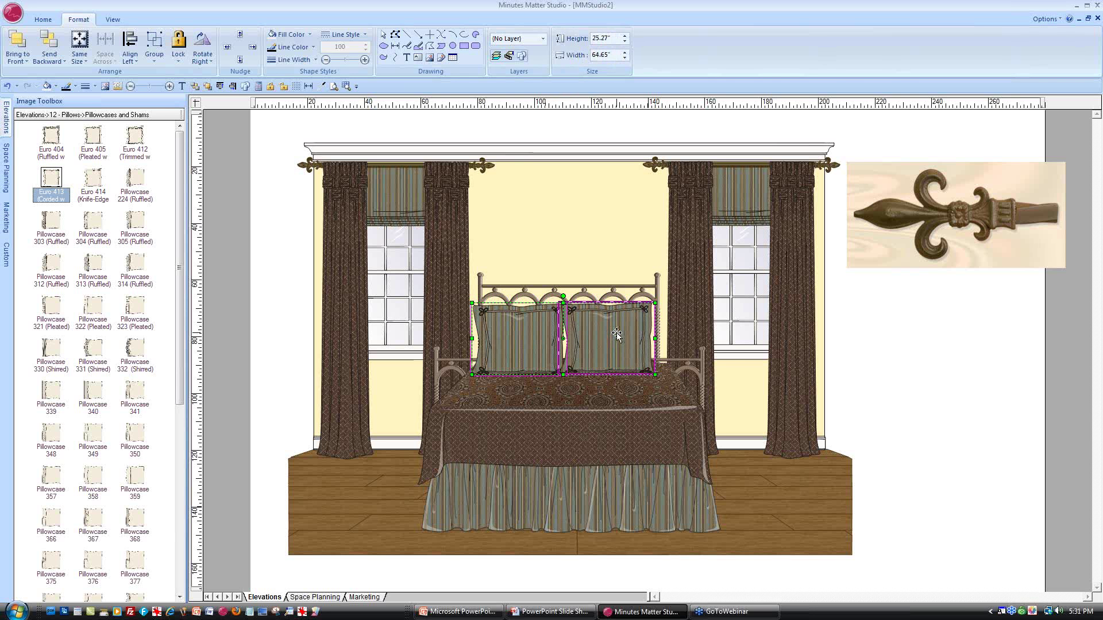
{"action": "left_click_drag", "start_coordinate": [616, 332], "coordinate": [623, 329]}
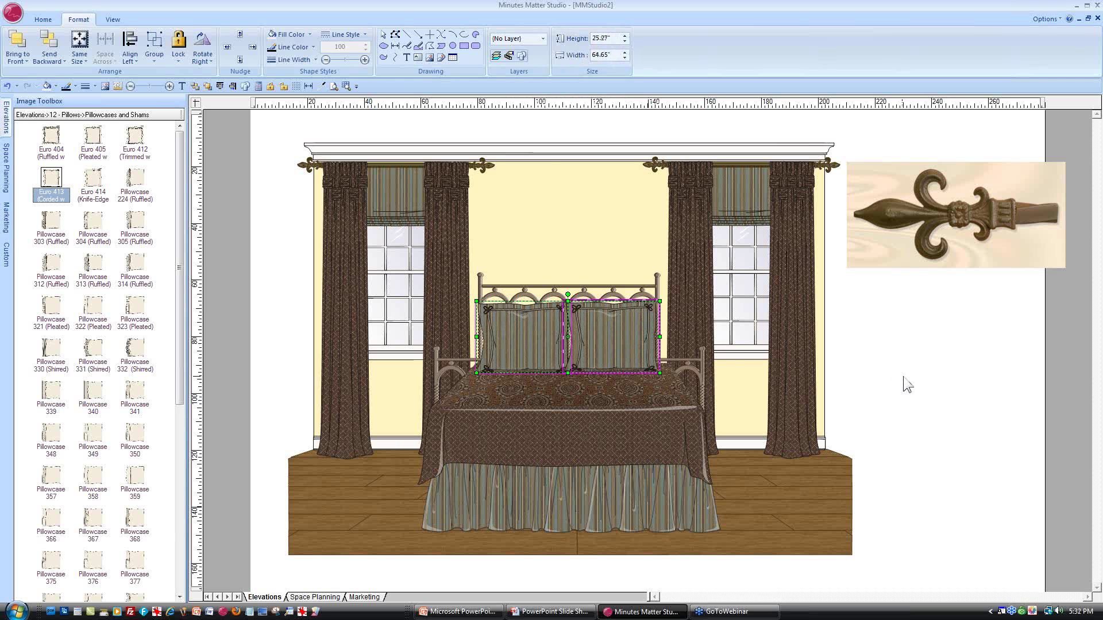
{"action": "left_click", "coordinate": [907, 384]}
Add Tent-Flap Pillow 615 from the Tent-Flap and Welted pillows in front of the striped shams
{"action": "left_click", "coordinate": [7, 118]}
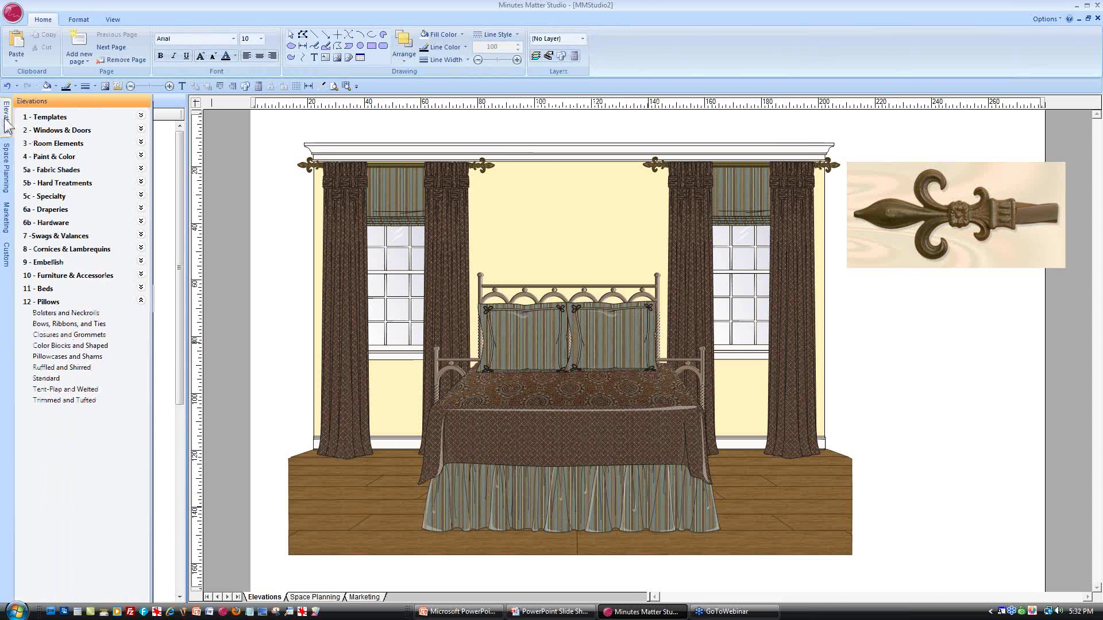
{"action": "left_click", "coordinate": [68, 390]}
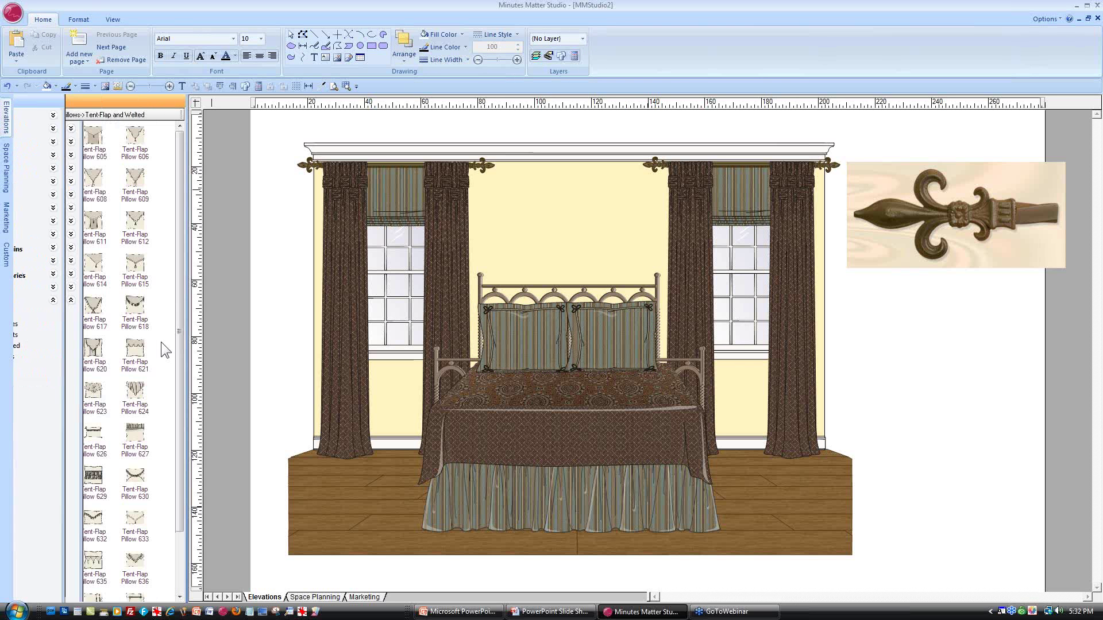
{"action": "mouse_move", "coordinate": [132, 229]}
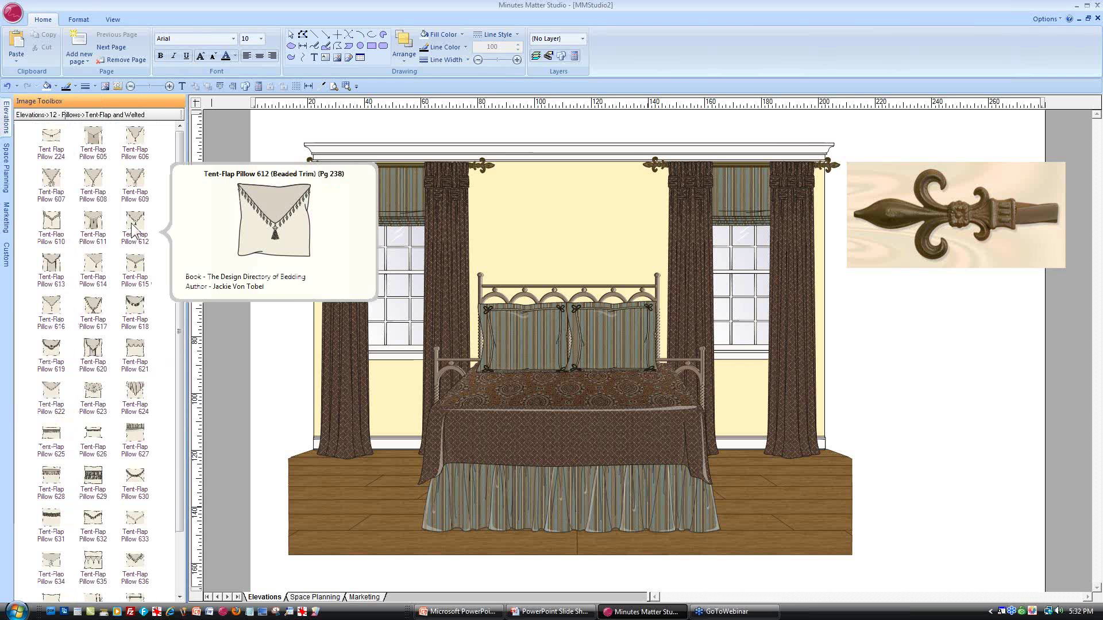
{"action": "left_click_drag", "start_coordinate": [135, 263], "coordinate": [499, 332]}
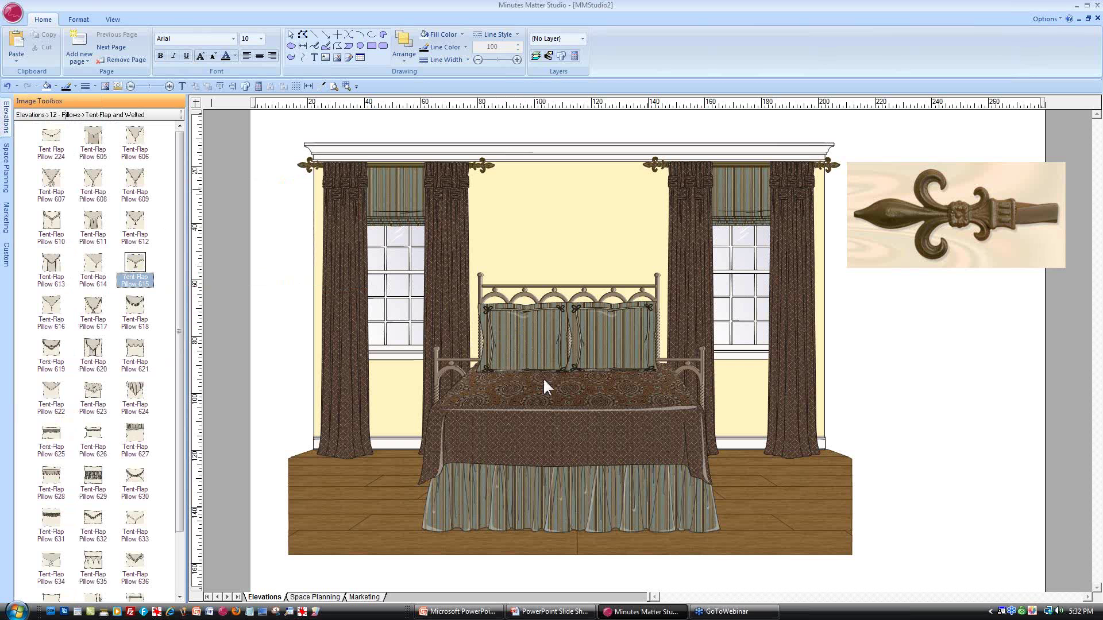
Fill the tent-flap pillow's Banding component with the paisley fabric from the third fabric slot
{"action": "right_click", "coordinate": [529, 339]}
{"action": "left_click", "coordinate": [583, 514]}
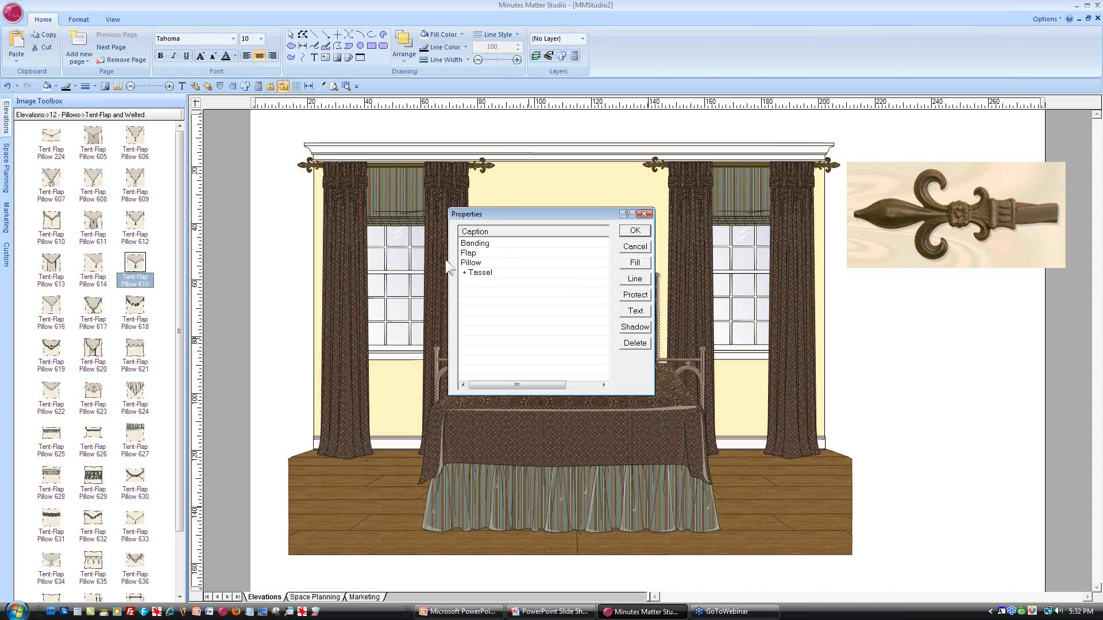
{"action": "left_click", "coordinate": [489, 245]}
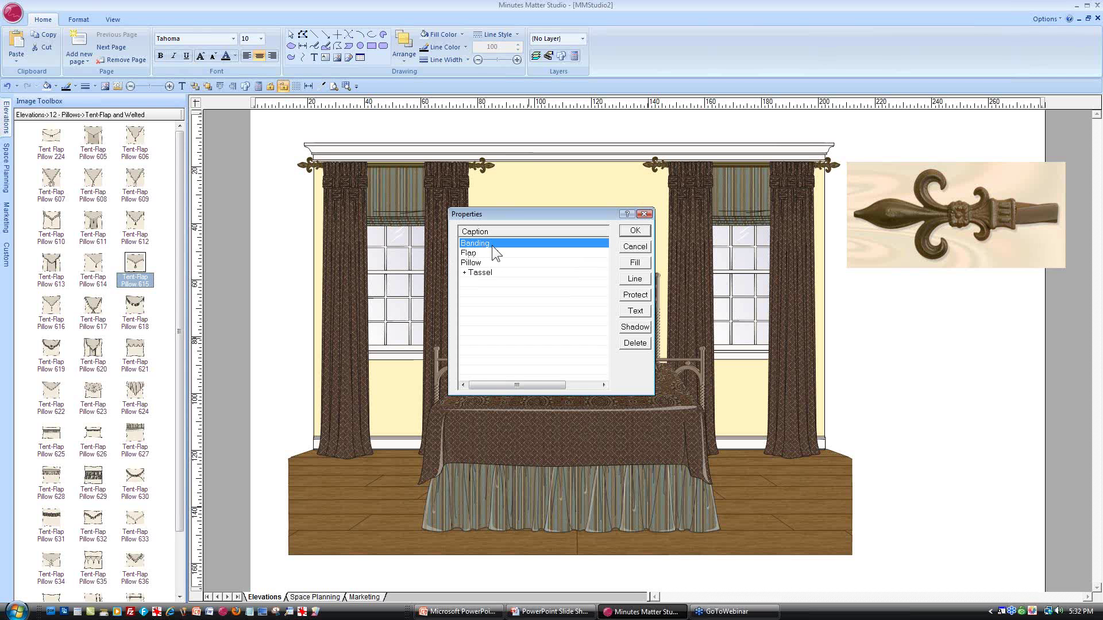
{"action": "left_click", "coordinate": [635, 263]}
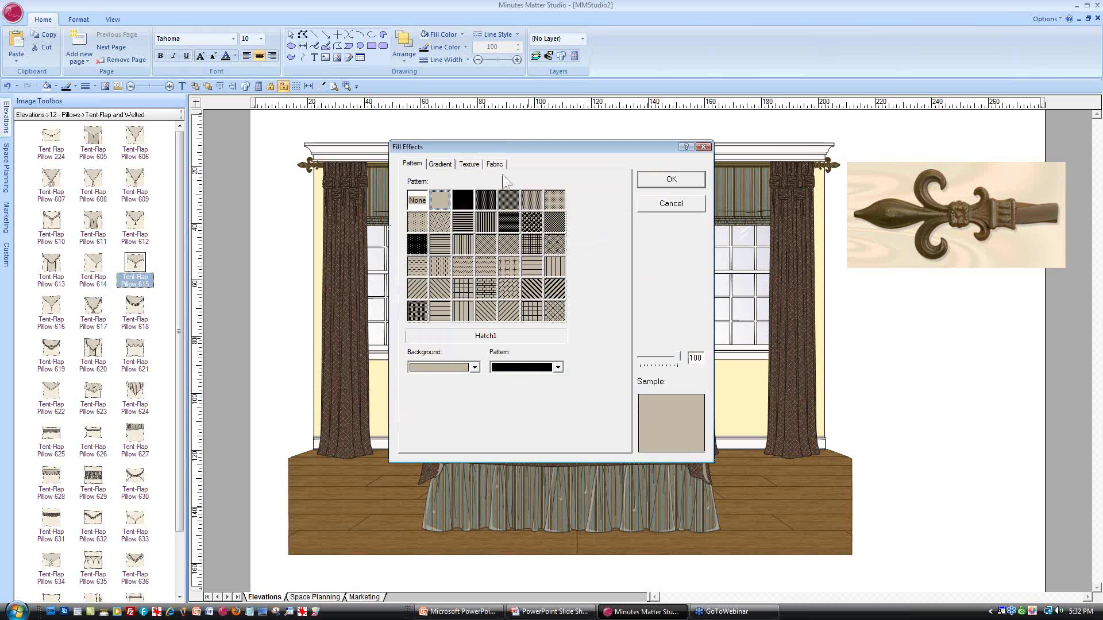
{"action": "left_click", "coordinate": [495, 164]}
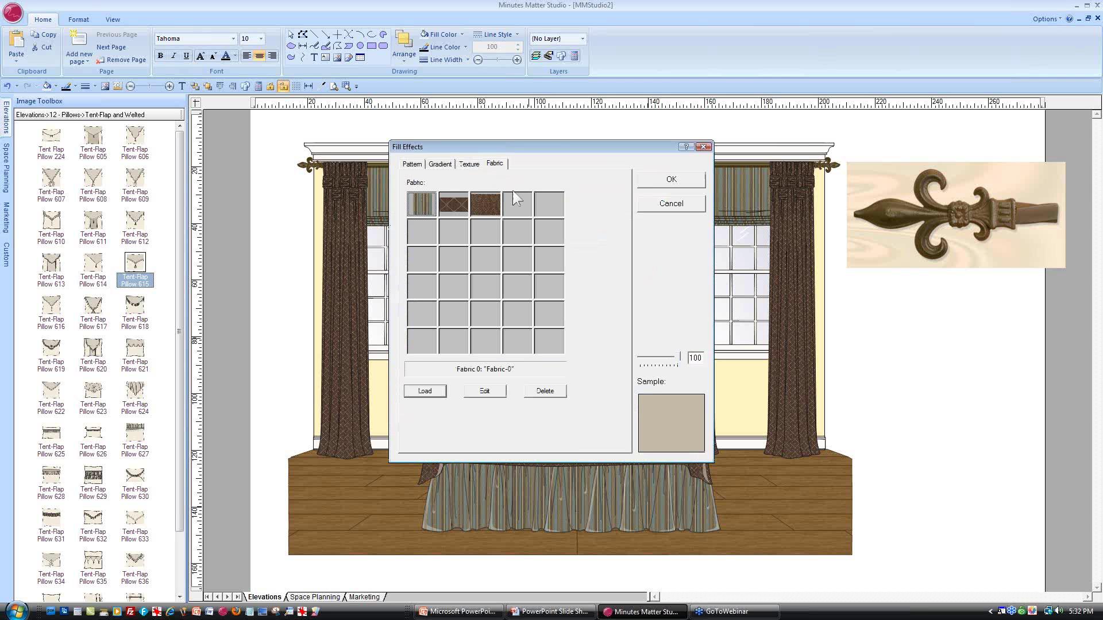
{"action": "left_click", "coordinate": [478, 203]}
{"action": "left_click", "coordinate": [678, 179]}
Load pendik brown.JPG from the Eastern Accents folder into the fourth fabric slot as the fill for the pillow's Flap component
{"action": "left_click", "coordinate": [470, 253]}
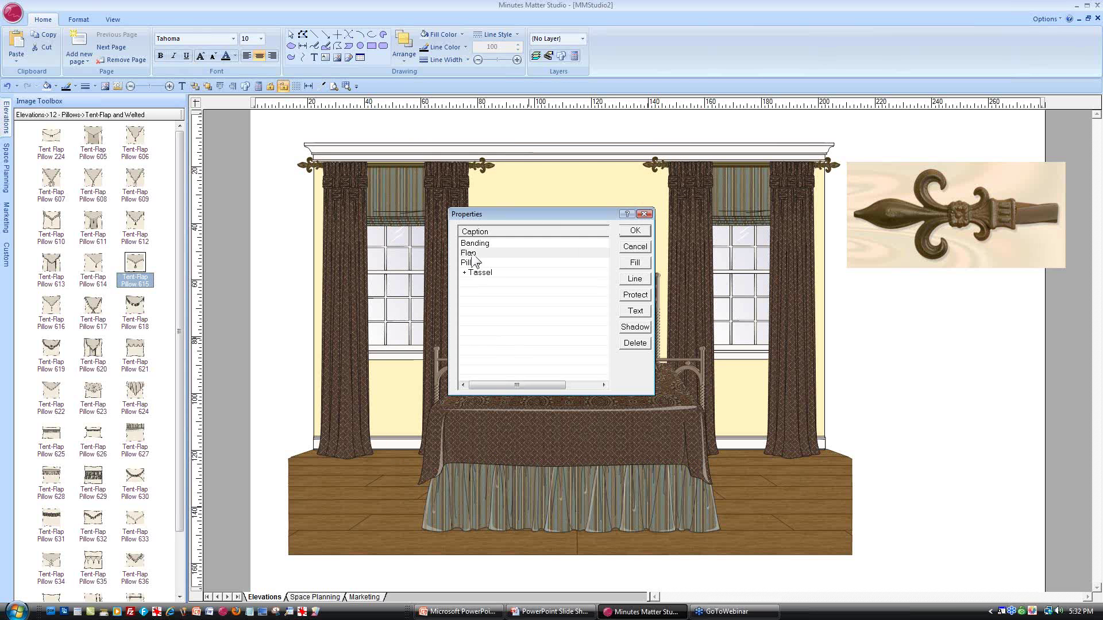
{"action": "left_click", "coordinate": [635, 263]}
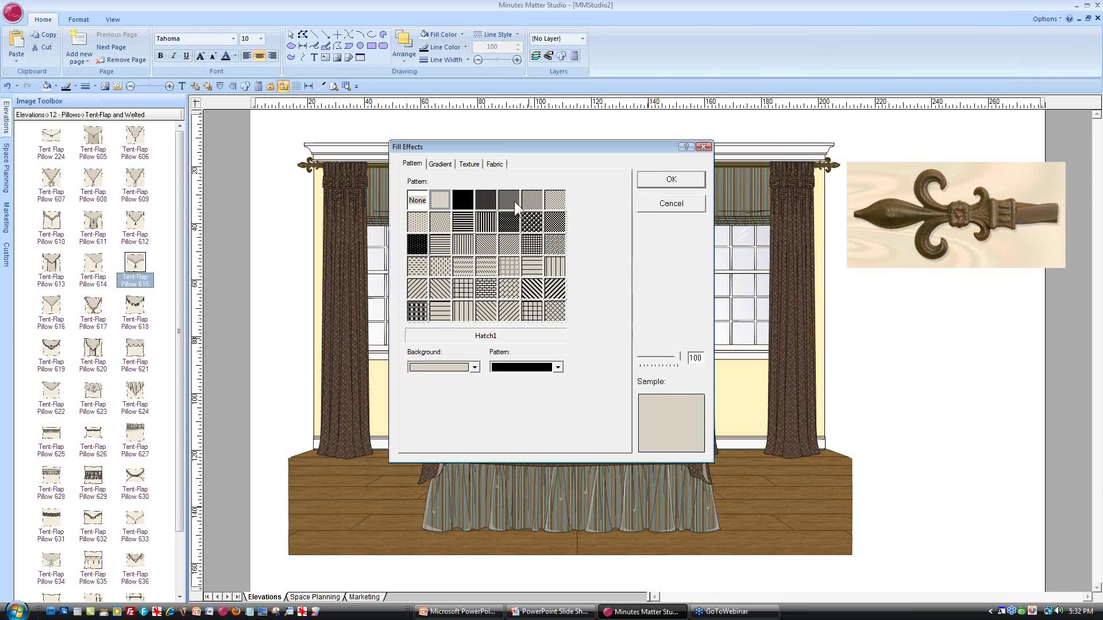
{"action": "left_click", "coordinate": [493, 163]}
{"action": "left_click", "coordinate": [516, 208]}
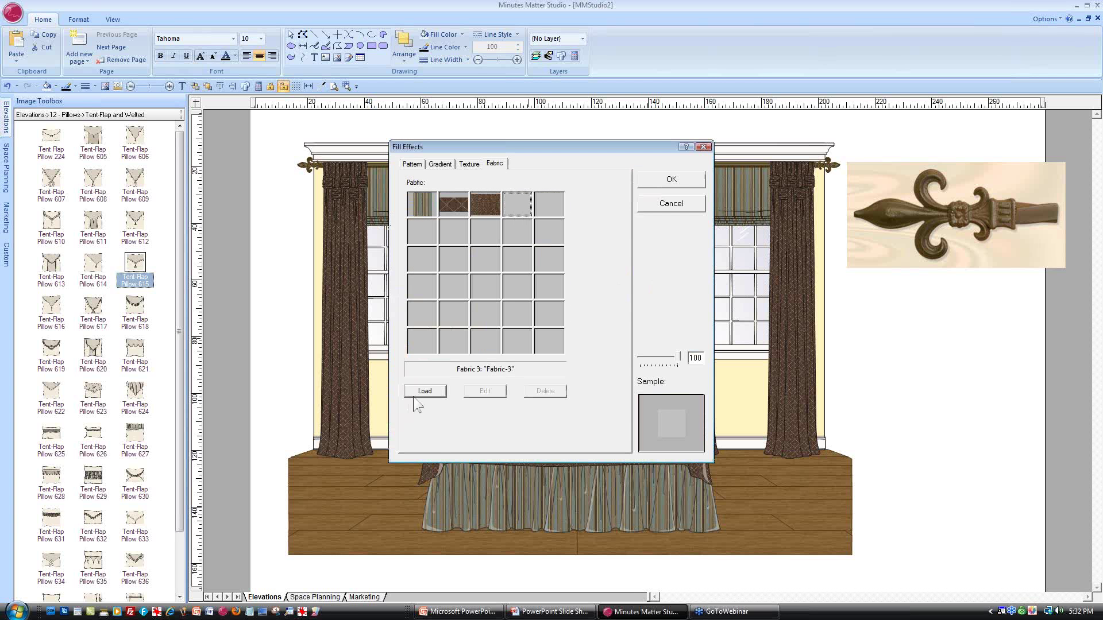
{"action": "left_click", "coordinate": [424, 391]}
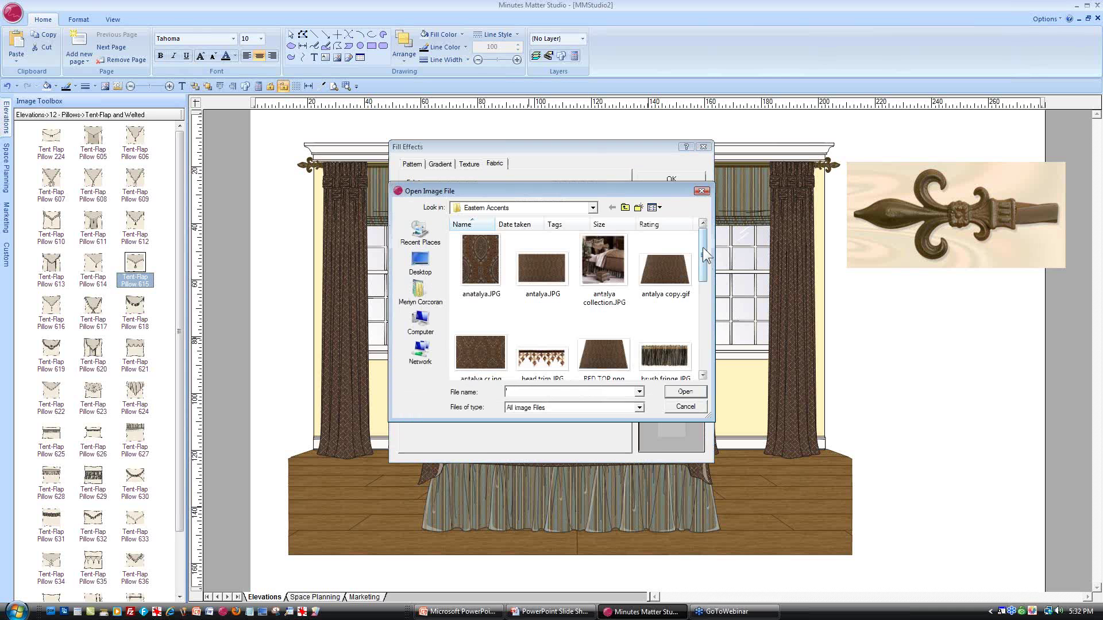
{"action": "left_click_drag", "start_coordinate": [703, 250], "coordinate": [700, 293]}
{"action": "left_click", "coordinate": [664, 296]}
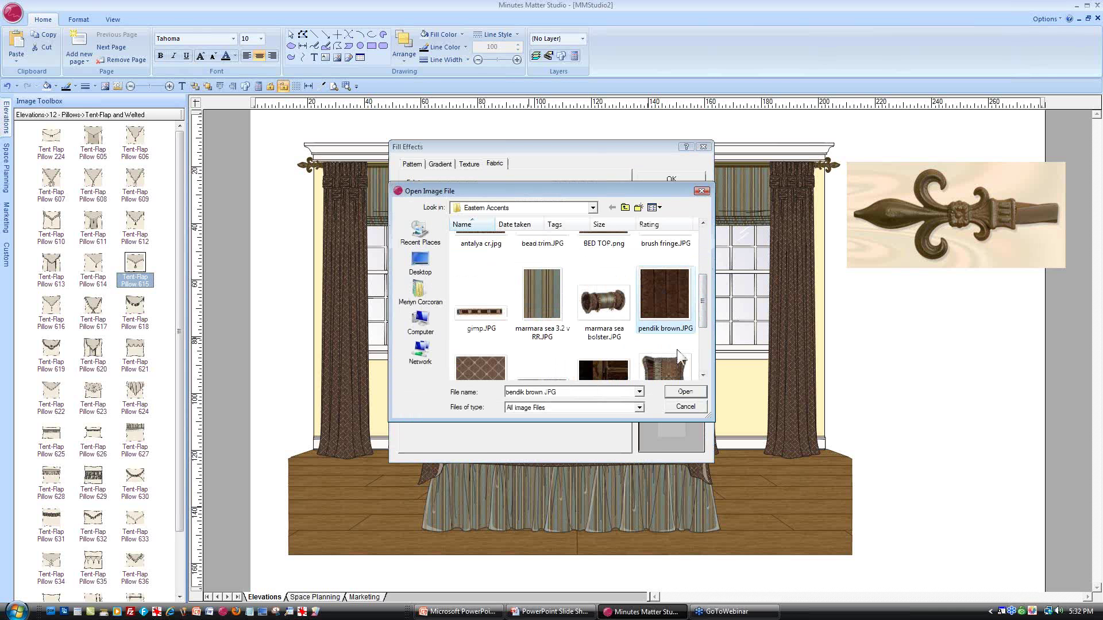
{"action": "left_click", "coordinate": [681, 397]}
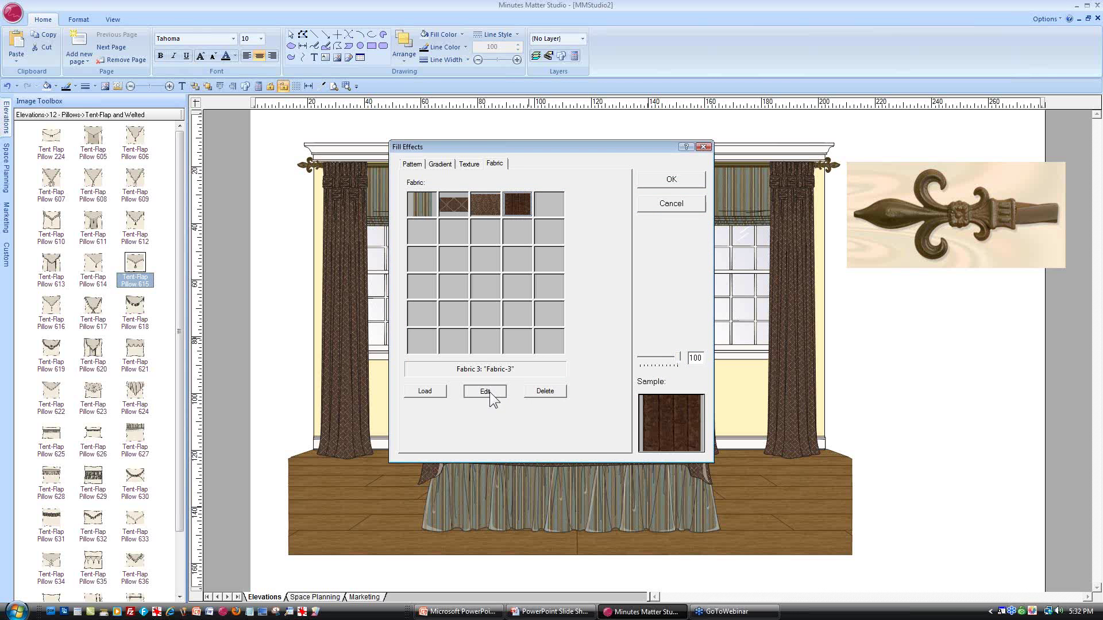
Scale the brown pendik fabric to a width of 8 inches with its aspect ratio kept, and apply it to the flap
{"action": "left_click", "coordinate": [485, 391]}
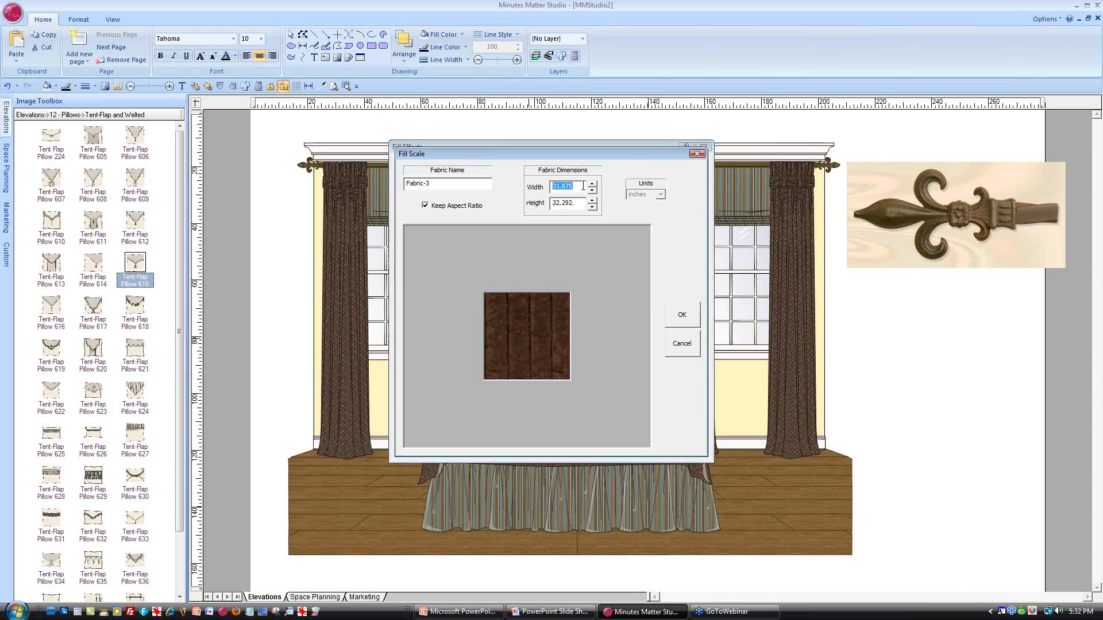
{"action": "type", "text": "8"}
{"action": "left_click", "coordinate": [682, 315]}
{"action": "left_click", "coordinate": [666, 180]}
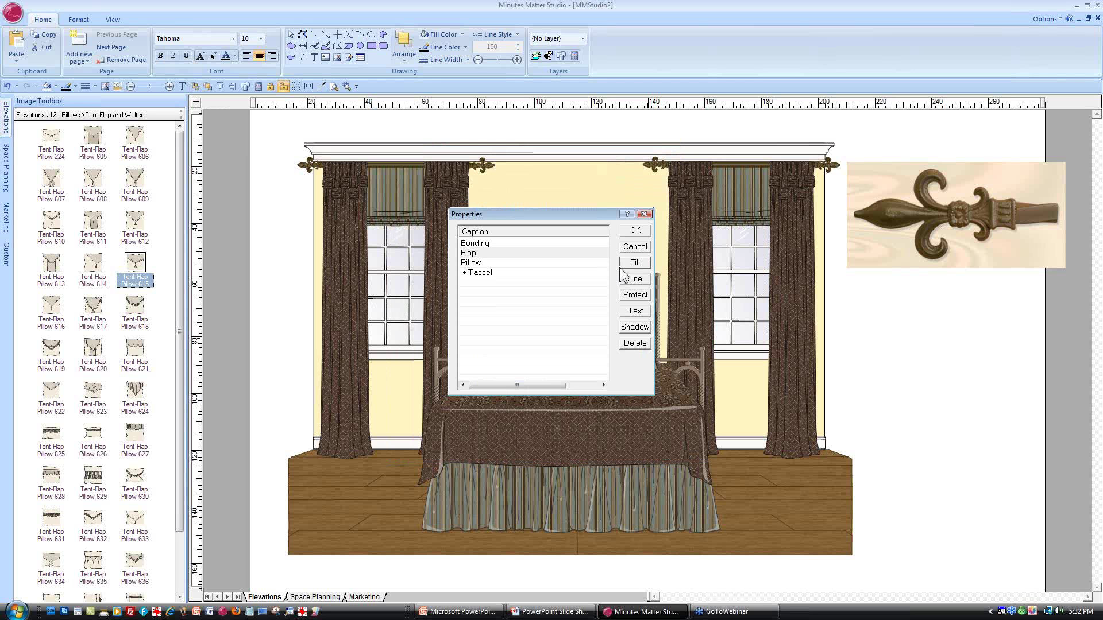
Fill the Pillow component with the paisley fabric from the third fabric slot and apply the component changes
{"action": "left_click", "coordinate": [471, 263]}
{"action": "left_click", "coordinate": [635, 263]}
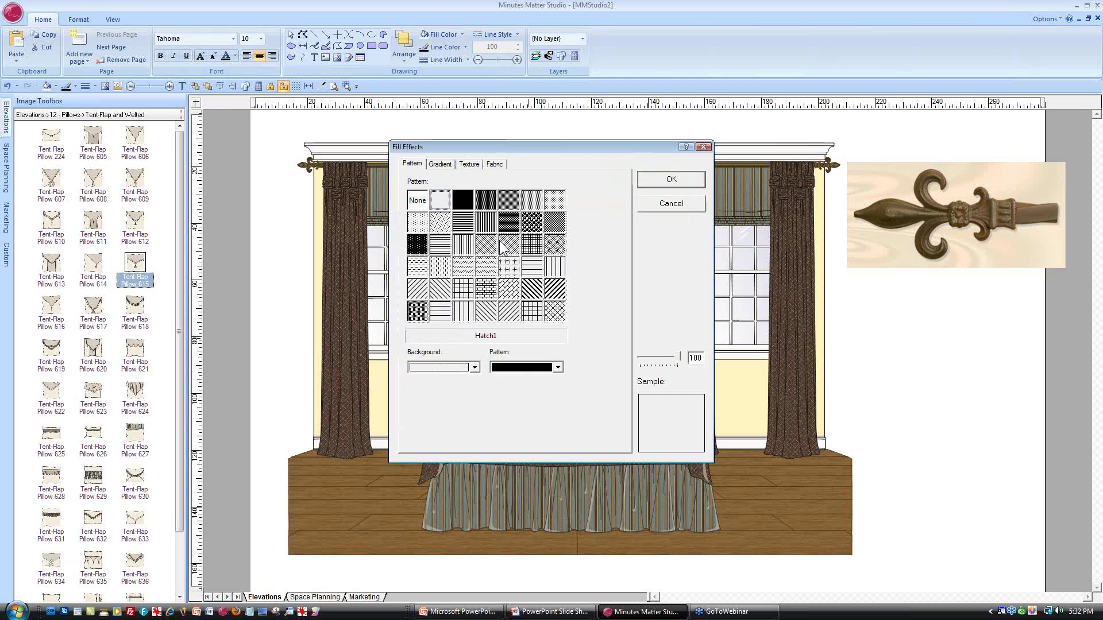
{"action": "left_click", "coordinate": [496, 164]}
{"action": "left_click", "coordinate": [477, 205]}
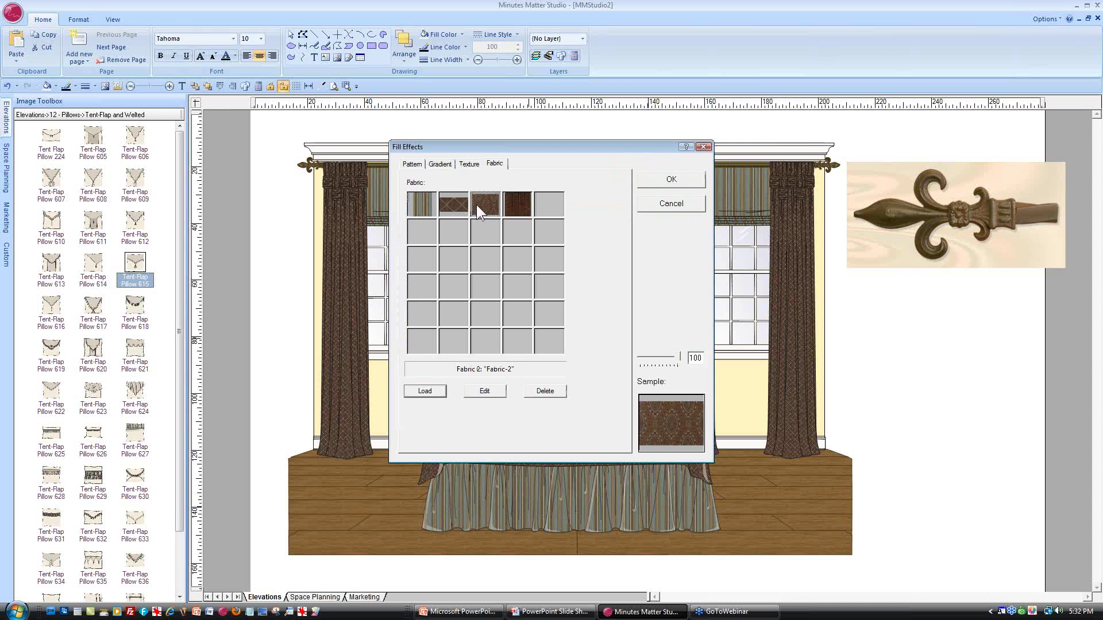
{"action": "left_click", "coordinate": [684, 180]}
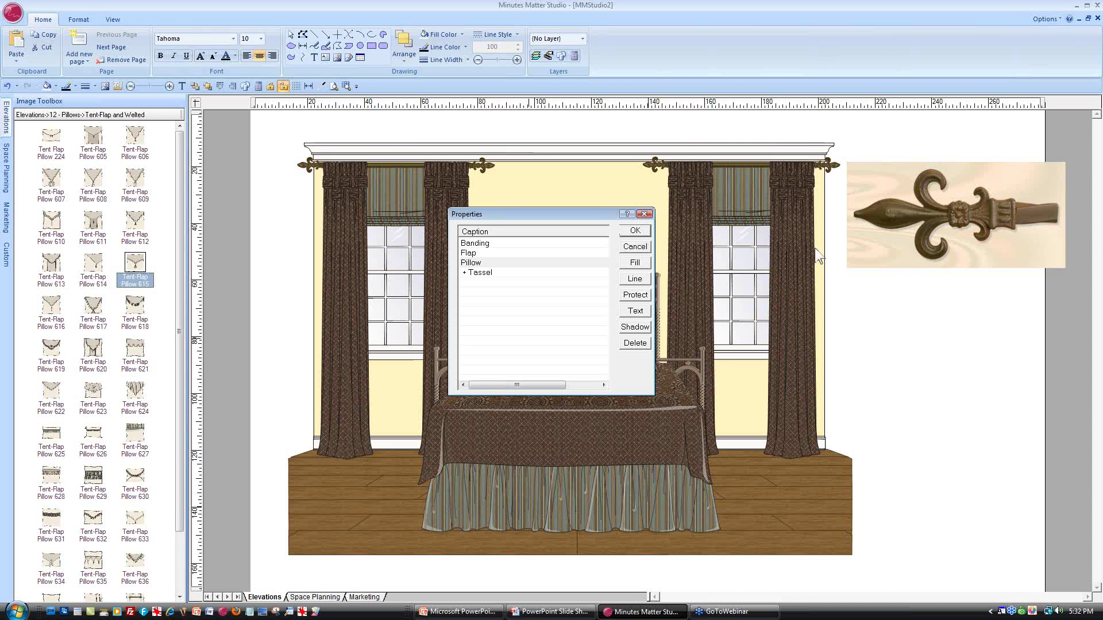
{"action": "left_click", "coordinate": [634, 230]}
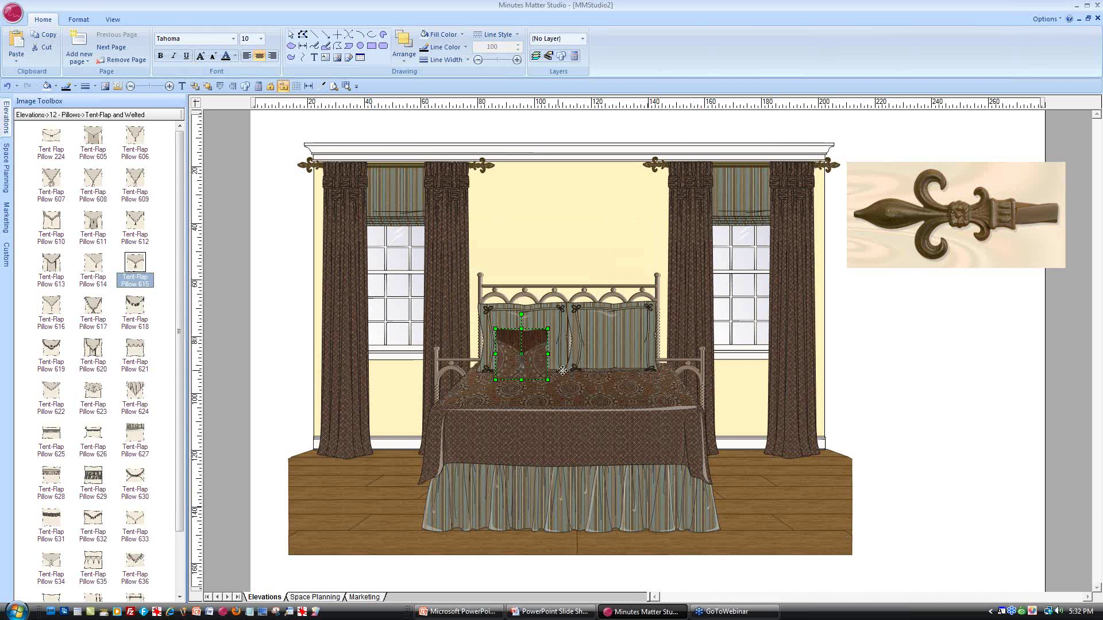
Duplicate the tent-flap pillow and position one copy in front of each striped sham
{"action": "left_click_drag", "start_coordinate": [517, 363], "coordinate": [609, 359]}
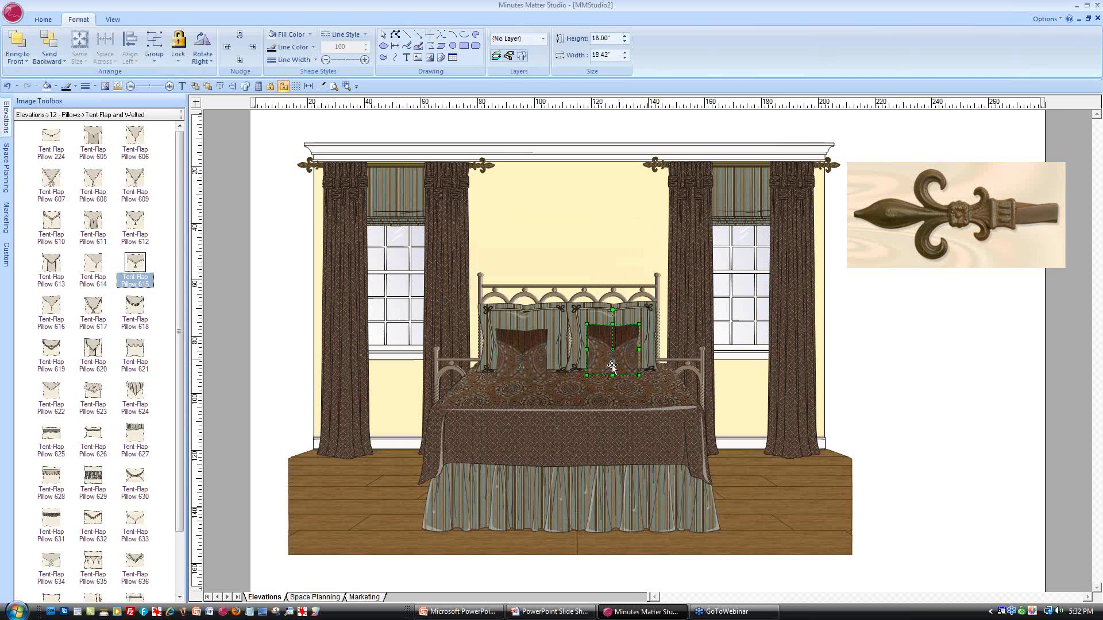
{"action": "left_click", "coordinate": [539, 352]}
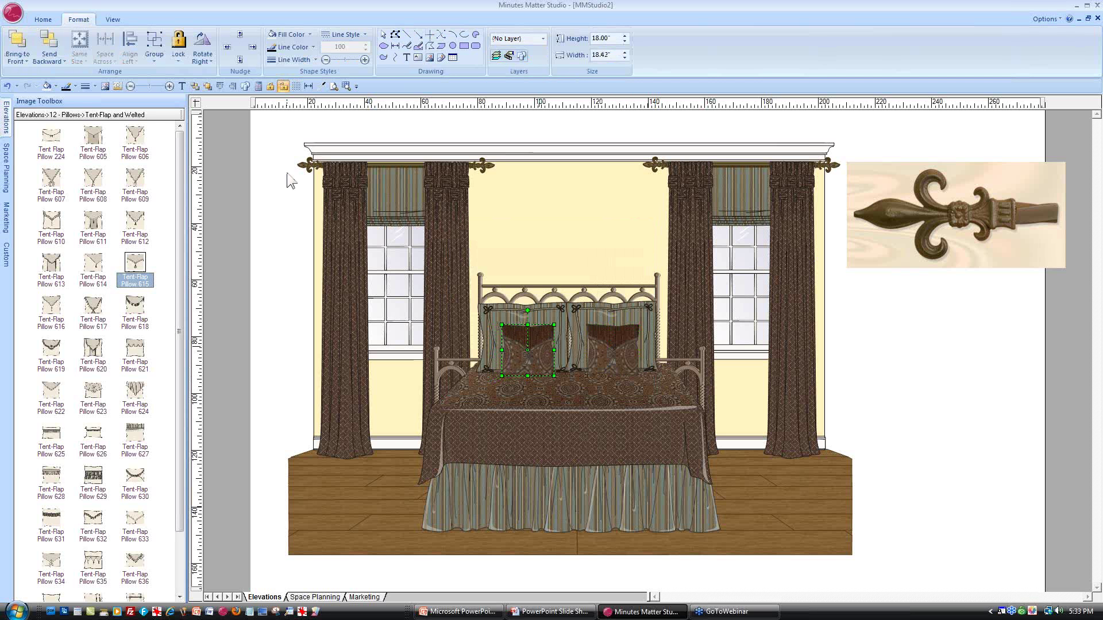
Add Neck Roll 776 from Bolsters and Neckrolls in front of and between the two tent-flap pillows
{"action": "left_click", "coordinate": [6, 124]}
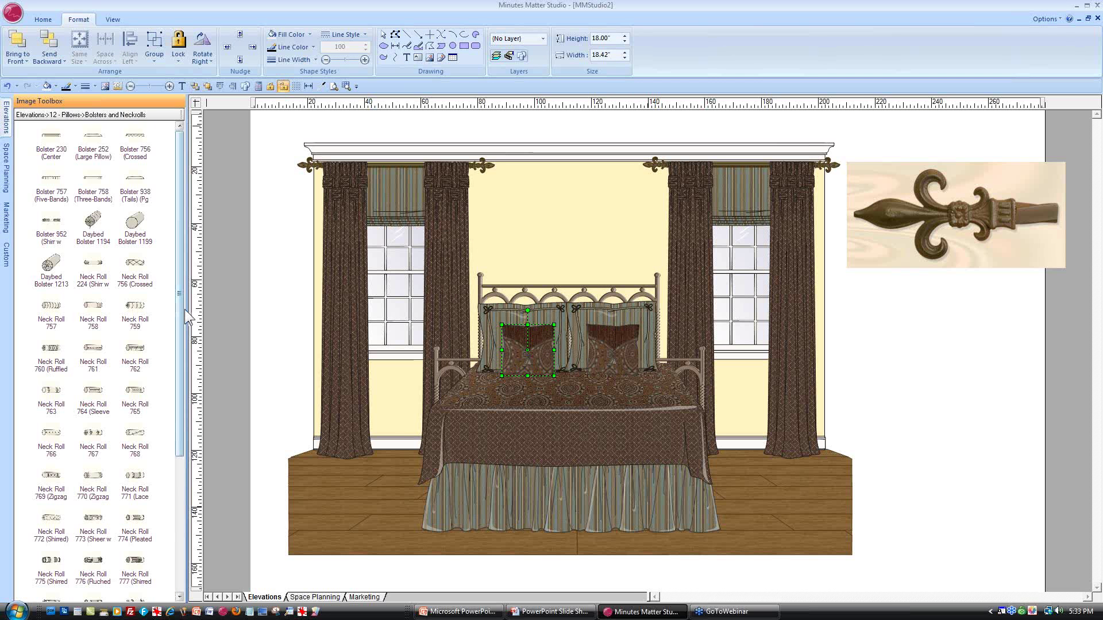
{"action": "scroll", "coordinate": [177, 343], "scroll_direction": "down", "scroll_amount": 4}
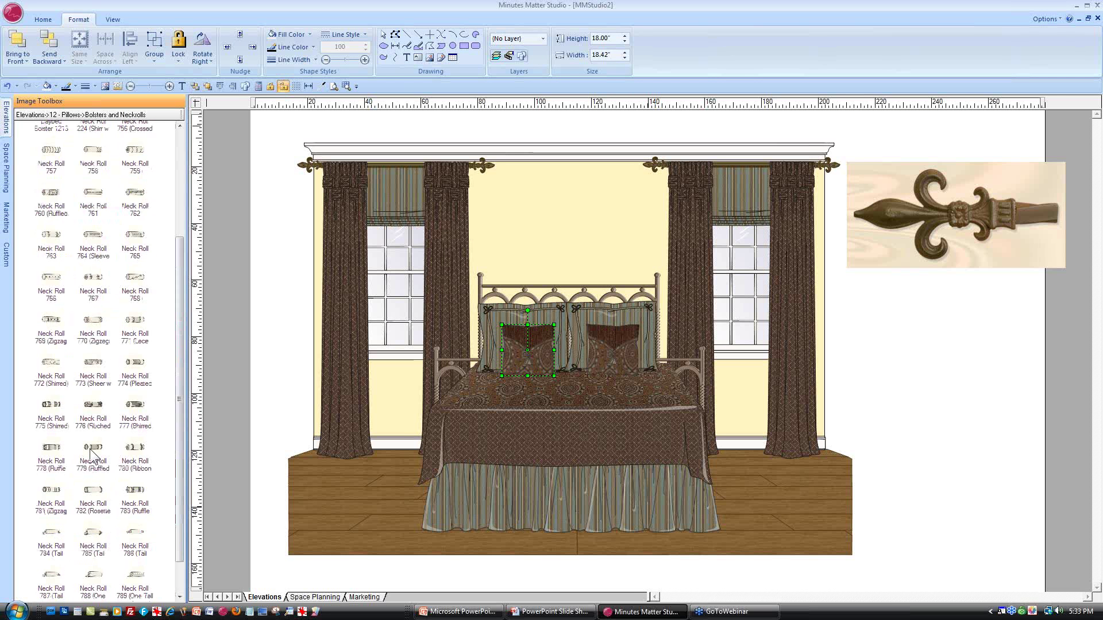
{"action": "left_click_drag", "start_coordinate": [93, 406], "coordinate": [532, 362]}
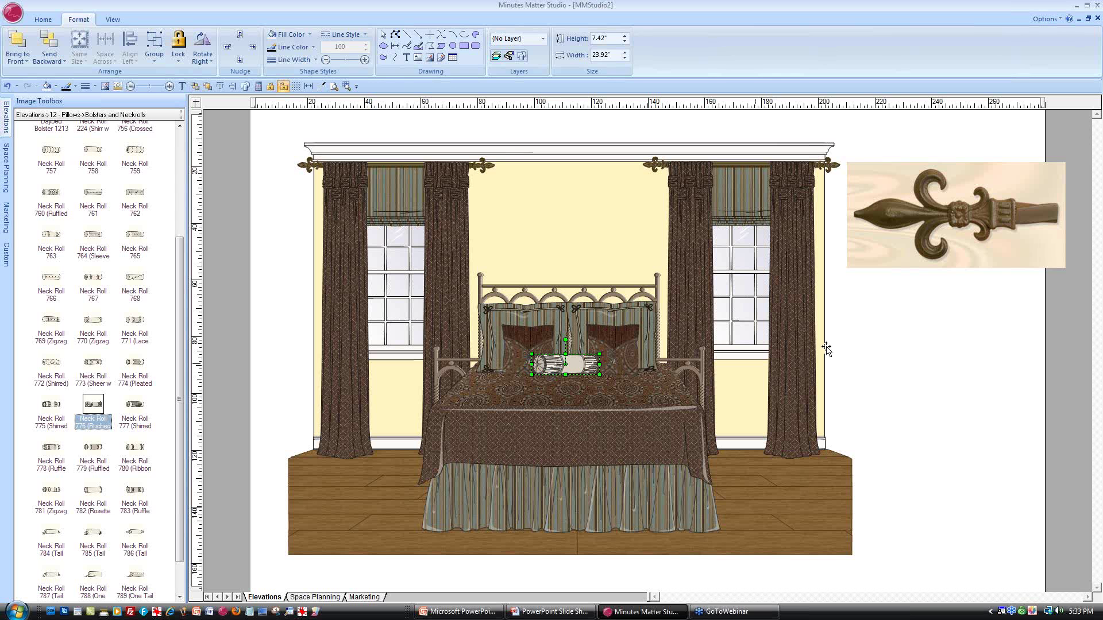
Open the drawing bedroom rendering.mms from the High Point Designers Webinar folder
{"action": "left_click", "coordinate": [13, 12]}
{"action": "left_click", "coordinate": [16, 63]}
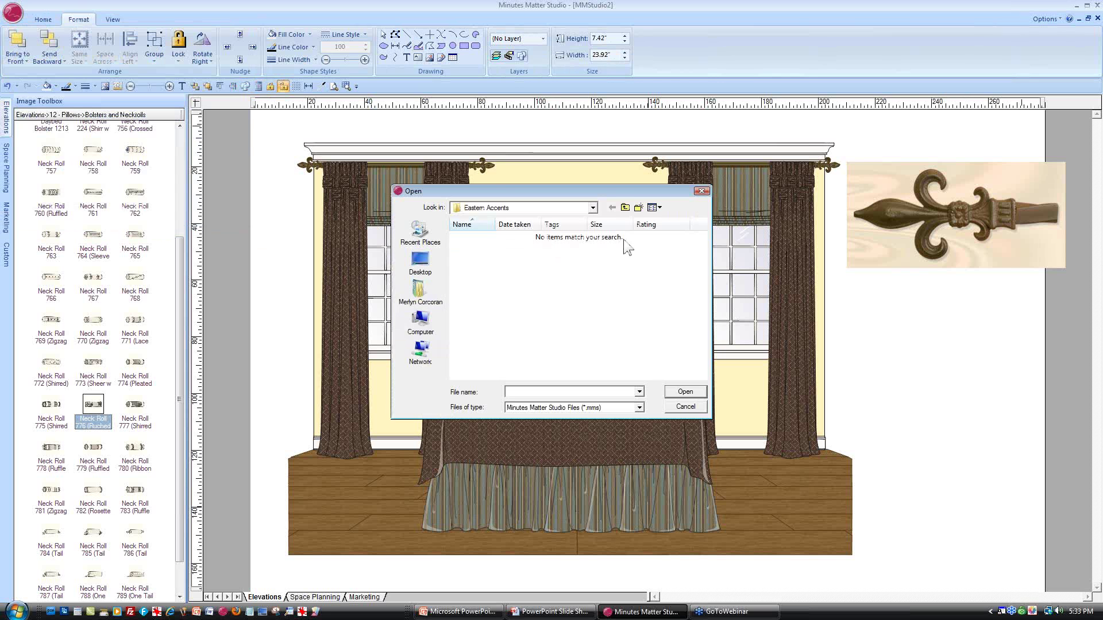
{"action": "left_click", "coordinate": [625, 207]}
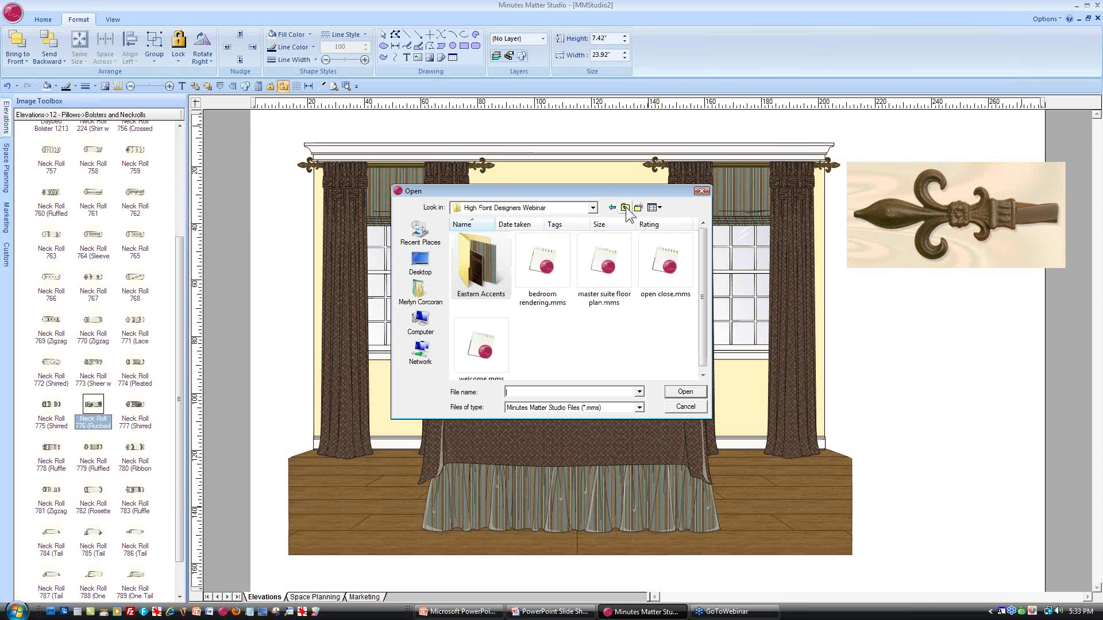
{"action": "left_click", "coordinate": [547, 267]}
{"action": "left_click", "coordinate": [683, 392]}
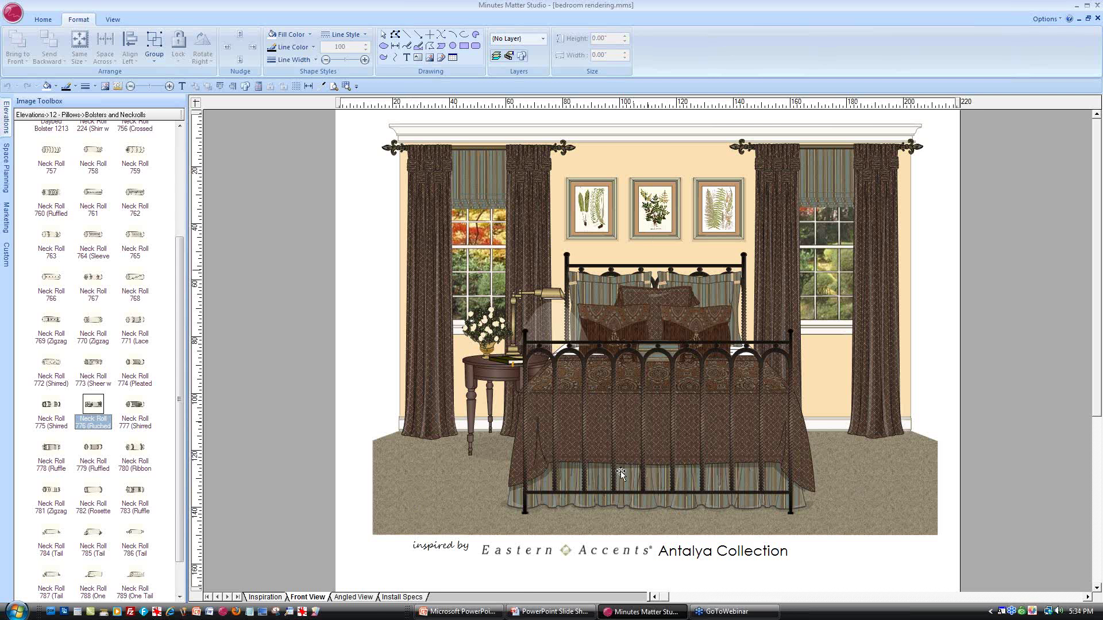
On the Angled View page, inspect the fabric fill of the striped swatch and leave it unchanged
{"action": "left_click", "coordinate": [361, 598]}
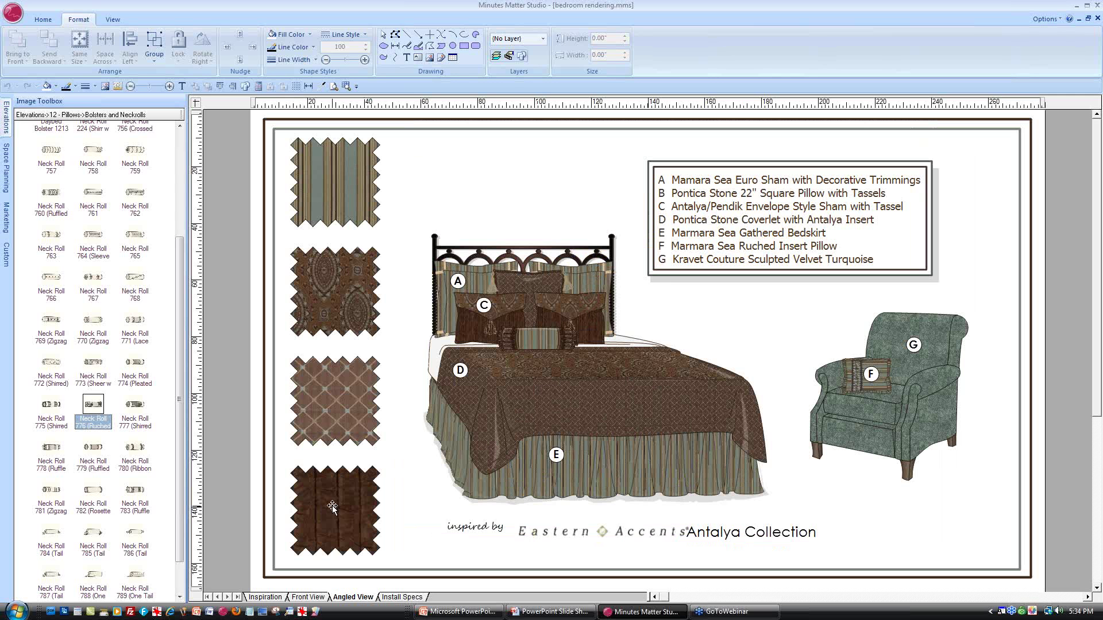
{"action": "left_click", "coordinate": [336, 194]}
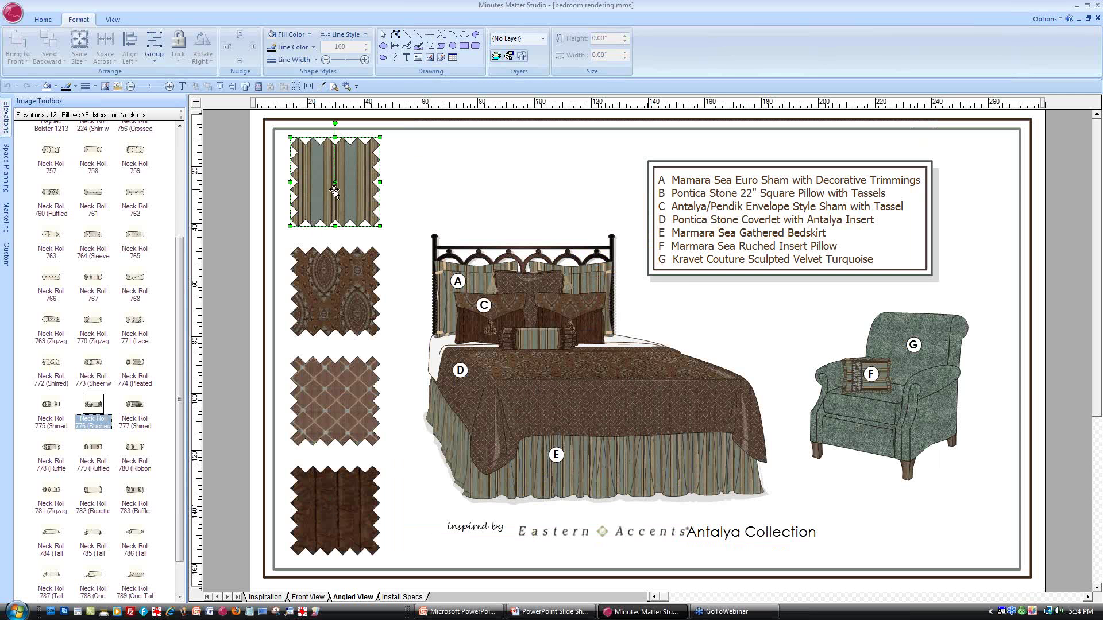
{"action": "right_click", "coordinate": [335, 192]}
{"action": "mouse_move", "coordinate": [466, 322]}
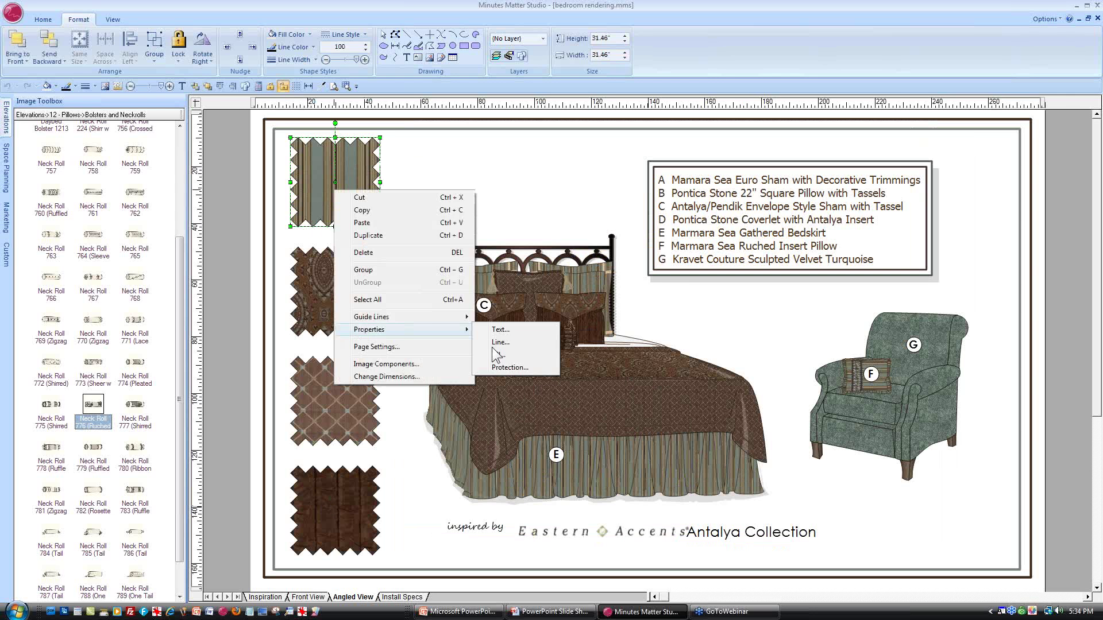
{"action": "left_click", "coordinate": [505, 356]}
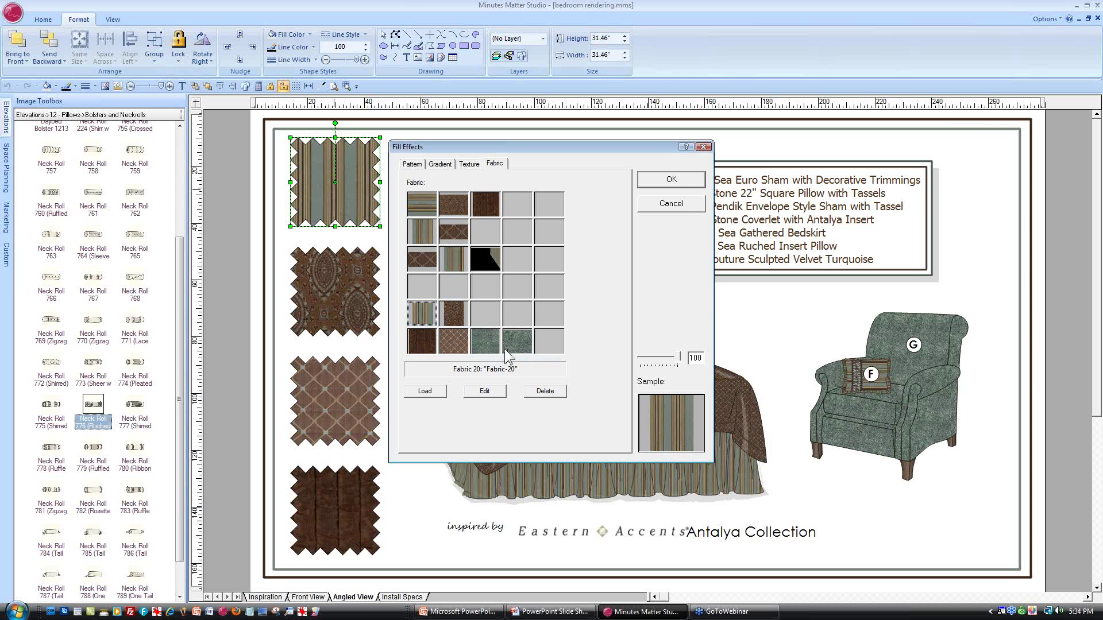
{"action": "left_click", "coordinate": [704, 147]}
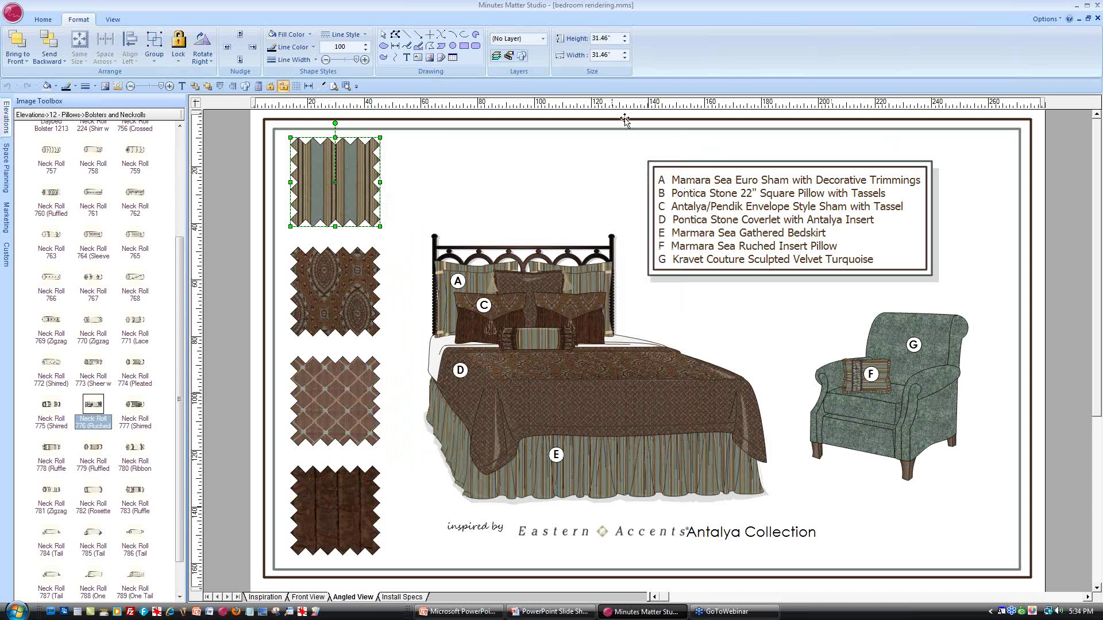
Create a copy of the Install Specs page in the bedroom rendering
{"action": "left_click", "coordinate": [400, 597]}
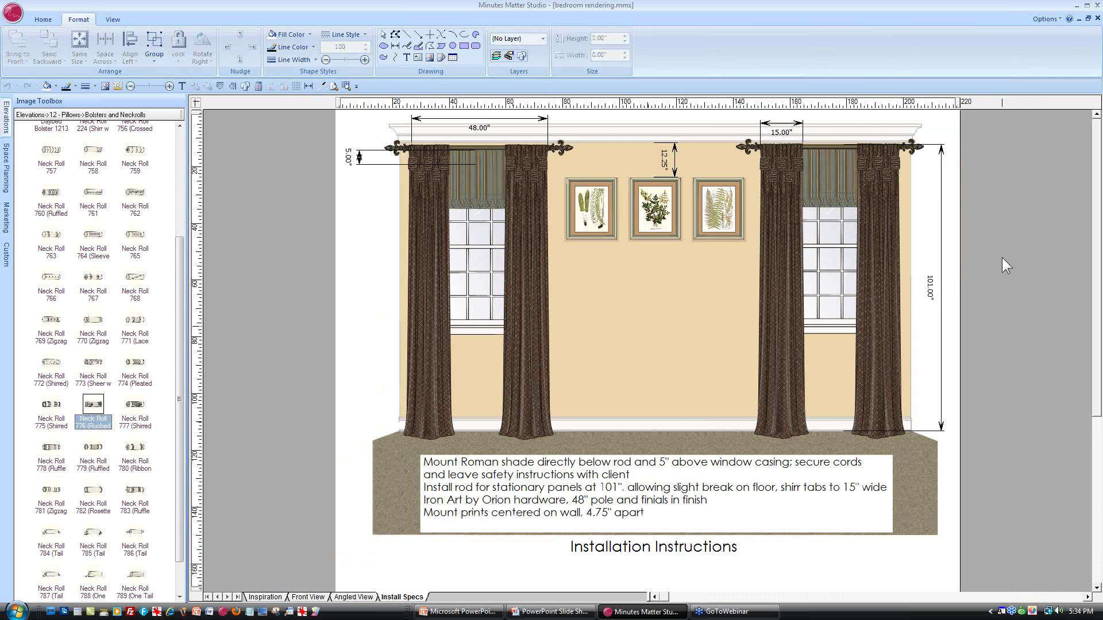
{"action": "left_click", "coordinate": [43, 19]}
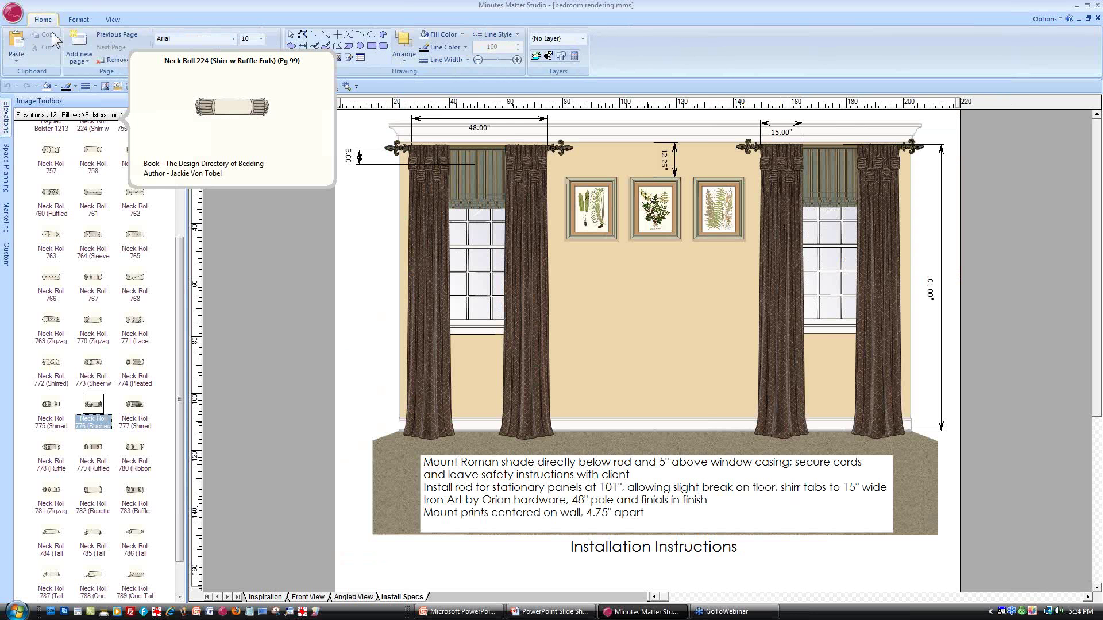
{"action": "left_click", "coordinate": [87, 62]}
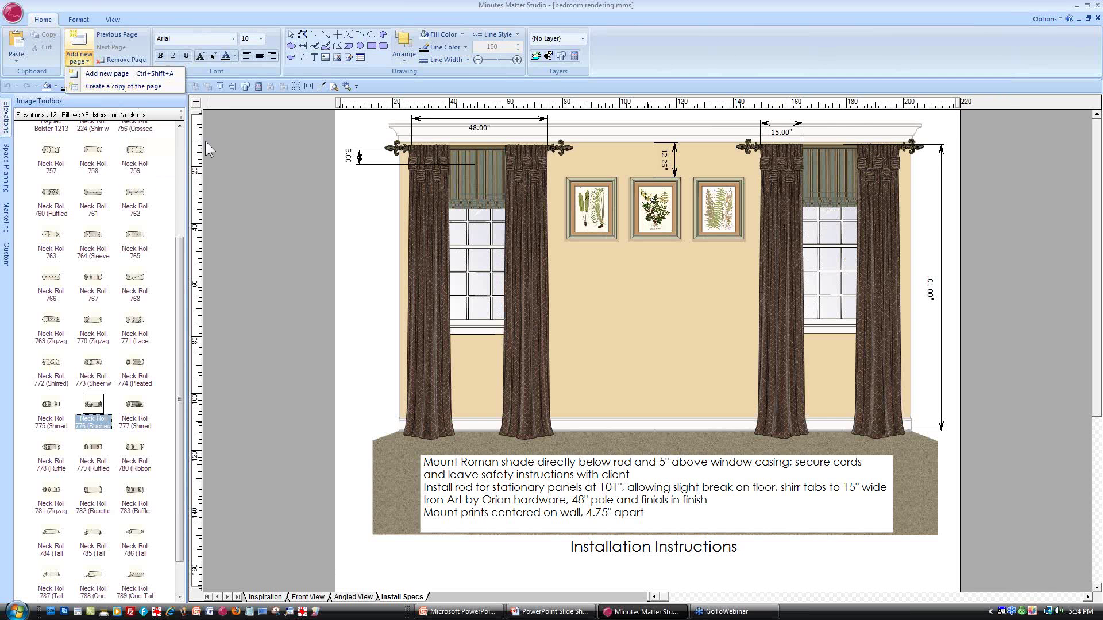
{"action": "left_click", "coordinate": [740, 276]}
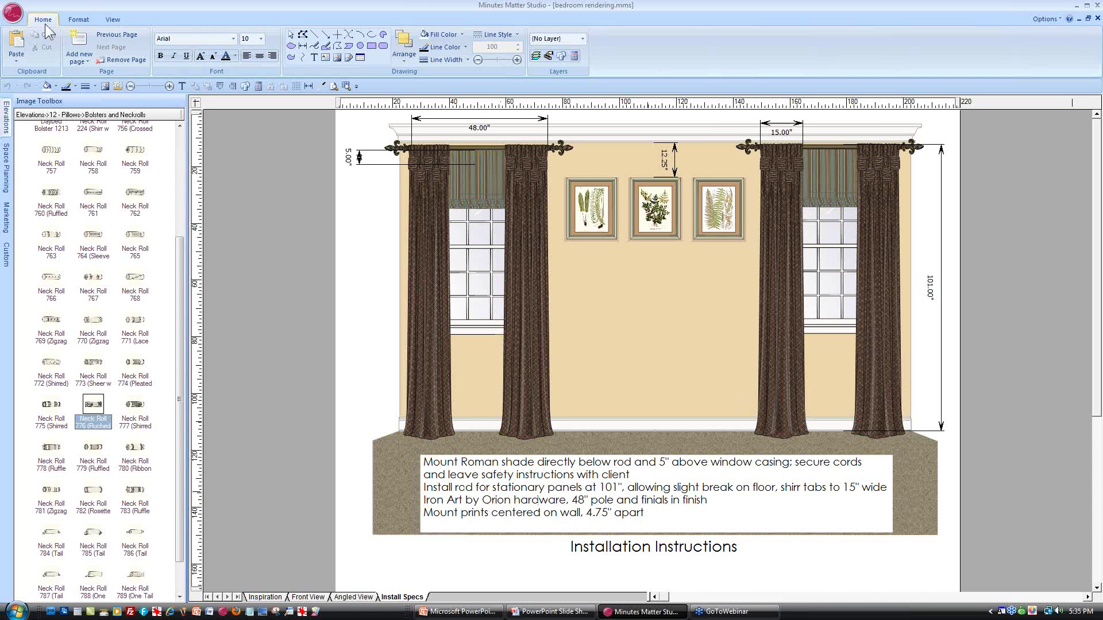
{"action": "left_click", "coordinate": [87, 62]}
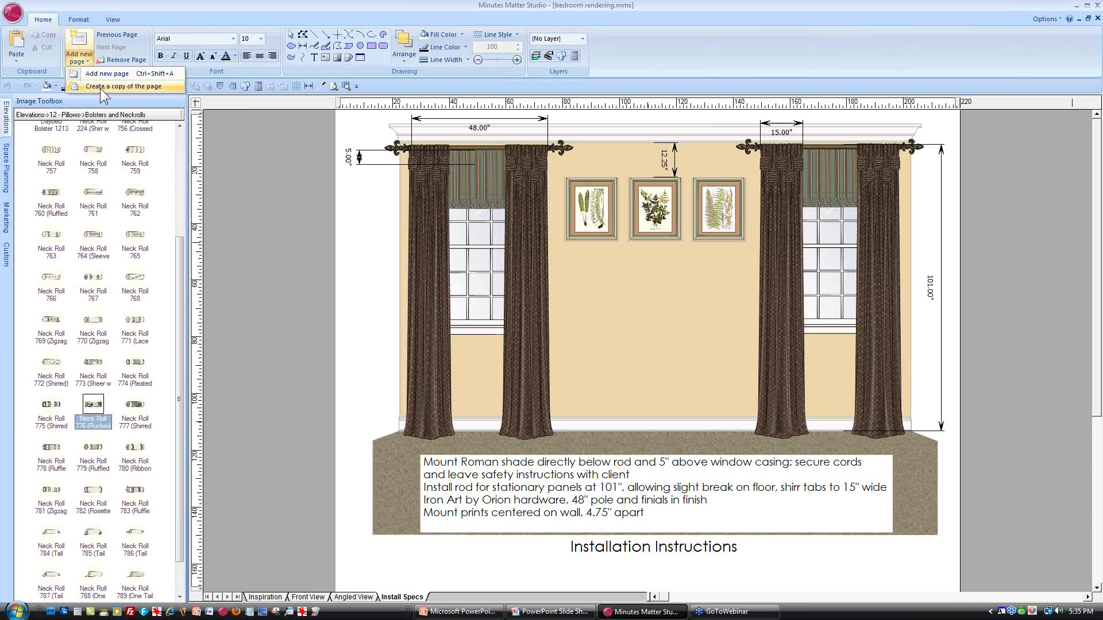
{"action": "left_click", "coordinate": [100, 85]}
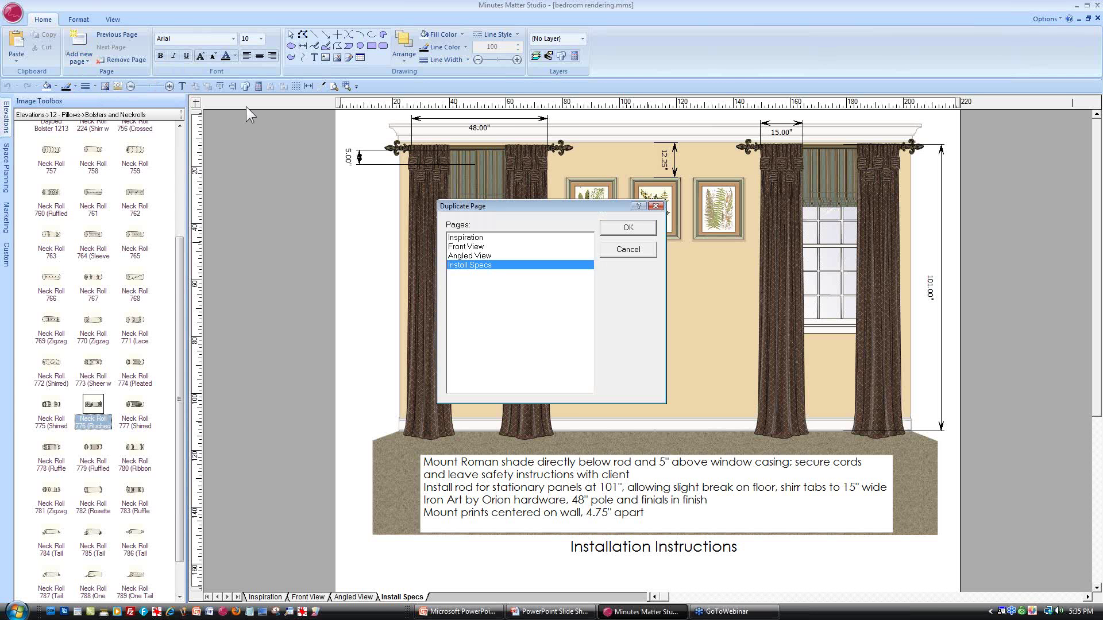
{"action": "left_click", "coordinate": [632, 226]}
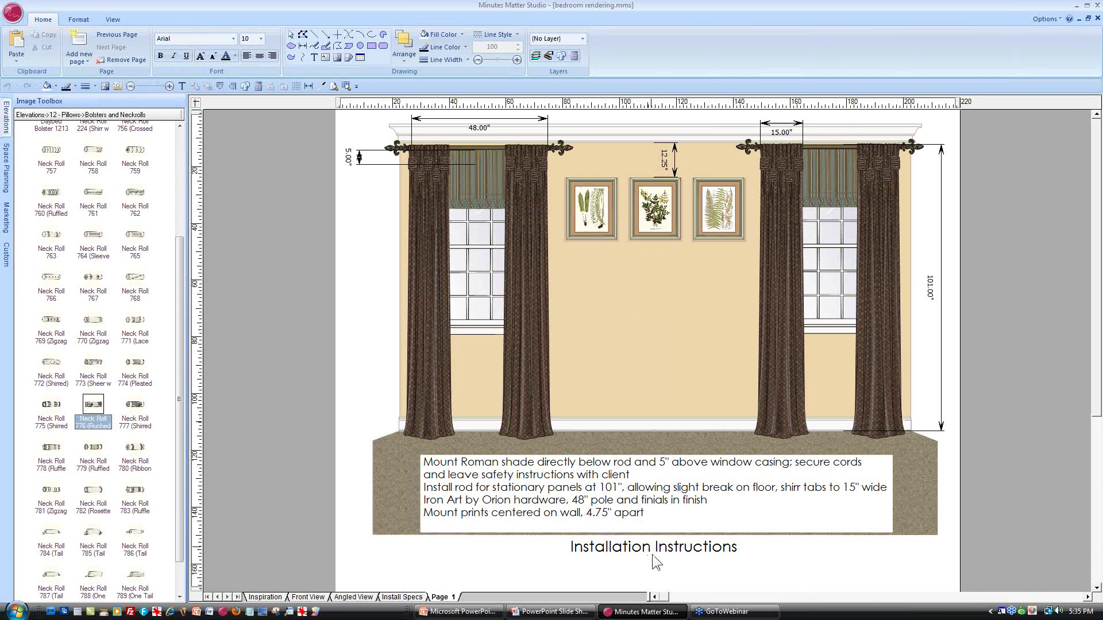
Change the title on the copied page to read Workroom Instructions
{"action": "double_click", "coordinate": [652, 547]}
{"action": "left_click", "coordinate": [654, 546]}
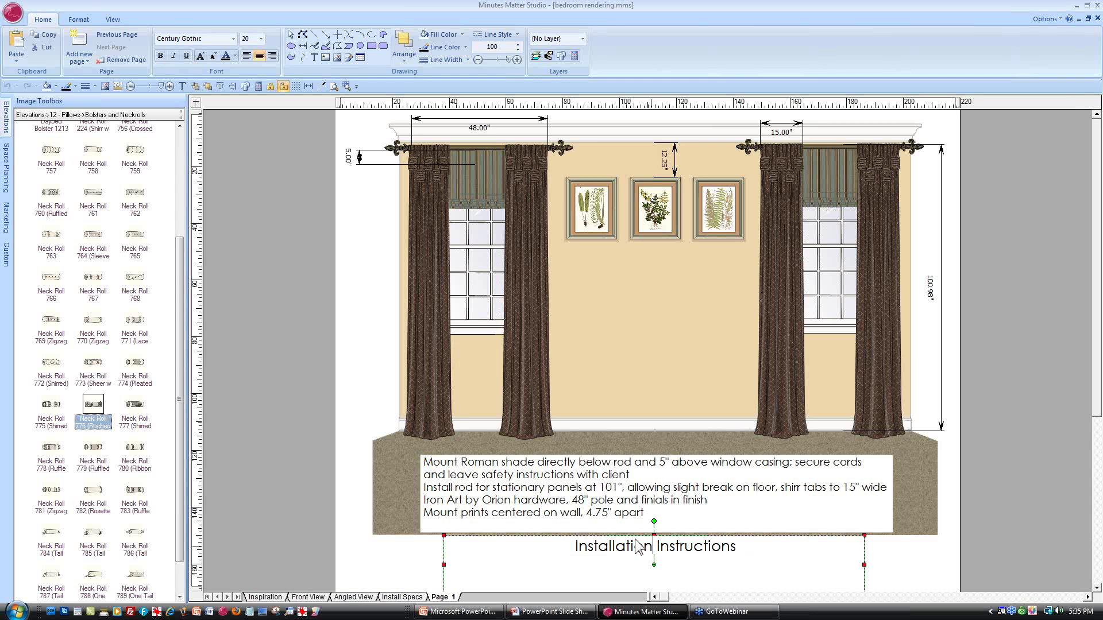
{"action": "key", "text": "BackSpace"}
{"action": "key", "text": "BackSpace"}
{"action": "key", "text": "BackSpace"}
{"action": "key", "text": "BackSpace"}
{"action": "key", "text": "BackSpace"}
{"action": "key", "text": "BackSpace"}
{"action": "key", "text": "BackSpace"}
{"action": "key", "text": "BackSpace"}
{"action": "key", "text": "BackSpace"}
{"action": "key", "text": "BackSpace"}
{"action": "key", "text": "BackSpace"}
{"action": "key", "text": "BackSpace"}
{"action": "key", "text": "BackSpace"}
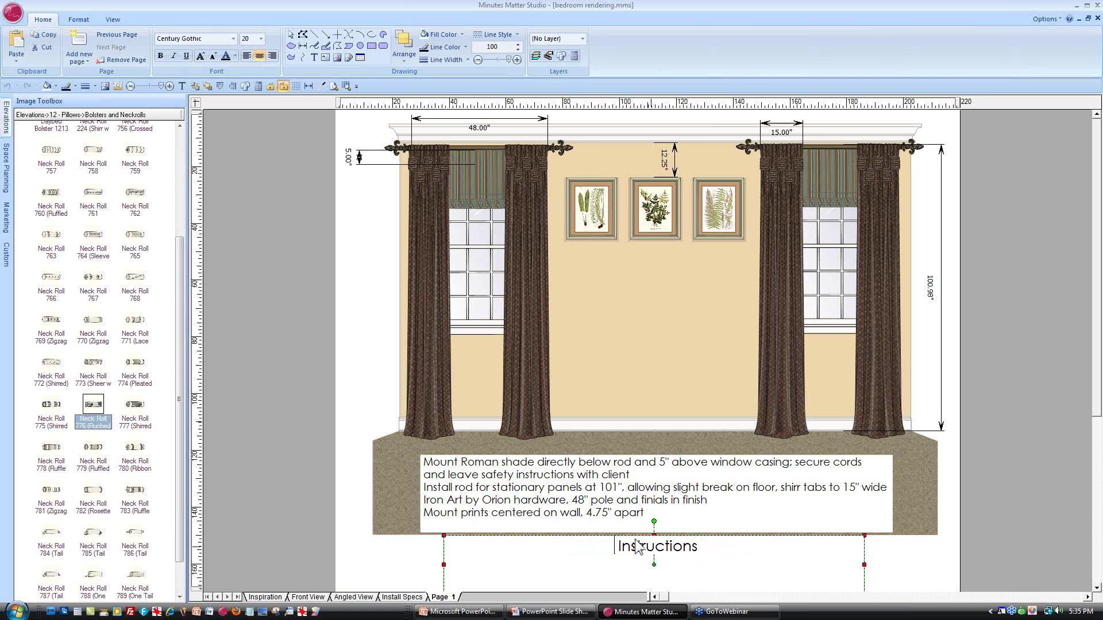
{"action": "type", "text": "Workroom"}
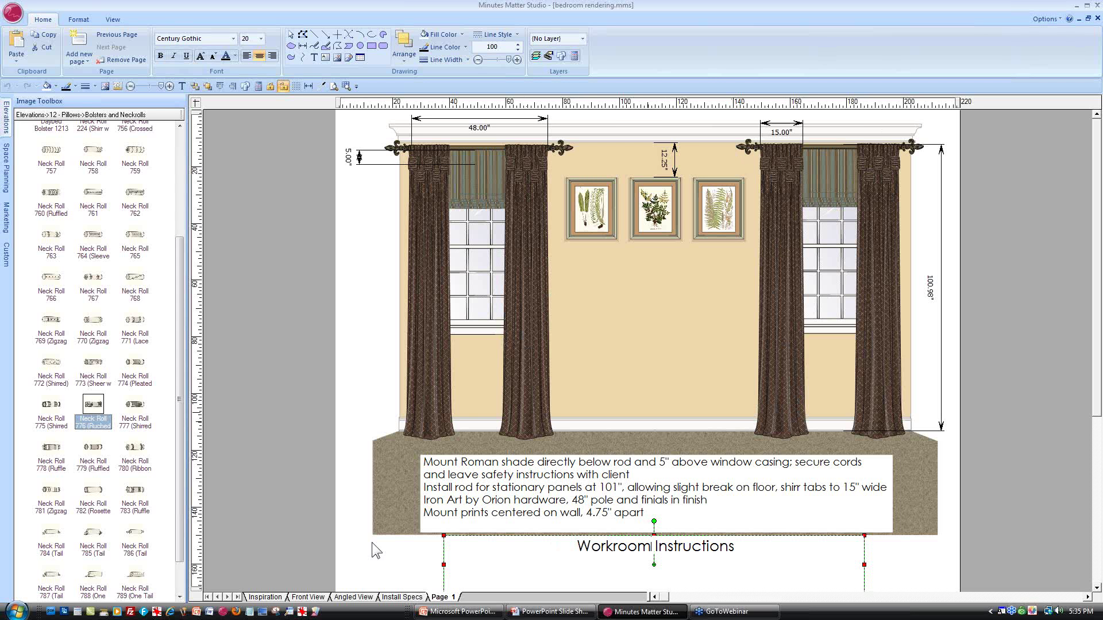
{"action": "left_click", "coordinate": [338, 537]}
Look at the export options for the Install Specs page and leave without exporting
{"action": "left_click", "coordinate": [402, 598]}
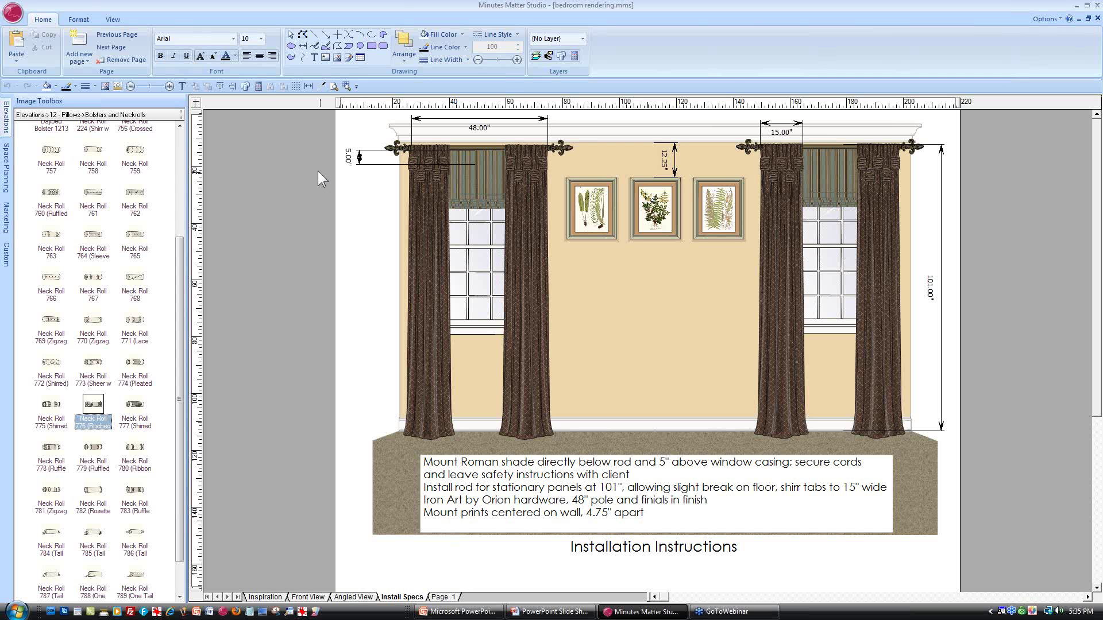
{"action": "left_click", "coordinate": [13, 13]}
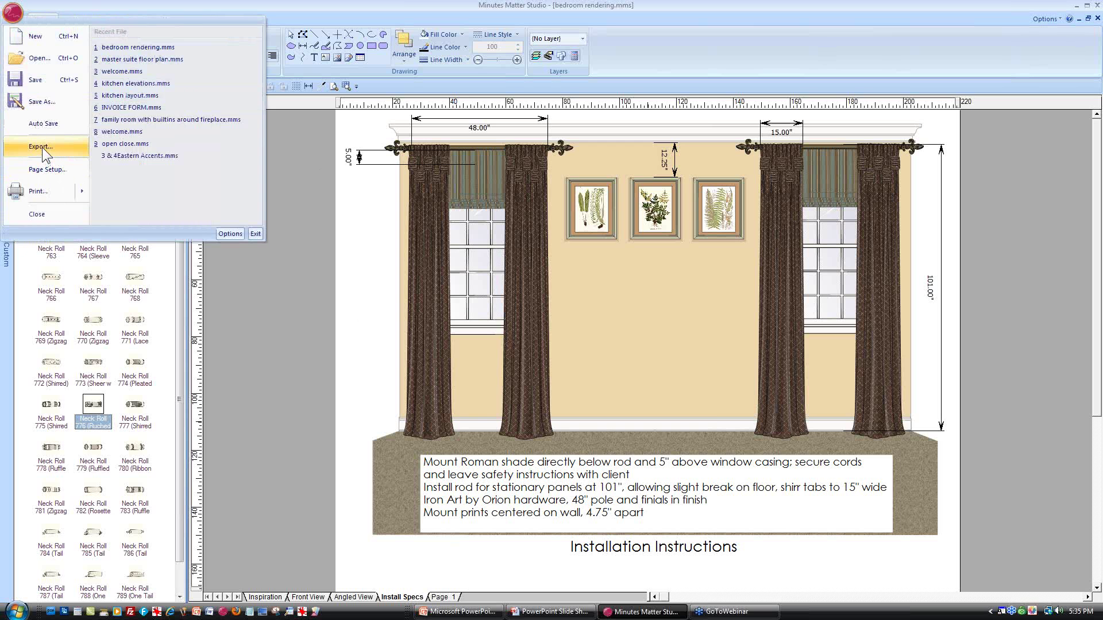
{"action": "left_click", "coordinate": [41, 146]}
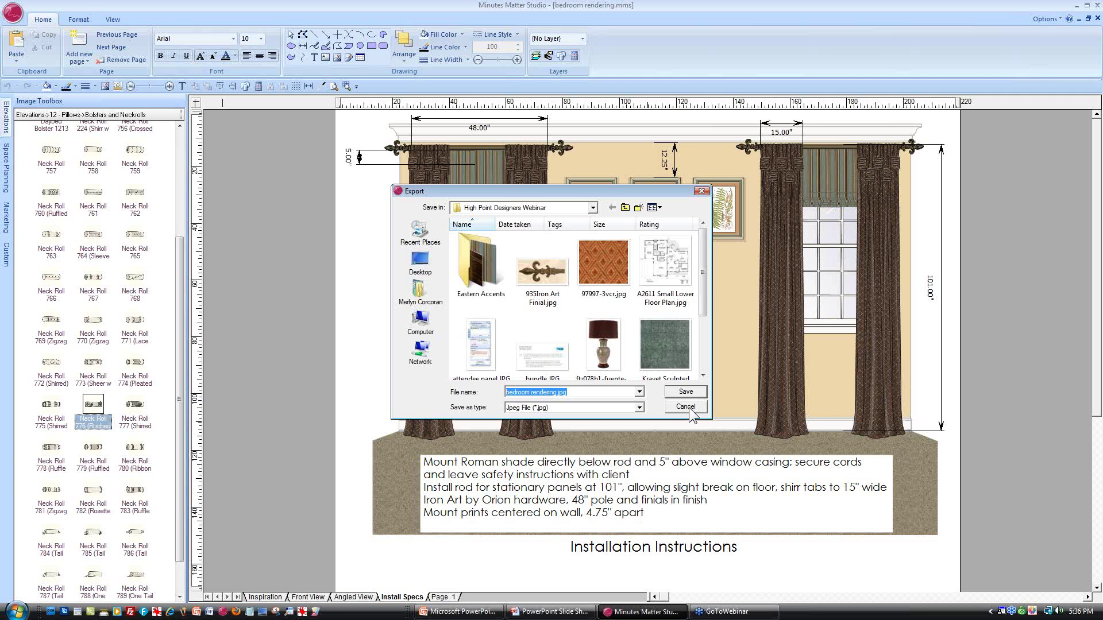
{"action": "left_click", "coordinate": [702, 192]}
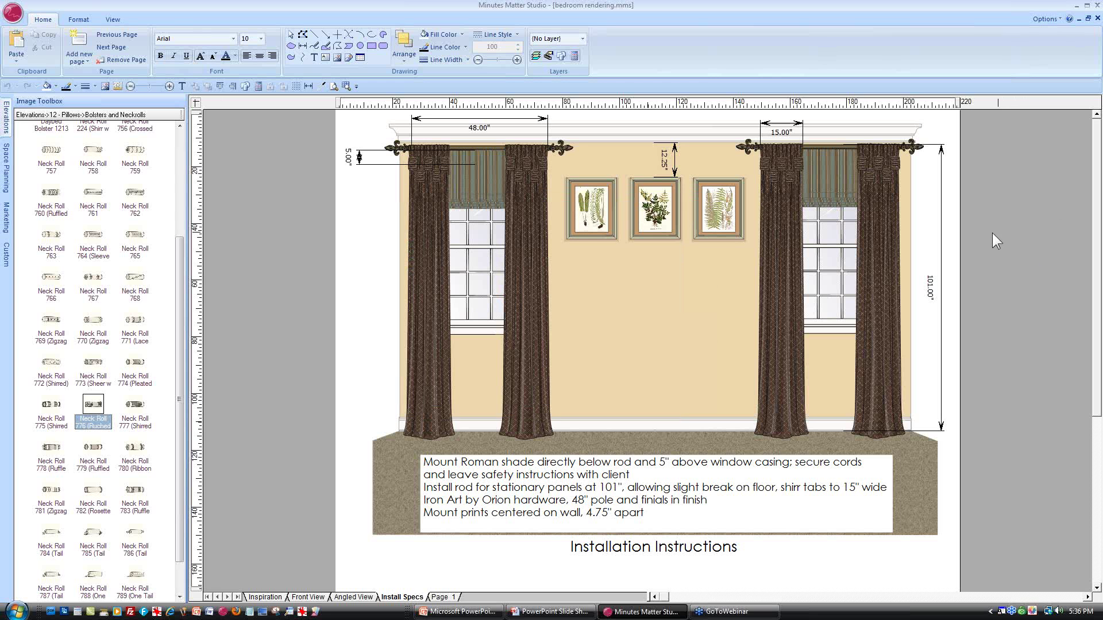
View the Inspiration page, and close bedroom rendering.mms and the MMStudio2 drawing without saving changes
{"action": "left_click", "coordinate": [267, 598]}
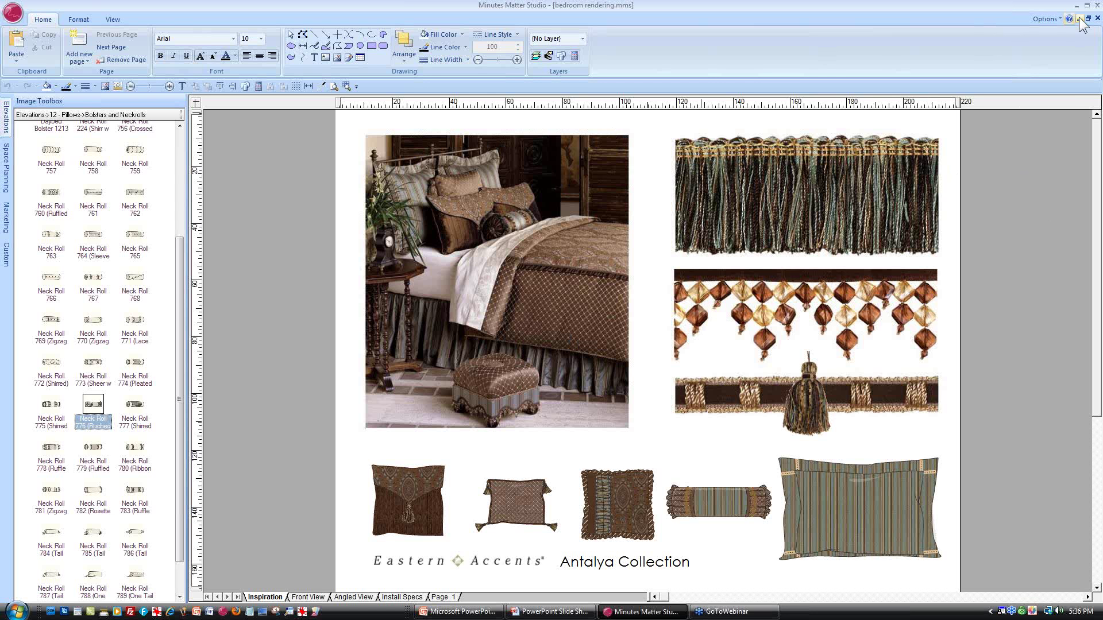
{"action": "left_click", "coordinate": [1097, 19]}
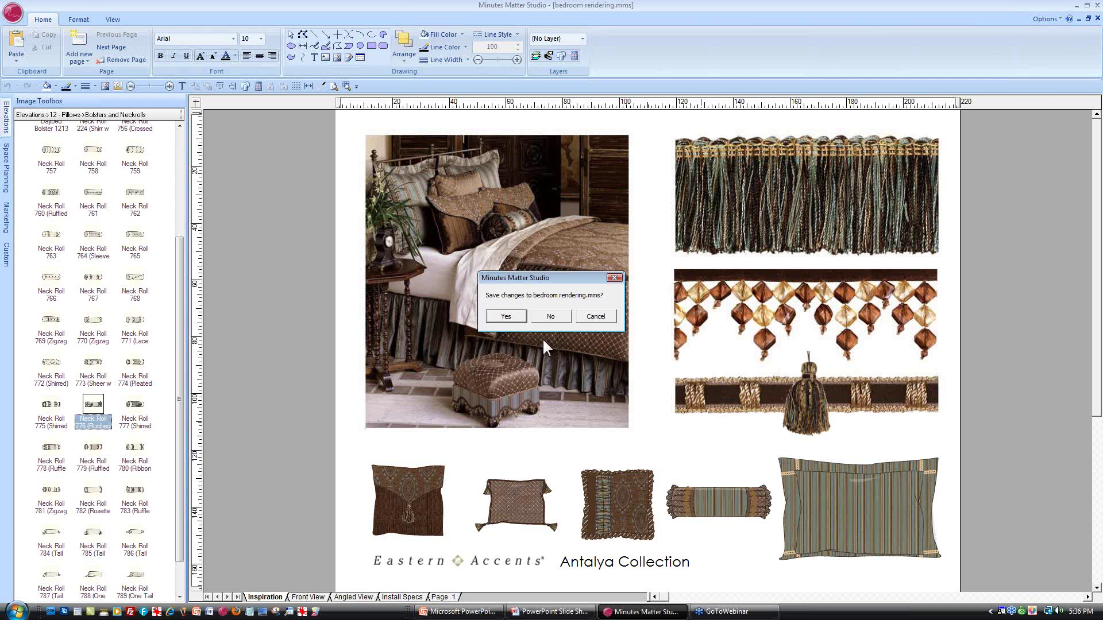
{"action": "left_click", "coordinate": [553, 315]}
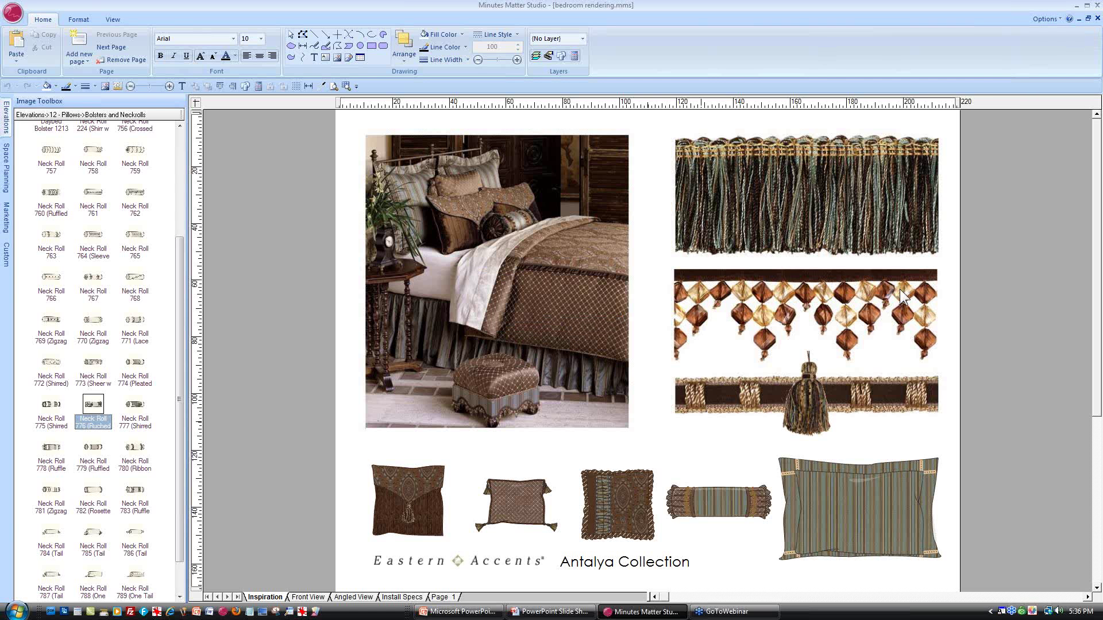
{"action": "left_click", "coordinate": [1098, 19]}
{"action": "left_click", "coordinate": [1097, 19]}
{"action": "left_click", "coordinate": [550, 316]}
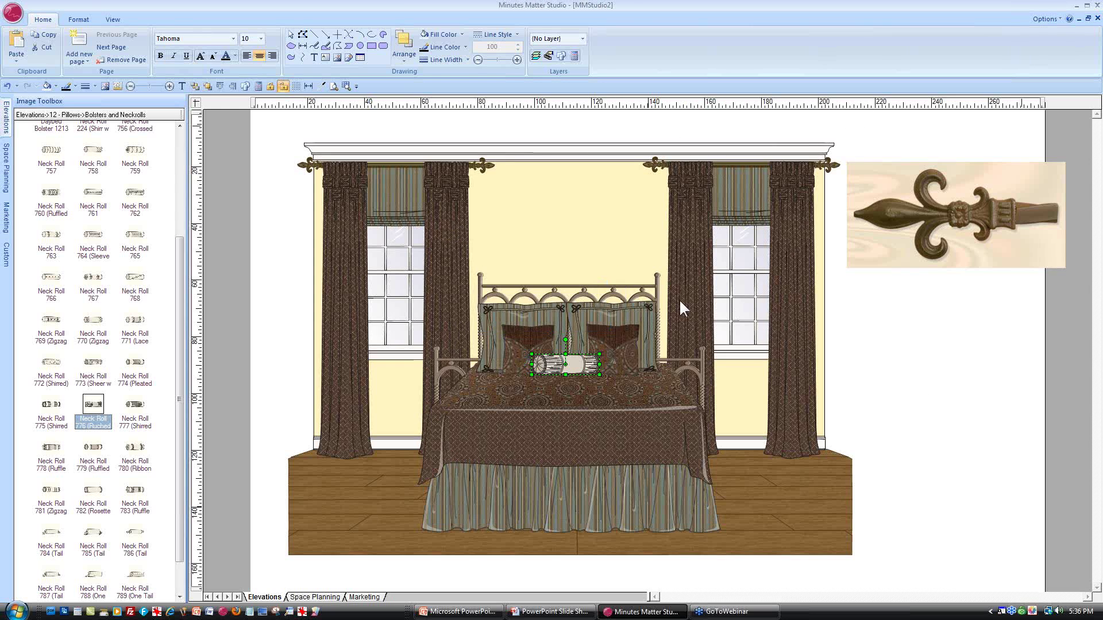
Create a new drawing and import swingingfrench_photo_lg.jpg from the High Point Designers Webinar folder onto the Elevations page
{"action": "left_click", "coordinate": [12, 12]}
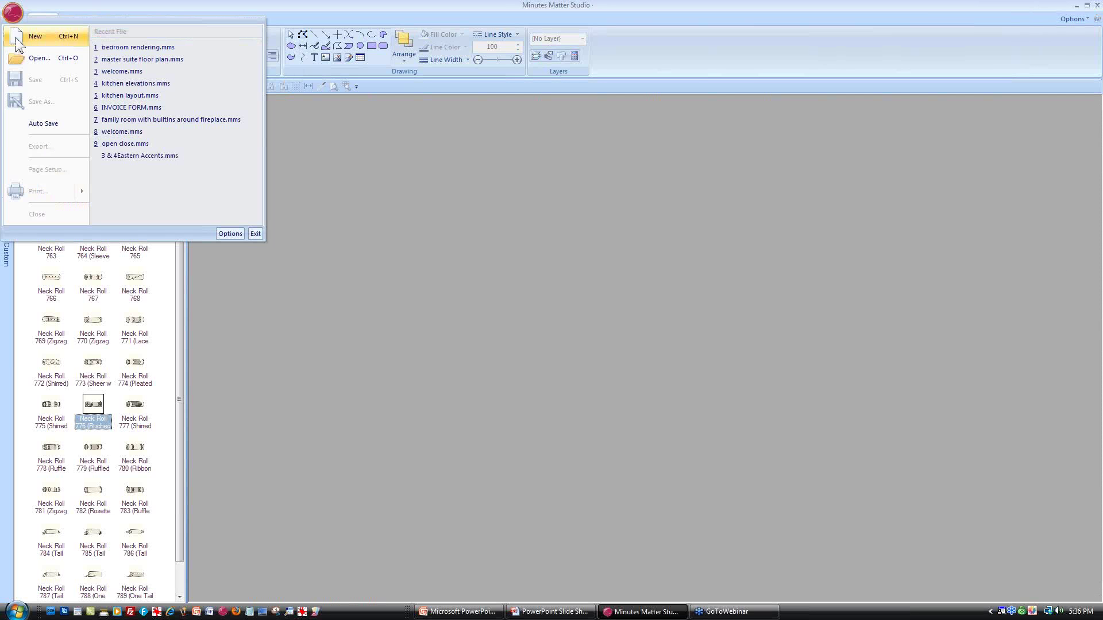
{"action": "left_click", "coordinate": [17, 37]}
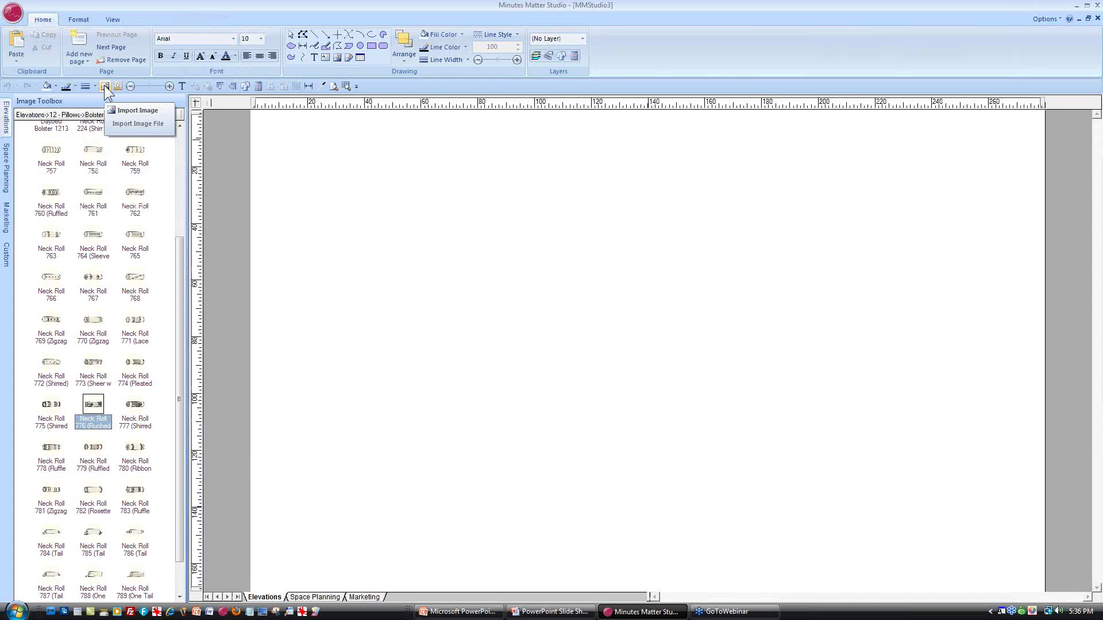
{"action": "left_click", "coordinate": [104, 85]}
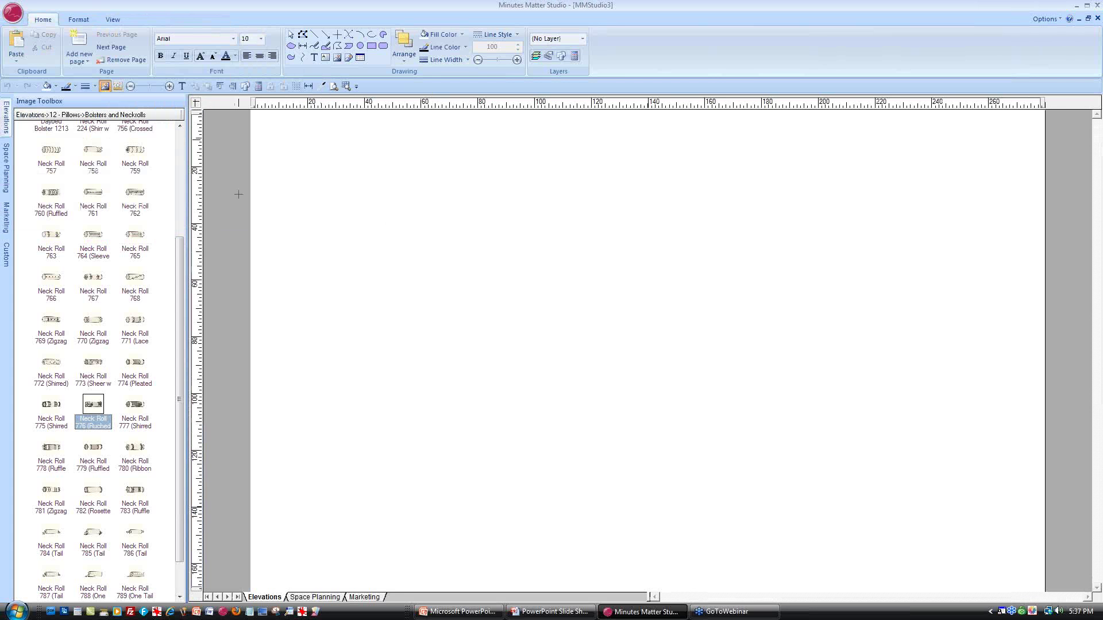
{"action": "left_click", "coordinate": [472, 274]}
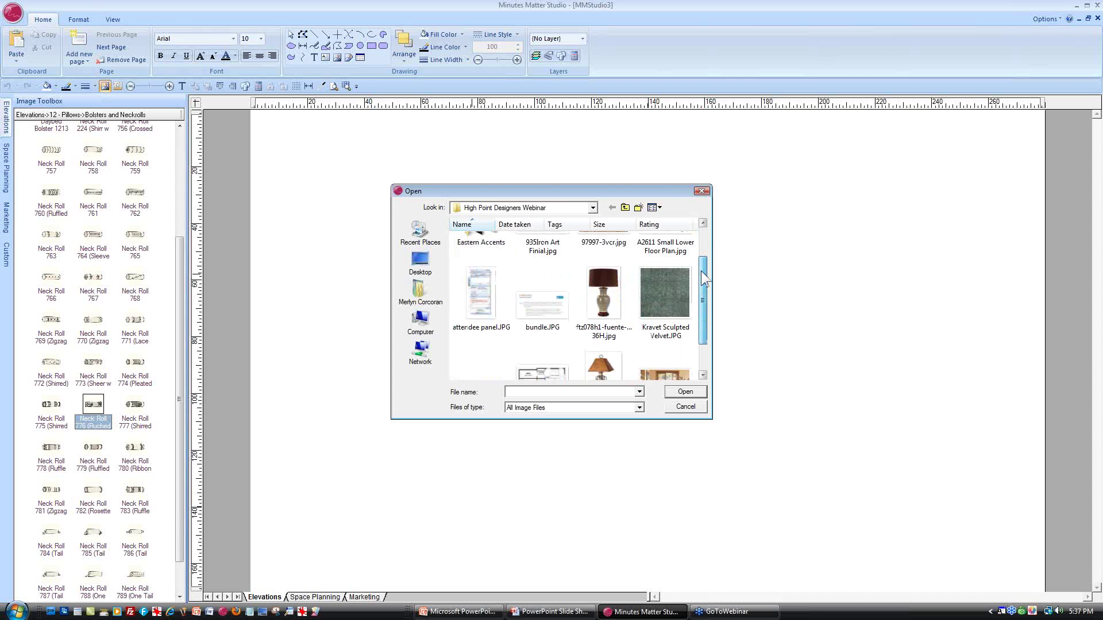
{"action": "left_click_drag", "start_coordinate": [701, 271], "coordinate": [671, 333]}
{"action": "left_click", "coordinate": [667, 340]}
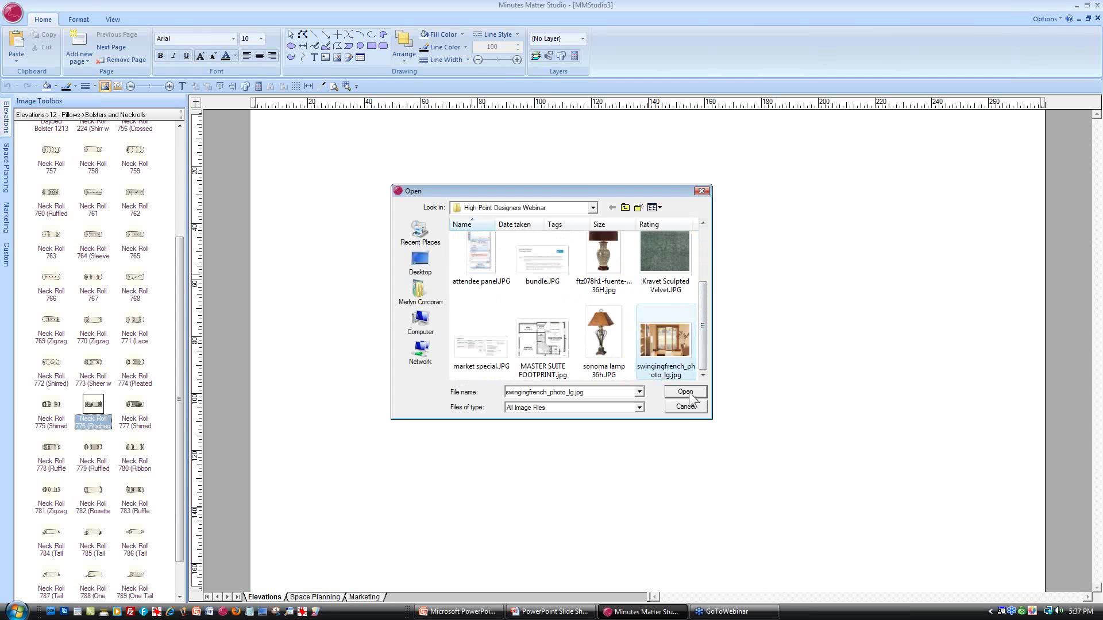
{"action": "left_click", "coordinate": [685, 392]}
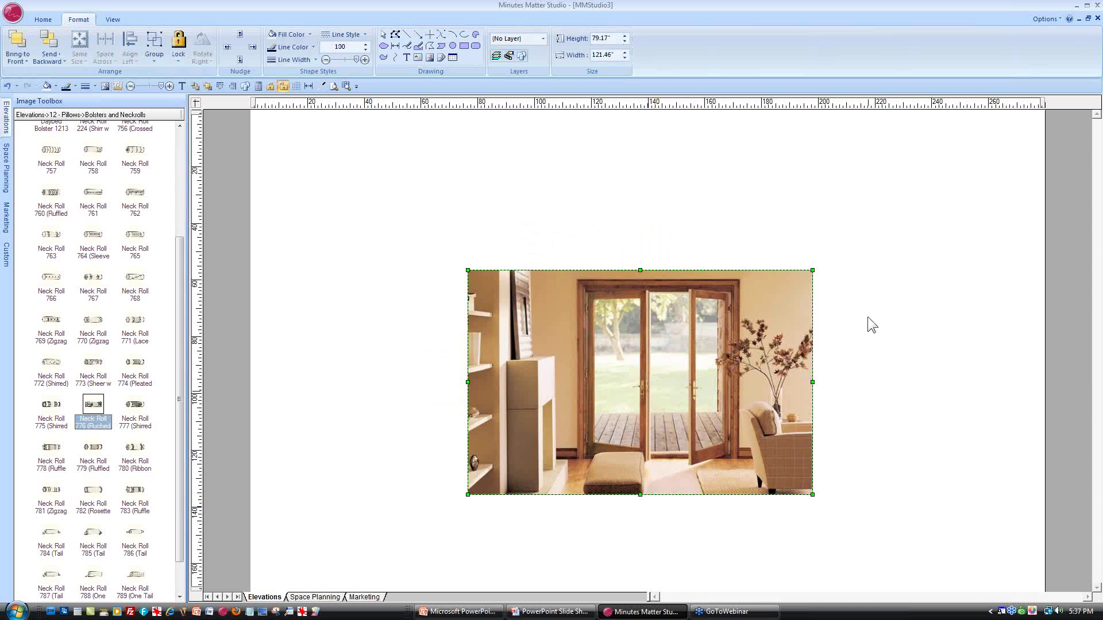
Add the Carriage Trade design from the custom Wall Templates with Logo to the page around the photo
{"action": "left_click", "coordinate": [6, 257]}
{"action": "left_click", "coordinate": [43, 145]}
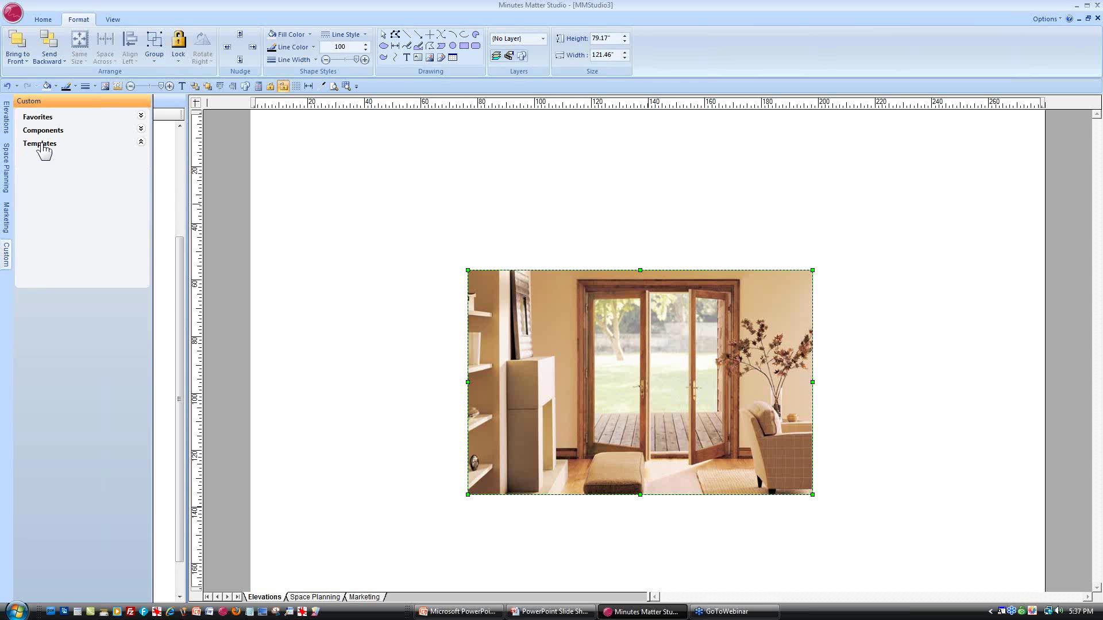
{"action": "left_click", "coordinate": [70, 155]}
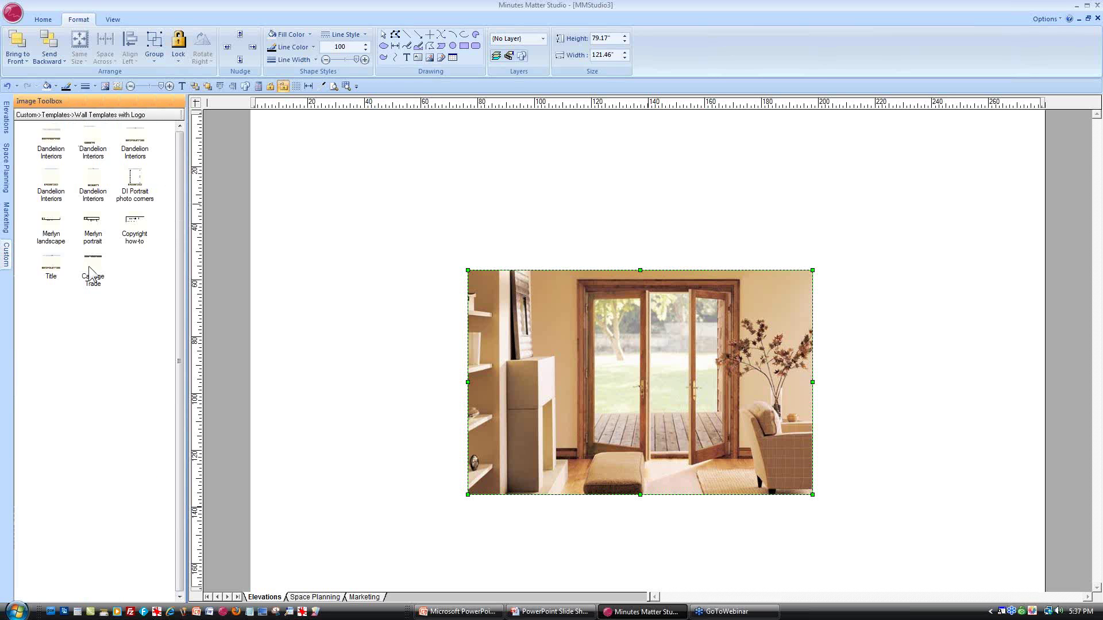
{"action": "mouse_move", "coordinate": [195, 240]}
{"action": "left_mouse_down"}
{"action": "mouse_move", "coordinate": [236, 216]}
{"action": "mouse_move", "coordinate": [263, 145]}
{"action": "mouse_move", "coordinate": [257, 117]}
{"action": "left_mouse_up"}
{"action": "left_click", "coordinate": [956, 185]}
Set the paper size to Letter and shift the Carriage Trade template so its banner meets the page's upper edge
{"action": "left_click", "coordinate": [13, 14]}
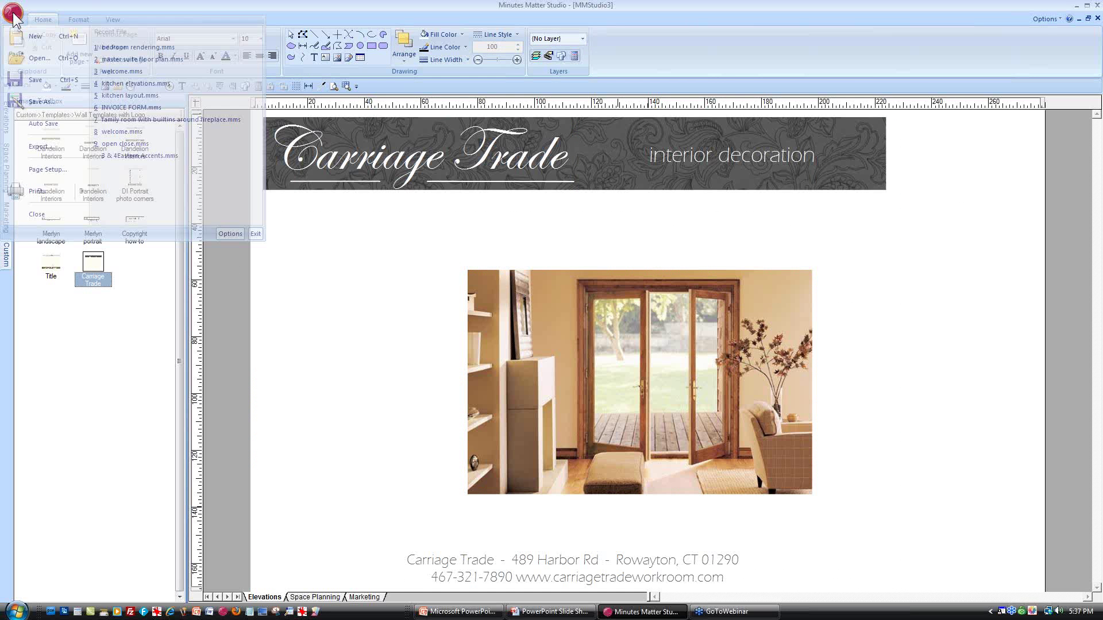
{"action": "left_click", "coordinate": [75, 170]}
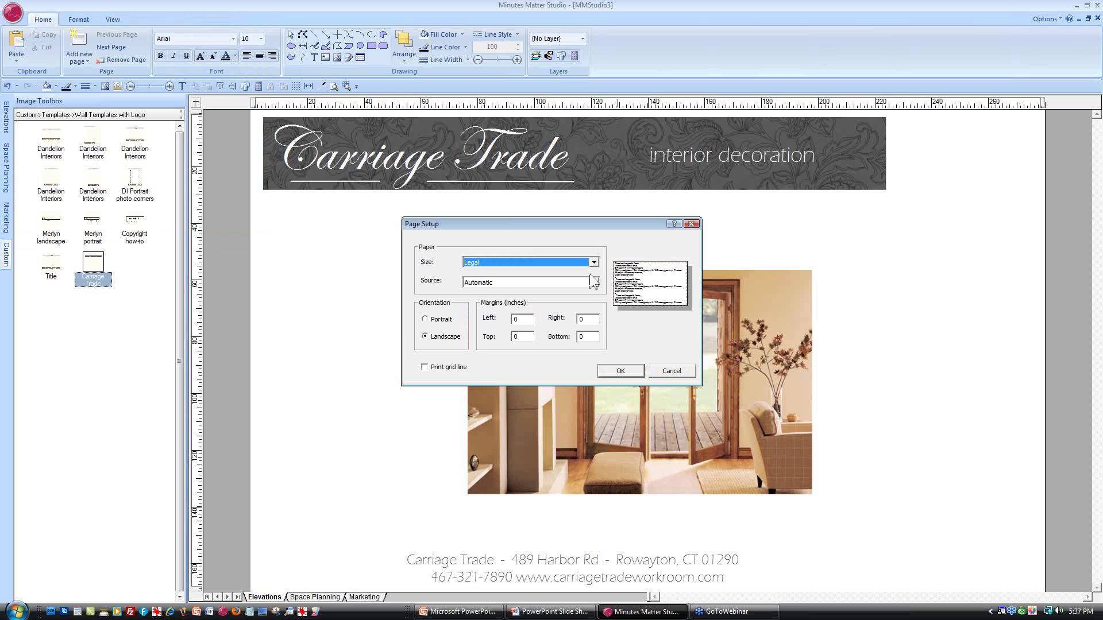
{"action": "left_click", "coordinate": [594, 262]}
{"action": "left_click", "coordinate": [481, 377]}
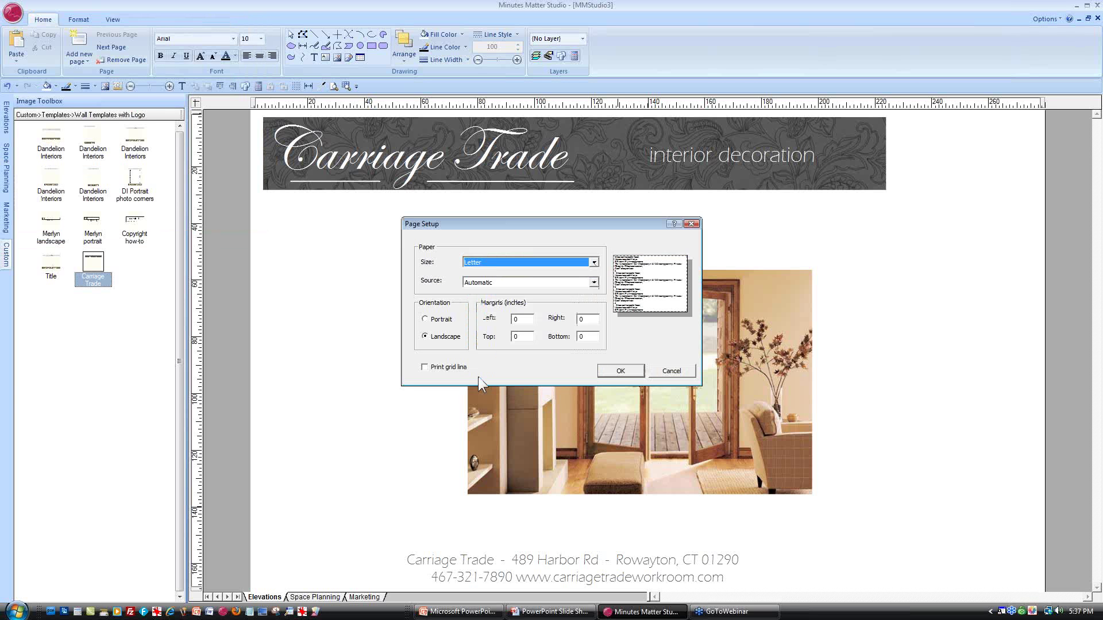
{"action": "left_click", "coordinate": [618, 370]}
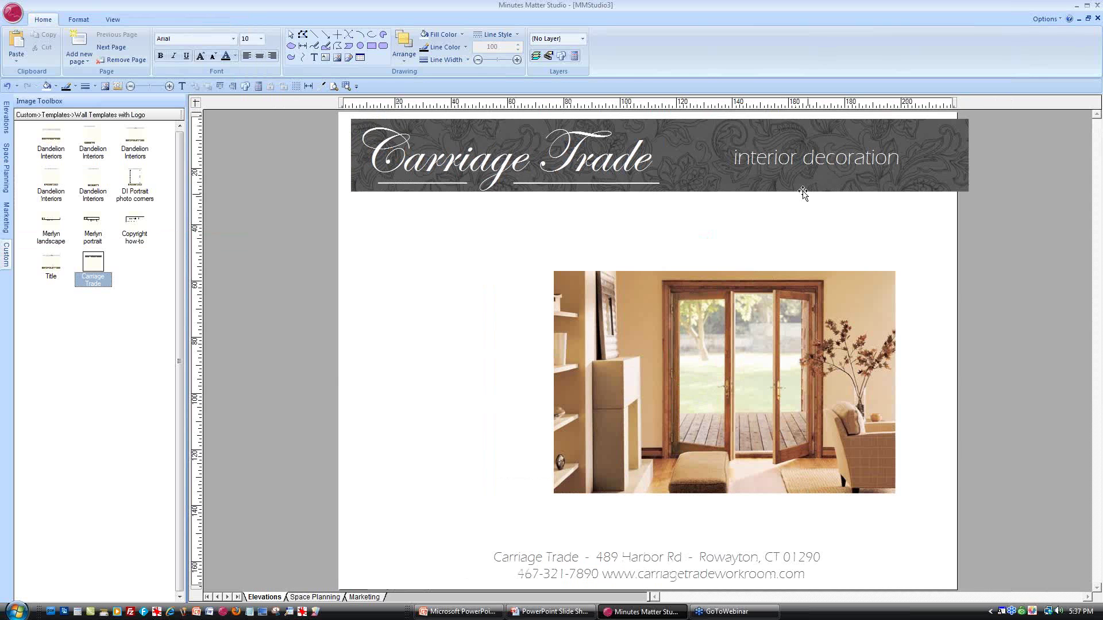
{"action": "left_click", "coordinate": [710, 140]}
{"action": "mouse_move", "coordinate": [710, 139]}
{"action": "left_mouse_down"}
{"action": "mouse_move", "coordinate": [724, 136]}
{"action": "mouse_move", "coordinate": [692, 131]}
{"action": "mouse_move", "coordinate": [759, 134]}
{"action": "mouse_move", "coordinate": [710, 127]}
{"action": "left_mouse_up"}
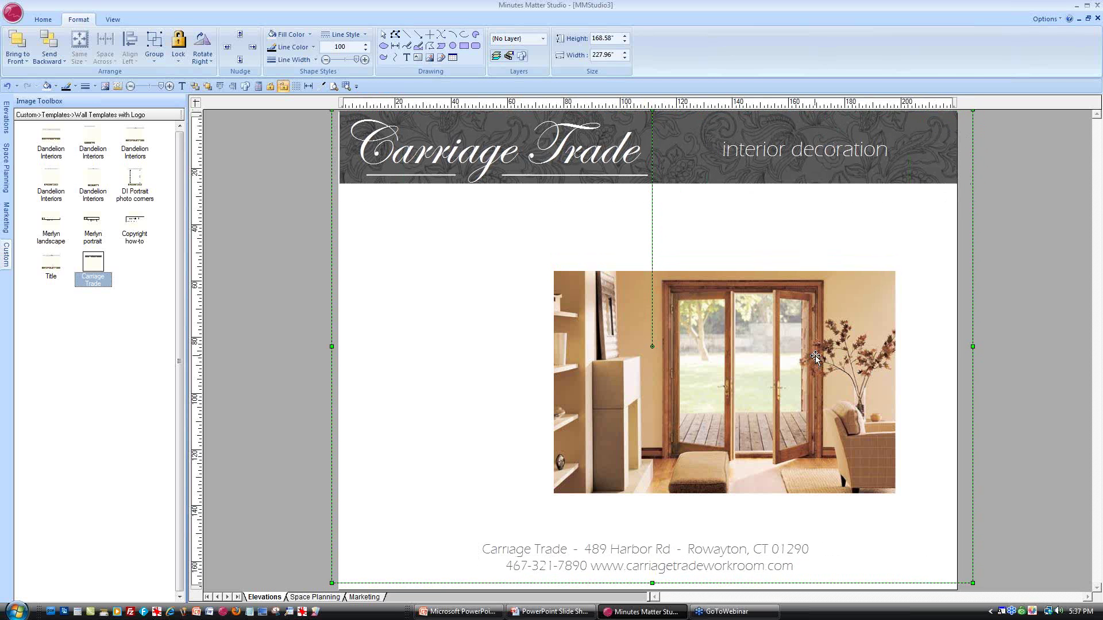
Move the French door photo beneath the banner and enlarge it to about 175" wide by 114" high, centred on the page
{"action": "left_click_drag", "start_coordinate": [816, 357], "coordinate": [655, 289]}
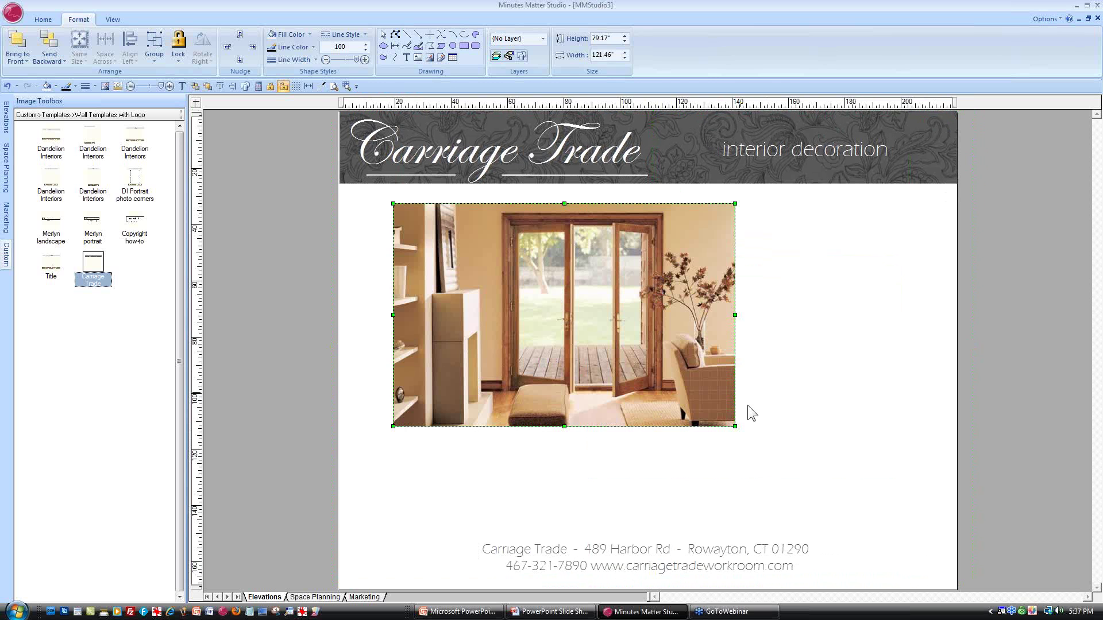
{"action": "left_click_drag", "start_coordinate": [735, 426], "coordinate": [830, 523]}
{"action": "left_click_drag", "start_coordinate": [719, 389], "coordinate": [725, 390]}
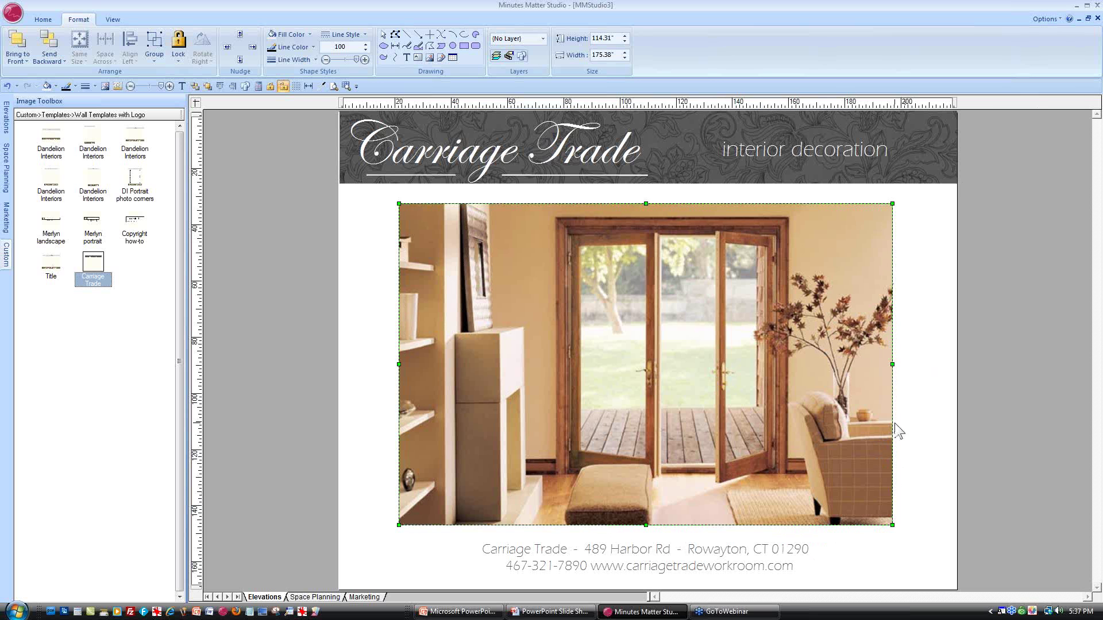
{"action": "left_click", "coordinate": [990, 257]}
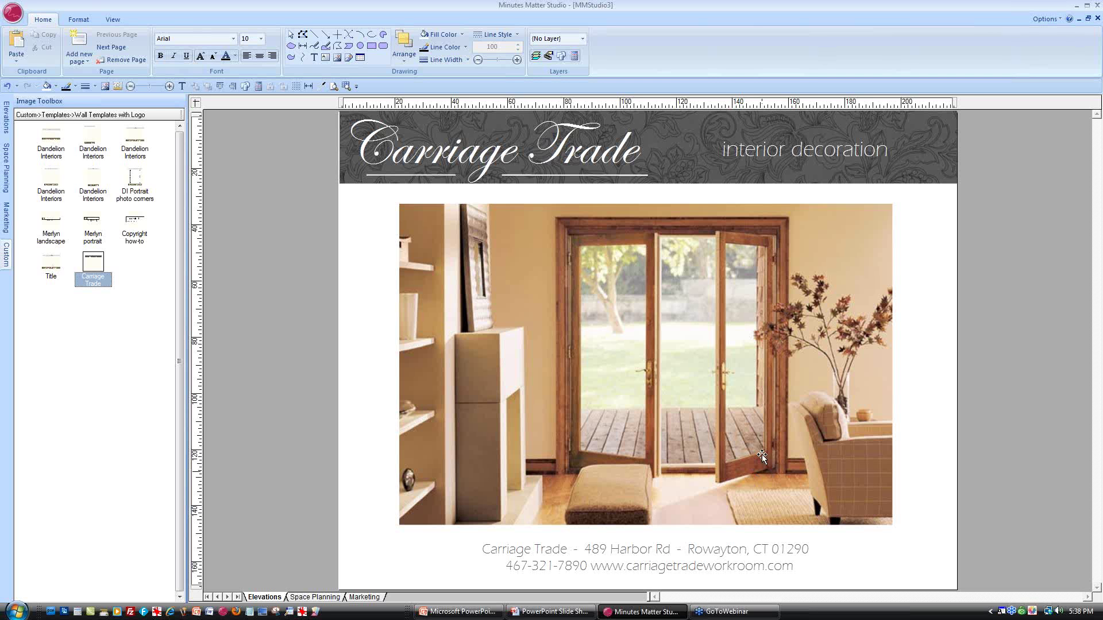
Dimension the width of the French door frame along its top edge, placing the line above the photo
{"action": "left_click", "coordinate": [308, 86]}
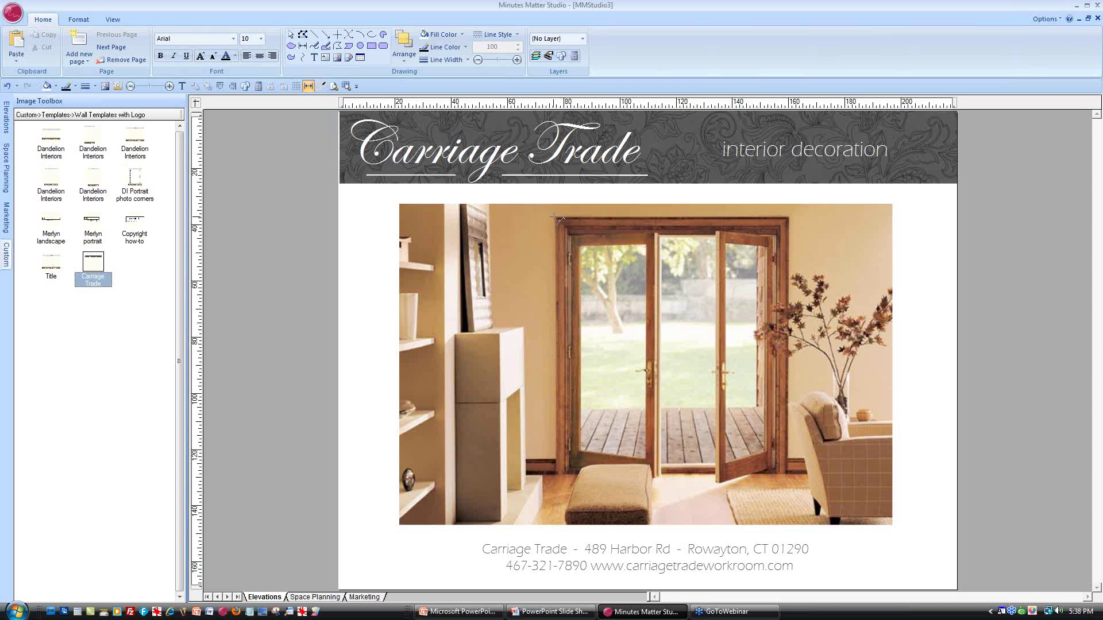
{"action": "left_click_drag", "start_coordinate": [555, 218], "coordinate": [787, 218]}
{"action": "left_click", "coordinate": [986, 213]}
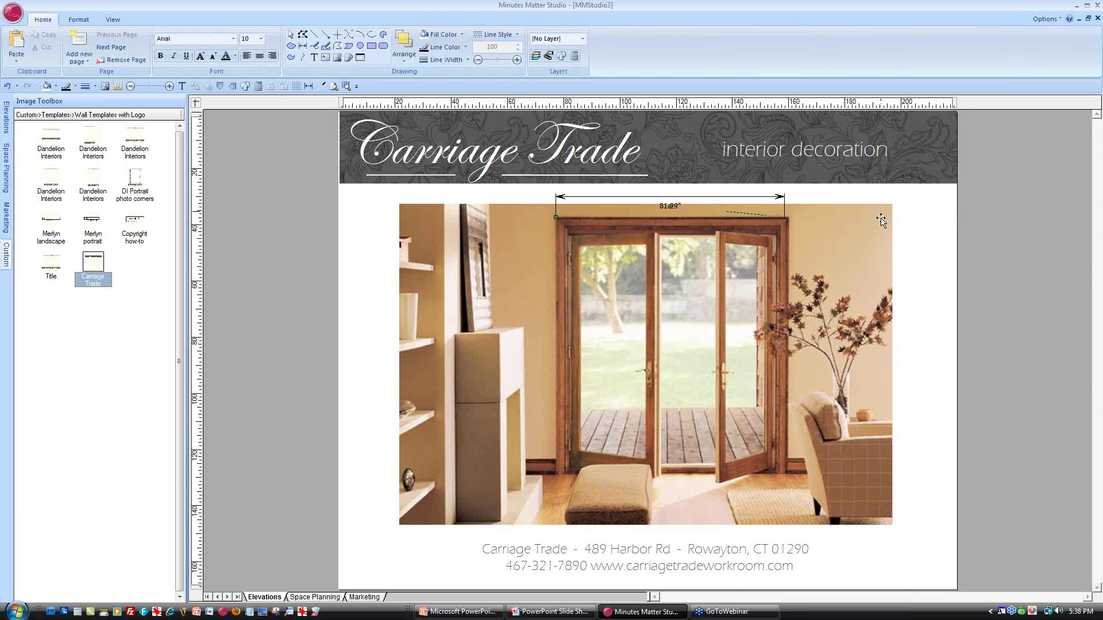
{"action": "left_click", "coordinate": [783, 208]}
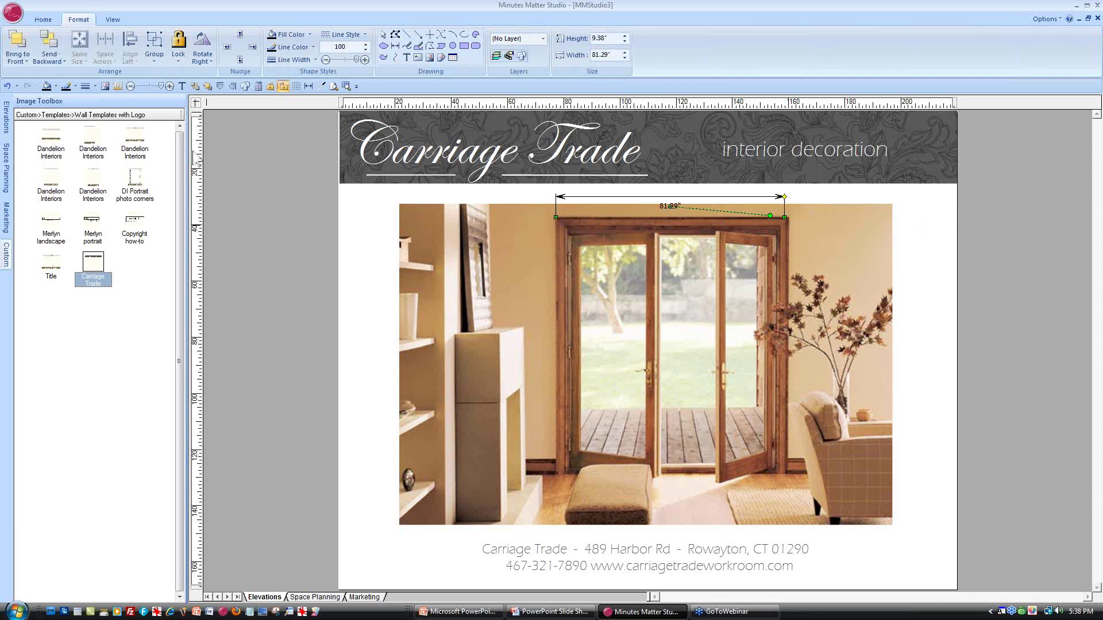
Set the drawing scale by tracing the door frame's top edge and entering its real width in inches
{"action": "left_click", "coordinate": [117, 87]}
{"action": "left_click_drag", "start_coordinate": [556, 217], "coordinate": [786, 218]}
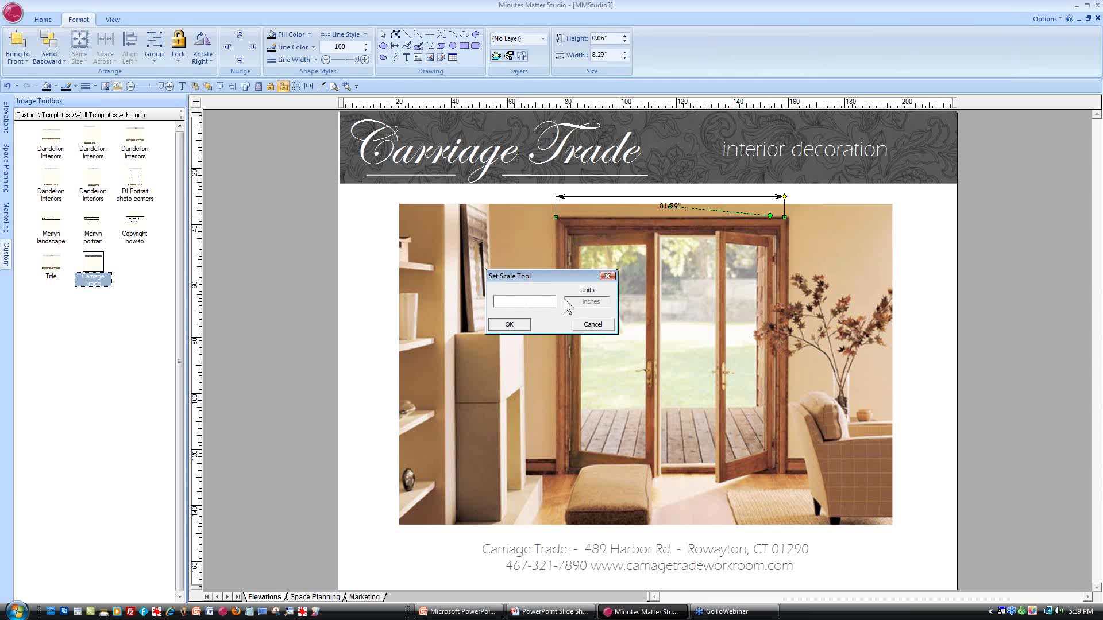
{"action": "type", "text": "73"}
{"action": "left_click", "coordinate": [510, 324]}
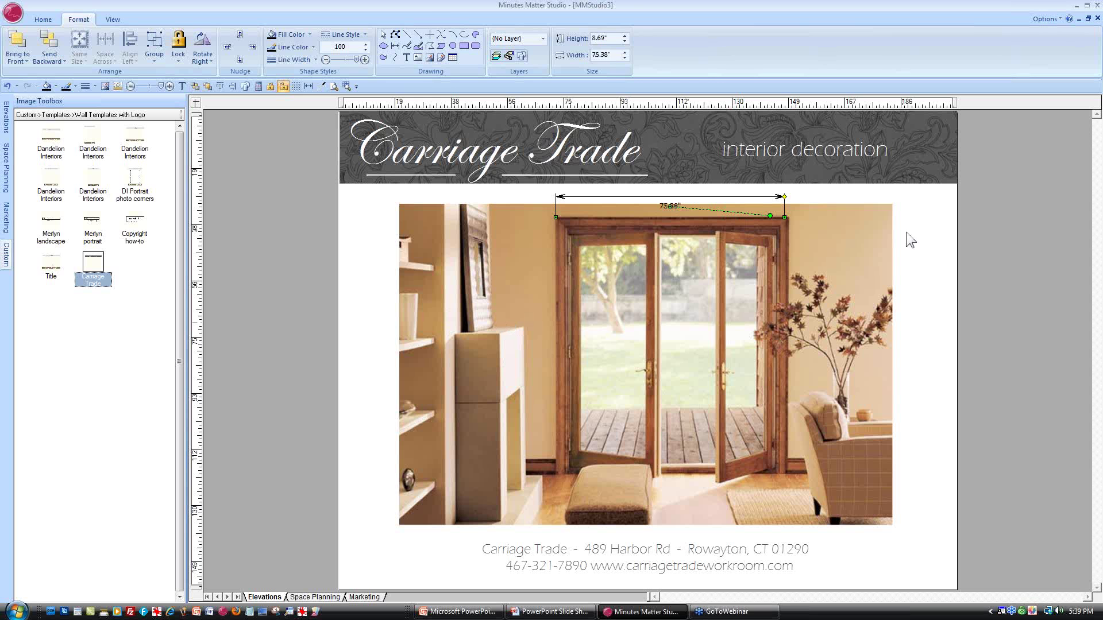
{"action": "left_click", "coordinate": [925, 229]}
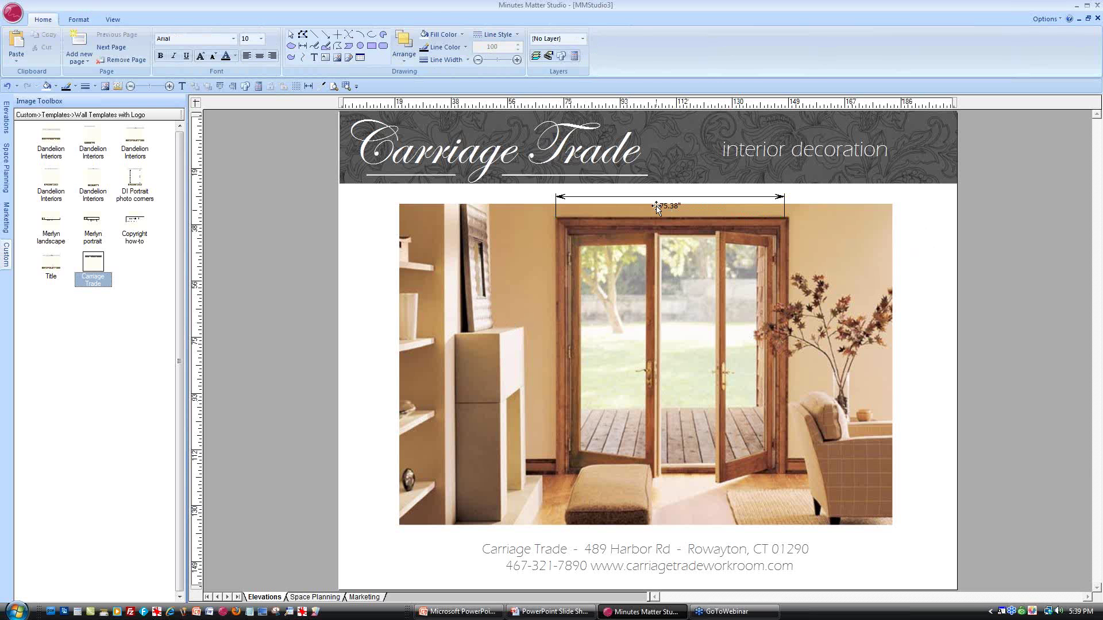
Set the drawing scale back to 1 inch page distance = 20 inches world distance
{"action": "left_click", "coordinate": [347, 88]}
{"action": "left_click_drag", "start_coordinate": [531, 186], "coordinate": [817, 269]}
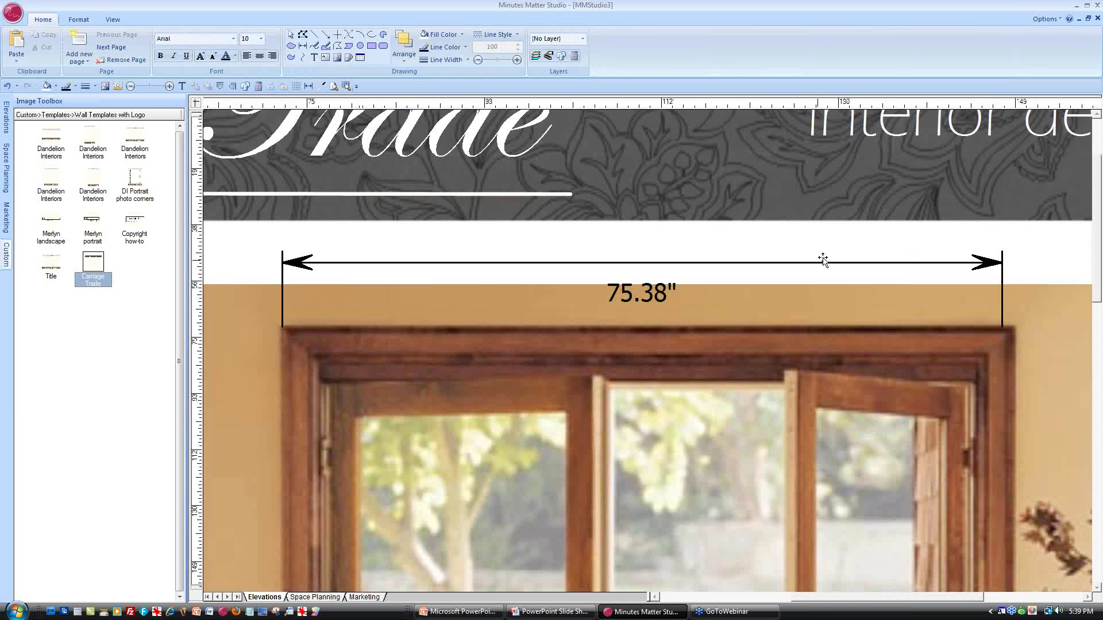
{"action": "left_click", "coordinate": [113, 21]}
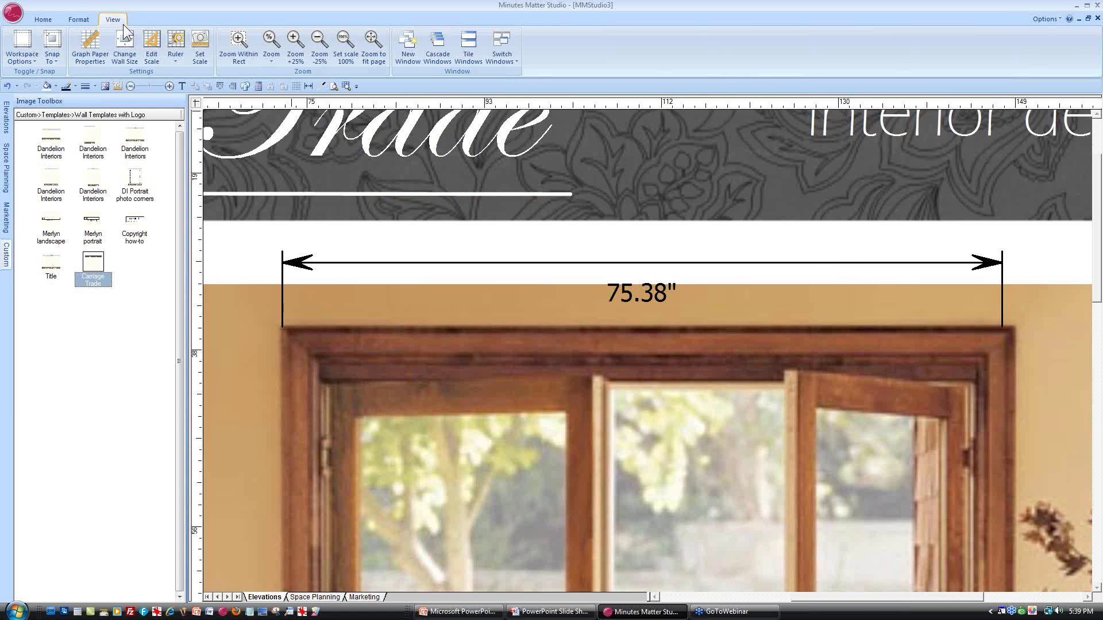
{"action": "left_click", "coordinate": [152, 47]}
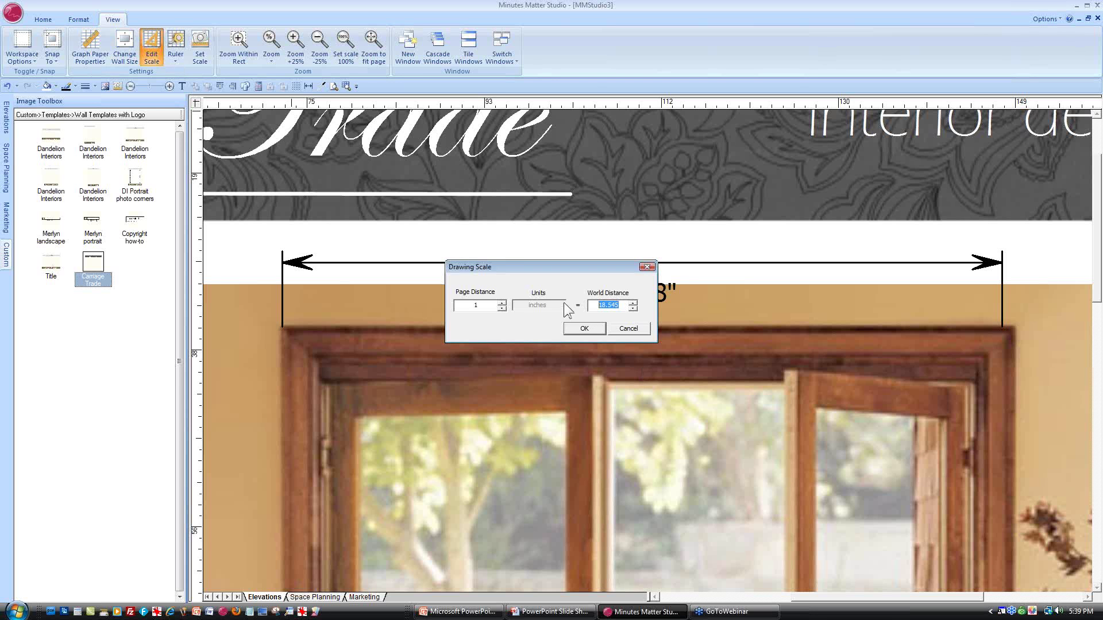
{"action": "type", "text": "22"}
{"action": "type", "text": "0"}
{"action": "left_click", "coordinate": [579, 328]}
Delete the width dimension above the French door
{"action": "right_click", "coordinate": [987, 267]}
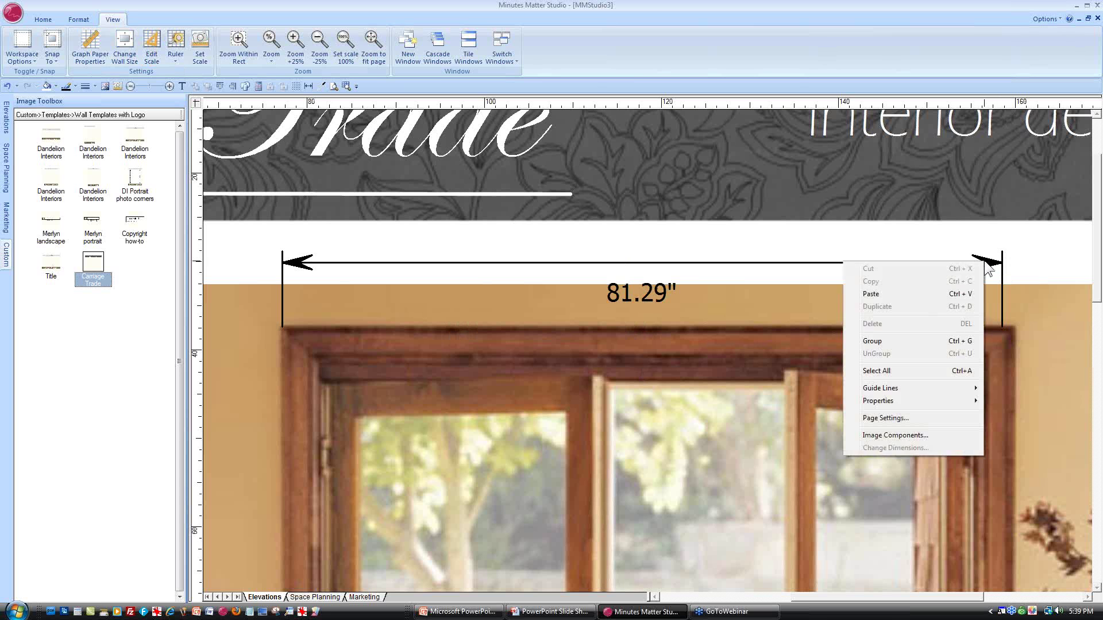
{"action": "left_click", "coordinate": [984, 261]}
{"action": "right_click", "coordinate": [984, 260]}
{"action": "left_click", "coordinate": [881, 320]}
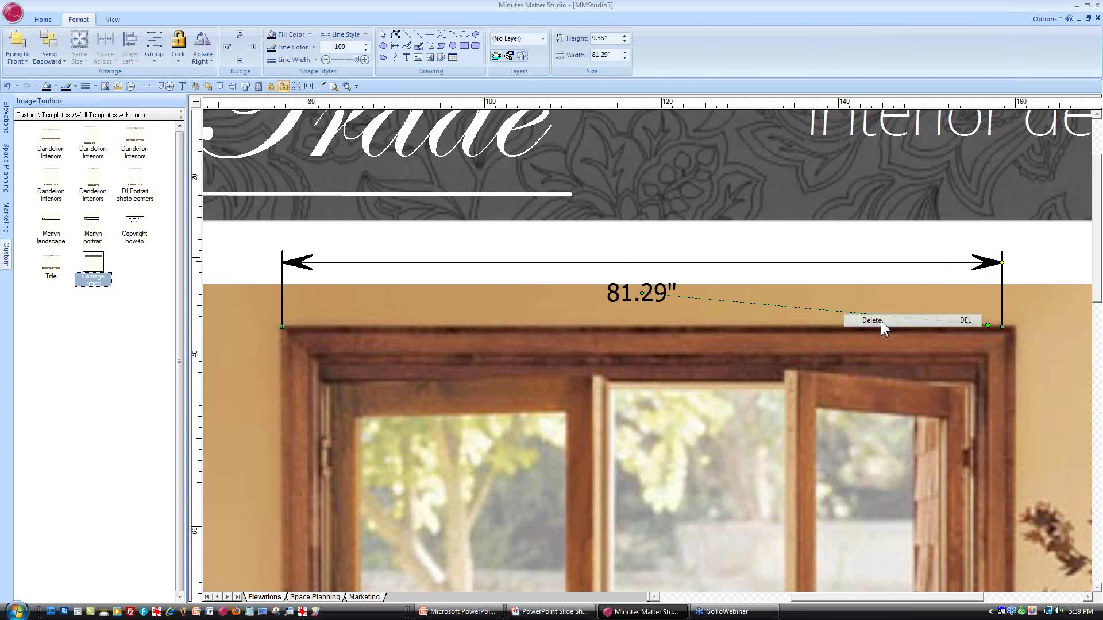
Dimension the top of the door frame precisely from outer corner to outer corner
{"action": "left_click", "coordinate": [309, 86]}
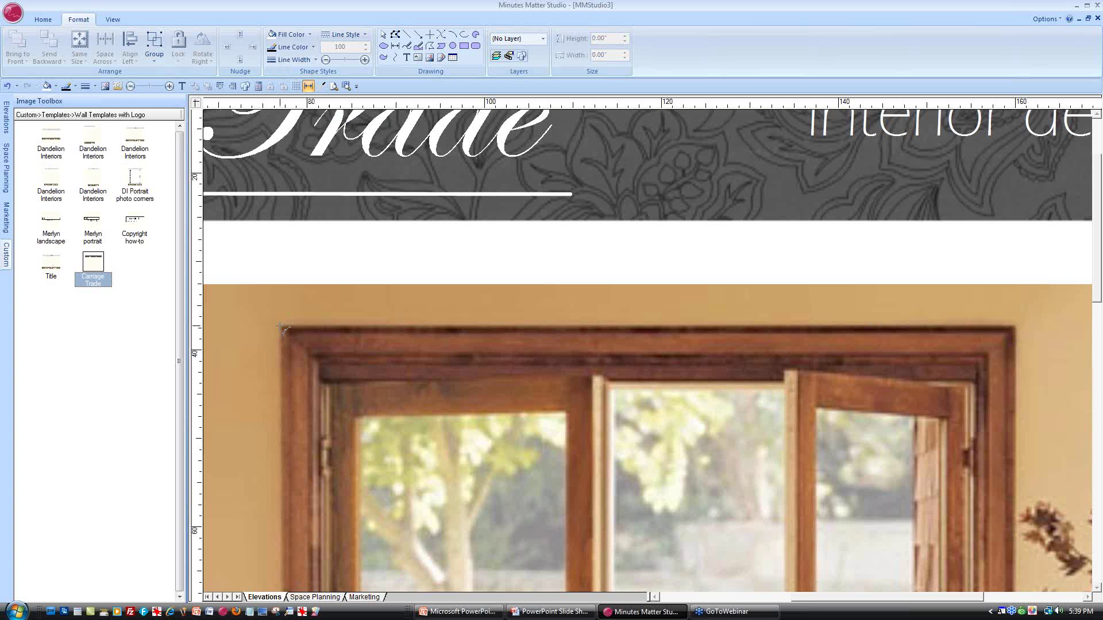
{"action": "left_click", "coordinate": [281, 327]}
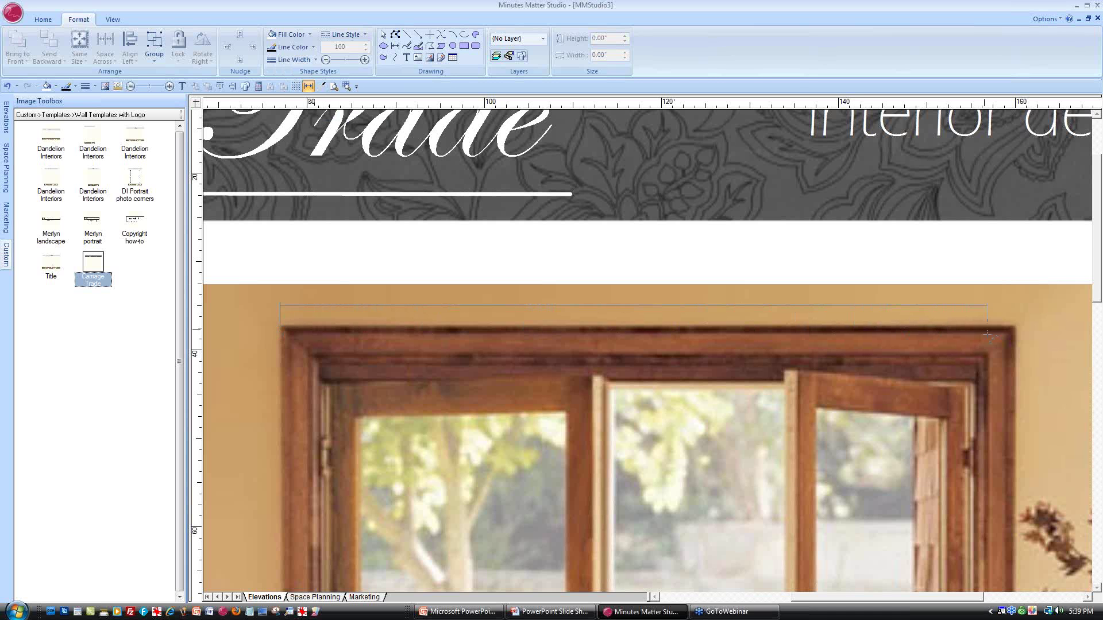
{"action": "left_click", "coordinate": [1015, 326]}
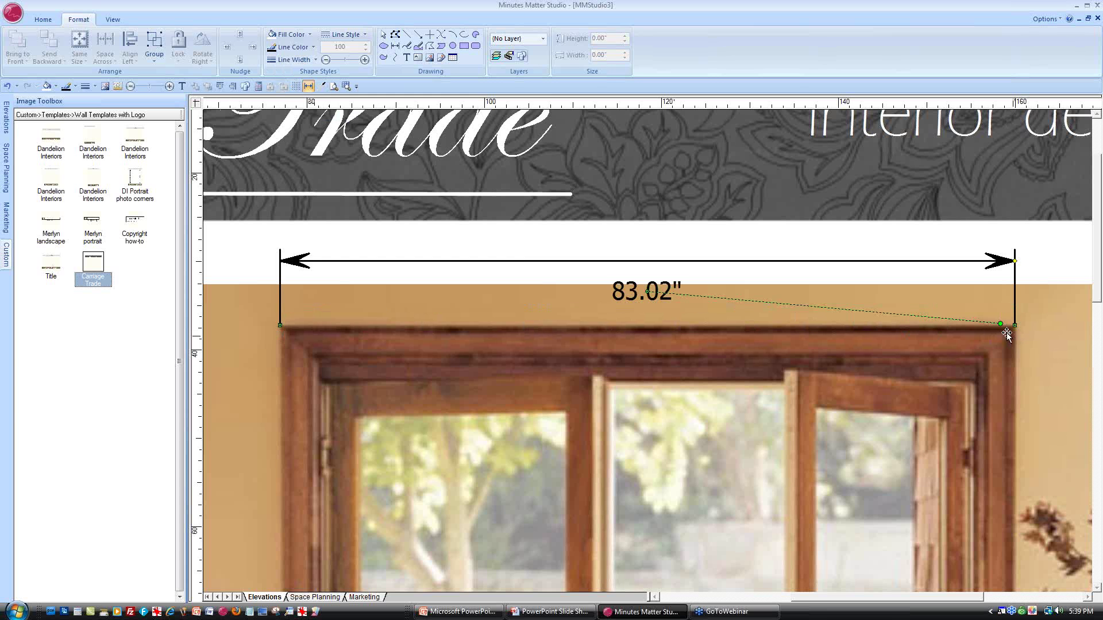
Set the drawing scale so the traced outer width of the door frame equals 75 inches, and delete its reference dimension
{"action": "left_click", "coordinate": [117, 86]}
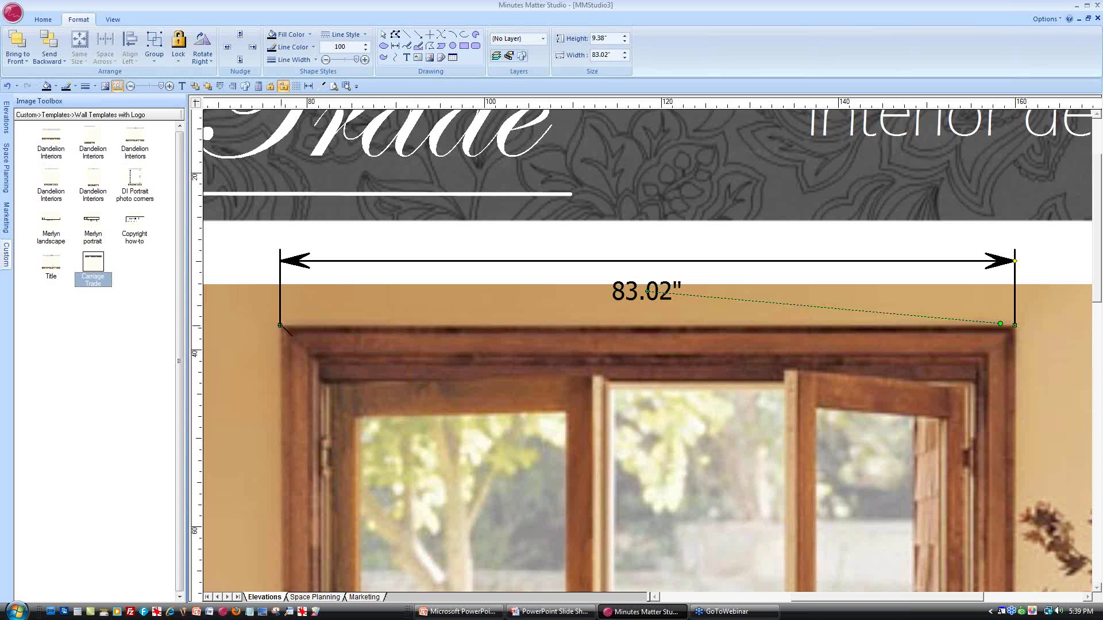
{"action": "left_click_drag", "start_coordinate": [279, 325], "coordinate": [1015, 324]}
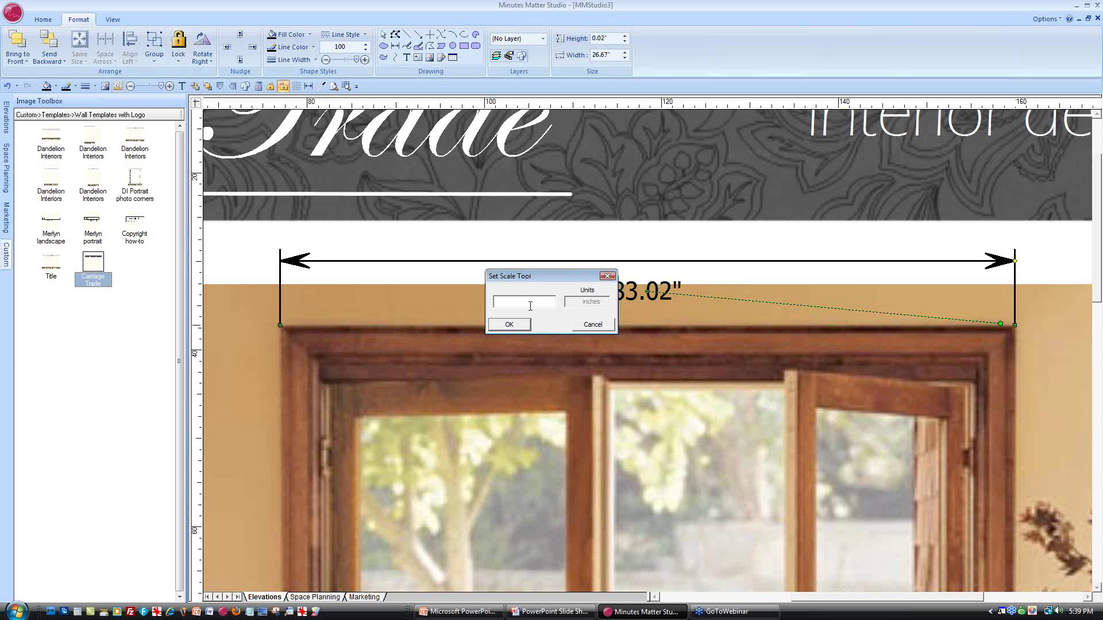
{"action": "type", "text": "75"}
{"action": "left_click", "coordinate": [514, 326]}
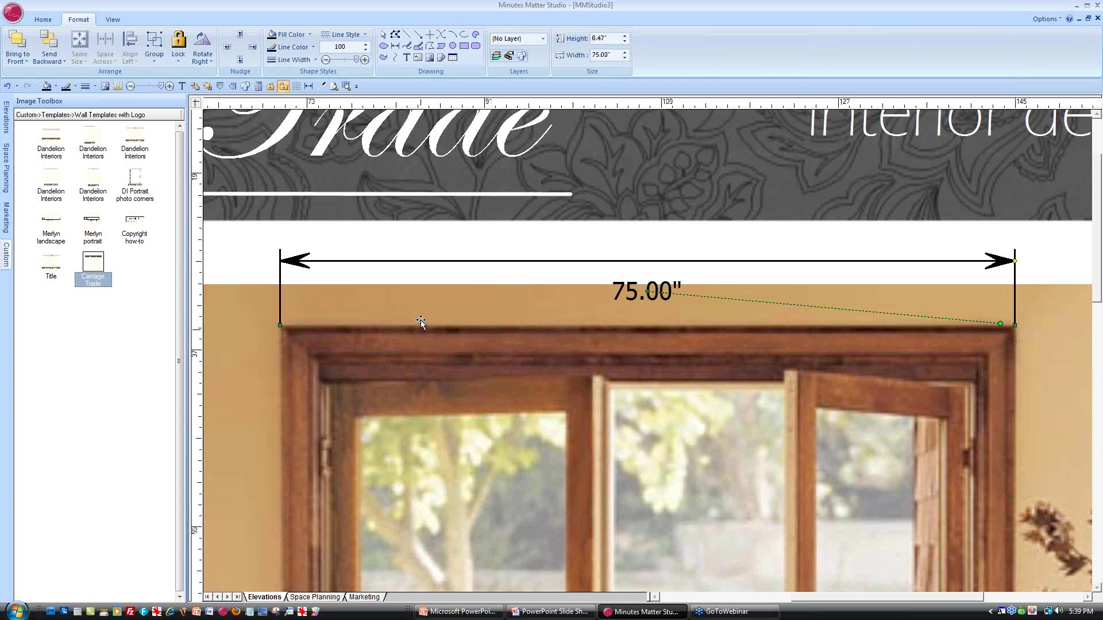
{"action": "right_click", "coordinate": [992, 264]}
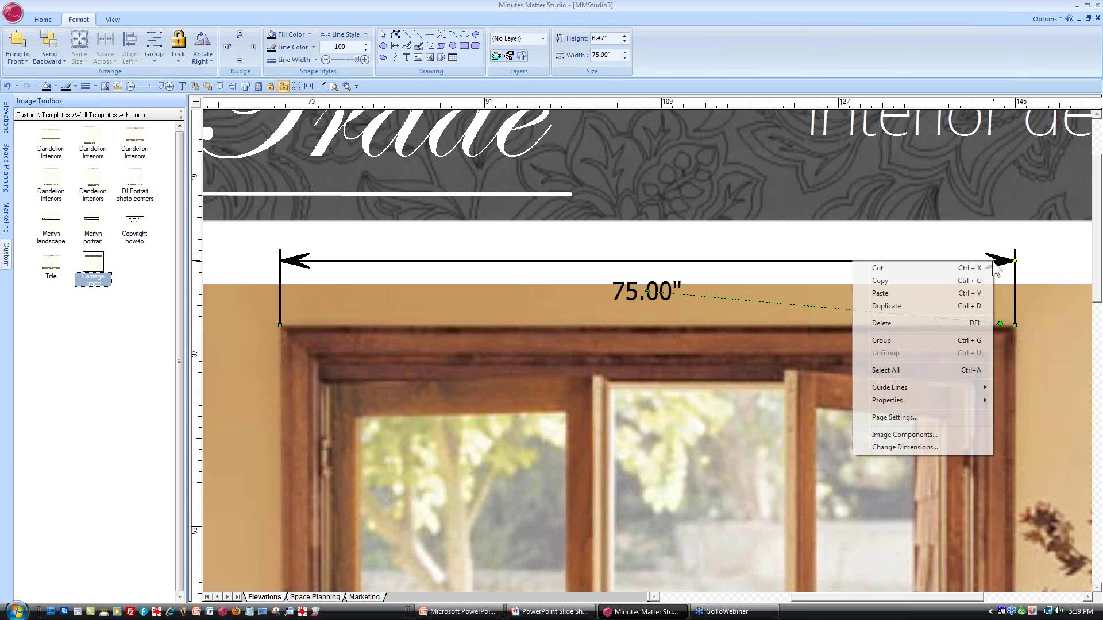
{"action": "left_click", "coordinate": [882, 324]}
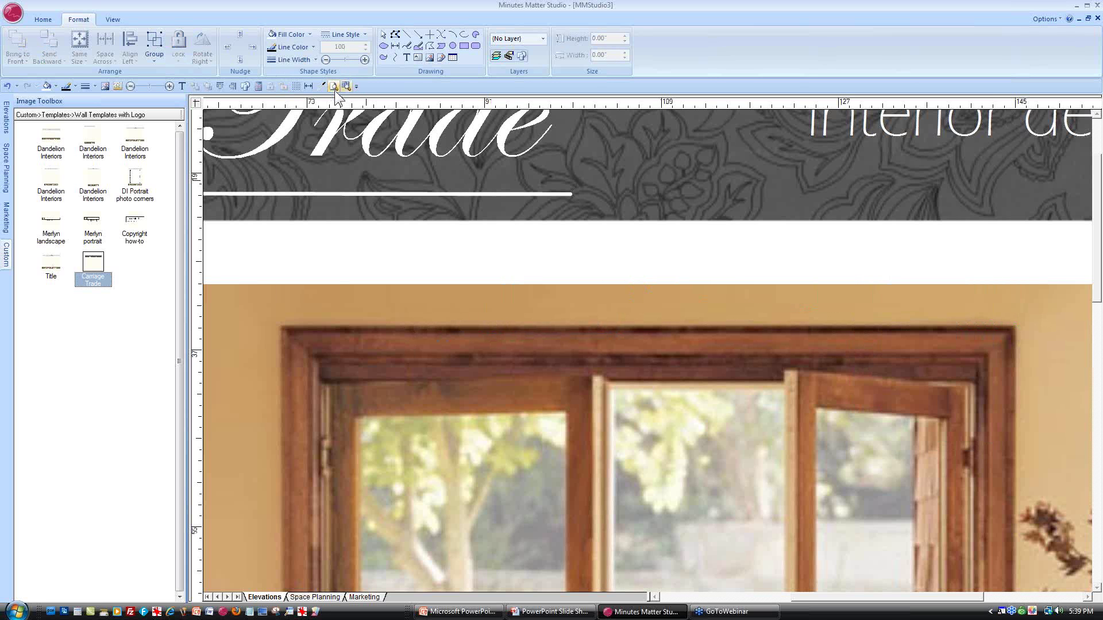
Place a Plain Roman (Vol 8) fabric shade over the left door's upper glass, about 24" wide by 18.6" high
{"action": "left_click", "coordinate": [334, 87]}
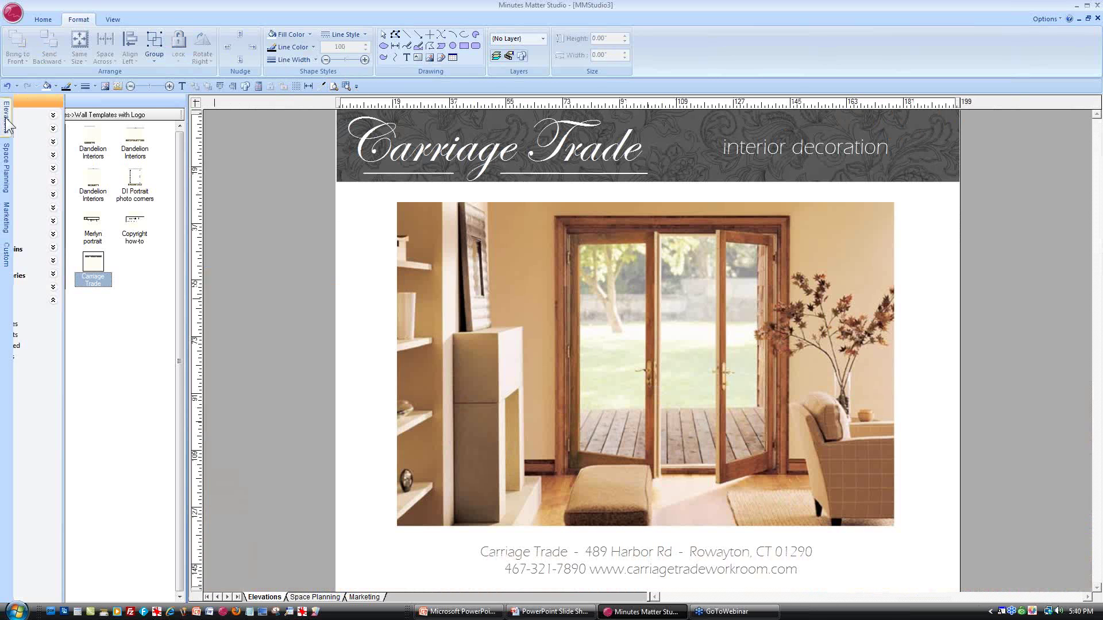
{"action": "left_click", "coordinate": [6, 118]}
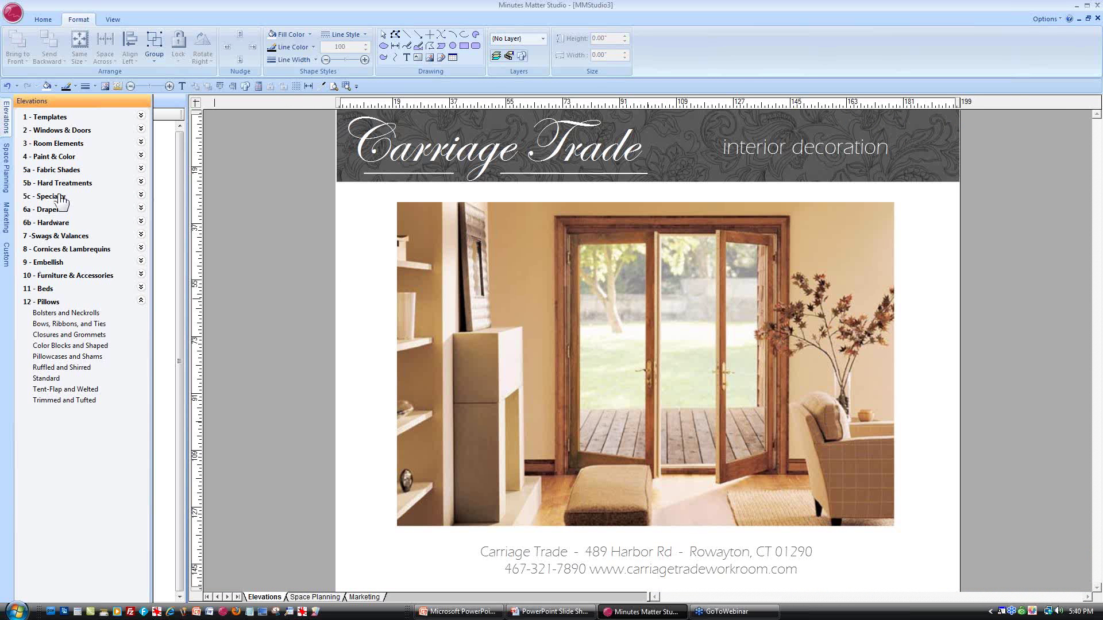
{"action": "left_click", "coordinate": [53, 169]}
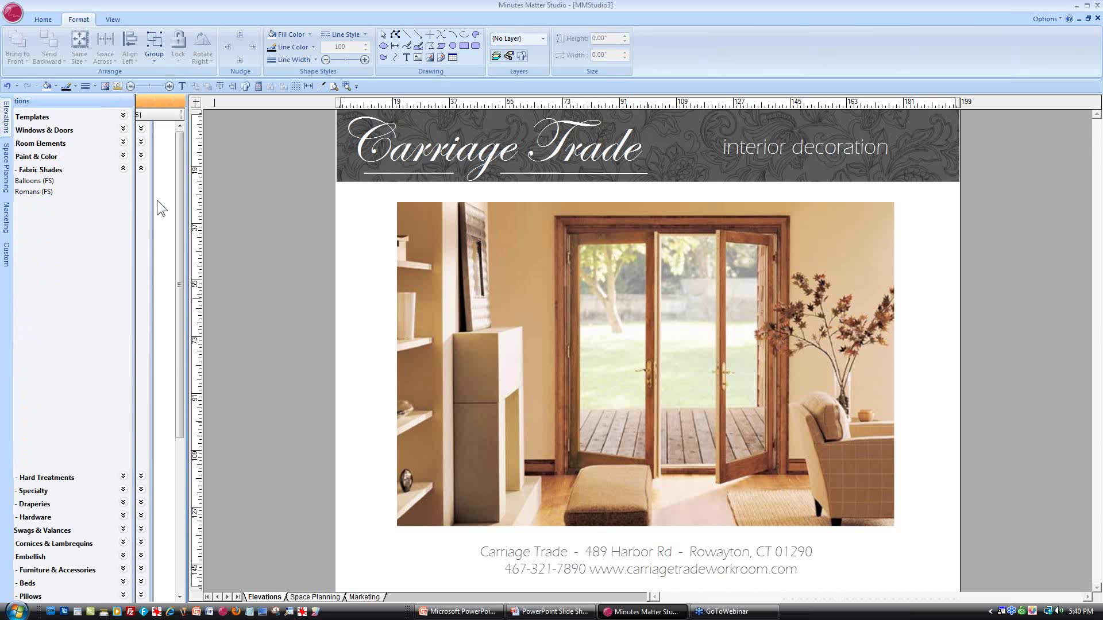
{"action": "left_click_drag", "start_coordinate": [51, 307], "coordinate": [574, 265]}
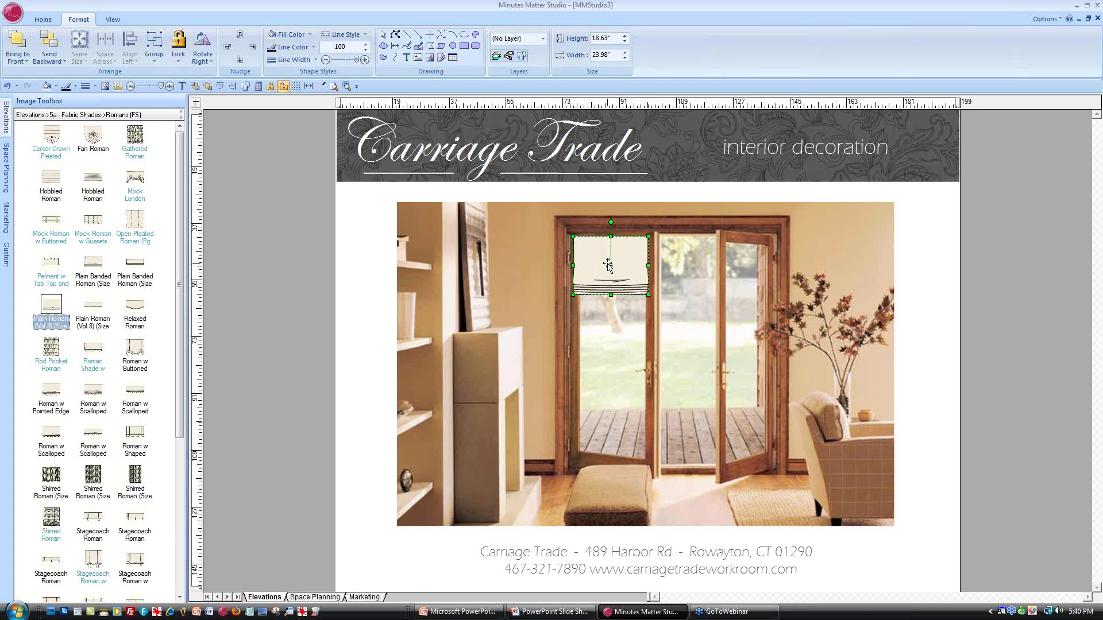
Duplicate the Roman shade and position the copy over the upper part of the right door
{"action": "right_click", "coordinate": [608, 264]}
{"action": "left_click", "coordinate": [660, 320]}
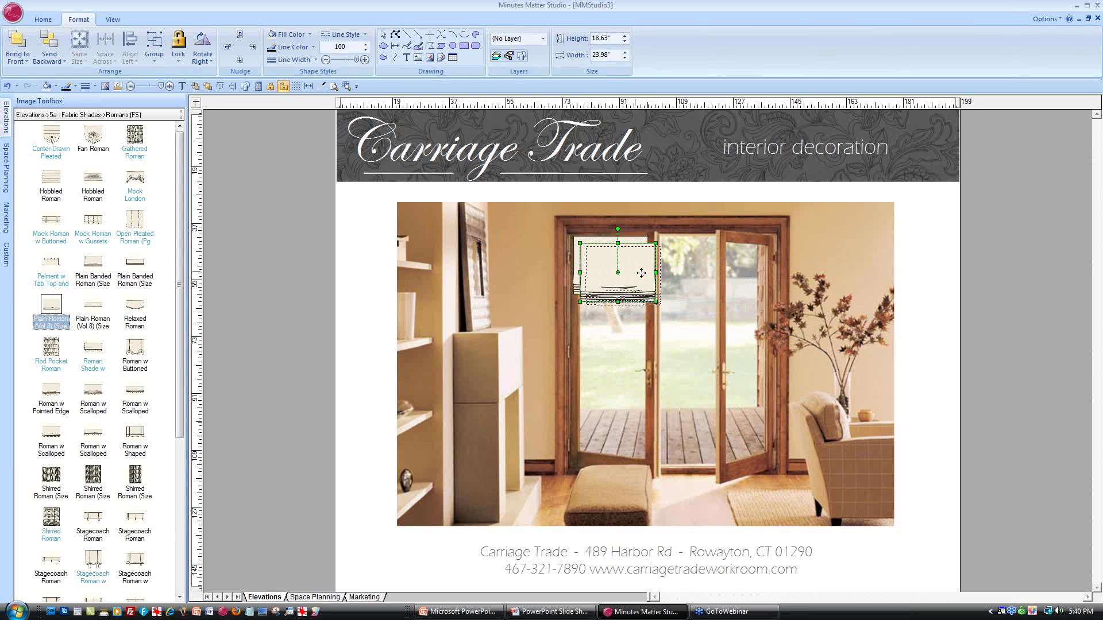
{"action": "left_click_drag", "start_coordinate": [641, 273], "coordinate": [737, 259]}
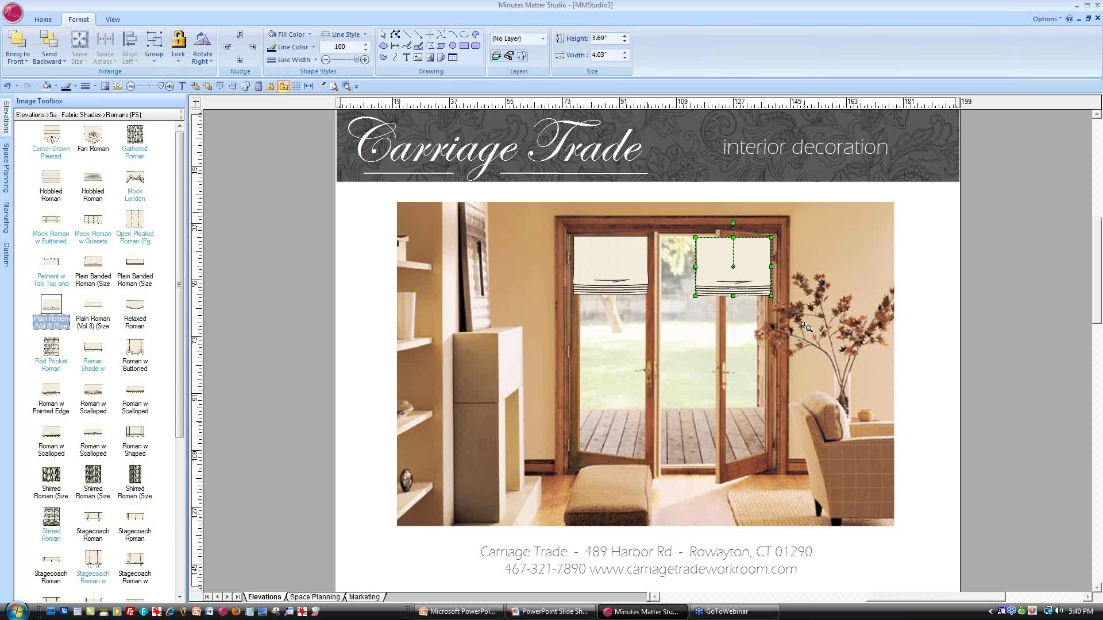
Narrow the copied shade to about 15.25" wide and raise its upper-left corner to follow the open door's slant, about 19.4" high overall
{"action": "left_click", "coordinate": [806, 327]}
{"action": "left_click_drag", "start_coordinate": [450, 349], "coordinate": [562, 349]}
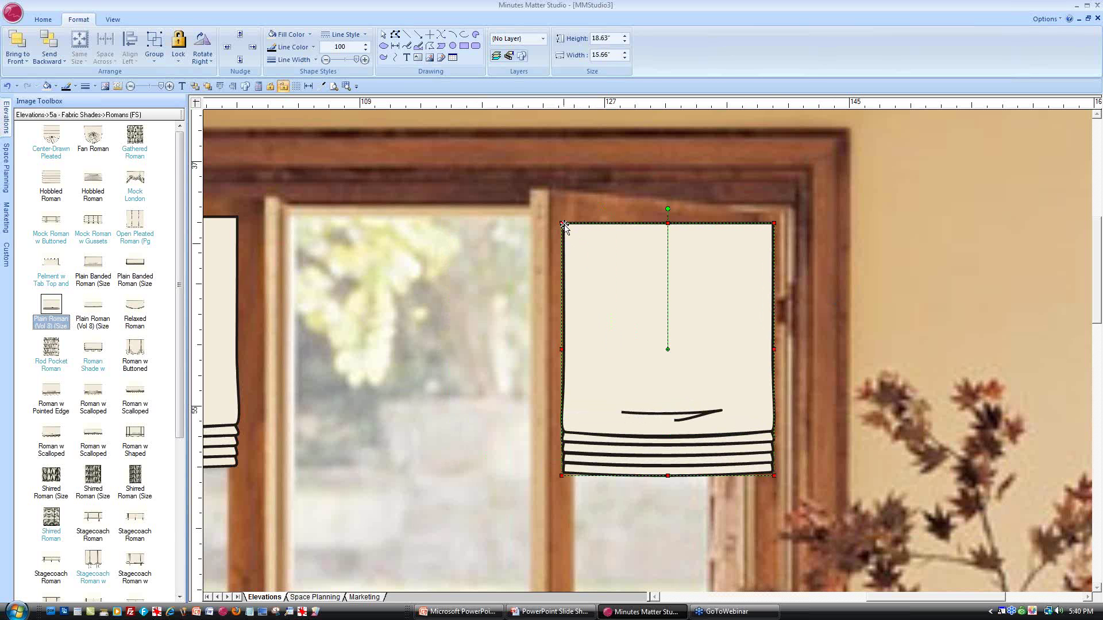
{"action": "left_click_drag", "start_coordinate": [560, 221], "coordinate": [561, 213]}
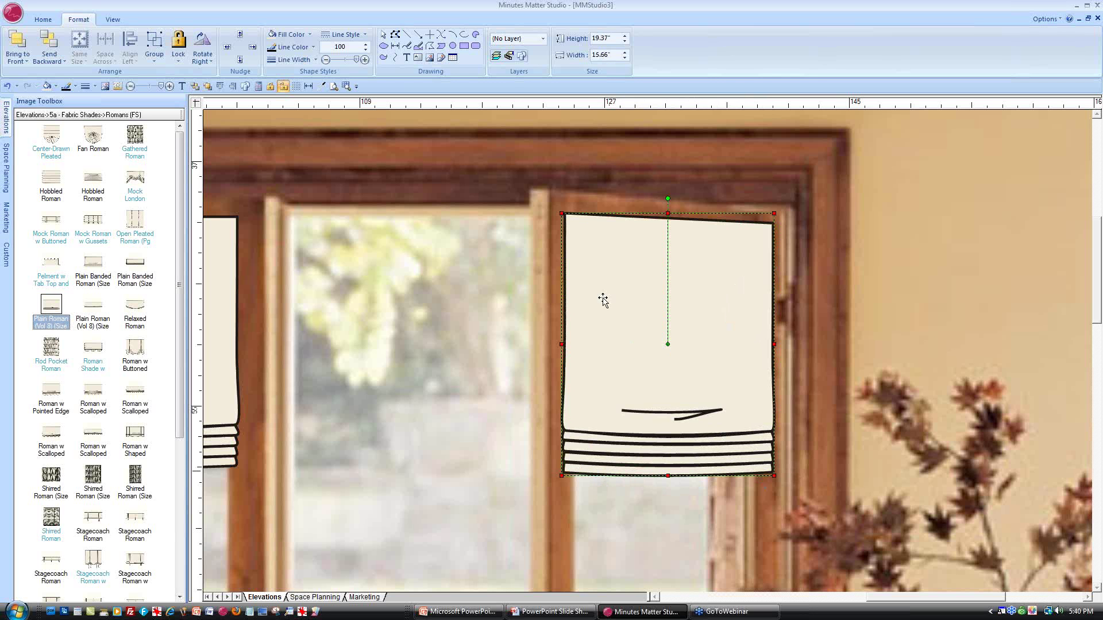
{"action": "left_click", "coordinate": [542, 324]}
{"action": "left_click", "coordinate": [585, 325]}
{"action": "left_click_drag", "start_coordinate": [562, 329], "coordinate": [568, 329]}
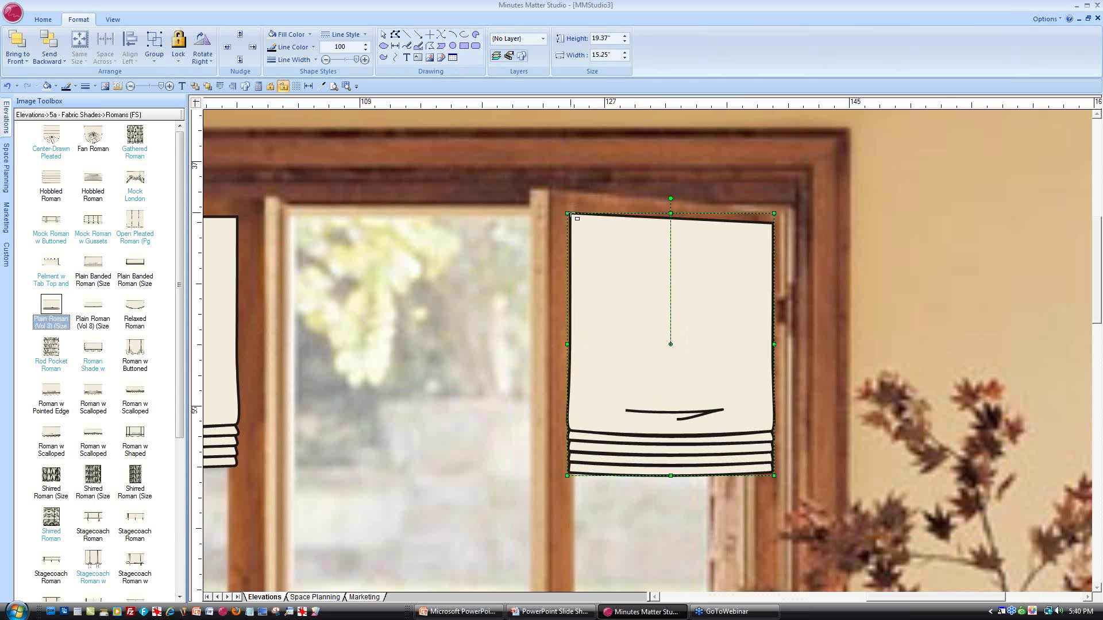
{"action": "left_click_drag", "start_coordinate": [571, 212], "coordinate": [561, 243]}
{"action": "left_click", "coordinate": [335, 88]}
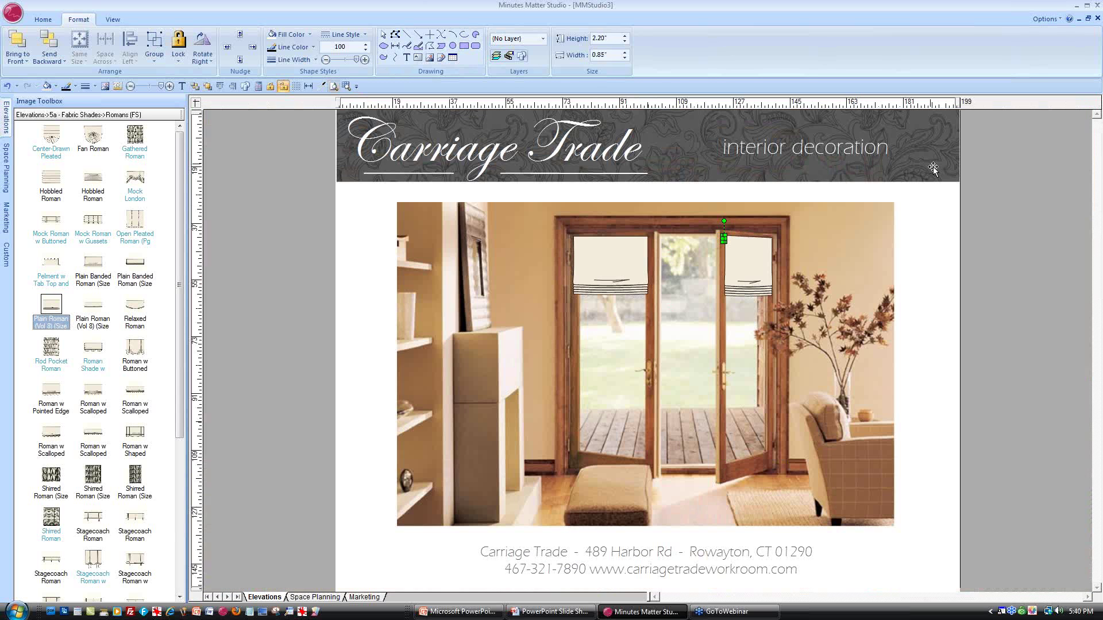
{"action": "left_click", "coordinate": [1001, 215]}
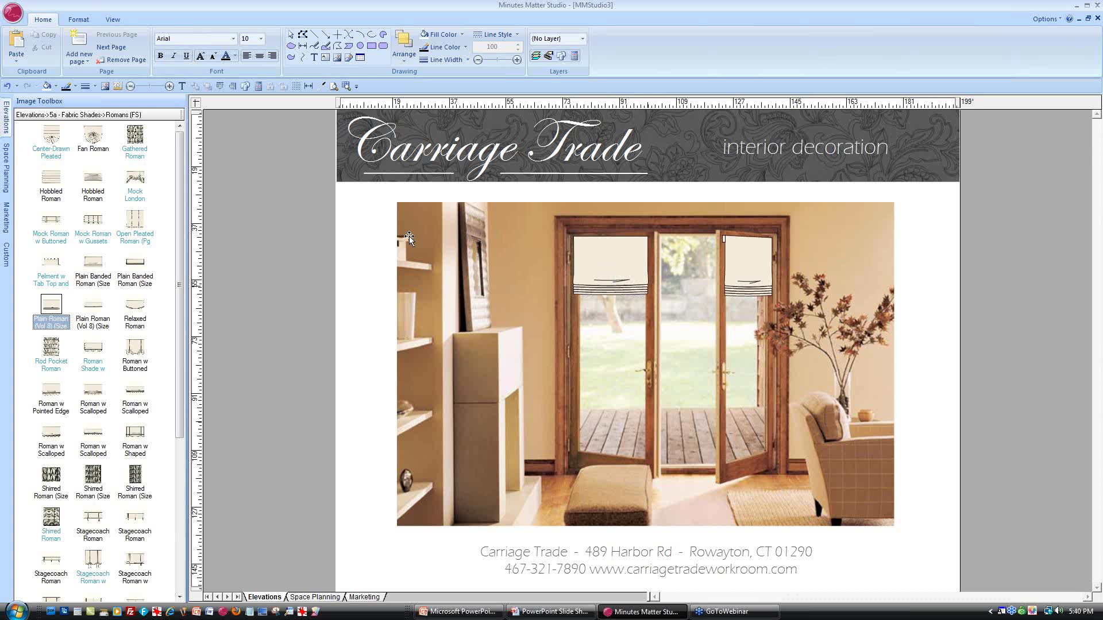
Place the Euro Pleat (Plain) (Tassels) drapery over the French door, sized about 88.2" high by 71.9" wide
{"action": "left_click", "coordinate": [7, 133]}
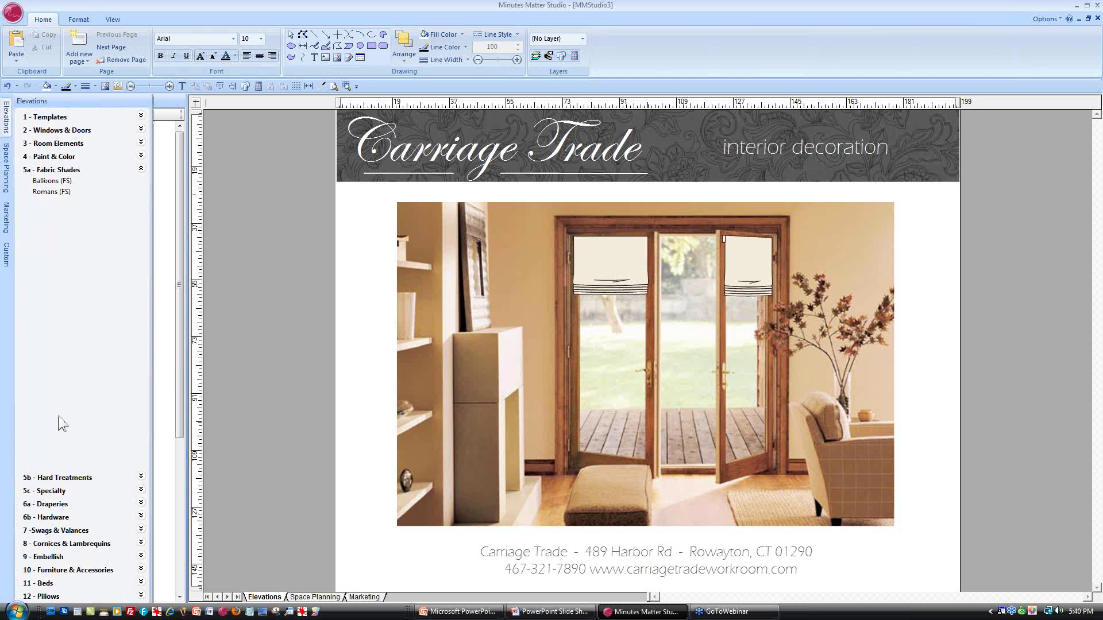
{"action": "left_click", "coordinate": [62, 506]}
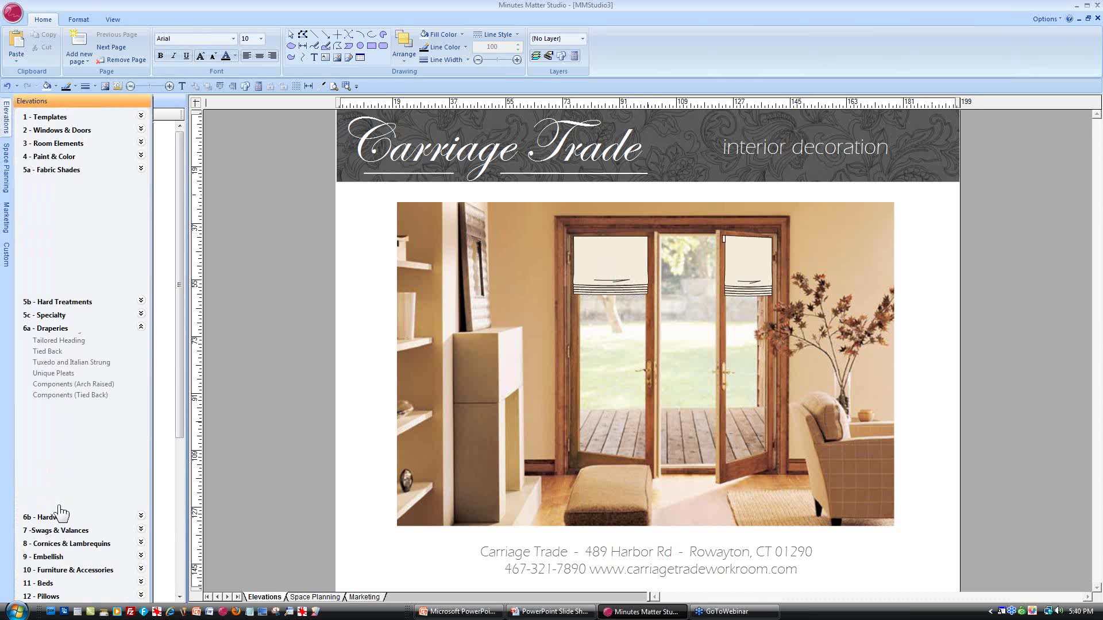
{"action": "left_click", "coordinate": [165, 255]}
{"action": "mouse_move", "coordinate": [58, 151]}
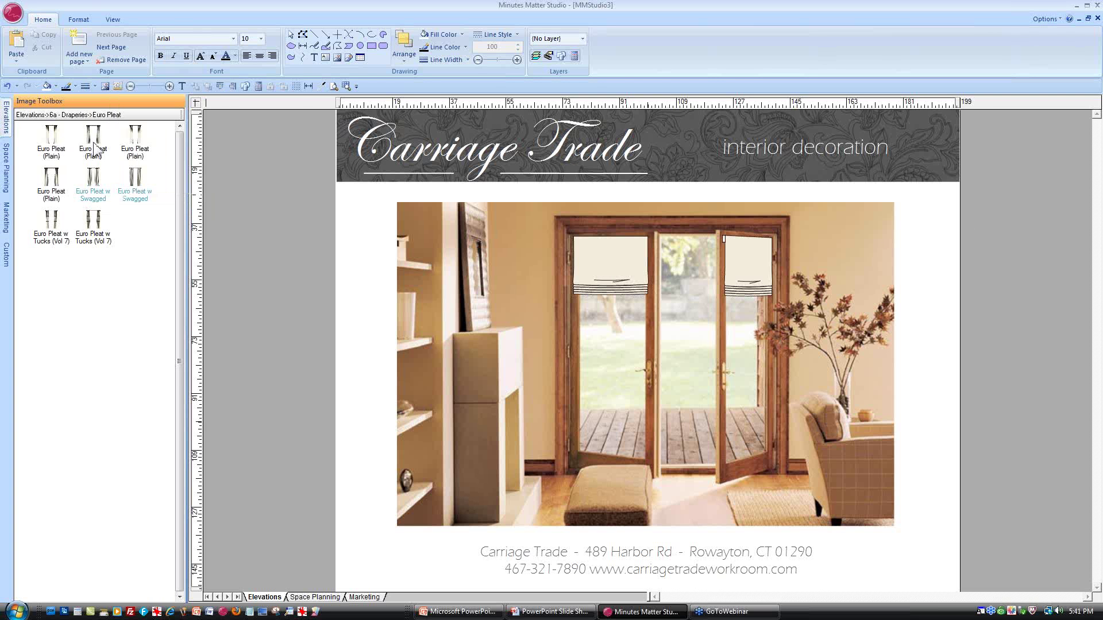
{"action": "mouse_move", "coordinate": [96, 150]}
{"action": "mouse_move", "coordinate": [133, 146]}
{"action": "mouse_move", "coordinate": [52, 193]}
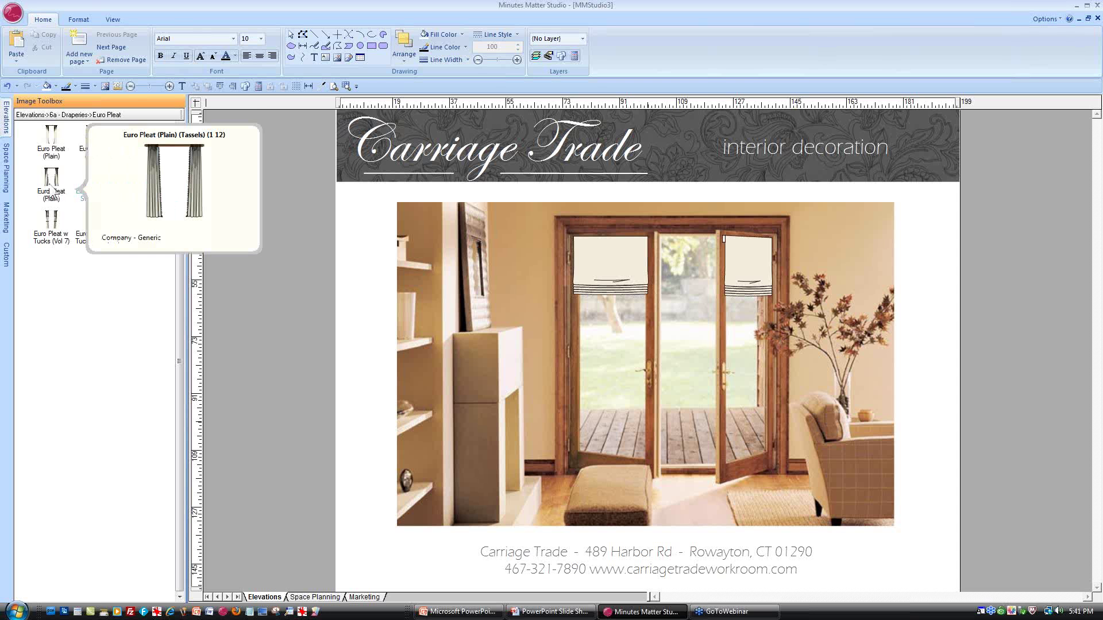
{"action": "left_click", "coordinate": [52, 190]}
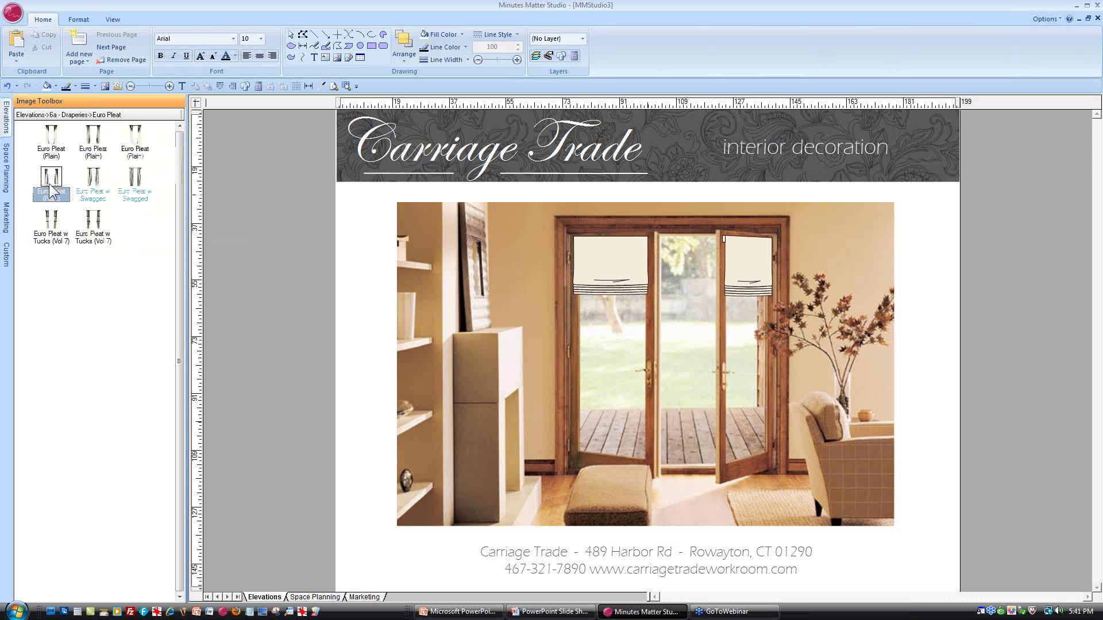
{"action": "mouse_move", "coordinate": [51, 184]}
{"action": "left_mouse_down"}
{"action": "mouse_move", "coordinate": [564, 226]}
{"action": "mouse_move", "coordinate": [525, 199]}
{"action": "left_mouse_up"}
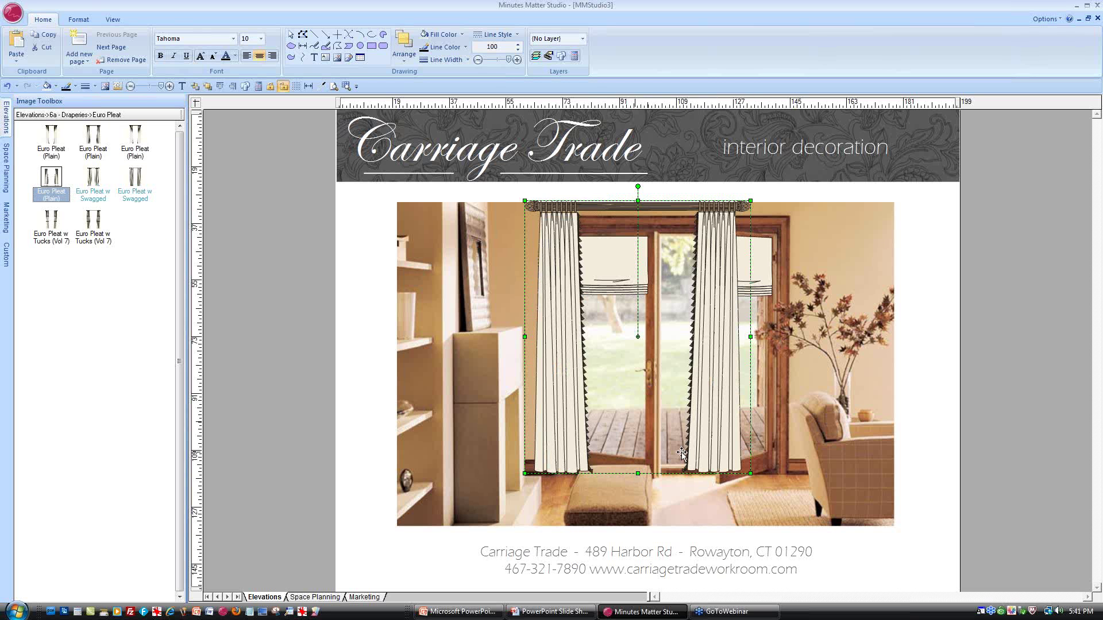
{"action": "left_click_drag", "start_coordinate": [637, 473], "coordinate": [638, 478]}
{"action": "left_click_drag", "start_coordinate": [557, 425], "coordinate": [555, 426]}
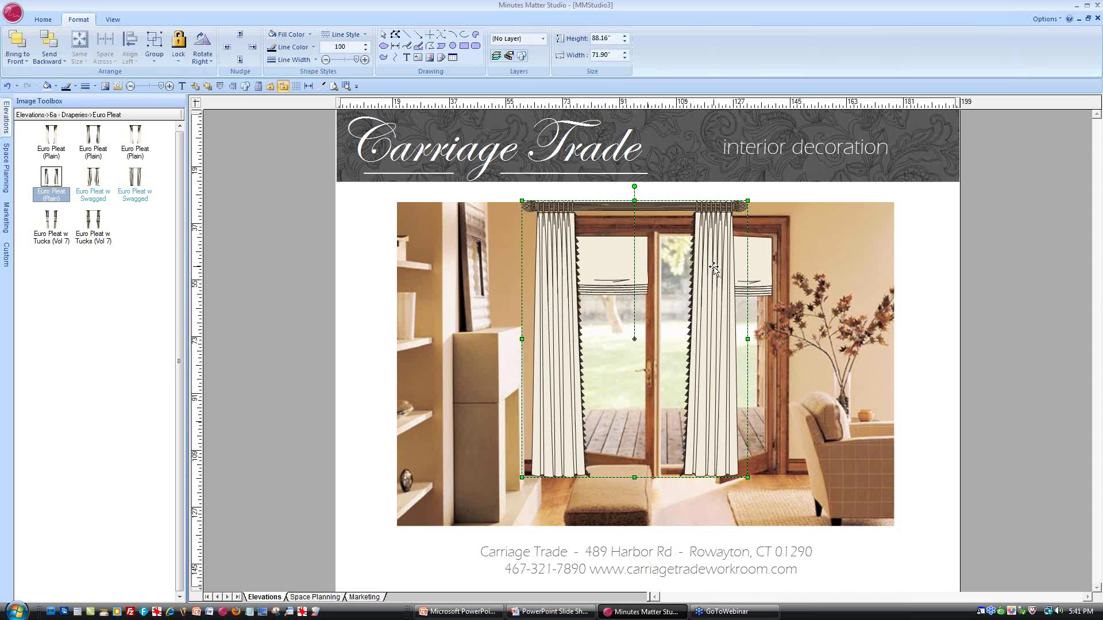
Load 97997-3vcr.jpg from the High Point Designers Webinar folder as a fabric fill for the draperies
{"action": "right_click", "coordinate": [714, 269]}
{"action": "mouse_move", "coordinate": [767, 406]}
{"action": "left_click", "coordinate": [883, 432]}
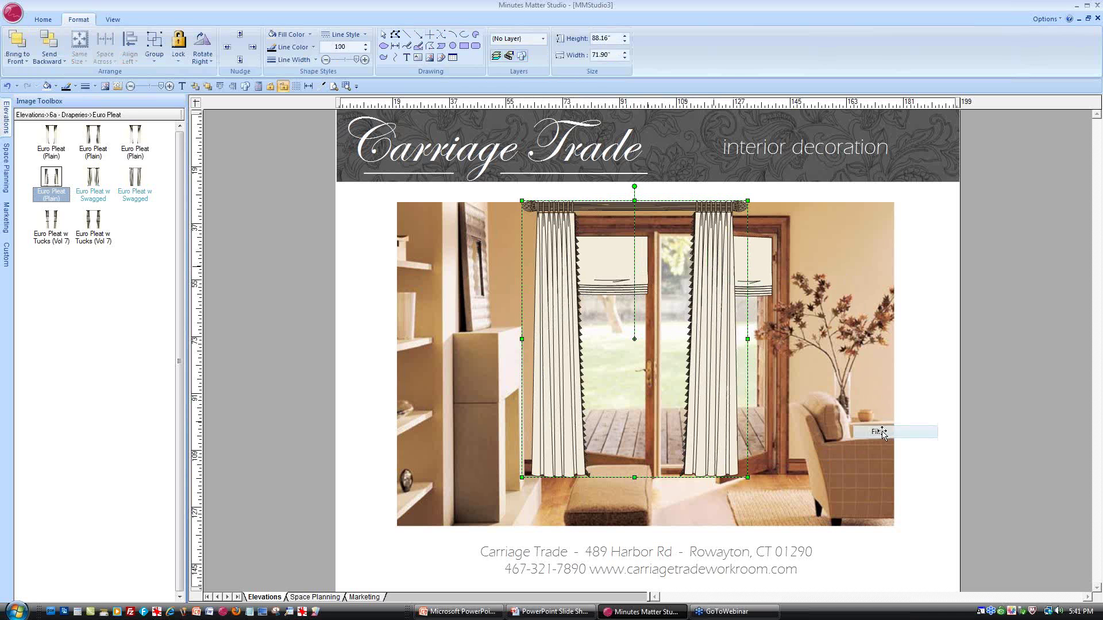
{"action": "left_click", "coordinate": [421, 204]}
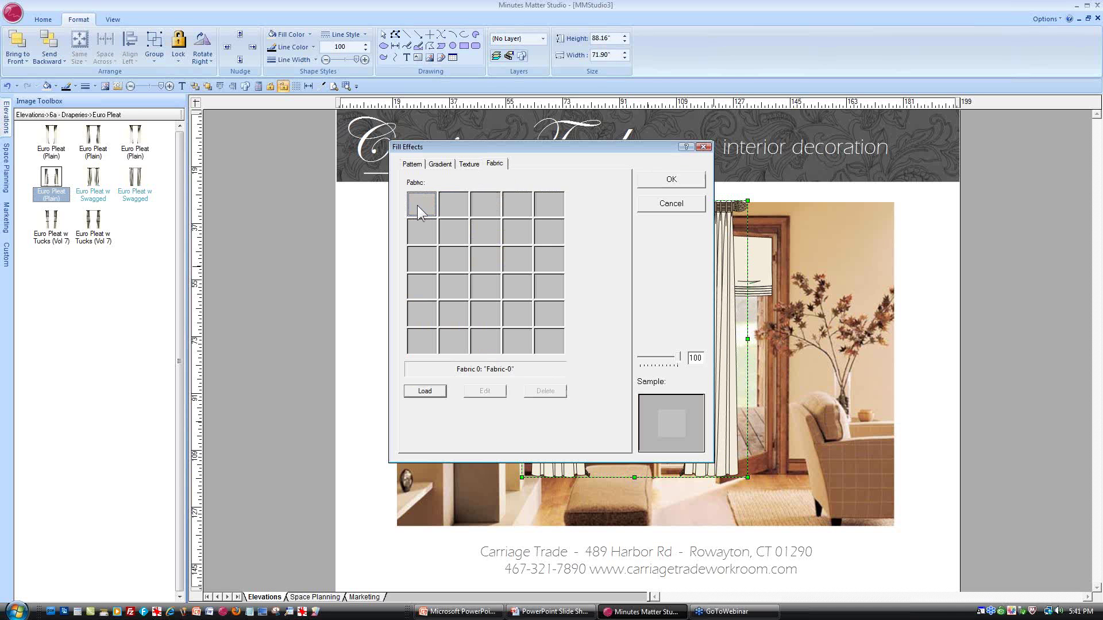
{"action": "left_click", "coordinate": [425, 391]}
{"action": "left_click", "coordinate": [603, 263]}
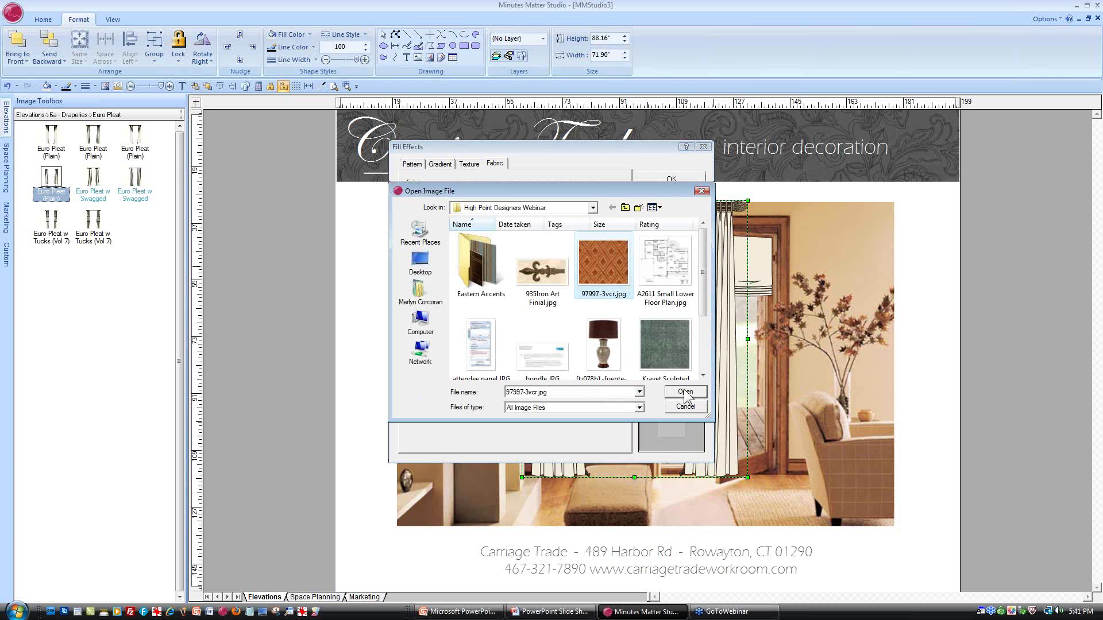
{"action": "left_click", "coordinate": [686, 393]}
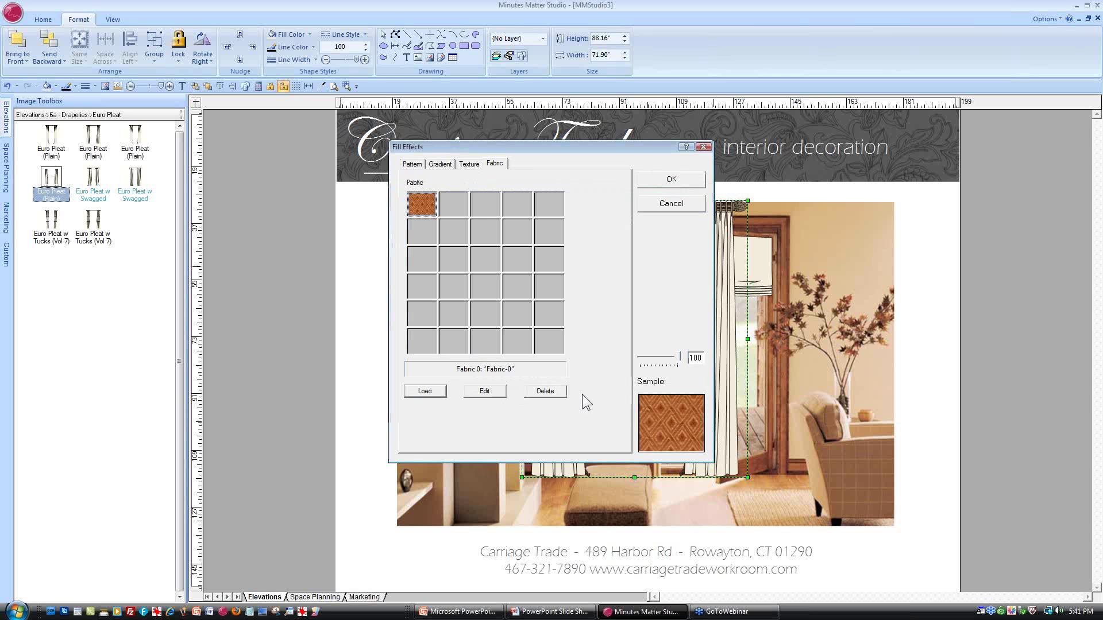
Set the loaded fabric's height to 5 inches with its aspect ratio kept, and apply the fabric to the draperies
{"action": "left_click", "coordinate": [489, 393]}
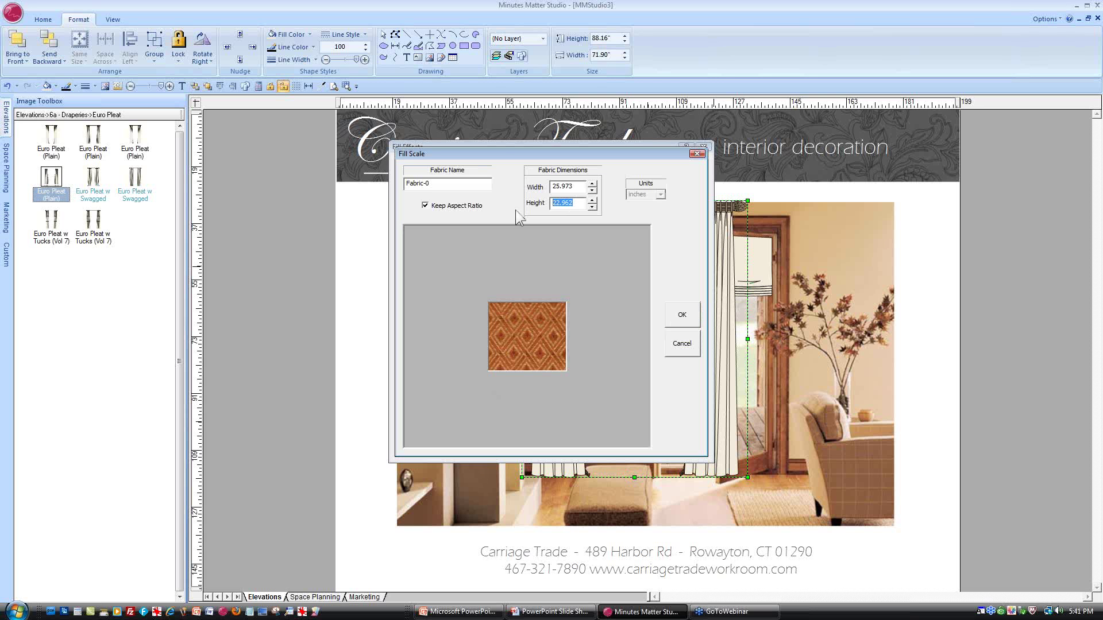
{"action": "type", "text": "5"}
{"action": "left_click", "coordinate": [689, 315]}
{"action": "left_click", "coordinate": [667, 183]}
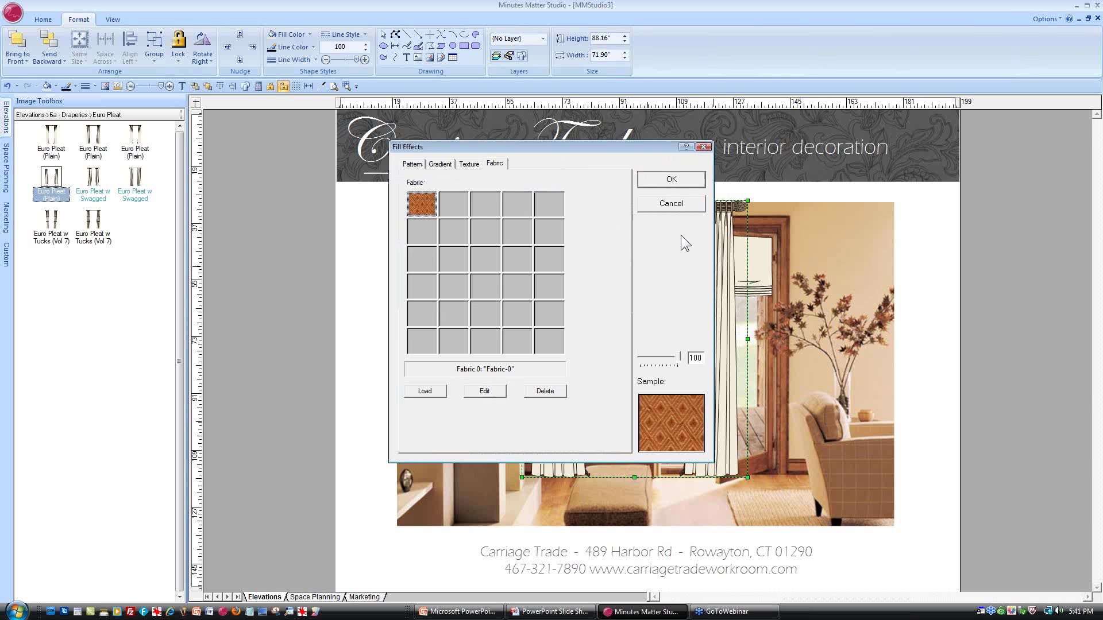
Fill the drapery's Hardware component with the dark wood texture Texture2
{"action": "left_click", "coordinate": [346, 87]}
{"action": "left_click_drag", "start_coordinate": [513, 191], "coordinate": [615, 251]}
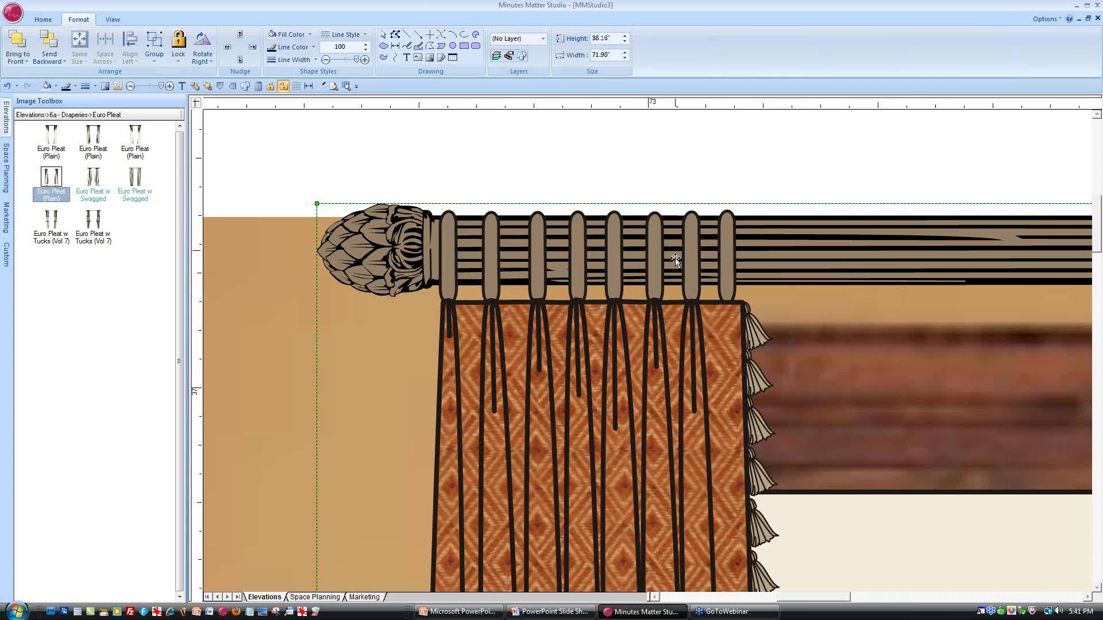
{"action": "right_click", "coordinate": [585, 242]}
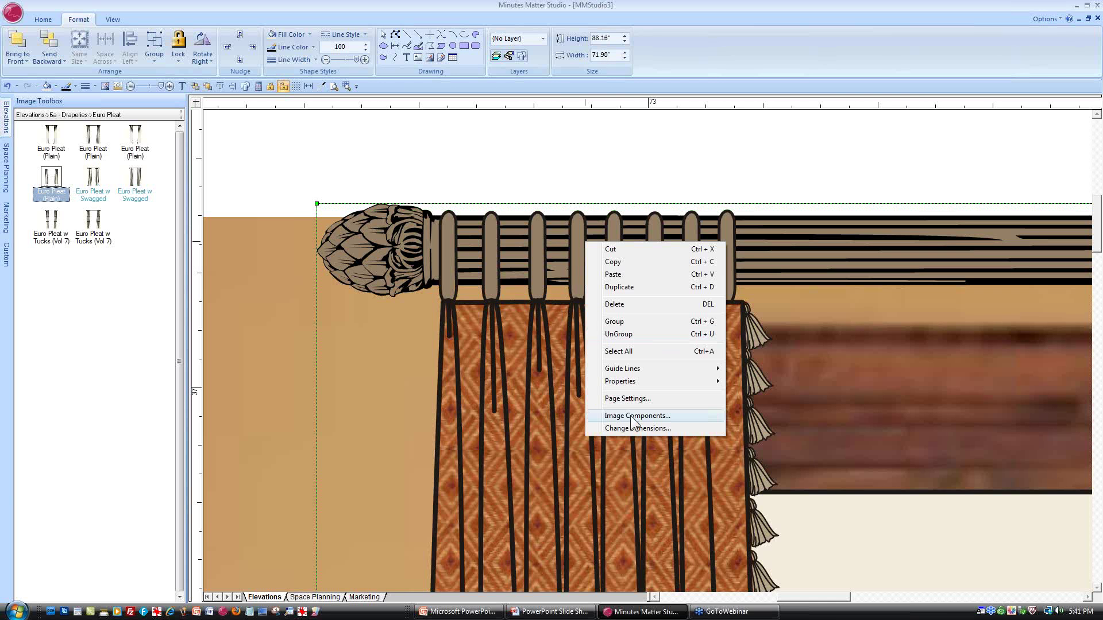
{"action": "left_click", "coordinate": [631, 417]}
{"action": "left_click", "coordinate": [485, 254]}
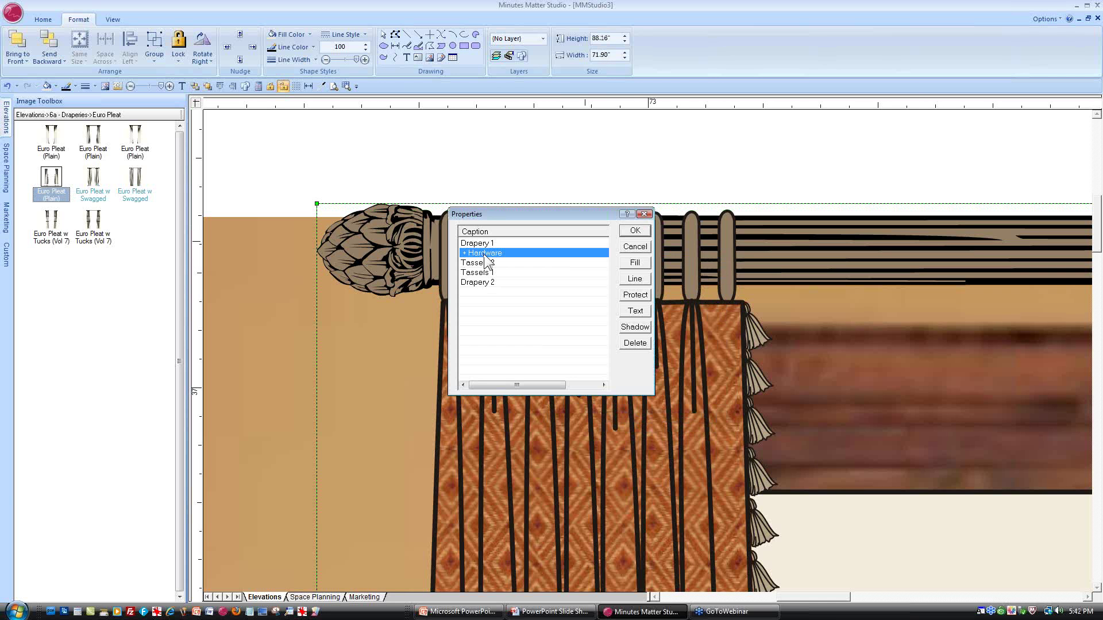
{"action": "left_click", "coordinate": [636, 264]}
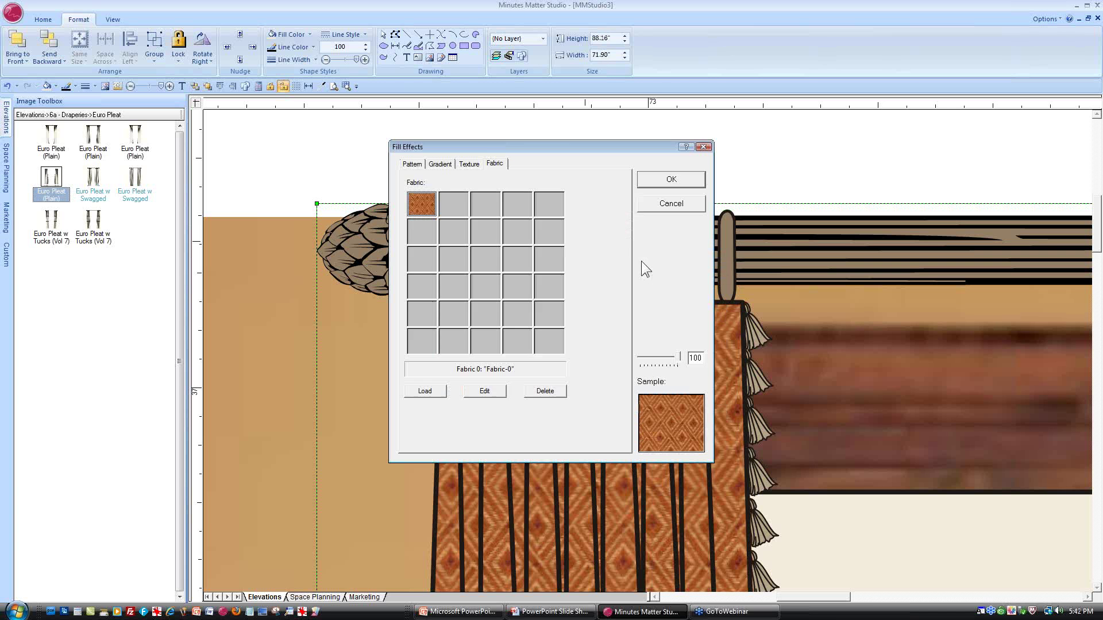
{"action": "left_click", "coordinate": [469, 163]}
{"action": "left_click", "coordinate": [485, 204]}
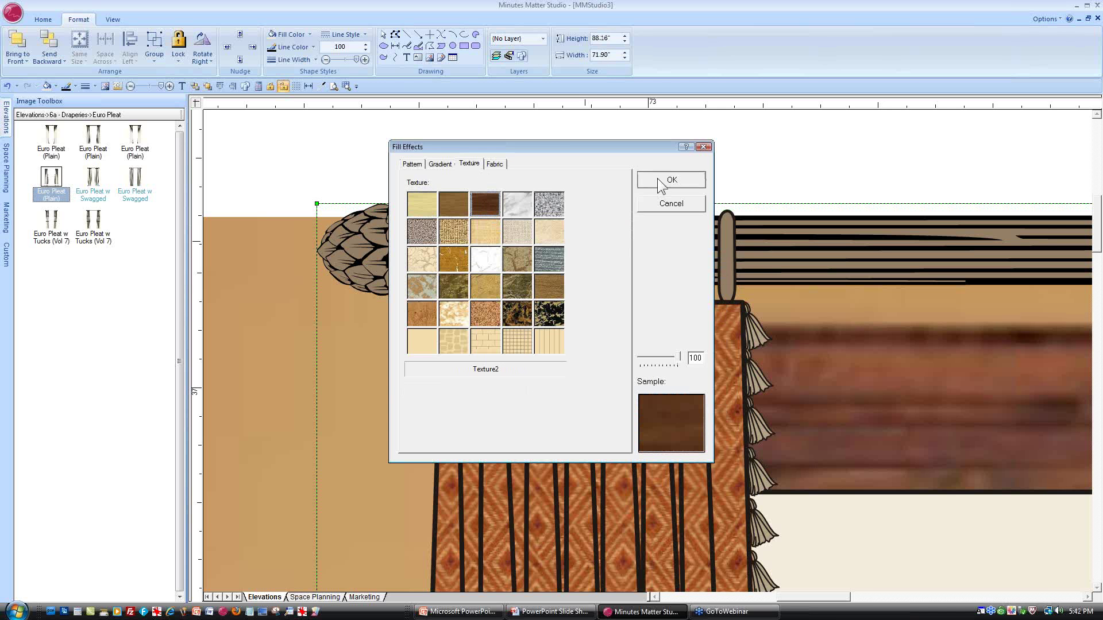
{"action": "left_click", "coordinate": [658, 180]}
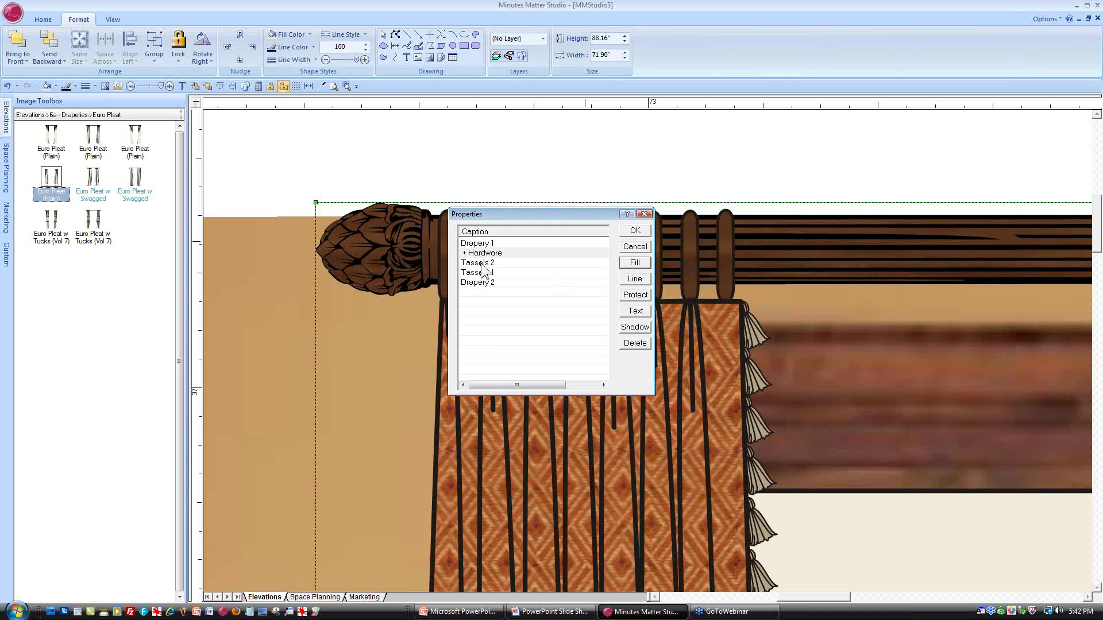
Give the Tassels 2 component a solid Hatch1 fill in a rust color sampled from the drapery fabric, RGB 163,79,42
{"action": "left_click", "coordinate": [480, 265]}
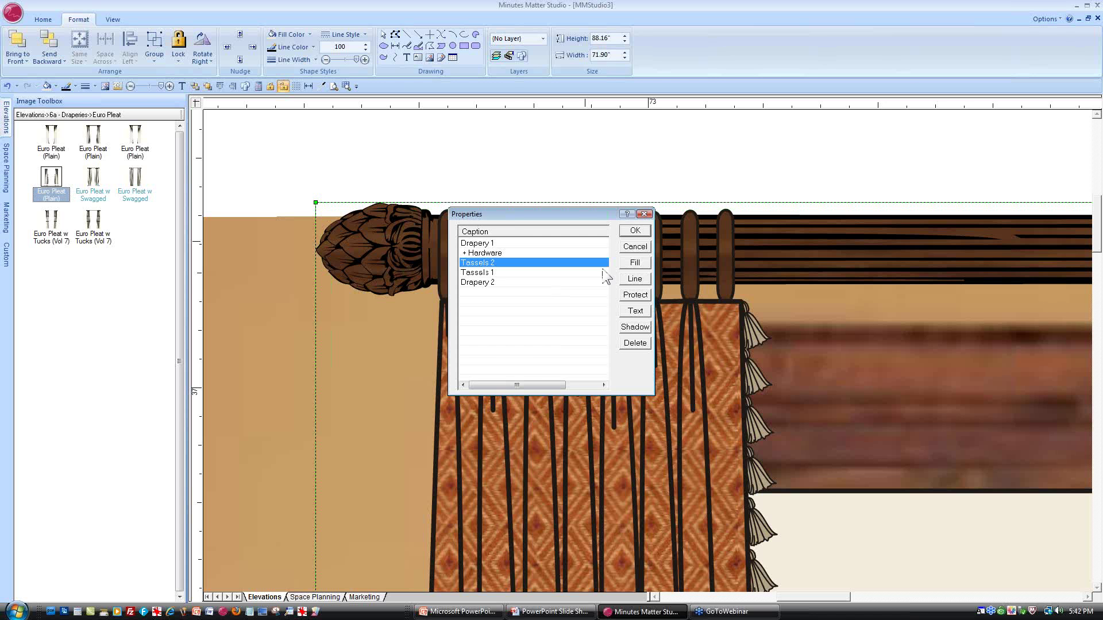
{"action": "left_click", "coordinate": [636, 264]}
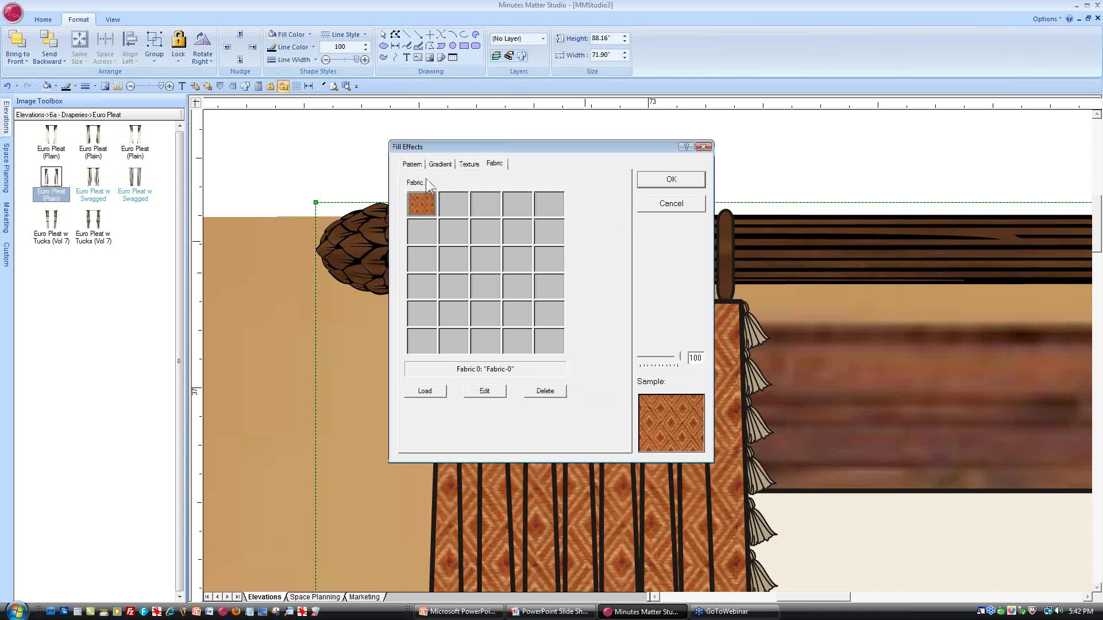
{"action": "left_click", "coordinate": [413, 163]}
{"action": "left_click", "coordinate": [475, 367]}
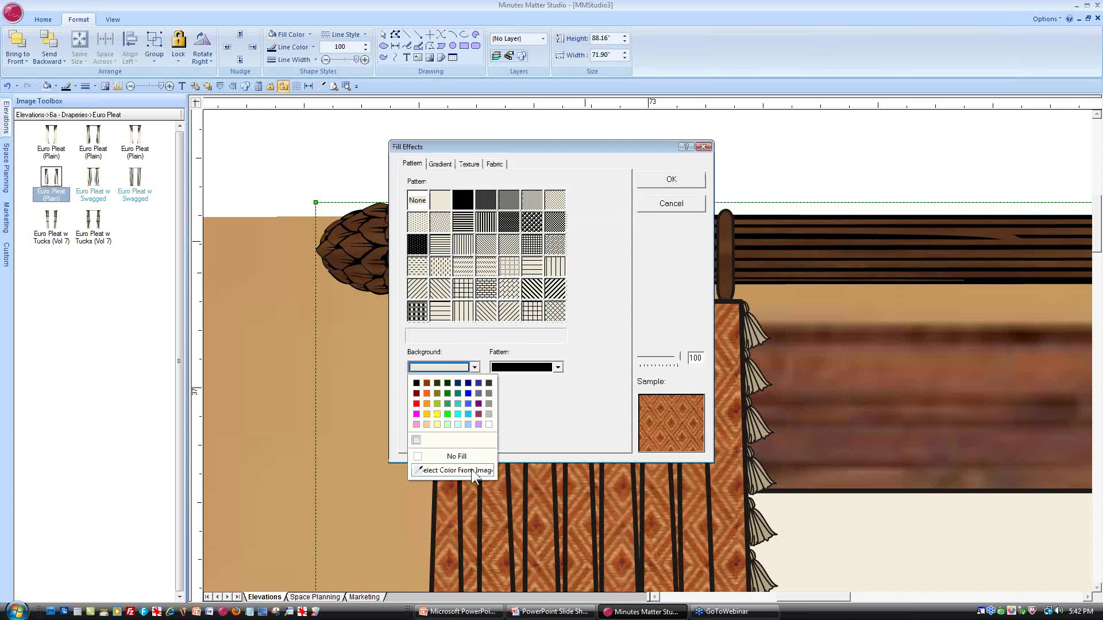
{"action": "left_click", "coordinate": [471, 469]}
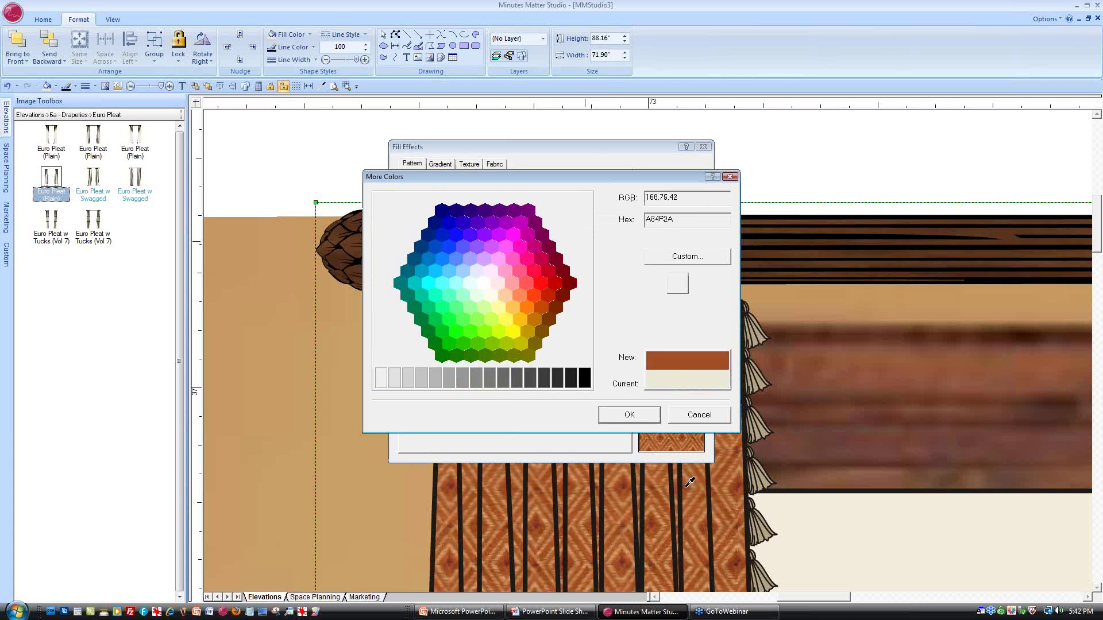
{"action": "left_click", "coordinate": [696, 260]}
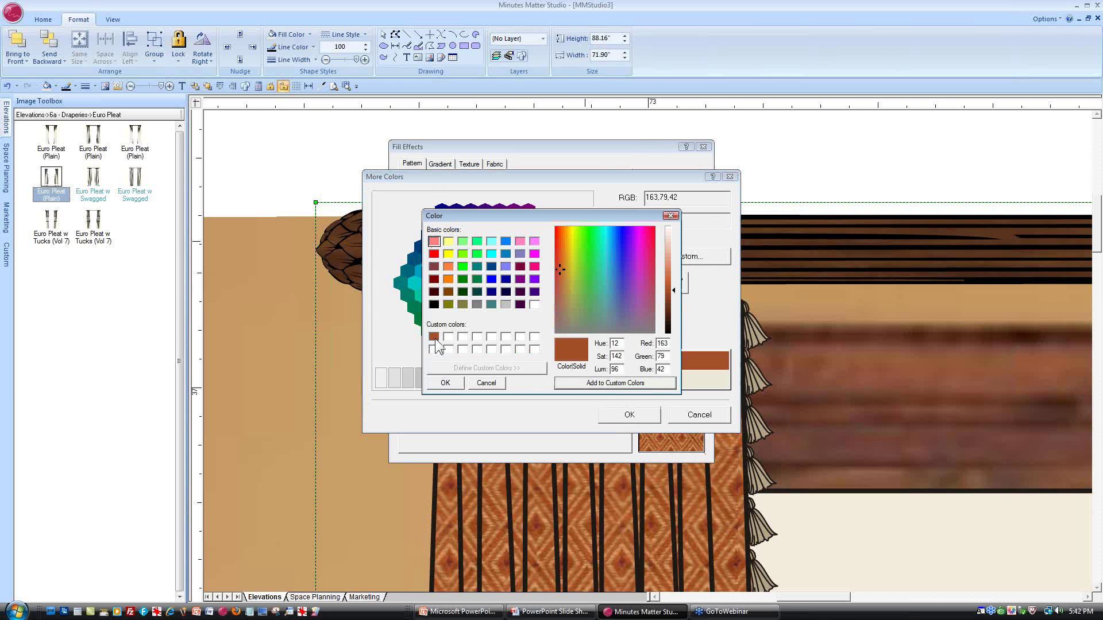
{"action": "left_click", "coordinate": [446, 383]}
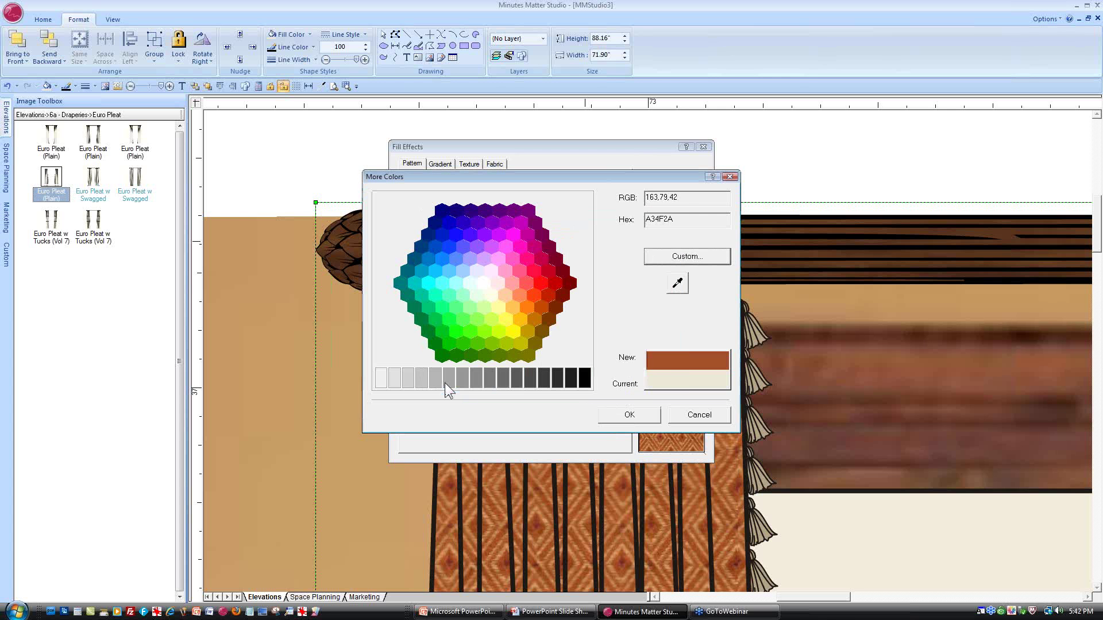
{"action": "left_click", "coordinate": [637, 414]}
{"action": "left_click", "coordinate": [449, 201]}
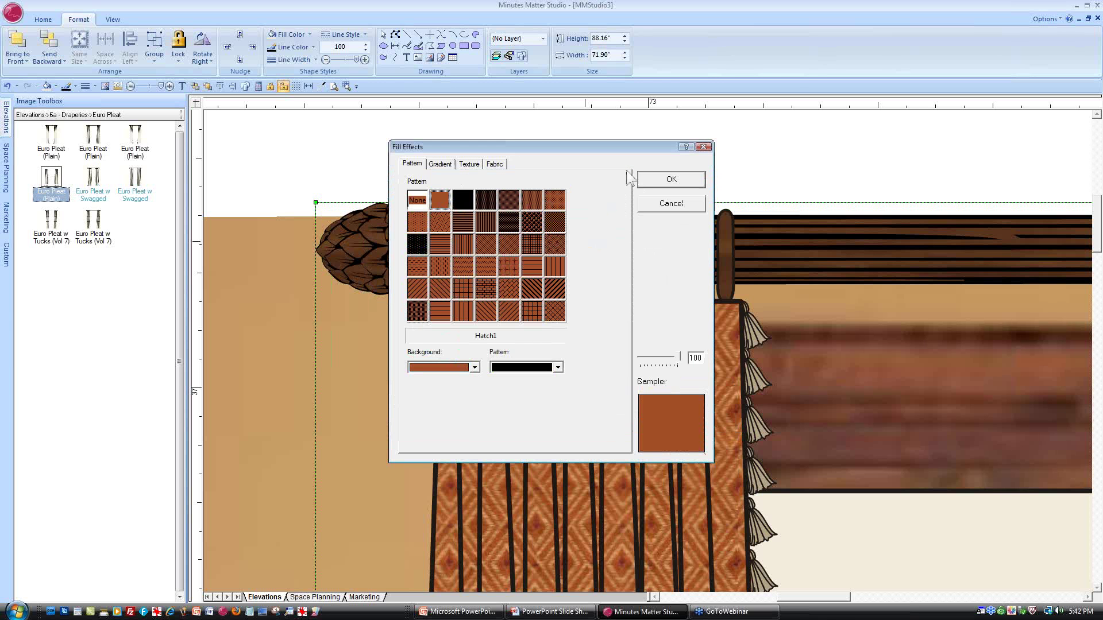
{"action": "left_click", "coordinate": [658, 180]}
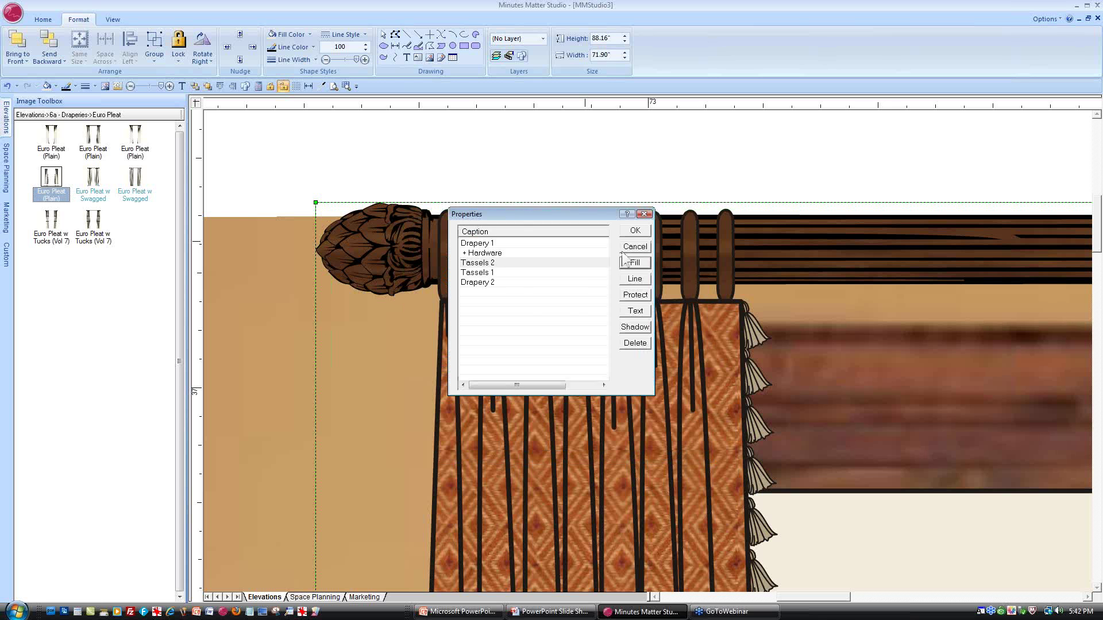
Set the line color of the Tassels 2 component to a lighter copper-brown sampled from the drapery fabric
{"action": "left_click", "coordinate": [488, 262]}
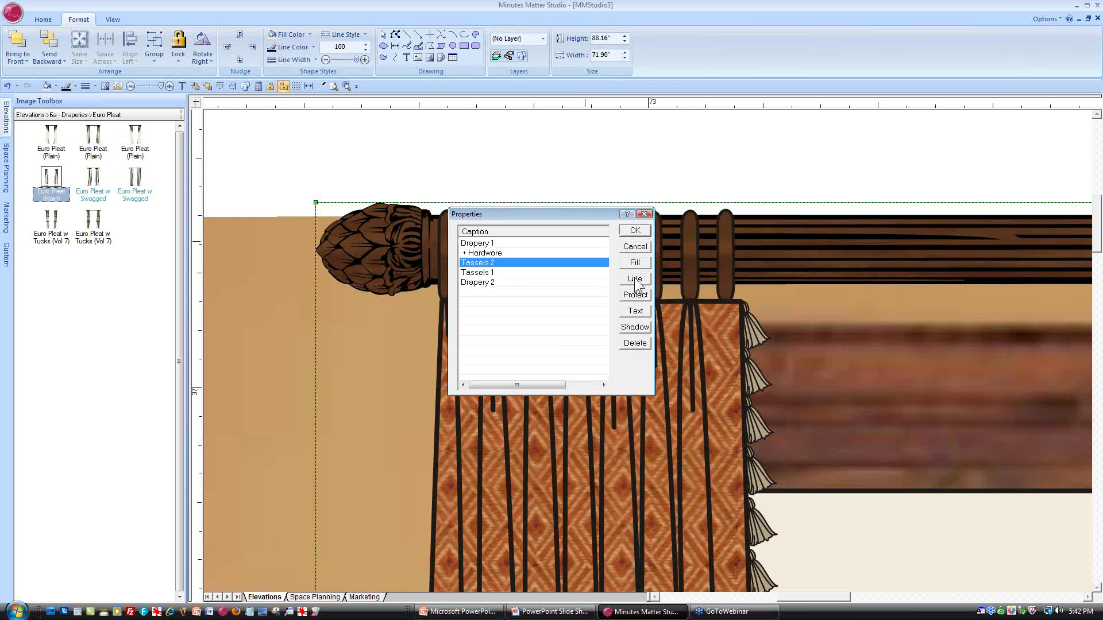
{"action": "left_click", "coordinate": [635, 279]}
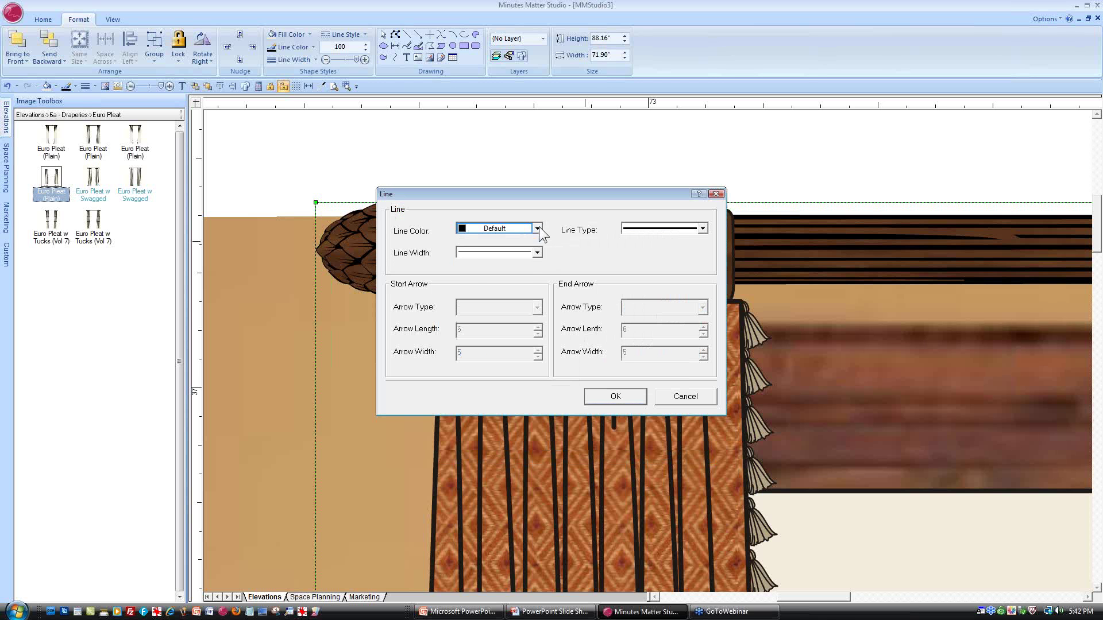
{"action": "left_click", "coordinate": [538, 228]}
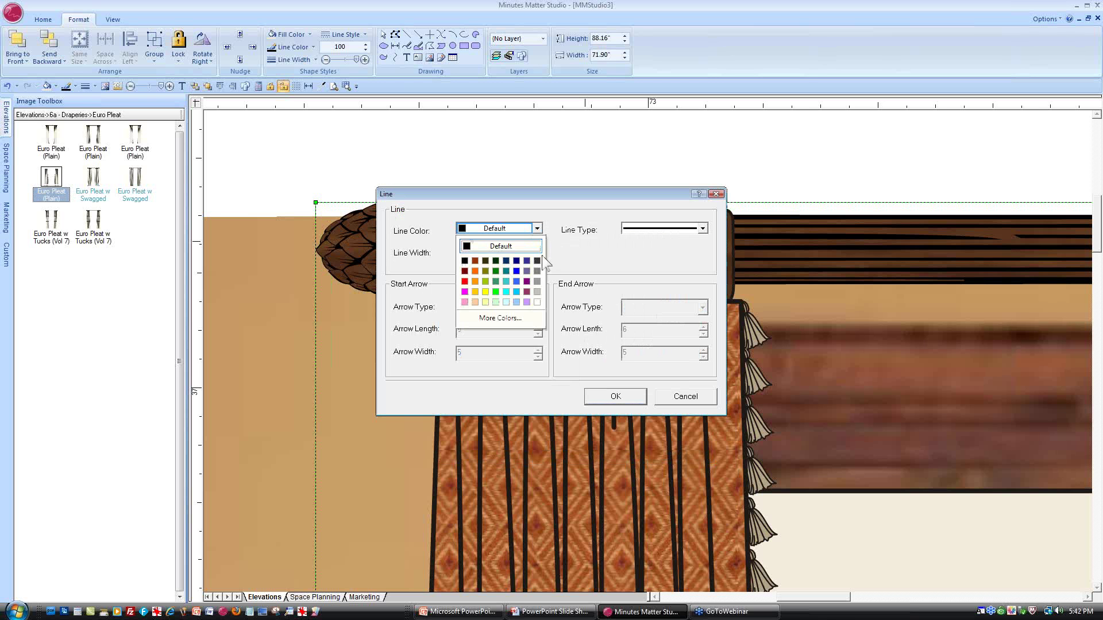
{"action": "left_click", "coordinate": [492, 320]}
{"action": "left_click", "coordinate": [680, 285]}
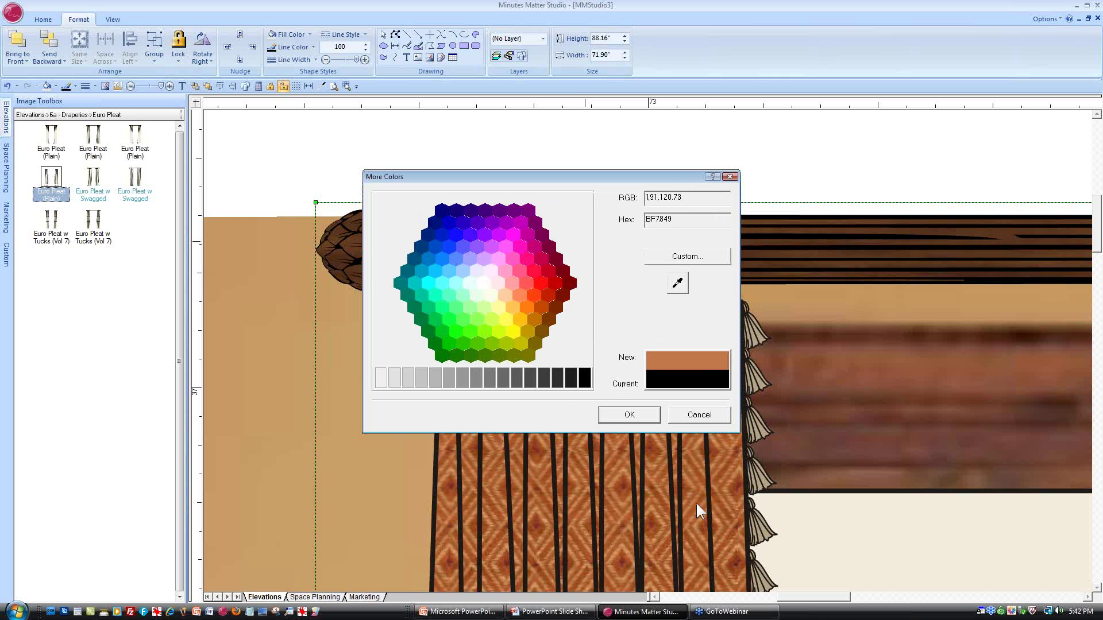
{"action": "left_click_drag", "start_coordinate": [678, 286], "coordinate": [687, 480]}
{"action": "left_click", "coordinate": [636, 414]}
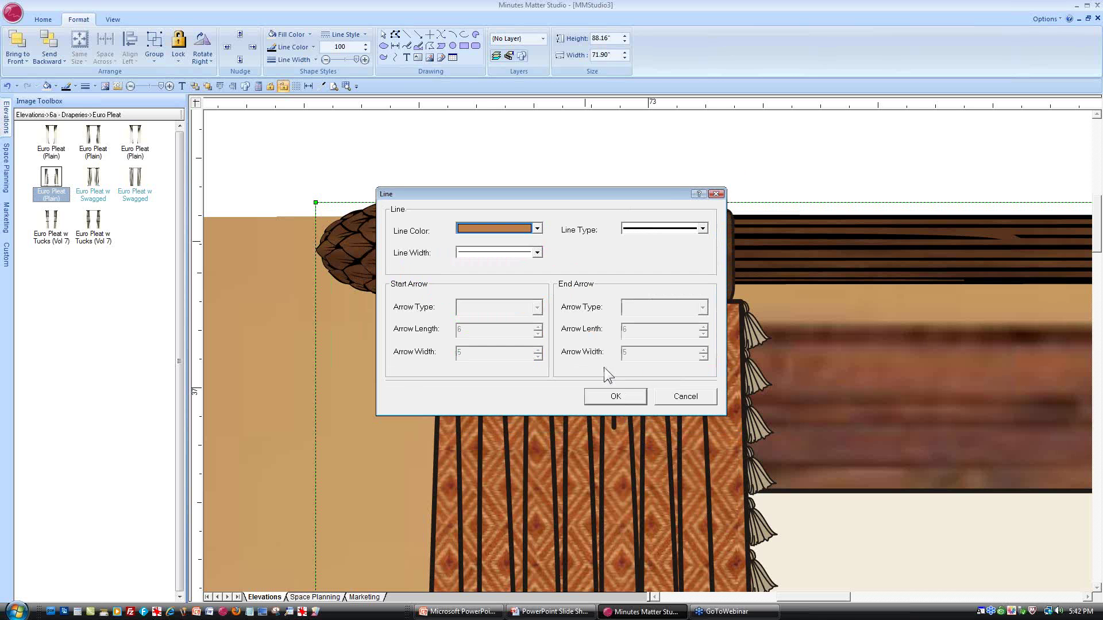
{"action": "left_click", "coordinate": [615, 396]}
Give the Tassels 1 component a solid Hatch1 fill in the saved custom rust color, RGB 163,79,42
{"action": "left_click", "coordinate": [477, 272]}
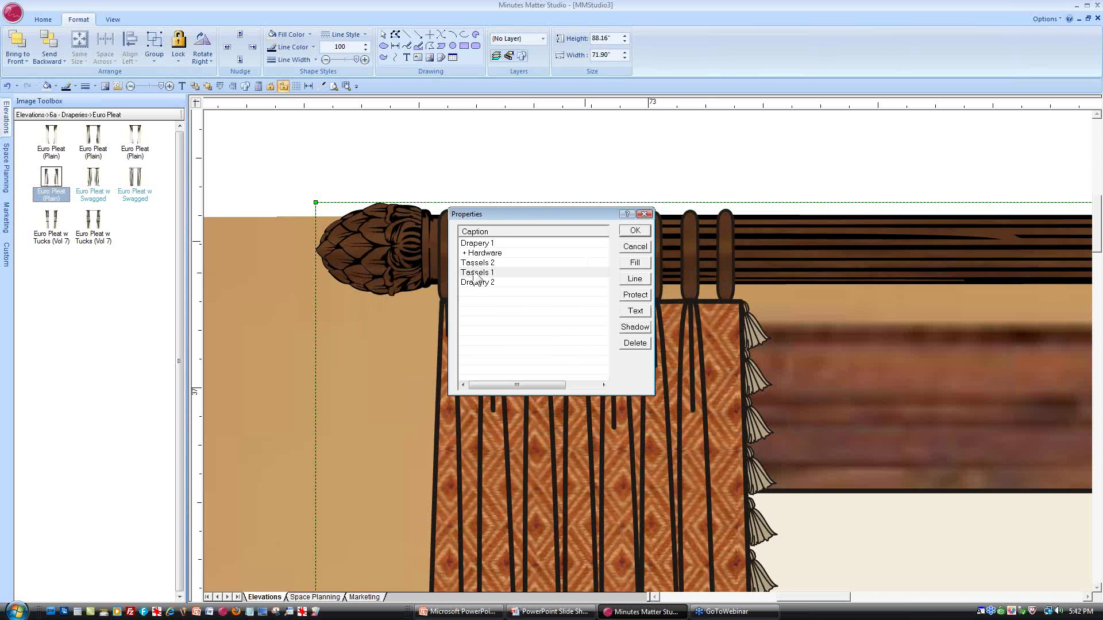
{"action": "left_click", "coordinate": [638, 267]}
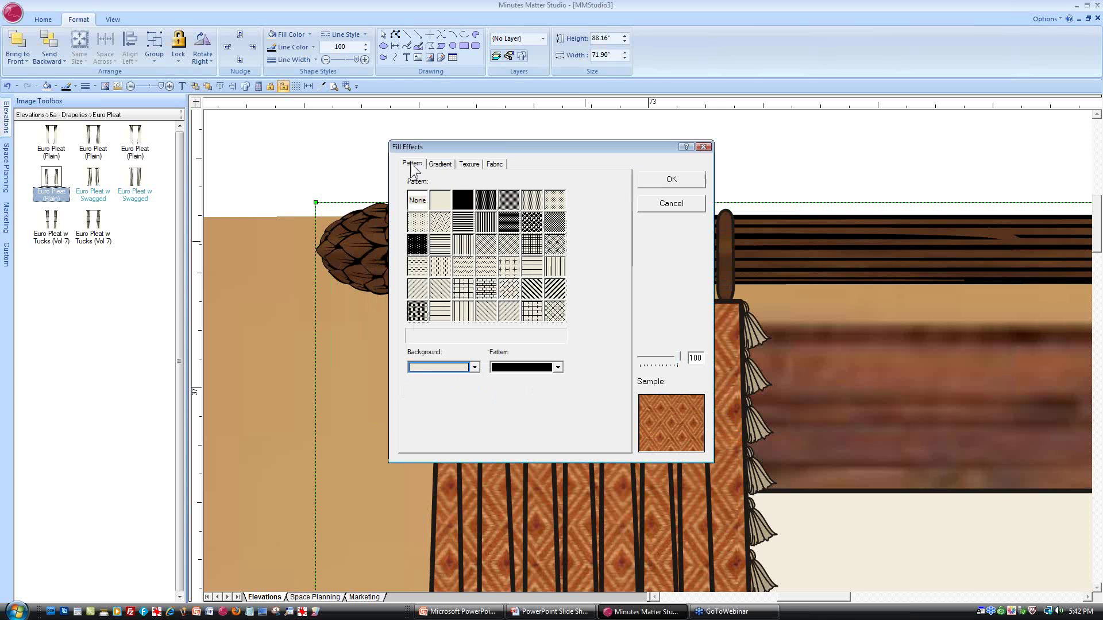
{"action": "left_click", "coordinate": [474, 367]}
{"action": "left_click", "coordinate": [462, 468]}
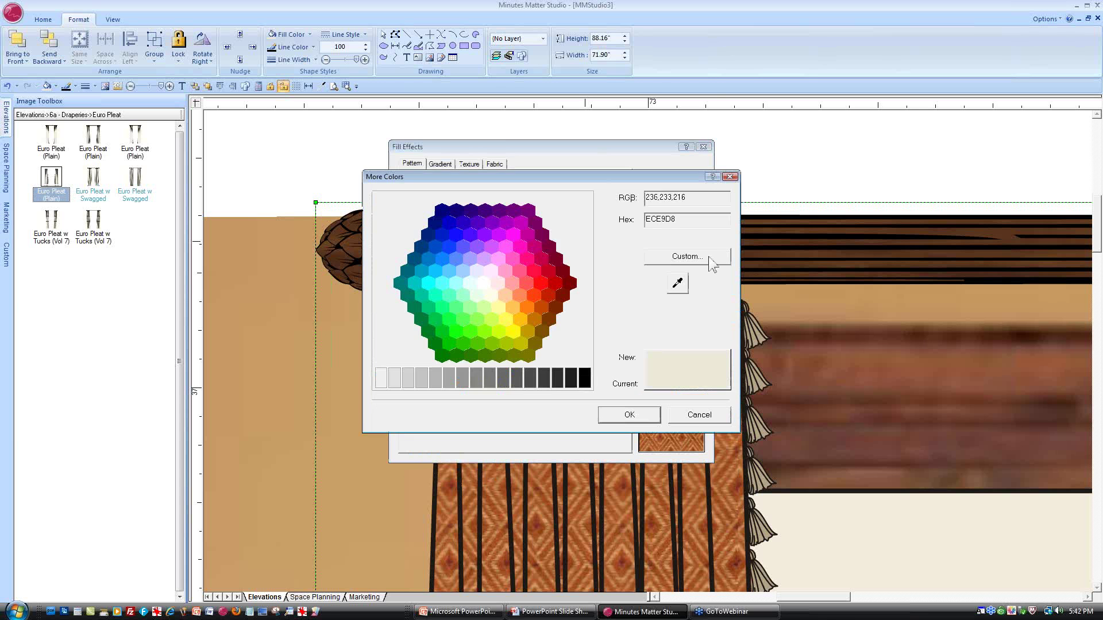
{"action": "left_click", "coordinate": [710, 257]}
{"action": "left_click", "coordinate": [434, 337]}
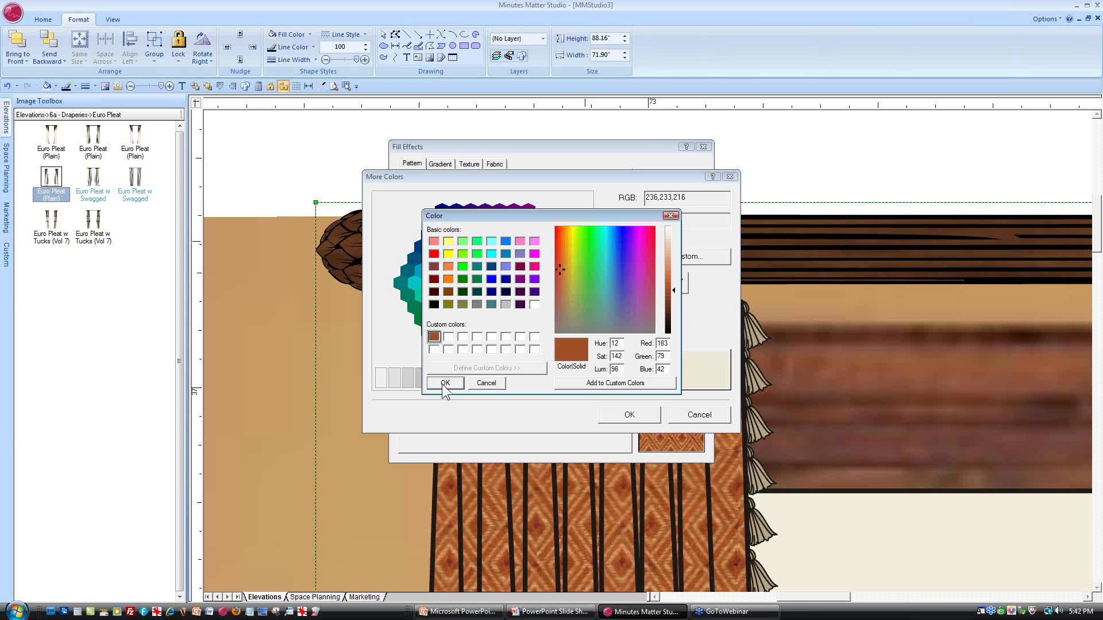
{"action": "left_click", "coordinate": [446, 384]}
{"action": "left_click", "coordinate": [630, 414]}
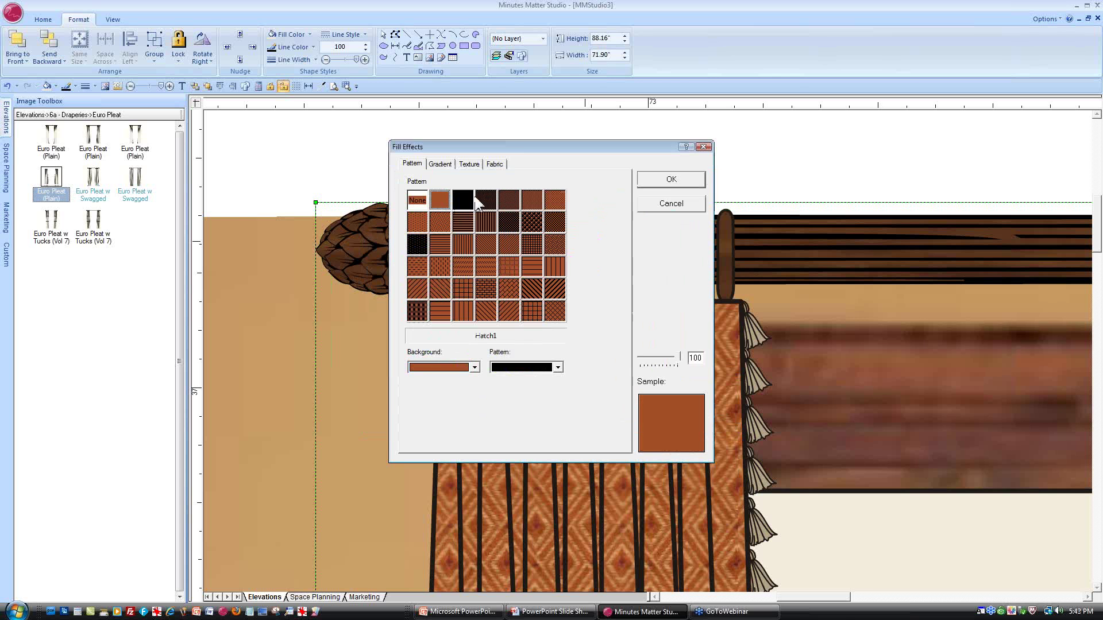
{"action": "left_click", "coordinate": [670, 179]}
Set the line color of the Tassels 1 component to a copper-brown sampled from the drapery fabric and accept the component changes
{"action": "left_click", "coordinate": [541, 272]}
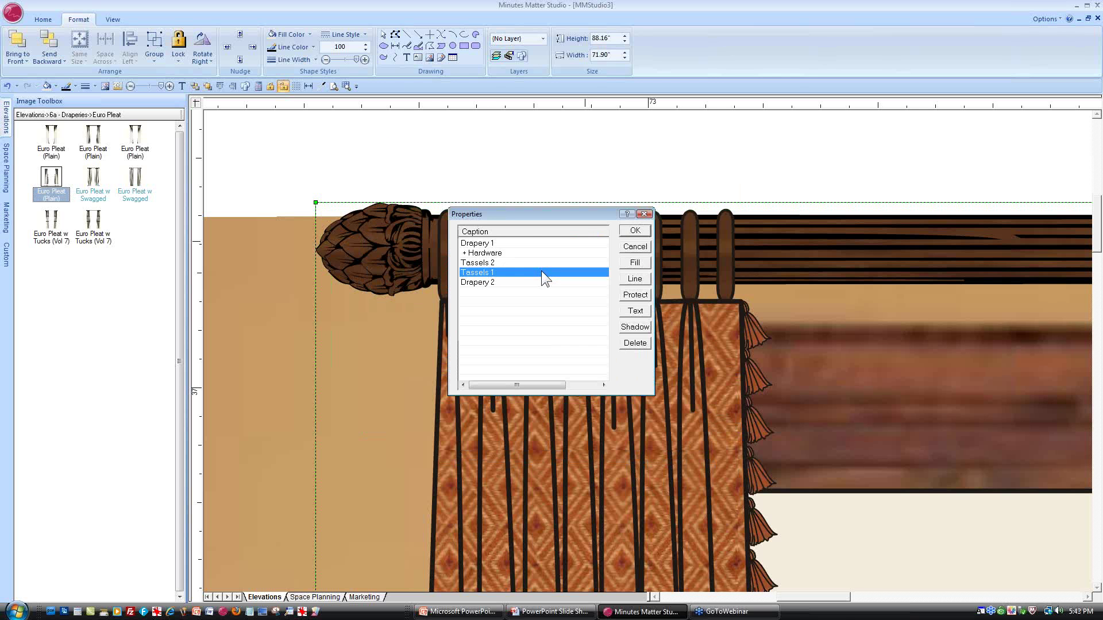
{"action": "left_click", "coordinate": [635, 279]}
{"action": "left_click", "coordinate": [537, 228]}
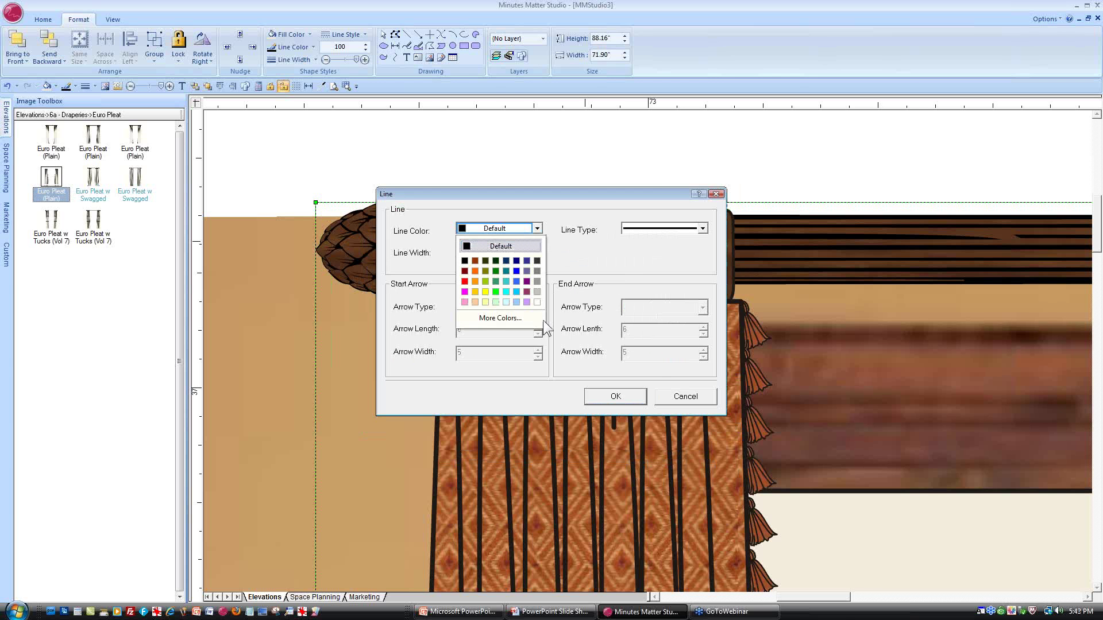
{"action": "left_click", "coordinate": [517, 318]}
{"action": "left_click", "coordinate": [678, 283]}
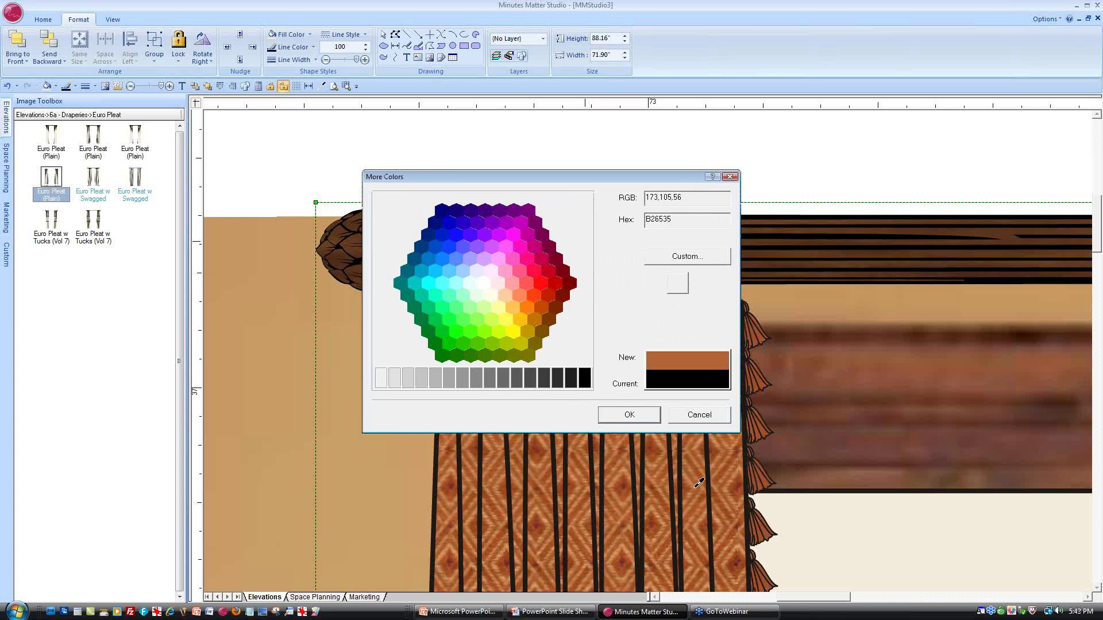
{"action": "left_click", "coordinate": [640, 417]}
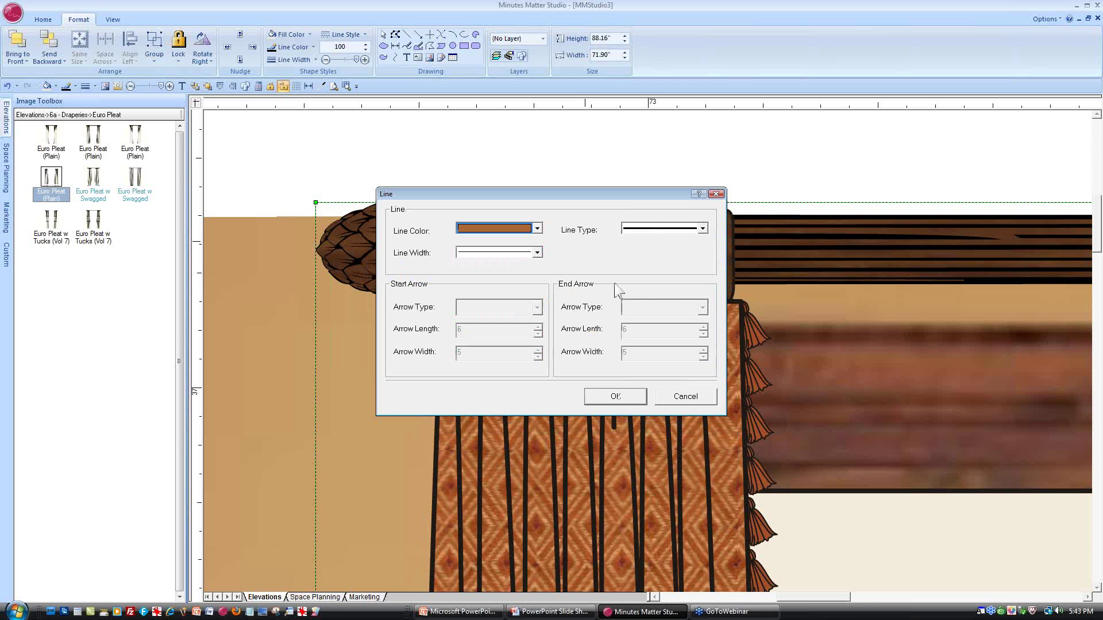
{"action": "left_click", "coordinate": [628, 394]}
{"action": "left_click", "coordinate": [637, 234]}
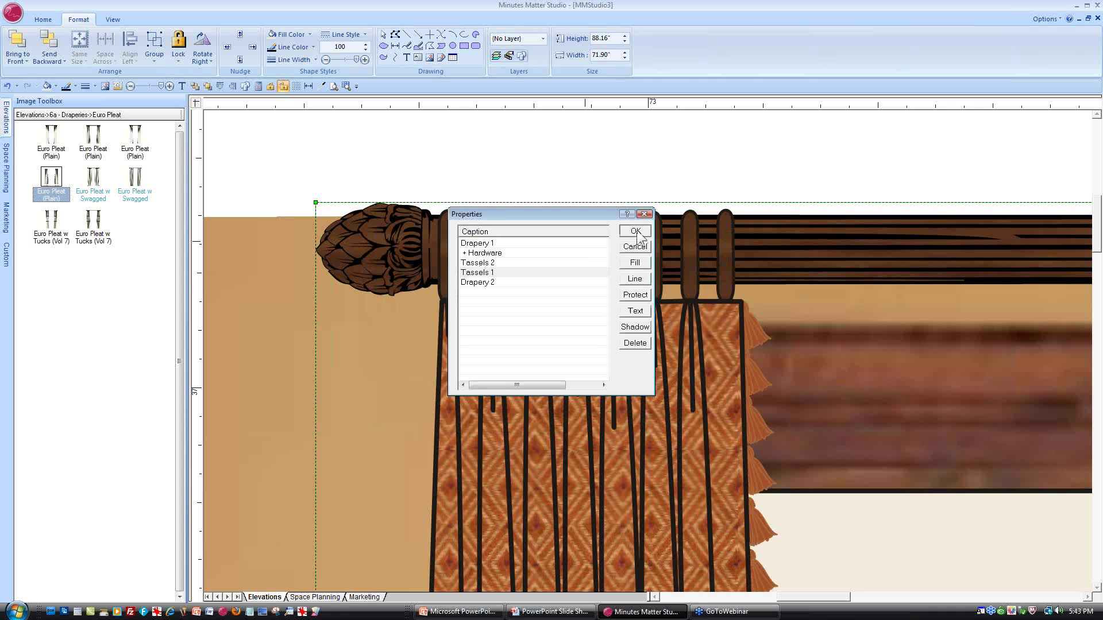
Ungroup the drapery treatment over the French doors into its separate parts
{"action": "left_click", "coordinate": [333, 85]}
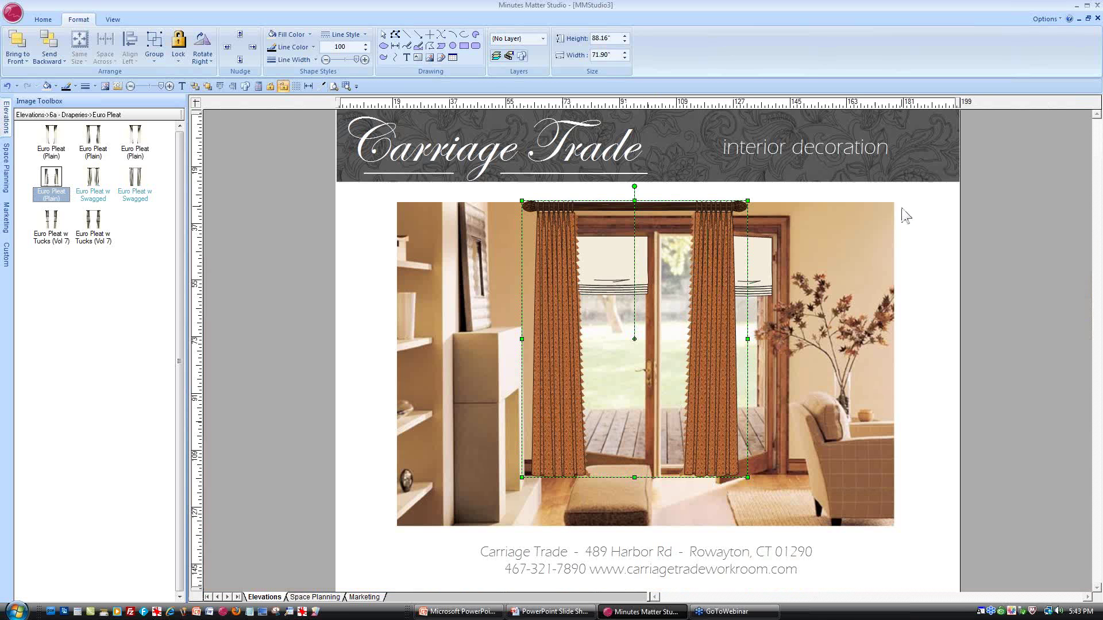
{"action": "right_click", "coordinate": [718, 248]}
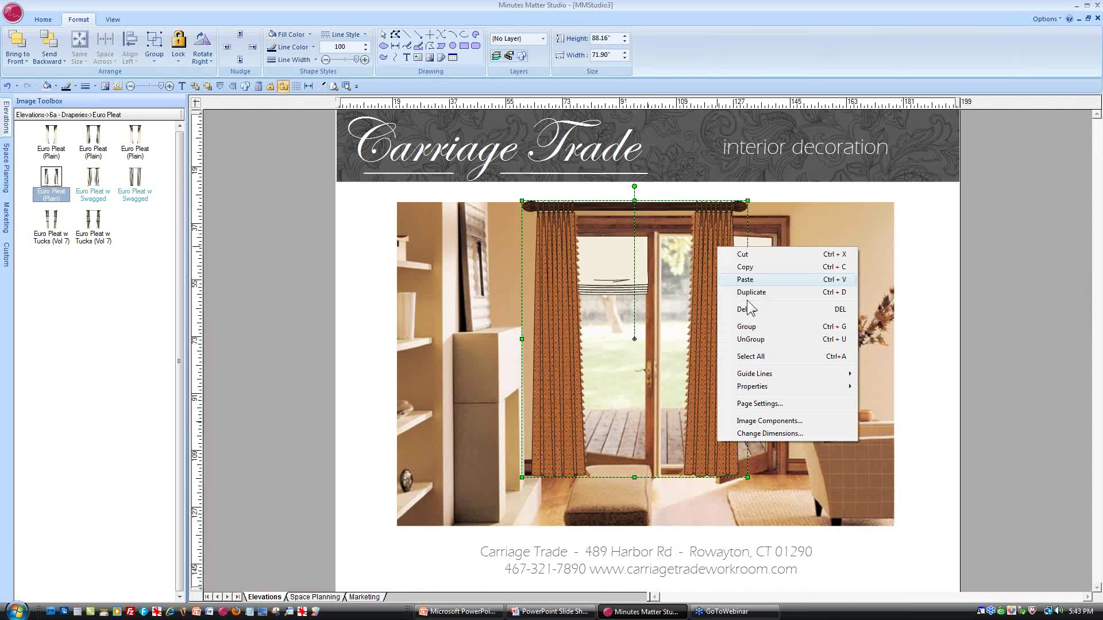
{"action": "left_click", "coordinate": [759, 340]}
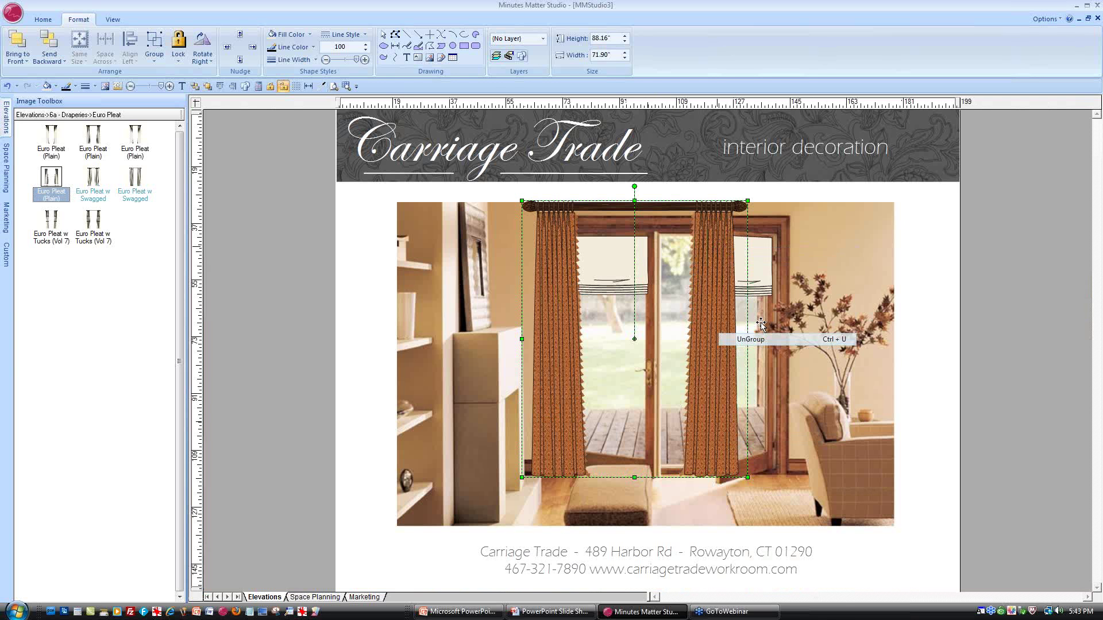
Move the right drapery panel with its tassels outward past the open right door, and put the small white piece back at the right shade's upper inner corner
{"action": "left_click_drag", "start_coordinate": [680, 193], "coordinate": [741, 495], "text": "ctrl+shift"}
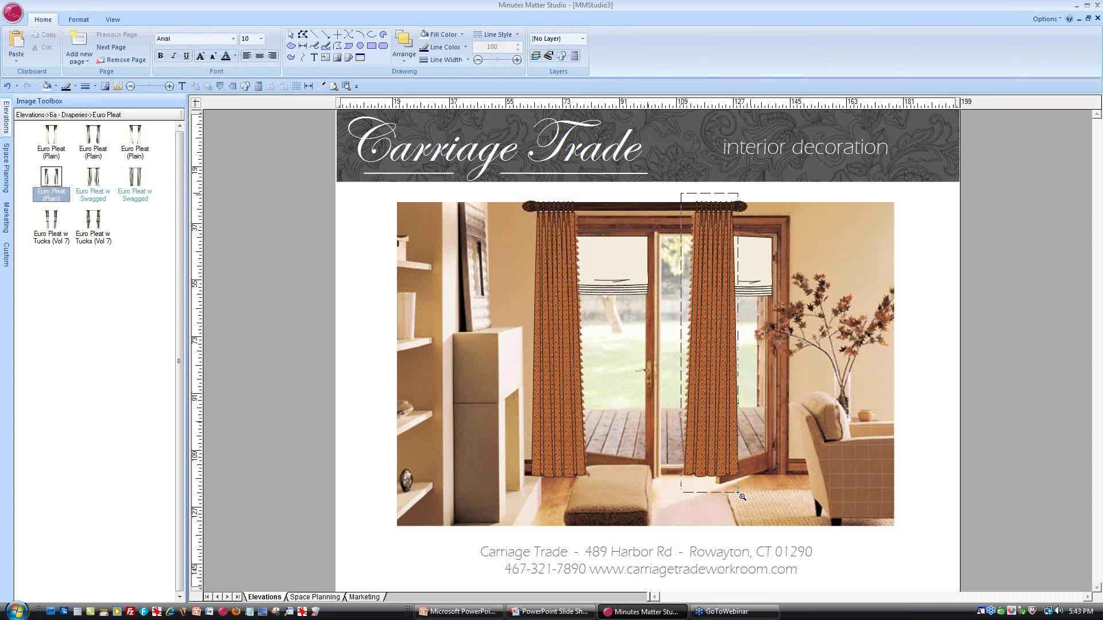
{"action": "left_click_drag", "start_coordinate": [741, 495], "coordinate": [742, 496], "text": "ctrl+shift"}
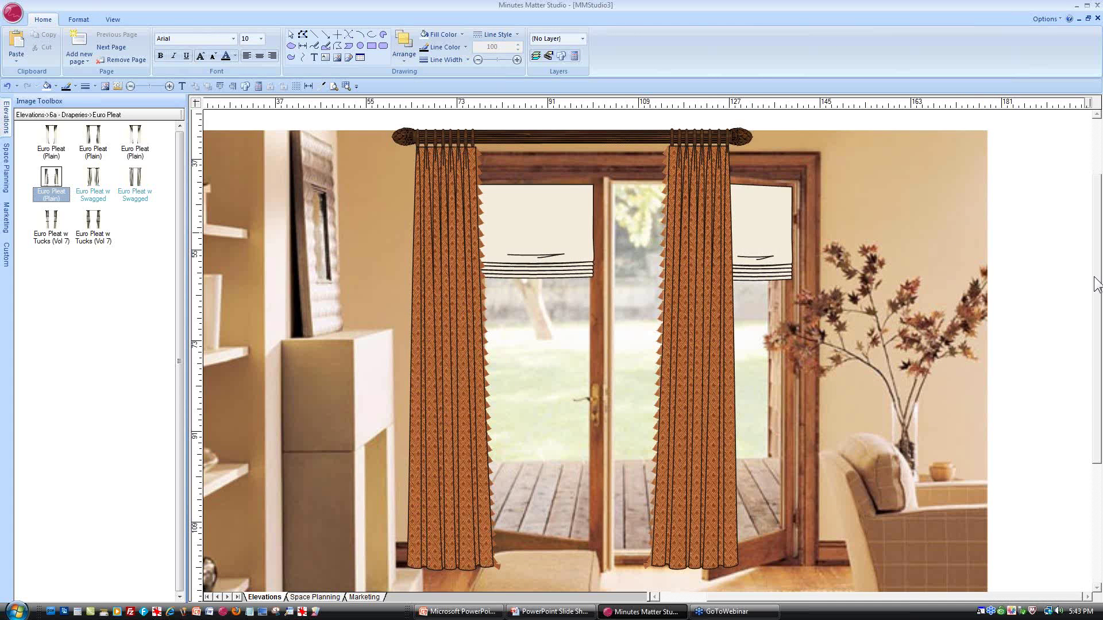
{"action": "key", "text": "ctrl+w"}
{"action": "left_click_drag", "start_coordinate": [752, 534], "coordinate": [661, 188]}
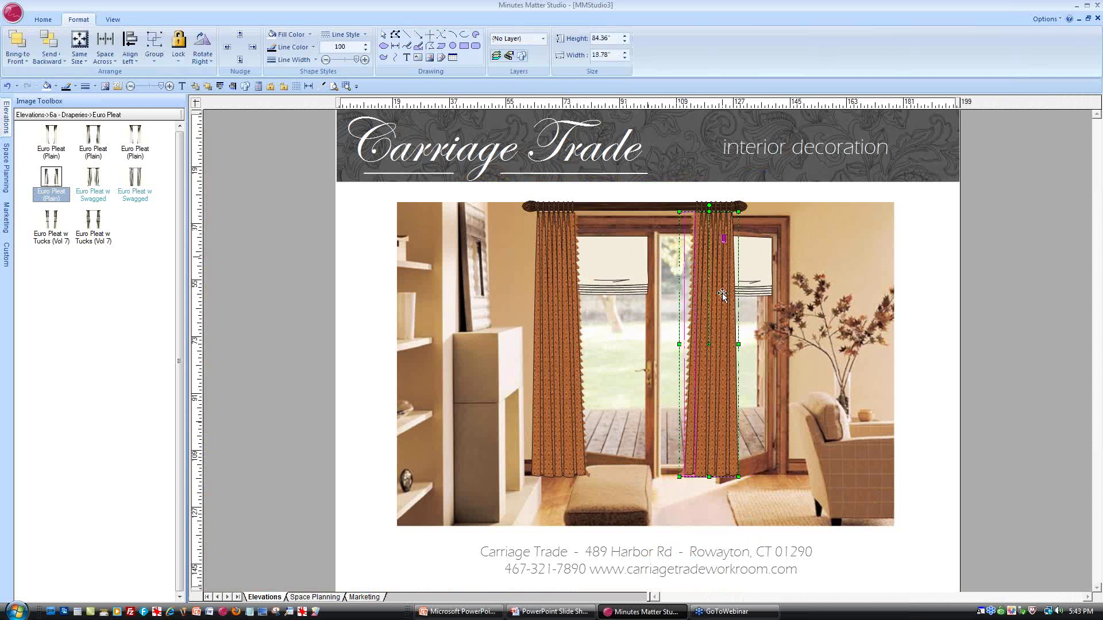
{"action": "left_click_drag", "start_coordinate": [722, 293], "coordinate": [792, 293]}
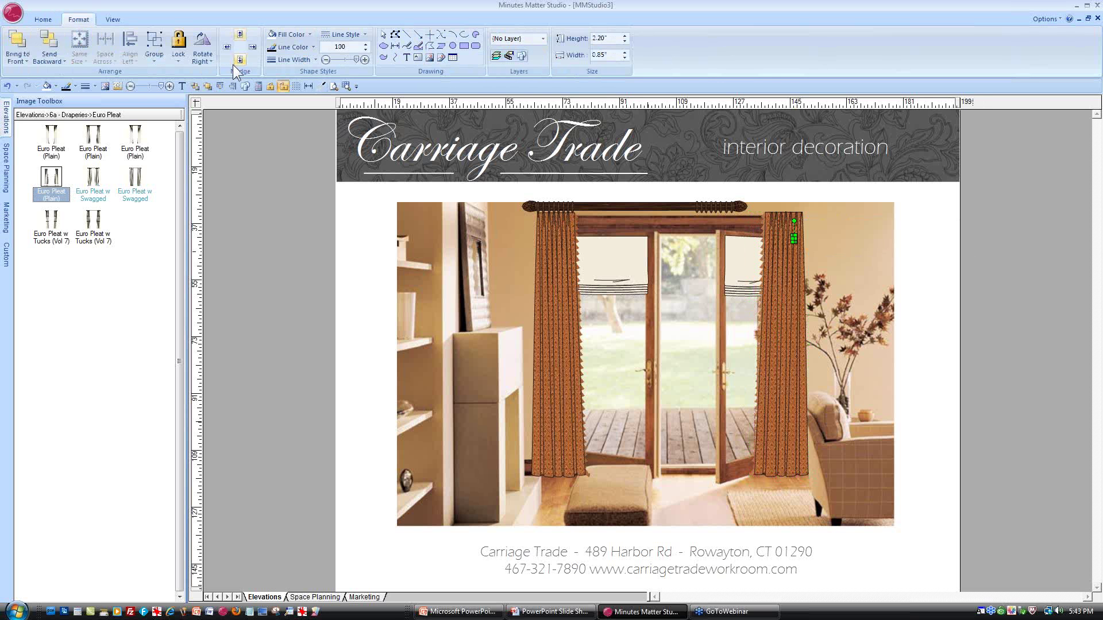
{"action": "left_click", "coordinate": [347, 86]}
{"action": "left_click_drag", "start_coordinate": [710, 202], "coordinate": [431, 291]}
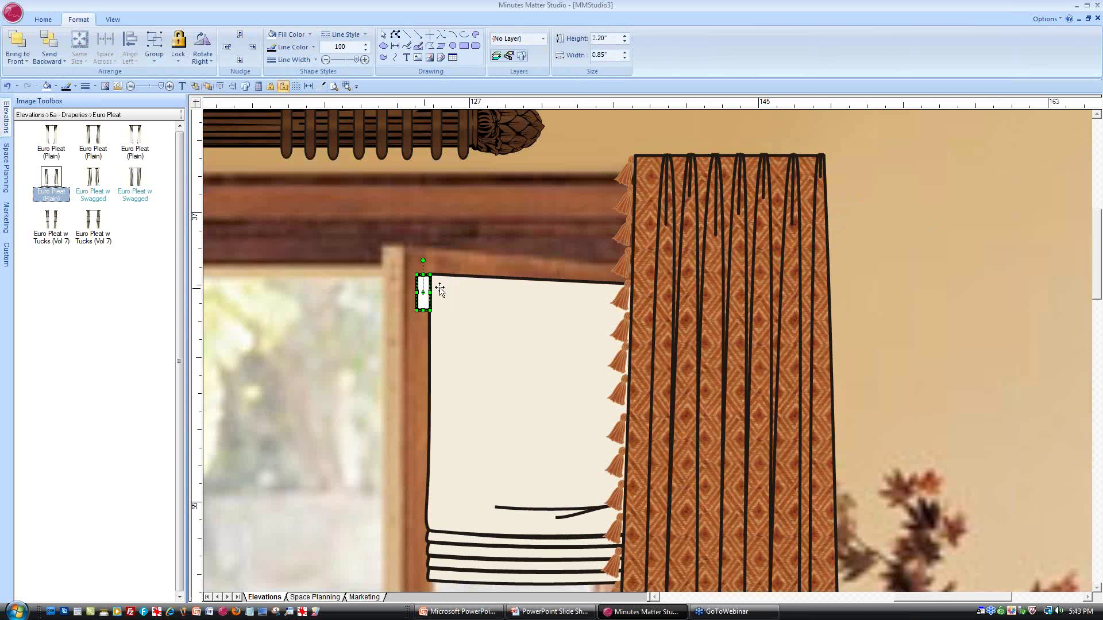
Ungroup the drapery rod hardware and move its right finial out beyond the right drapery panel
{"action": "left_click", "coordinate": [461, 145]}
{"action": "right_click", "coordinate": [461, 144]}
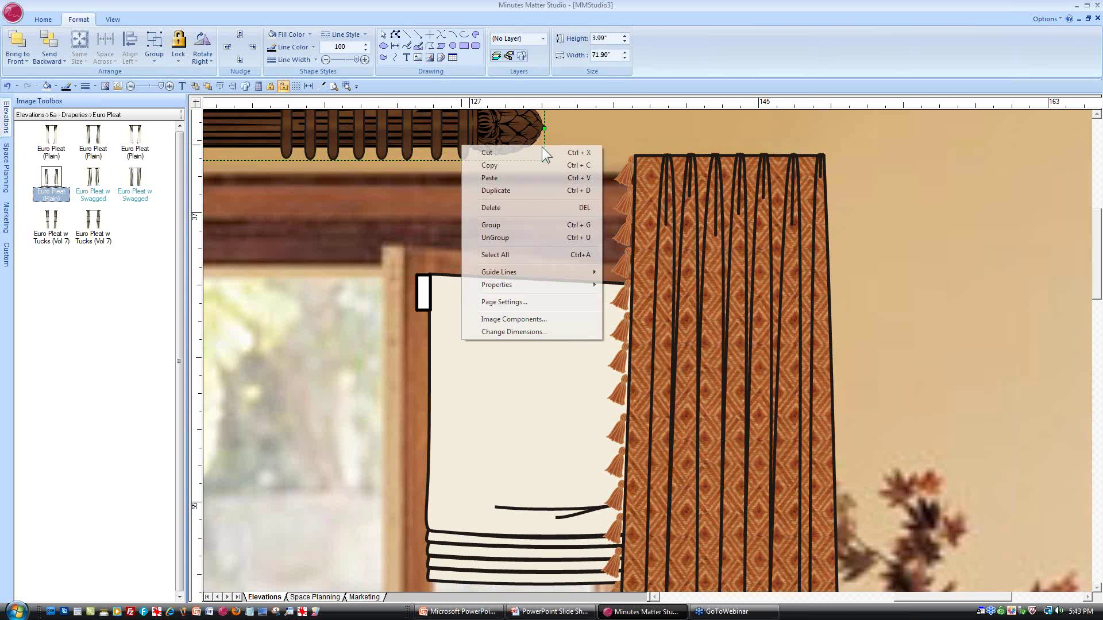
{"action": "left_click", "coordinate": [506, 239]}
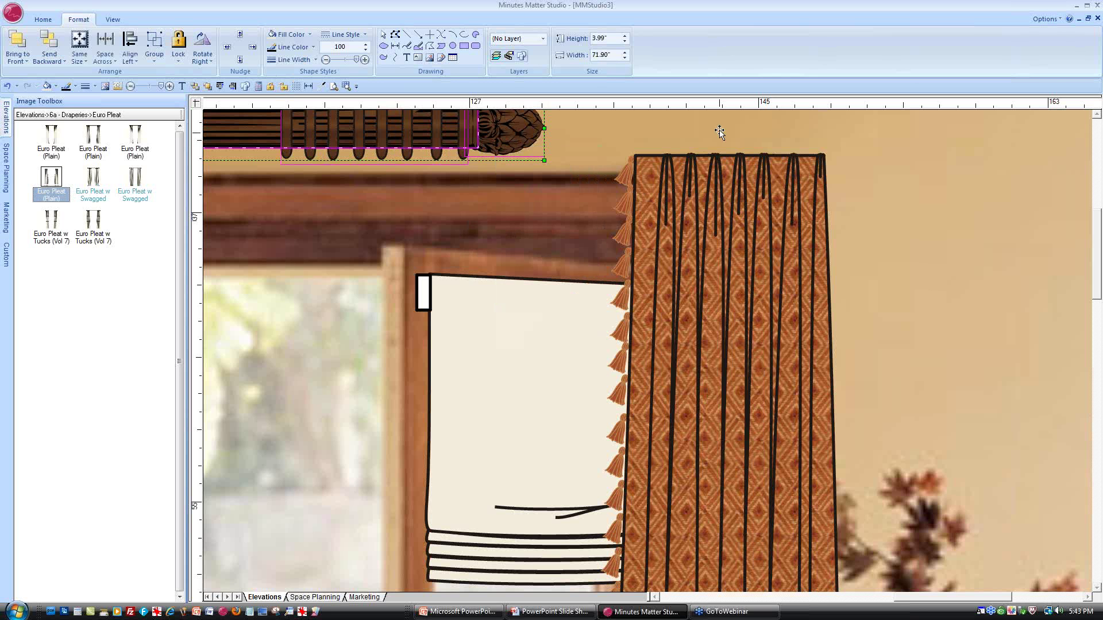
{"action": "left_click", "coordinate": [714, 131]}
{"action": "left_click_drag", "start_coordinate": [503, 130], "coordinate": [874, 132]}
Stretch the wooden rod out to the right finial and place the right set of rings above the right drapery panel
{"action": "left_click", "coordinate": [472, 130]}
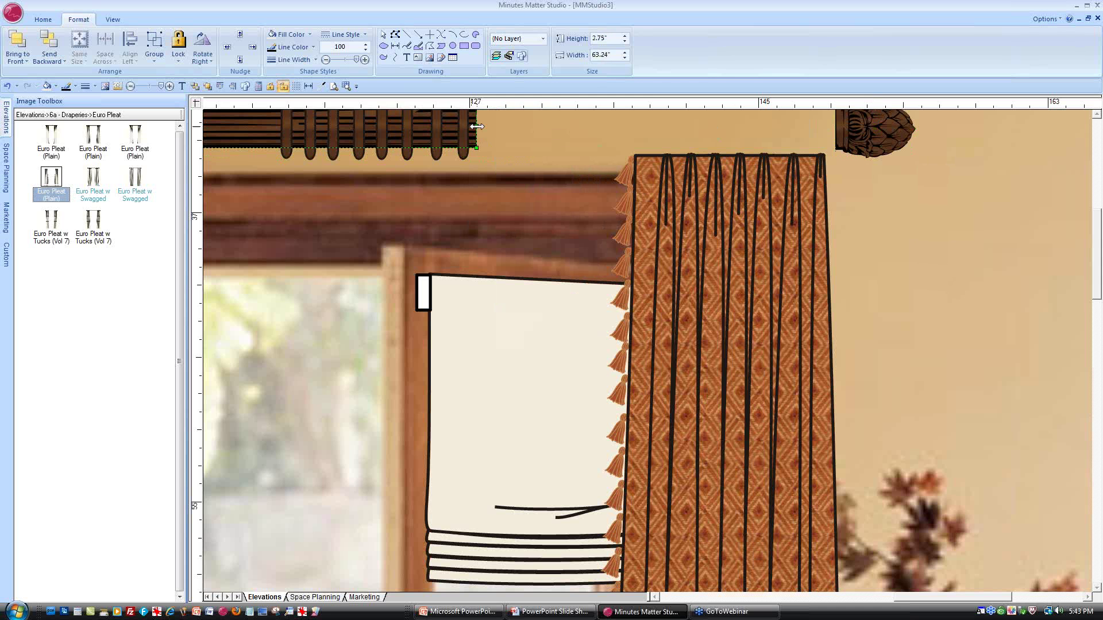
{"action": "left_click_drag", "start_coordinate": [476, 127], "coordinate": [833, 118]}
{"action": "left_click", "coordinate": [873, 366]}
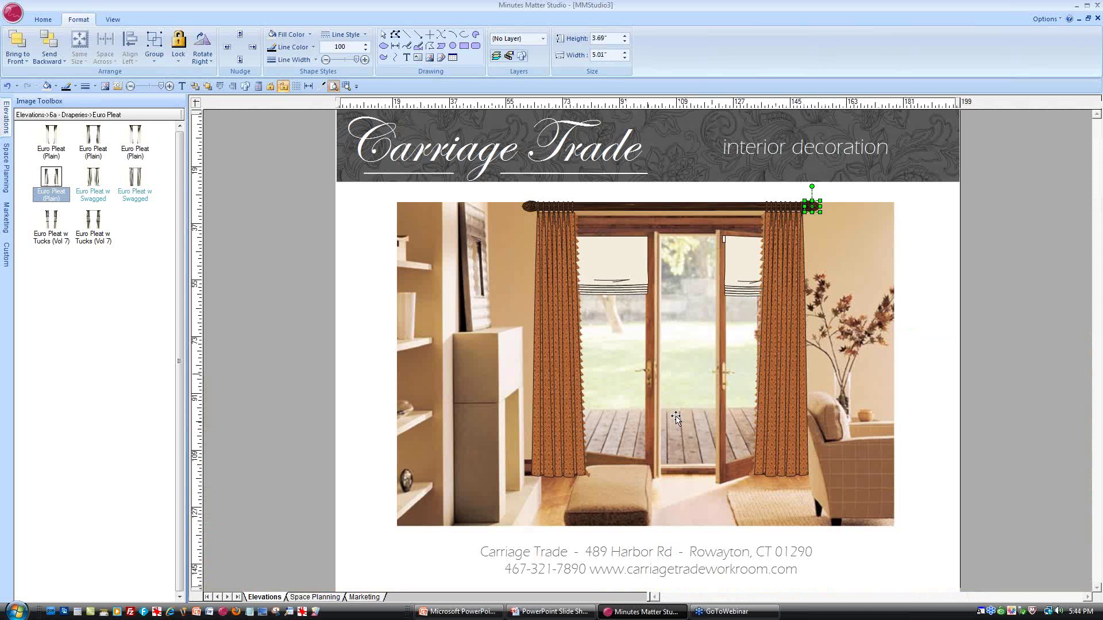
Fill both Roman shades and the small white piece beside the right shade with a copper color sampled from the drapery fabric
{"action": "left_click", "coordinate": [621, 265]}
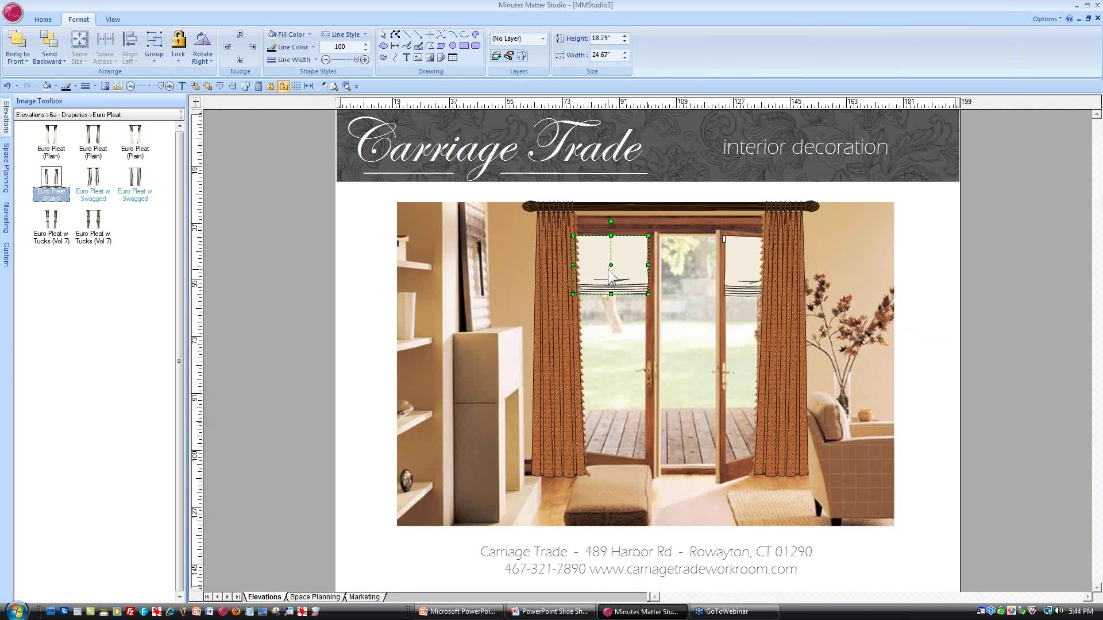
{"action": "left_click", "coordinate": [741, 265], "text": "shift"}
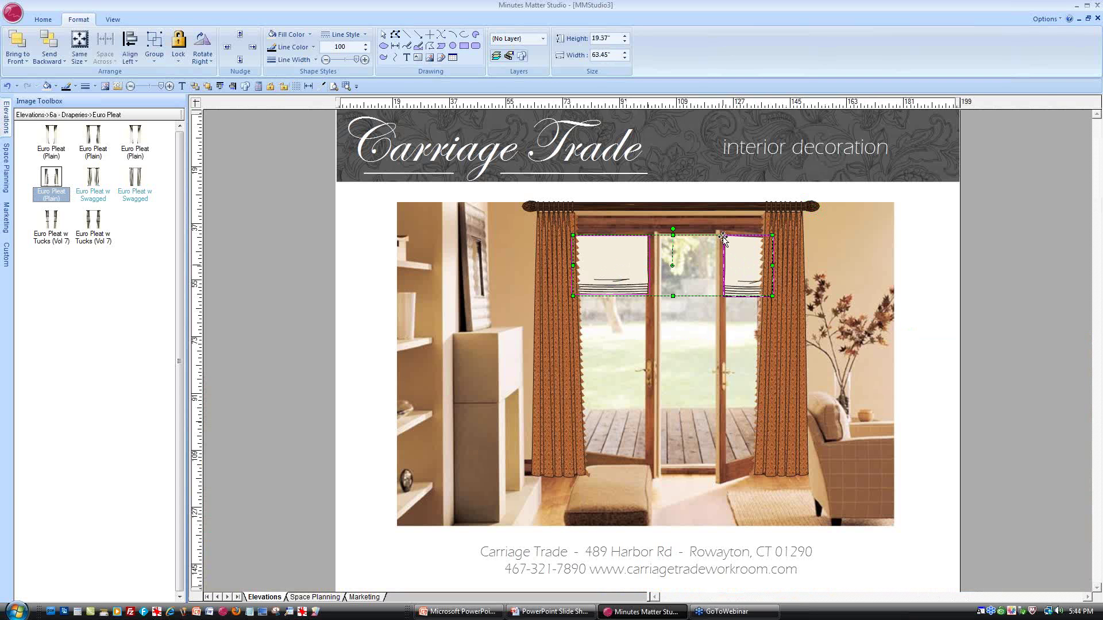
{"action": "left_click", "coordinate": [723, 237], "text": "shift"}
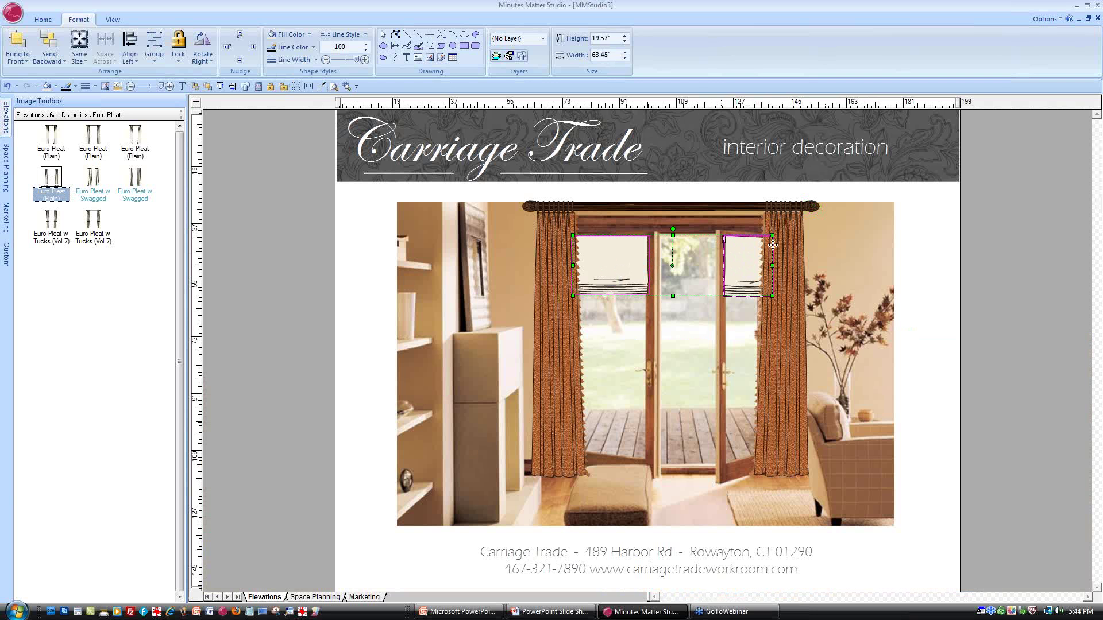
{"action": "left_click", "coordinate": [321, 86]}
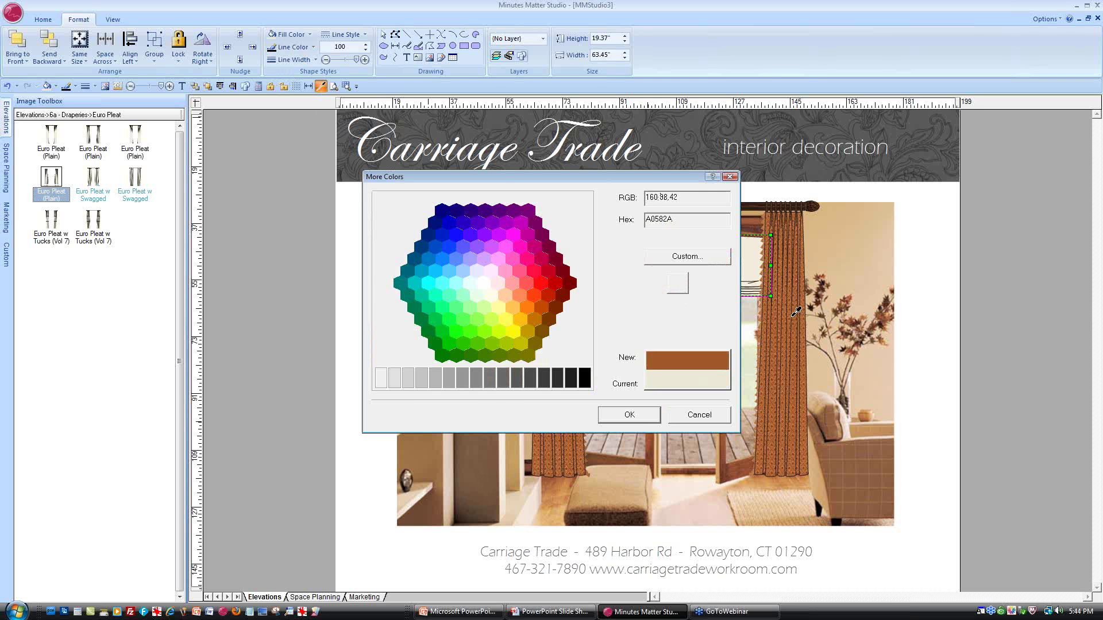
{"action": "left_click", "coordinate": [788, 317]}
{"action": "left_click", "coordinate": [635, 415]}
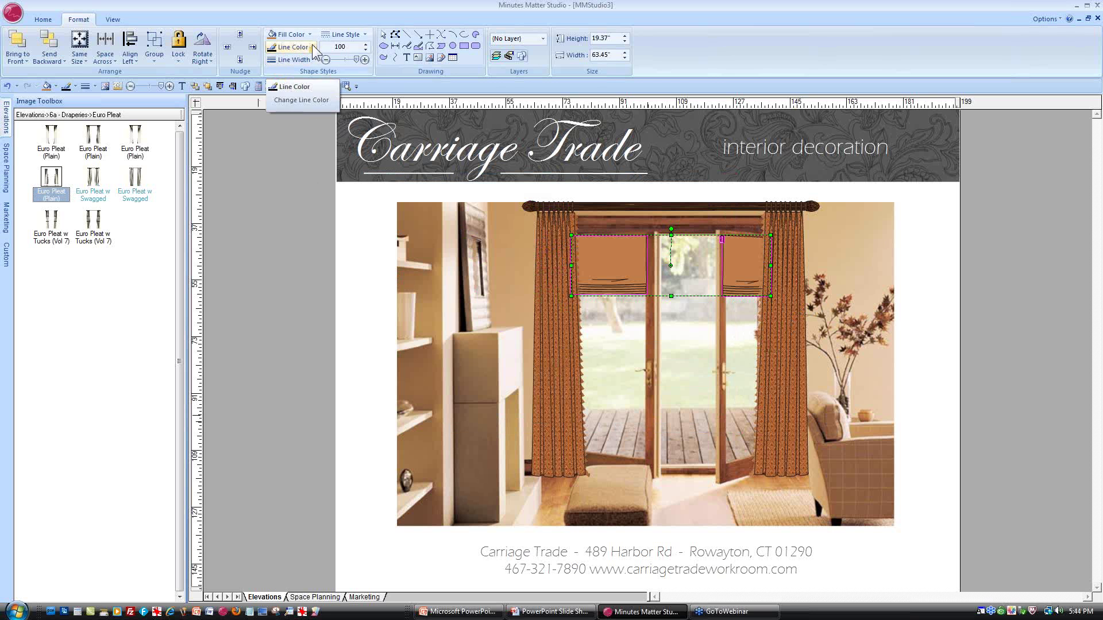
Set the line color of both Roman shades to a darkened version of their sampled copper color, RGB 128,79,43, and deselect them
{"action": "left_click", "coordinate": [550, 245]}
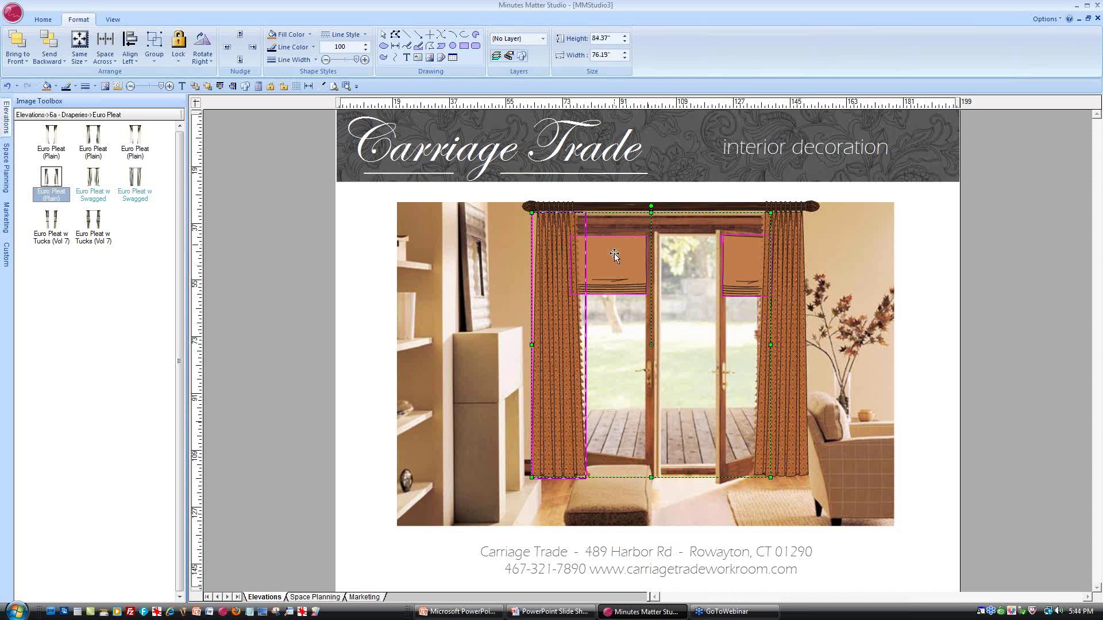
{"action": "left_click", "coordinate": [602, 250]}
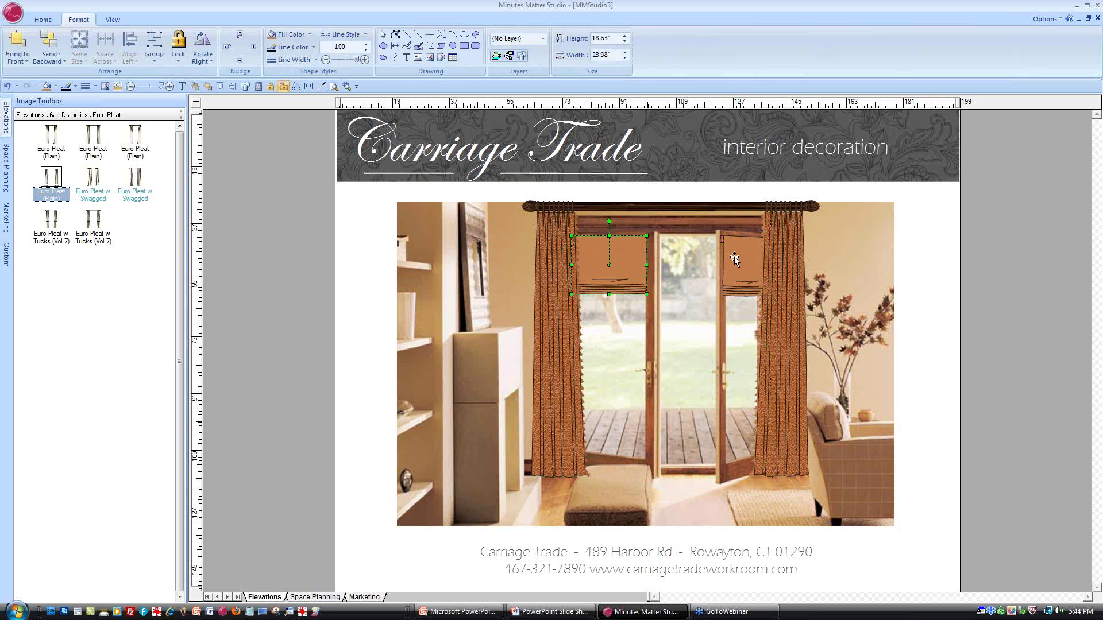
{"action": "left_click", "coordinate": [314, 47]}
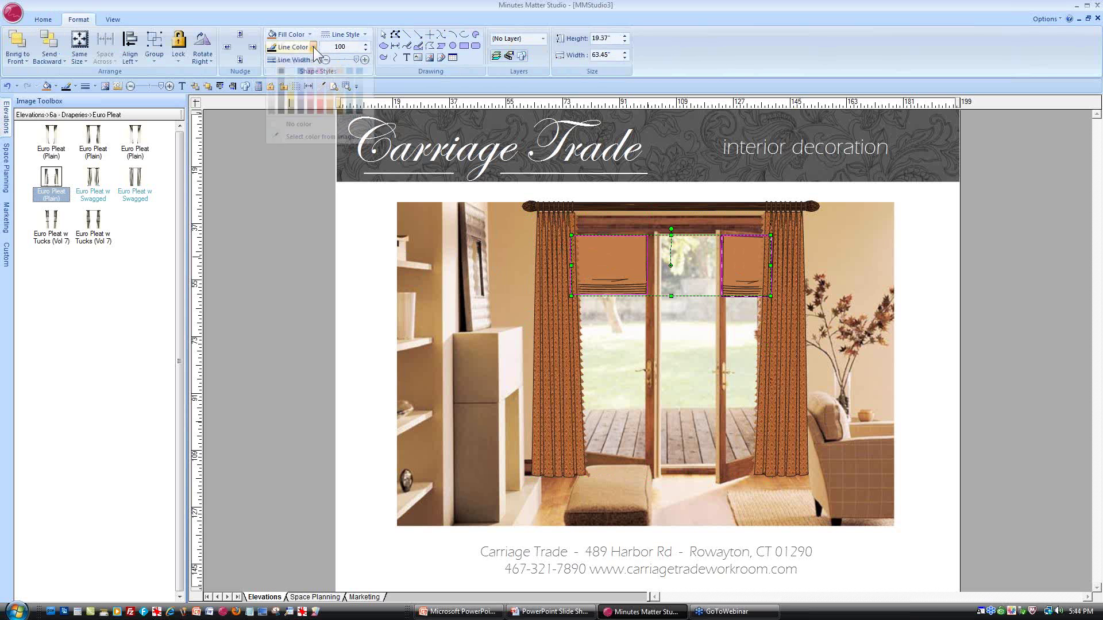
{"action": "left_click", "coordinate": [326, 137]}
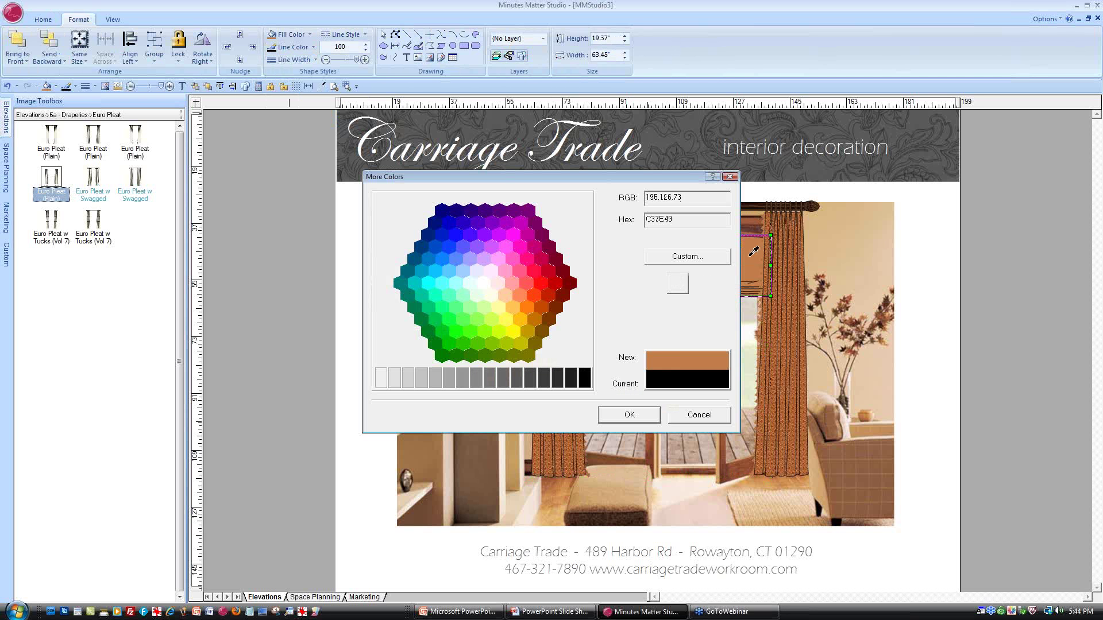
{"action": "left_click", "coordinate": [705, 258]}
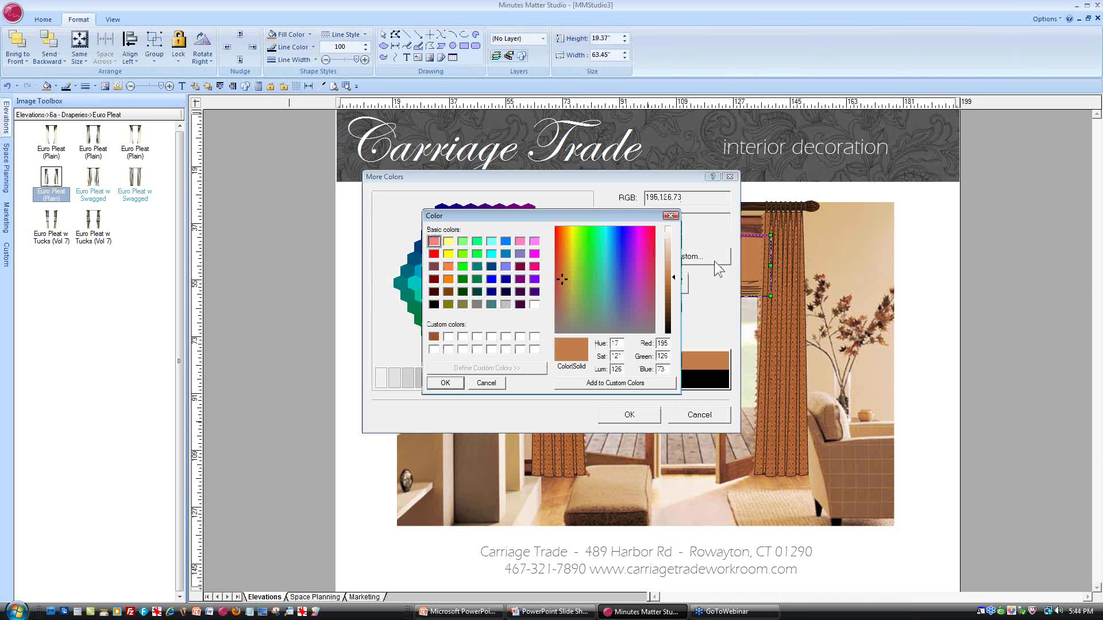
{"action": "left_click", "coordinate": [667, 298]}
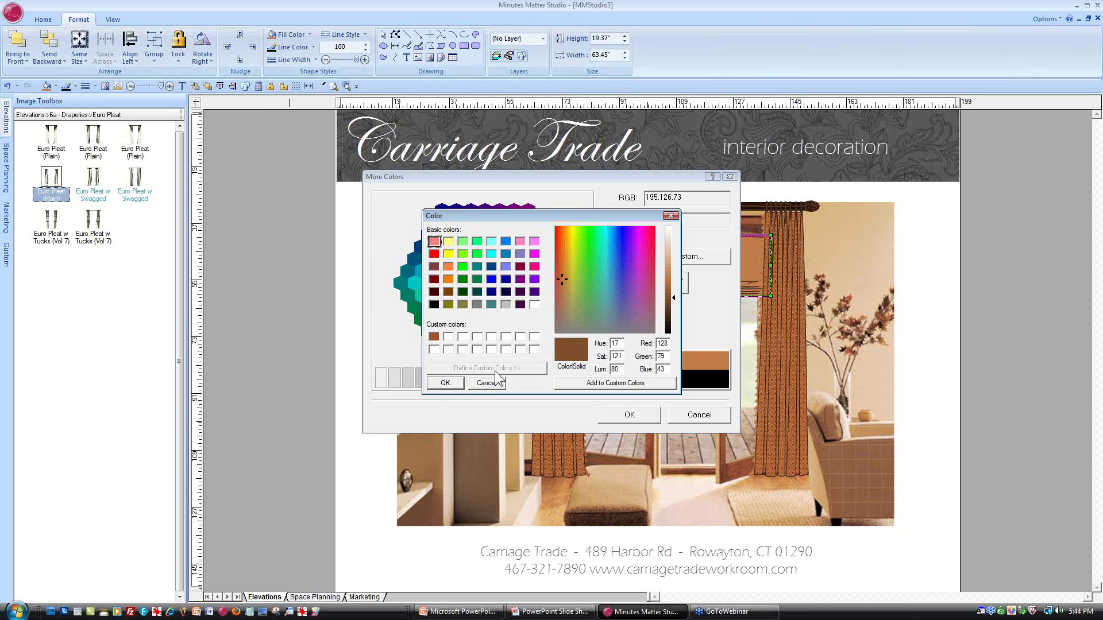
{"action": "left_click", "coordinate": [445, 383]}
{"action": "left_click", "coordinate": [628, 414]}
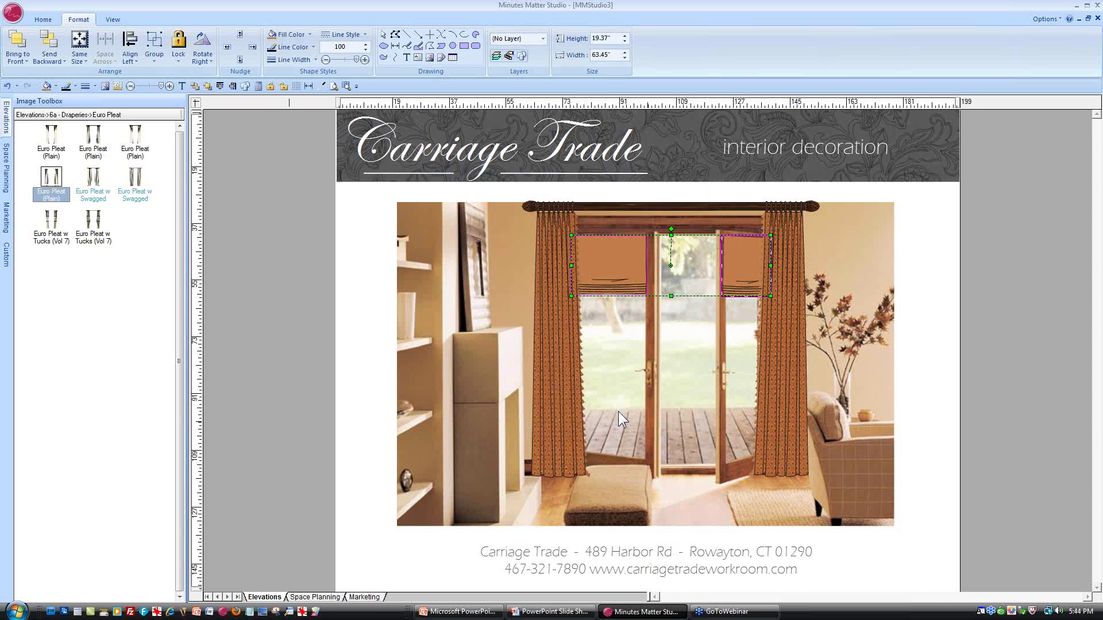
{"action": "left_click", "coordinate": [995, 283]}
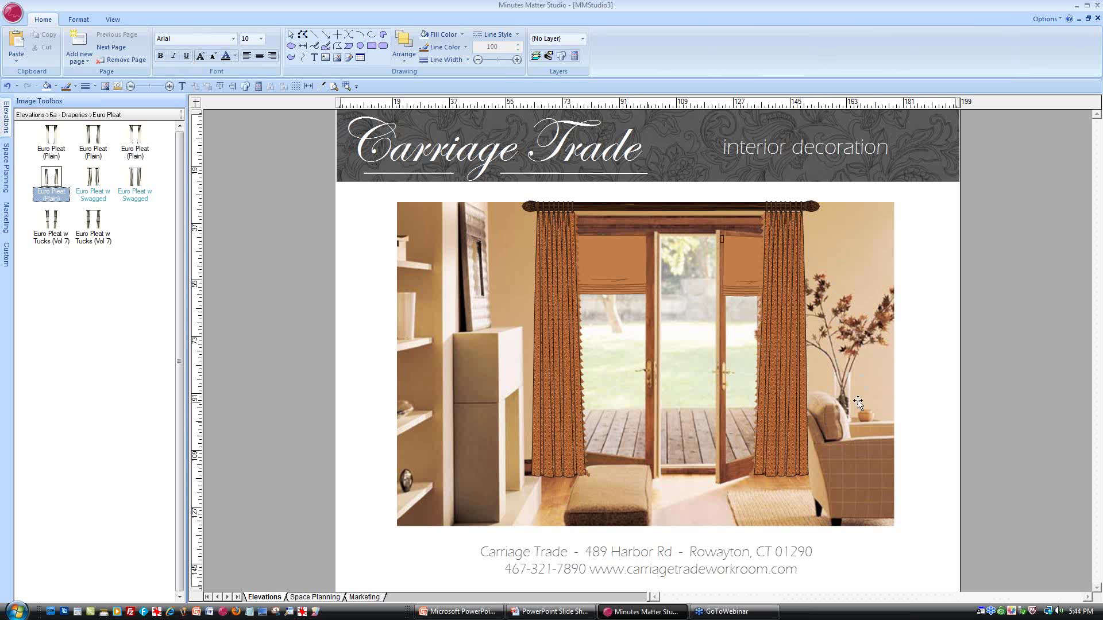
Bring the French door photo in front of the window treatments and PhotoClip the hearth corner, about 16.5 by 15.4 inches
{"action": "left_click", "coordinate": [867, 469]}
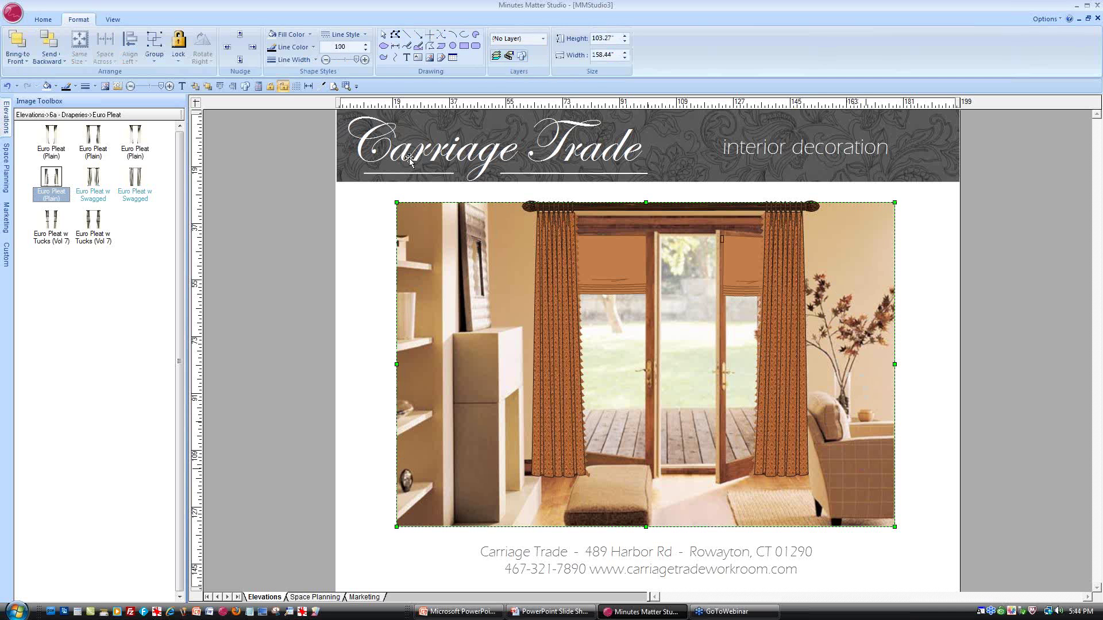
{"action": "left_click", "coordinate": [210, 86]}
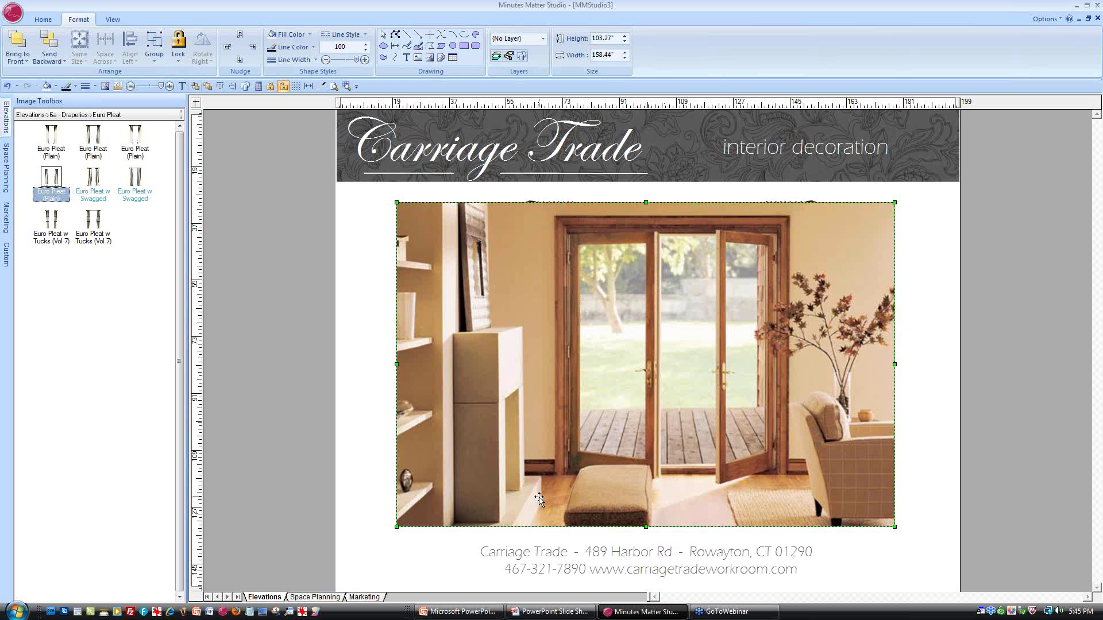
{"action": "left_click", "coordinate": [441, 58]}
{"action": "left_click", "coordinate": [541, 476]}
{"action": "left_click", "coordinate": [543, 504]}
{"action": "left_click", "coordinate": [529, 526]}
{"action": "double_click", "coordinate": [495, 526]}
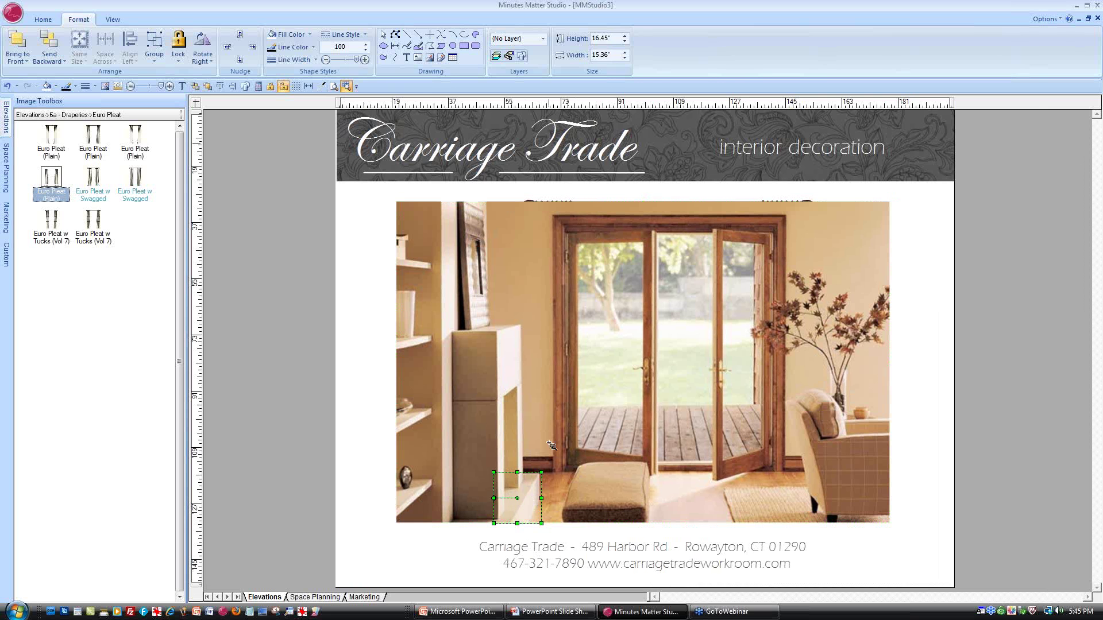
Trace a PhotoClip around the ottoman in front of the doors, about 19.5 inches high and 28 inches wide
{"action": "left_click_drag", "start_coordinate": [549, 442], "coordinate": [666, 528]}
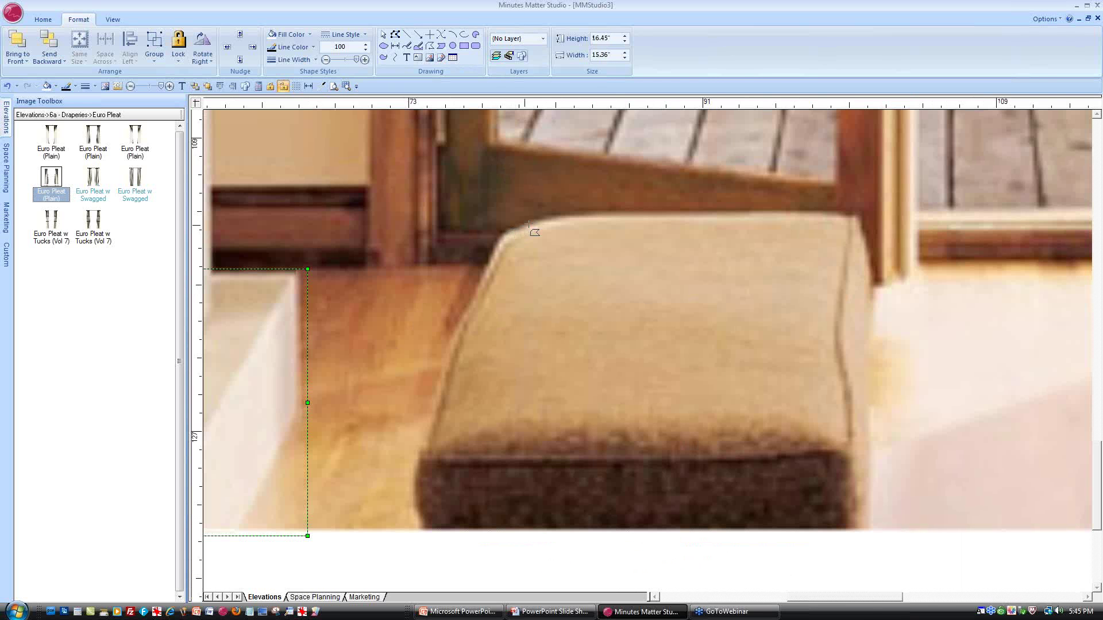
{"action": "left_click", "coordinate": [554, 219]}
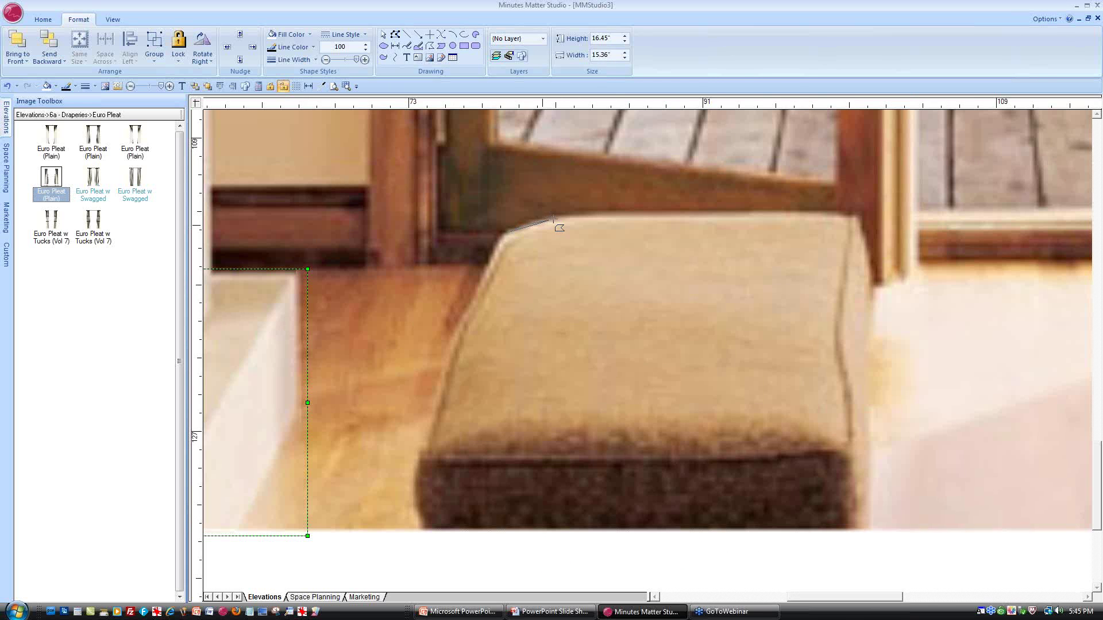
{"action": "left_click", "coordinate": [857, 217]}
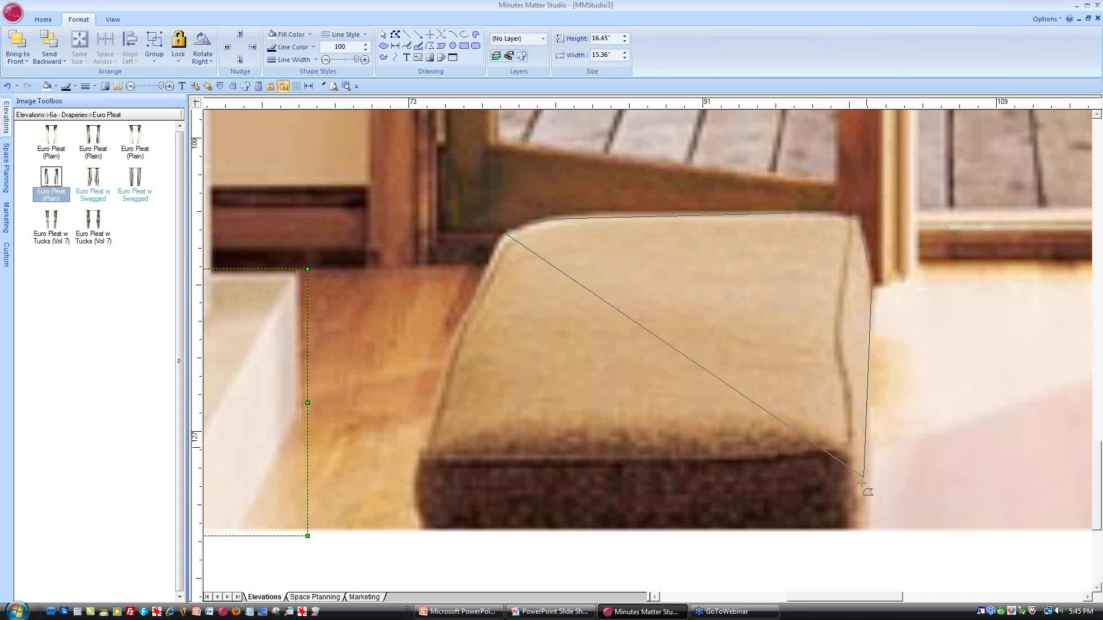
{"action": "left_click", "coordinate": [863, 527]}
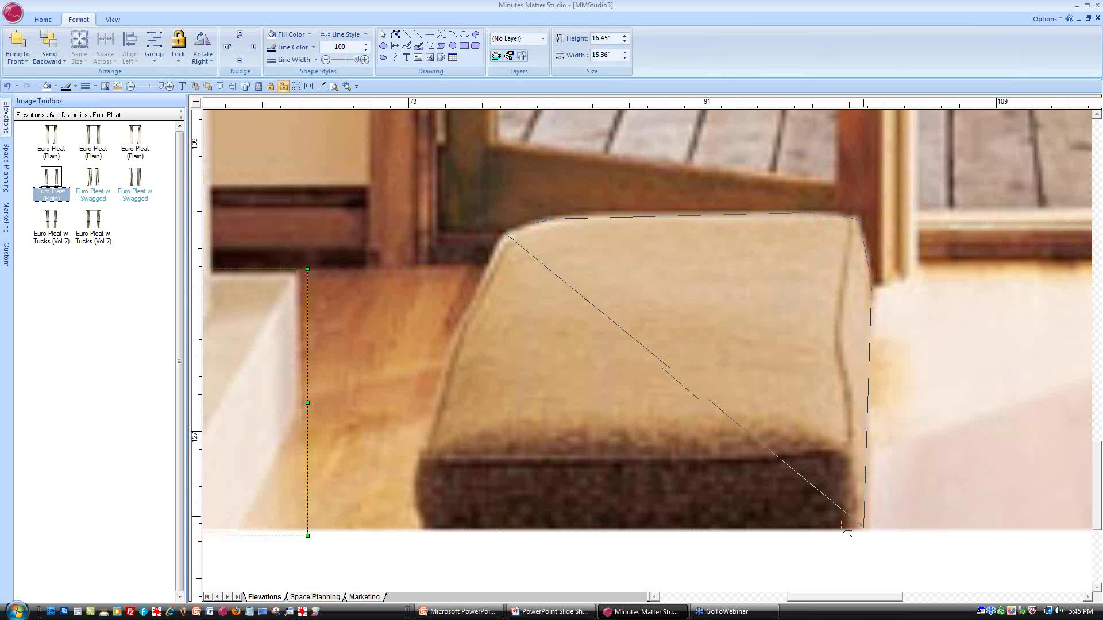
{"action": "left_click", "coordinate": [419, 529]}
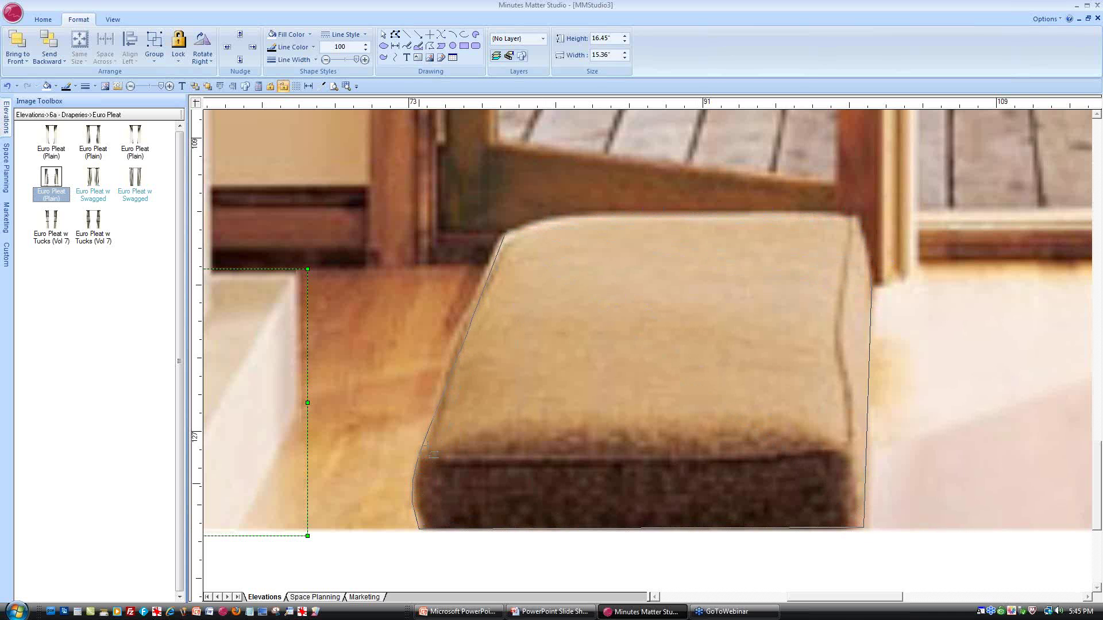
{"action": "left_click", "coordinate": [459, 325]}
{"action": "double_click", "coordinate": [491, 256]}
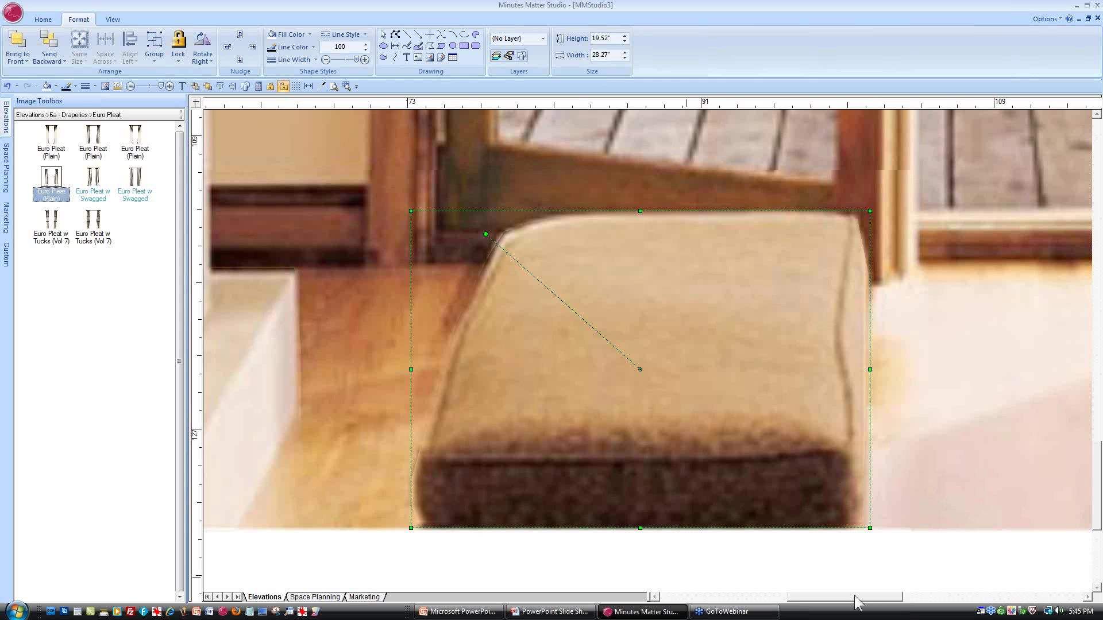
Trace a PhotoClip around the armchair at the photo's lower right corner, about 43 inches high
{"action": "left_click_drag", "start_coordinate": [856, 603], "coordinate": [1035, 598]}
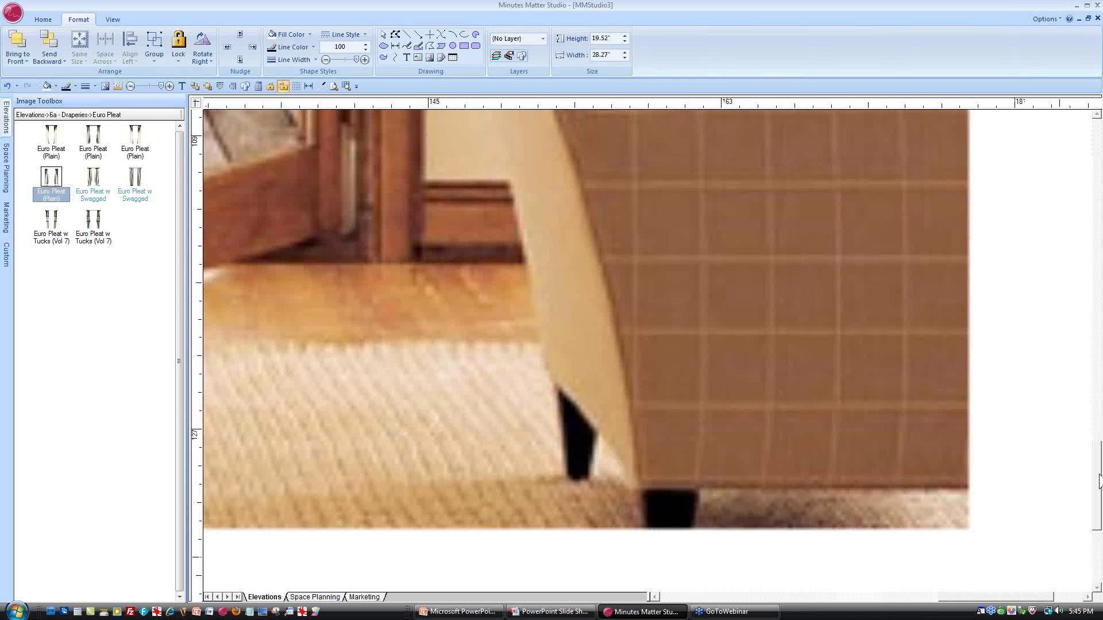
{"action": "left_click_drag", "start_coordinate": [1098, 481], "coordinate": [1099, 447]}
{"action": "left_click", "coordinate": [334, 87]}
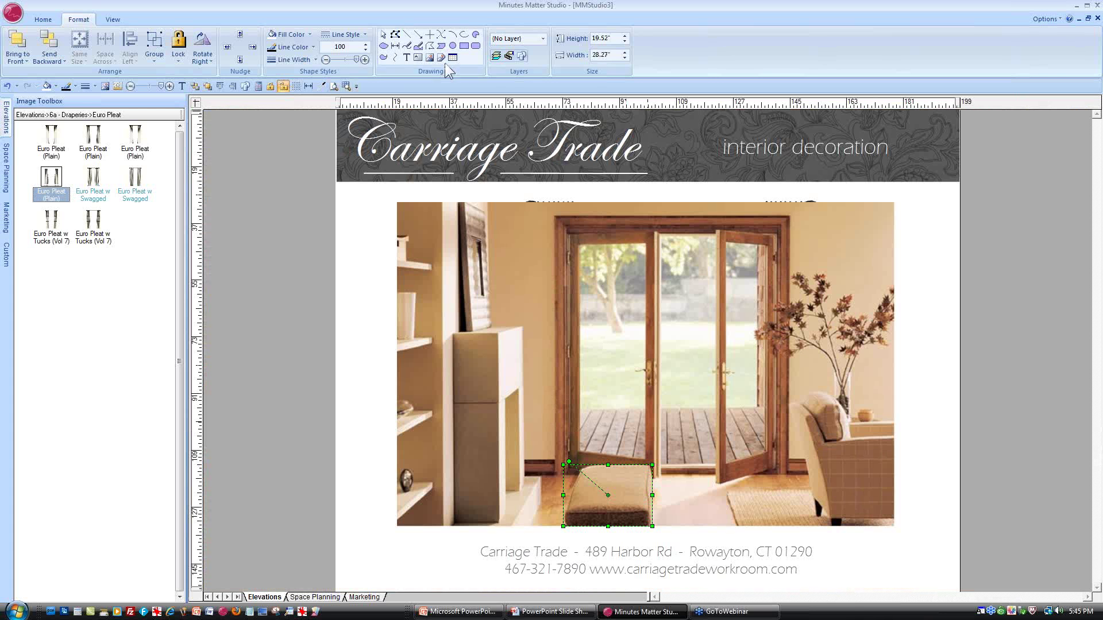
{"action": "left_click", "coordinate": [441, 48]}
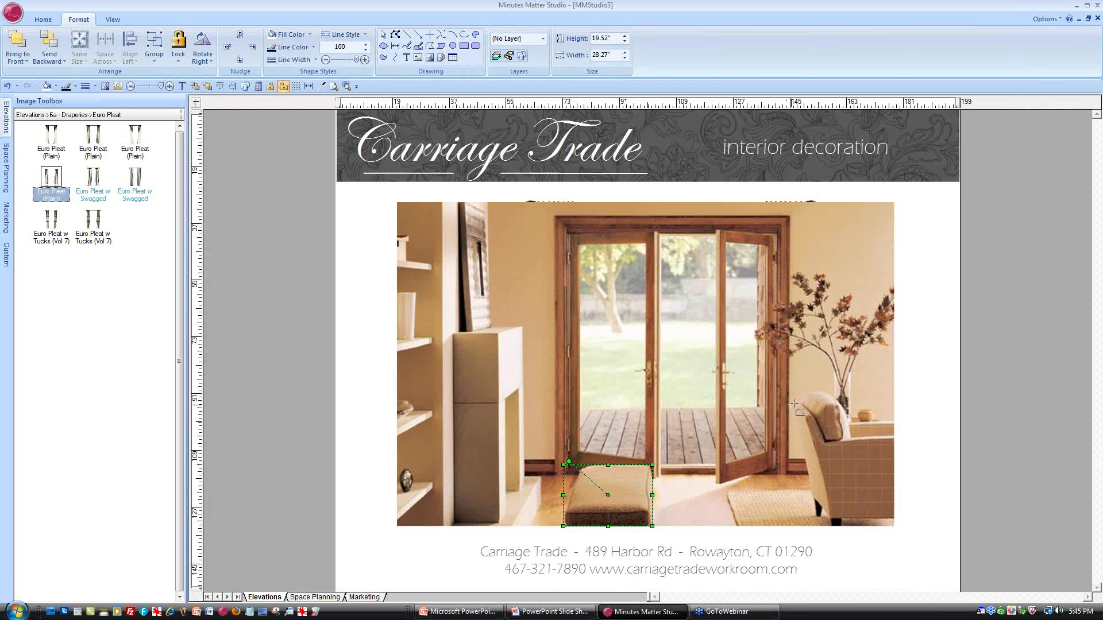
{"action": "left_click", "coordinate": [839, 401]}
{"action": "left_click", "coordinate": [845, 411]}
{"action": "left_click", "coordinate": [852, 421]}
{"action": "left_click", "coordinate": [892, 425]}
{"action": "left_click", "coordinate": [894, 527]}
{"action": "left_click", "coordinate": [831, 528]}
{"action": "left_click", "coordinate": [818, 508]}
{"action": "left_click", "coordinate": [795, 418]}
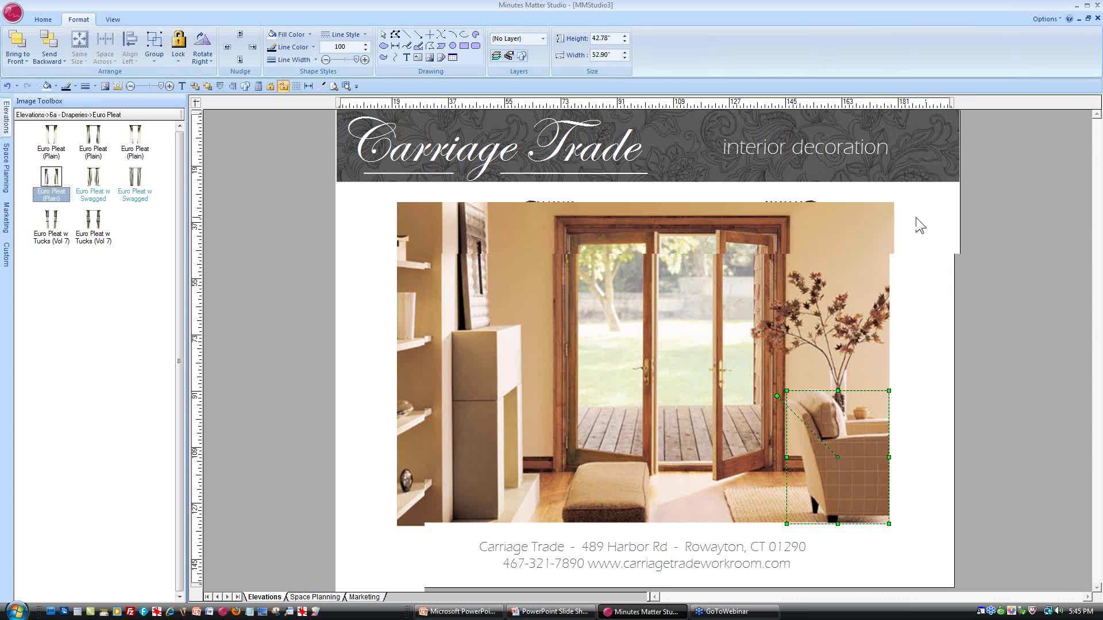
PhotoClip the photo's upper leafy branch and its stem down to the vase, about 34.6 inches high and 16 inches wide
{"action": "left_click", "coordinate": [875, 222]}
{"action": "left_click", "coordinate": [346, 86]}
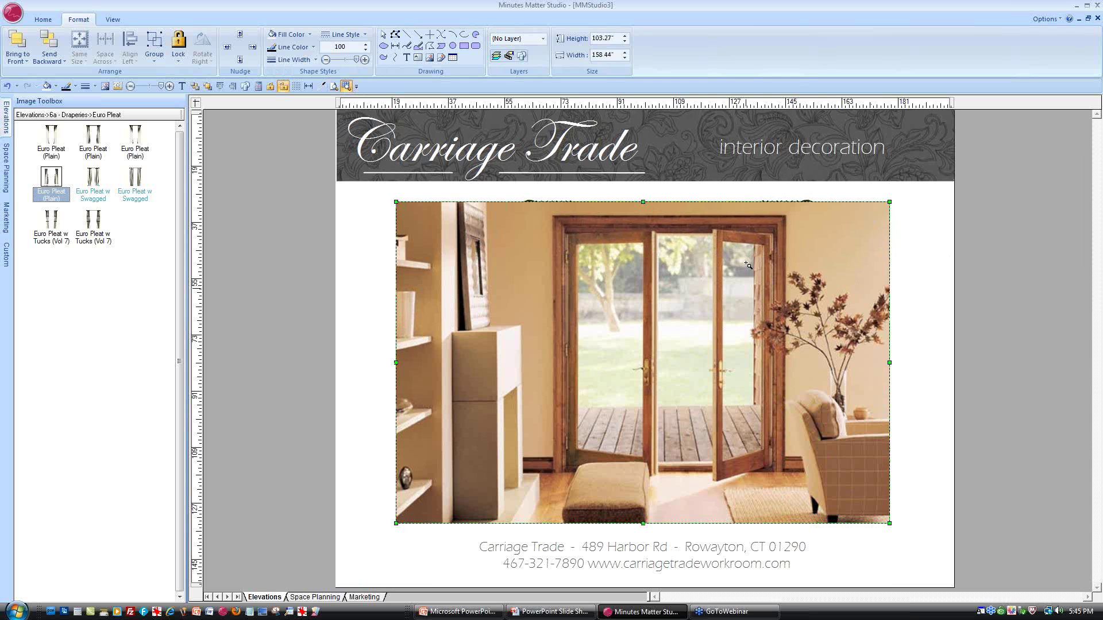
{"action": "left_click_drag", "start_coordinate": [740, 263], "coordinate": [832, 411]}
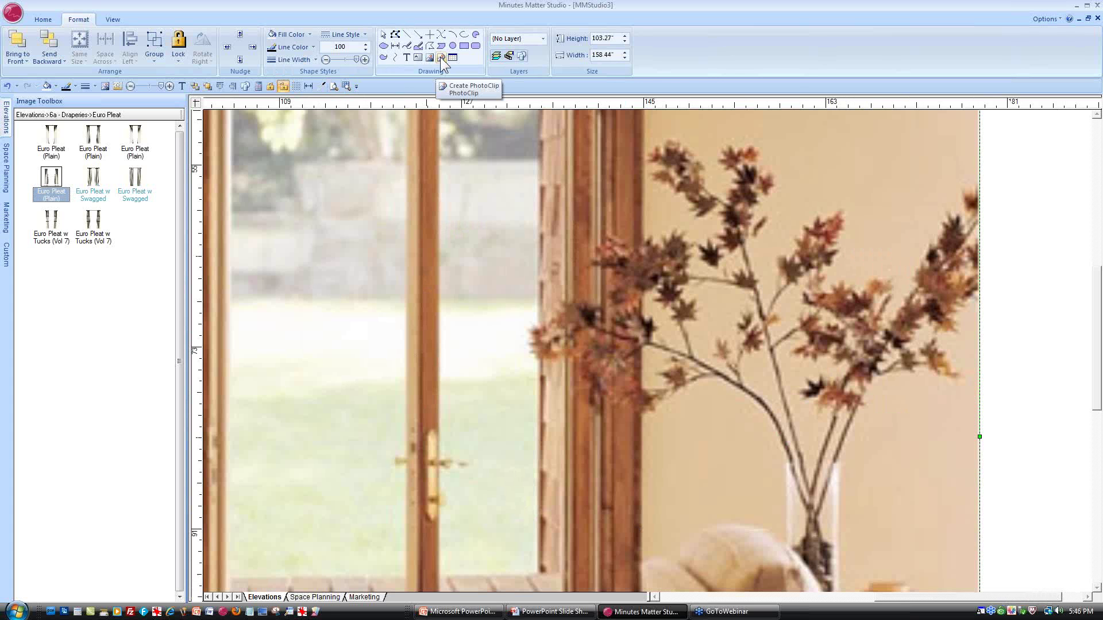
{"action": "left_click", "coordinate": [441, 58]}
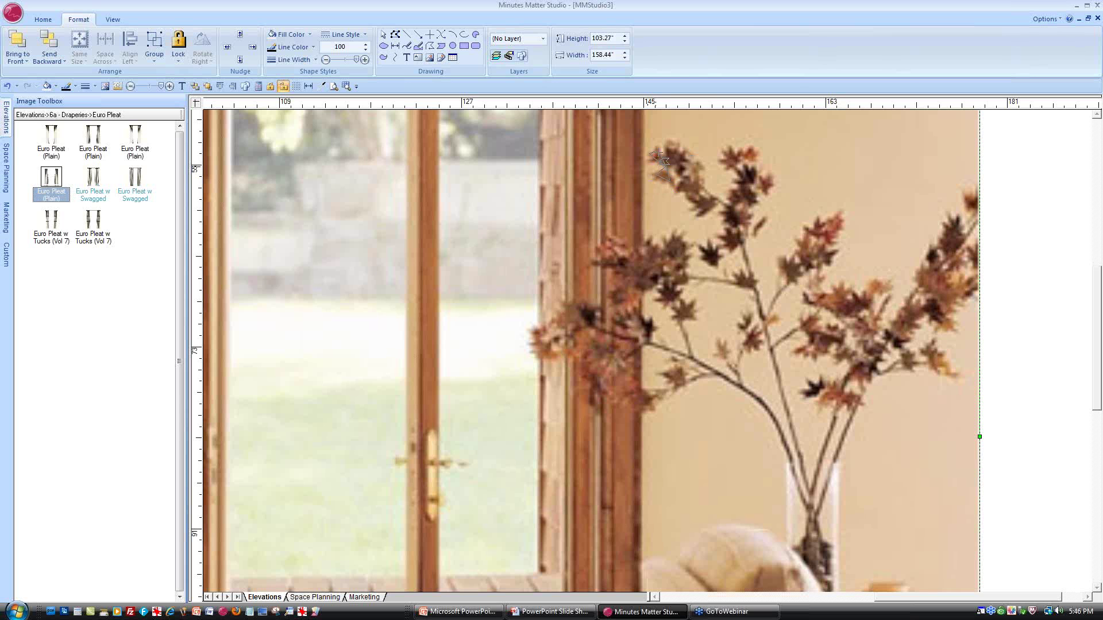
{"action": "left_click", "coordinate": [693, 160]}
{"action": "left_click", "coordinate": [699, 168]}
{"action": "left_click", "coordinate": [705, 185]}
{"action": "left_click", "coordinate": [733, 203]}
{"action": "left_click", "coordinate": [732, 189]}
{"action": "left_click", "coordinate": [726, 171]}
{"action": "left_click", "coordinate": [731, 147]}
{"action": "left_click", "coordinate": [752, 144]}
{"action": "left_click", "coordinate": [772, 176]}
{"action": "left_click", "coordinate": [758, 202]}
{"action": "left_click", "coordinate": [750, 222]}
{"action": "left_click", "coordinate": [750, 240]}
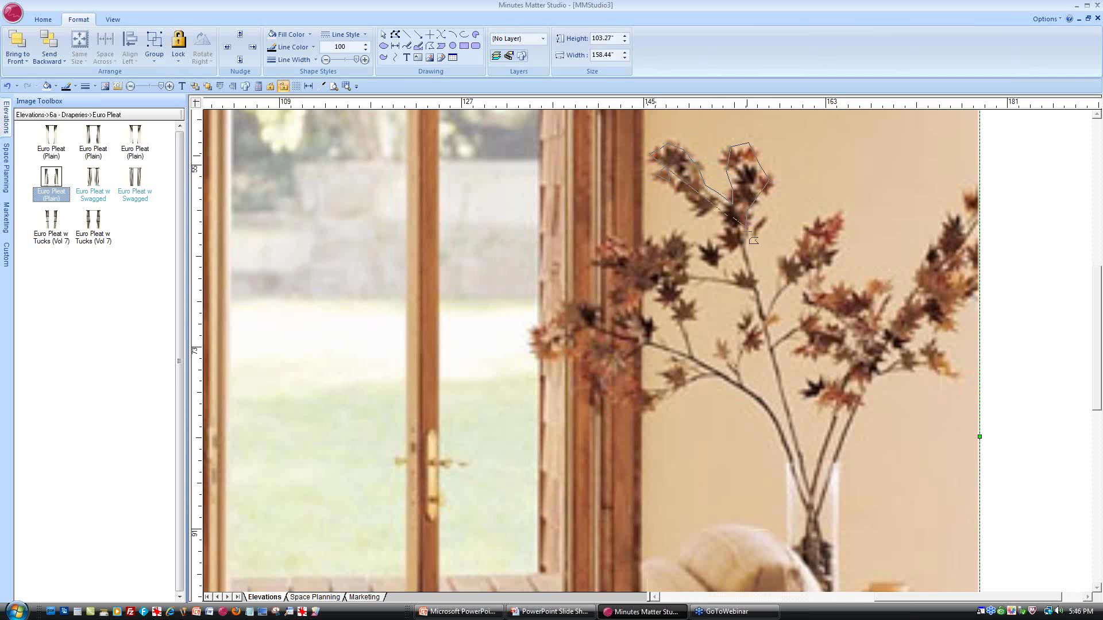
{"action": "left_click", "coordinate": [809, 486]}
{"action": "left_click", "coordinate": [740, 247]}
{"action": "left_click", "coordinate": [729, 250]}
{"action": "left_click", "coordinate": [715, 243]}
{"action": "left_click", "coordinate": [720, 228]}
{"action": "left_click", "coordinate": [721, 215]}
{"action": "left_click", "coordinate": [710, 208]}
{"action": "left_click", "coordinate": [700, 213]}
{"action": "double_click", "coordinate": [670, 185]}
PhotoClip the leafy branch that overlaps the right door frame, about 19 inches high and 25 inches wide
{"action": "left_click", "coordinate": [442, 57]}
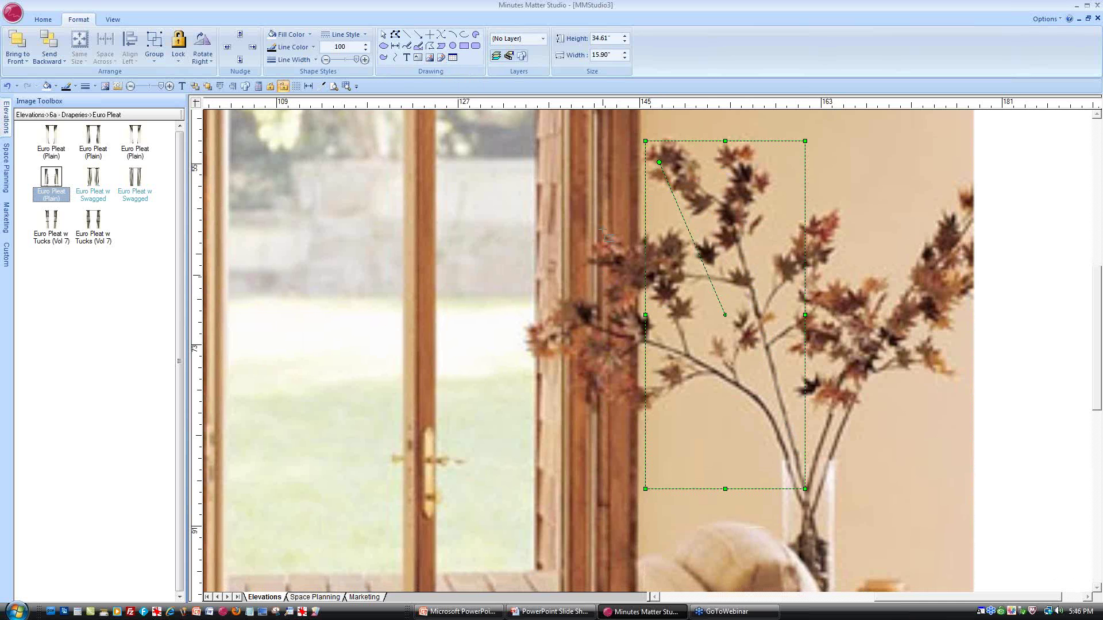
{"action": "left_click", "coordinate": [629, 242]}
{"action": "left_click", "coordinate": [659, 245]}
{"action": "left_click", "coordinate": [667, 229]}
{"action": "left_click", "coordinate": [682, 235]}
{"action": "left_click", "coordinate": [678, 281]}
{"action": "left_click", "coordinate": [685, 313]}
{"action": "left_click", "coordinate": [679, 320]}
{"action": "left_click", "coordinate": [689, 351]}
{"action": "left_click", "coordinate": [733, 377]}
{"action": "left_click", "coordinate": [749, 393]}
{"action": "left_click", "coordinate": [771, 420]}
{"action": "left_click", "coordinate": [715, 375]}
{"action": "left_click", "coordinate": [677, 385]}
{"action": "left_click", "coordinate": [636, 403]}
{"action": "left_click", "coordinate": [607, 393]}
{"action": "left_click", "coordinate": [598, 379]}
{"action": "left_click", "coordinate": [569, 351]}
{"action": "left_click", "coordinate": [525, 332]}
{"action": "left_click", "coordinate": [598, 303]}
{"action": "left_click", "coordinate": [603, 313]}
{"action": "left_click", "coordinate": [616, 311]}
{"action": "left_click", "coordinate": [610, 281]}
{"action": "left_click", "coordinate": [600, 237]}
Send the full French door photo to the back, behind the draperies, shades and clipped foreground pieces
{"action": "left_click", "coordinate": [334, 86]}
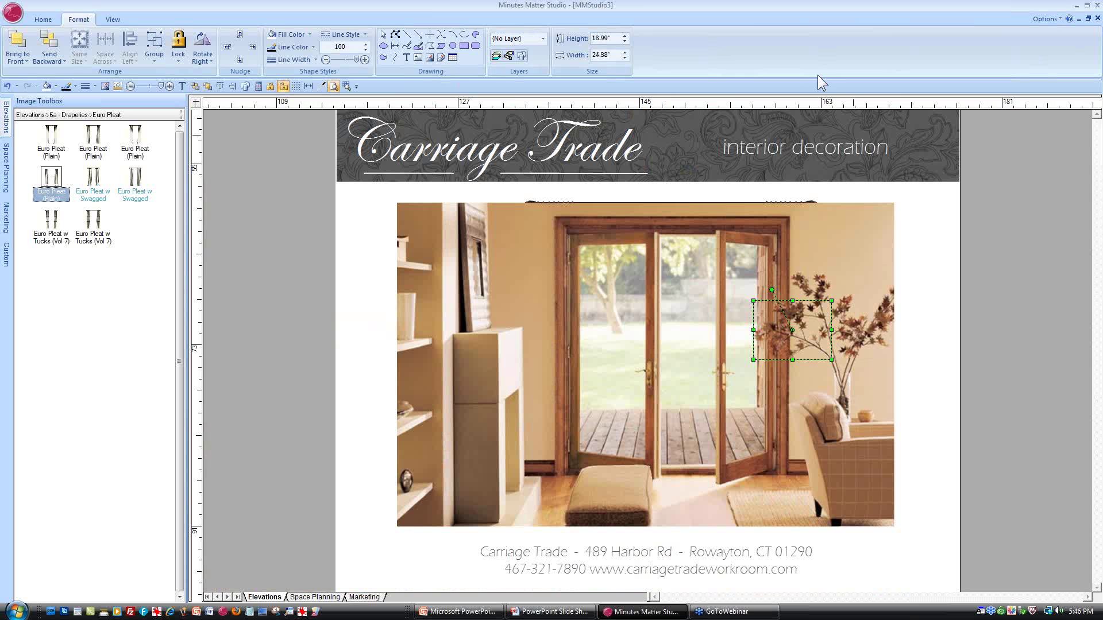
{"action": "left_click", "coordinate": [429, 215]}
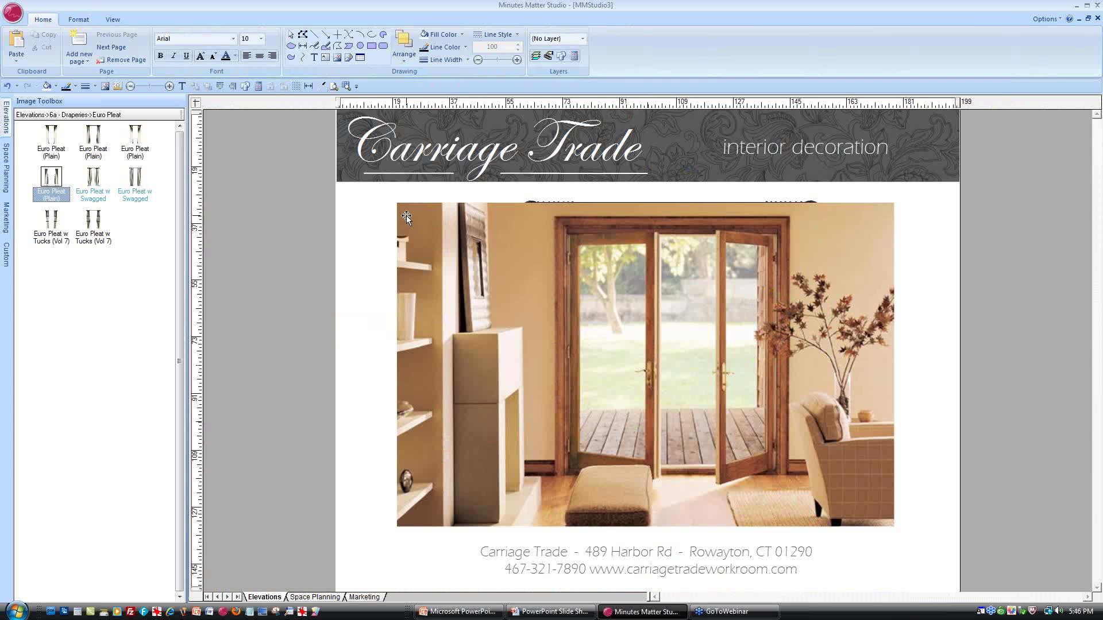
{"action": "left_click", "coordinate": [406, 215]}
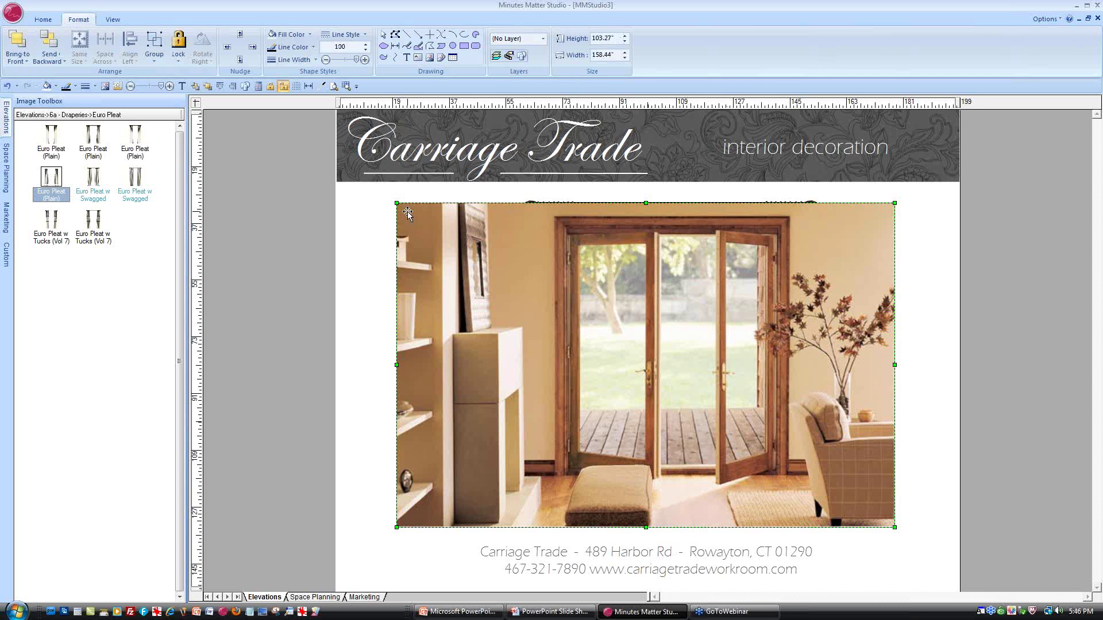
{"action": "left_click", "coordinate": [195, 87]}
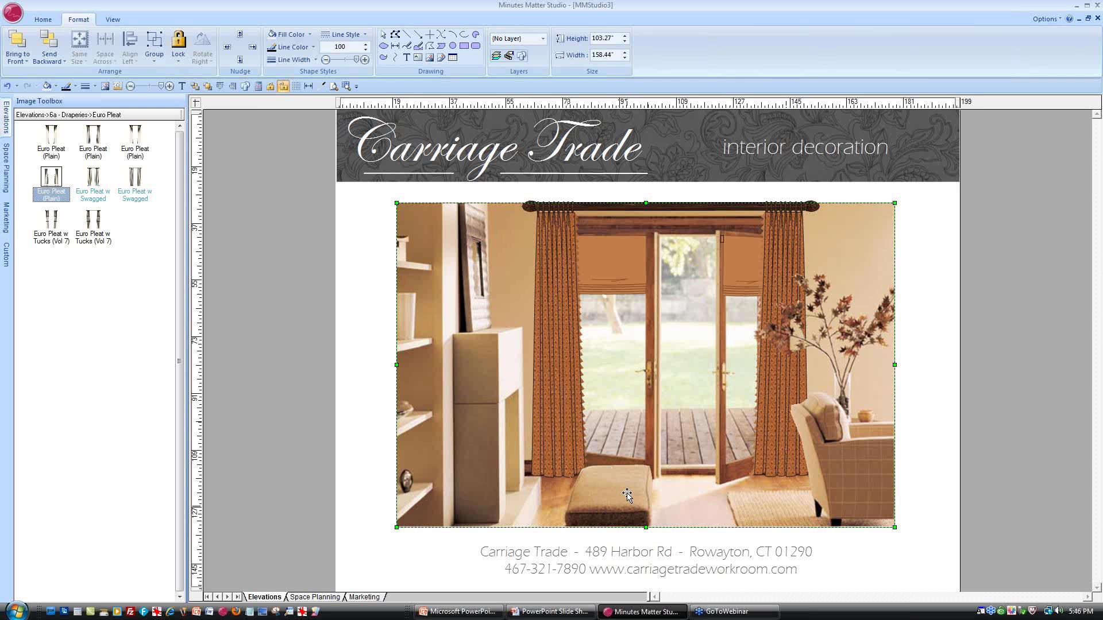
Examine the edges of the clipped leaves over the right drapery panel up close
{"action": "left_click", "coordinate": [346, 87]}
{"action": "left_click_drag", "start_coordinate": [772, 299], "coordinate": [861, 362]}
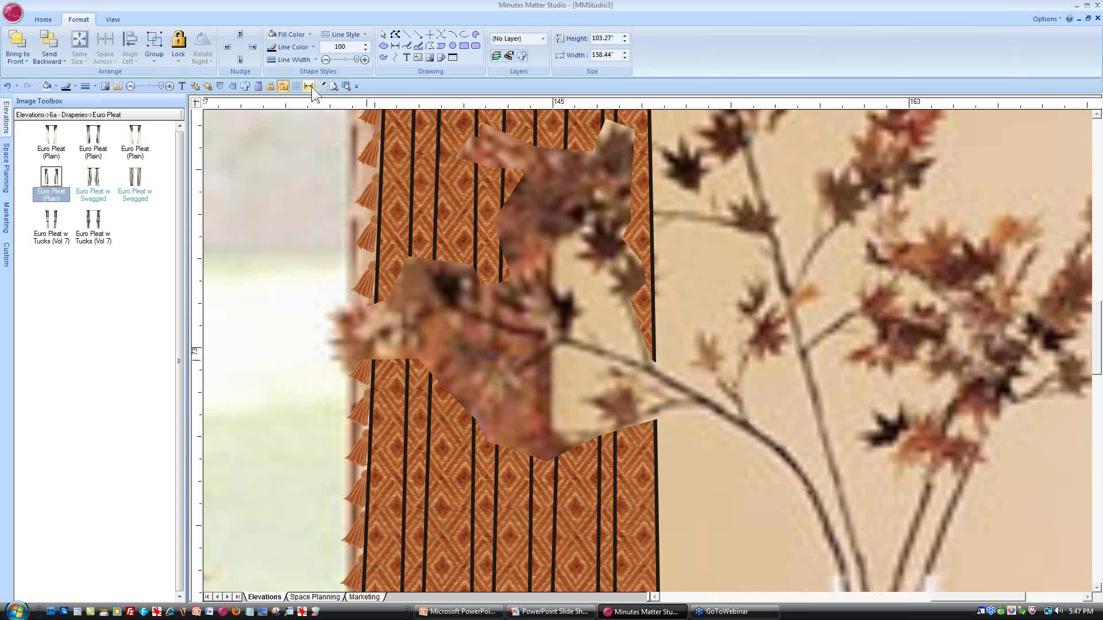
{"action": "left_click", "coordinate": [333, 86]}
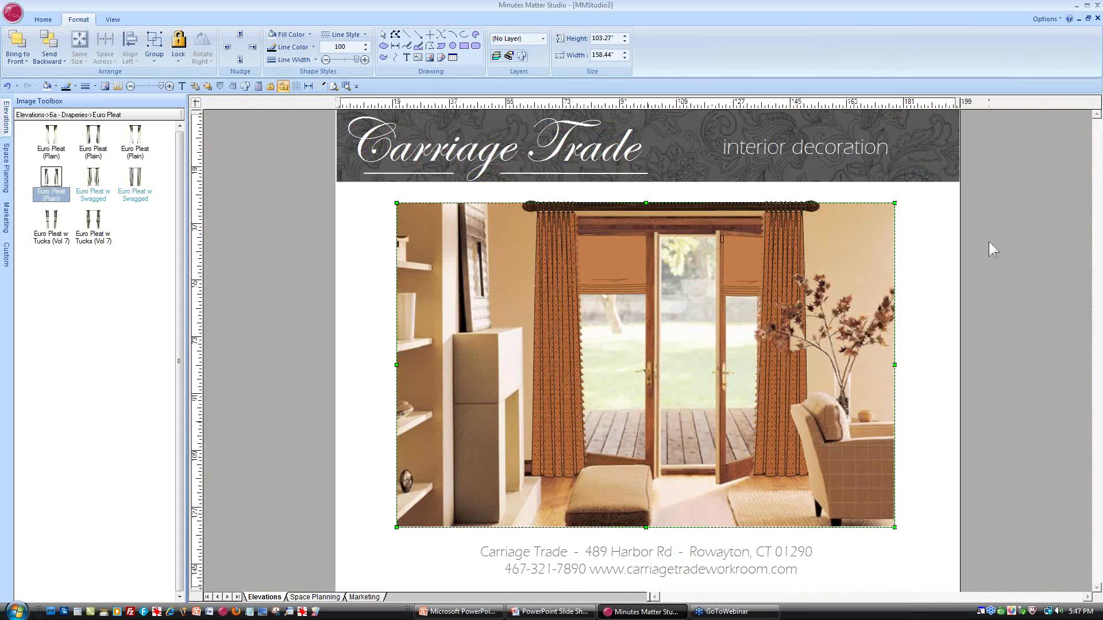